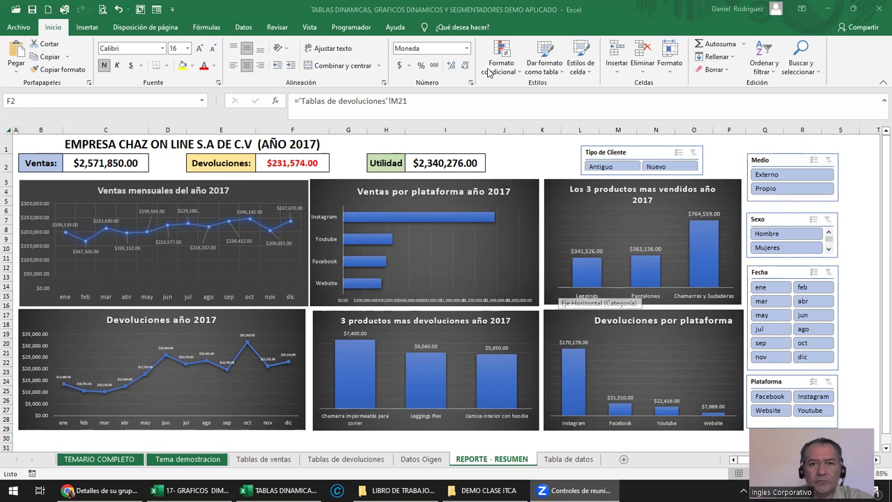
- Auto-hide the ribbon so the REPORTE - RESUMEN dashboard is larger, then select title cell B1
left_click(494, 144)
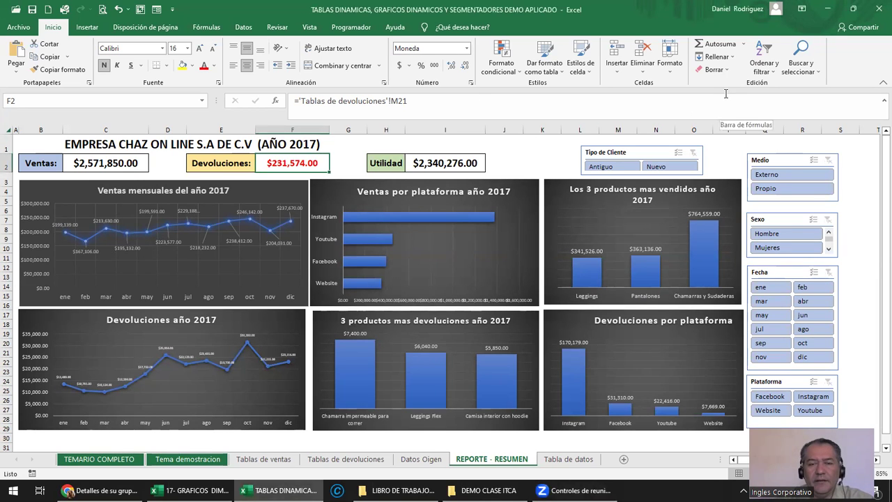
left_click(801, 9)
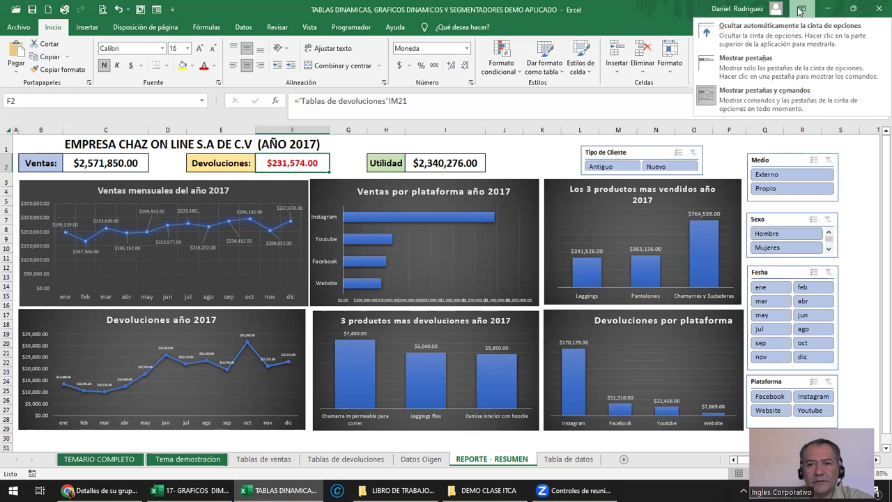
left_click(761, 35)
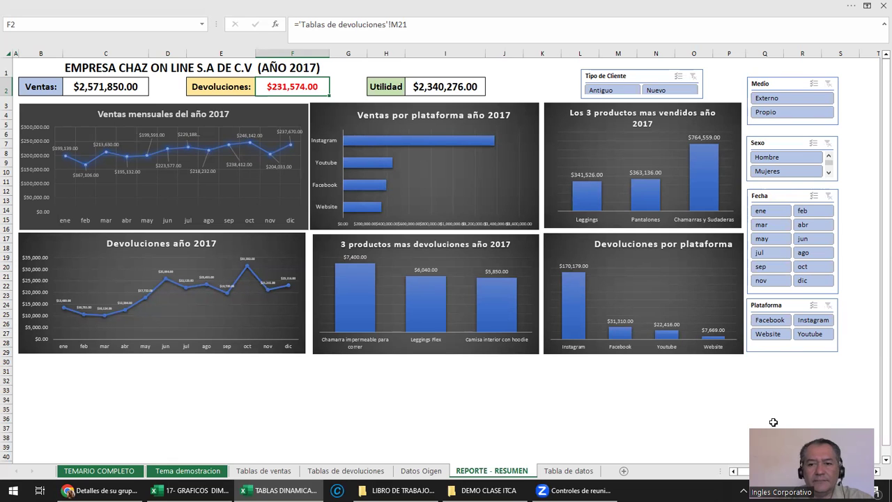
left_click_drag(773, 423, 774, 396)
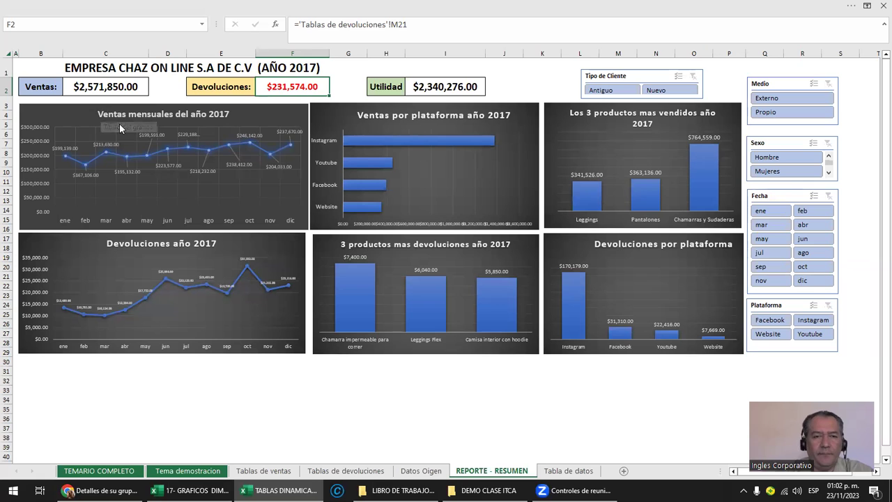
left_click(36, 69)
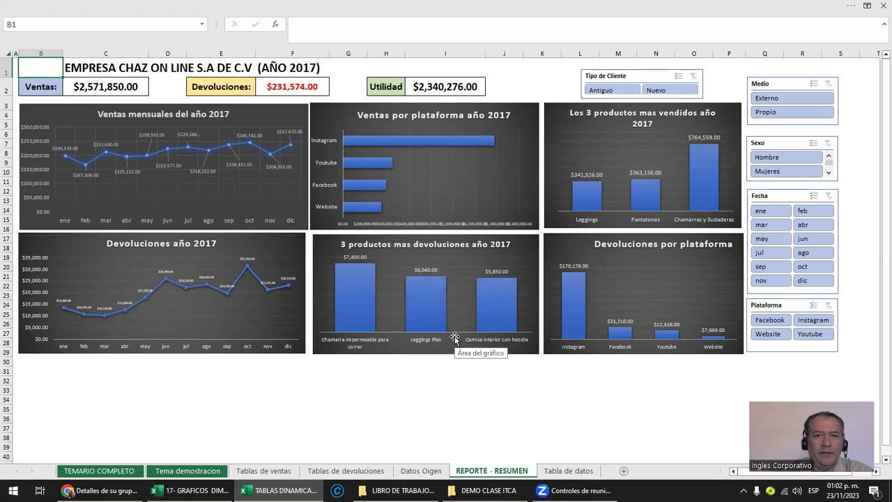
left_click(253, 114)
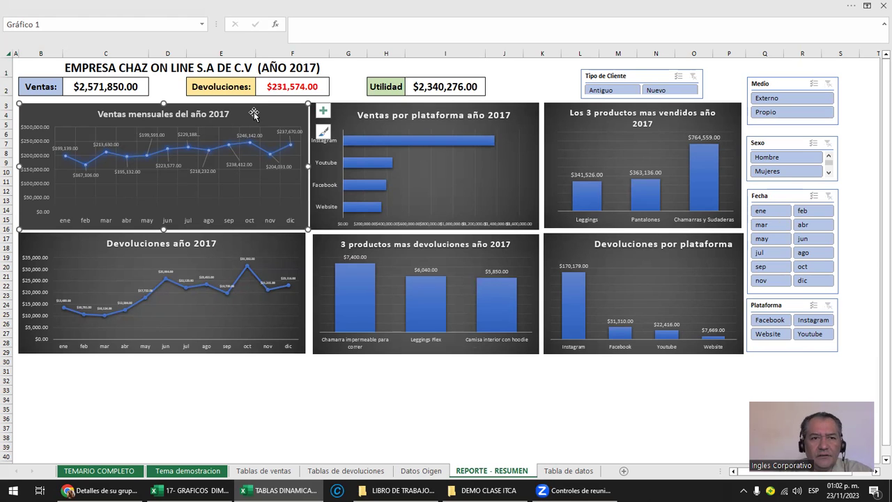
left_click(46, 86)
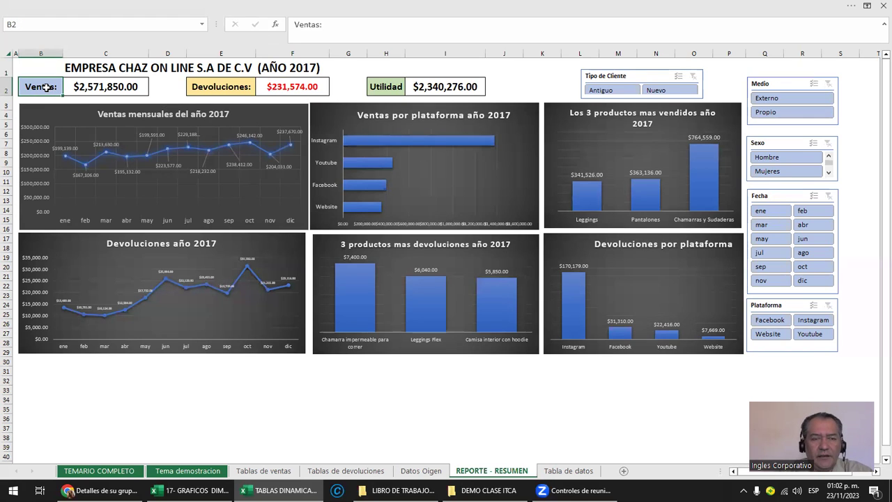
left_click(83, 70)
left_click(49, 84)
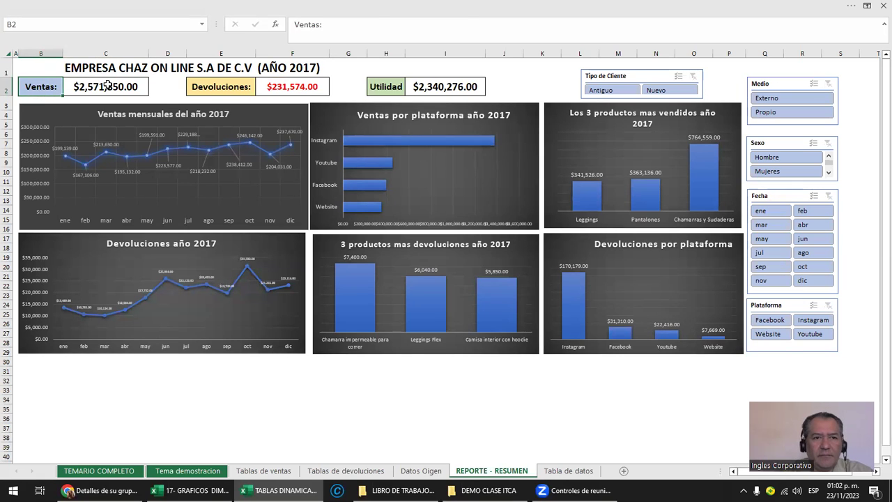
left_click(107, 85)
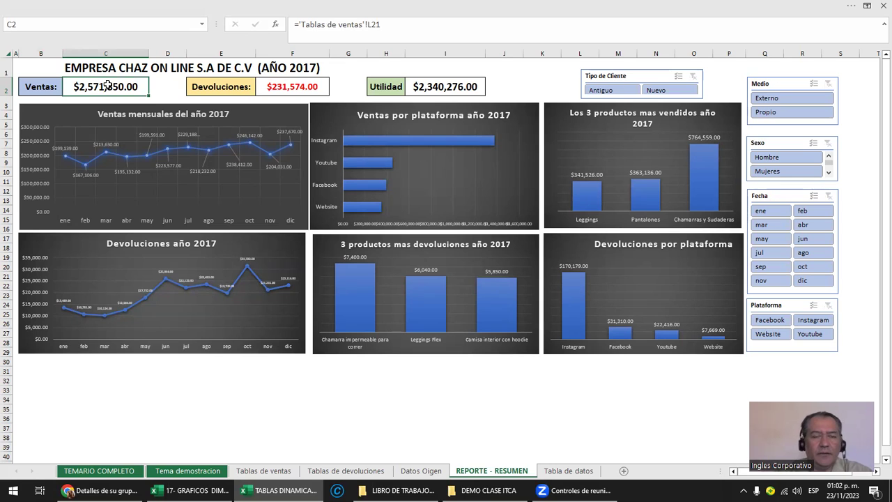
left_click_drag(48, 88, 125, 87)
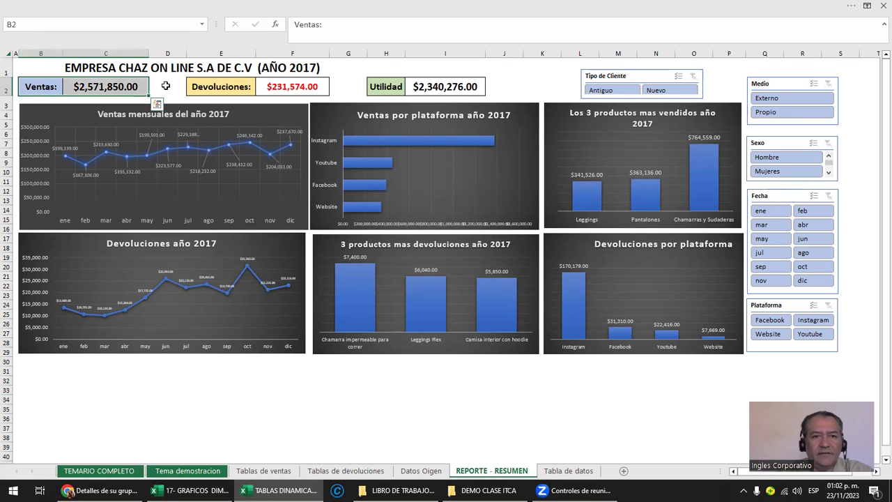
left_click_drag(213, 83, 279, 86)
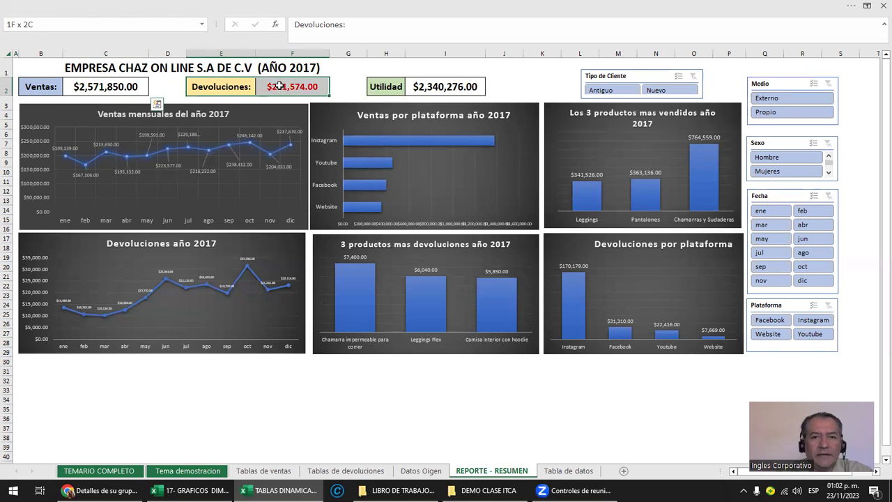
left_click_drag(375, 86, 426, 87)
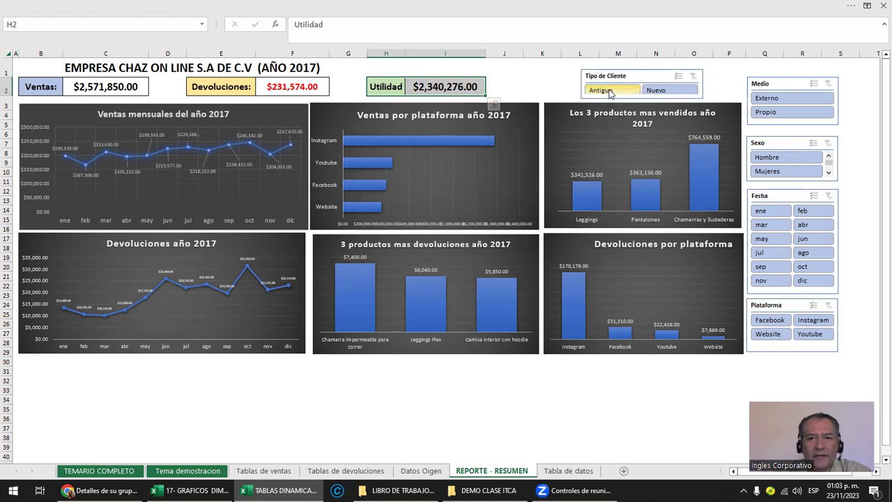
- Try the Antiguo and Nuevo slicer filters, settle the Sexo slicer on Hombre, and clear Tipo de Cliente
left_click(610, 93)
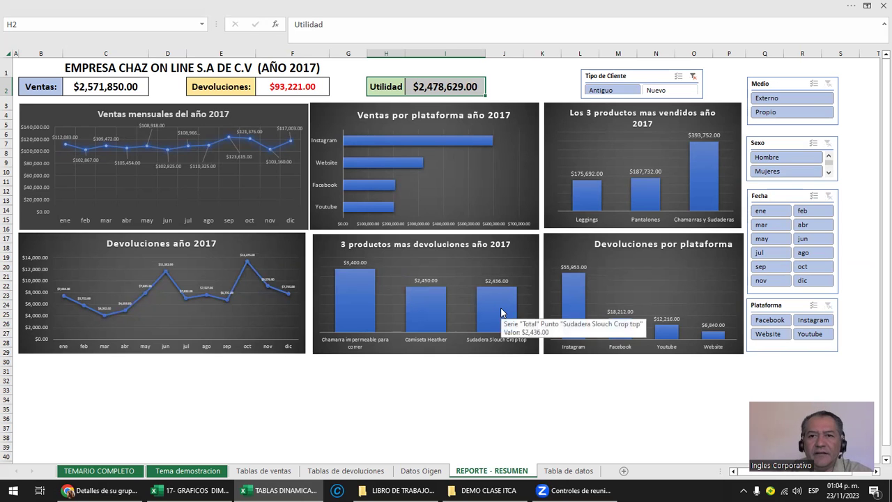
left_click(667, 92)
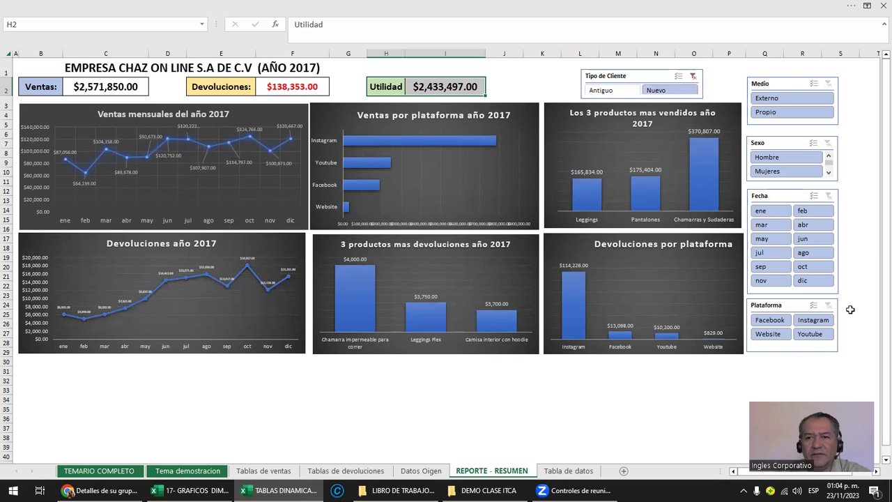
left_click(784, 172)
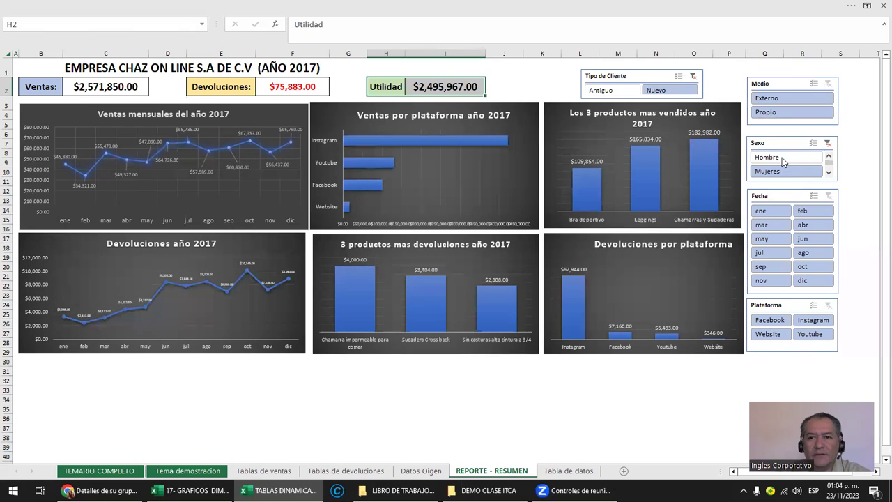
left_click(782, 157)
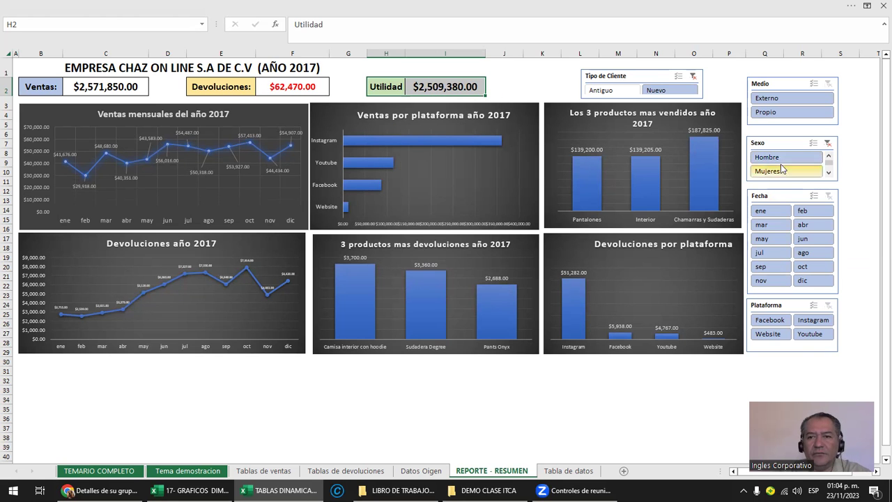
left_click(782, 171)
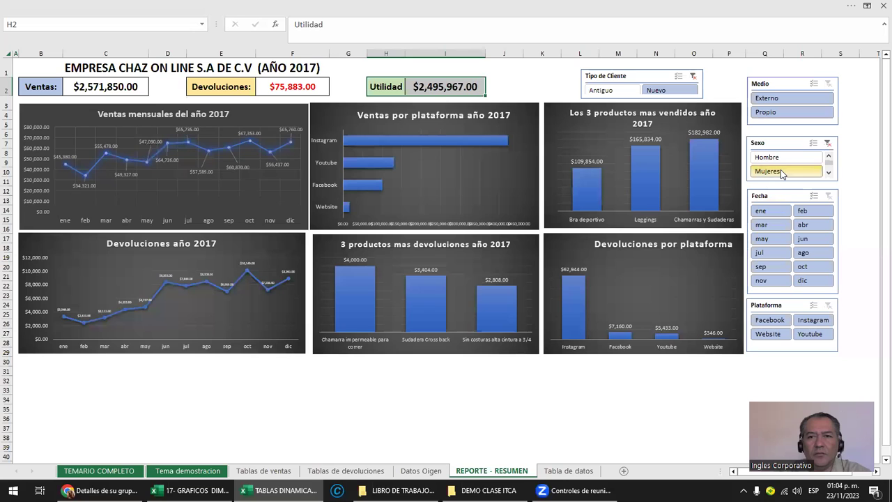
left_click(786, 158)
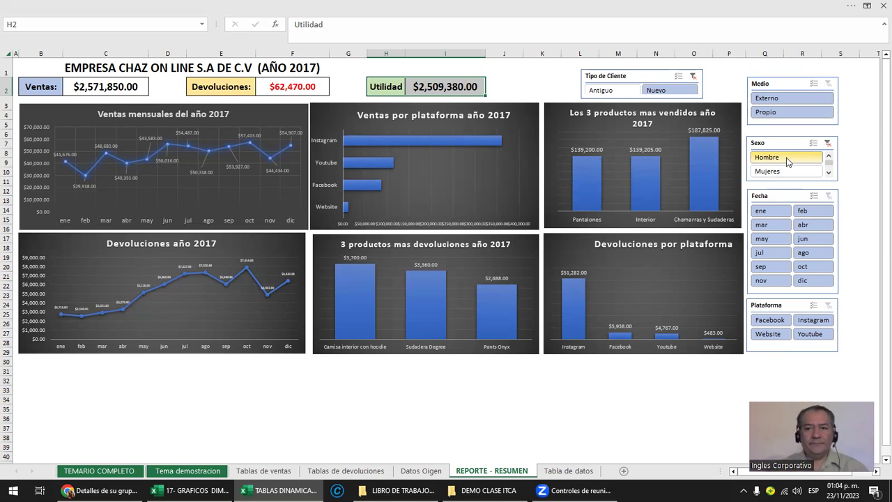
left_click(693, 77)
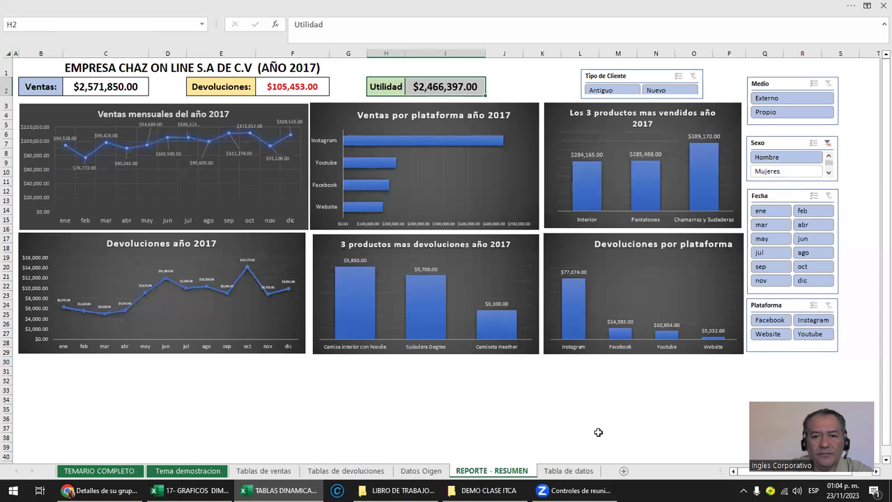
left_click(422, 473)
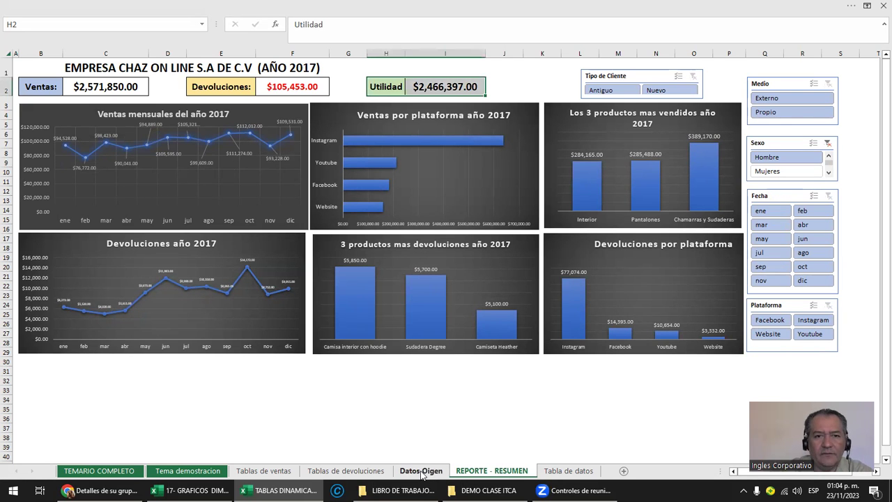
- On Datos Oigen, jump to the data's last row (63222) and back to the Orden header with Ctrl+arrows
left_click(421, 473)
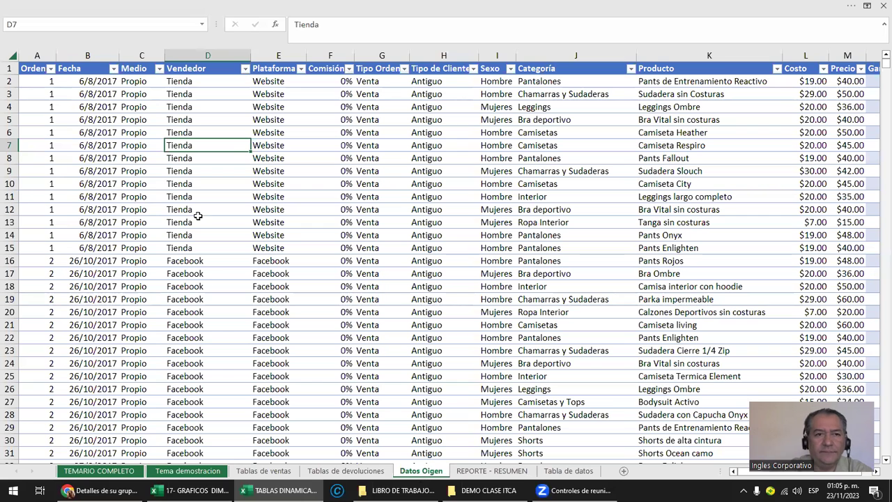
left_click(209, 89)
key("Up")
key("Up")
key("Left")
key("Left")
key("Left")
key("Down")
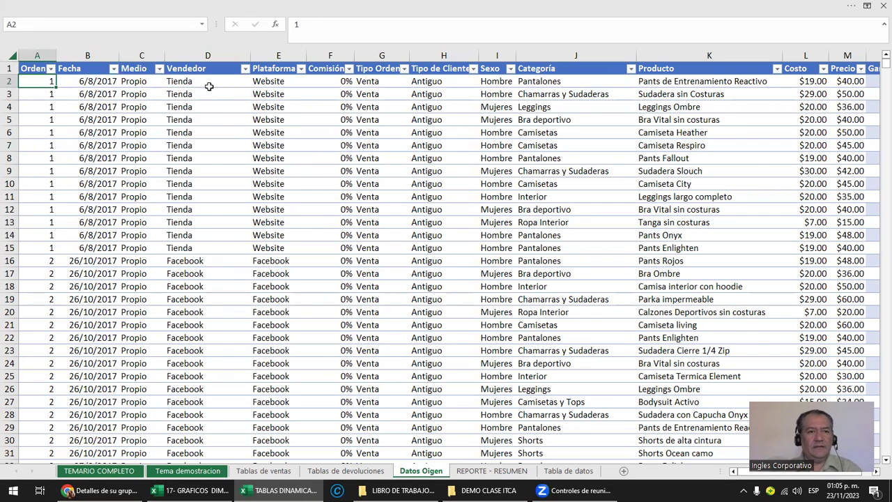
key("ctrl+Down")
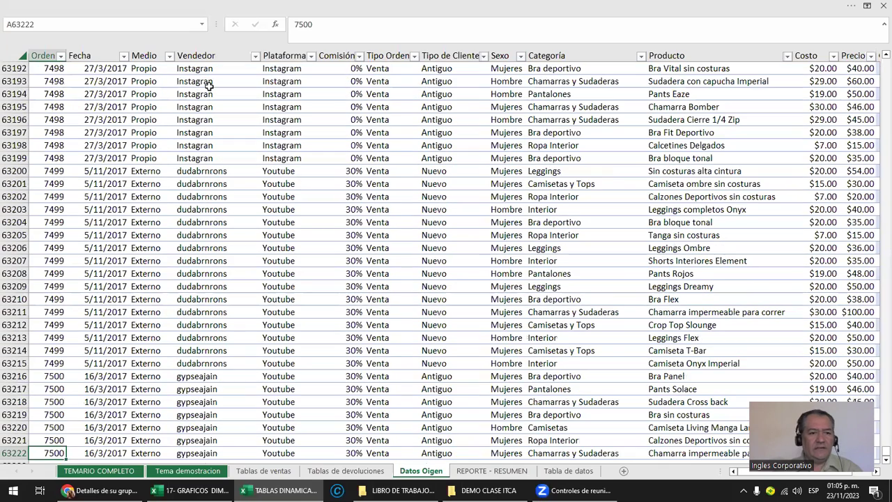
key("ctrl+Up")
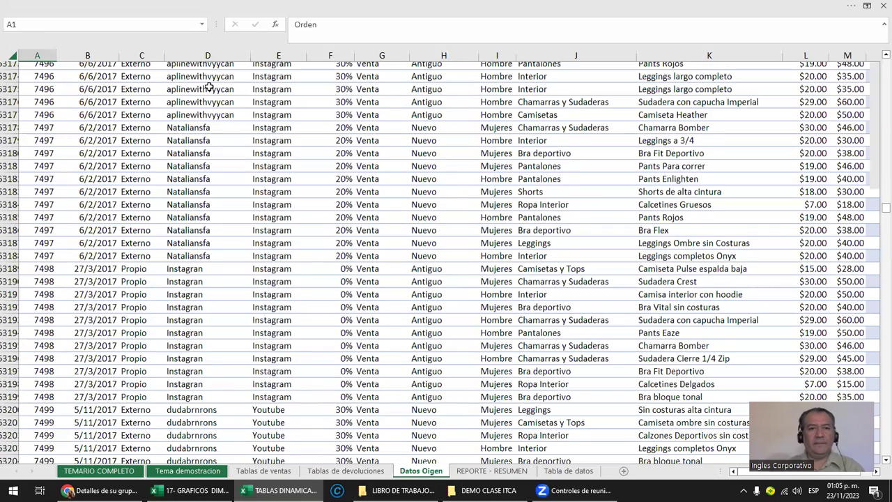
key("Right")
key("Right")
key("Right")
key("Right")
key("Right")
key("Right")
key("Right")
key("Right")
key("Right")
key("Right")
key("Right")
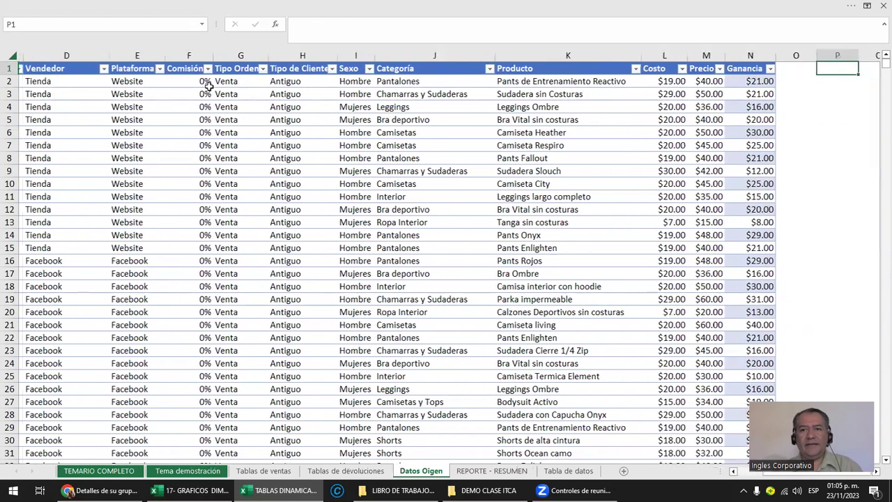
key("Left")
key("Left")
key("ctrl+Left")
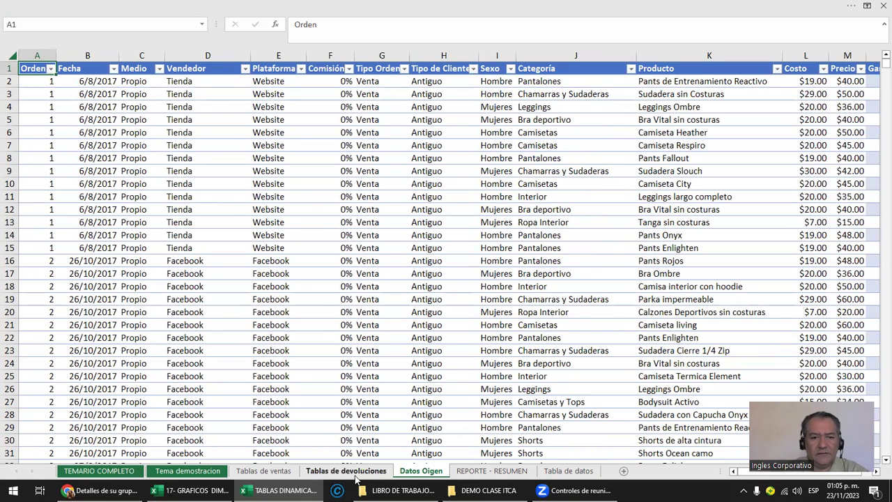
- On Tablas de ventas, review the Ventas por mes pivot table and its monthly sales line chart
left_click(265, 471)
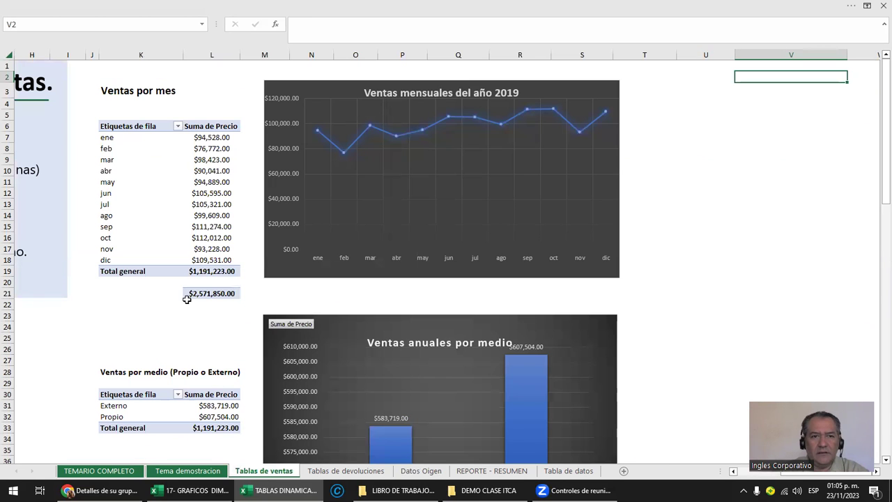
left_click(192, 71)
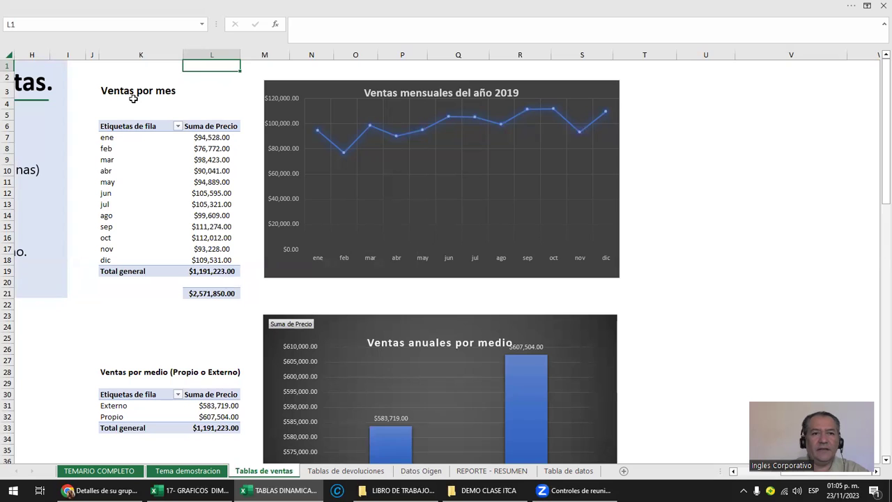
left_click(110, 91)
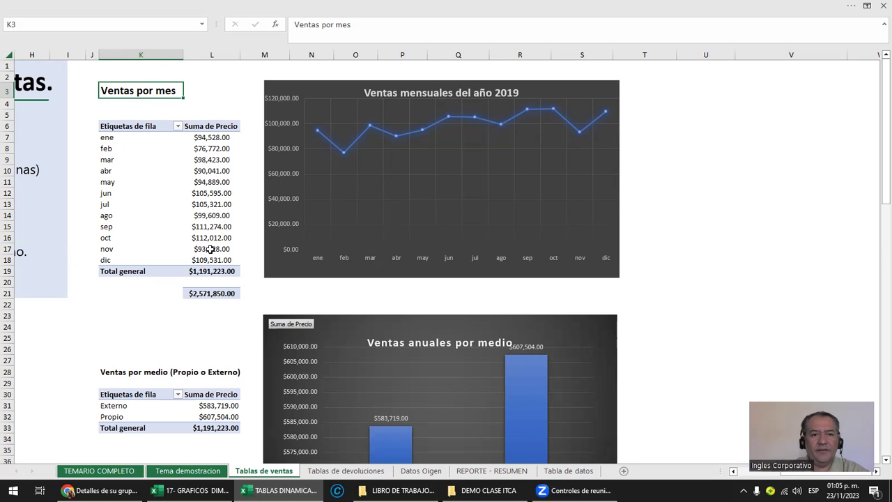
left_click(114, 128)
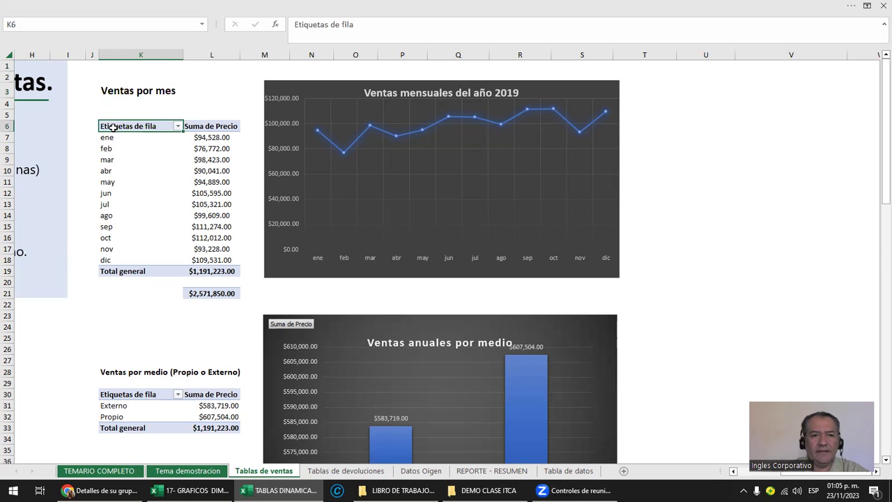
left_click(307, 91)
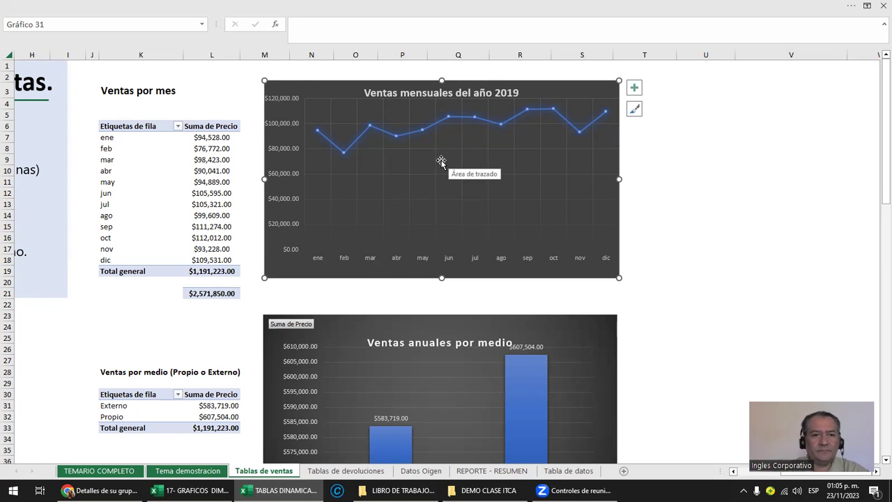
scroll(442, 163, "down", 1)
left_click(217, 268)
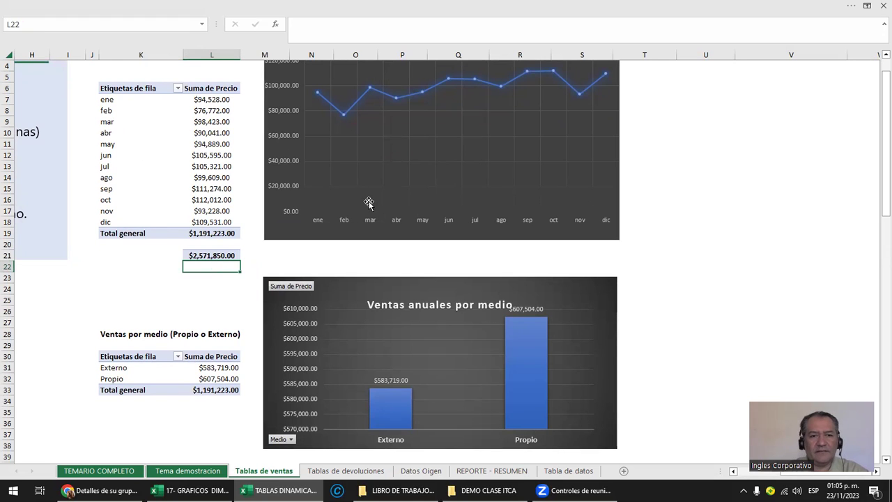
- Scroll down through the sales pivots, pointing out the Externo and Propio rows
scroll(367, 203, "down", 2)
scroll(369, 207, "down", 1)
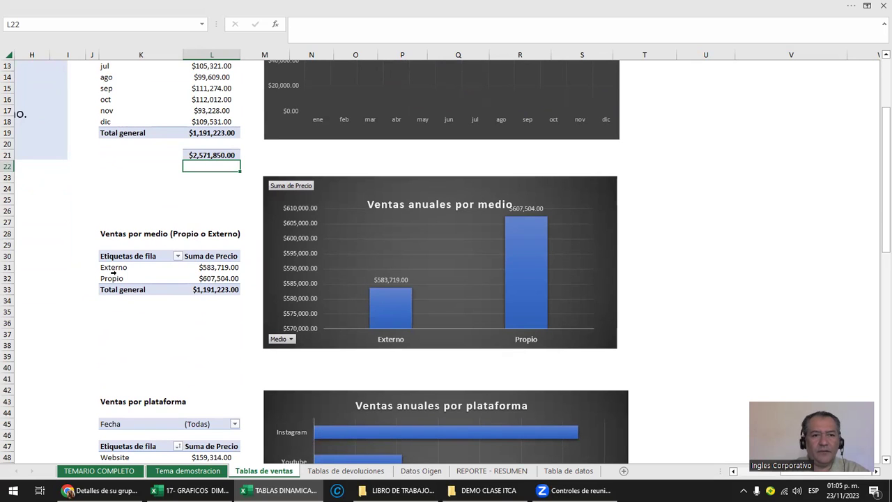
left_click(110, 267)
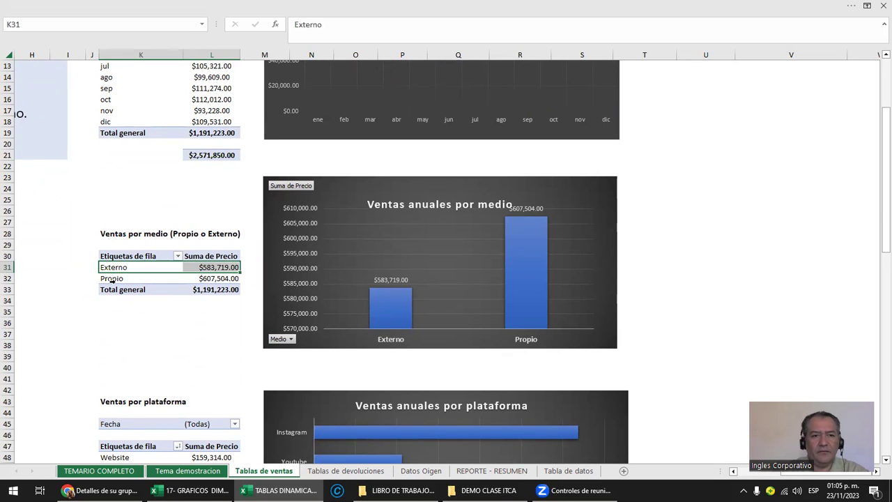
left_click(111, 278)
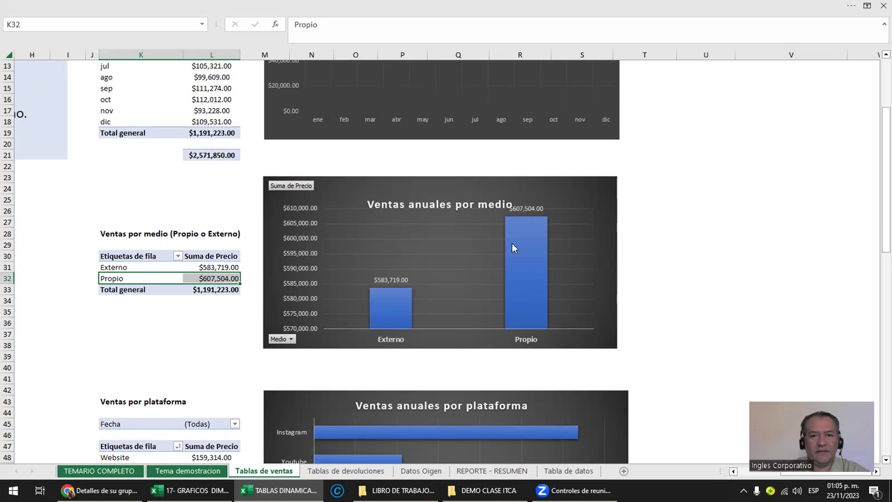
scroll(529, 296, "down", 1)
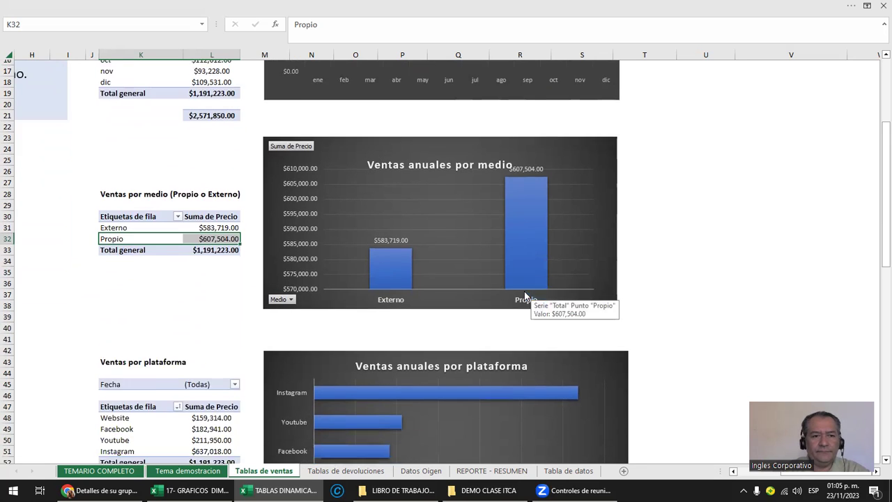
scroll(519, 298, "down", 4)
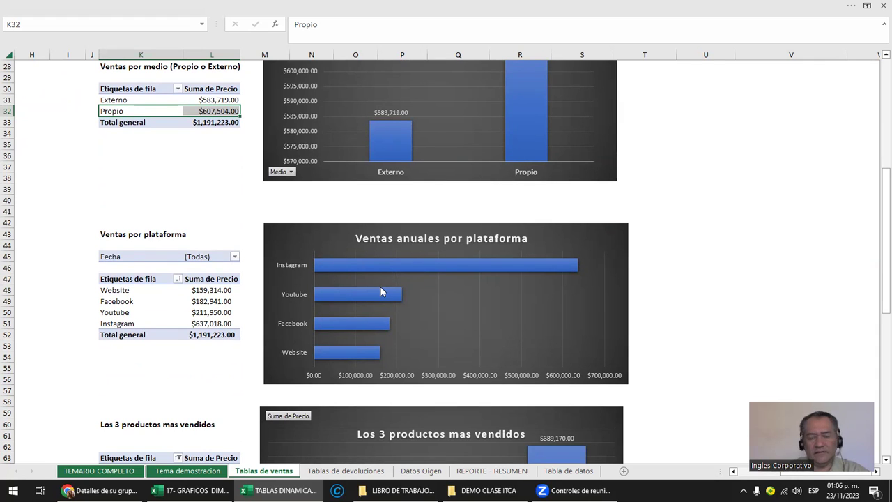
scroll(381, 292, "down", 2)
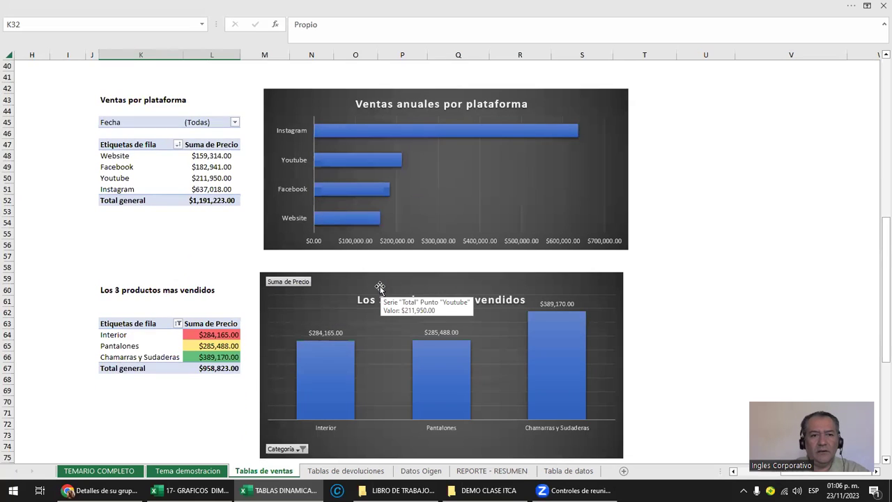
scroll(380, 292, "down", 2)
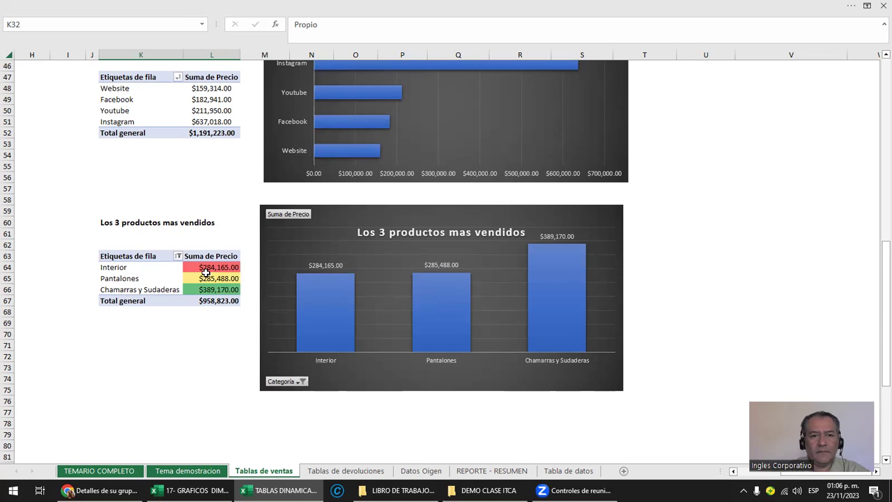
- Check formatting options for the Interior sales value $284,165.00, then move to Tablas de devoluciones
left_click(206, 272)
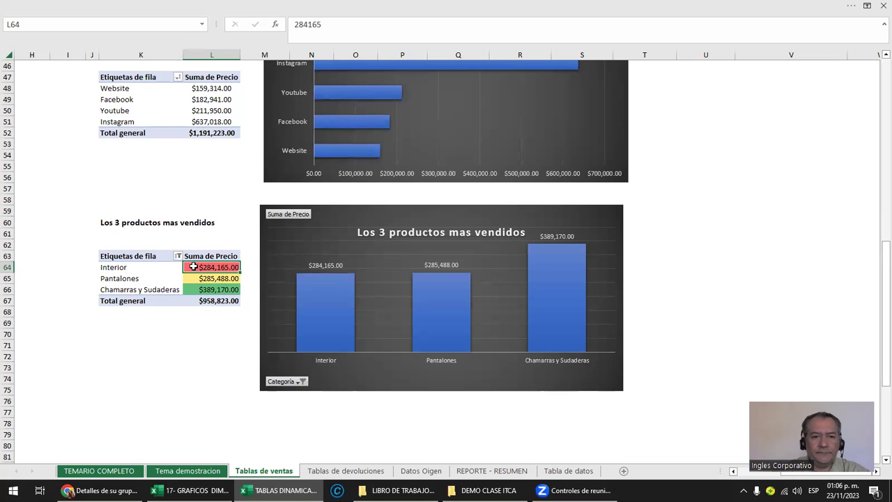
right_click(195, 272)
left_click(105, 349)
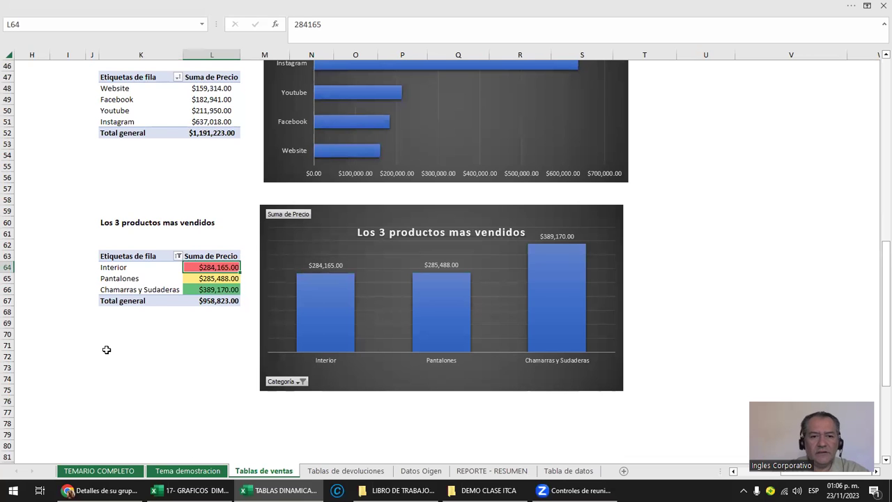
left_click(359, 471)
scroll(301, 356, "up", 4)
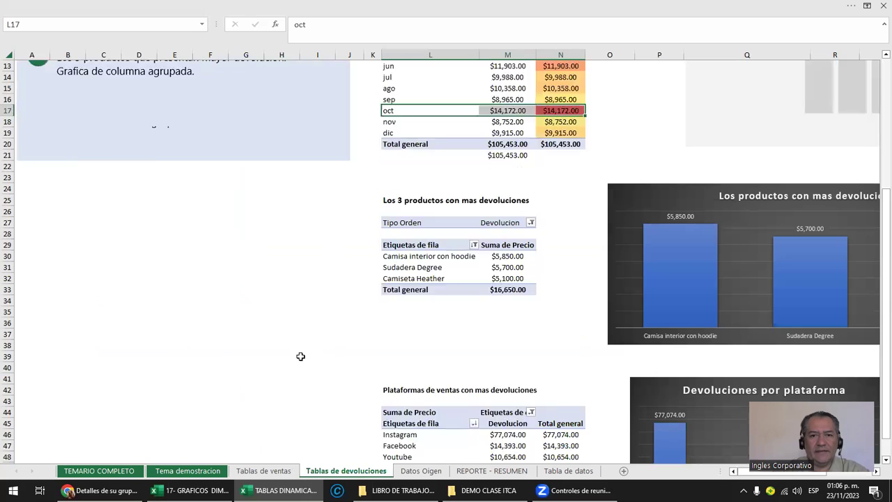
scroll(301, 356, "up", 3)
left_click(589, 98)
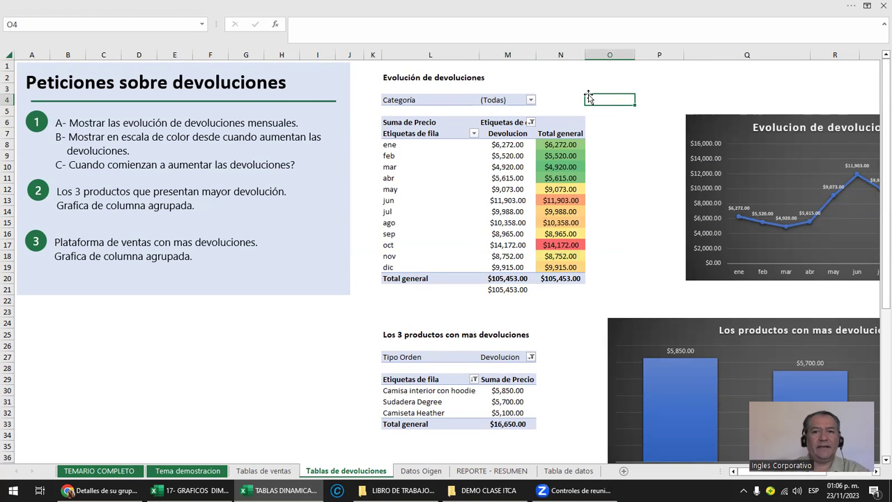
key("Right")
key("Right")
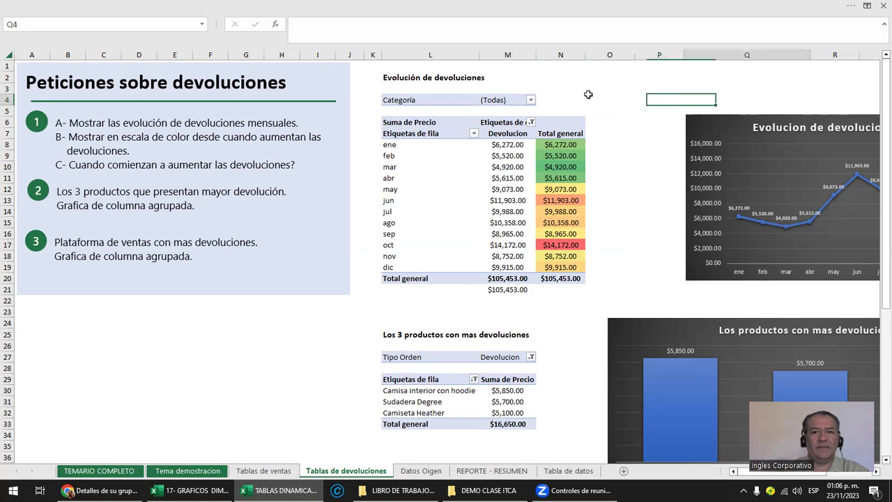
key("Right")
key("Right")
key("Right")
key("Right")
key("Right")
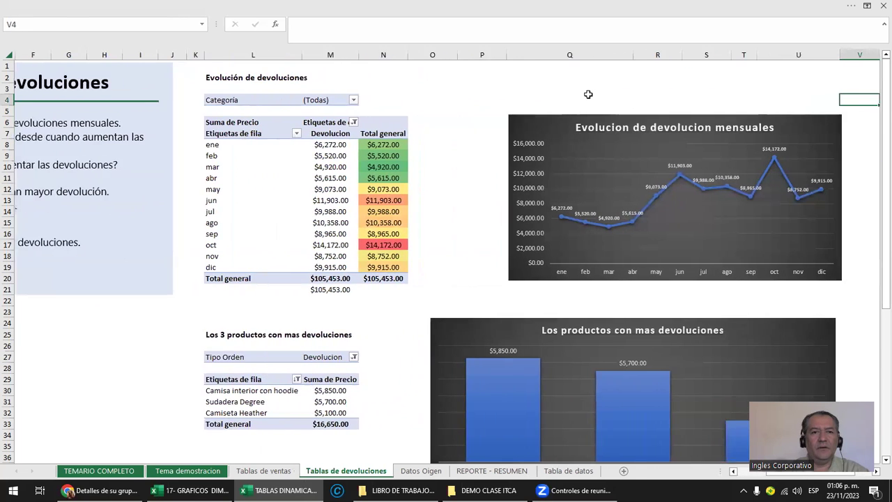
key("Right")
key("Right")
key("Right")
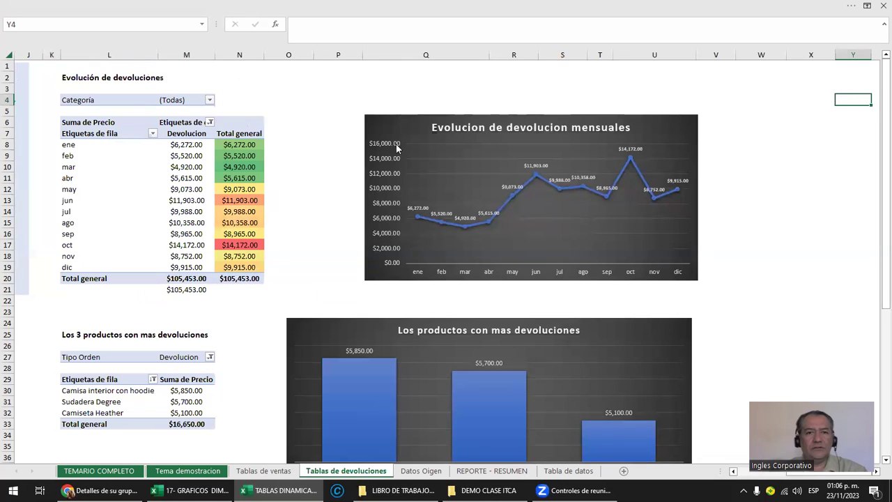
left_click(94, 78)
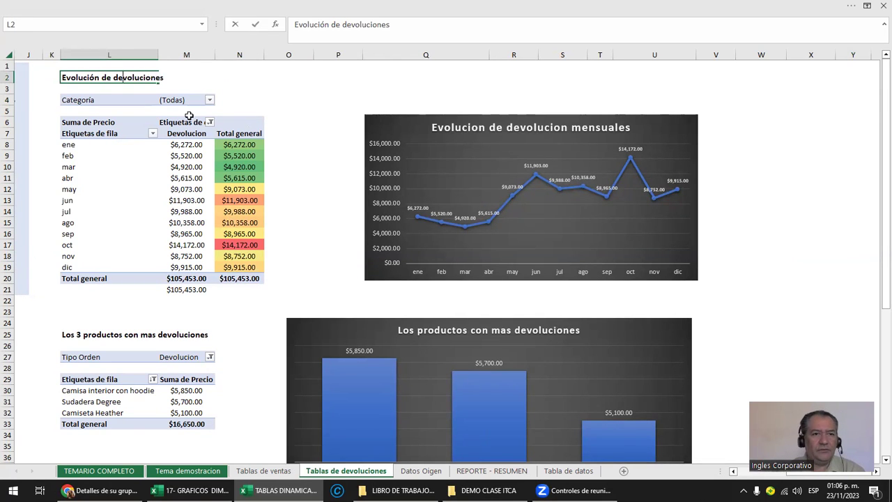
key("Escape")
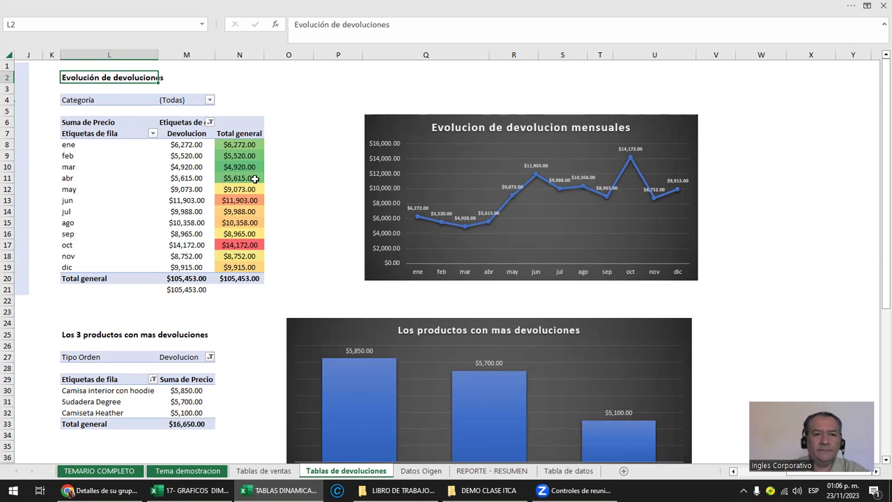
left_click_drag(239, 145, 243, 267)
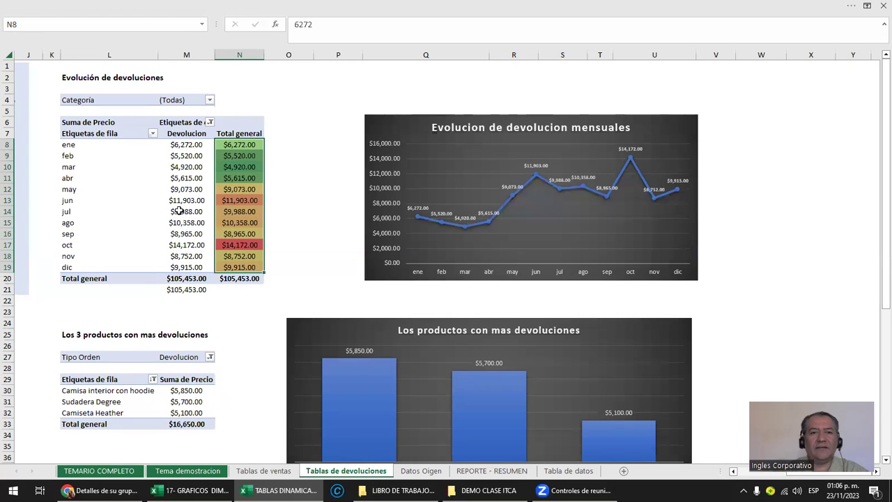
left_click_drag(288, 111, 295, 103)
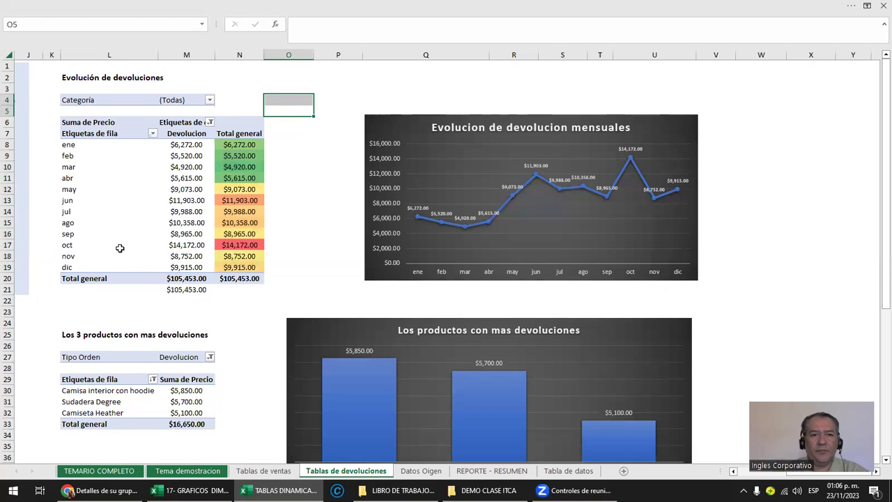
left_click(209, 101)
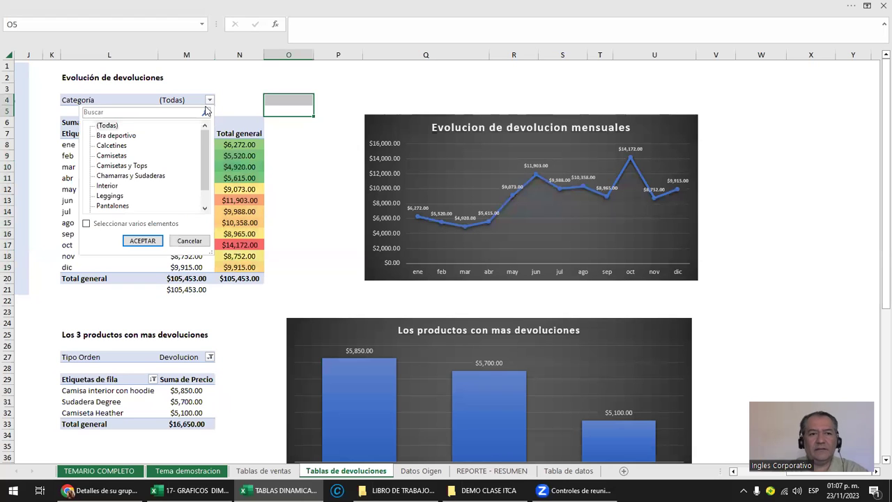
left_click(113, 147)
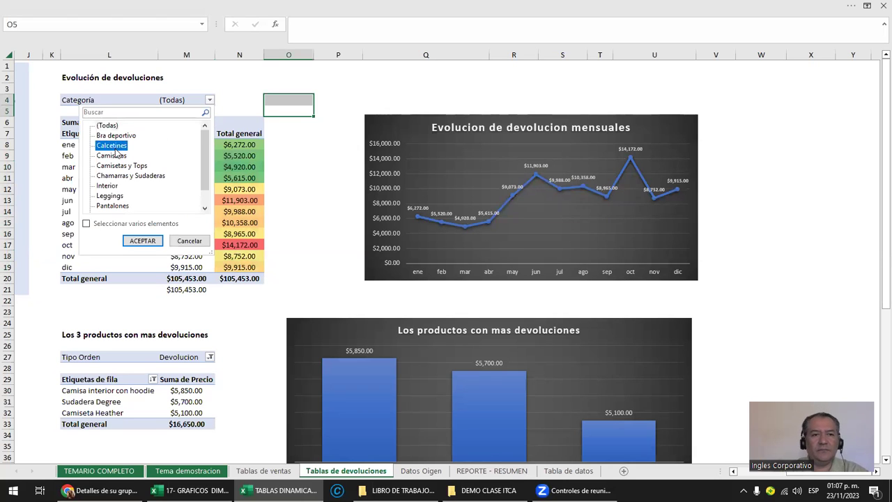
left_click(142, 241)
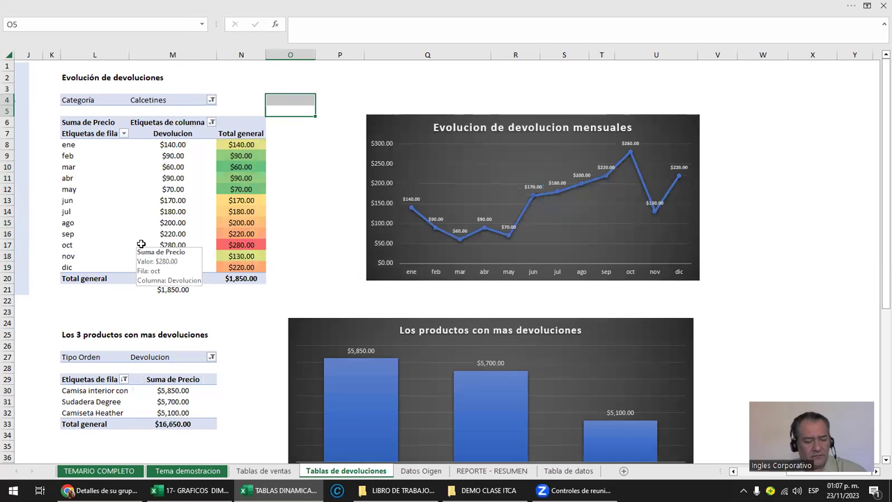
key("ctrl+z")
left_click(315, 233)
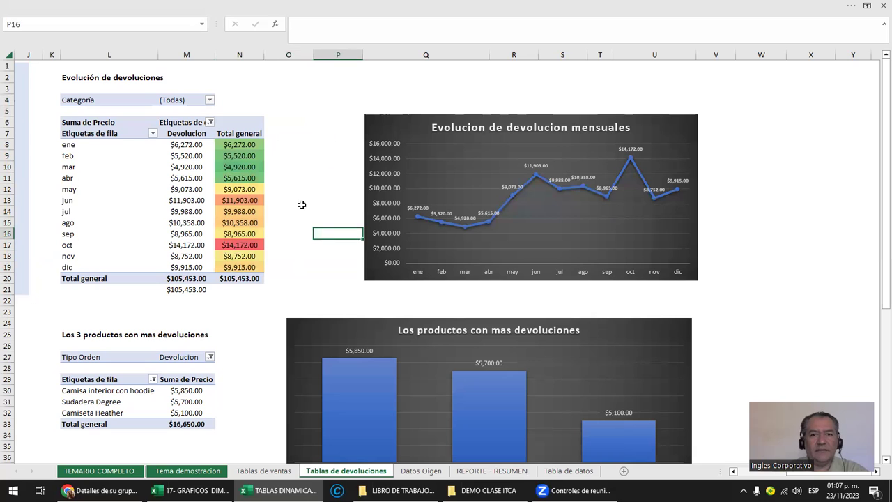
left_click(395, 129)
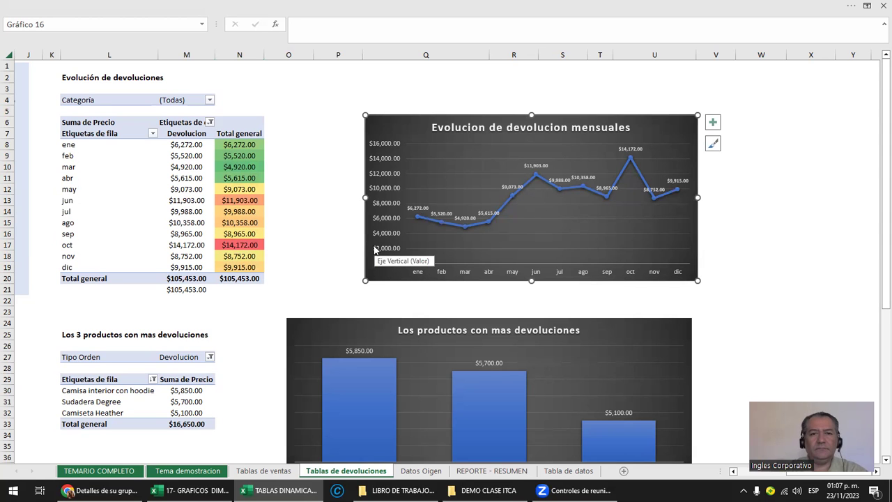
- Scroll to the returned-products pivot and select its three most-returned products
scroll(314, 271, "down", 1)
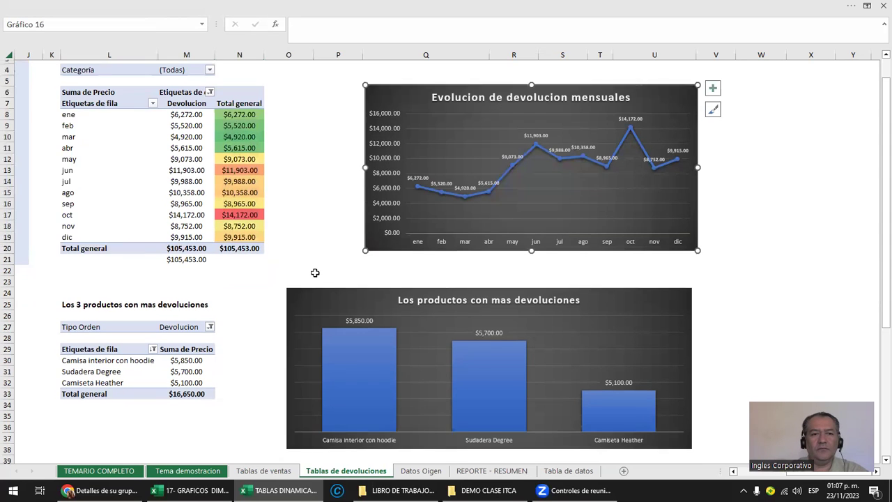
scroll(318, 272, "down", 1)
scroll(317, 272, "down", 1)
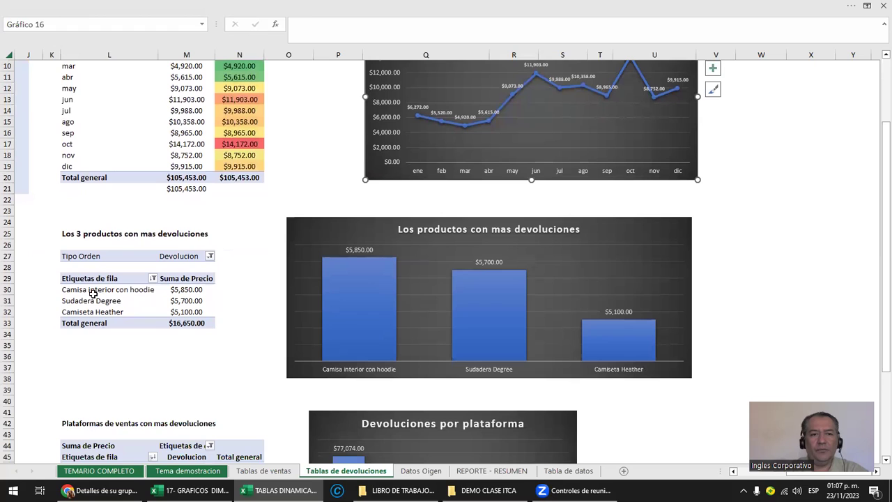
left_click_drag(93, 293, 181, 311)
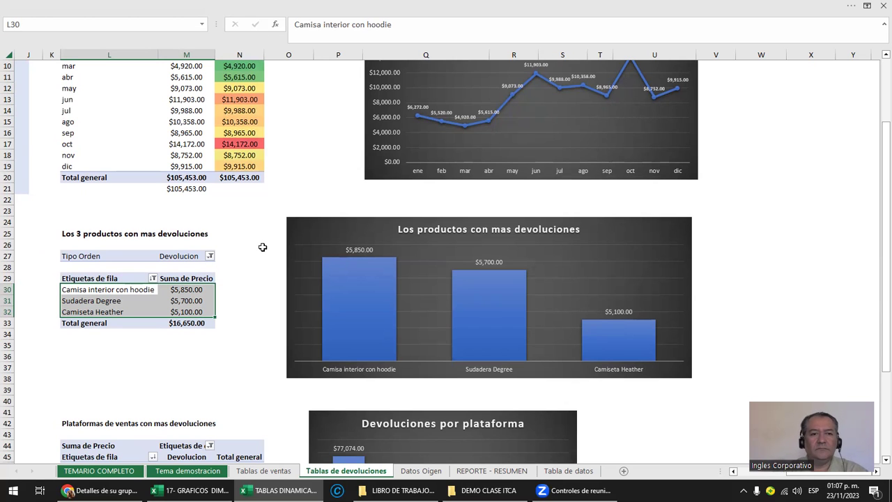
scroll(263, 247, "down", 2)
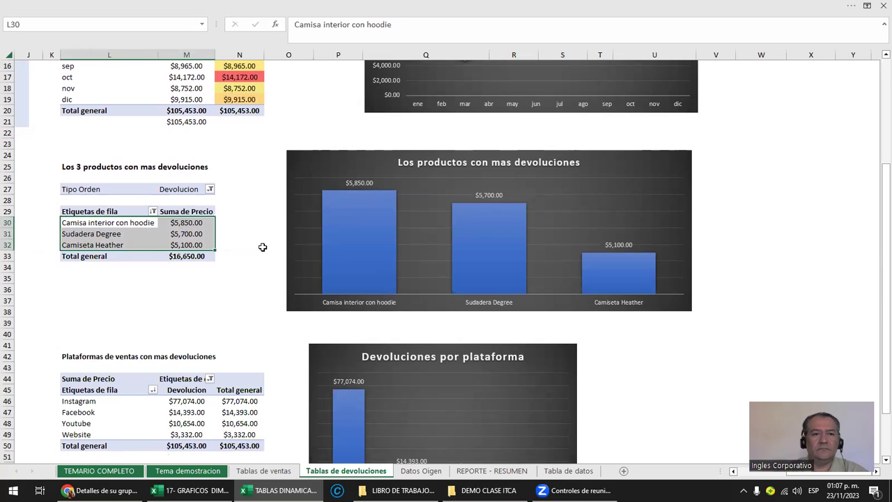
- Keep the row-label Diez mejores value filter at the top 3 Elementos by Suma de Precio
left_click(153, 211)
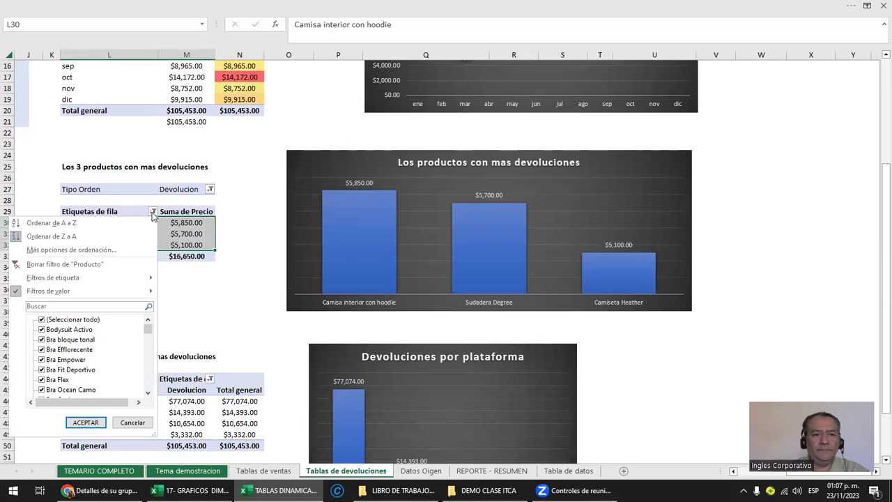
mouse_move(84, 290)
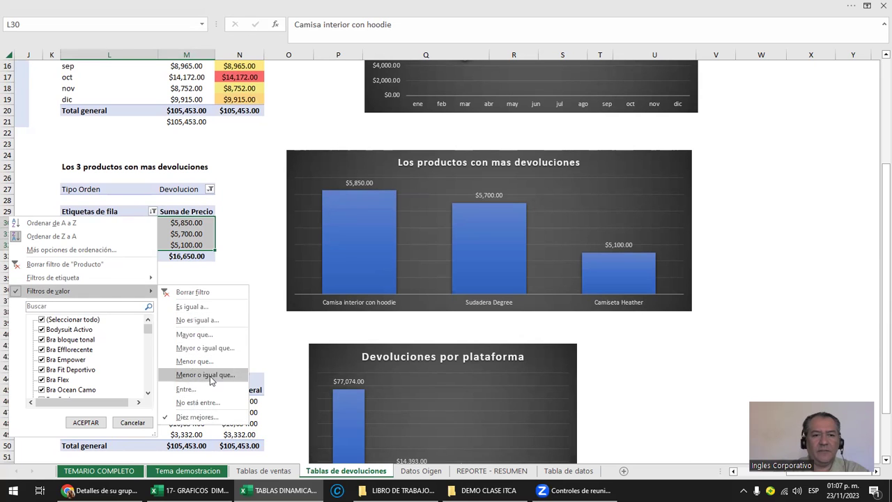
left_click(200, 418)
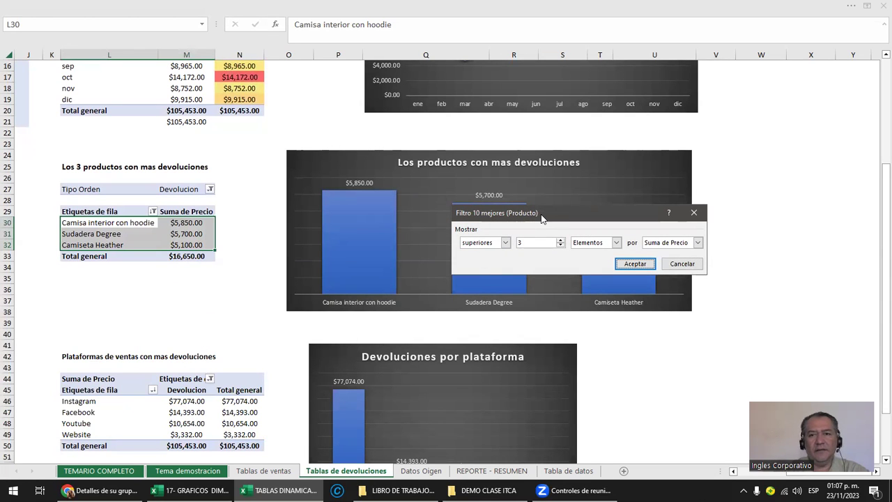
left_click_drag(541, 218, 695, 131)
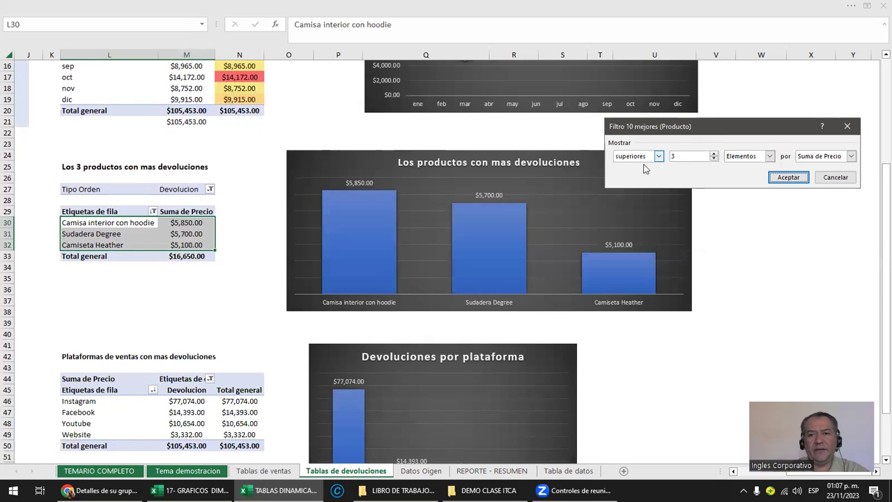
left_click(833, 177)
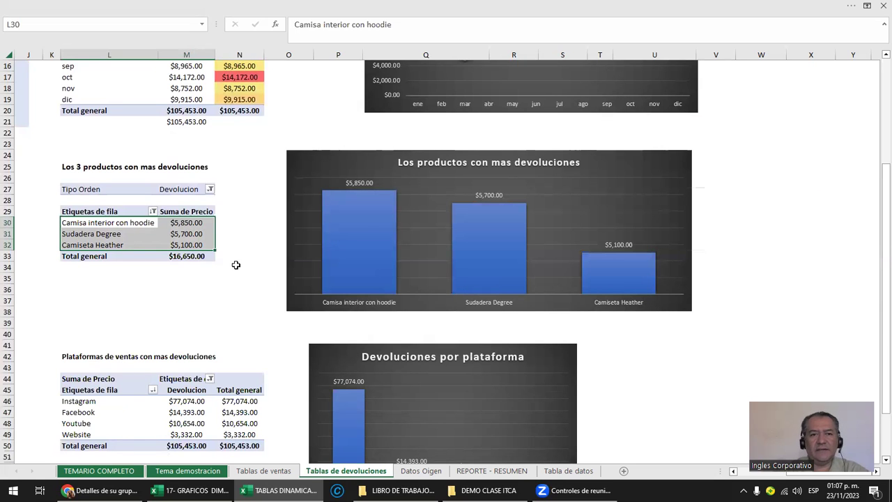
scroll(236, 264, "up", 1)
scroll(235, 264, "up", 1)
scroll(265, 229, "down", 1)
scroll(266, 229, "down", 3)
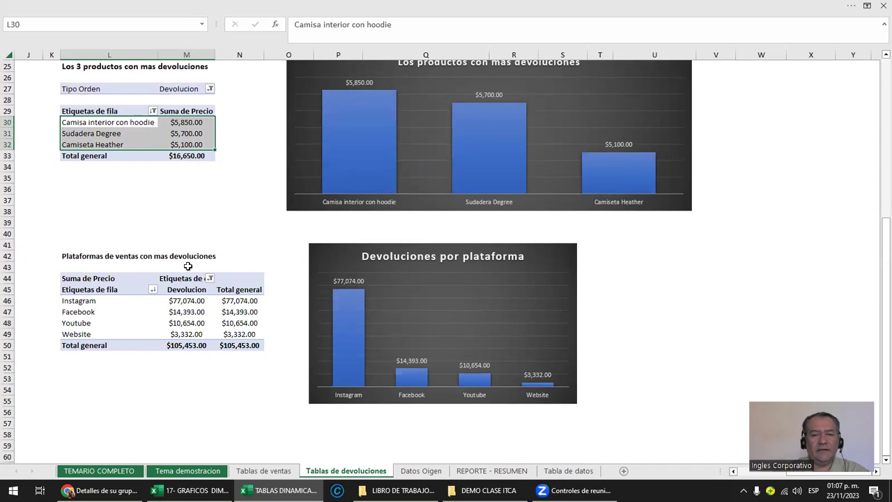
- Check the Plataforma pivot's label filter and select the platform rows Instagram through Website
left_click(153, 290)
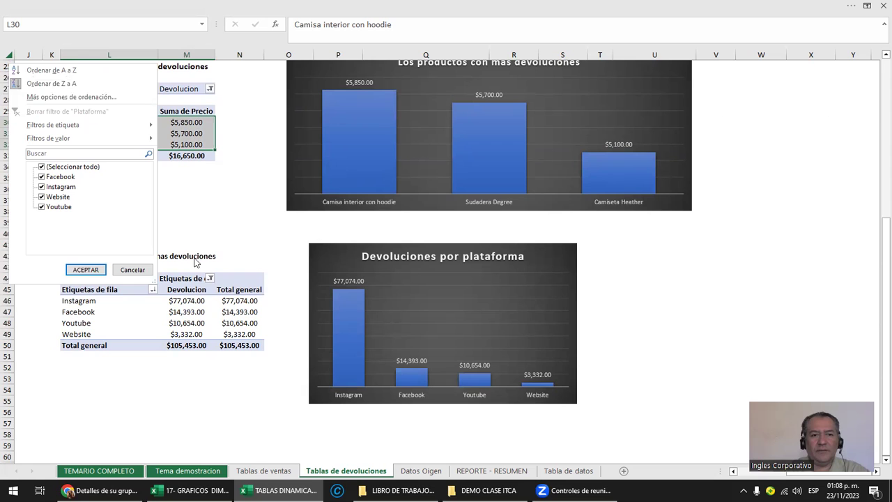
key("Escape")
left_click(78, 312)
mouse_move(88, 312)
left_mouse_down()
mouse_move(96, 300)
mouse_move(100, 338)
left_mouse_up()
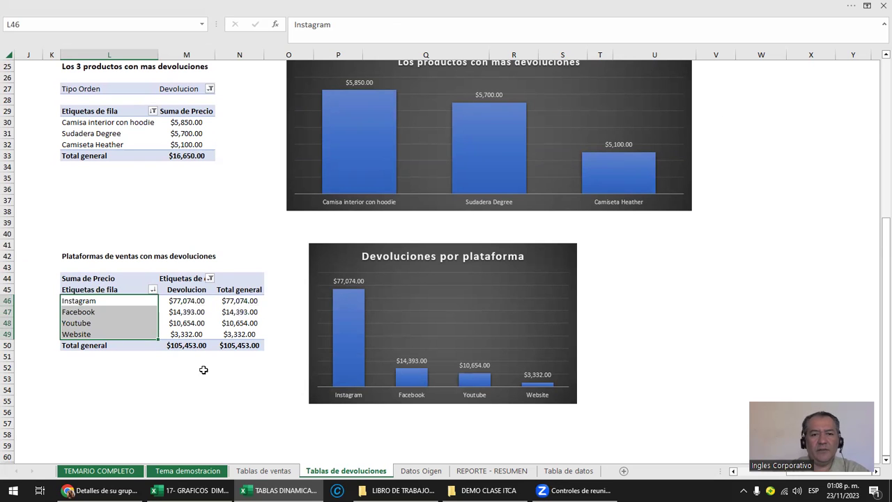
scroll(509, 355, "down", 2)
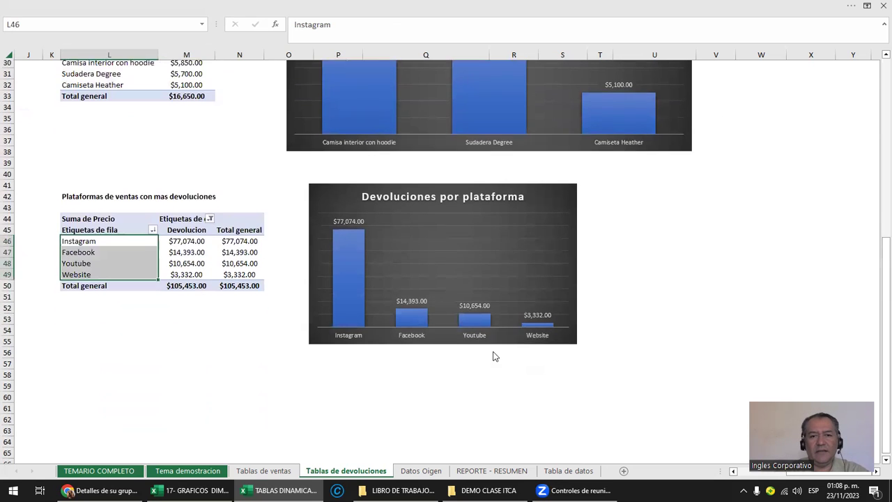
scroll(492, 354, "up", 2)
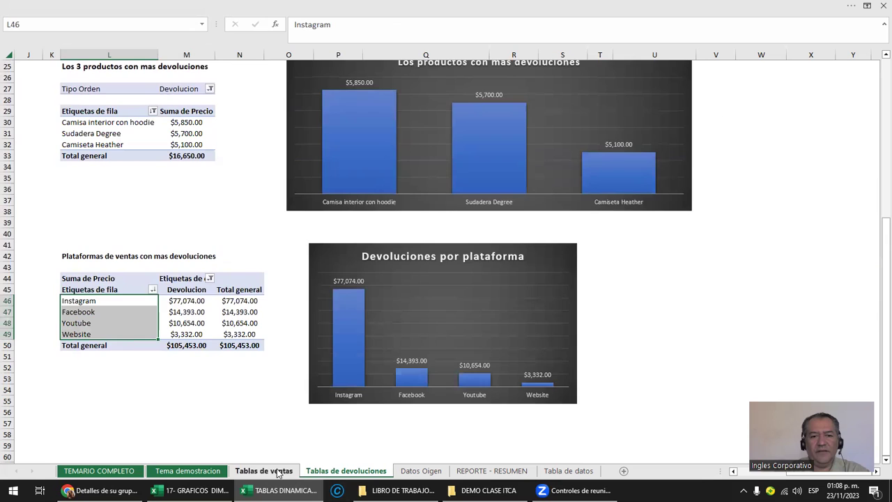
- Go to Tablas de ventas and scroll to the top to show the Ventas por mes pivot
left_click(279, 471)
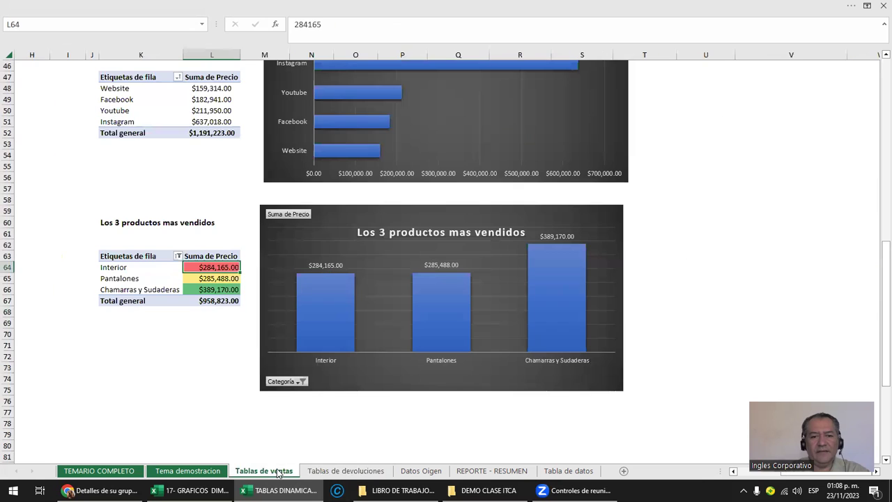
left_click(350, 472)
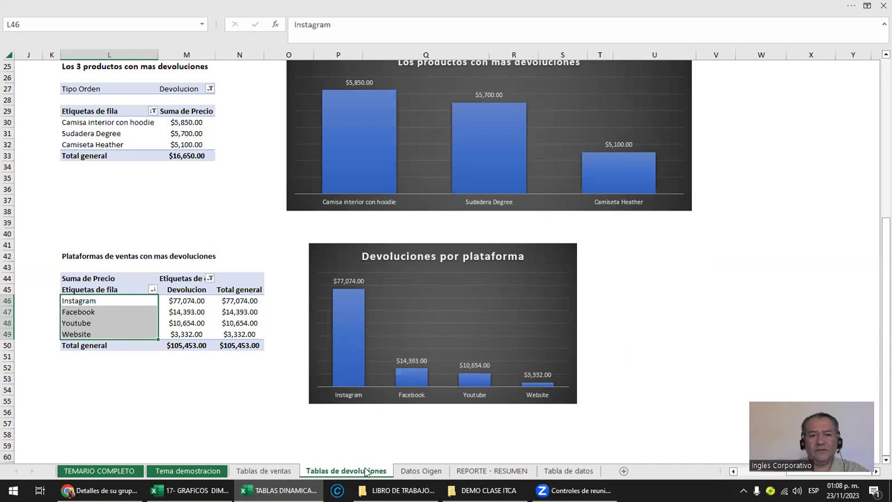
scroll(195, 404, "up", 2)
scroll(161, 257, "up", 2)
scroll(174, 237, "up", 1)
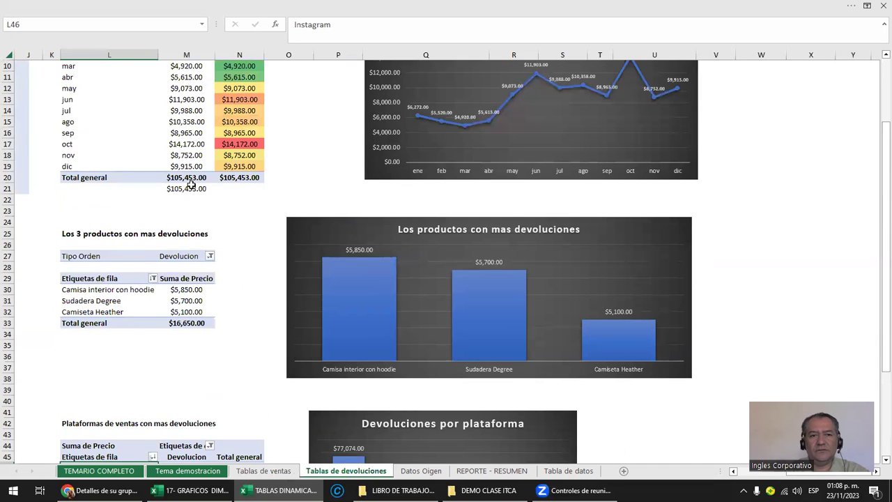
scroll(192, 185, "up", 3)
left_click(261, 471)
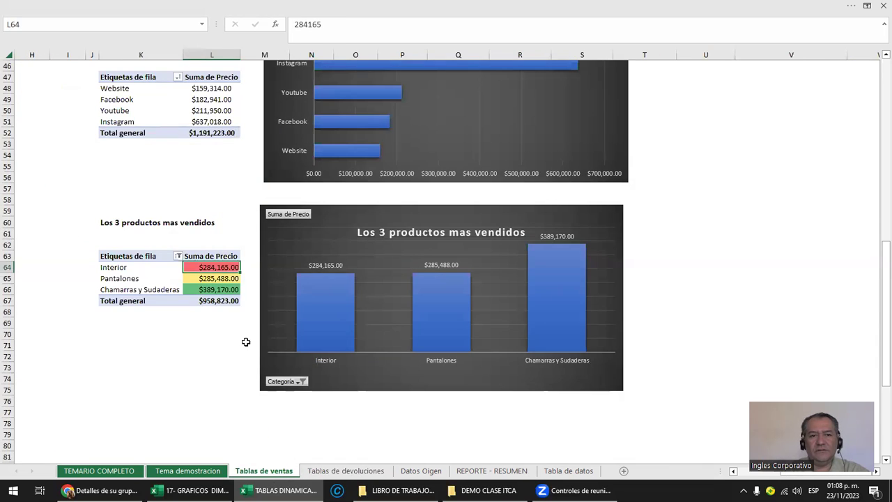
scroll(237, 348, "up", 1)
scroll(200, 310, "up", 3)
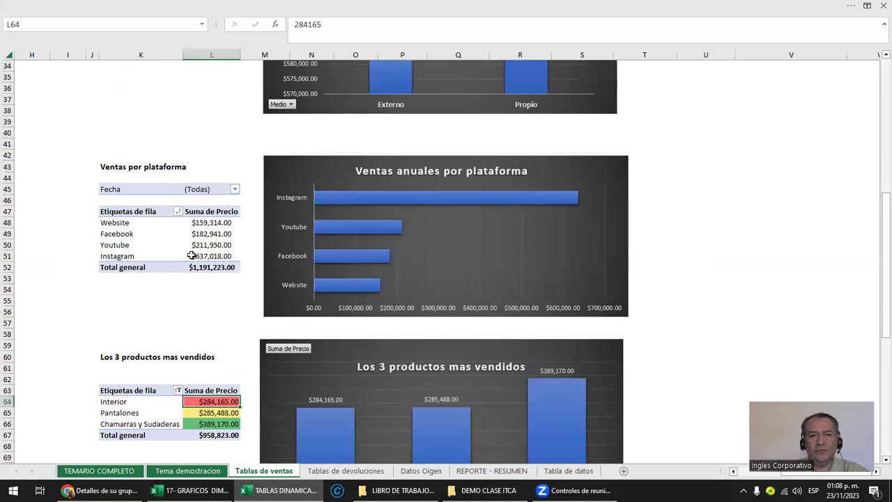
scroll(202, 244, "up", 3)
scroll(209, 223, "up", 3)
scroll(212, 212, "up", 2)
scroll(212, 212, "up", 3)
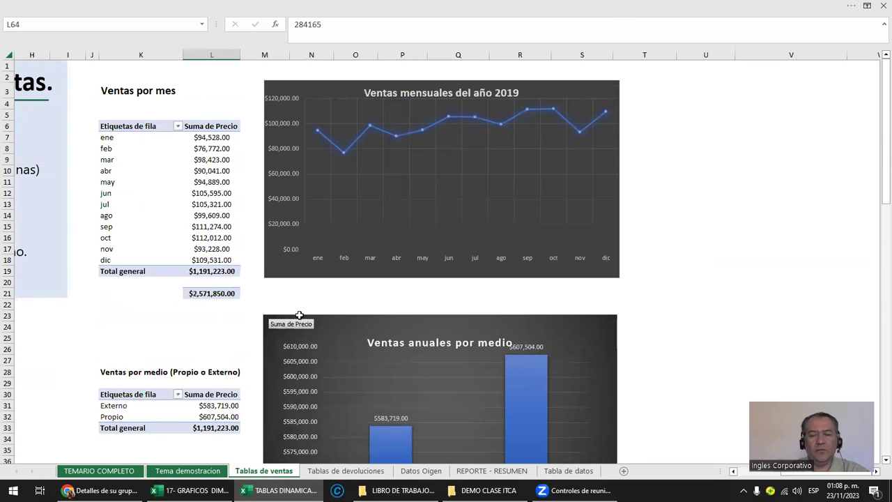
- On REPORTE - RESUMEN, inspect formulas: C2 links to 'Tablas de ventas'!L21, I2 equals C2 minus F2
left_click(494, 471)
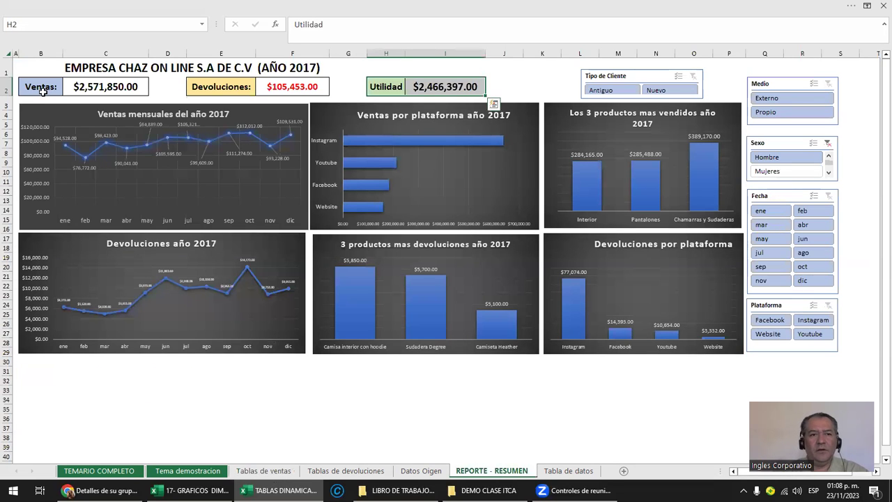
left_click(40, 88)
left_click_drag(40, 89, 104, 86)
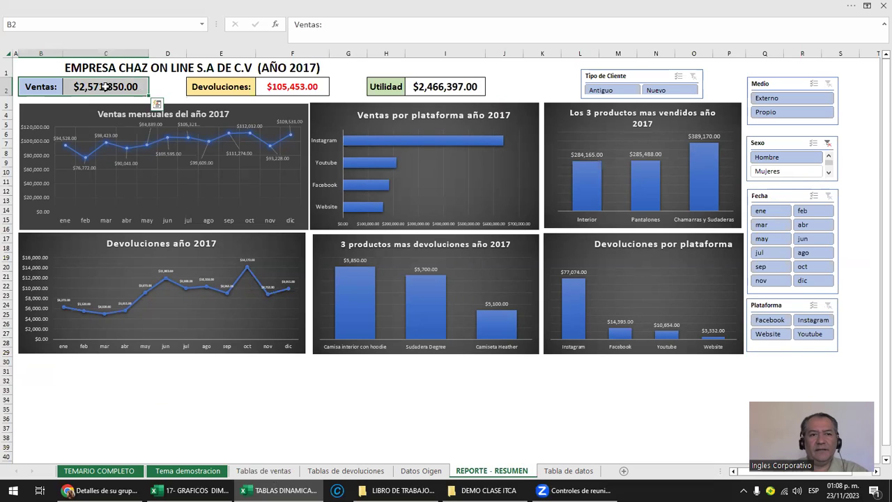
left_click(105, 86)
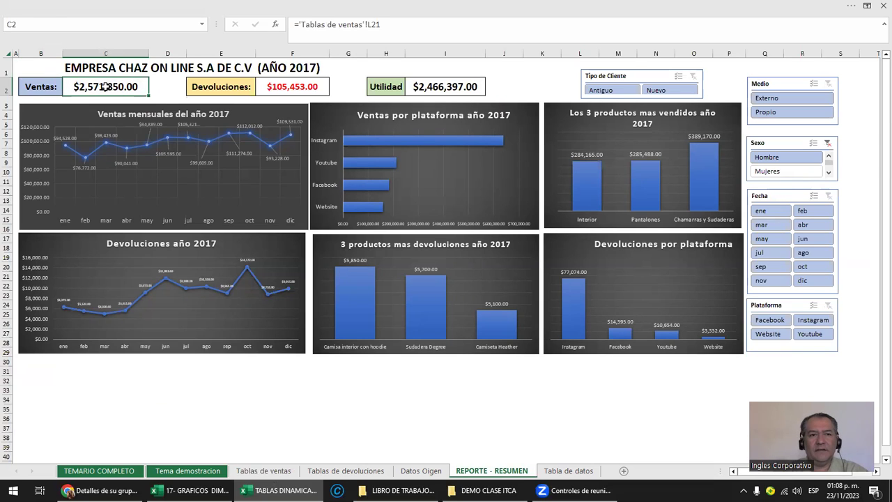
double_click(105, 86)
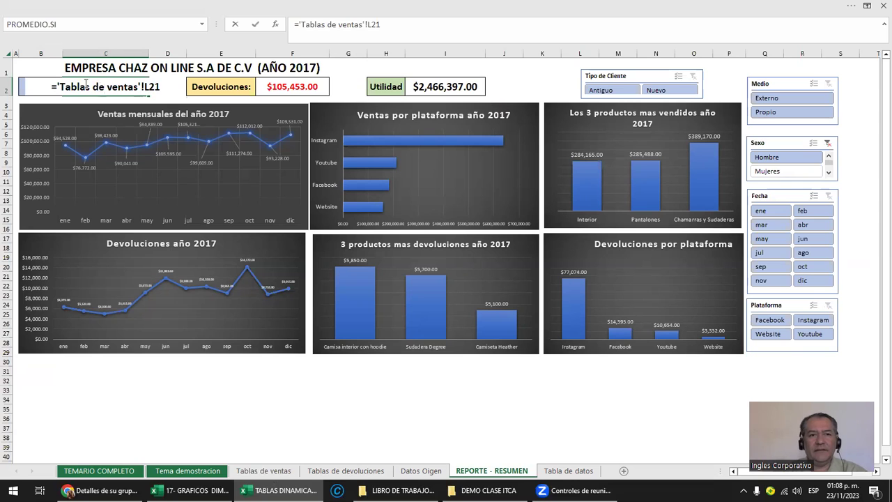
left_click(292, 87)
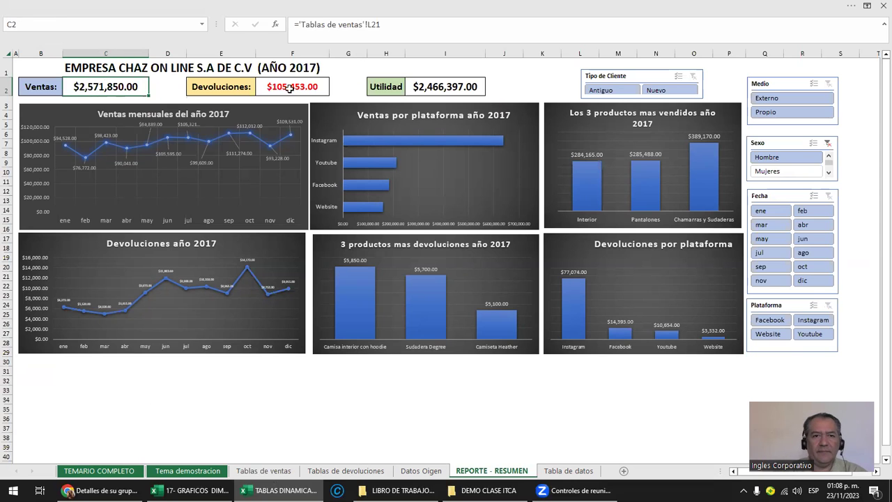
double_click(292, 86)
key("Escape")
double_click(439, 86)
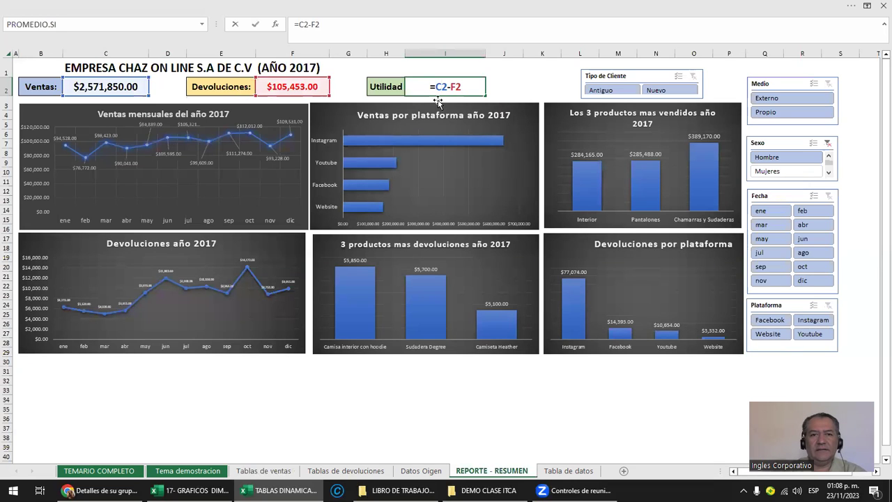
key("Escape")
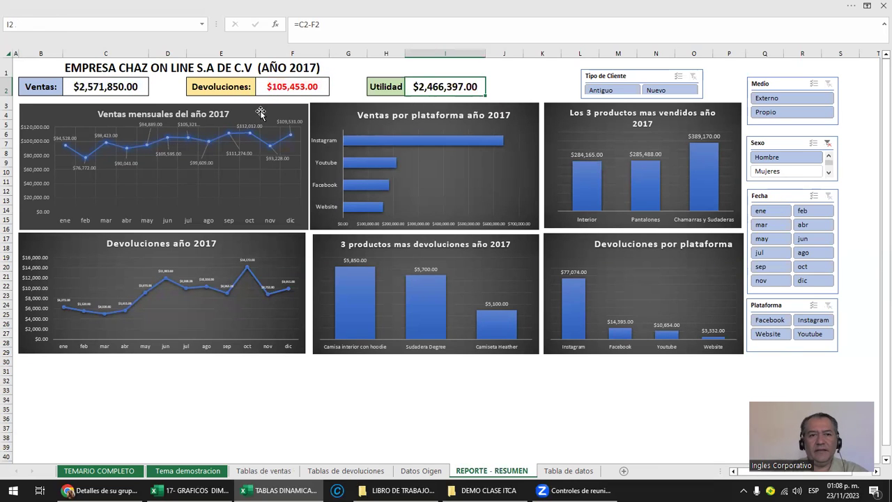
- Compare the dashboard's monthly sales chart with the Tablas de ventas chart, then return to the dashboard
left_click(260, 113)
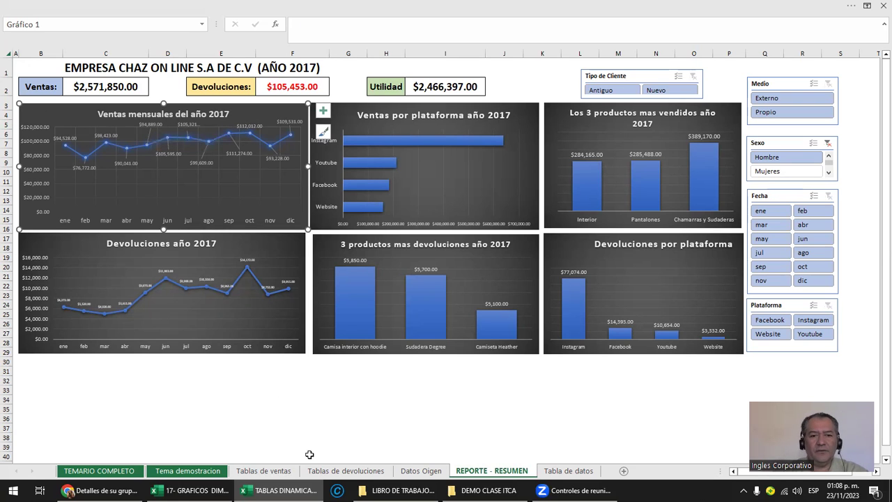
left_click(346, 471)
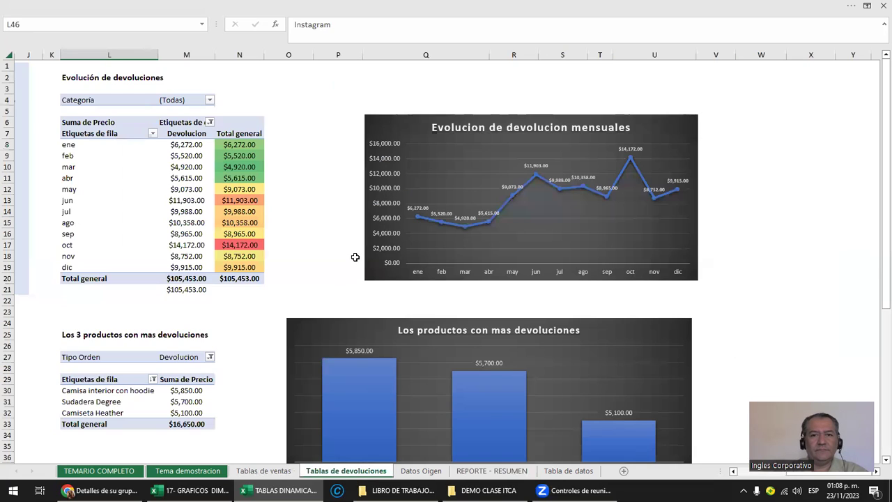
left_click(264, 471)
left_click(344, 96)
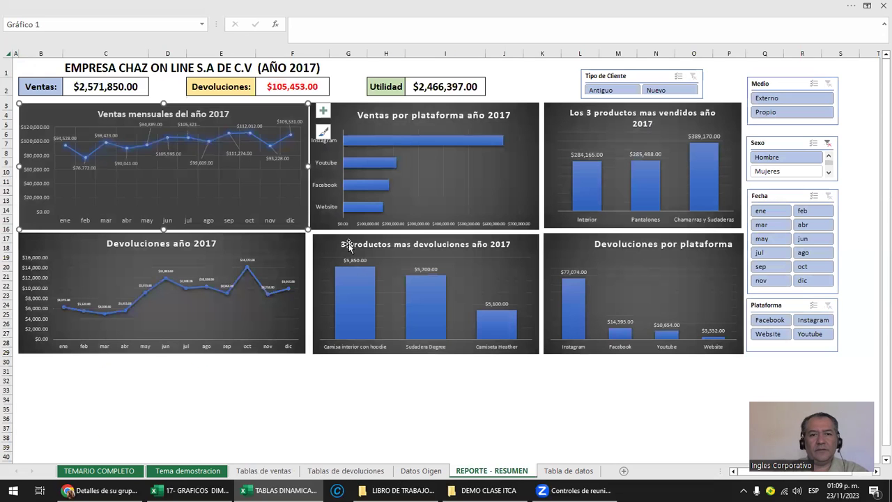
left_click(491, 471)
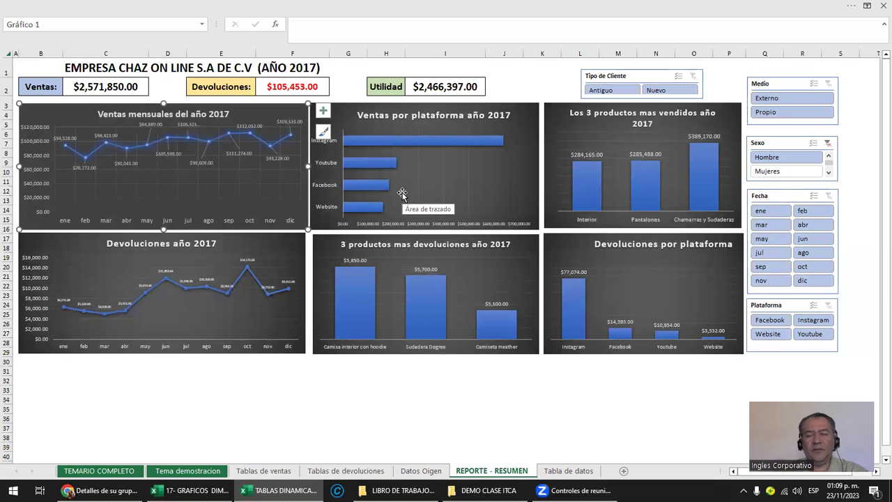
- Click through the Tipo de Cliente and Medio slicers, then select cells down column A from A1
left_click(473, 417)
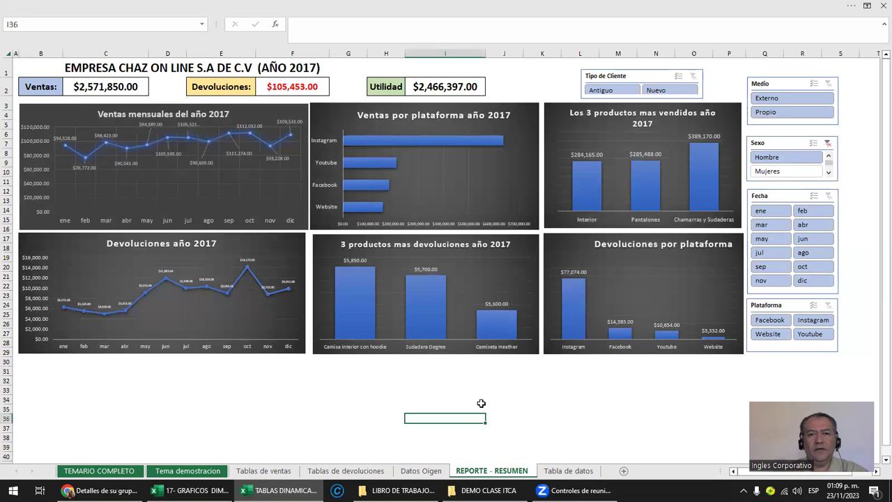
left_click(596, 79)
left_click(758, 84)
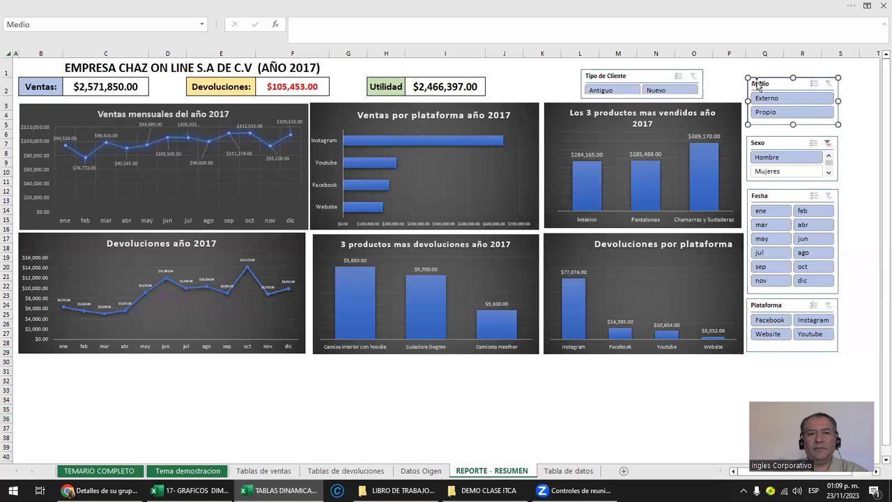
left_click(27, 63)
key("shift+Down")
key("shift+Down")
key("shift+Down")
key("shift+Down")
key("shift+Down")
key("shift+Down")
key("shift+Down")
key("shift+Down")
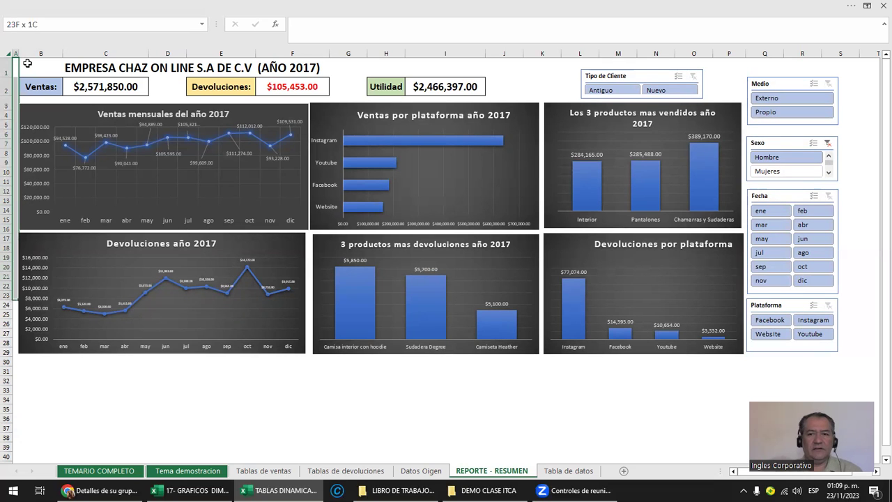
key("shift+Down")
key("shift+Down")
key("shift+Down")
key("shift+Down")
key("shift+Down")
key("shift+Down")
key("shift+Down")
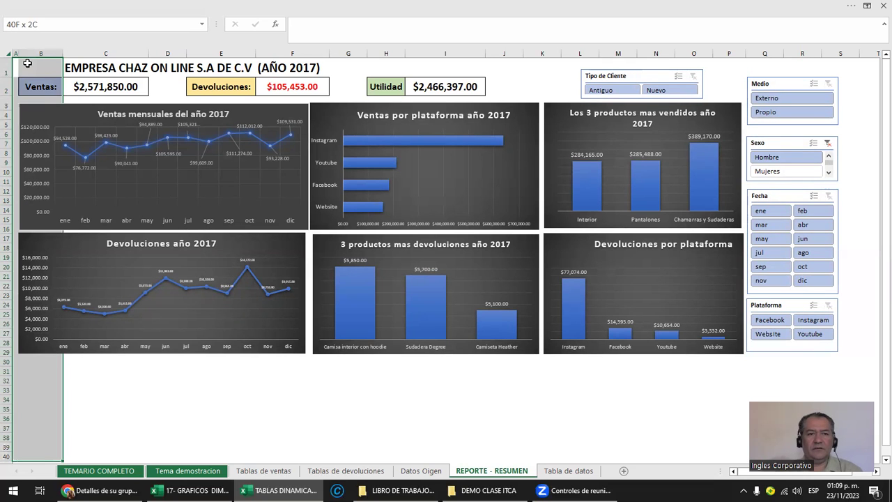
scroll(28, 64, "right", 2)
scroll(27, 63, "right", 1)
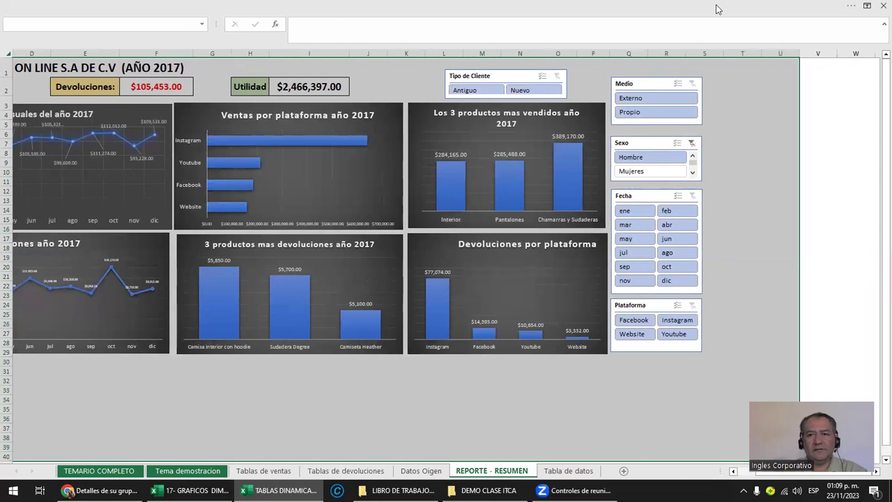
- Show tabs and commands permanently and fill the sheet with Azul, Énfasis 5, Claro 80%
left_click(865, 6)
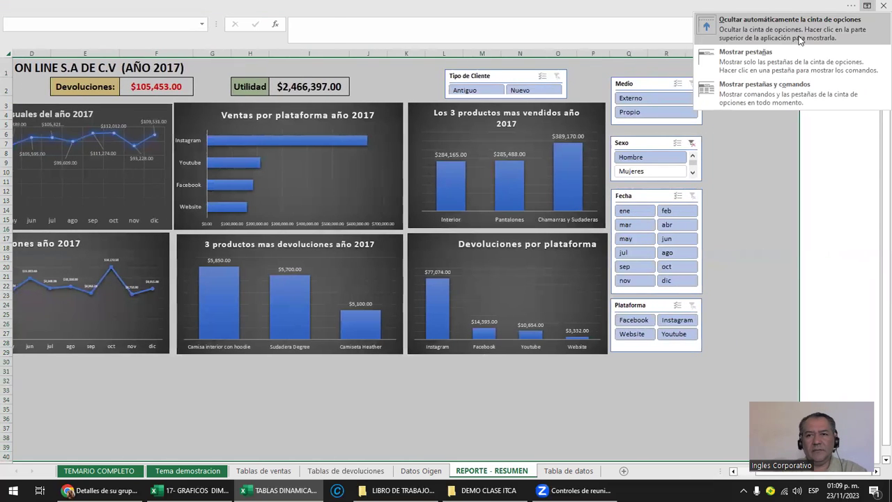
left_click(759, 85)
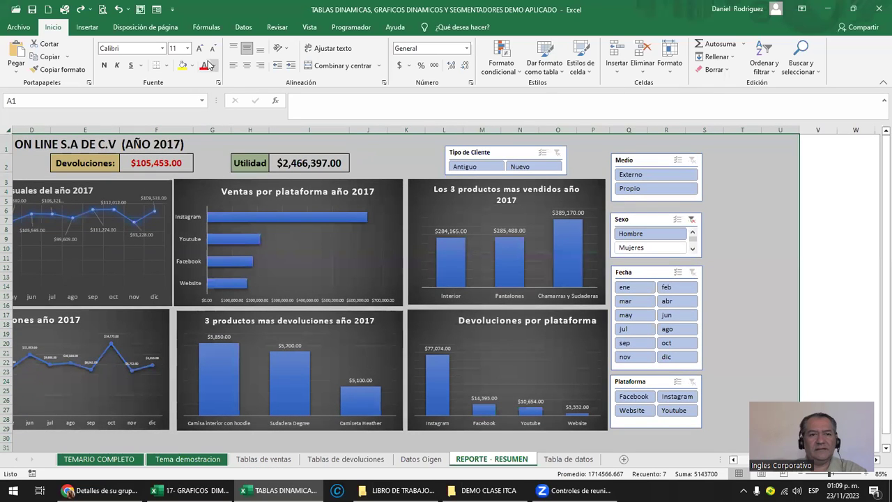
left_click(193, 66)
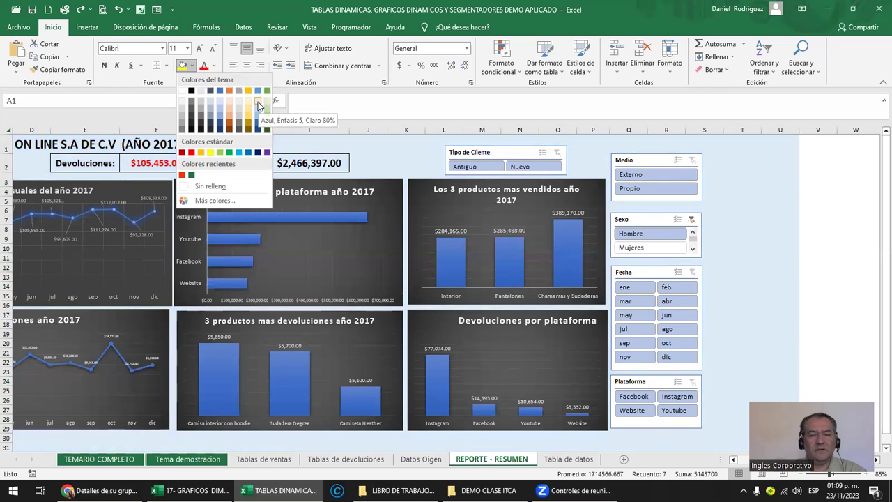
left_click(258, 102)
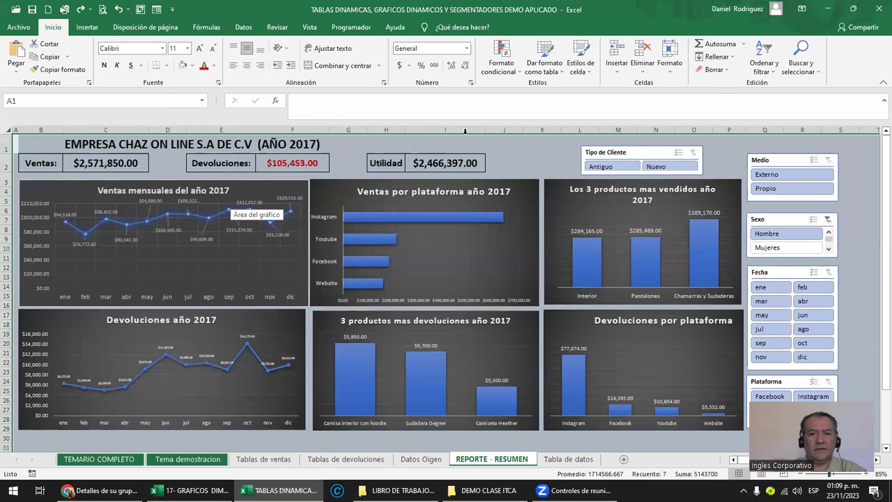
- Select the whole dashboard sheet, then check the Ventas total's link to 'Tablas de ventas'!L21
key("F2")
left_click(826, 267)
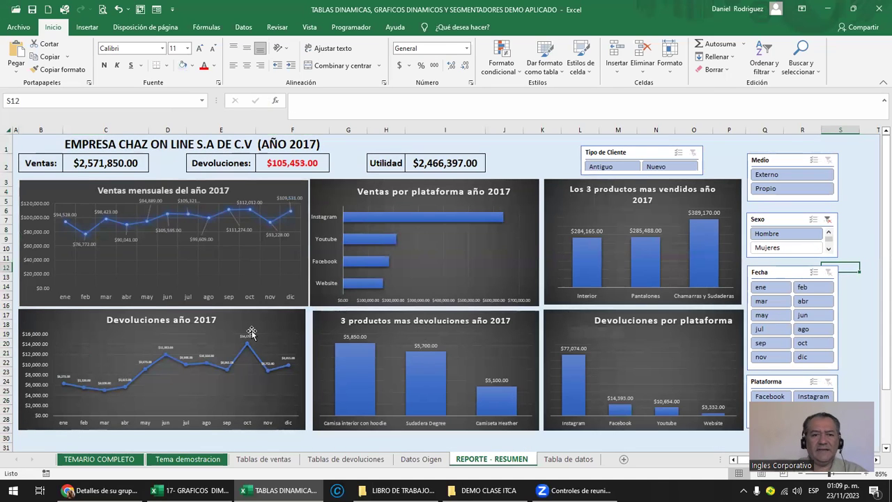
key("ctrl+a")
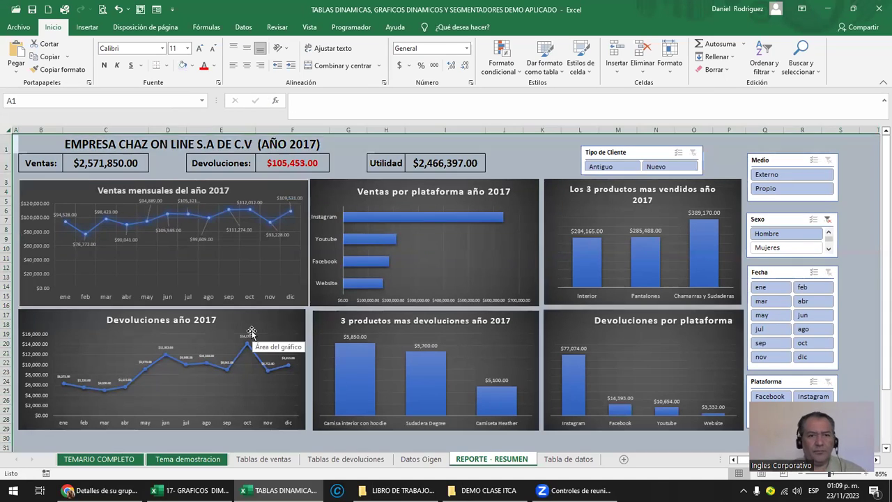
left_click(546, 162)
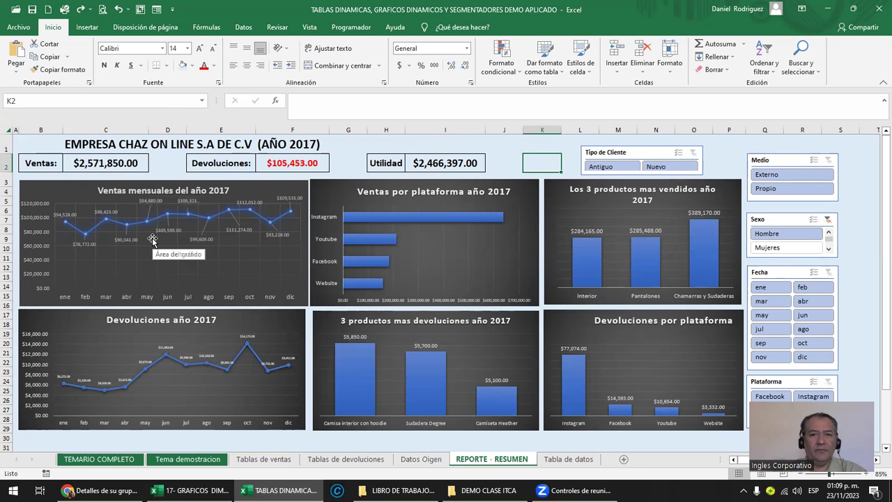
left_click(99, 167)
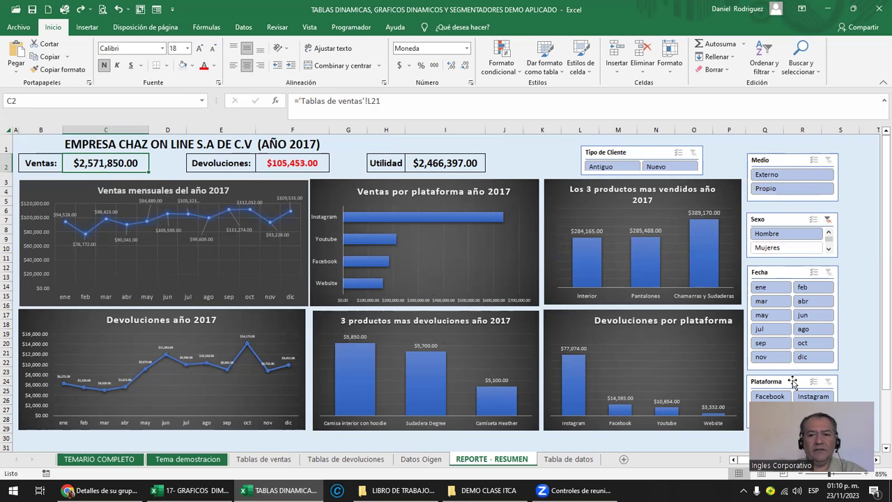
- Filter the Fecha slicer to 'ago' and clear the Sexo slicer filter
left_click(812, 332)
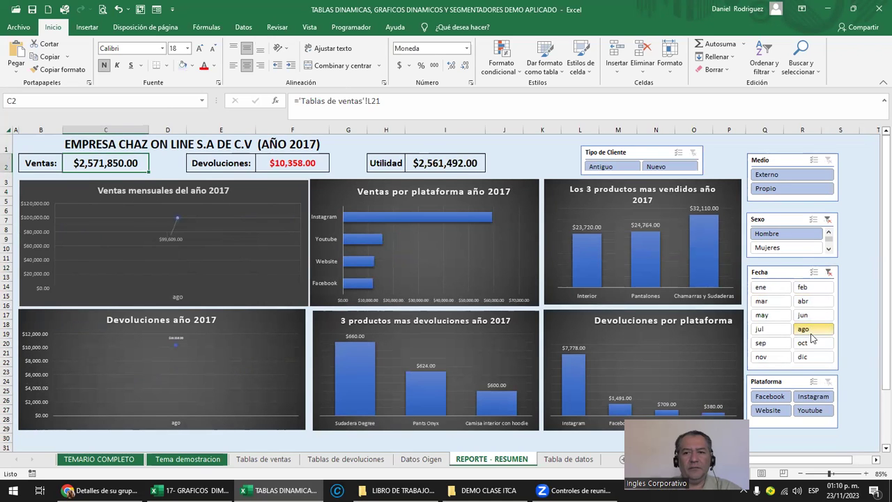
left_click(829, 219)
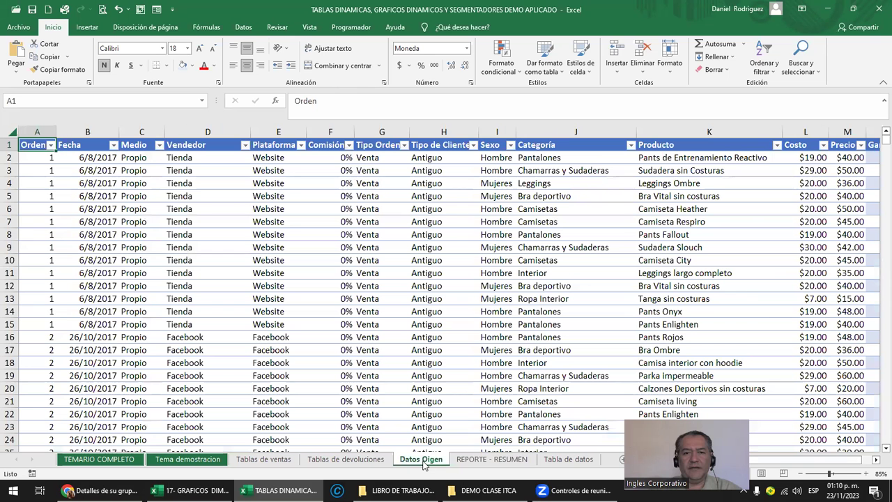
- Browse the Datos Oigen sheet's Comisión, Categoría and Fecha columns
left_click(421, 460)
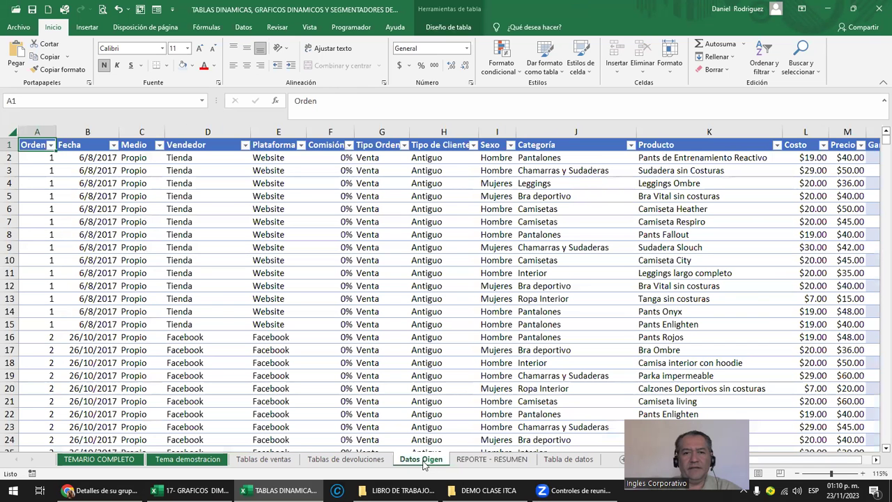
left_click(341, 186)
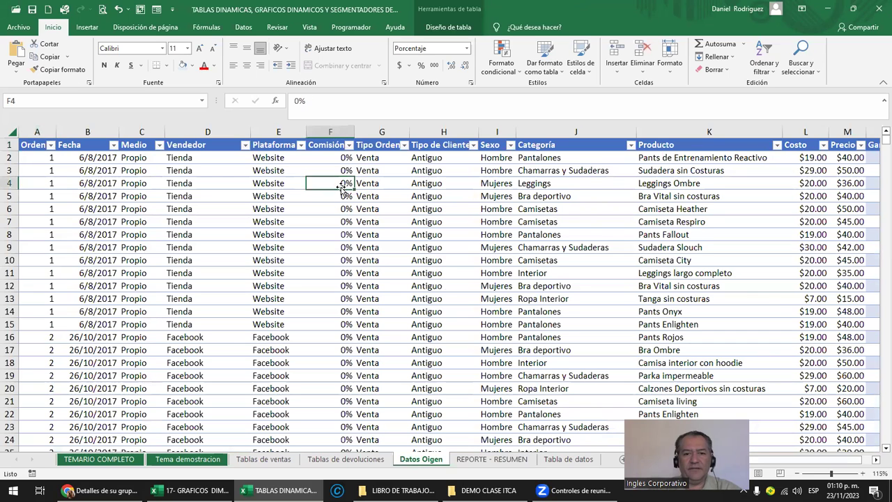
left_click(546, 170)
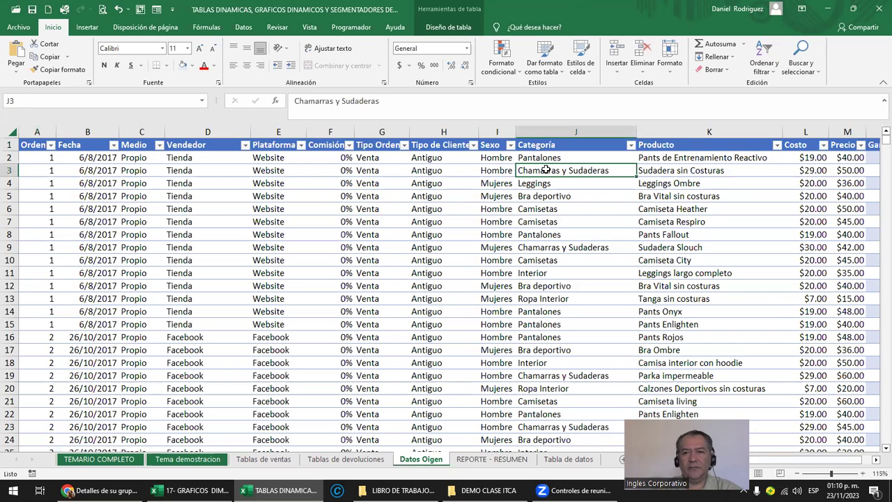
key("Up")
key("Up")
key("Left")
key("Left")
key("Left")
key("Left")
key("Left")
key("Left")
key("Left")
key("Left")
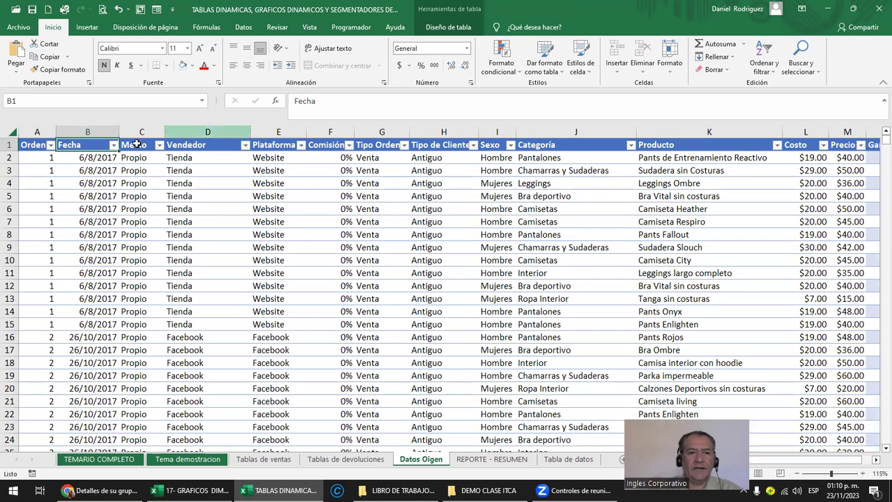
left_click(80, 159)
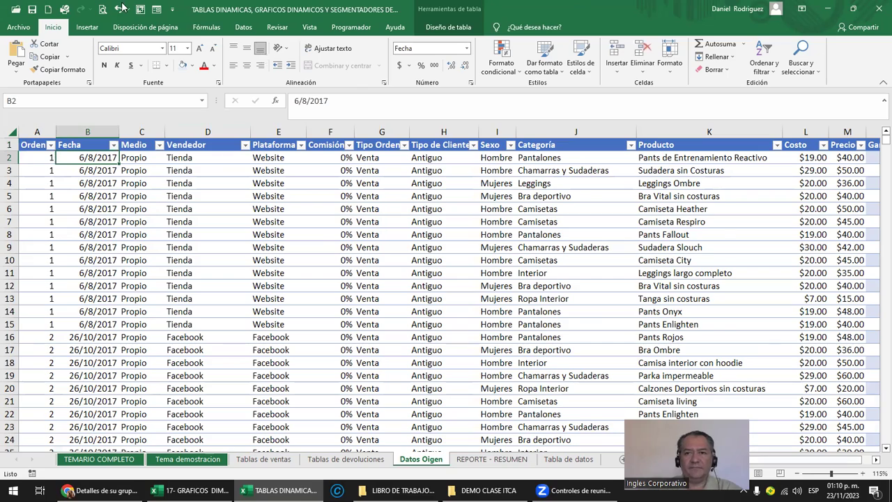
- Restore and re-maximize the window, then close the workbook choosing No guardar
double_click(697, 8)
left_click_drag(697, 8, 691, 83)
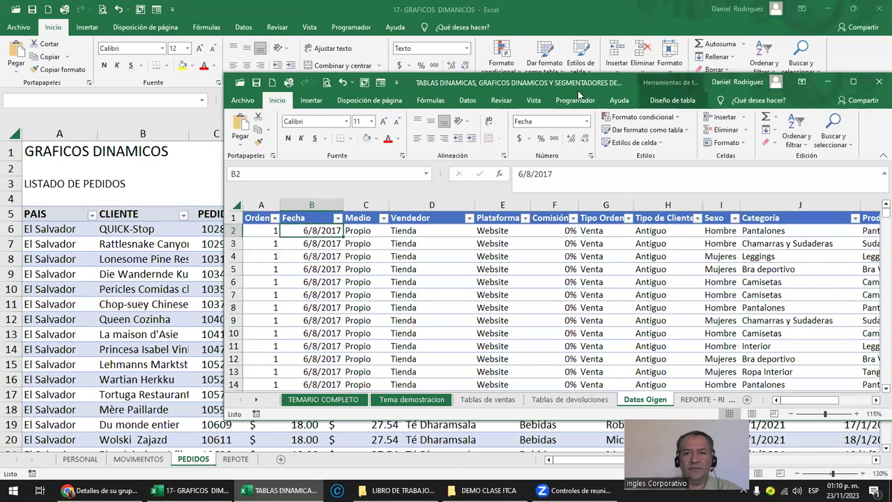
left_click(855, 82)
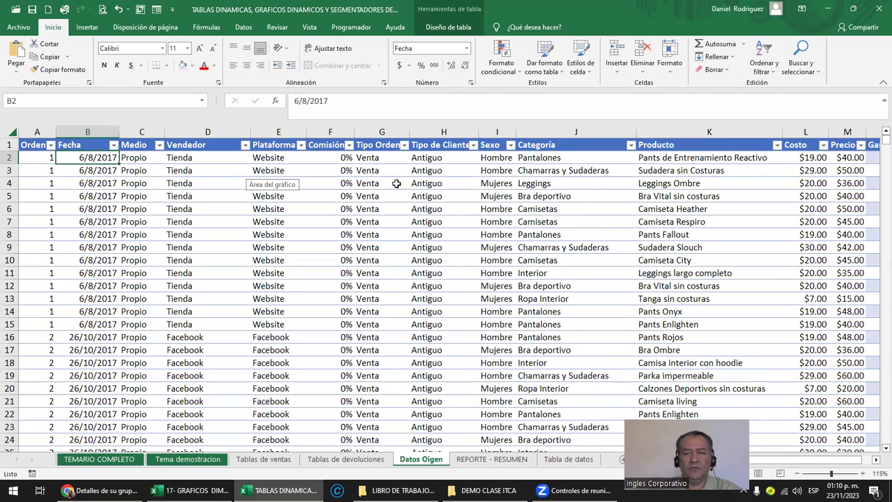
double_click(693, 6)
double_click(686, 81)
left_click(449, 27)
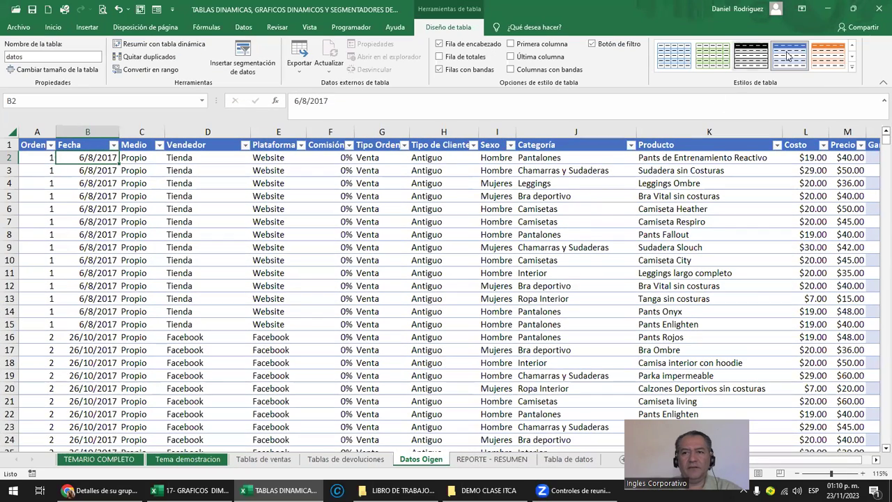
left_click(877, 7)
left_click(460, 260)
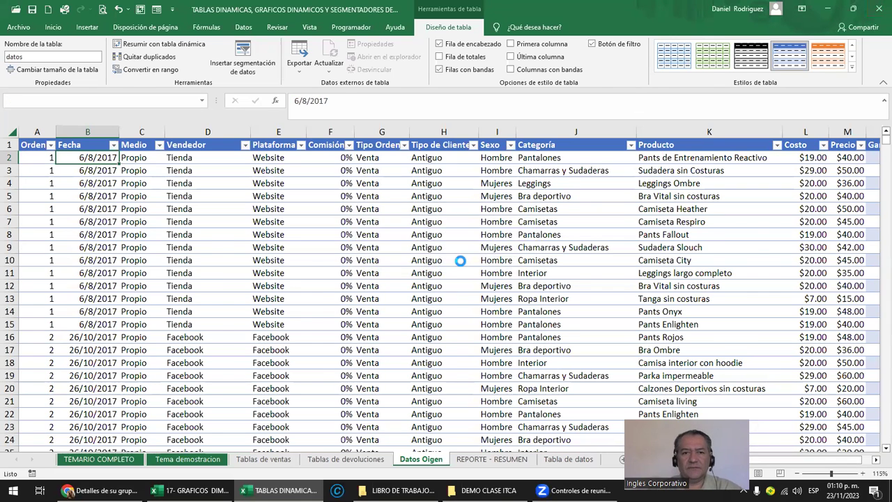
left_click(316, 197)
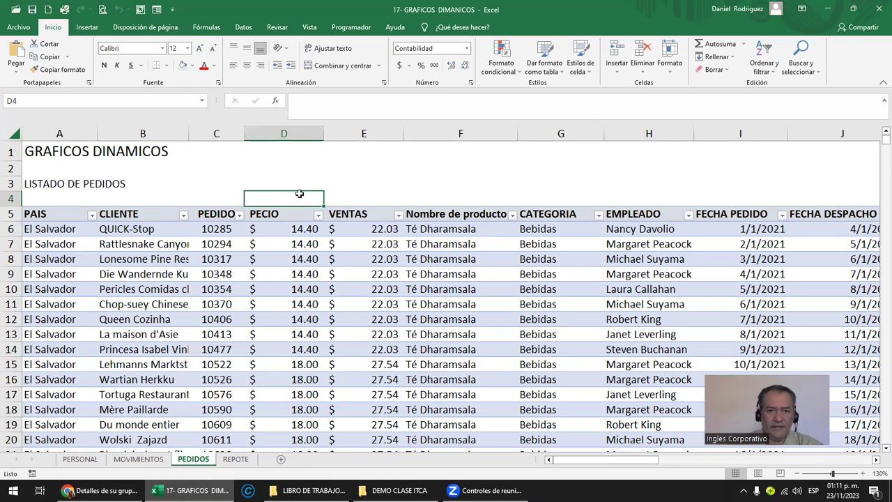
- Move right to the PEDIDOS POR PAIS pivot and point out the Option 1 and Option 2 labels
key("Right")
key("Right")
key("Right")
key("Right")
key("Right")
key("Right")
key("Right")
key("Right")
key("Left")
key("Left")
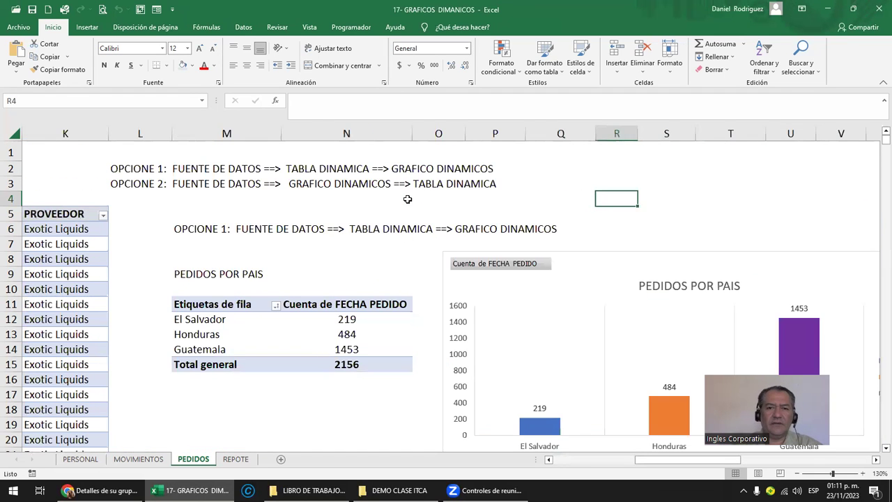
key("Down")
left_click(318, 172)
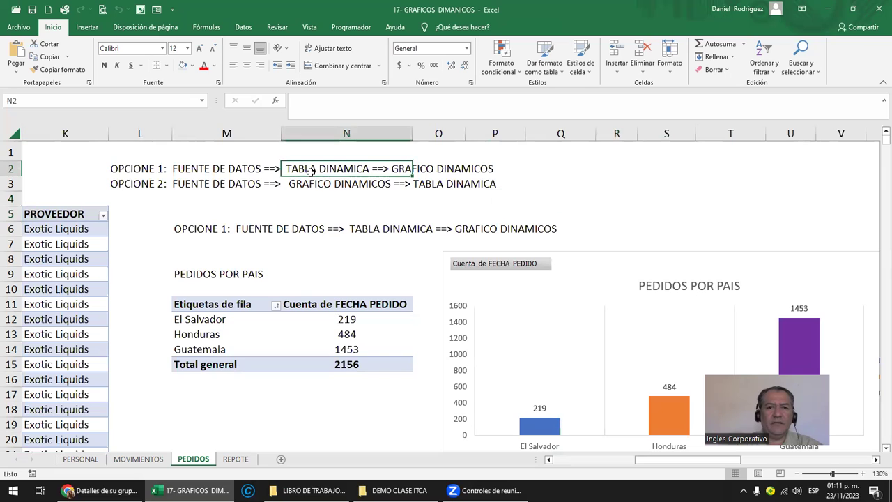
left_click(187, 174)
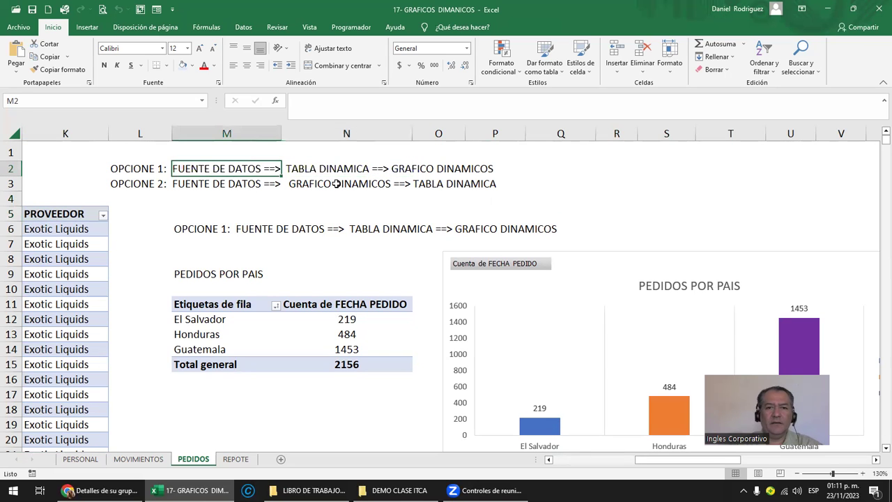
left_click(325, 183)
left_click(130, 171)
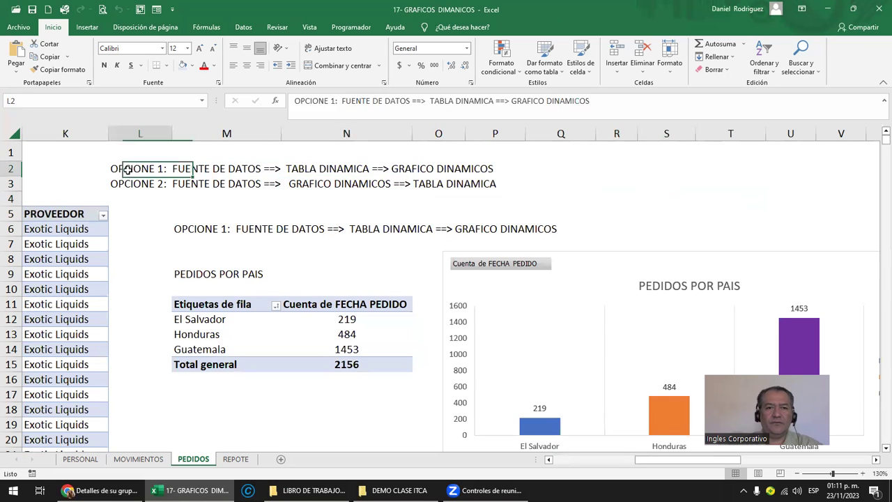
- Walk through the data source, pivot table and pivot chart steps of both options, then open the Name Box
left_click(196, 169)
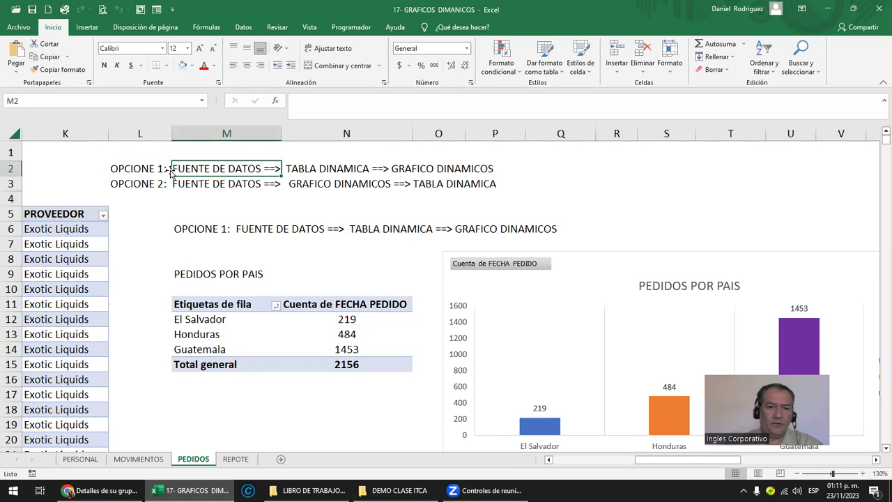
left_click(311, 169)
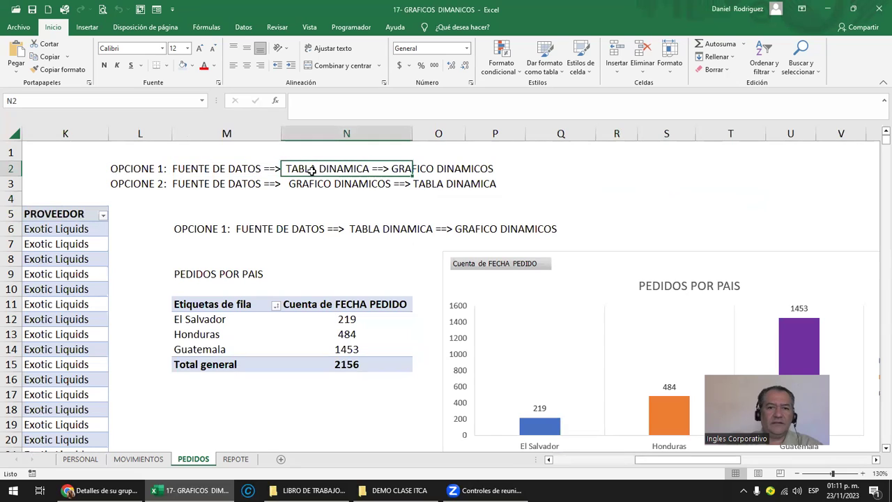
left_click(430, 168)
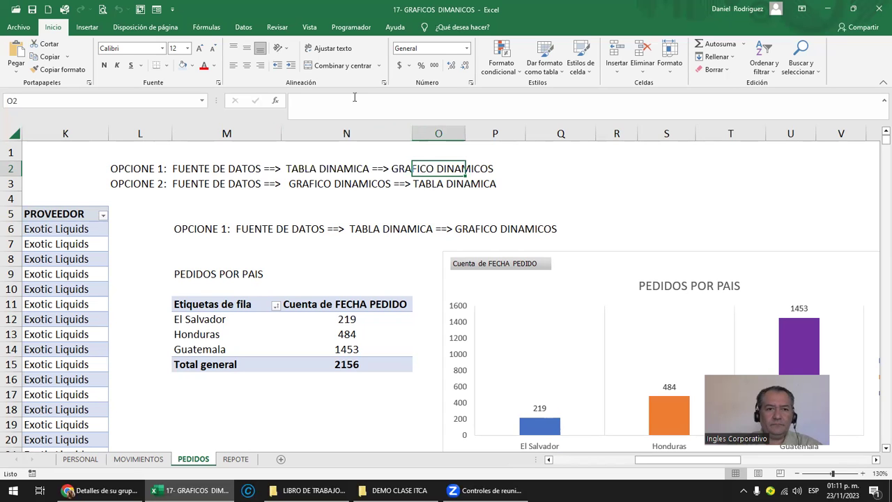
left_click(207, 183)
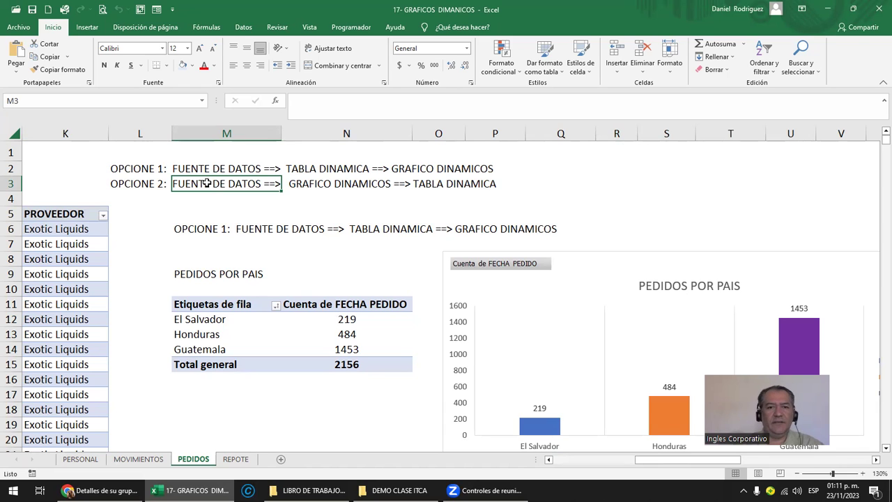
left_click(329, 187)
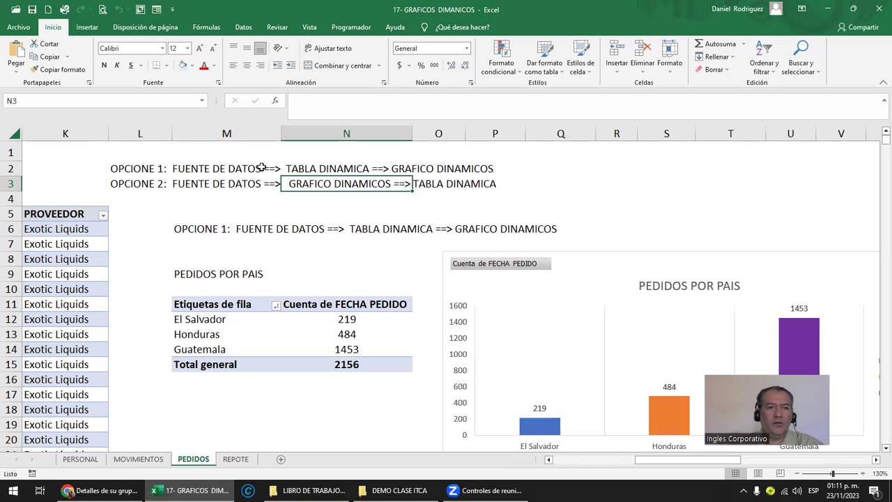
left_click(201, 101)
left_click(203, 102)
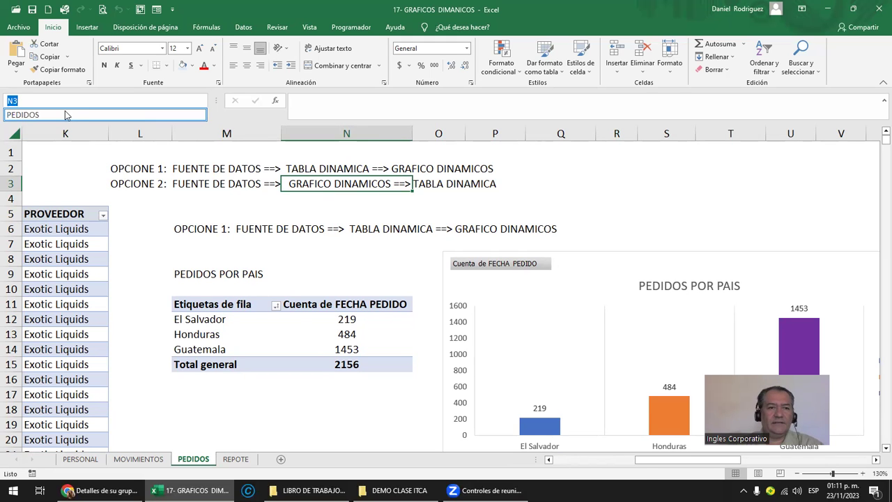
- Jump to the PEDIDOS range and scroll to its headings, from PAIS across to VENTAS
left_click(69, 117)
scroll(165, 200, "up", 2)
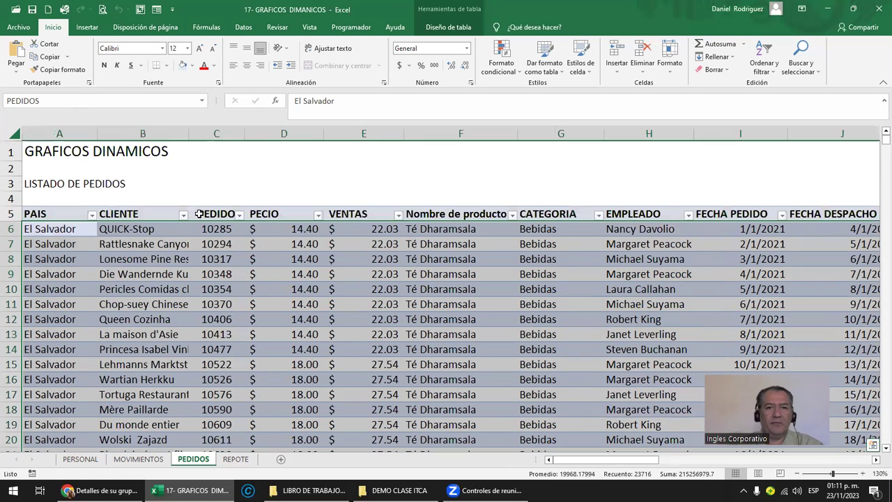
left_click(355, 173)
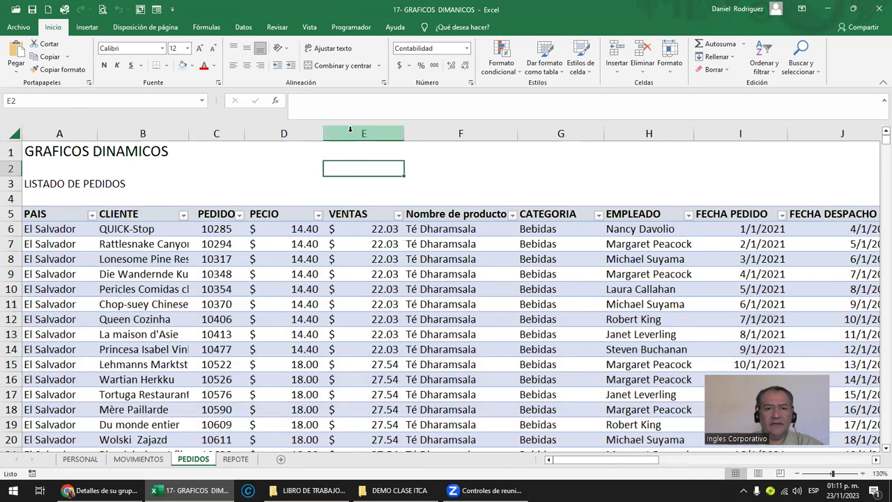
left_click(288, 217)
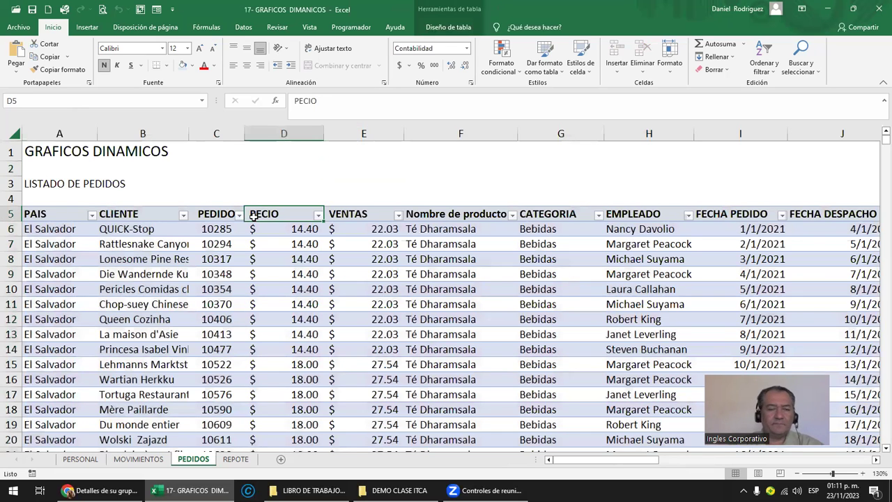
left_click(52, 216)
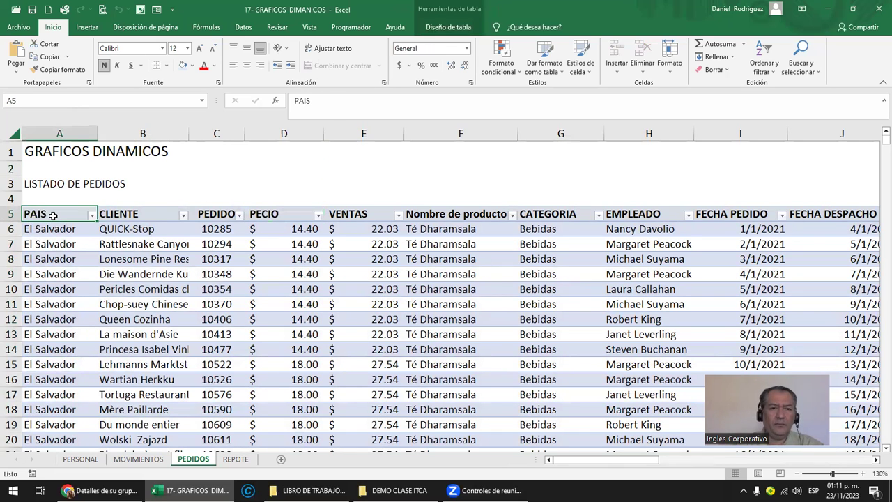
key("Right")
key("Right")
key("Right")
key("Right")
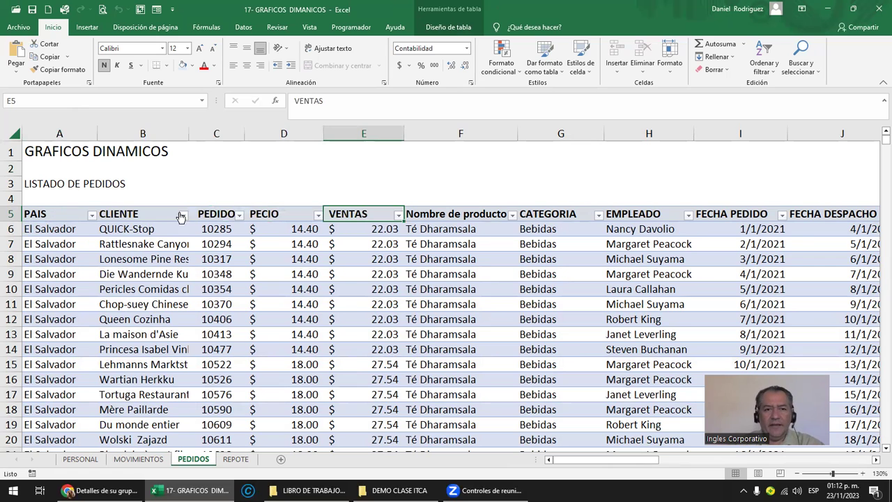
- Delete the old VENTAS column (column E) from the PEDIDOS table
left_click(279, 211)
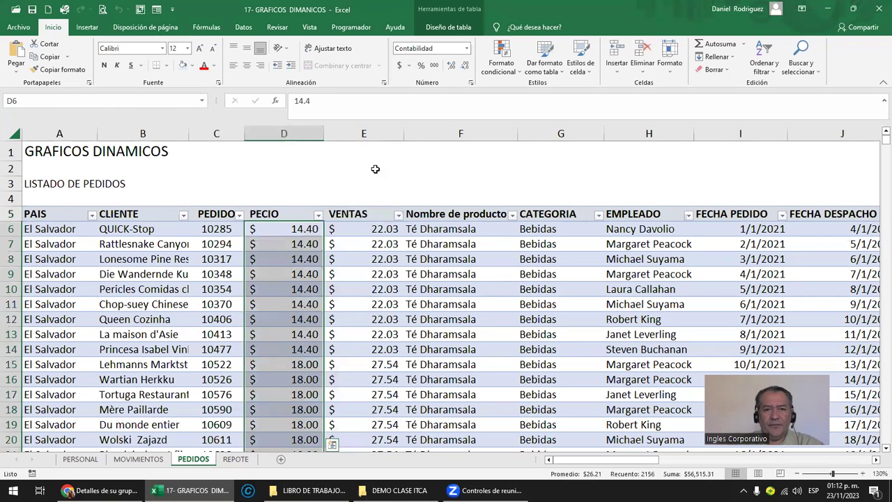
left_click(354, 133)
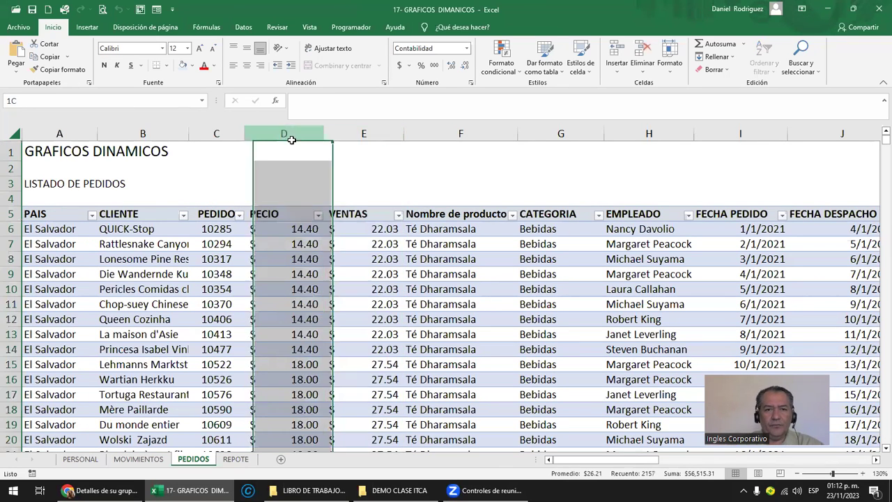
left_click_drag(290, 133, 375, 136)
right_click(364, 134)
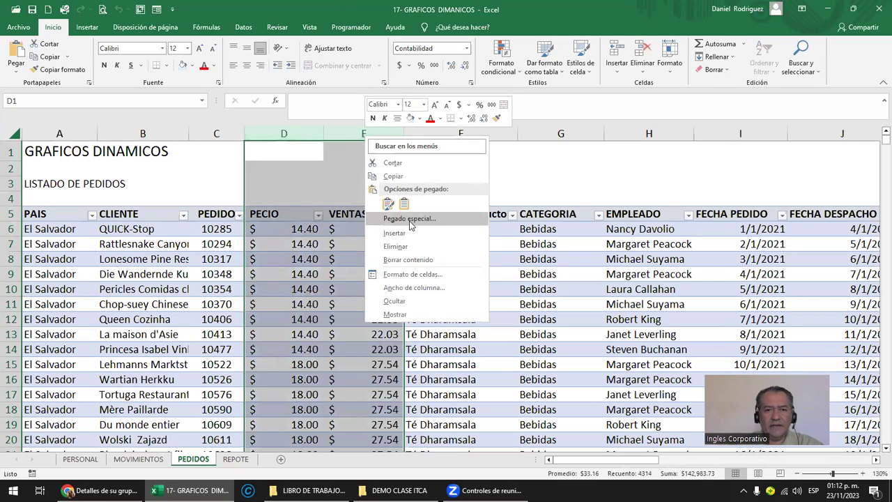
left_click(327, 183)
right_click(344, 135)
key("Escape")
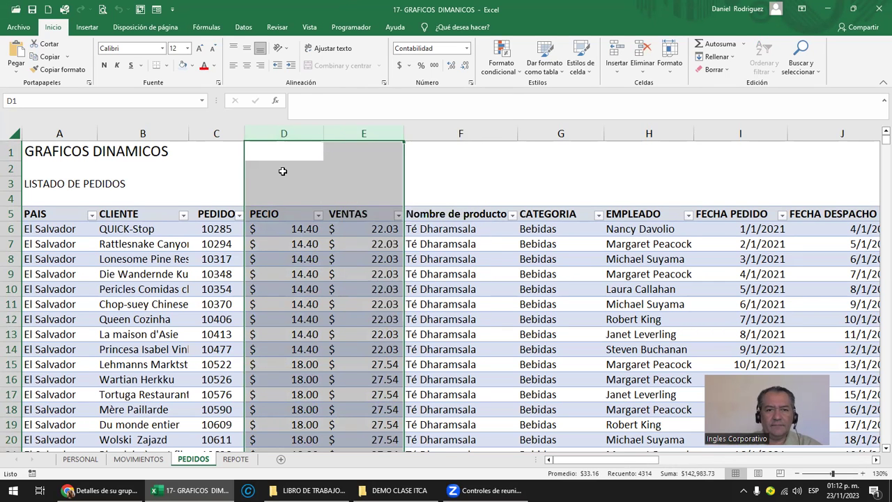
left_click(345, 216)
left_click(363, 132)
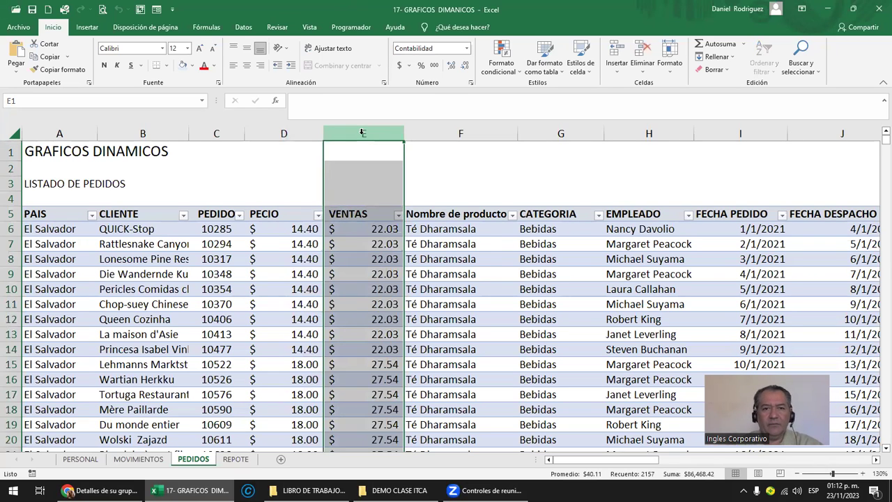
right_click(362, 133)
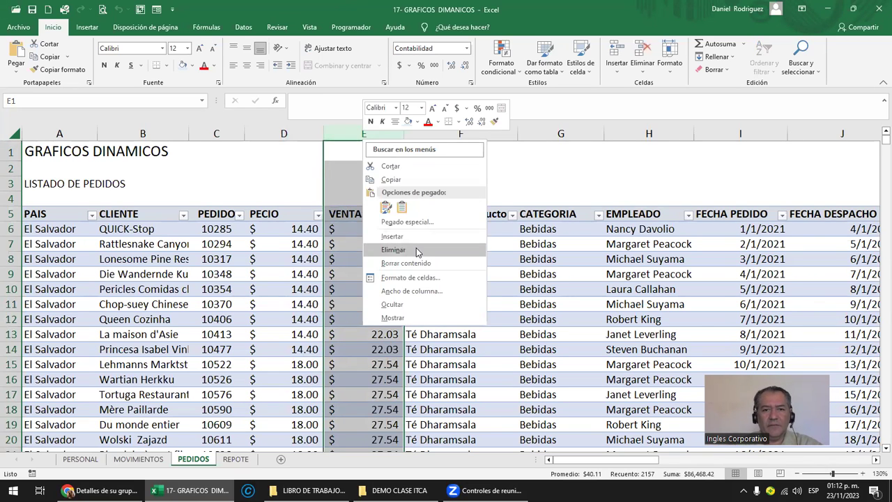
left_click(417, 253)
- Insert an empty column E before Nombre de producto and head it VENTA
left_click(356, 217)
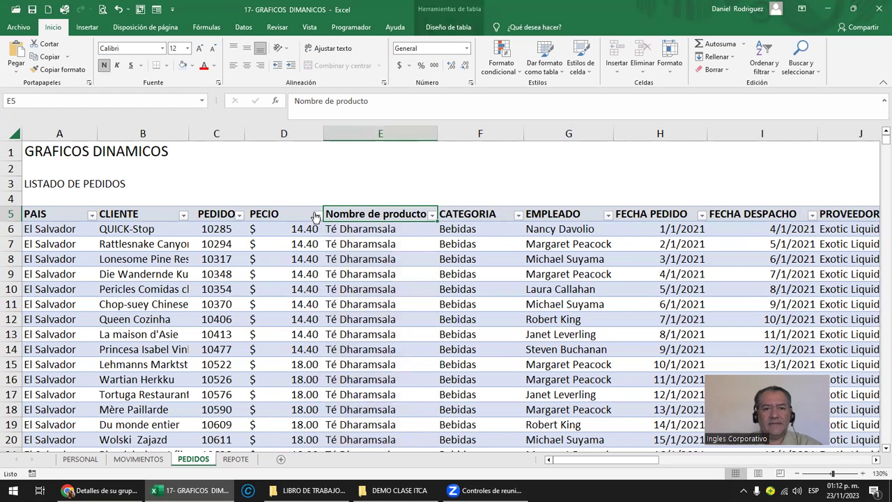
left_click(361, 136)
right_click(360, 137)
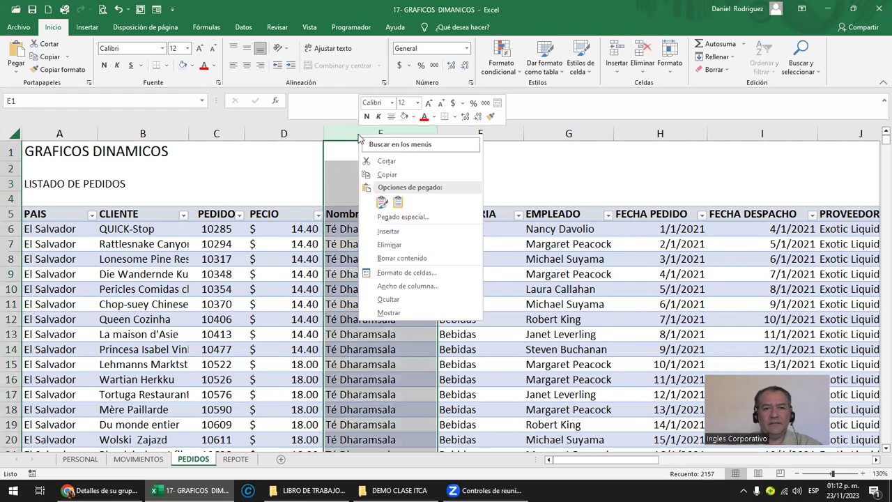
left_click(389, 231)
left_click(356, 216)
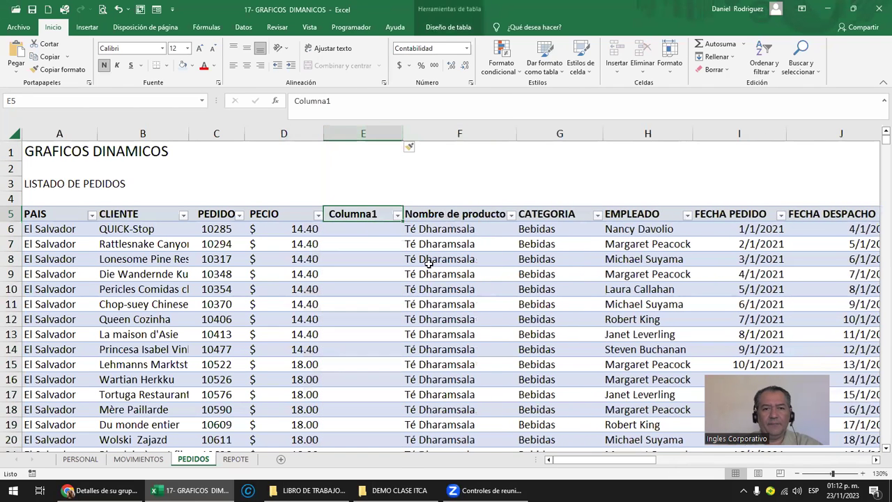
type("VENTA")
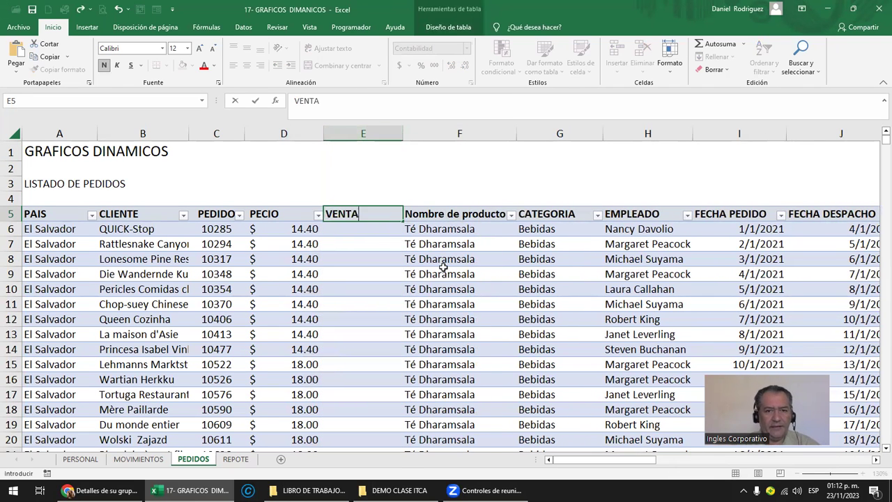
key("Return")
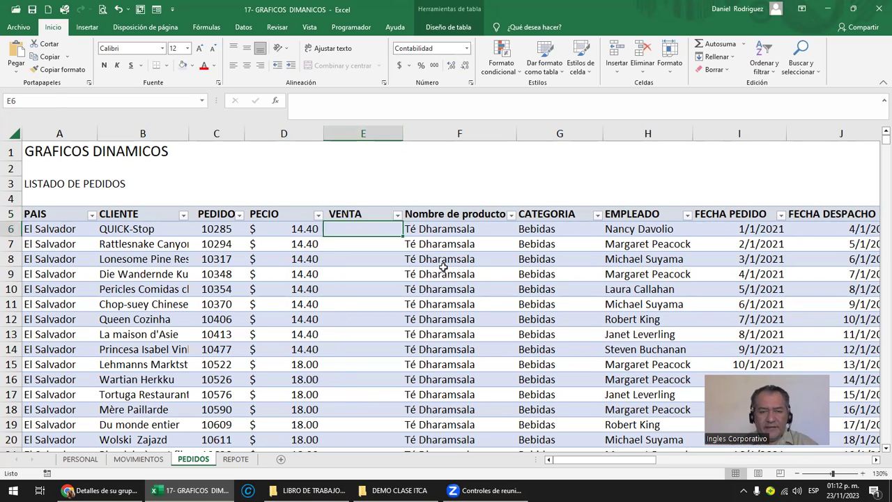
type("=")
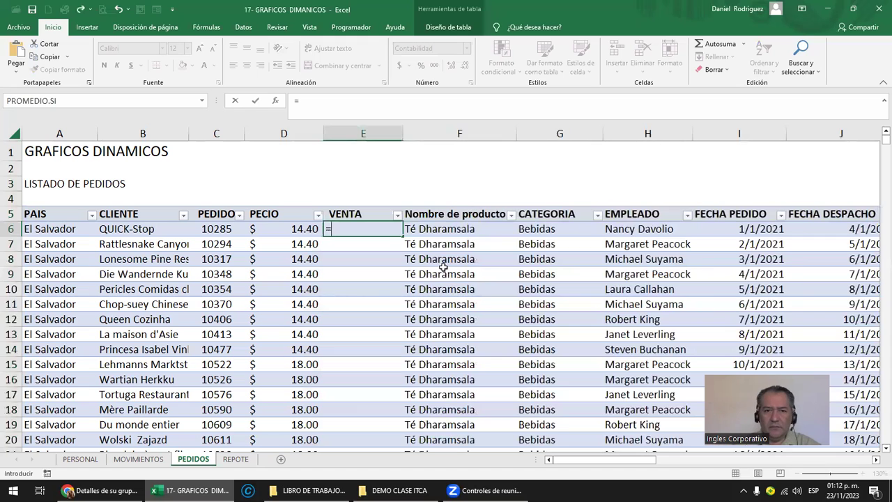
type("5")
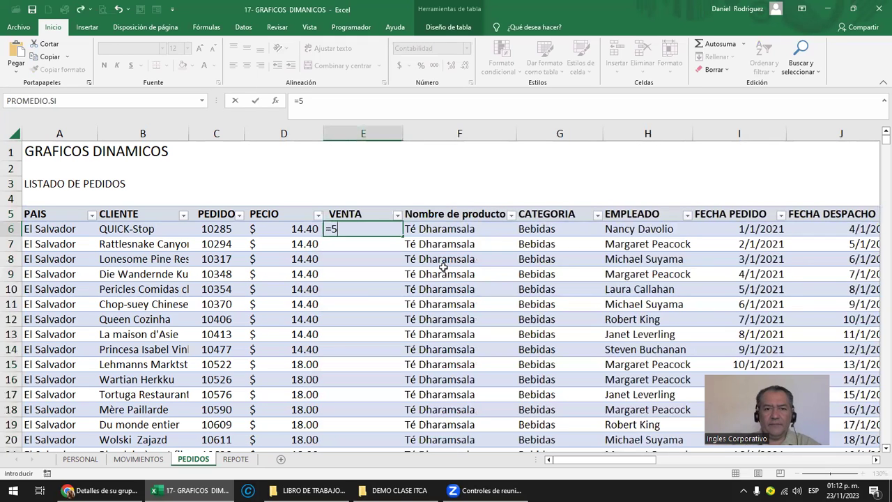
key("BackSpace")
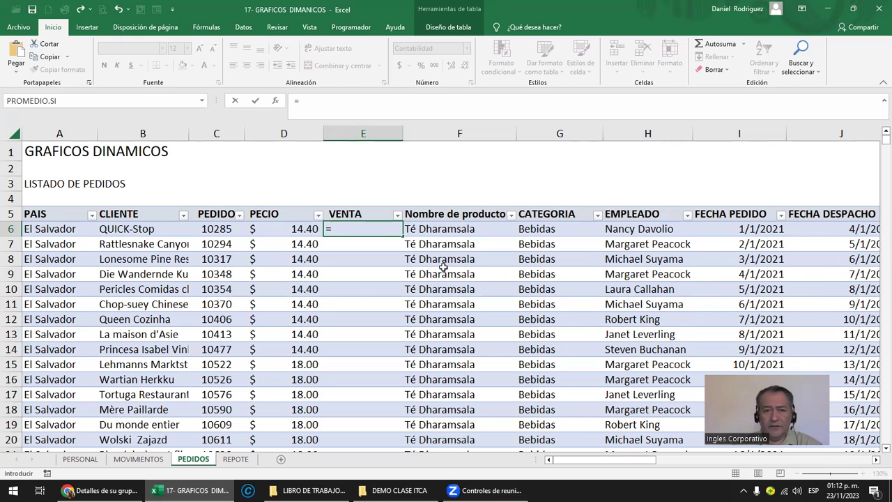
type("53")
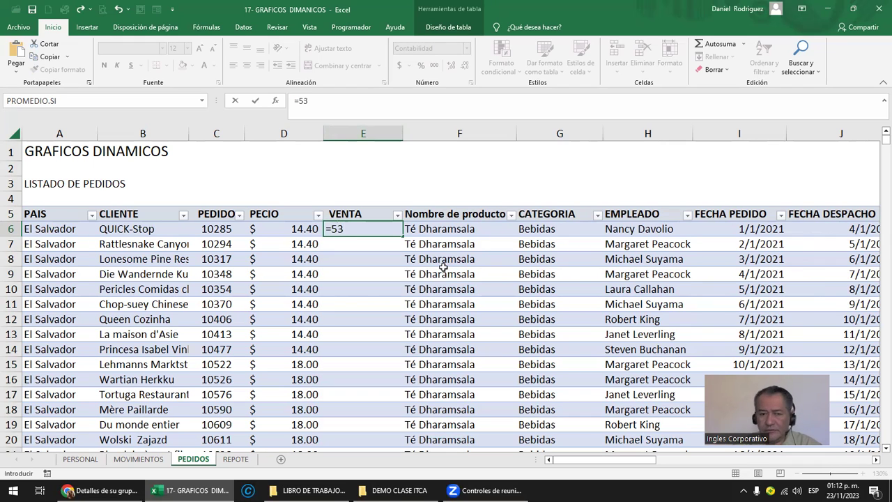
type("%*")
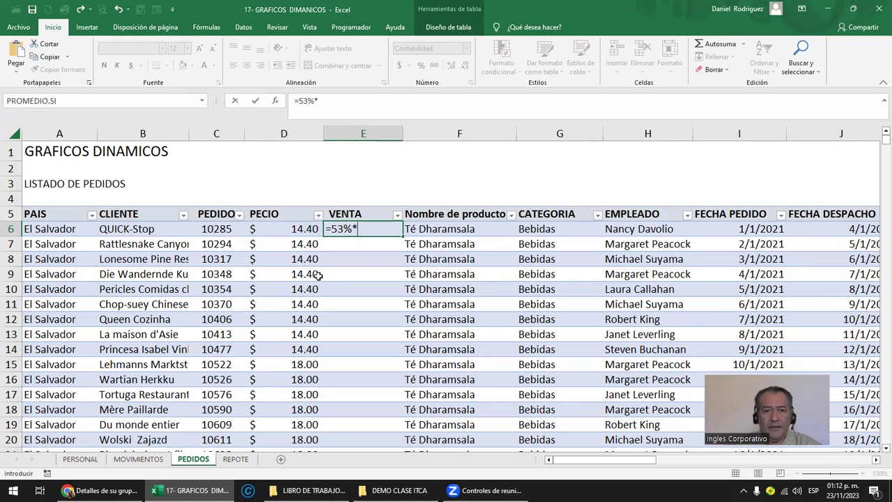
left_click(299, 230)
type("+")
left_click(298, 226)
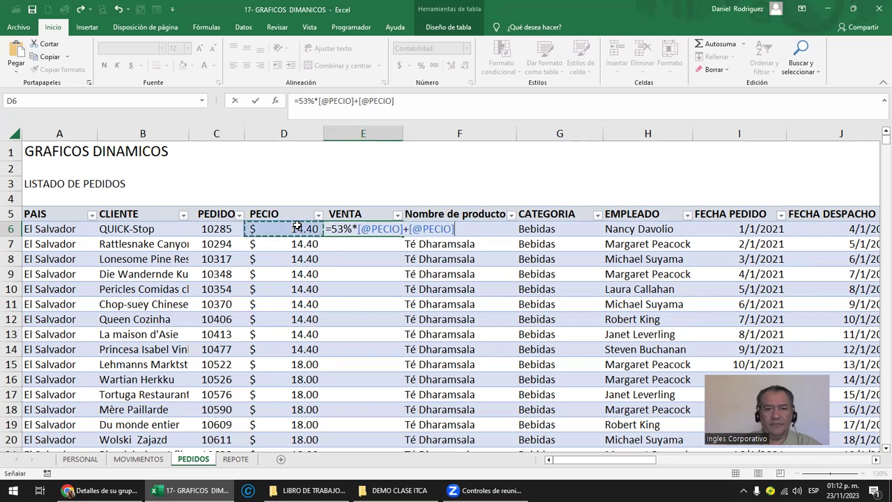
key("Return")
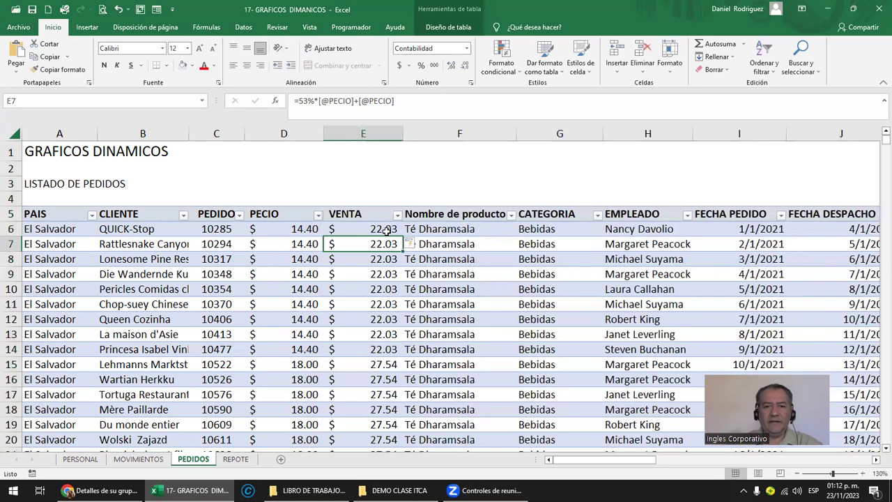
left_click(377, 230)
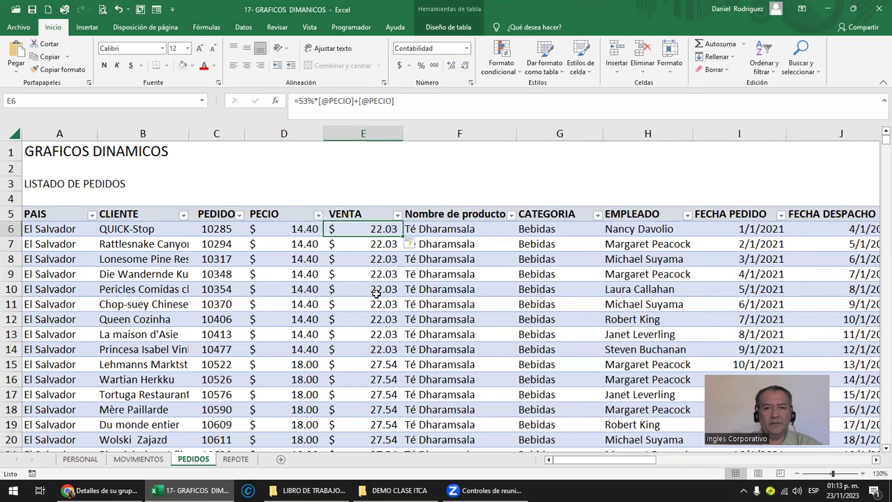
left_click(358, 127)
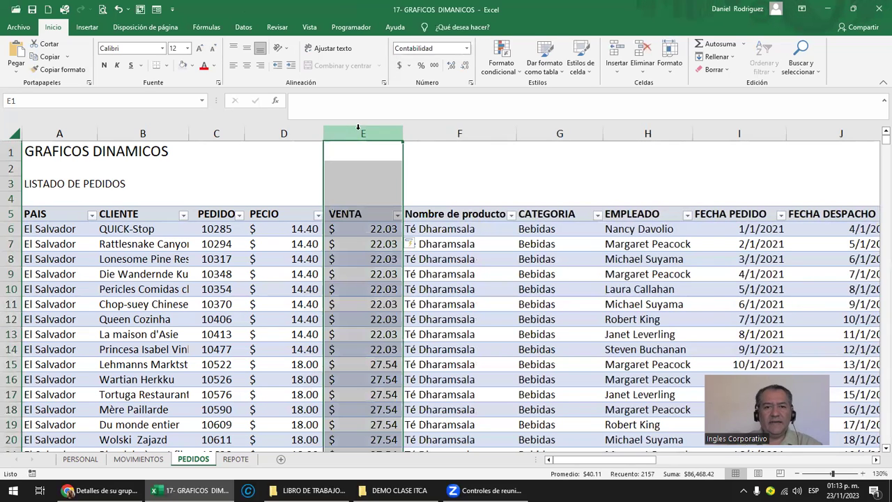
left_click(367, 213)
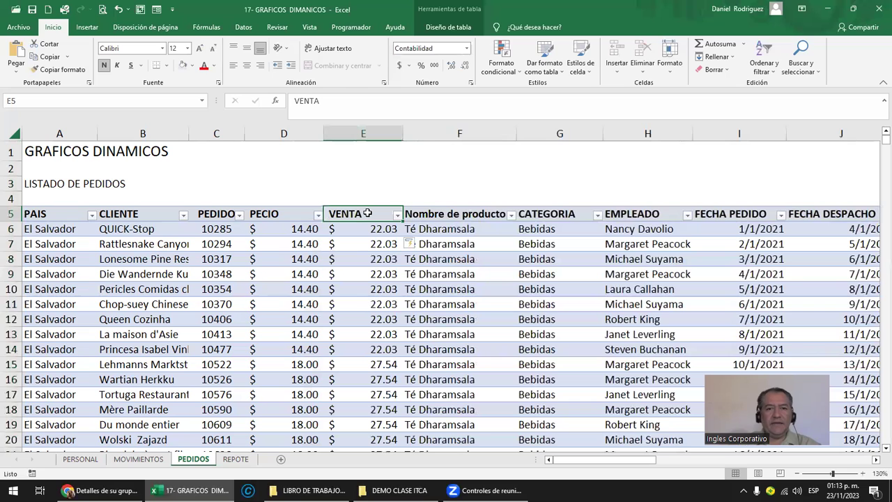
left_click(300, 229)
type("103")
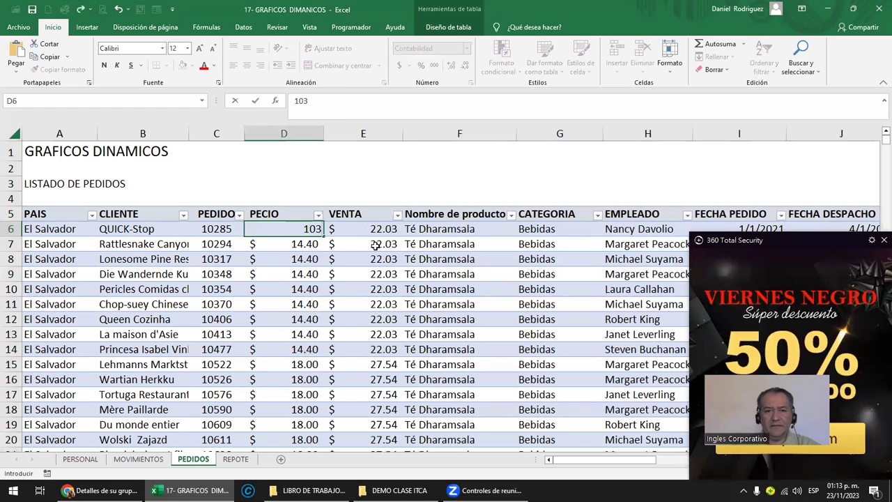
key("BackSpace")
key("Return")
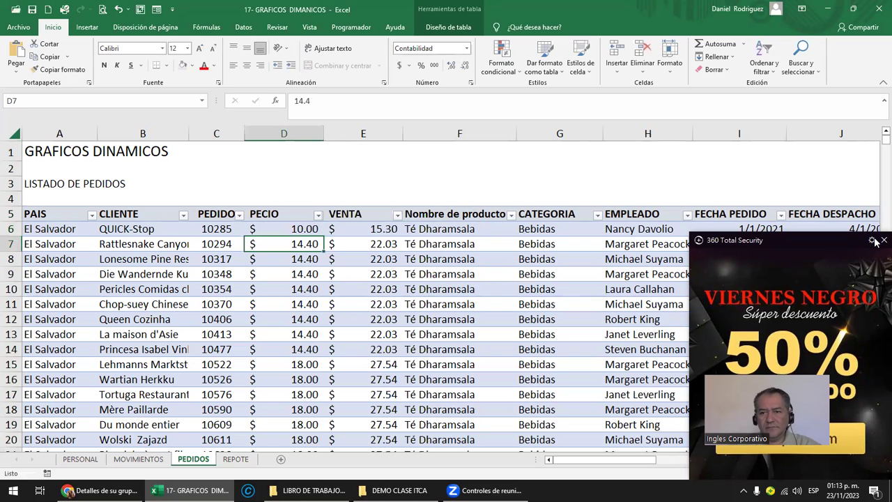
left_click(883, 240)
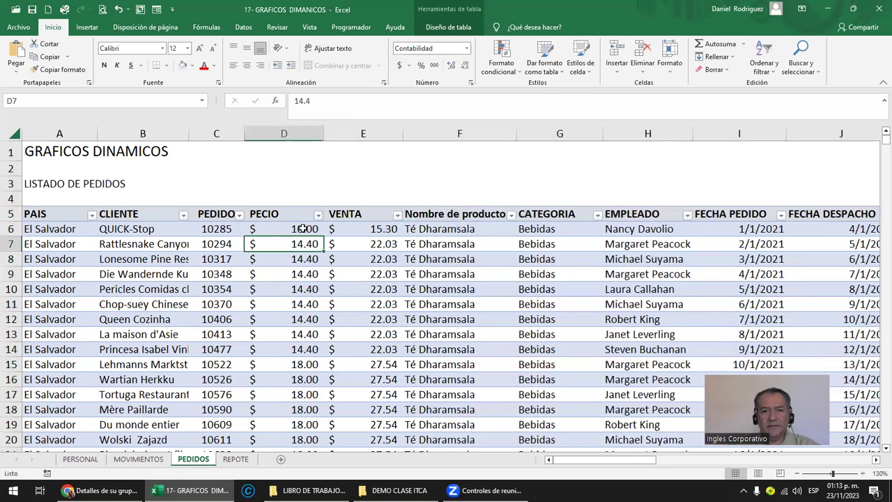
key("ctrl+z")
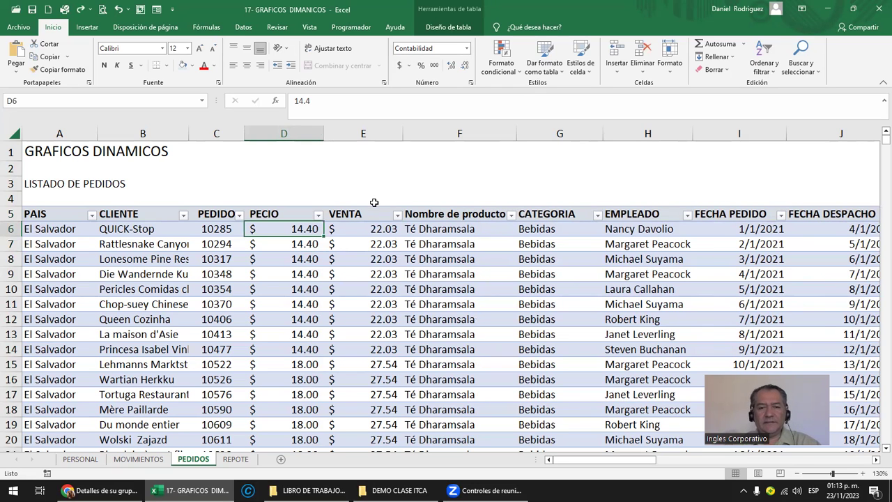
left_click(363, 133)
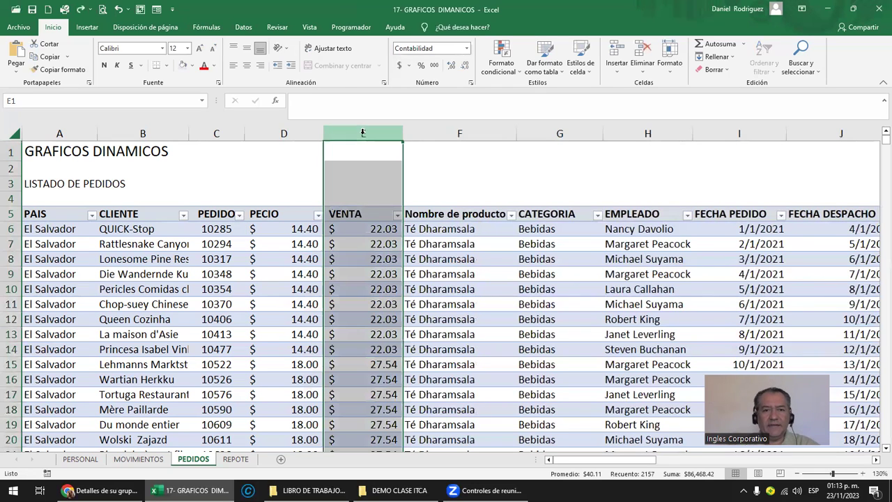
left_click(375, 182)
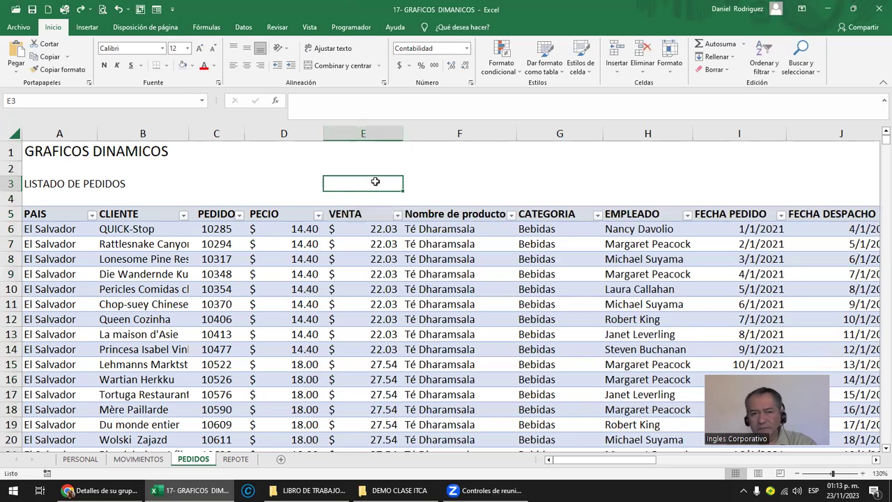
- Refresh the PEDIDOS POR PAIS pivot with Actualizar from its context menu and the Analizar tabla dinámica ribbon
key("Right")
key("Right")
key("Right")
key("Right")
key("Right")
key("Right")
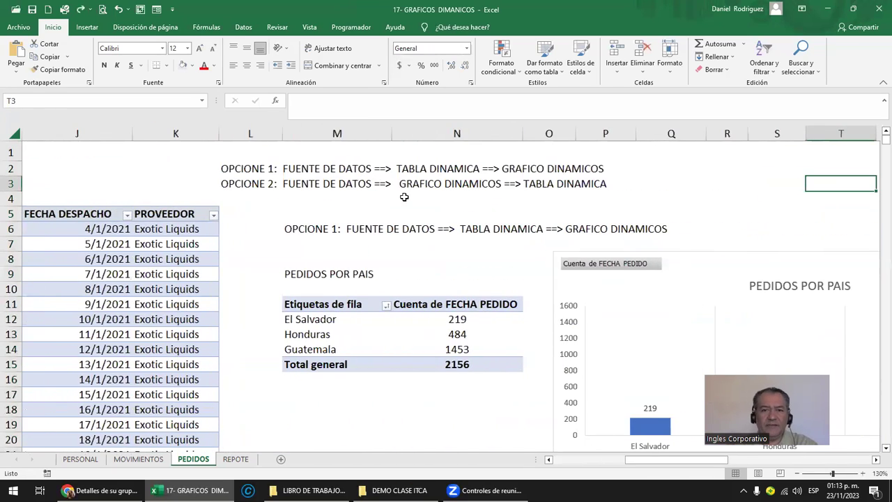
right_click(330, 305)
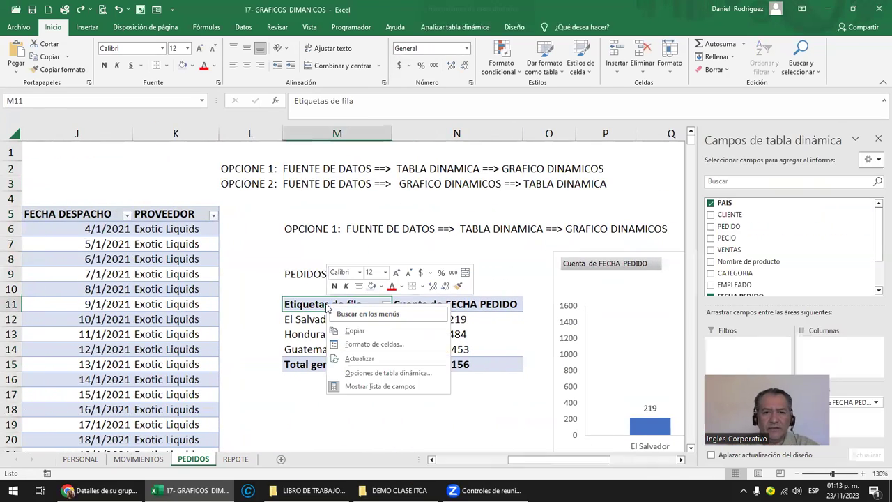
left_click(360, 359)
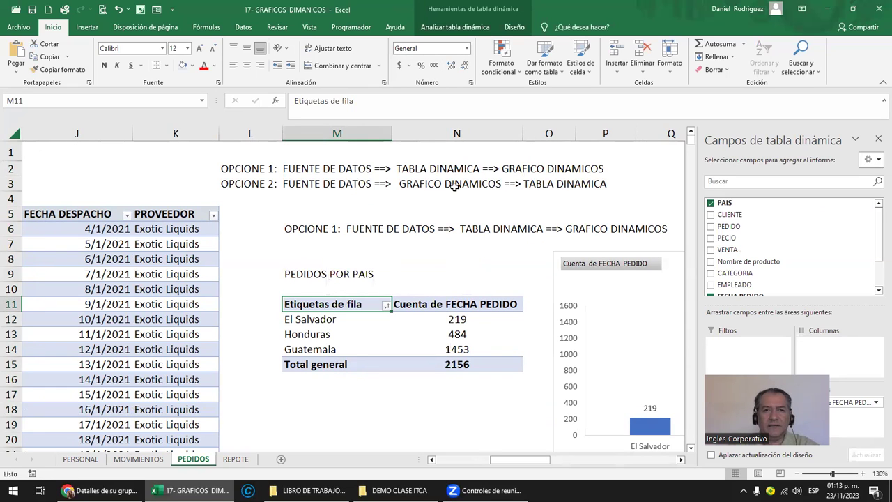
left_click(456, 26)
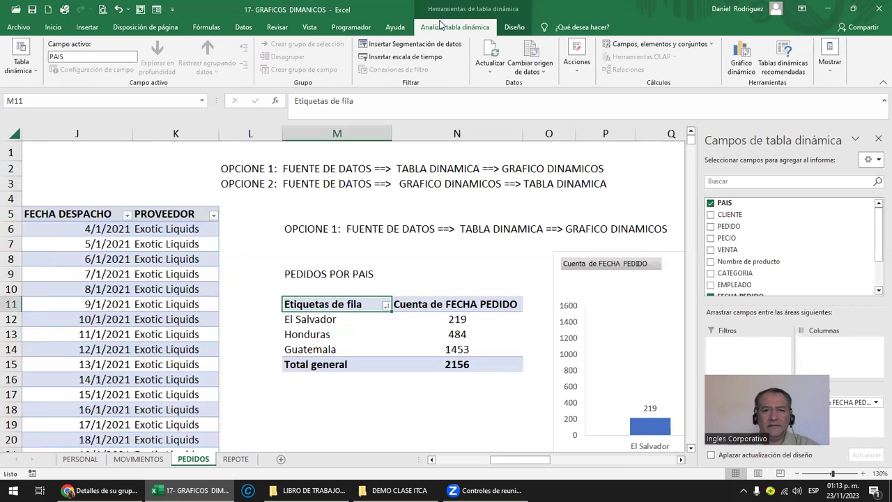
left_click(490, 66)
left_click(512, 100)
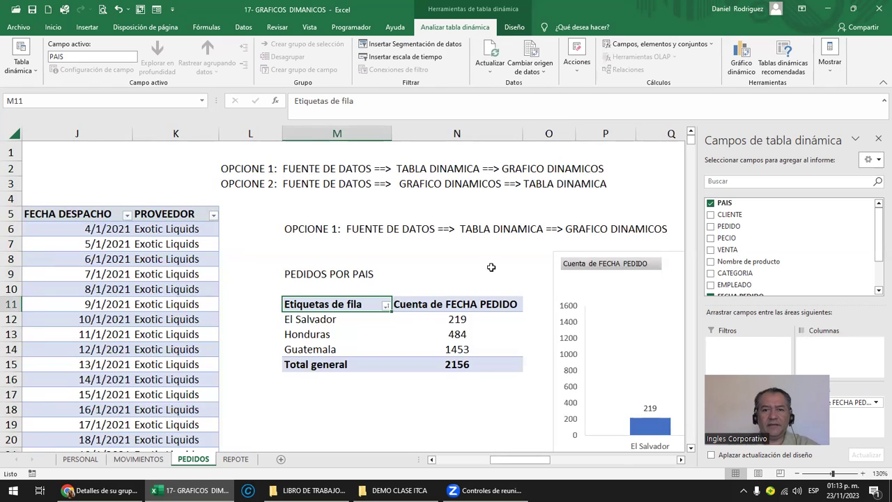
left_click(531, 204)
key("Down")
key("Down")
key("Down")
key("Down")
key("Down")
key("Down")
key("Down")
key("Down")
key("Down")
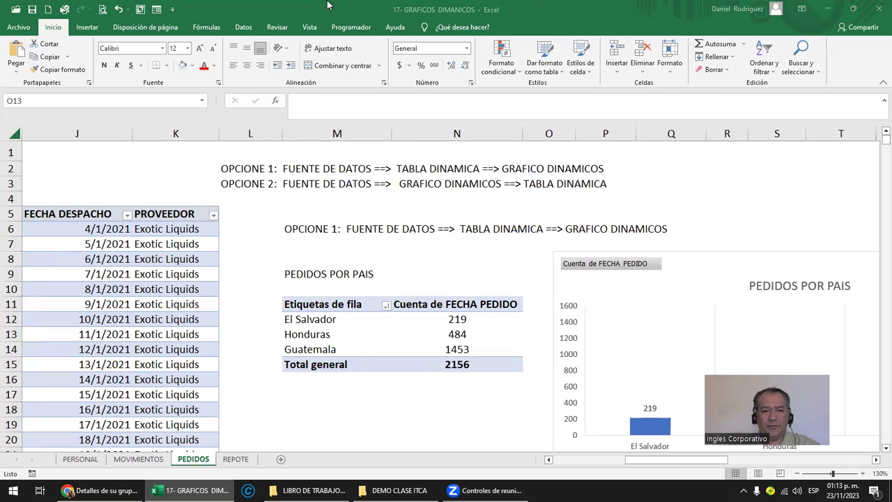
- On the REPOTE sheet, change the A1 heading to REPORTE DE PEDIDOS (DASHBOARD)
left_click(237, 460)
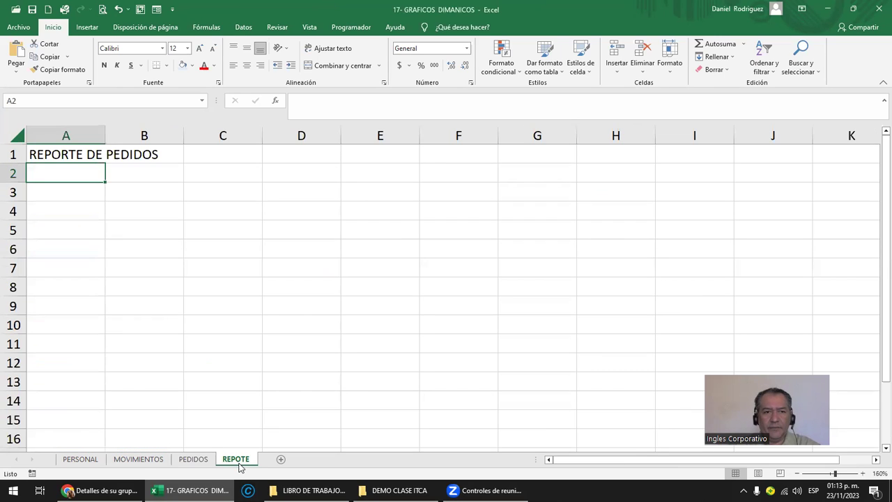
left_click(70, 158)
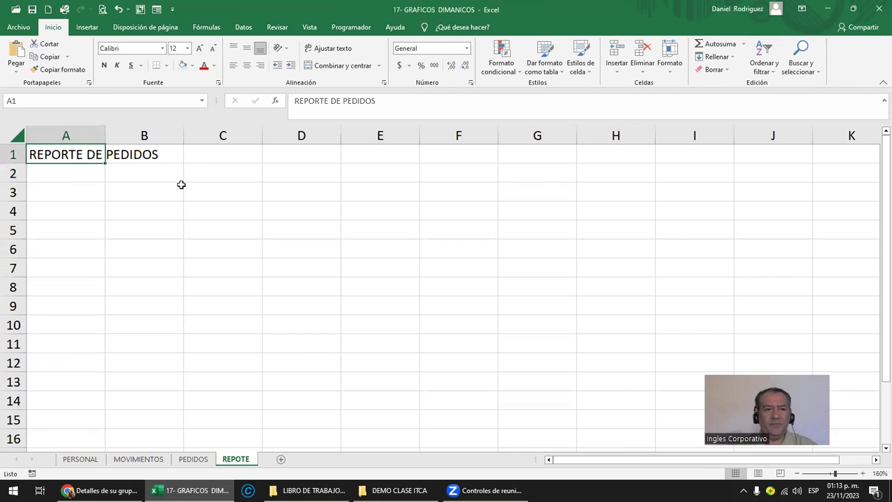
key("F2")
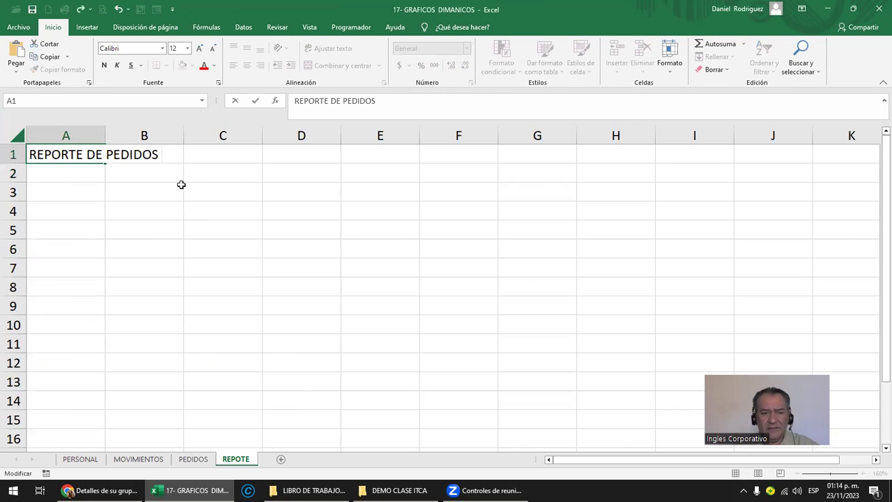
type("(EDIDOS")
key("BackSpace")
key("BackSpace")
type("DA")
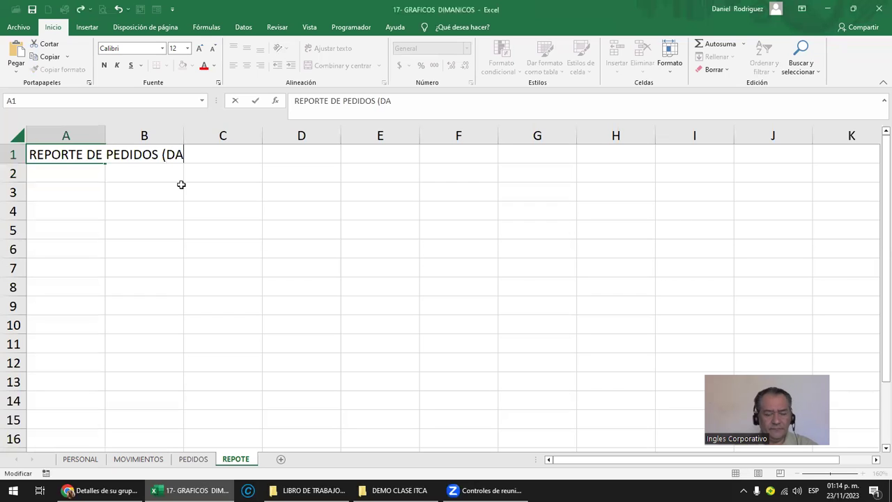
type("H")
key("BackSpace")
type("SHBOARD")
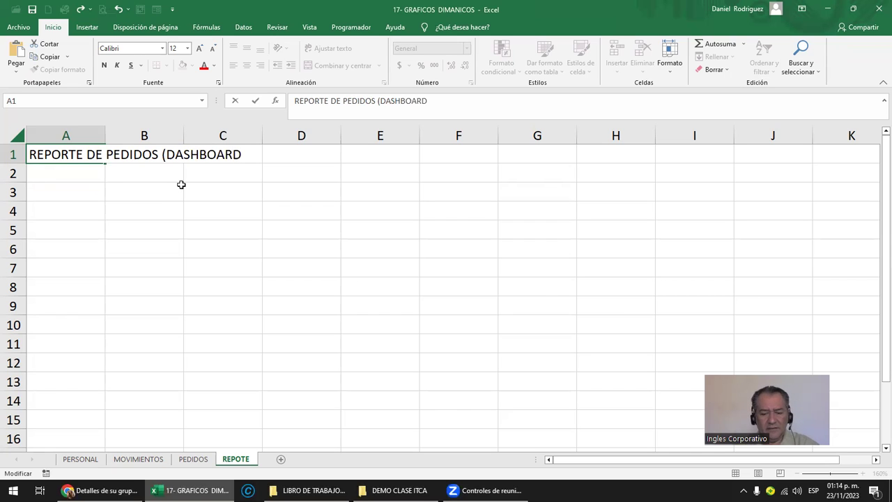
key("Return")
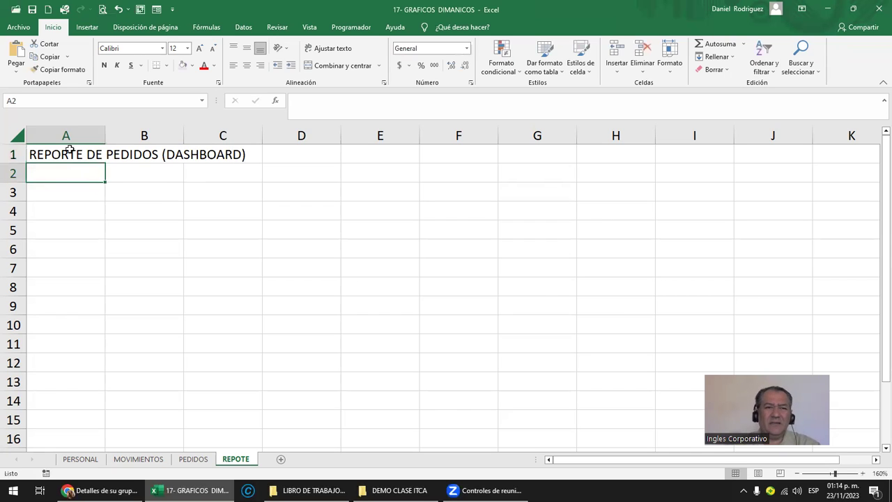
left_click(64, 154)
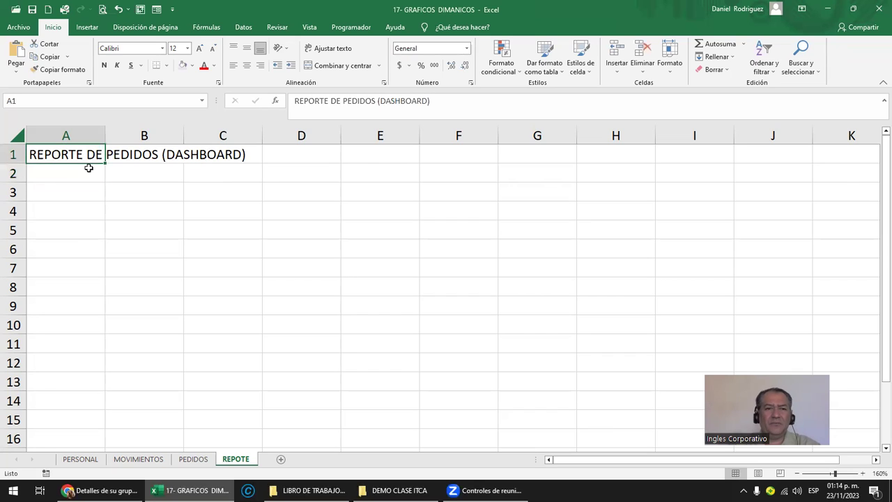
- Add the labels INFORMACION: in A3 and TOTAL DE VENTAS in A4
left_click(75, 189)
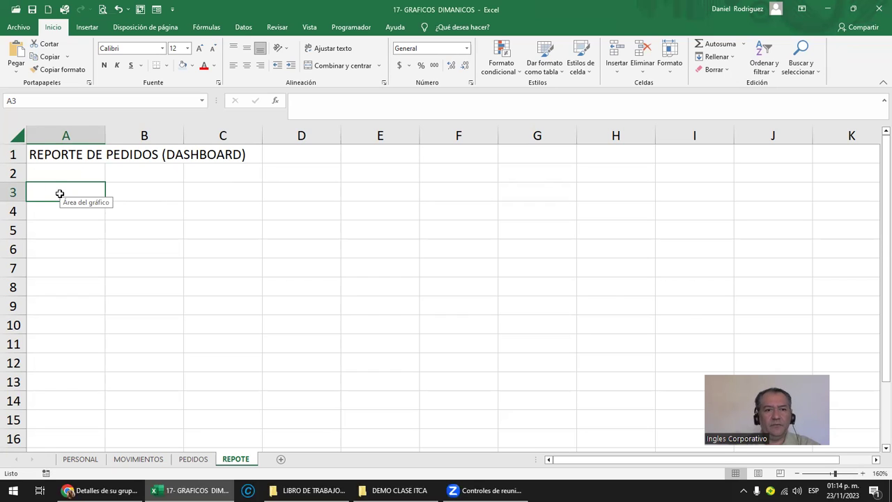
key("Up")
key("Down")
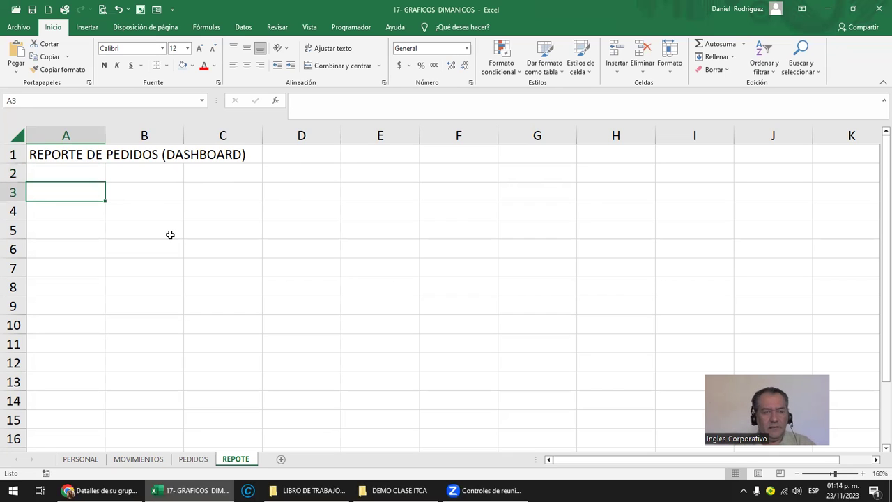
type("INF")
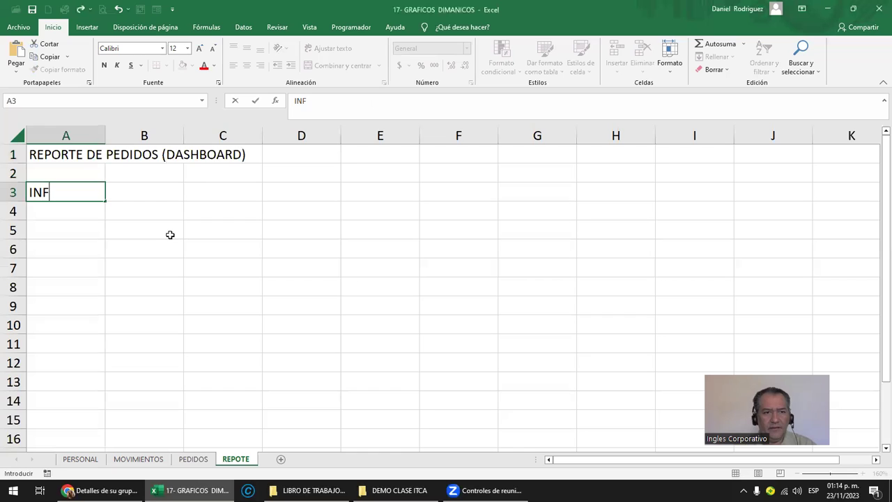
type("ORMACION:")
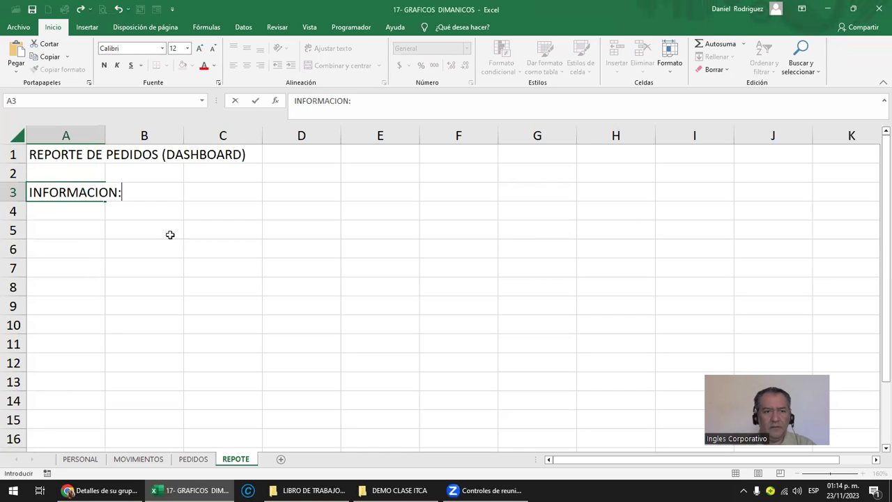
key("Return")
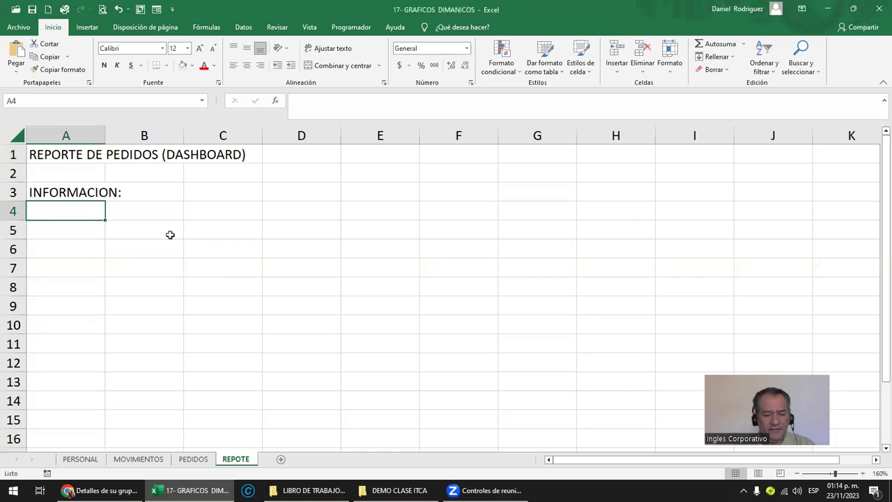
type("TOTAL DE VENTAS")
key("Return")
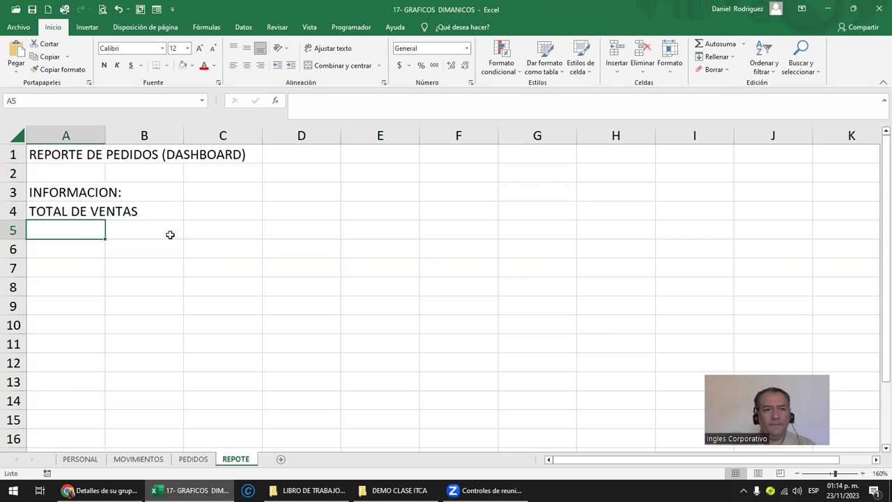
- Check the start of the PEDIDOS table, then enter the label PEDIDOS in A5 on REPOTE
left_click(193, 459)
left_click(153, 202)
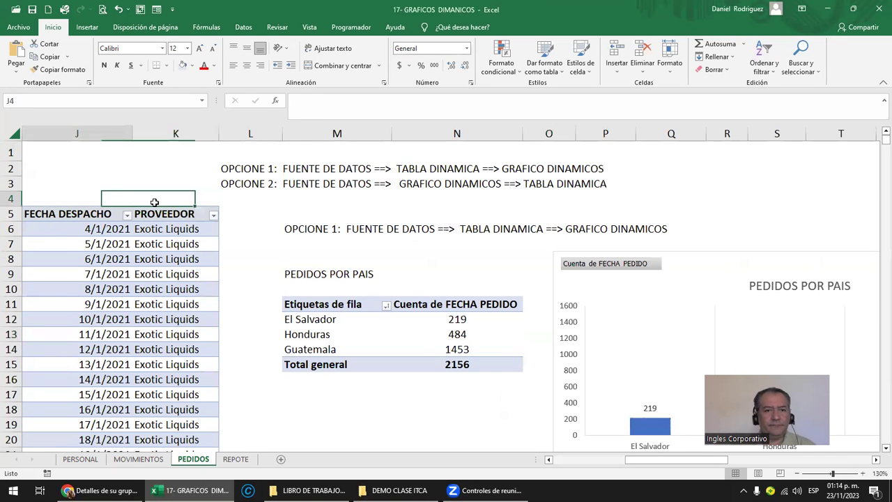
key("Home")
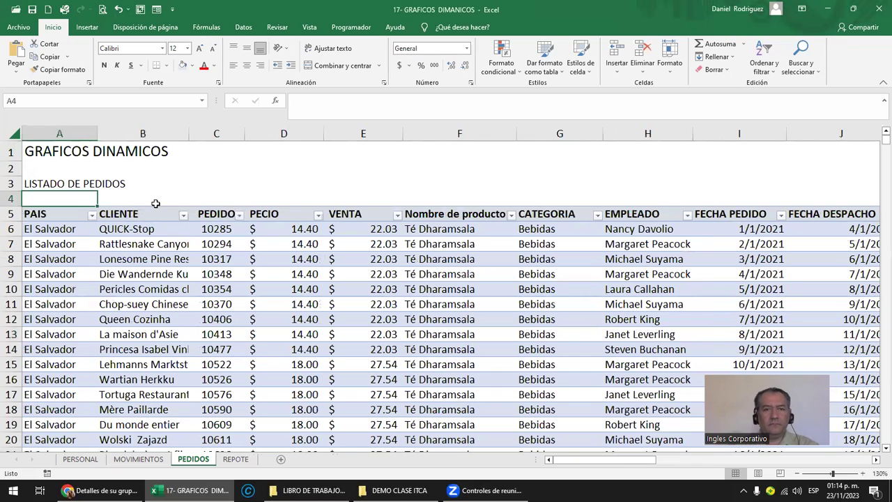
left_click(231, 462)
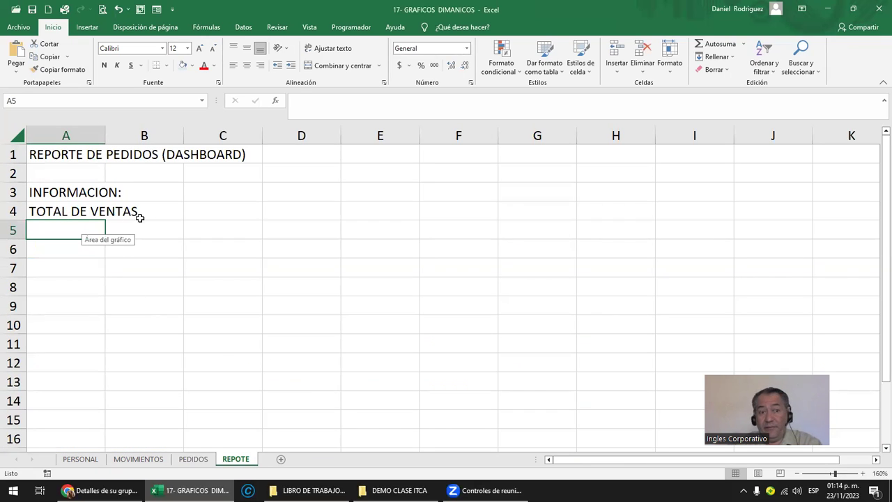
left_click(69, 211)
left_click(78, 234)
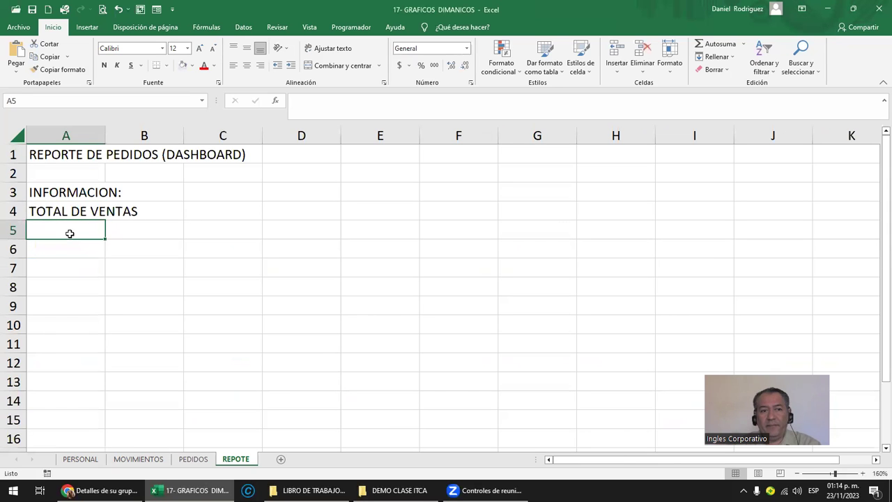
left_click(193, 460)
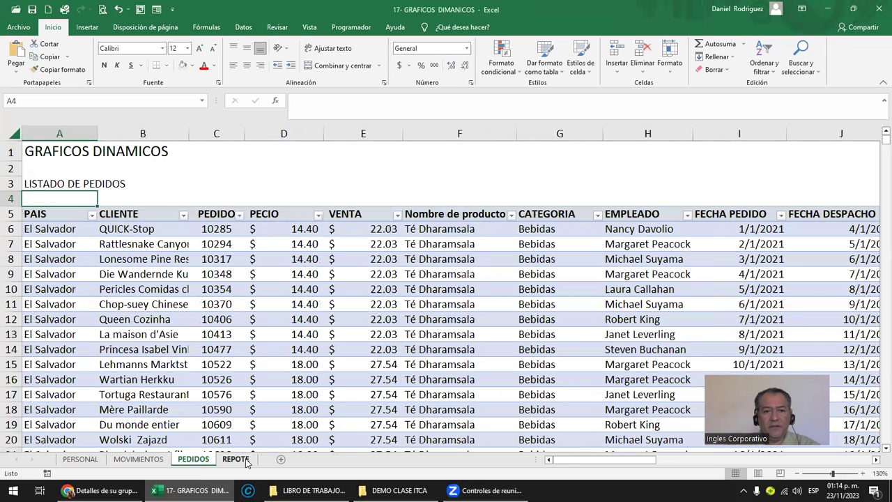
left_click(236, 460)
type("P")
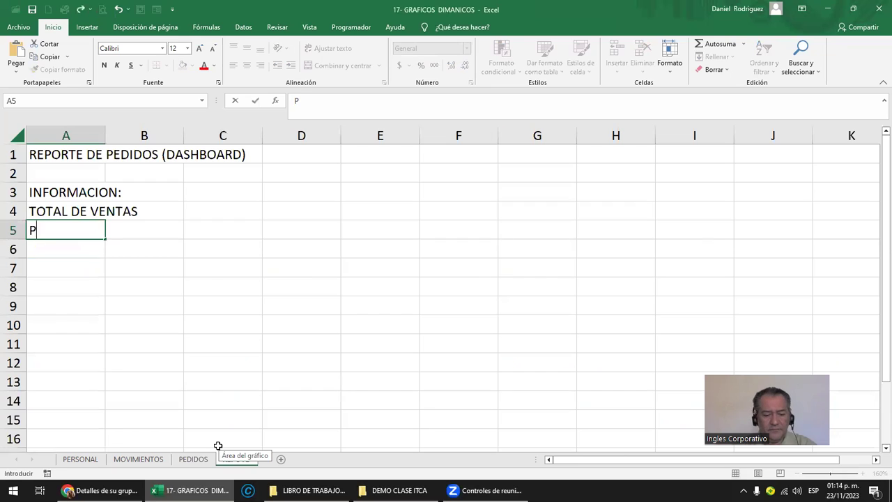
type("EDIDOS POR PA")
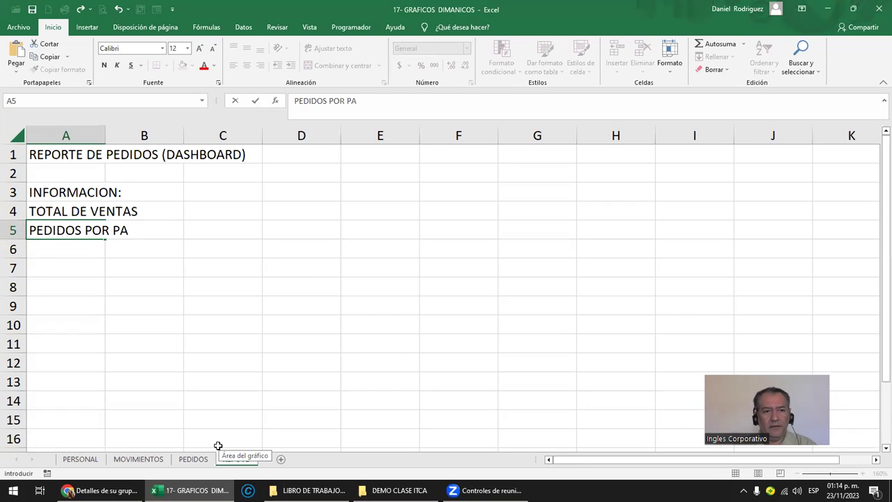
key("BackSpace")
key("BackSpace")
key("BackSpace")
key("BackSpace")
key("BackSpace")
key("BackSpace")
key("Return")
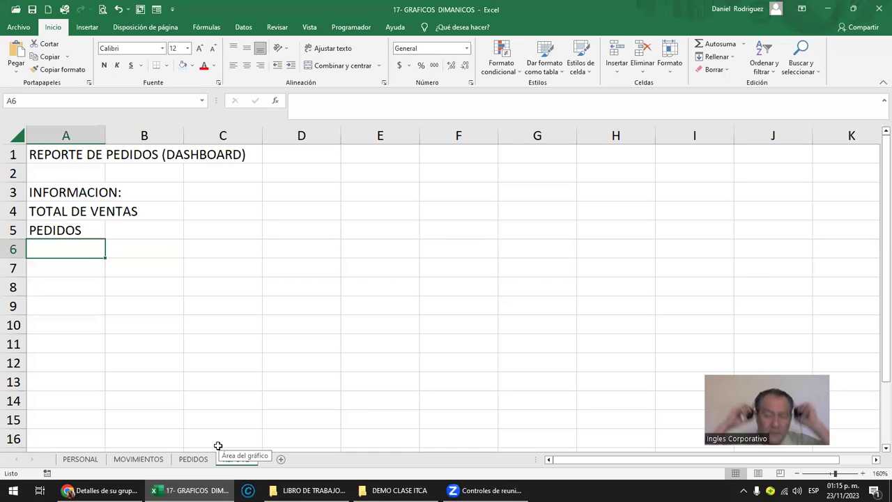
- Review the PEDIDOS sheet headers, from FECHA DESPACHO and PROVEEDOR to the CATEGORIA column
left_click(191, 460)
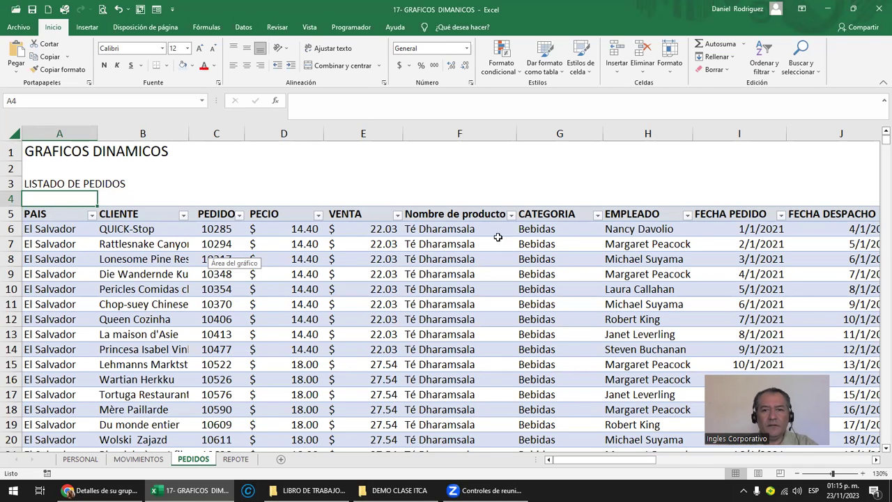
left_click(634, 199)
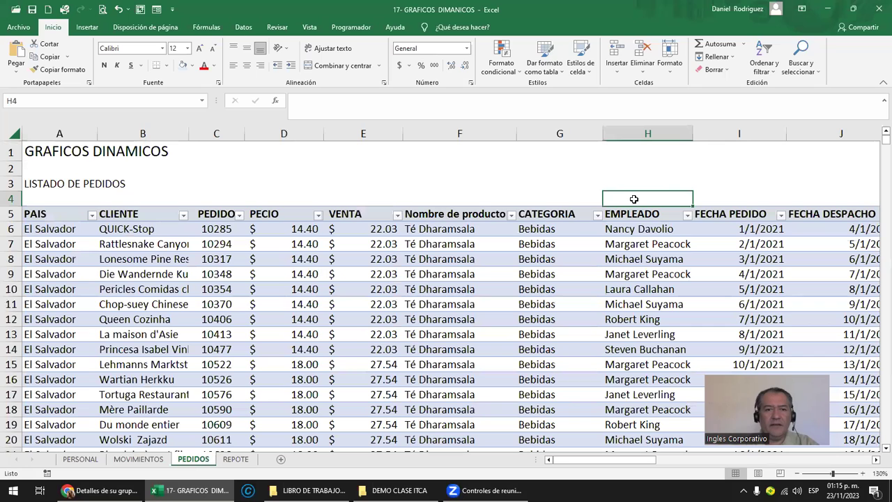
key("Down")
key("Right")
key("Right")
key("Right")
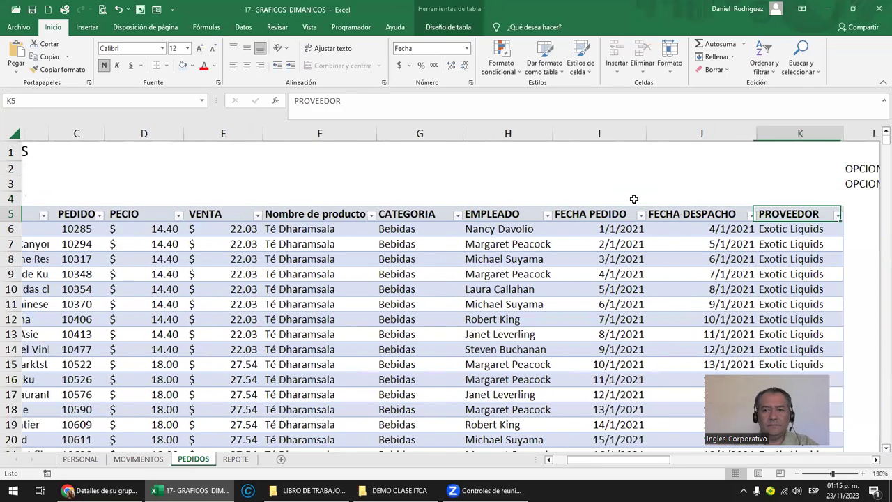
key("Left")
key("Left")
key("Left")
key("Left")
key("Left")
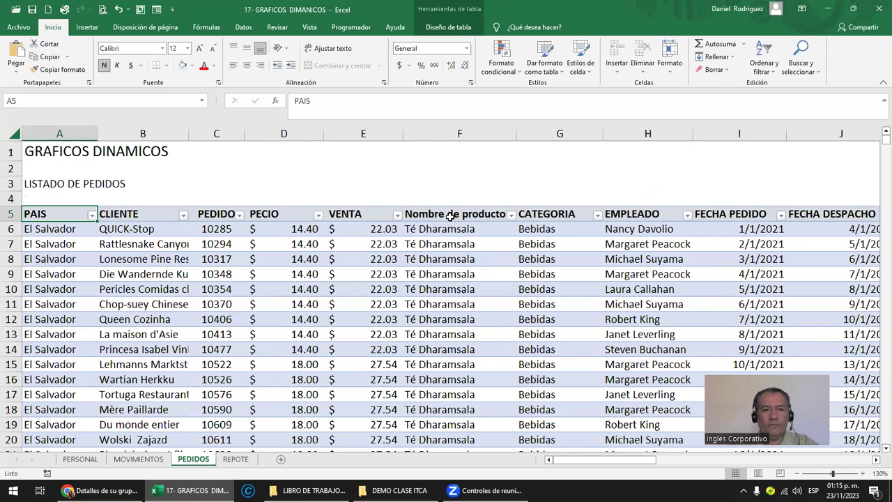
left_click(561, 131)
left_click(552, 215)
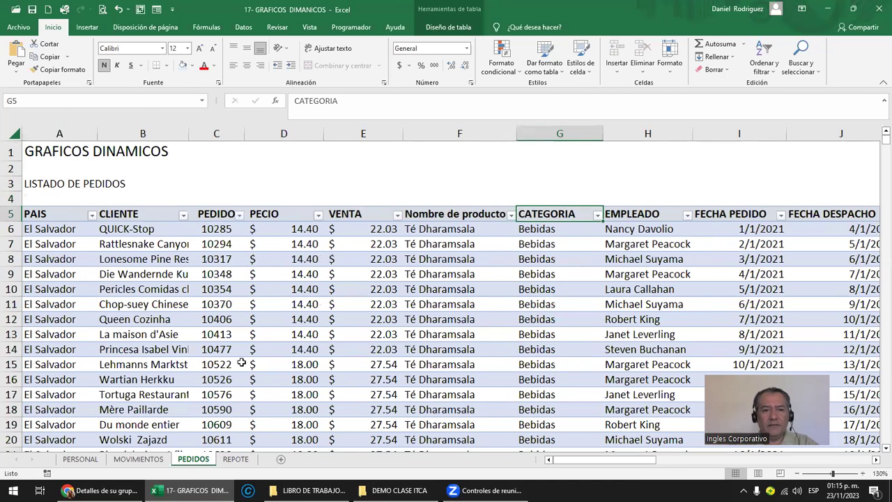
- On REPOTE, type CATEGORIAS MAS VENDIDAS into A6
left_click(235, 459)
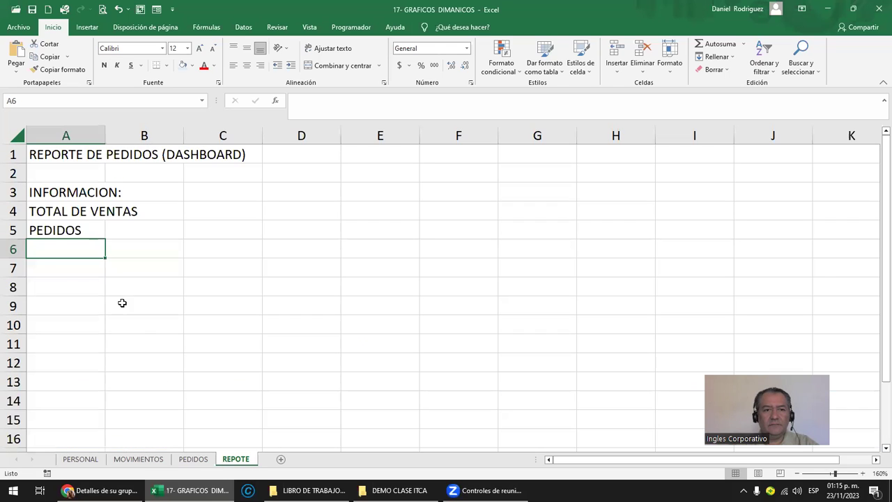
type("CATEGORIAS")
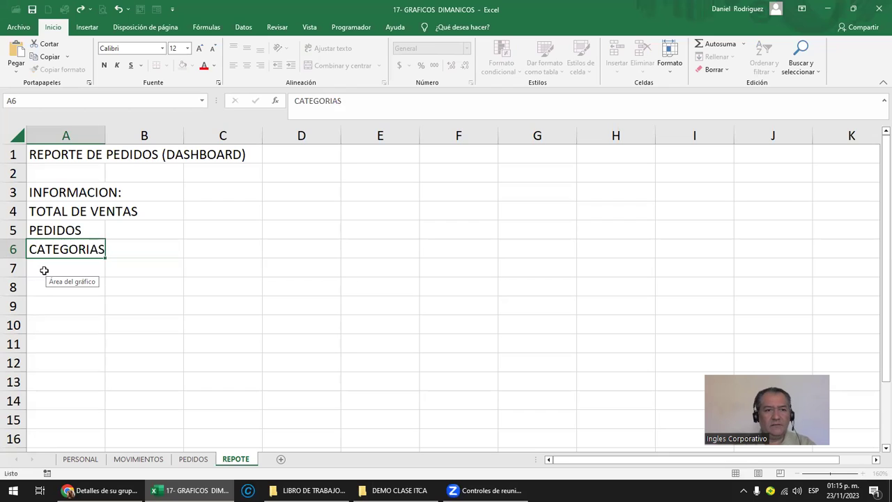
key("Return")
key("Up")
key("F2")
key("BackSpace")
type("S MAS VENDIDAS")
key("Return")
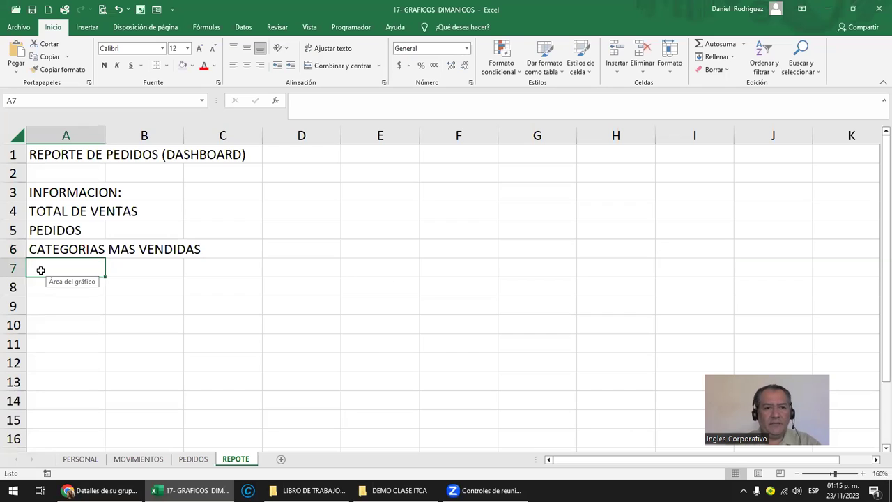
- Inspect the PEDIDOS label in A5 and leave it unchanged
left_click(50, 233)
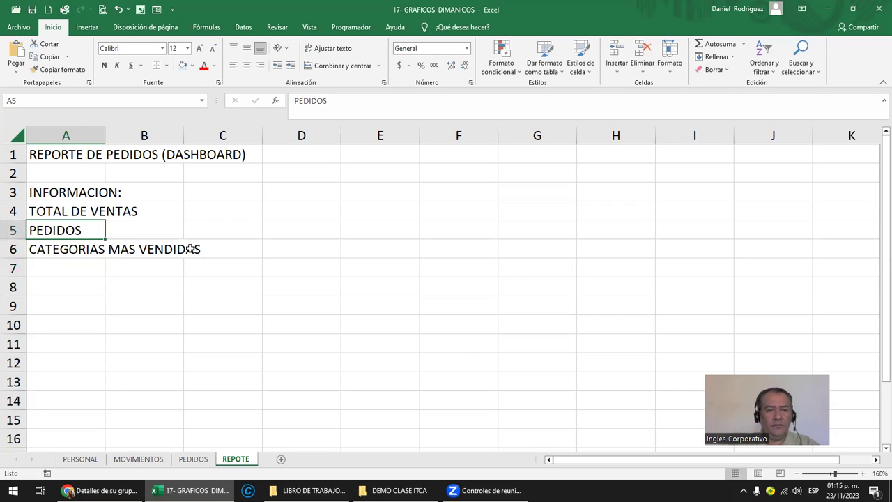
key("F2")
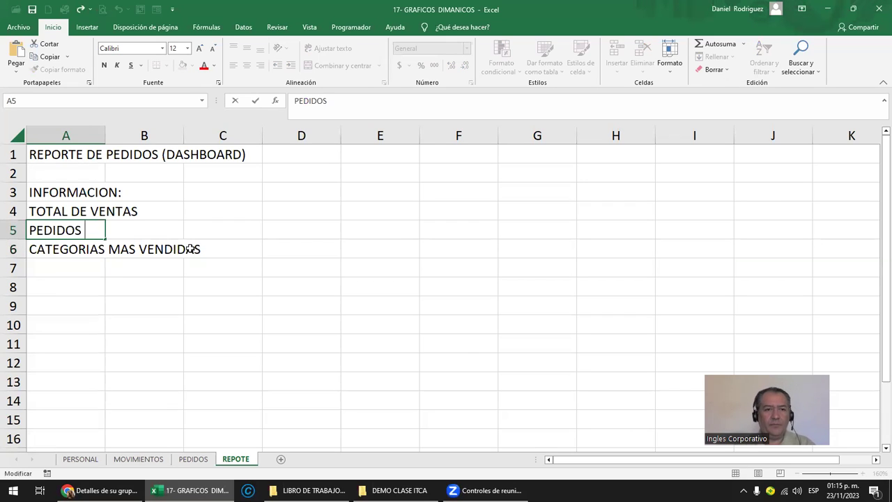
key("Escape")
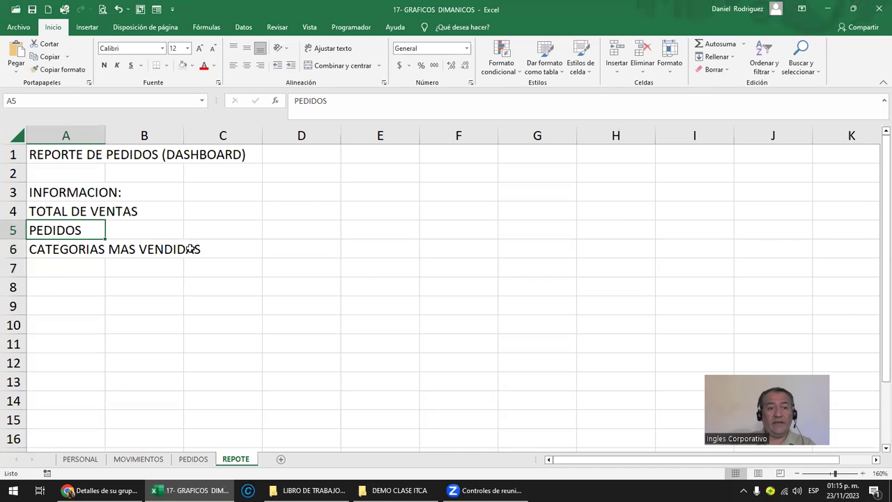
key("Down")
key("Down")
key("Up")
key("Up")
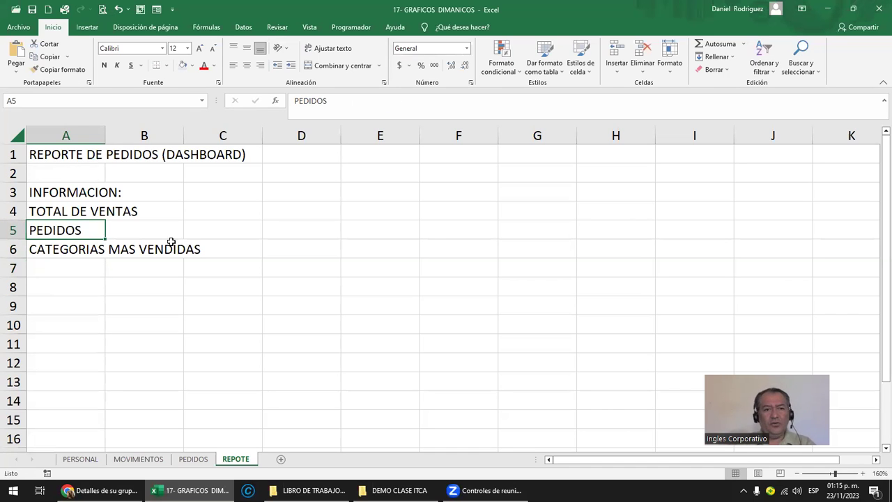
- Autofit column A to the dashboard title and review the TOTAL DE VENTAS through CATEGORIAS labels
left_click_drag(105, 136, 143, 136)
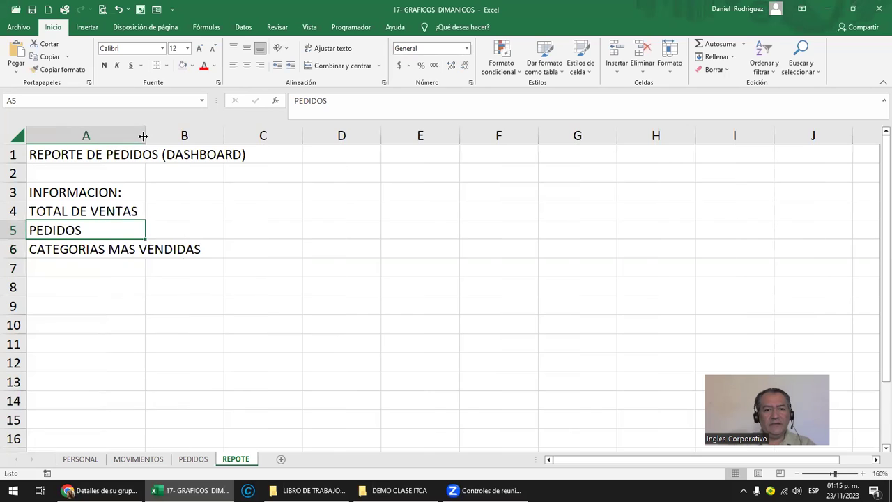
double_click(143, 136)
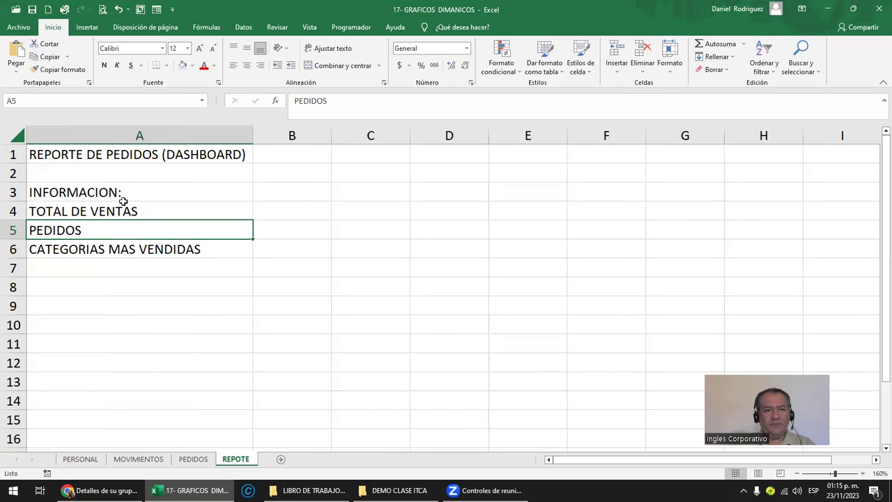
left_click(96, 210)
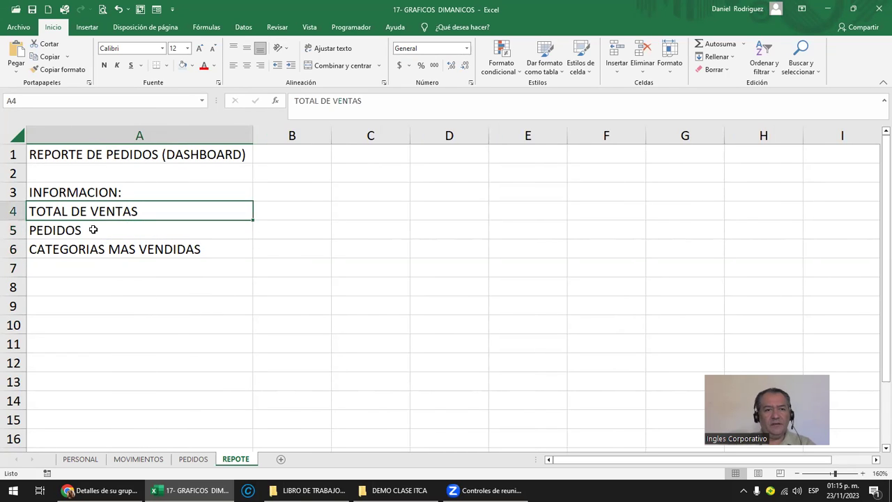
left_click(99, 230)
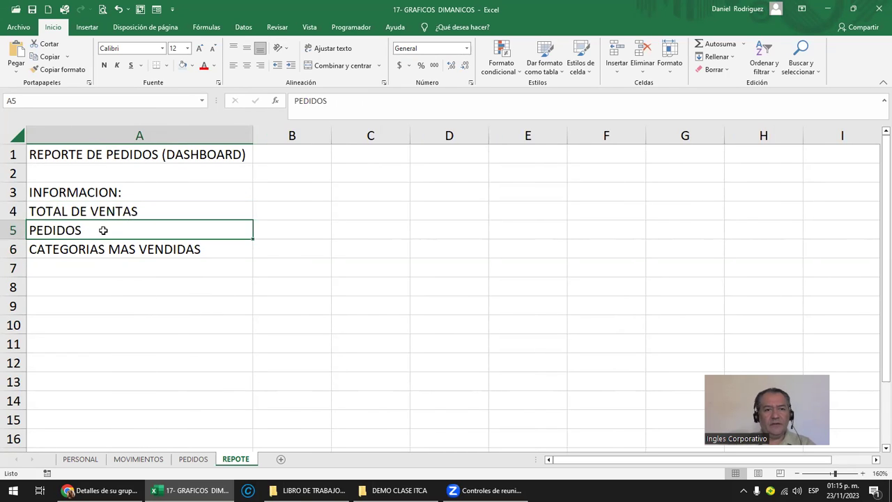
left_click(148, 249)
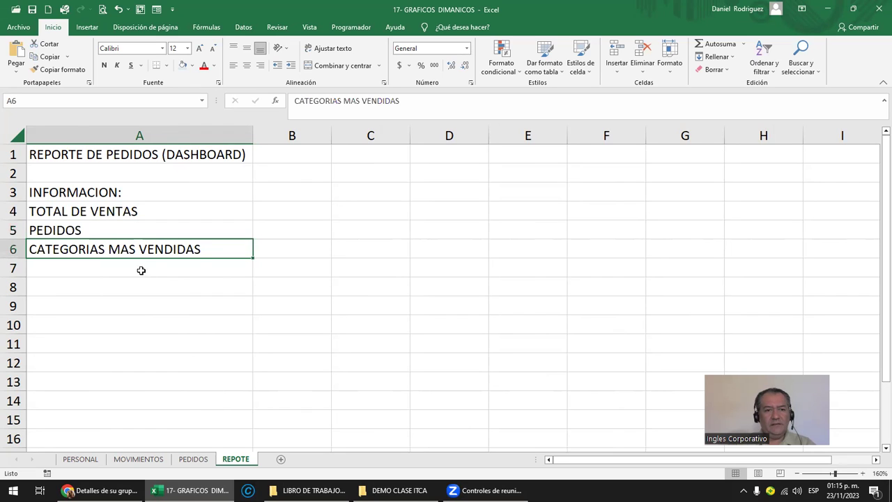
left_click(141, 269)
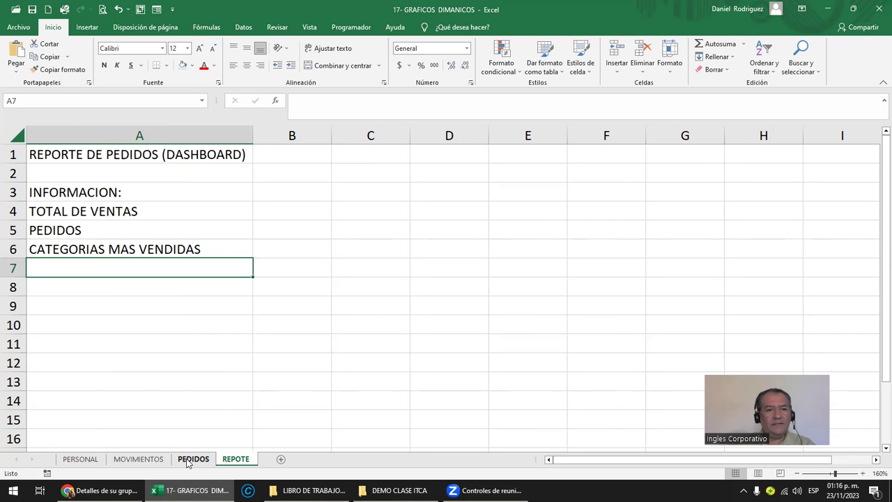
- Check the CLIENTE column on PEDIDOS, then enter MEJORES CLIENTES (5) in A7 on REPOTE
left_click(193, 460)
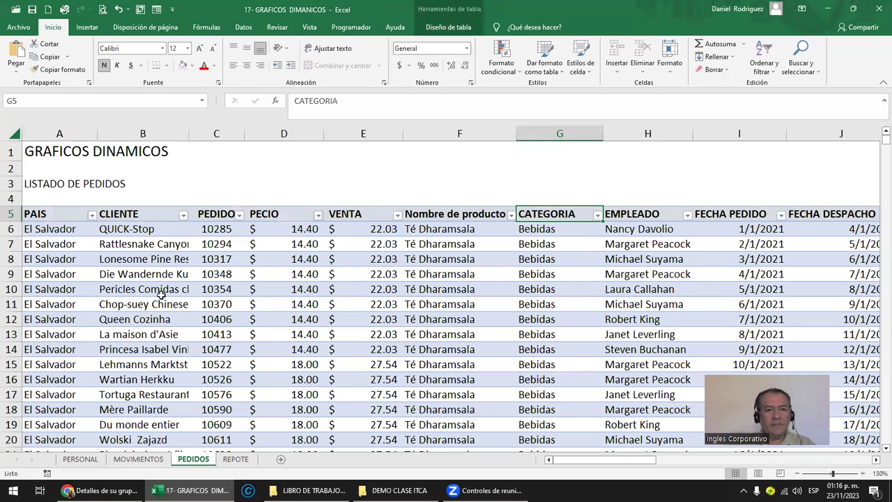
left_click(143, 133)
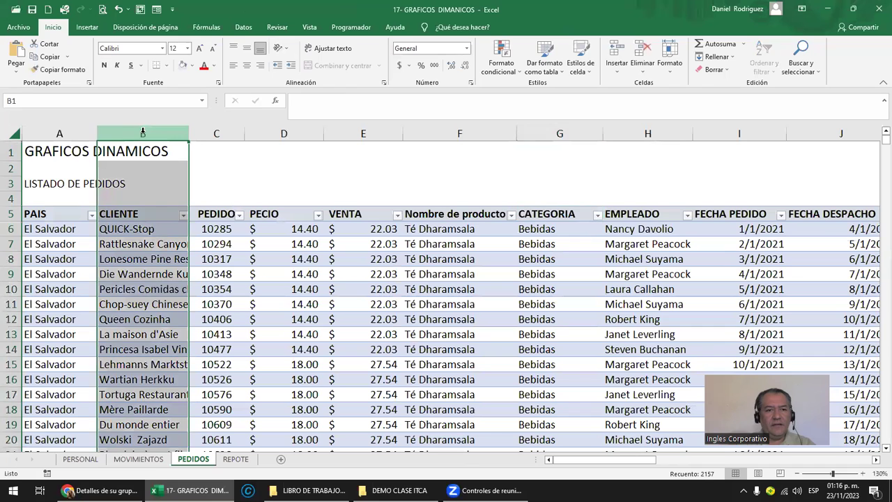
left_click(235, 459)
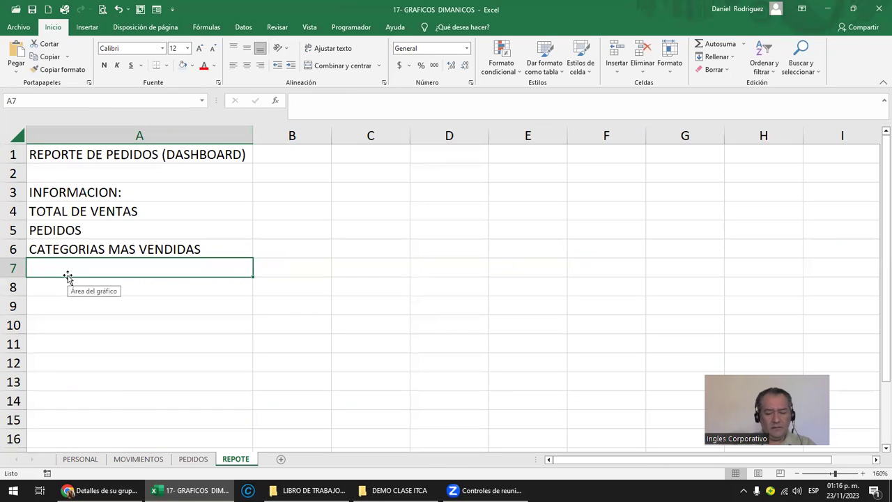
type("MEJORES CLIENTES")
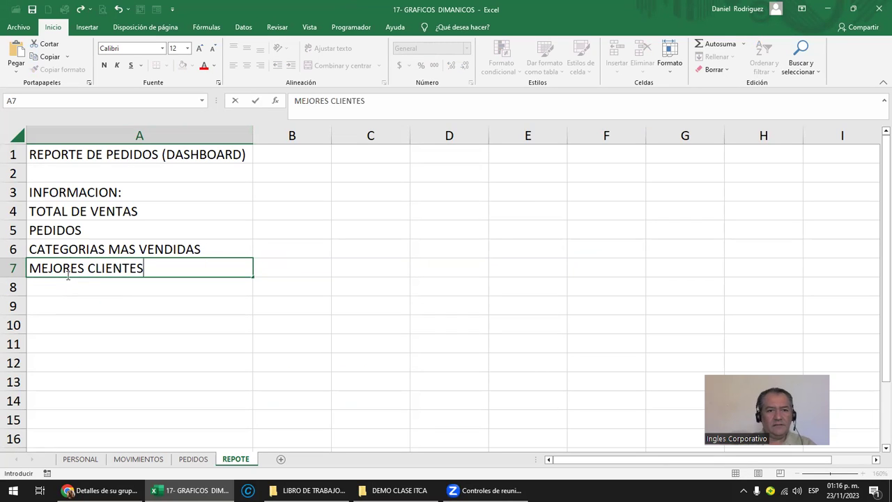
key("Return")
left_click(68, 274)
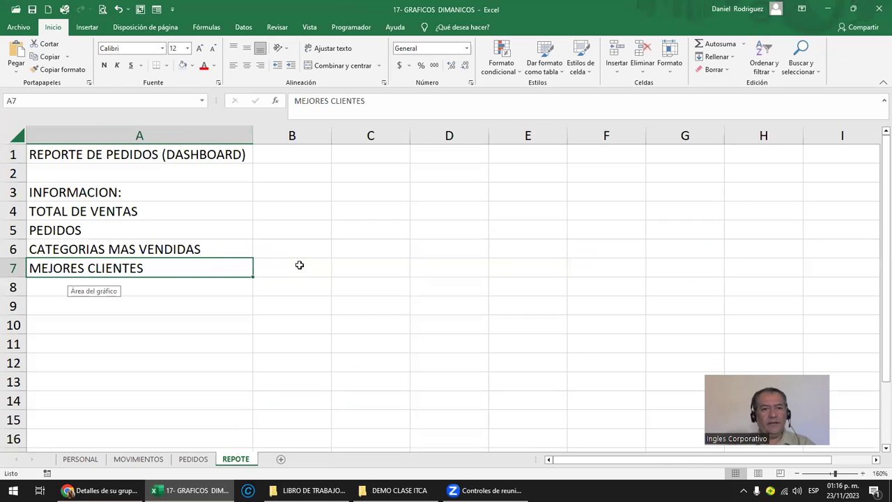
key("Up")
key("Down")
key("Up")
key("Down")
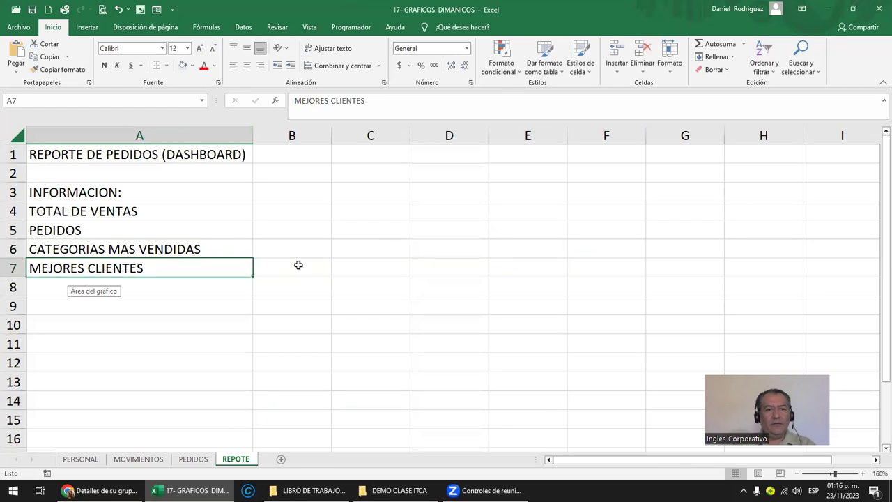
key("F2")
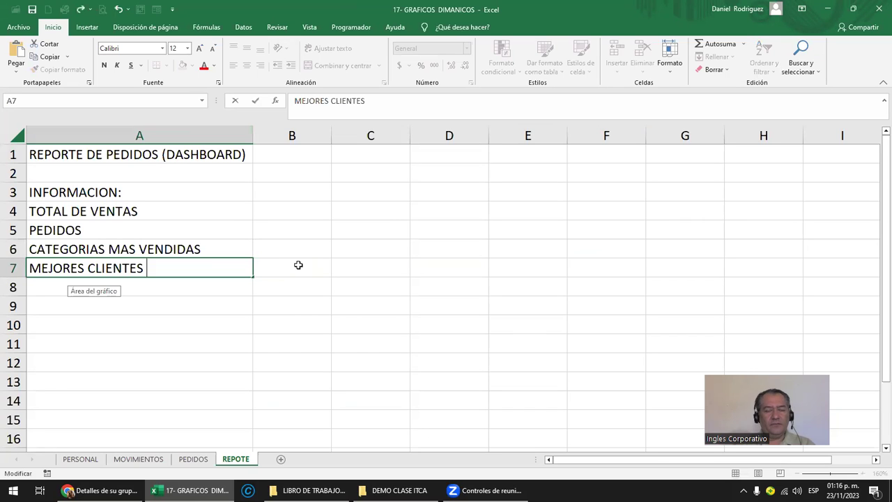
type("(5)")
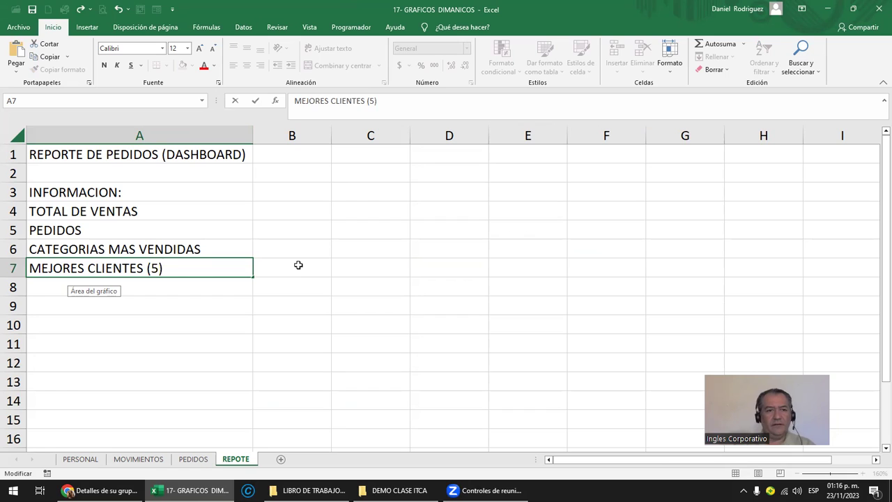
key("Return")
- Review the four labels from TOTAL DE VENTAS to MEJORES CLIENTES (5) and show the named ranges
key("Up")
key("Up")
key("F2")
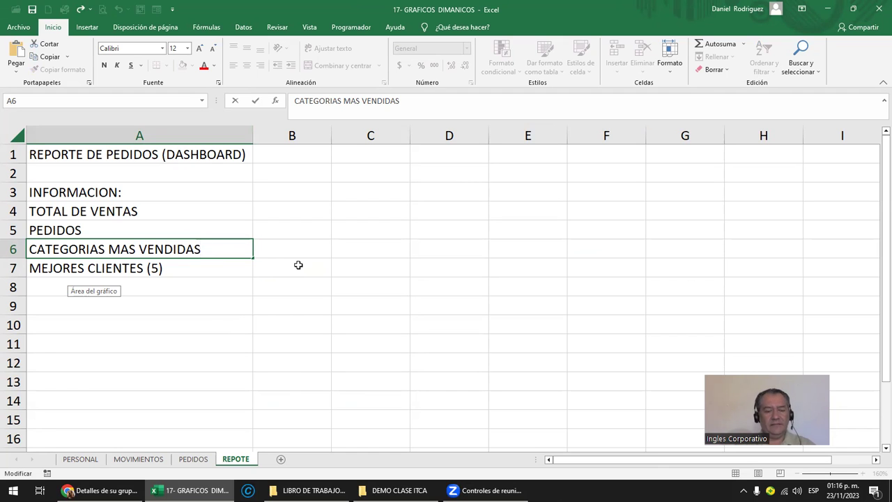
key("Escape")
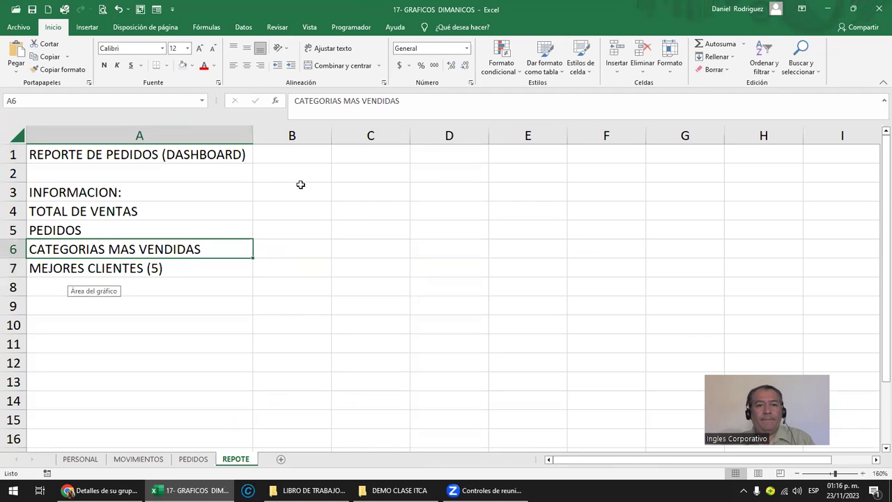
left_click(300, 185)
left_click_drag(81, 211, 74, 247)
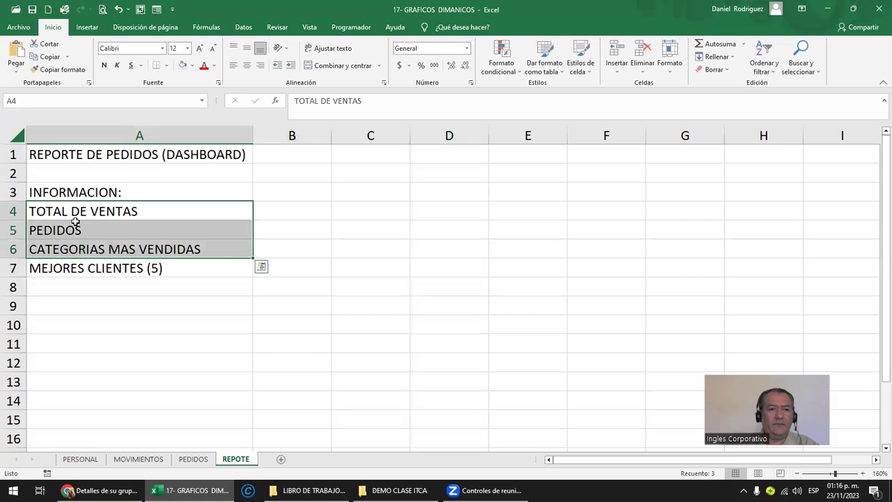
left_click_drag(71, 209, 78, 269)
left_click(185, 309)
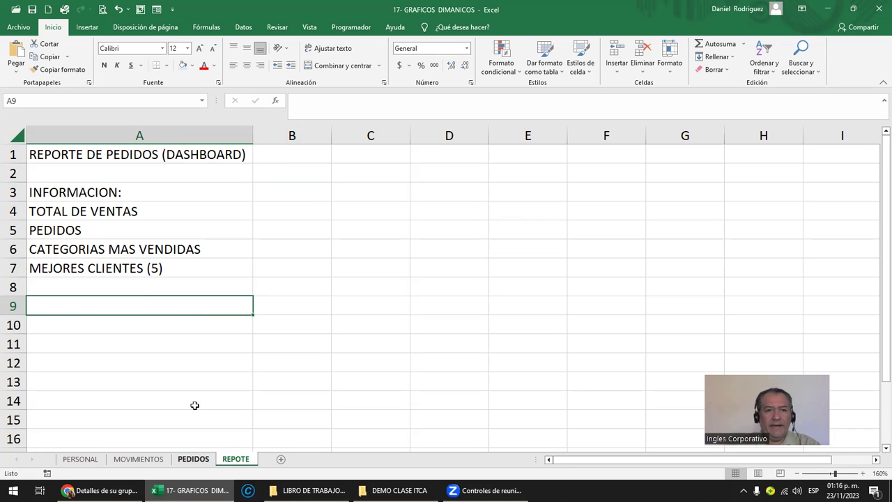
left_click(202, 100)
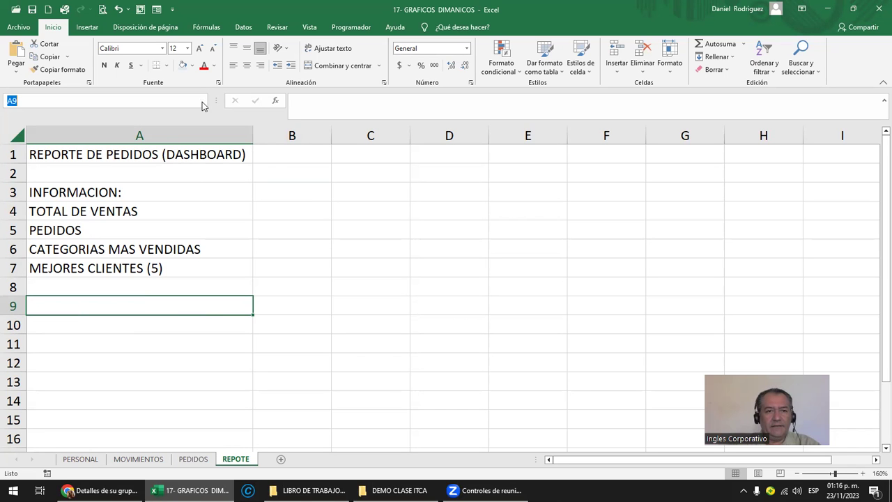
- On REPOTE, select B10, narrow column A, and bring up the Insertar > Tabla dinámica options
left_click(101, 115)
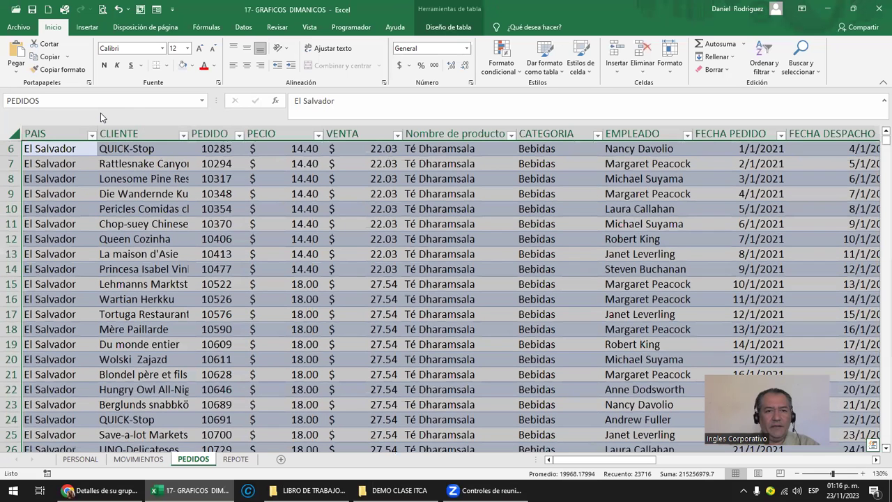
left_click(235, 459)
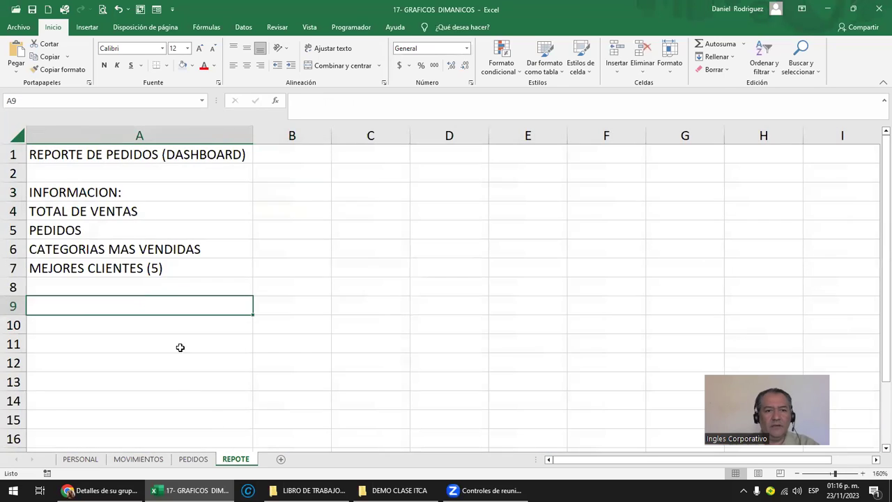
left_click(270, 318)
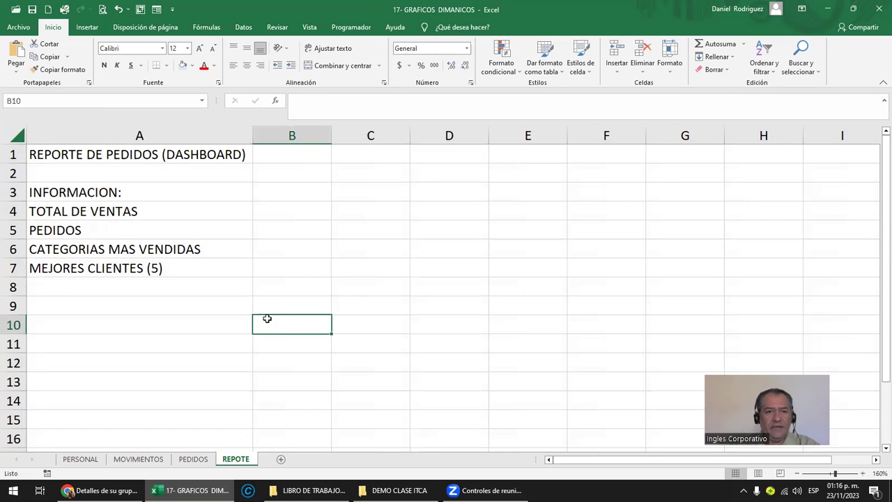
left_click_drag(254, 134, 184, 134)
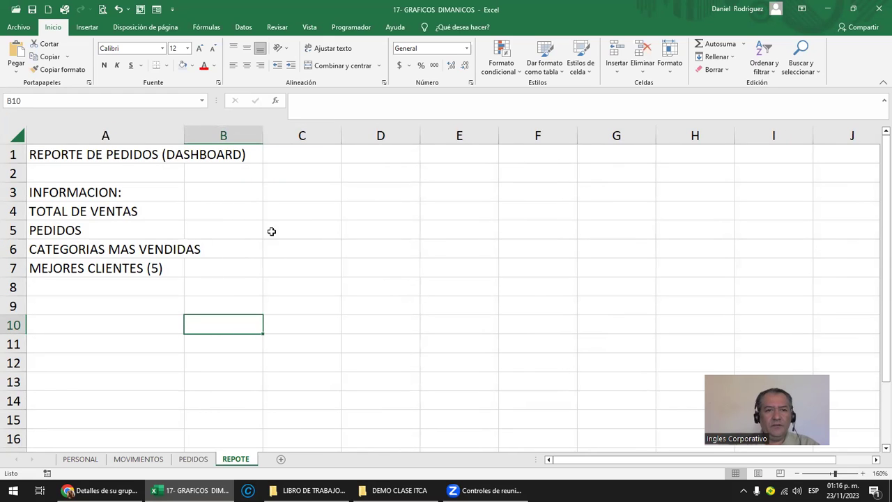
left_click(89, 27)
left_click(31, 72)
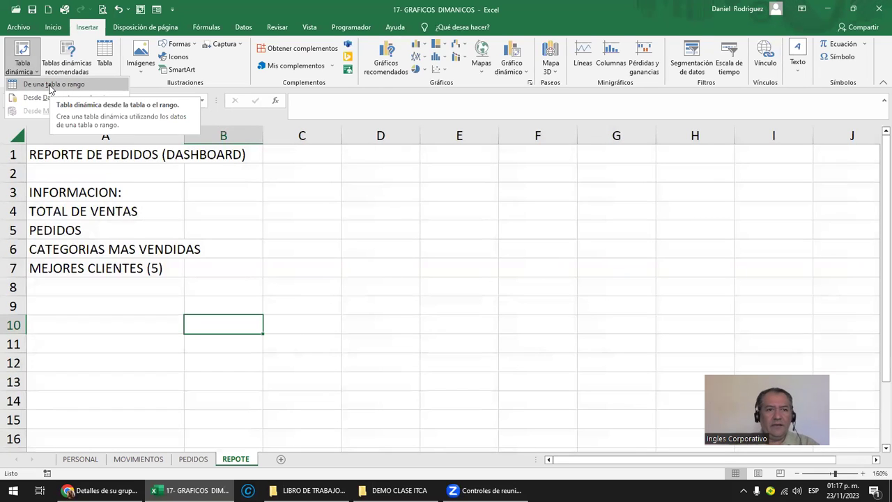
- Create pivot table TablaDinámica2 from the PEDIDOS table range, placed at REPOTE!$B$10
left_click(19, 63)
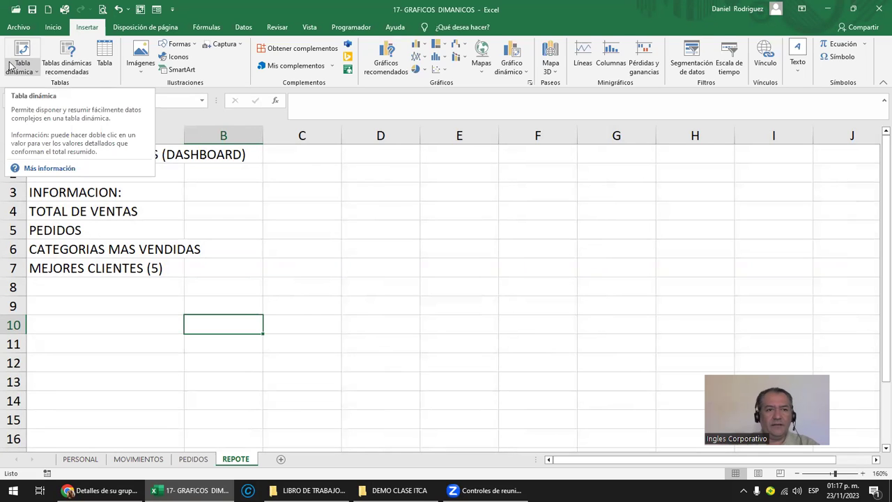
left_click(19, 64)
left_click(46, 85)
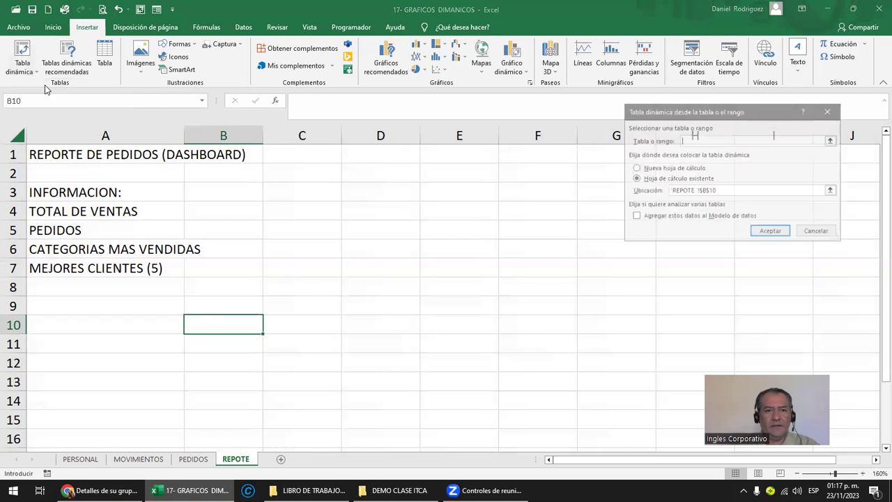
left_click_drag(683, 114, 404, 163)
type("PEDID")
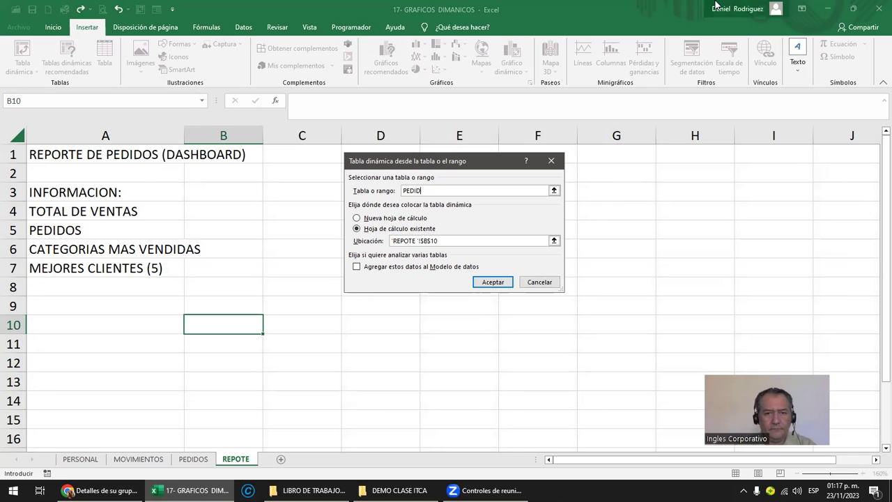
type("OS")
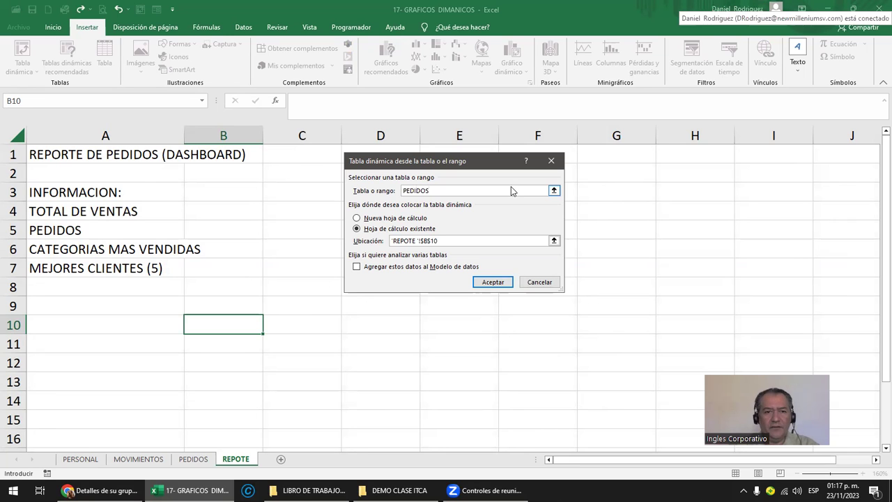
left_click(493, 283)
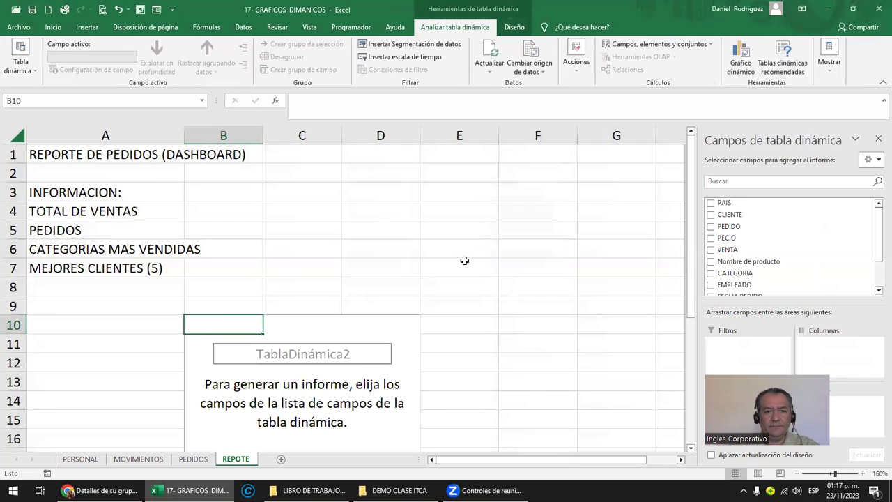
- Copy the TOTAL DE VENTAS label from A4 into B9, then undo that paste
left_click(61, 216)
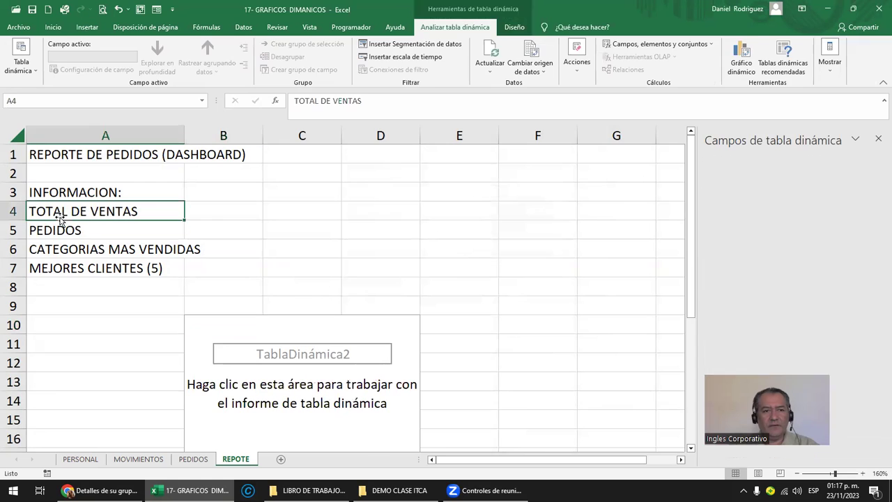
key("ctrl+c")
key("Down")
key("Down")
key("Down")
key("Down")
key("Down")
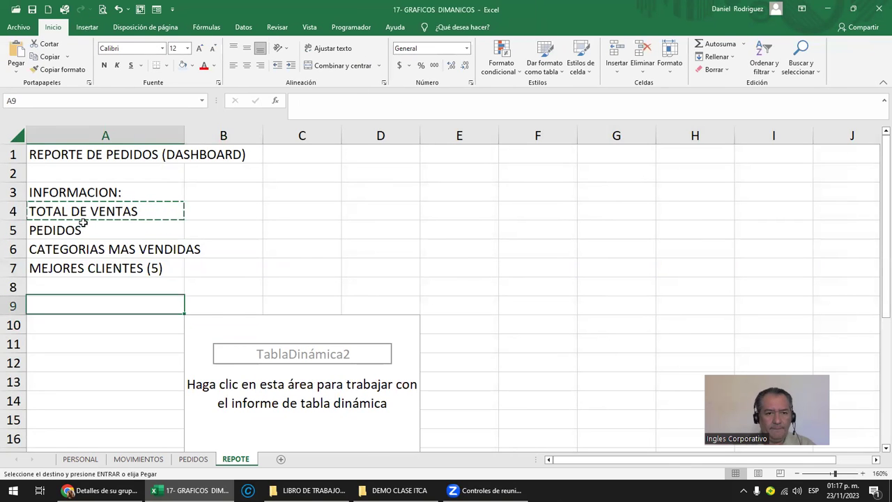
key("Right")
key("Return")
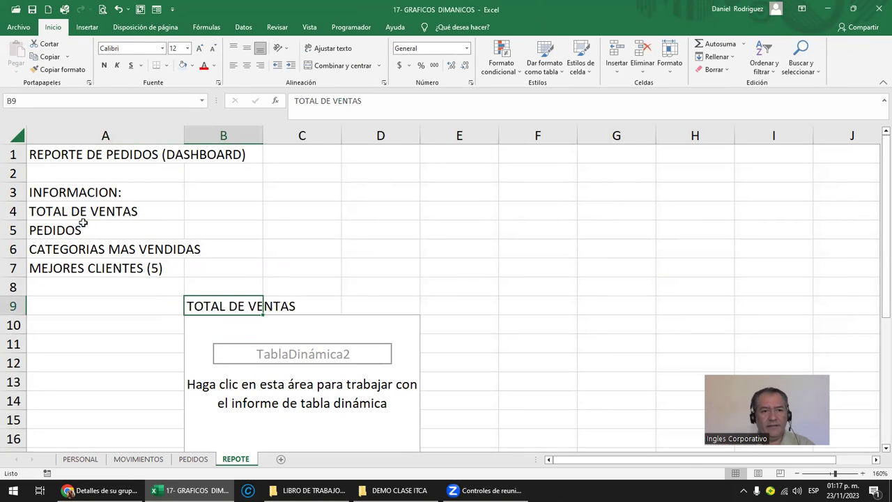
key("ctrl+z")
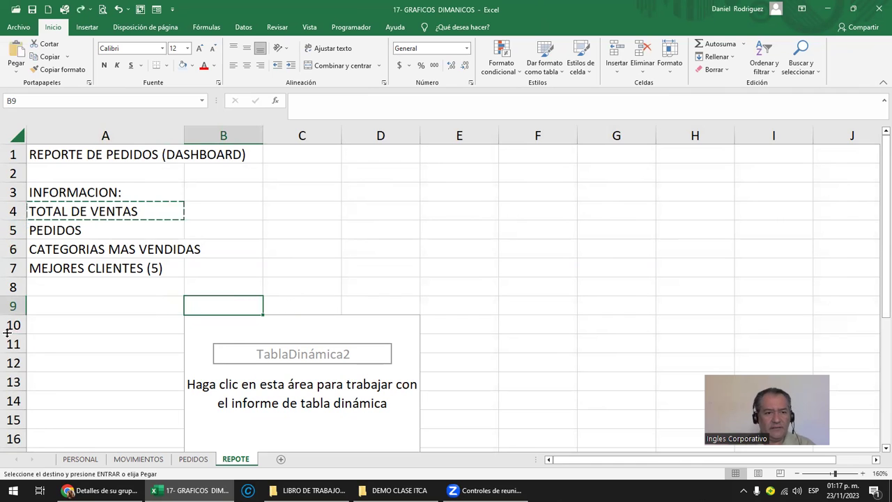
key("Escape")
- Insert two blank rows at rows 9–10 above the pivot table
left_click(11, 308)
left_click_drag(11, 307, 13, 324)
right_click(12, 325)
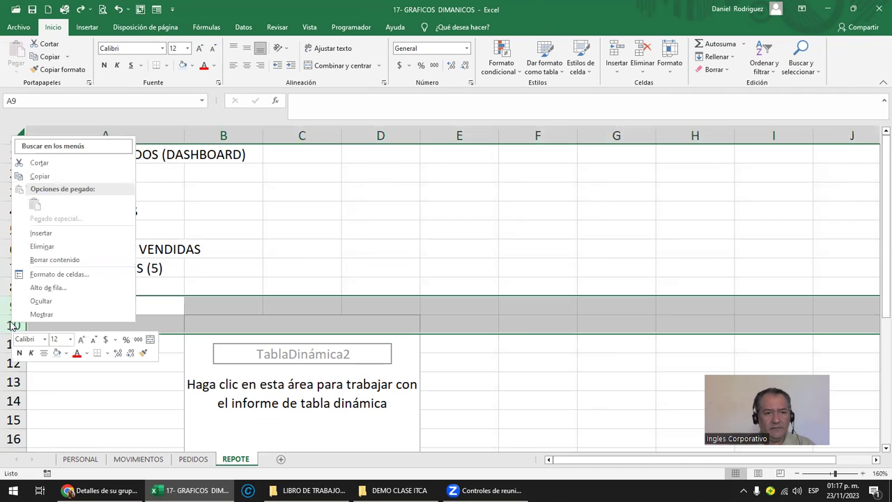
left_click(66, 230)
- Paste the TOTAL DE VENTAS label from A4 into cell B10
left_click(71, 211)
key("ctrl+c")
key("Down")
key("Down")
key("Down")
key("Down")
key("Down")
key("Down")
key("Right")
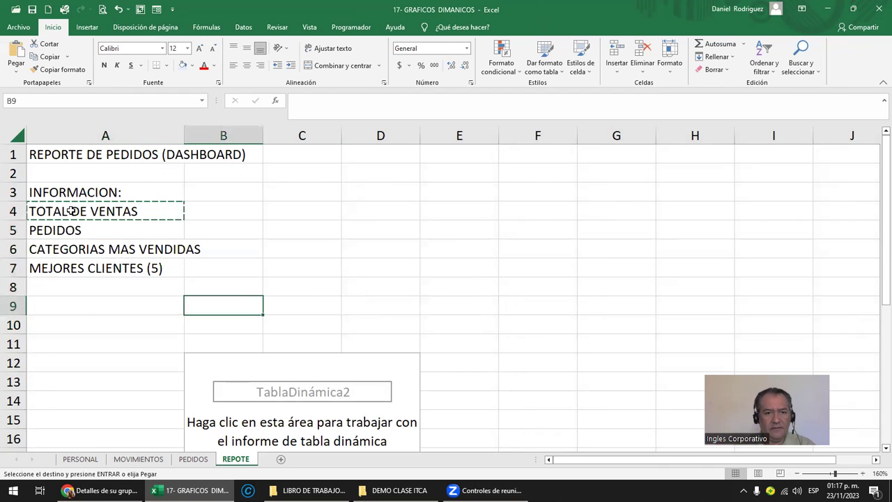
key("Return")
scroll(84, 227, "down", 1)
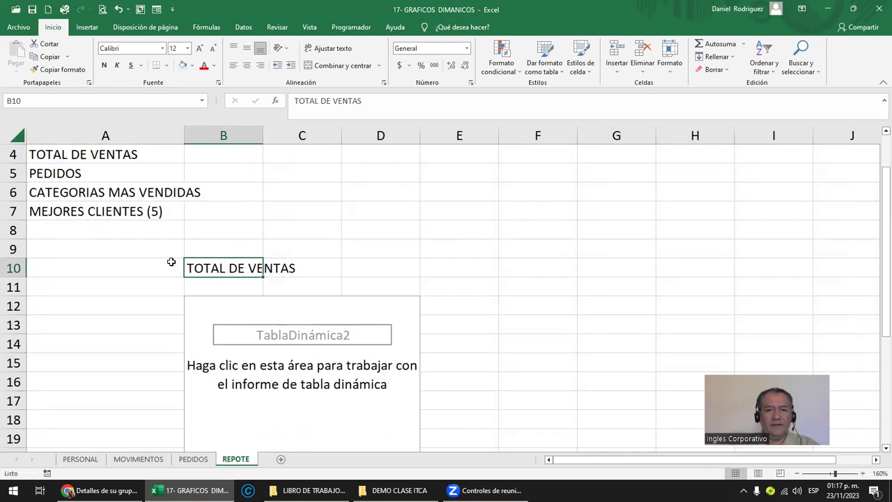
scroll(173, 260, "down", 1)
left_click(244, 259)
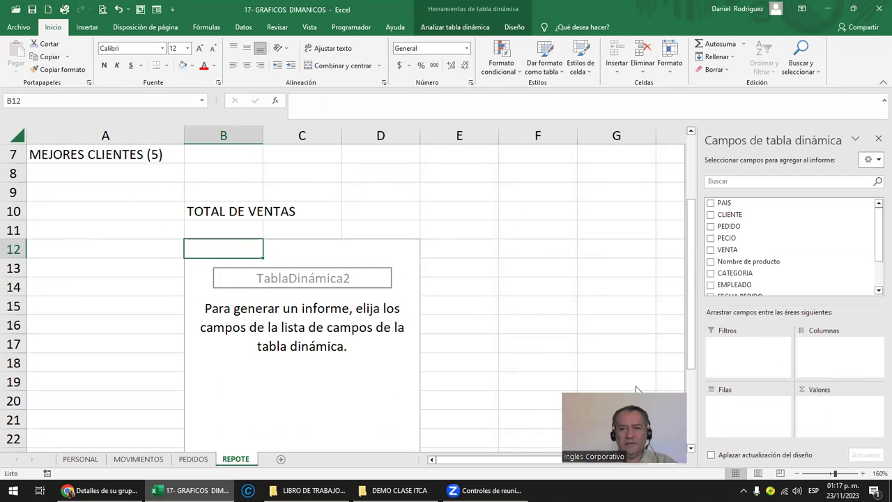
mouse_move(789, 249)
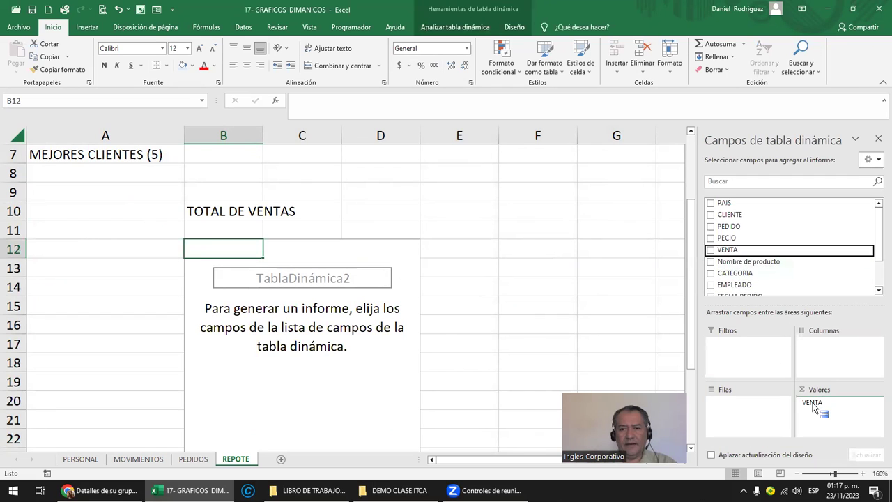
- Make the pivot sum VENTA per PAIS, totalling 86468.4243, and edit the Suma de VENTA field
left_click_drag(727, 255, 814, 406)
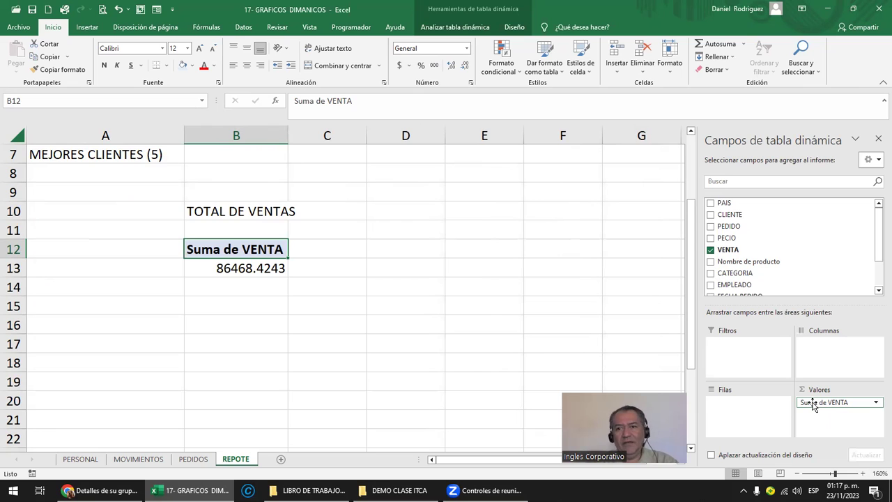
mouse_move(724, 203)
left_mouse_down()
mouse_move(763, 364)
mouse_move(757, 408)
mouse_move(744, 406)
left_mouse_up()
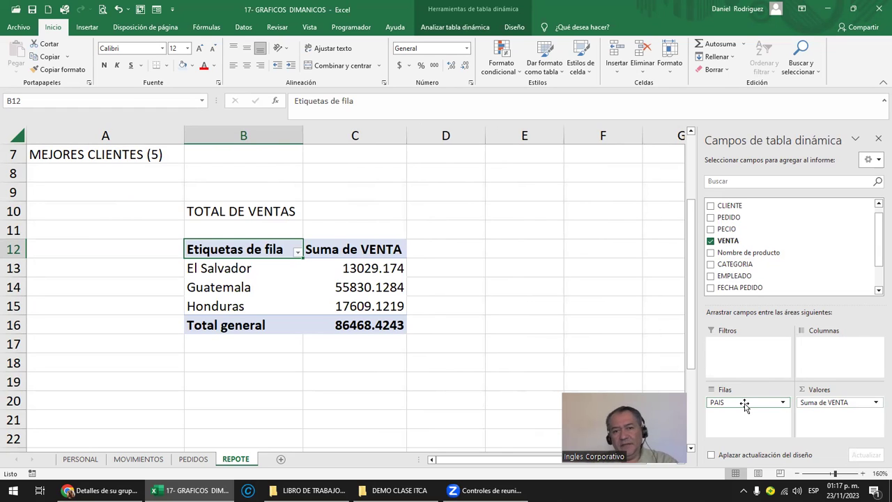
left_click(357, 251)
double_click(358, 251)
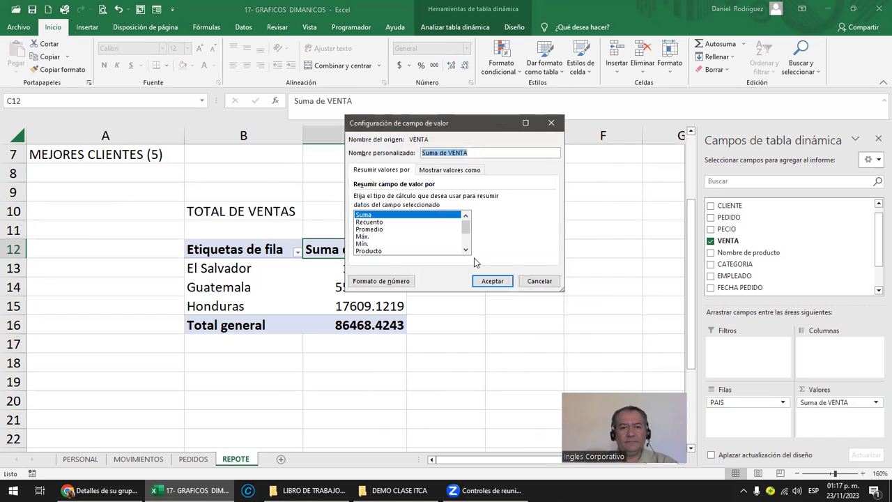
- Rename the Suma de VENTA value field to VENTAS
key("Home")
key("Delete")
key("Delete")
key("Delete")
key("Delete")
key("Delete")
key("Delete")
key("Delete")
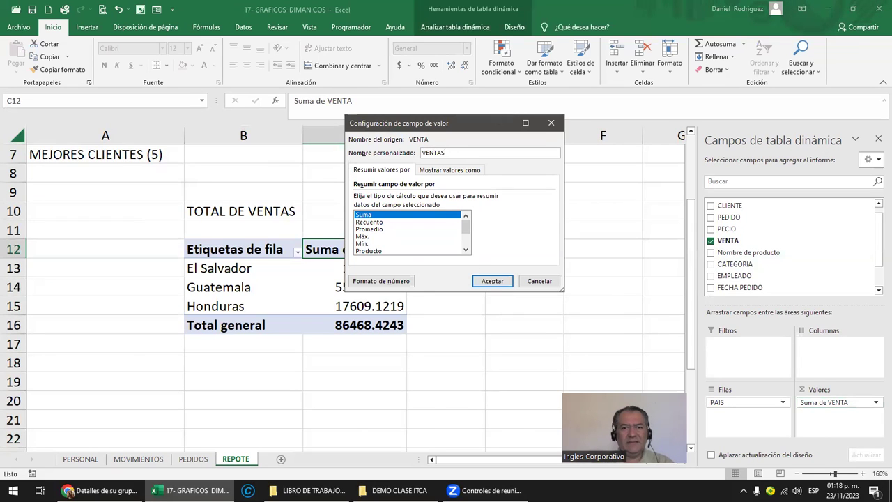
left_click(492, 281)
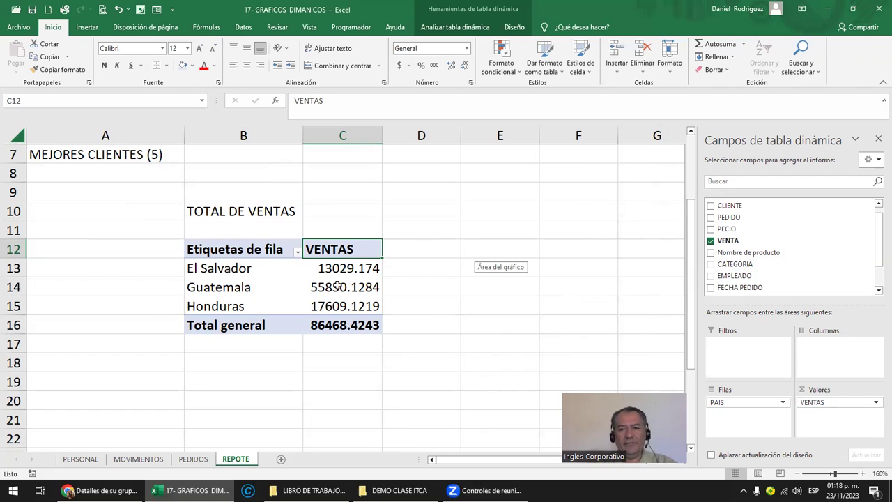
- Format the VENTAS values as Moneda currency and widen column C to fit them
left_click(850, 404)
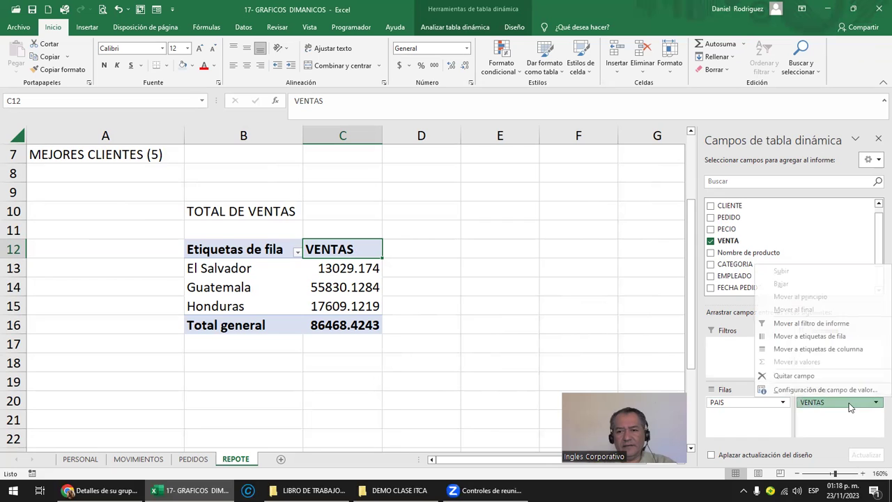
left_click(809, 390)
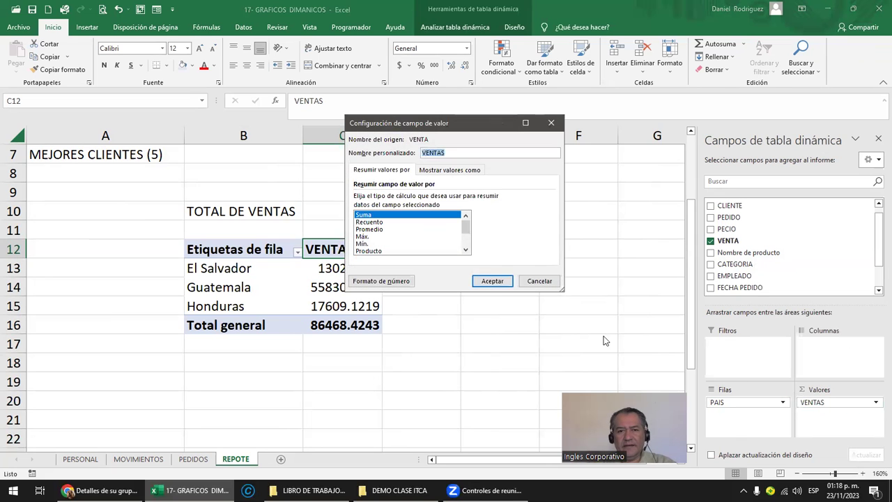
left_click(381, 282)
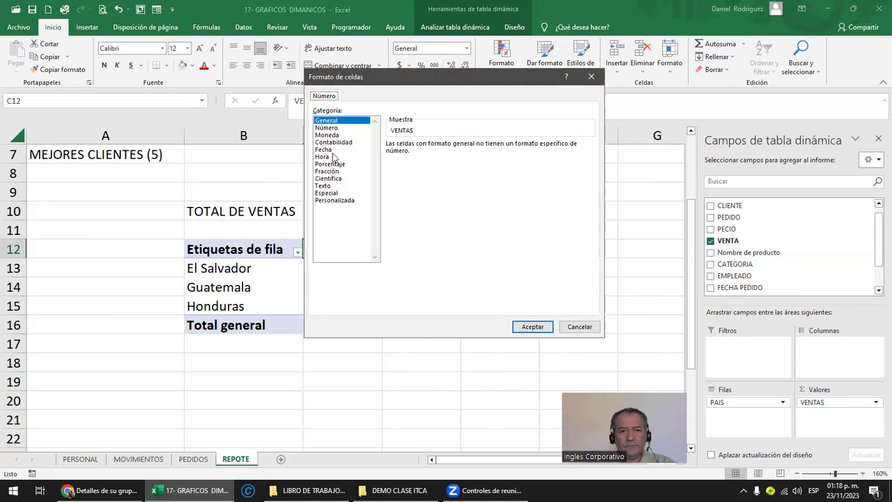
left_click(328, 135)
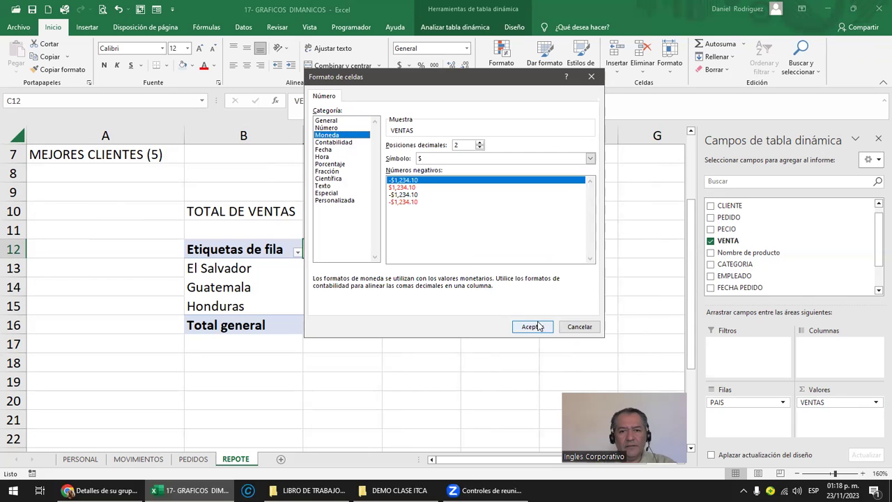
left_click(537, 326)
left_click(492, 281)
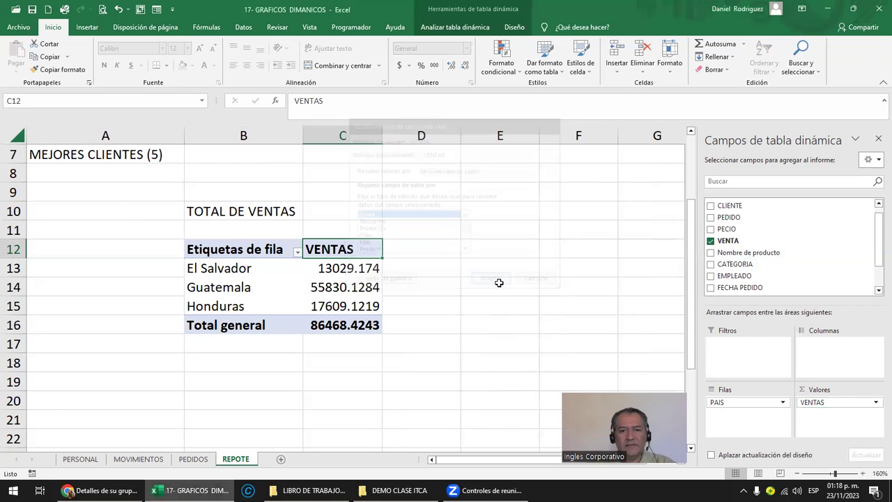
left_click_drag(377, 135, 394, 135)
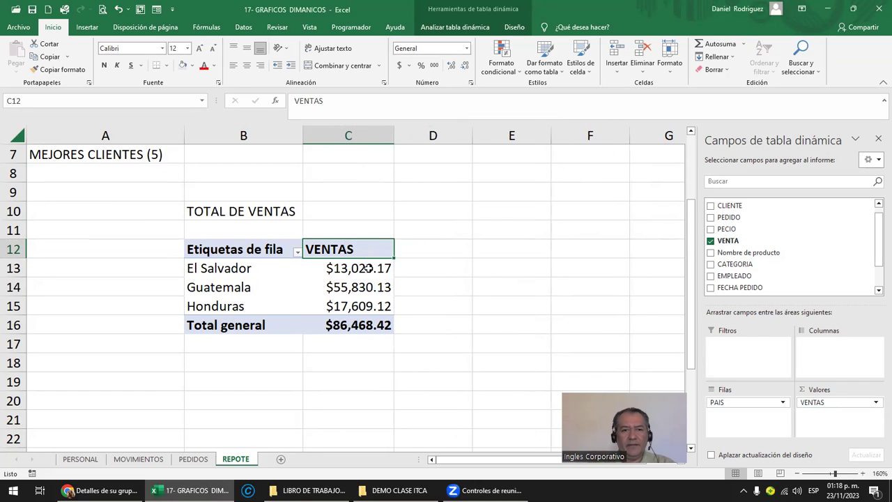
left_click(231, 269)
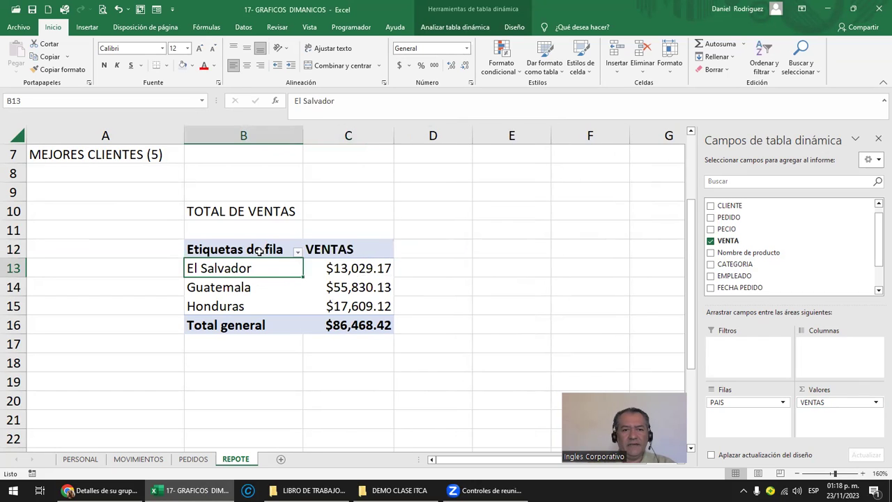
- Sort the countries by VENTAS ascending and widen column C
left_click(365, 271)
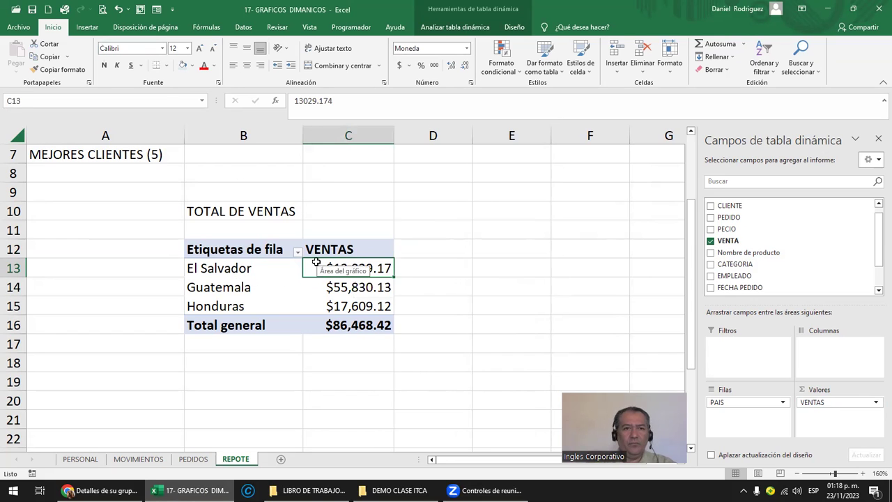
left_click(243, 28)
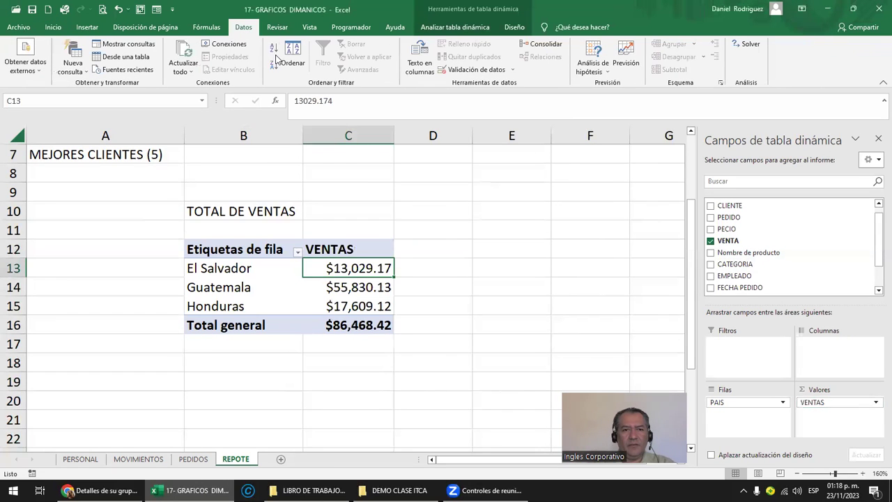
left_click(273, 49)
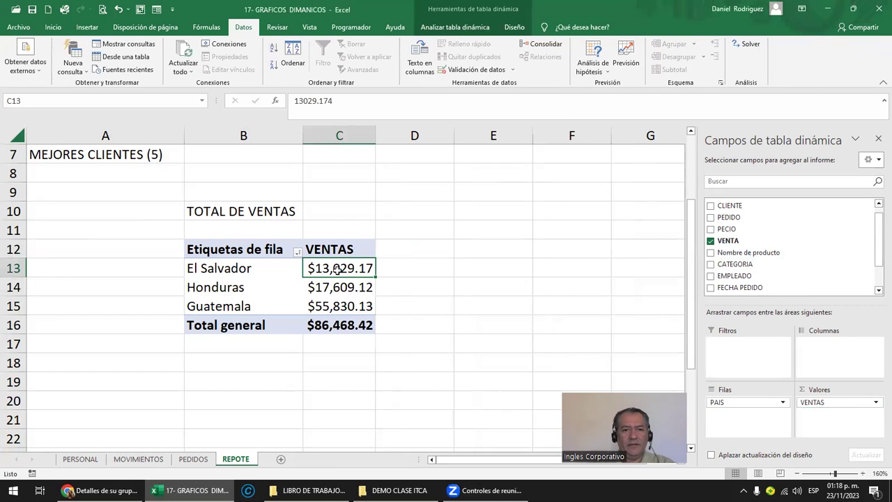
left_click_drag(375, 134, 398, 133)
- Enter a formula in C18 linking to the pivot's VENTAS grand total
scroll(222, 202, "up", 2)
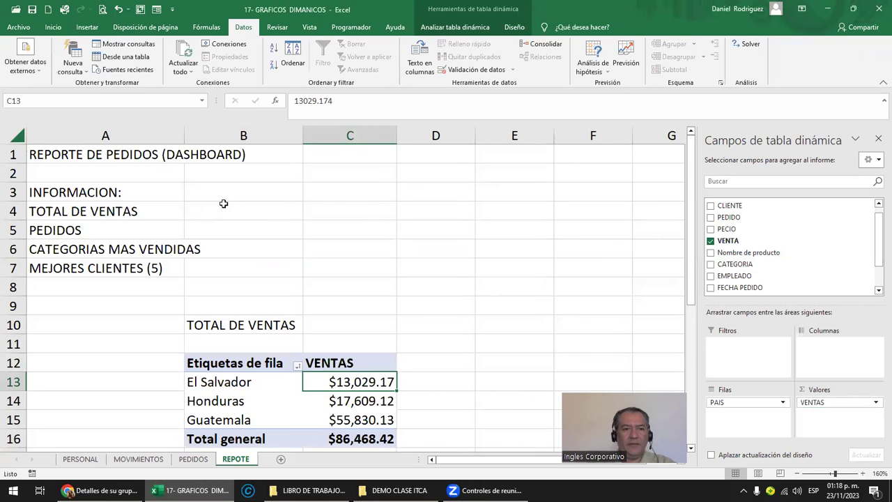
left_click(108, 216)
scroll(244, 310, "down", 1)
scroll(236, 275, "down", 1)
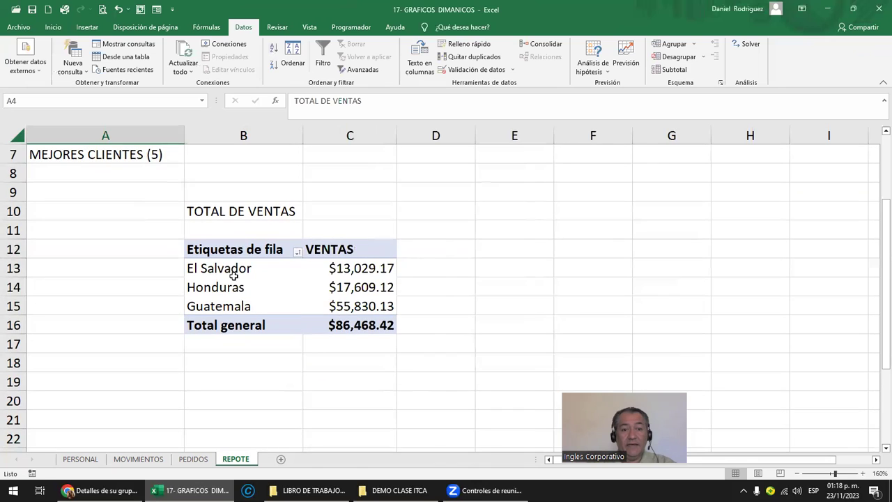
left_click(344, 364)
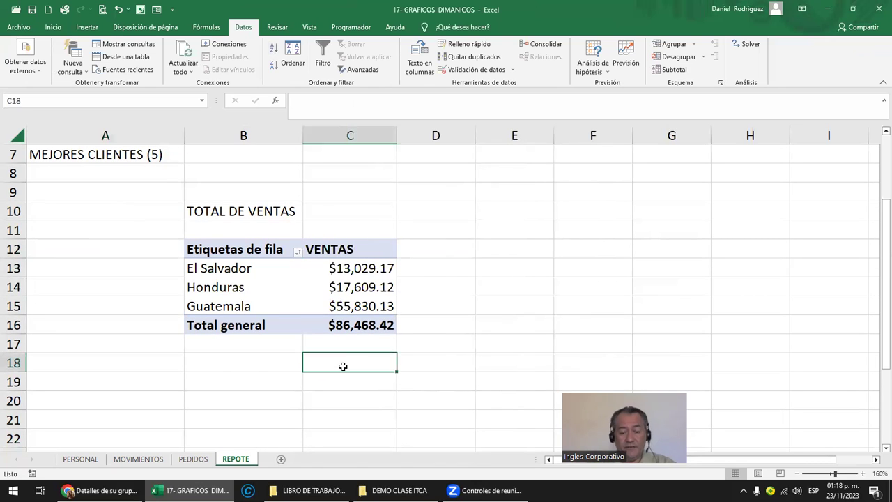
type("=")
key("Up")
key("Up")
key("Return")
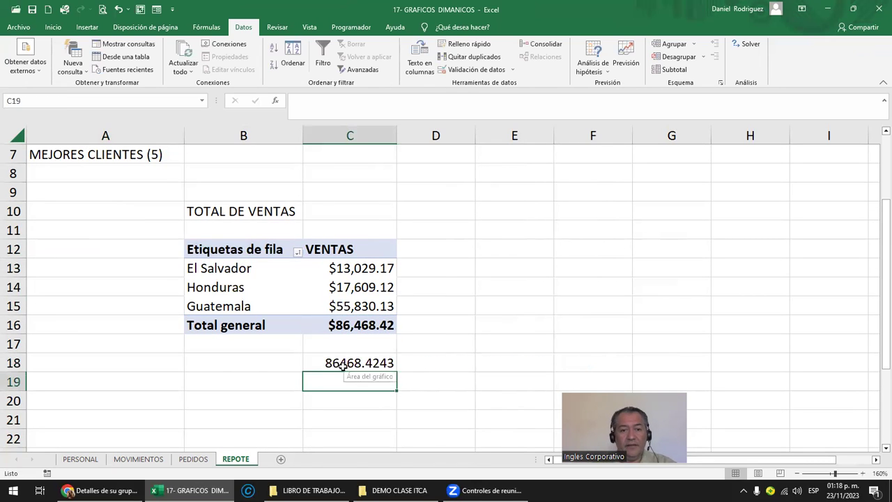
key("Up")
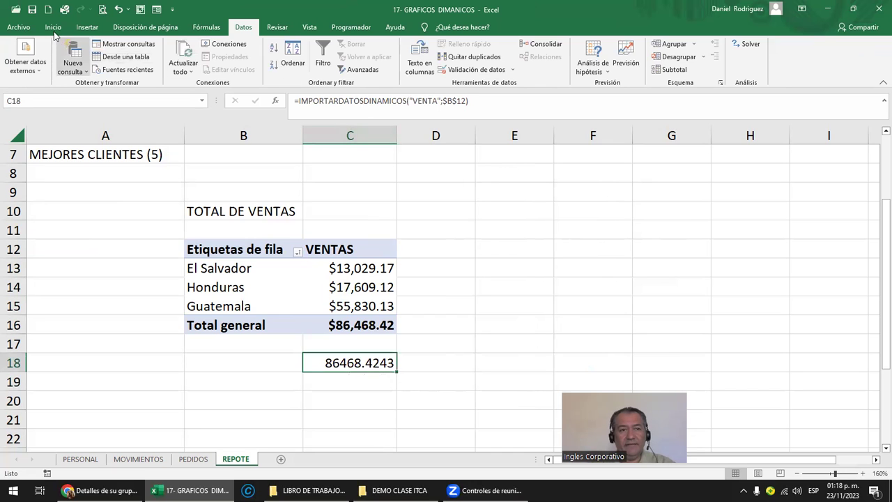
- Format C18 as Moneda currency, center column C, and make C18 bold
left_click(57, 27)
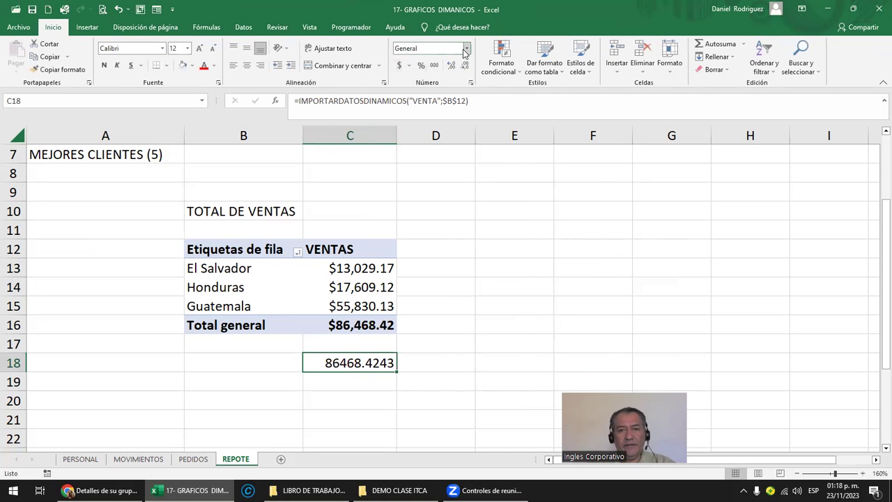
left_click(468, 48)
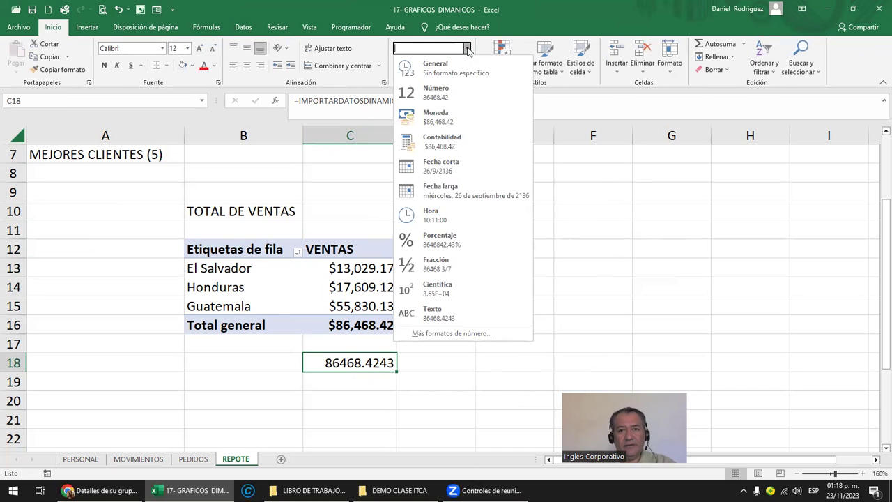
left_click(450, 115)
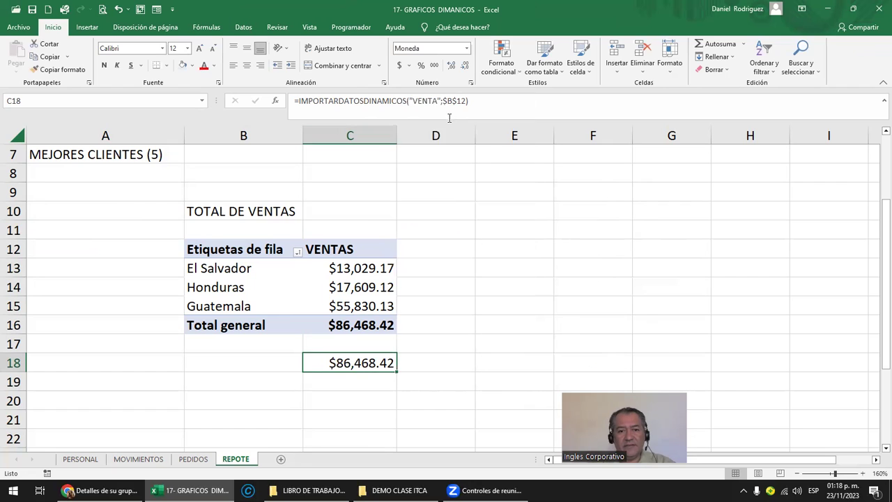
left_click(350, 135)
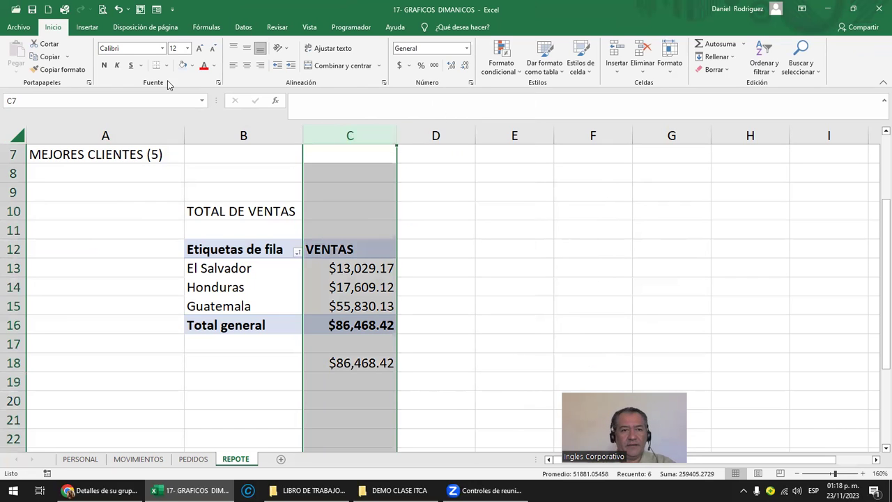
left_click(247, 65)
double_click(362, 362)
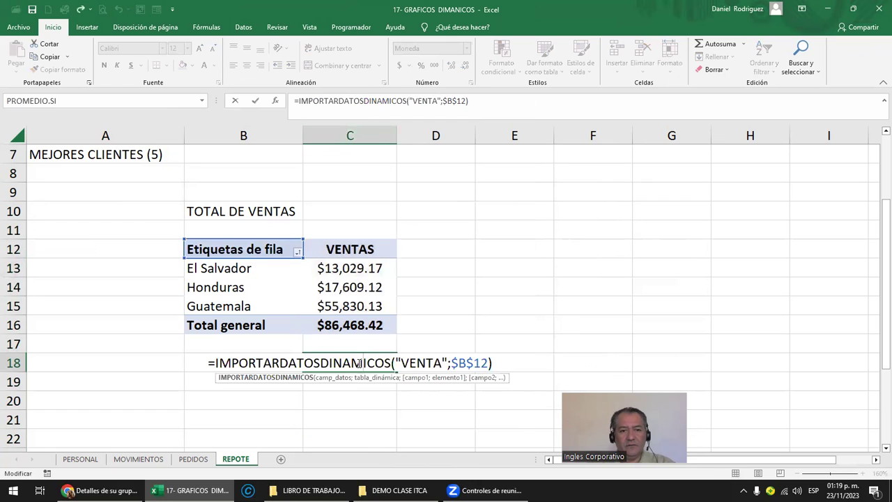
key("Escape")
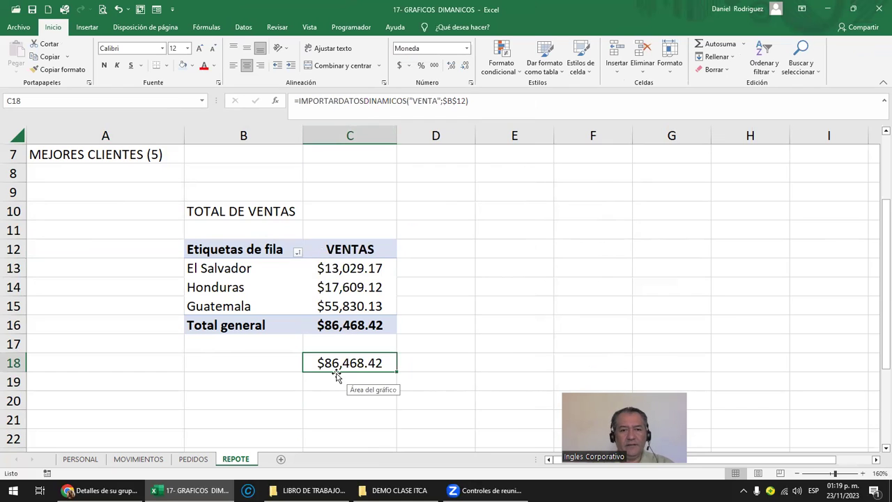
left_click(103, 65)
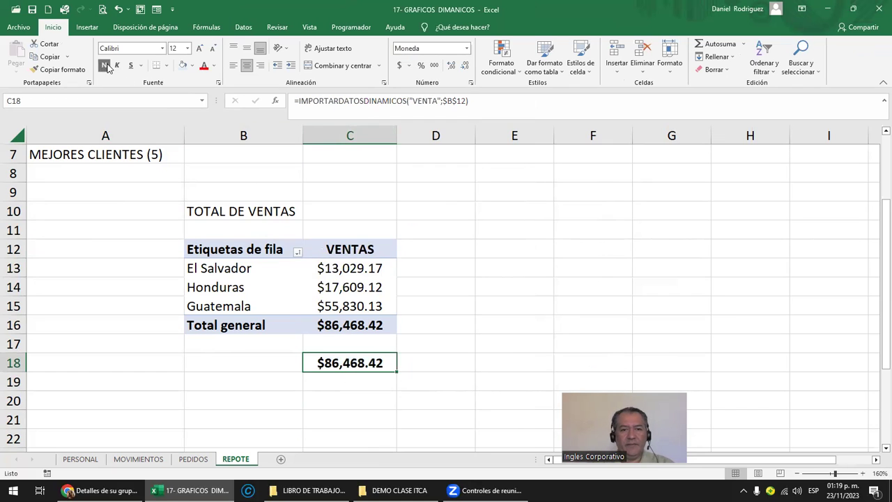
- Label B18 VENTAS and make the B18:C18 total row bold
left_click(251, 363)
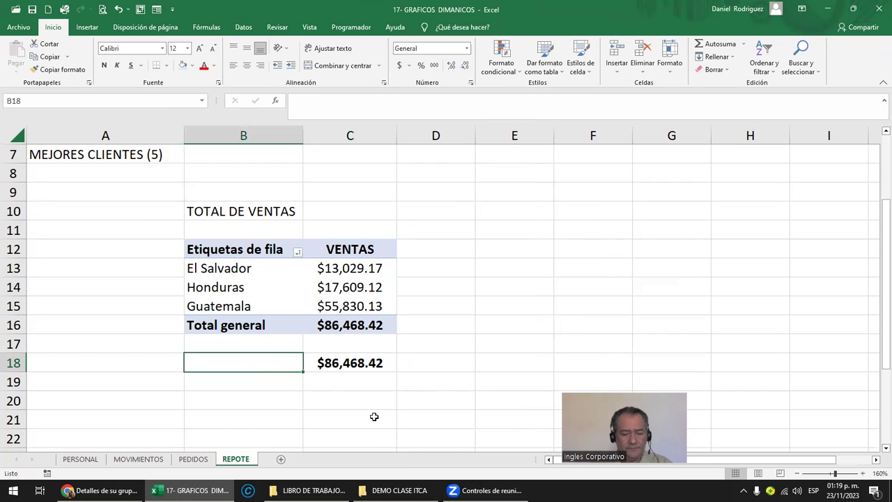
type("VENTA")
key("Return")
key("Up")
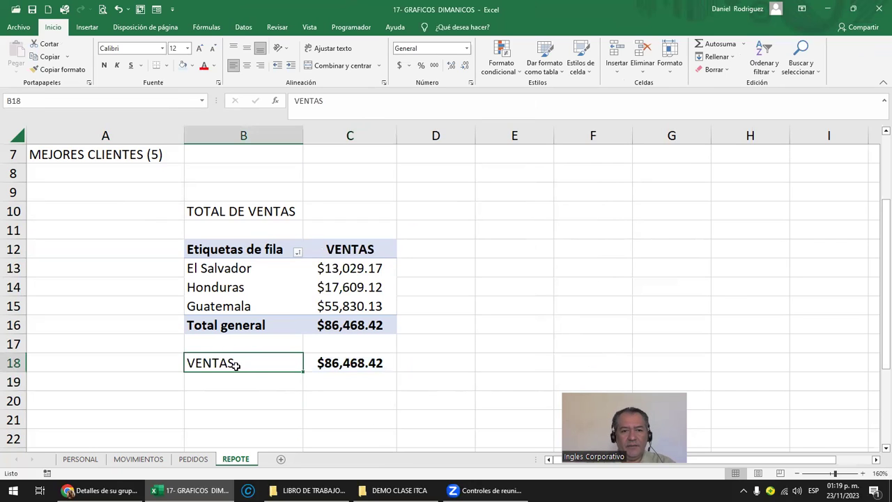
left_click_drag(241, 361, 343, 363)
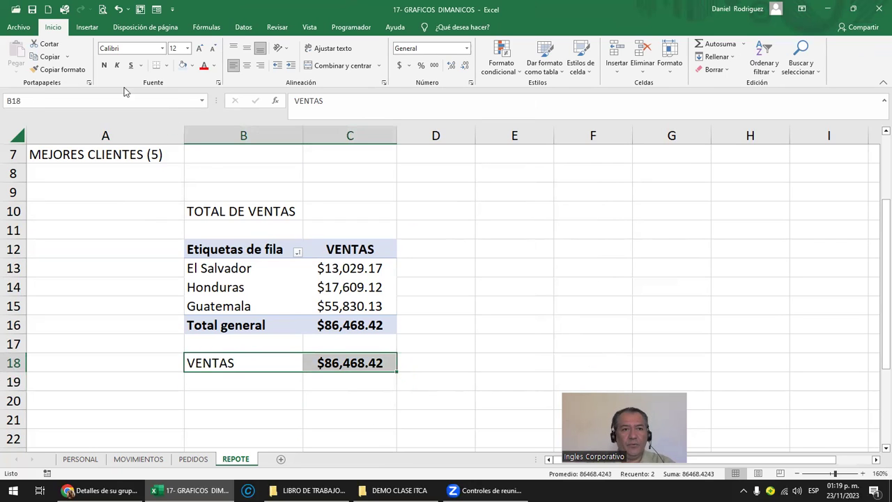
left_click(104, 66)
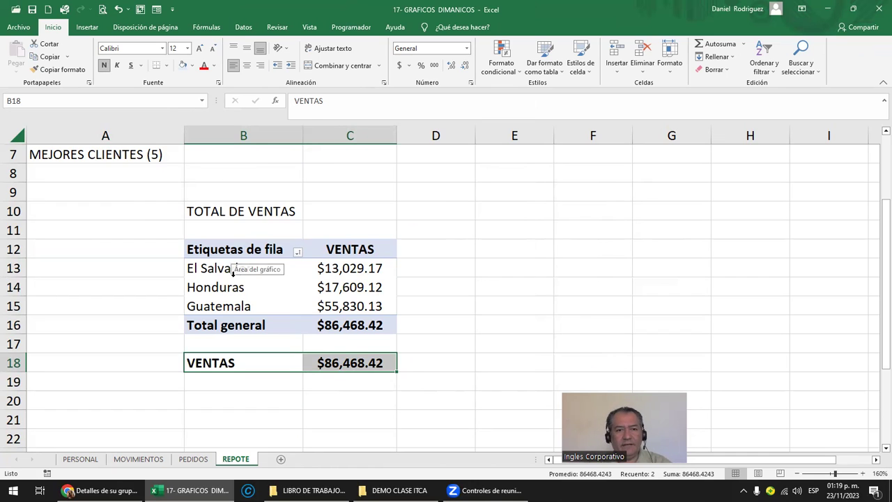
left_click(322, 392)
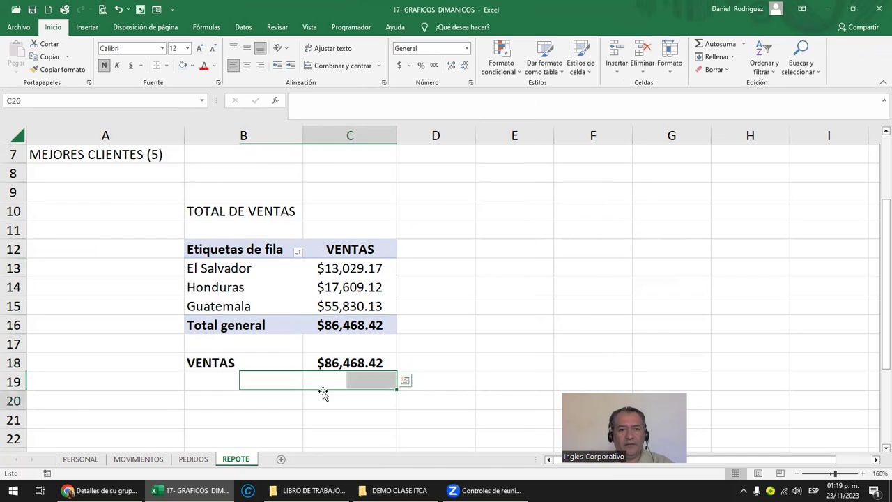
left_click(258, 364)
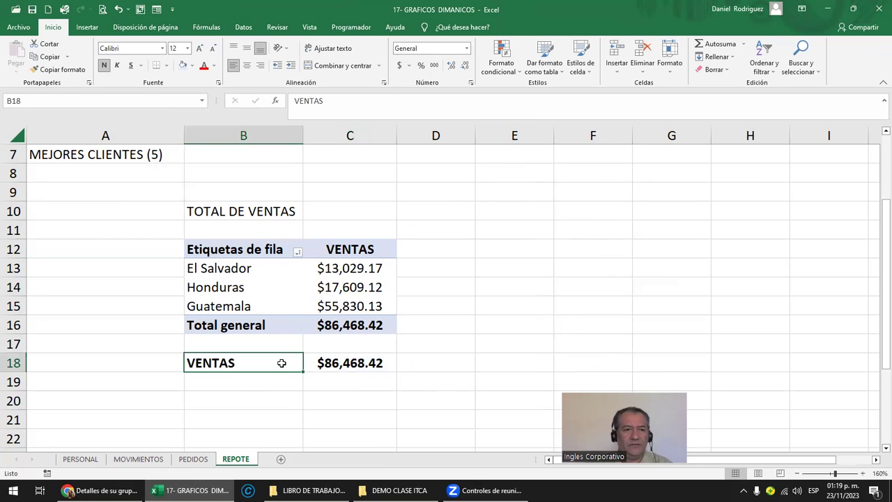
scroll(281, 363, "up", 1)
scroll(267, 348, "up", 1)
- Copy the PEDIDOS label from A5 into cell B23
left_click(83, 211)
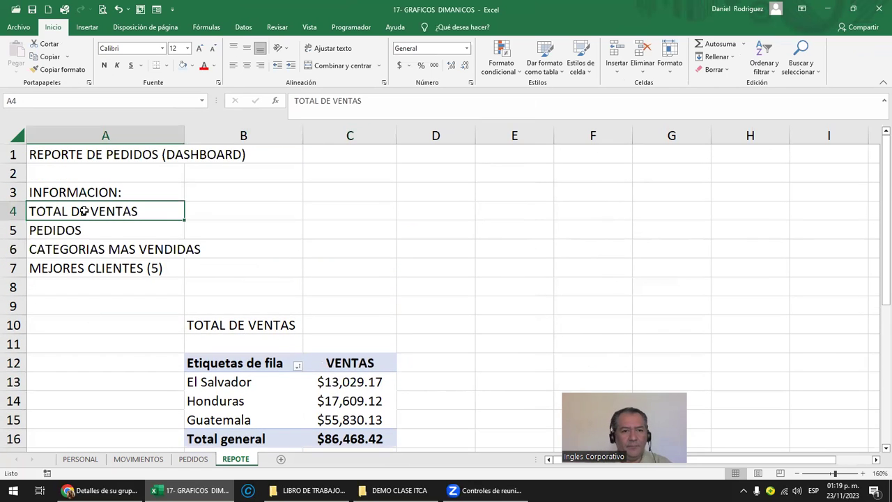
left_click(59, 234)
key("ctrl+c")
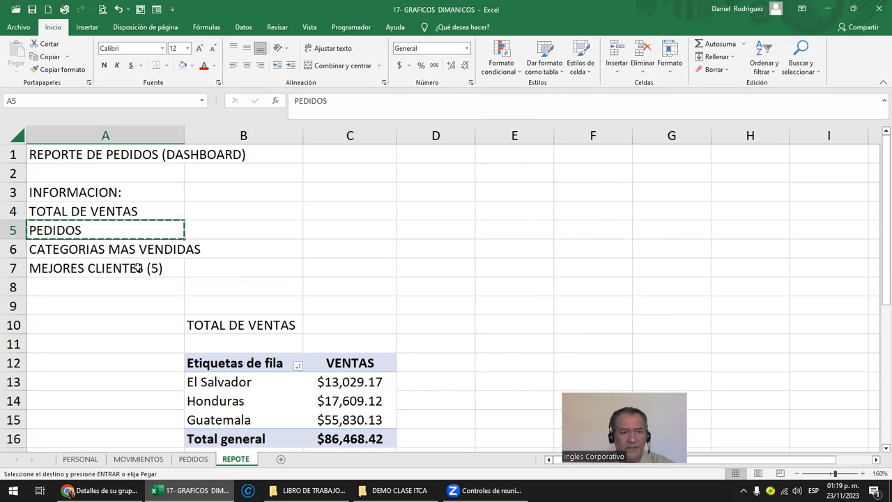
scroll(169, 277, "down", 1)
scroll(171, 281, "down", 3)
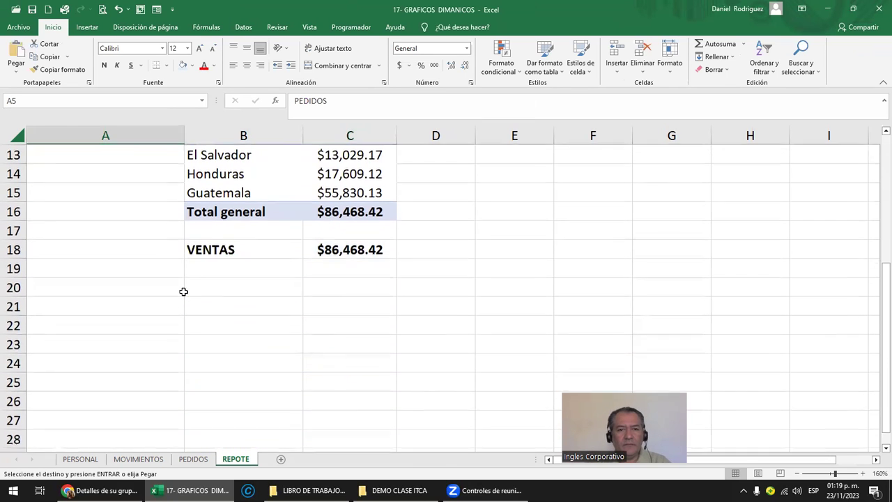
left_click(235, 345)
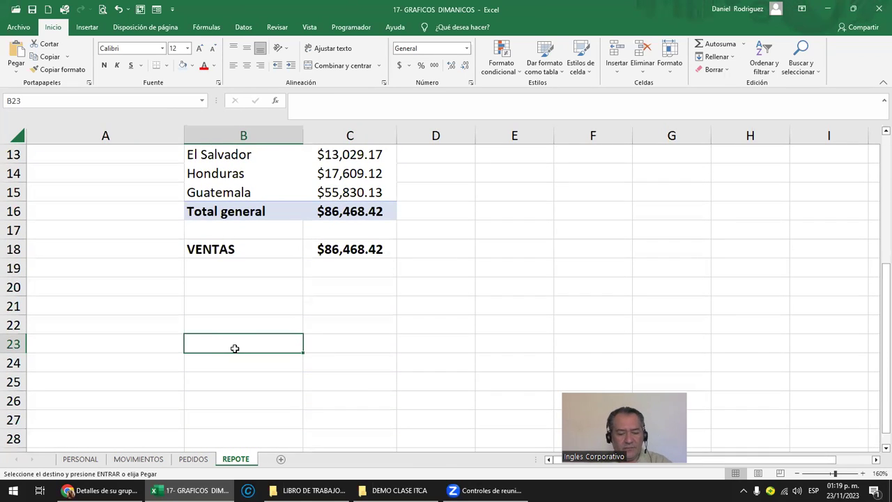
key("ctrl+v")
- Copy the VENTAS pivot table (B12:C16) and paste it at B25
scroll(234, 346, "up", 1)
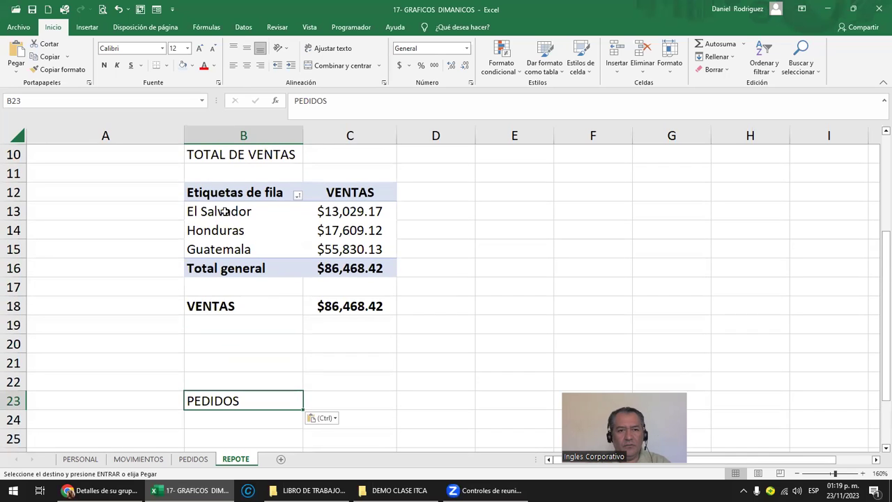
left_click_drag(222, 192, 391, 271)
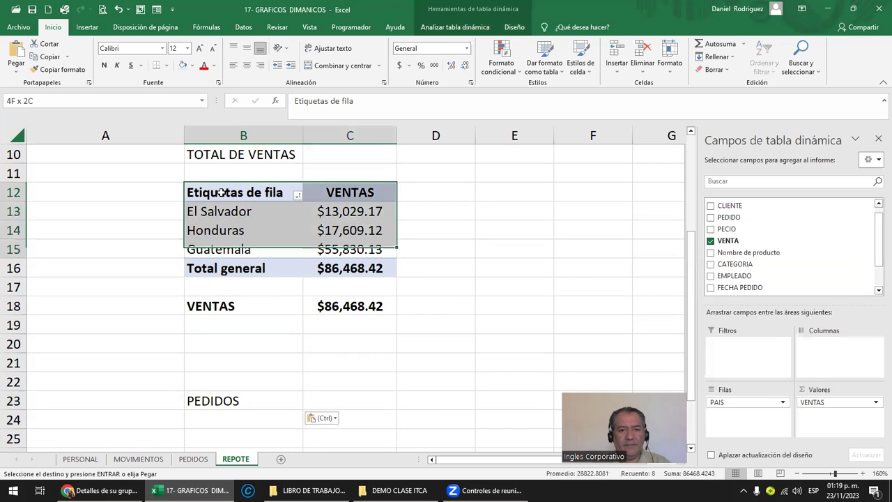
key("ctrl+c")
key("Down")
key("Down")
key("Down")
key("Down")
key("Down")
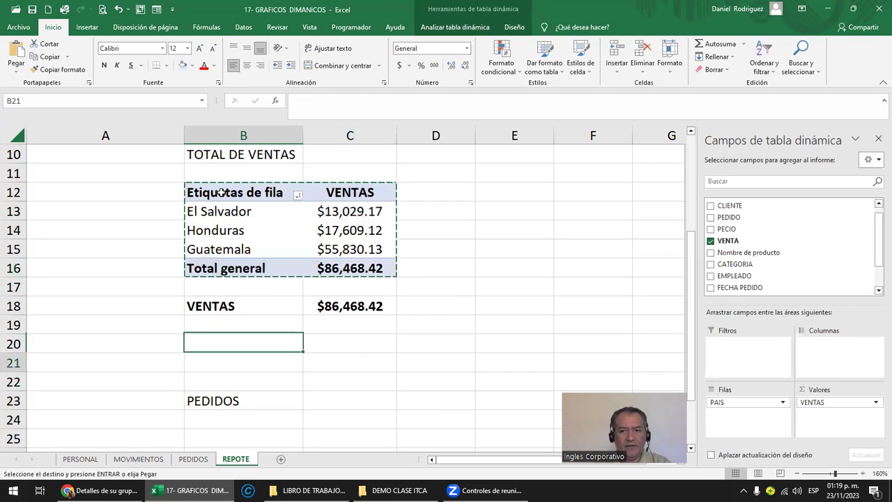
key("Down")
key("Down")
key("Down")
key("Up")
key("Up")
key("Up")
key("Up")
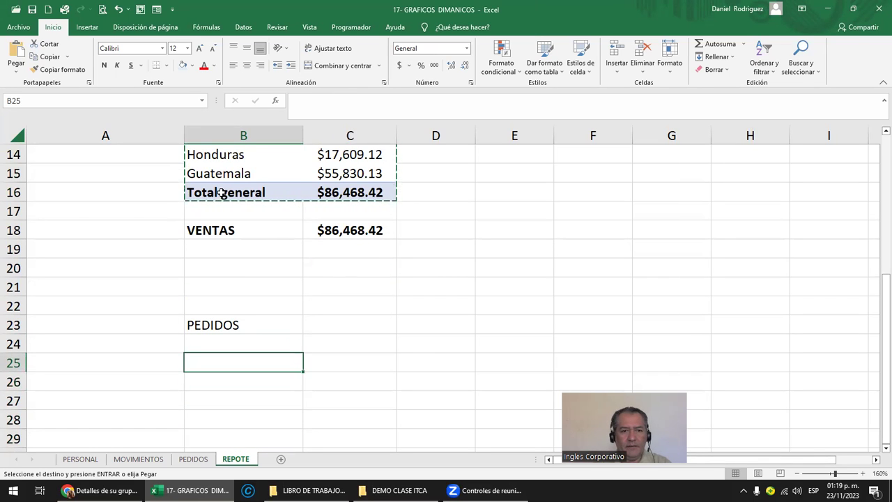
key("Return")
- Replace VENTA in the second pivot's values with a count of FECHA PEDIDO
scroll(361, 275, "down", 1)
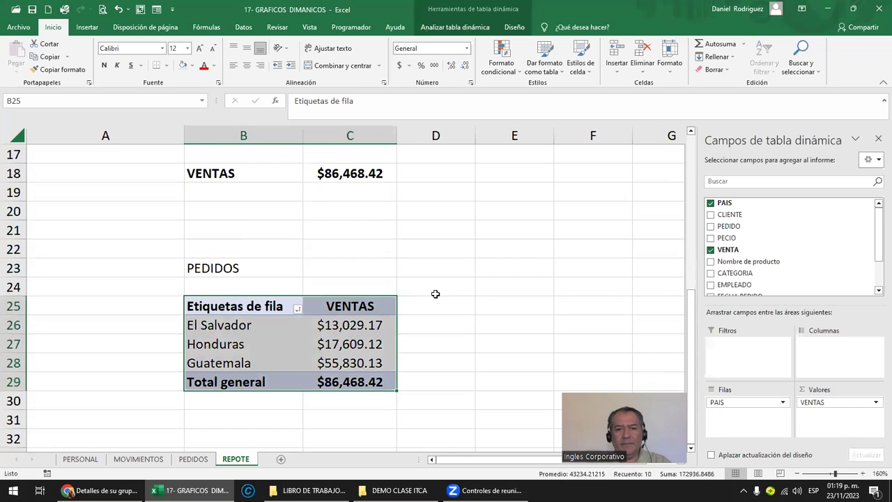
left_click(437, 291)
left_click(355, 309)
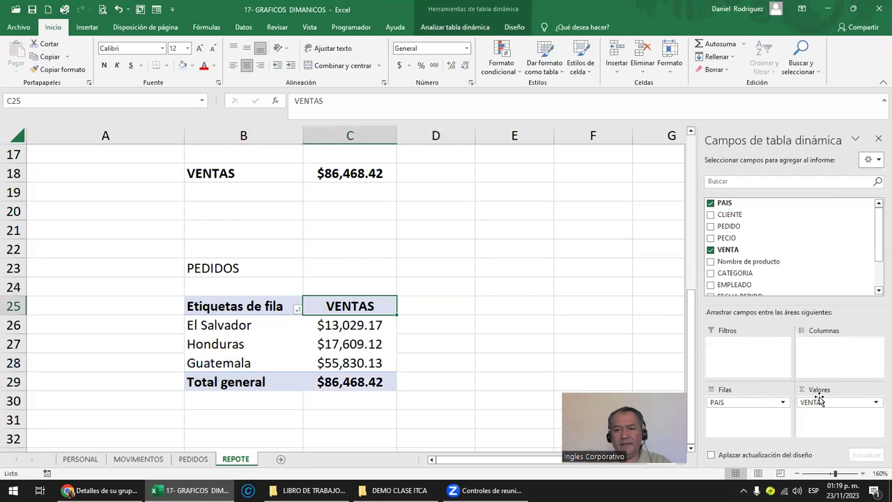
left_click_drag(809, 402, 802, 251)
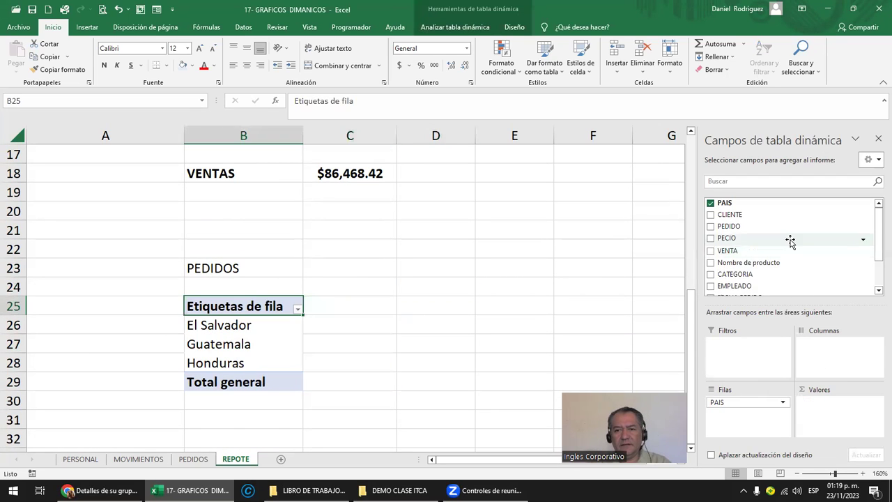
scroll(789, 239, "down", 2)
left_click_drag(748, 257, 821, 419)
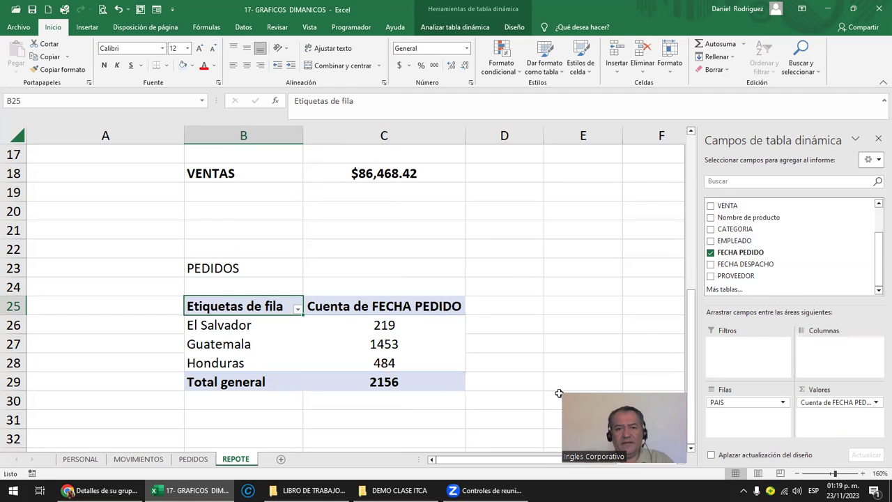
- Sort the countries by order count ascending
left_click(384, 324)
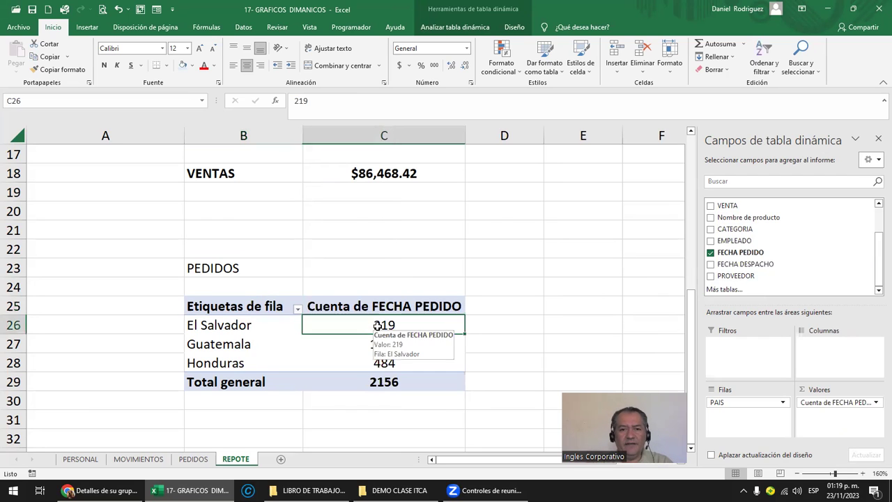
left_click(245, 30)
left_click(274, 47)
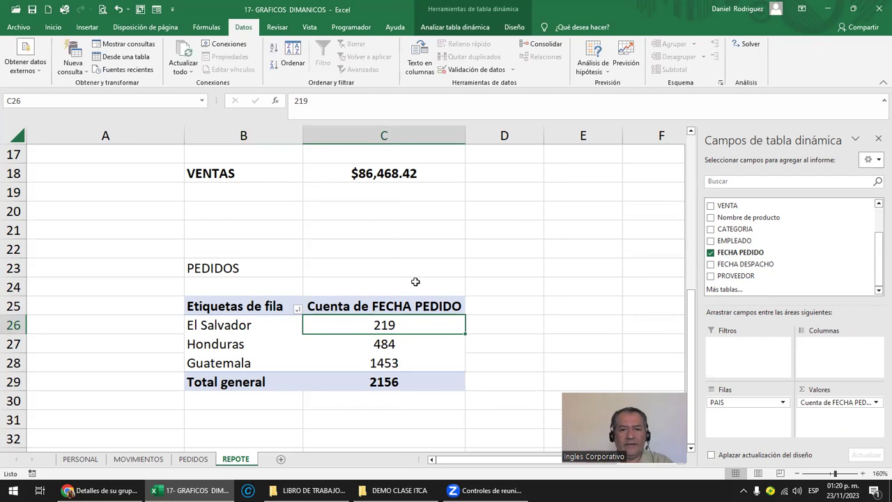
- Rename the count column to PEDIDOS
double_click(395, 305)
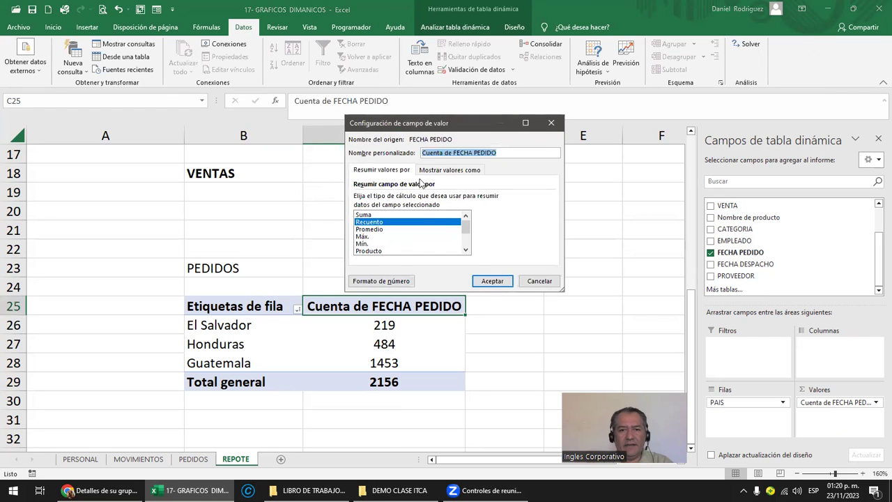
left_click(450, 152)
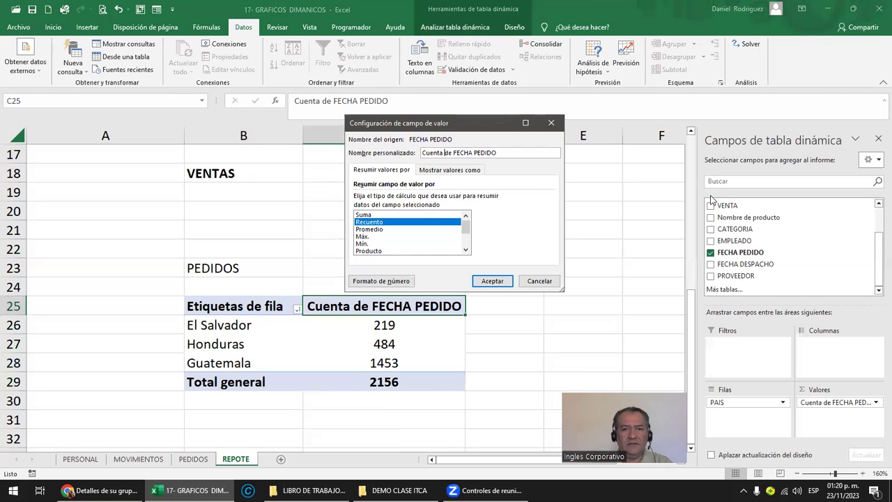
key("Delete")
key("Delete")
key("Delete")
key("Delete")
key("Delete")
key("Delete")
key("Delete")
key("Delete")
key("Delete")
key("Delete")
key("Delete")
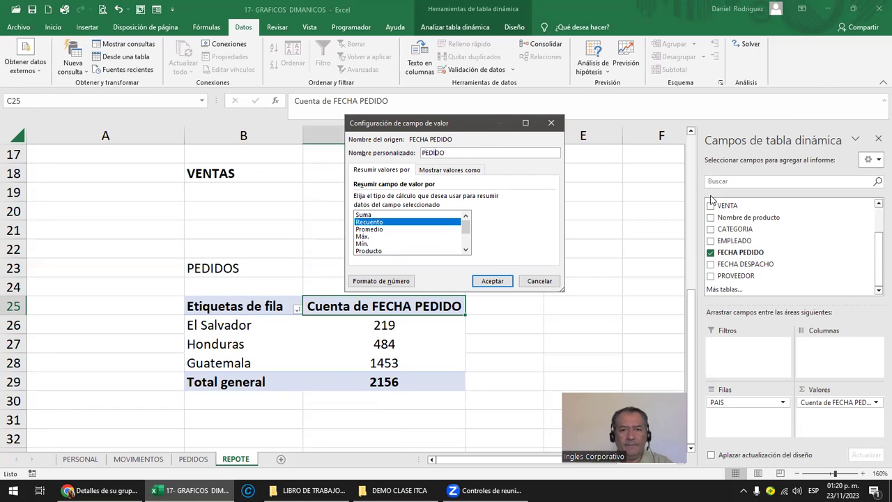
key("Return")
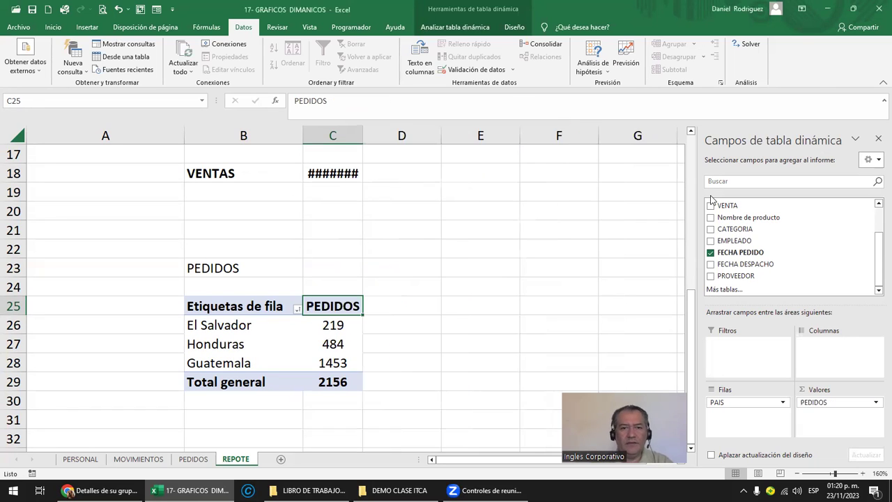
- Widen column C, type PEDIDOS in B32, and link C32 to the grand total with =C29
left_click_drag(363, 136, 423, 135)
scroll(323, 319, "down", 3)
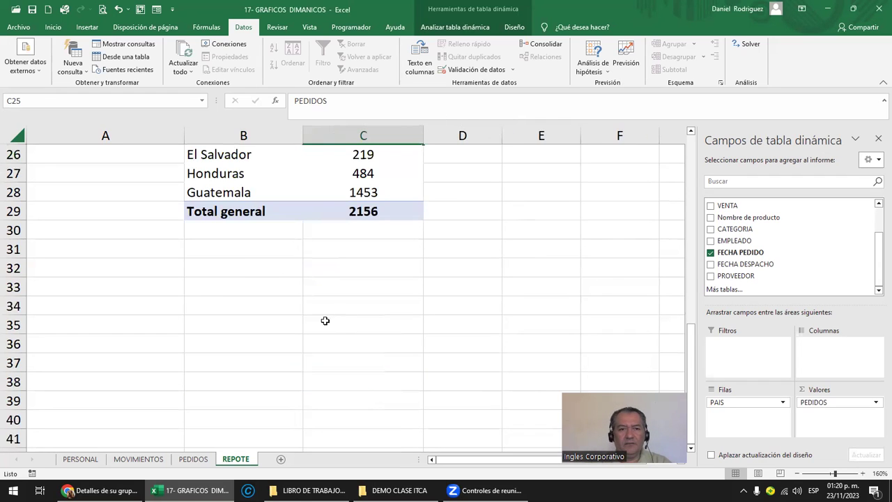
left_click(244, 272)
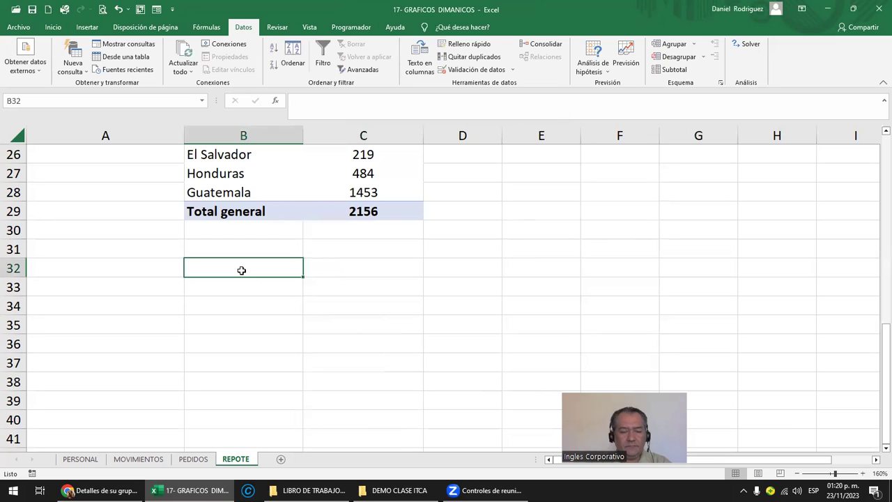
type("PEDIDOS")
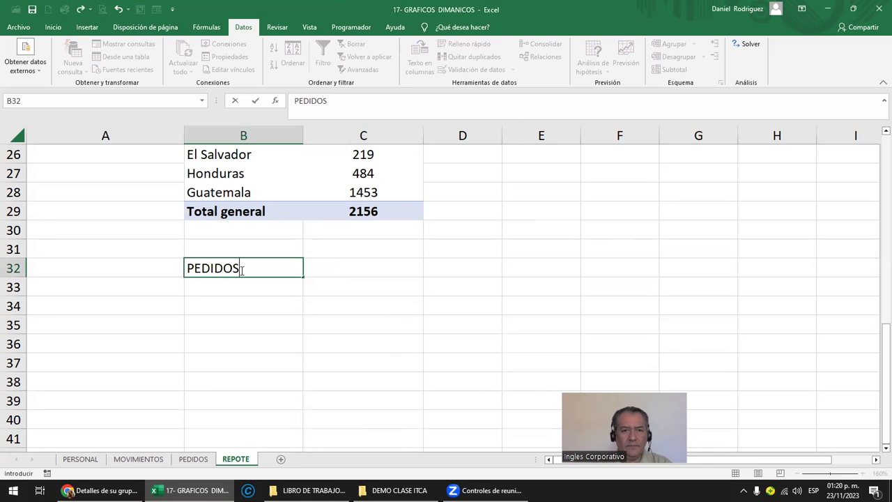
key("Return")
key("Up")
key("Right")
type("=")
key("Up")
key("Up")
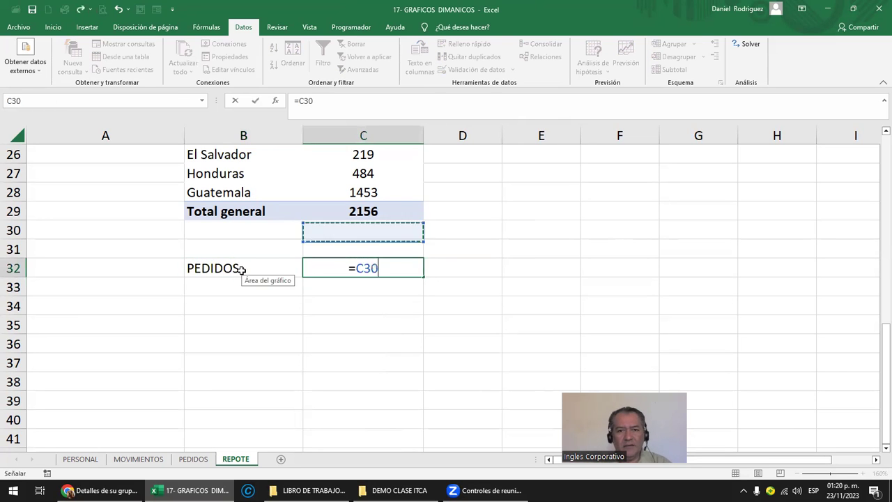
key("Up")
key("Return")
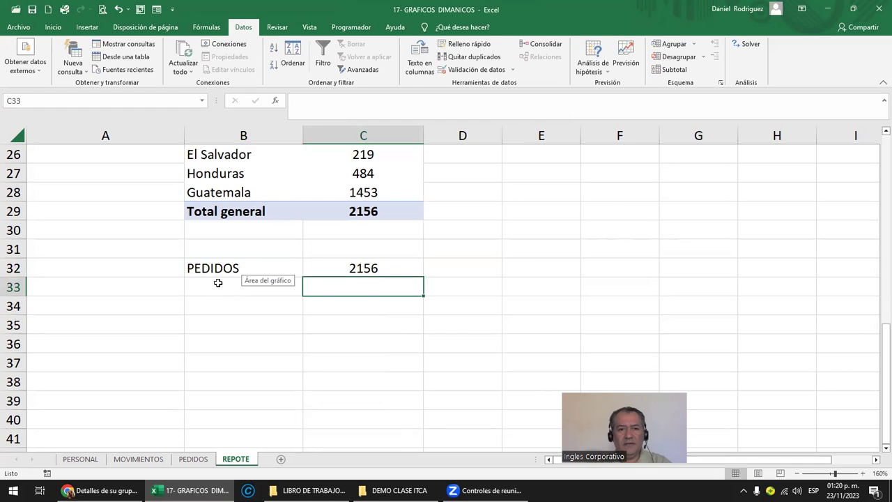
- Make the PEDIDOS label and total in B32:C32 bold
left_click(301, 274)
left_click_drag(301, 273, 323, 277)
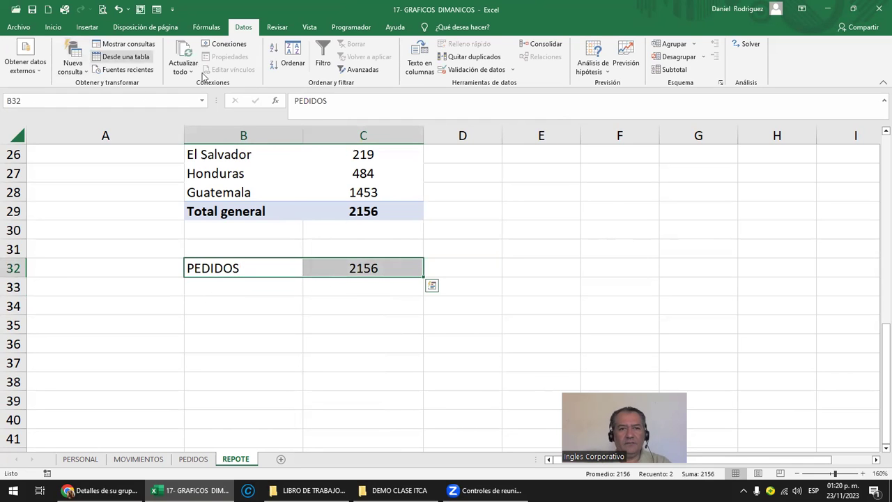
left_click(53, 27)
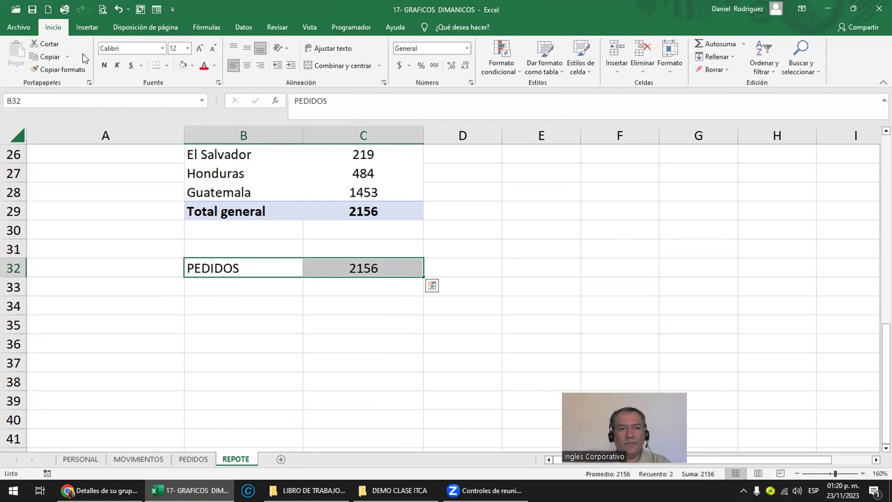
left_click(104, 65)
left_click(265, 246)
- Review the formulas in the VENTAS and PEDIDOS total cells
scroll(266, 246, "up", 2)
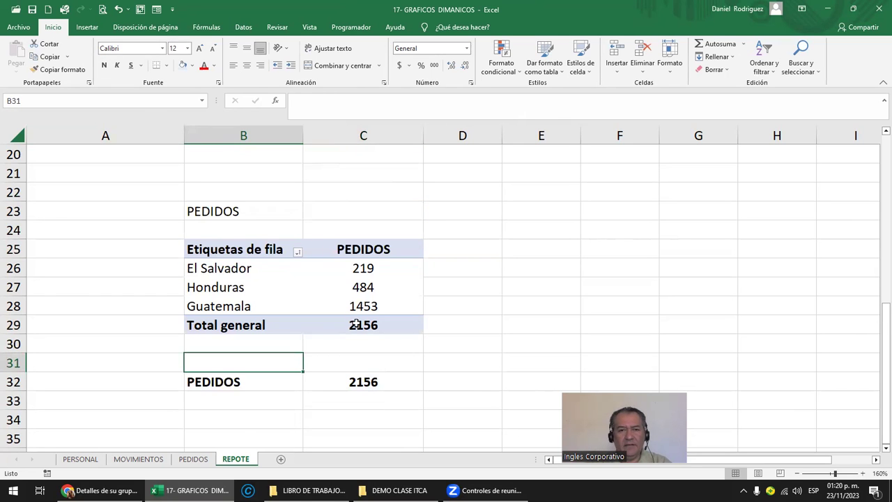
scroll(356, 325, "up", 3)
left_click(357, 287)
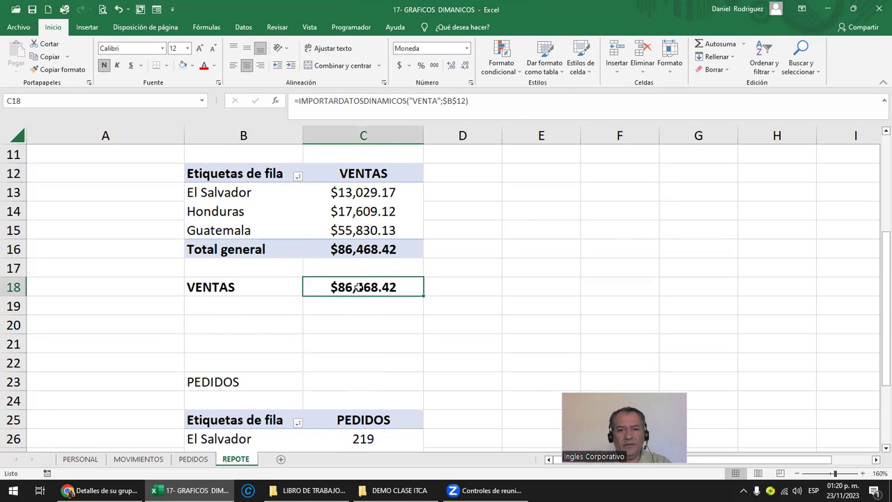
scroll(357, 287, "down", 2)
scroll(355, 282, "down", 1)
scroll(371, 315, "down", 1)
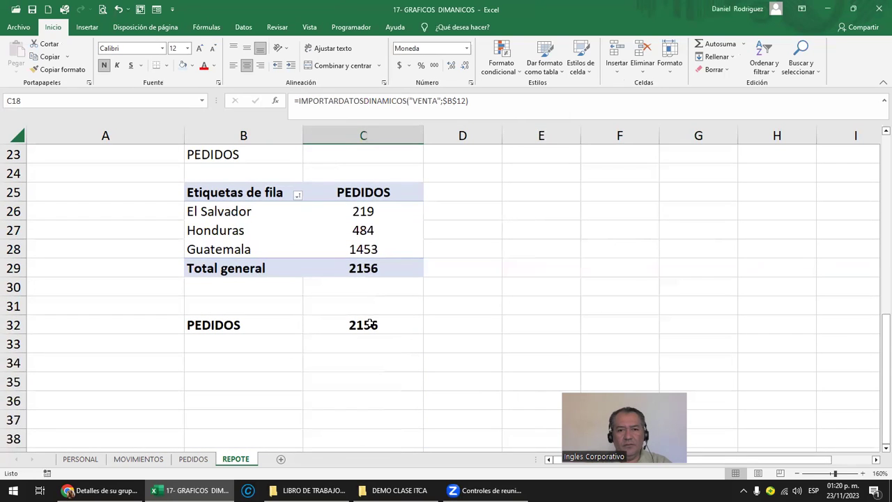
left_click(371, 325)
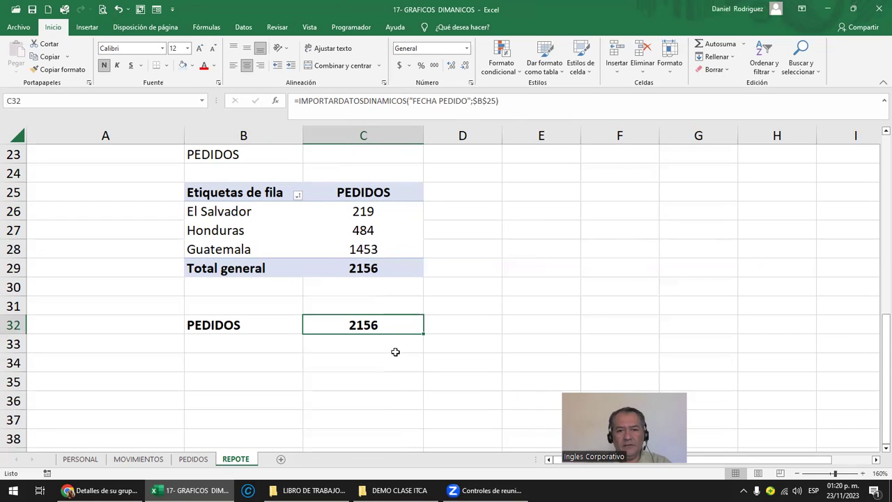
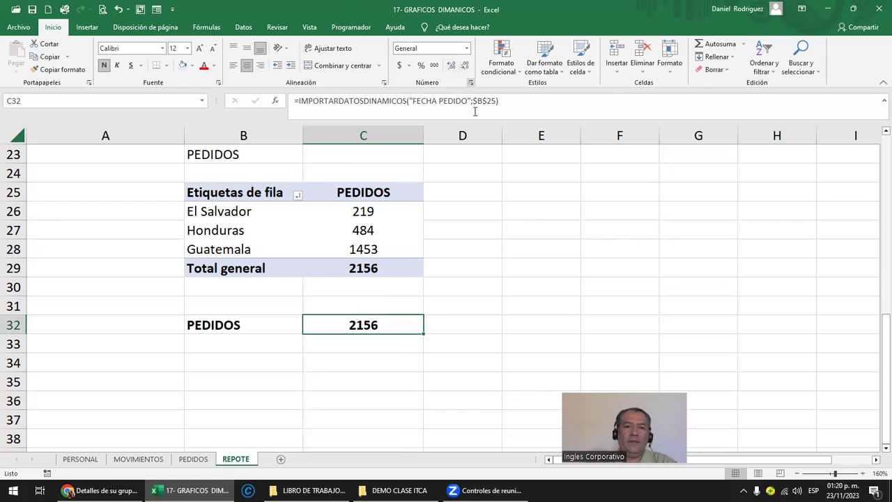
- Preview a plain number format for the PEDIDOS total, then cancel without changing it
left_click(466, 48)
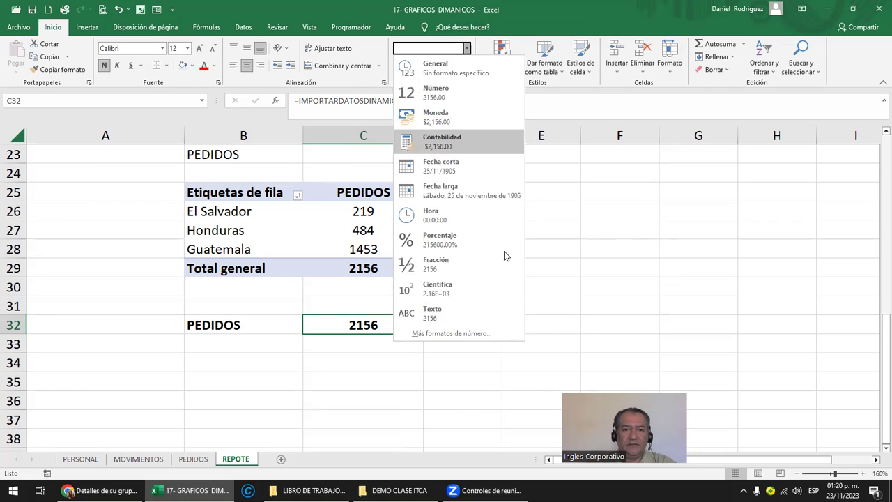
left_click(463, 334)
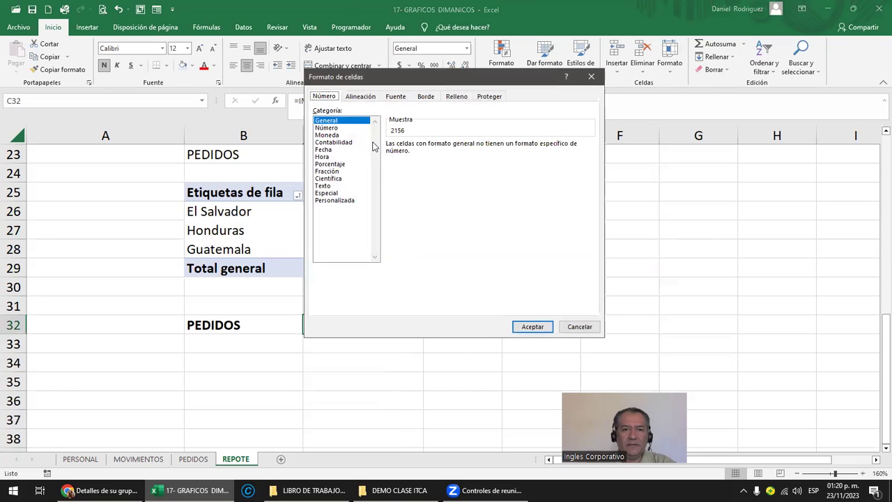
left_click(326, 128)
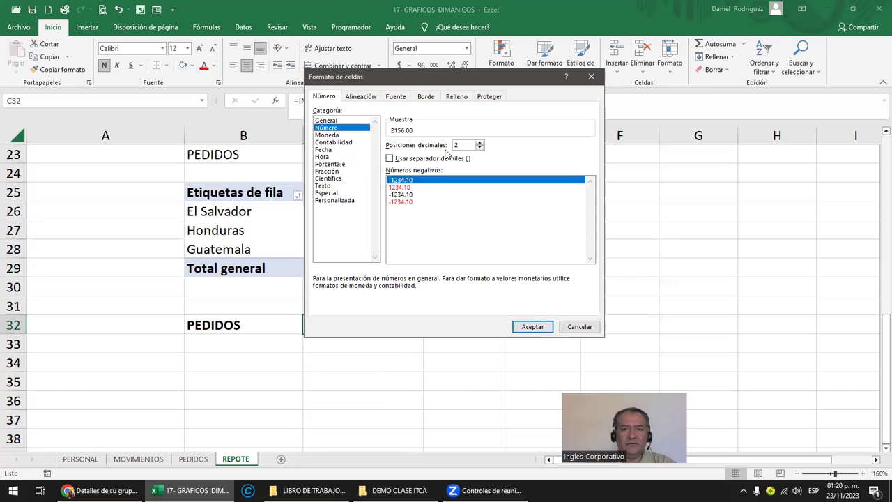
left_click(579, 326)
left_click(390, 366)
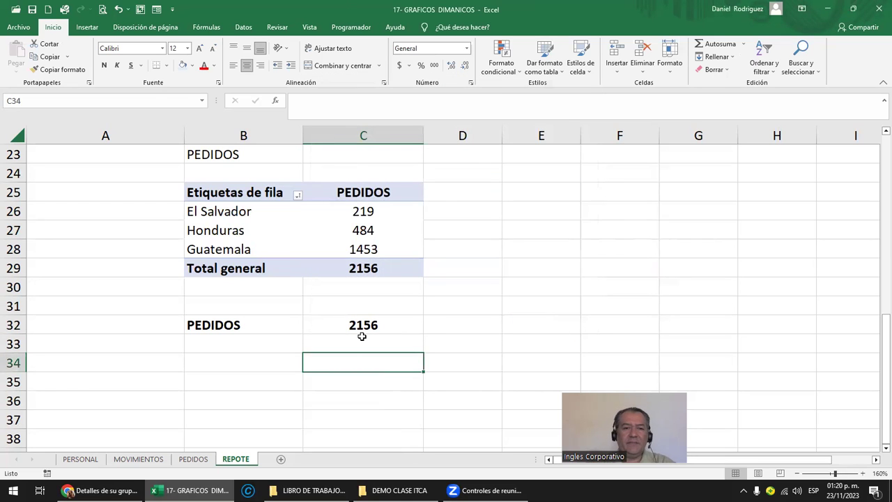
- Copy the CATEGORIAS MAS VENDIDAS heading from A6 into cell B36
scroll(361, 336, "up", 3)
scroll(361, 336, "up", 1)
scroll(362, 336, "up", 1)
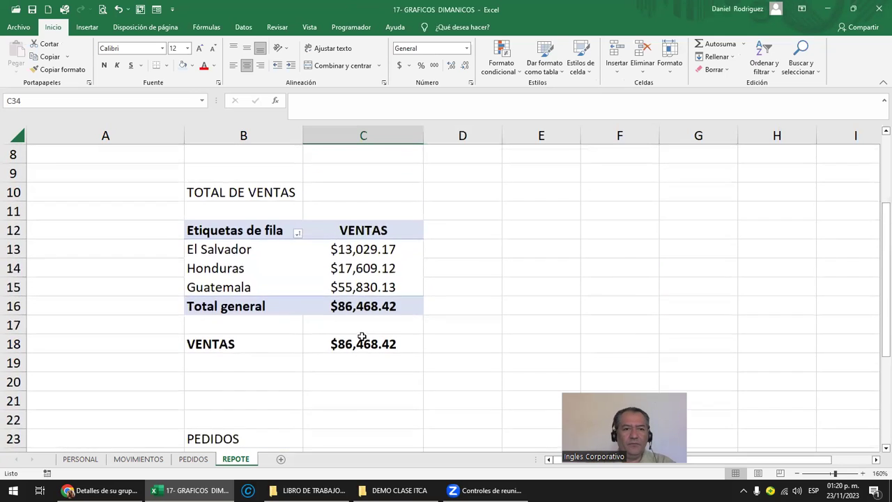
scroll(363, 335, "up", 2)
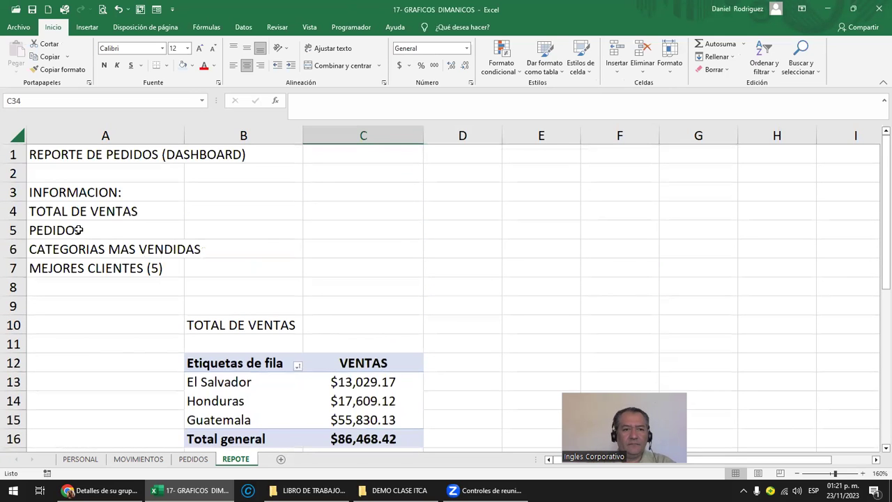
left_click(87, 252)
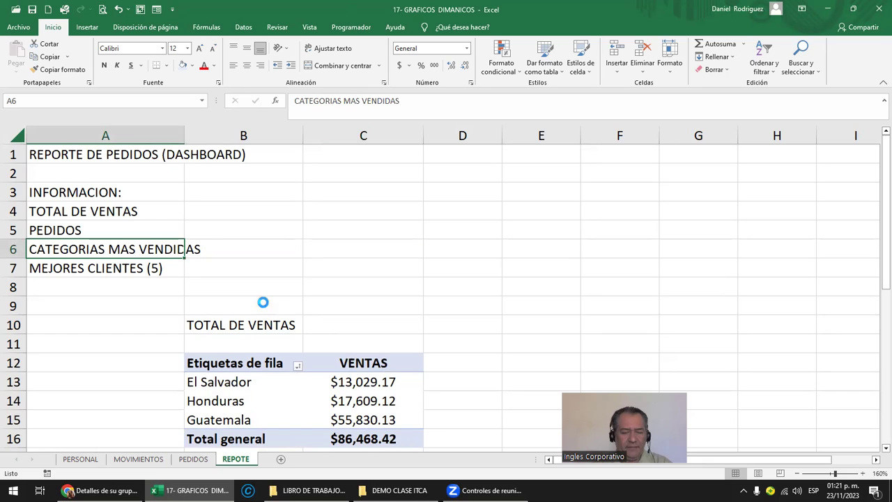
key("ctrl+c")
key("Down")
key("Down")
key("Down")
key("Down")
key("Down")
key("Down")
key("Down")
key("Down")
key("Down")
key("Down")
key("Down")
key("Down")
key("Down")
key("Down")
key("Down")
key("Down")
key("Down")
key("Right")
key("Right")
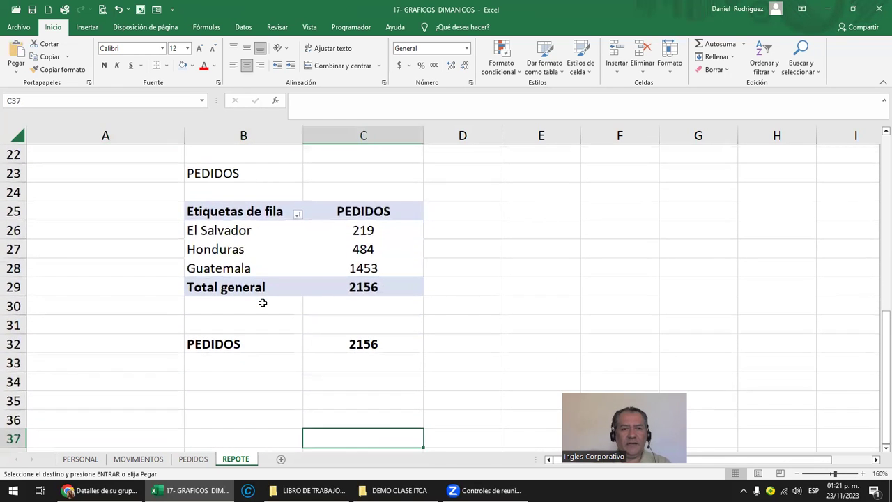
key("Up")
key("Left")
key("Return")
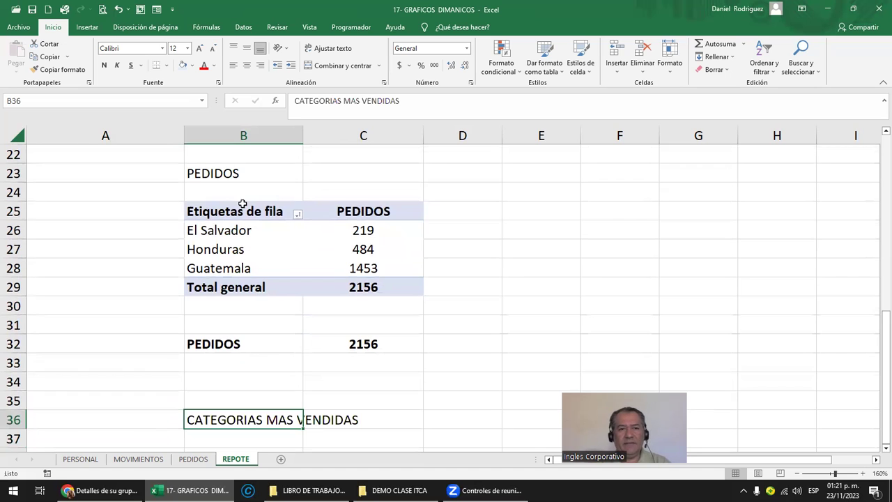
- Copy the PEDIDOS pivot table B25:C29 and paste it starting at B38
left_click(234, 211)
key("shift+Down")
key("shift+Down")
key("shift+Down")
key("shift+Down")
key("ctrl+c")
key("Down")
key("Down")
key("Down")
key("Down")
key("Down")
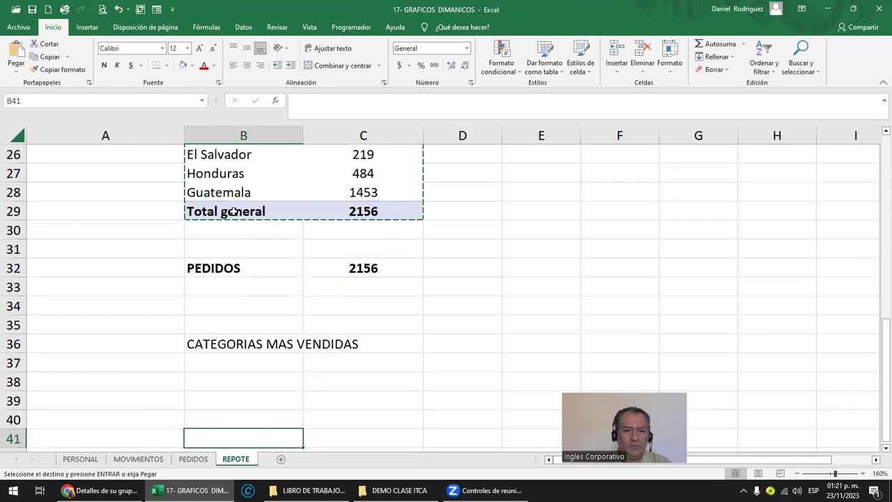
key("Down")
key("Down")
key("Up")
key("Up")
key("Up")
key("Up")
key("Up")
key("ctrl+v")
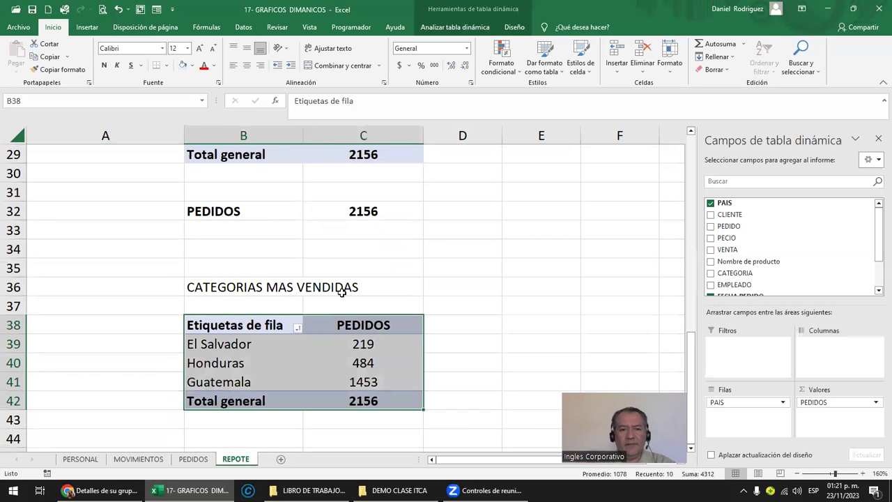
- Swap the copied pivot's fields to CATEGORIA rows and Suma de VENTA values, totalling 86468.4243
left_click(343, 328)
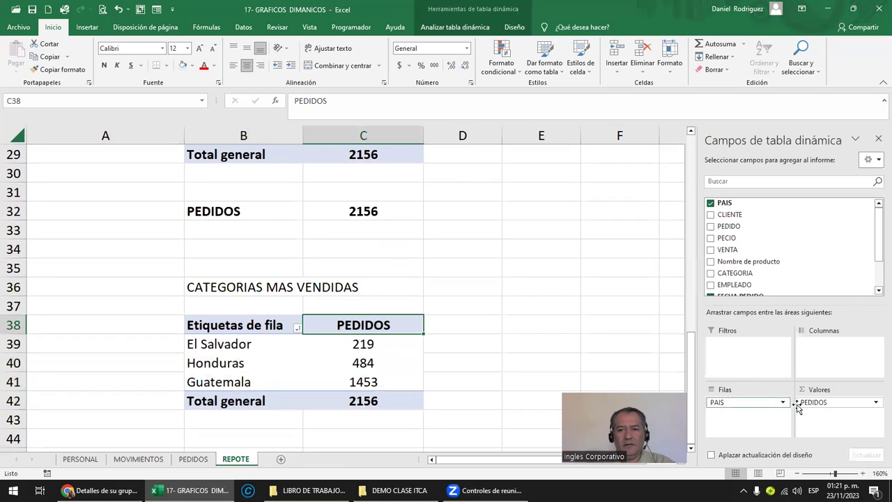
left_click_drag(812, 402, 827, 256)
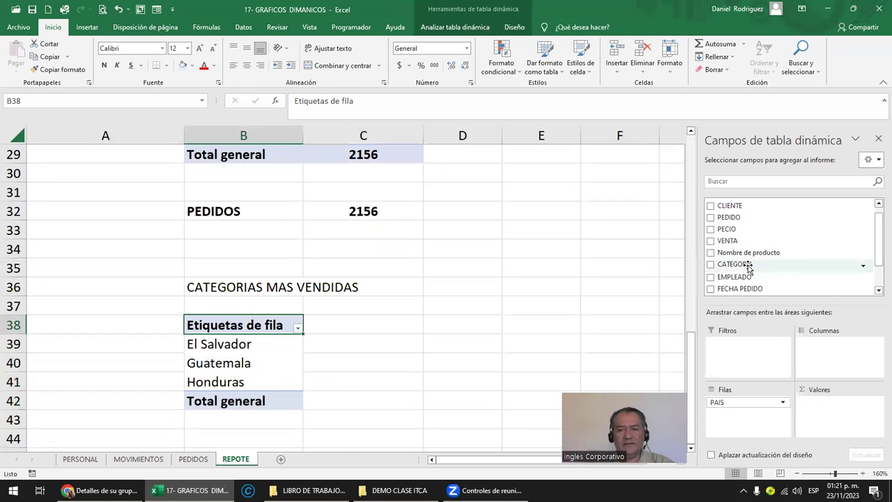
mouse_move(747, 268)
left_mouse_down()
mouse_move(746, 414)
mouse_move(782, 266)
left_mouse_up()
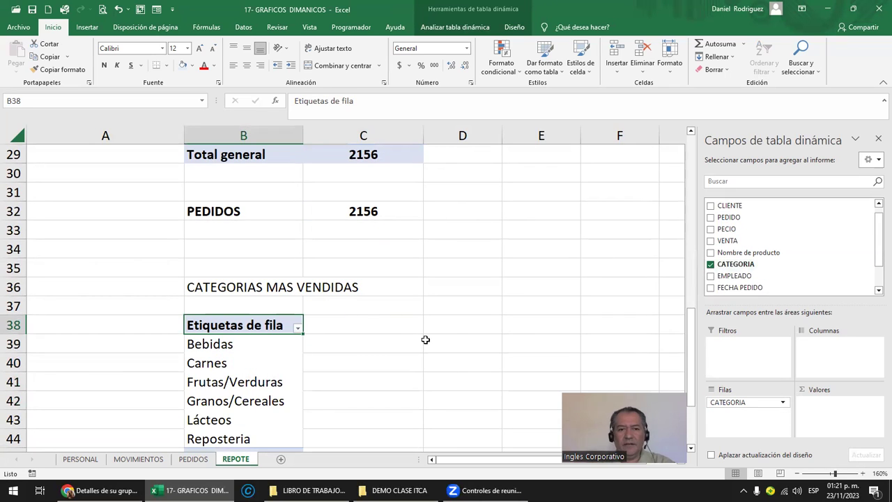
mouse_move(728, 240)
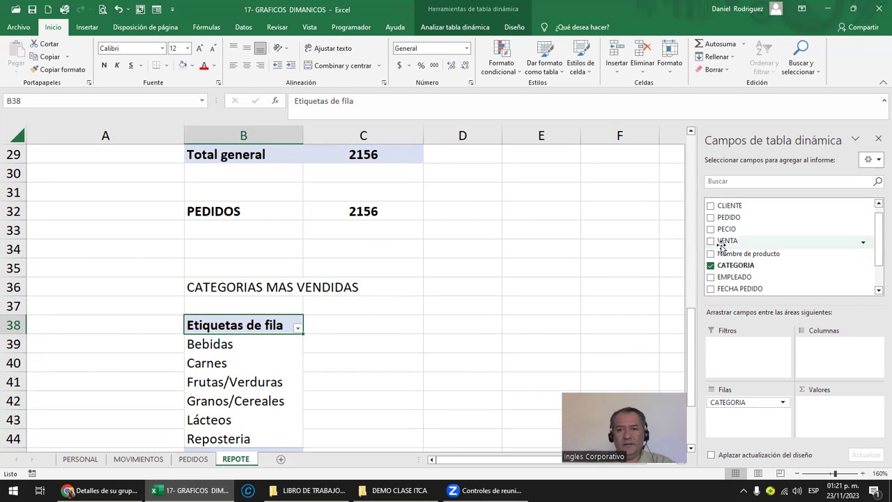
left_click_drag(724, 244, 821, 418)
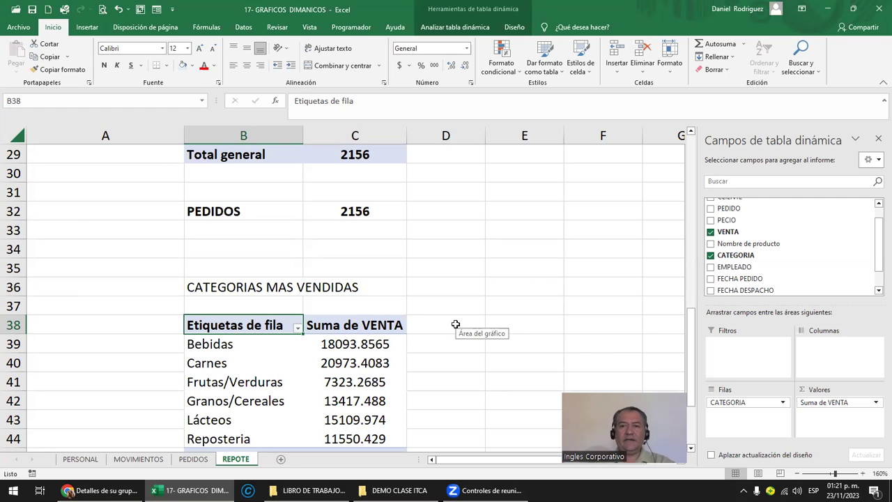
scroll(491, 325, "down", 1)
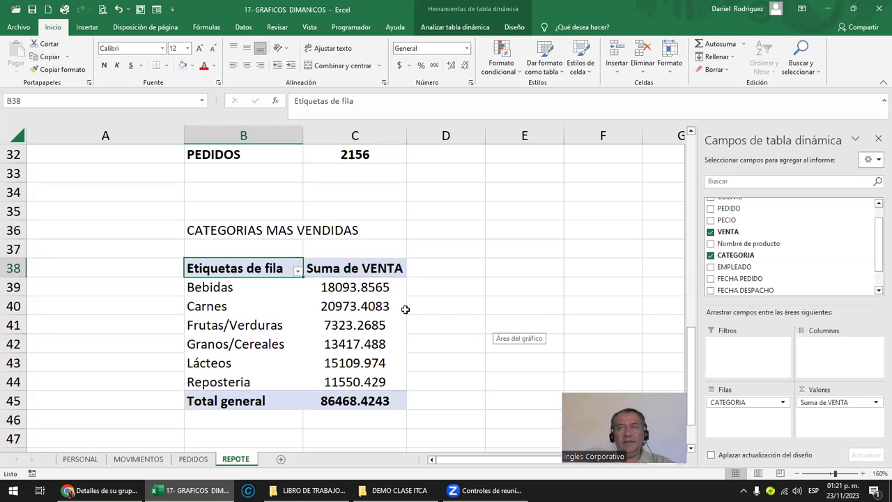
left_click(346, 288)
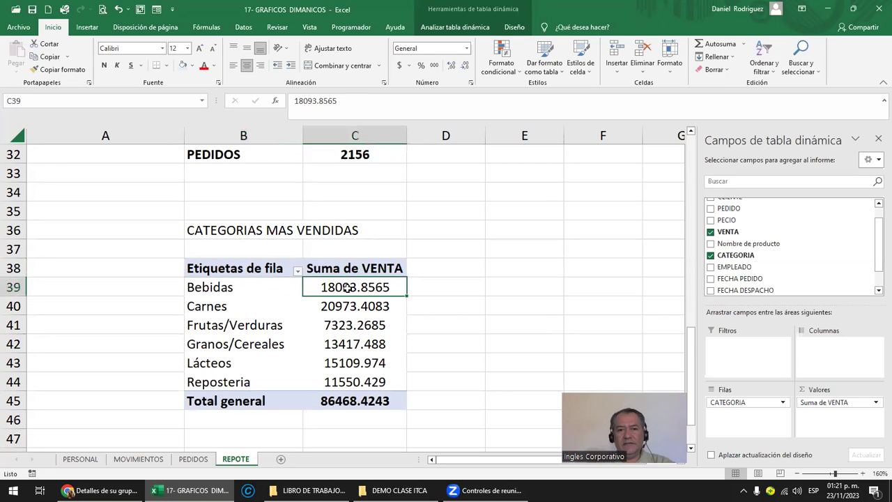
- Sort the categories ascending by sales and give Suma de VENTA the Currency format, totalling $86,468.42
left_click(243, 27)
left_click(274, 52)
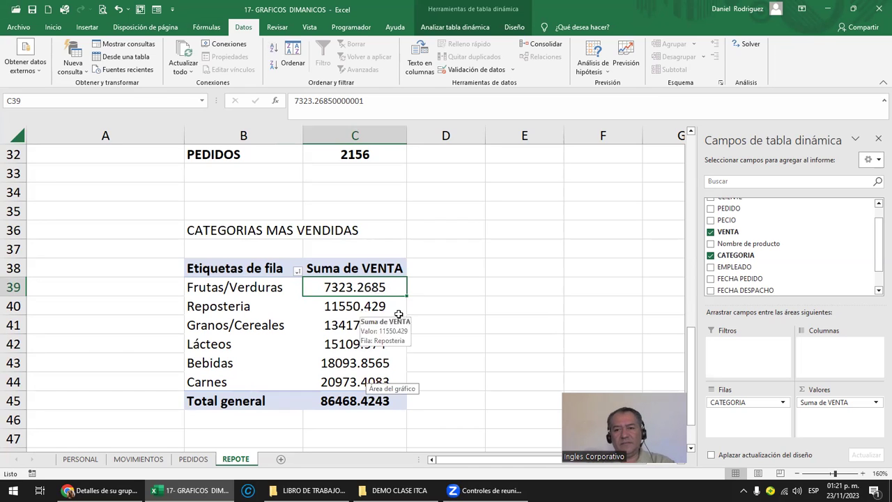
left_click(845, 404)
left_click(823, 392)
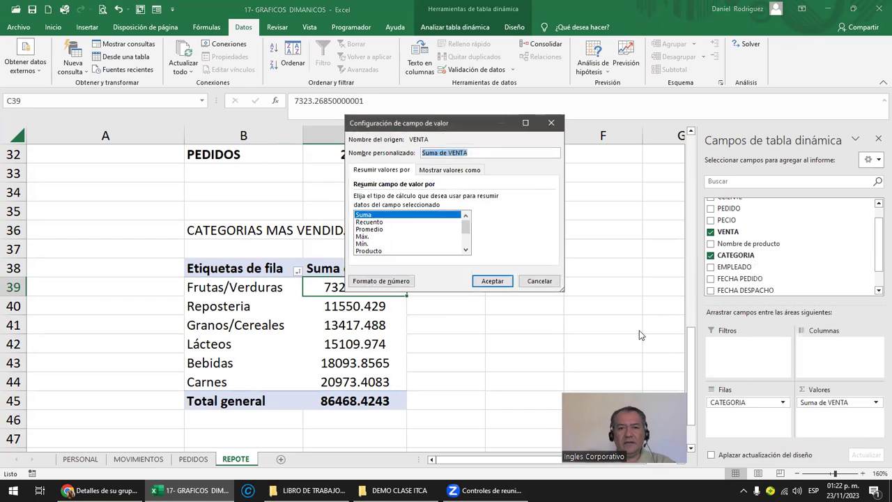
left_click(385, 284)
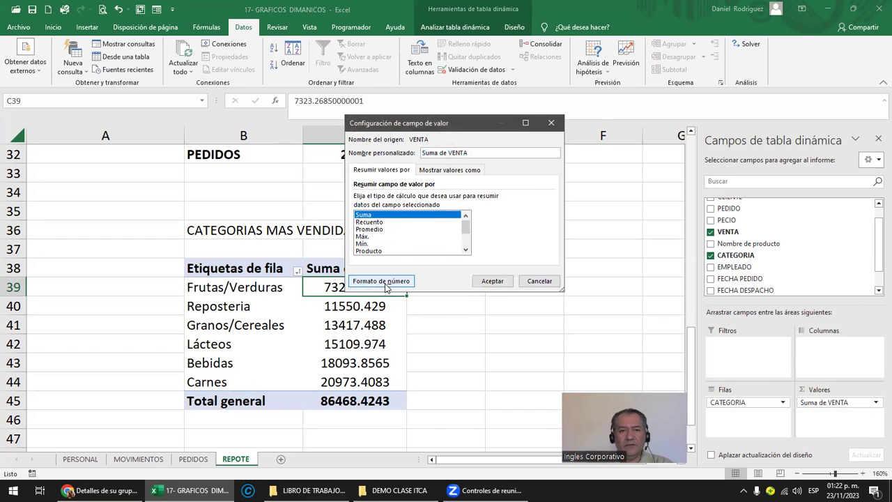
left_click(335, 135)
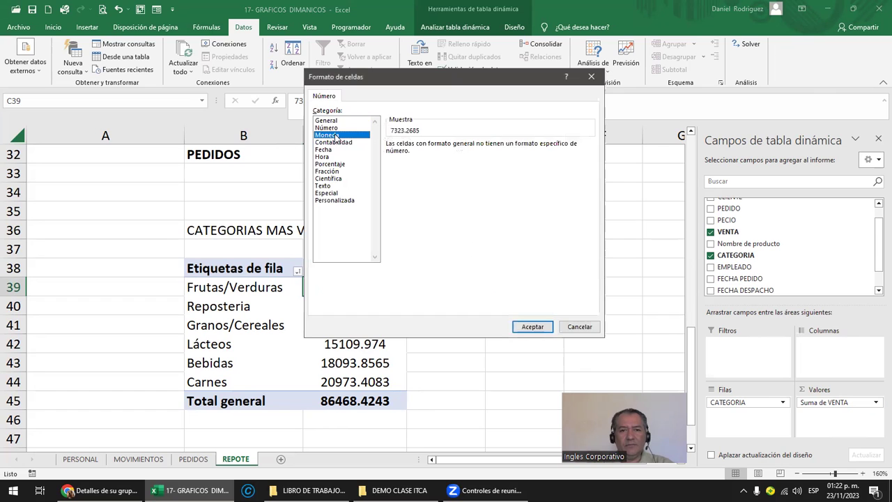
left_click(533, 326)
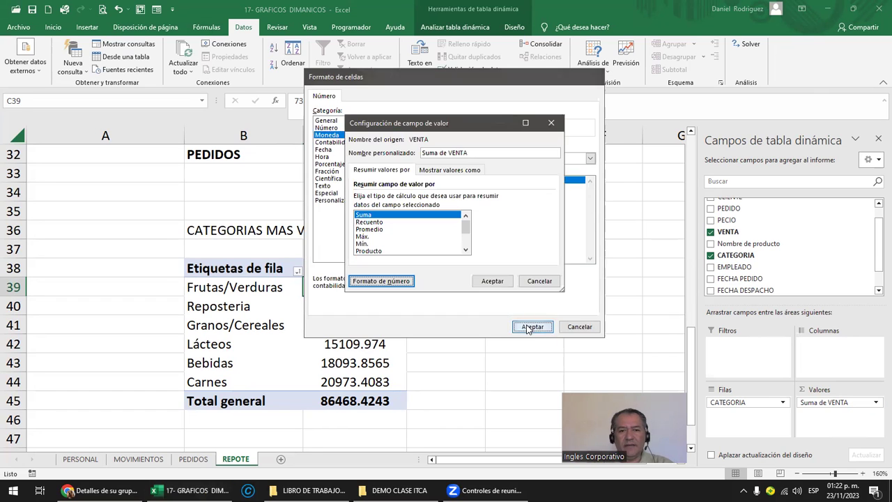
left_click(492, 280)
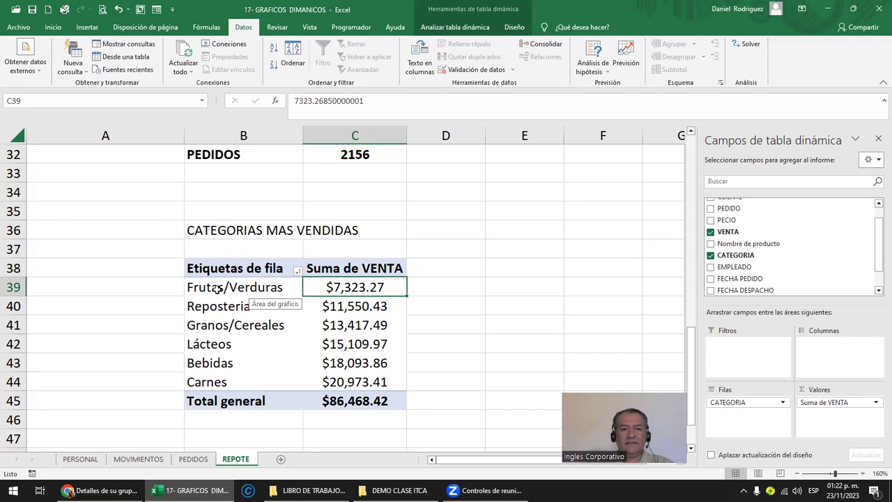
left_click_drag(218, 289, 209, 385)
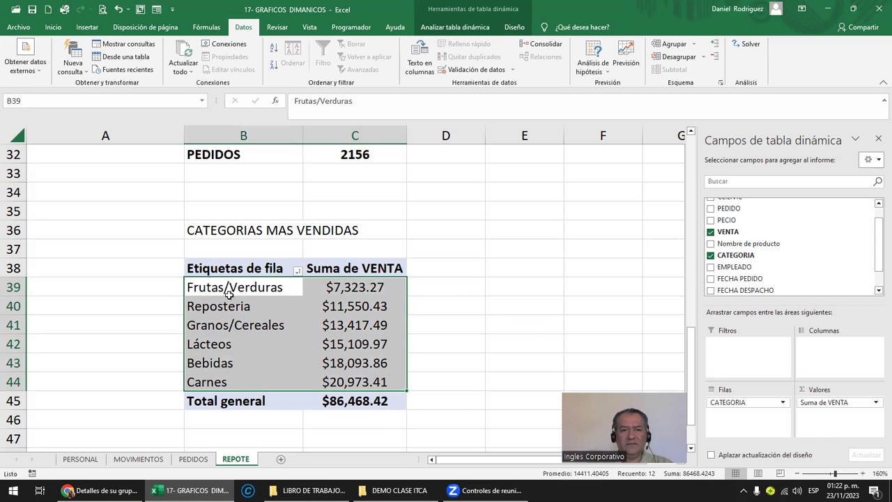
- Check the CATEGORIAS MAS VENDIDAS label in A6, then return to the category pivot
left_click(524, 279)
scroll(383, 268, "up", 4)
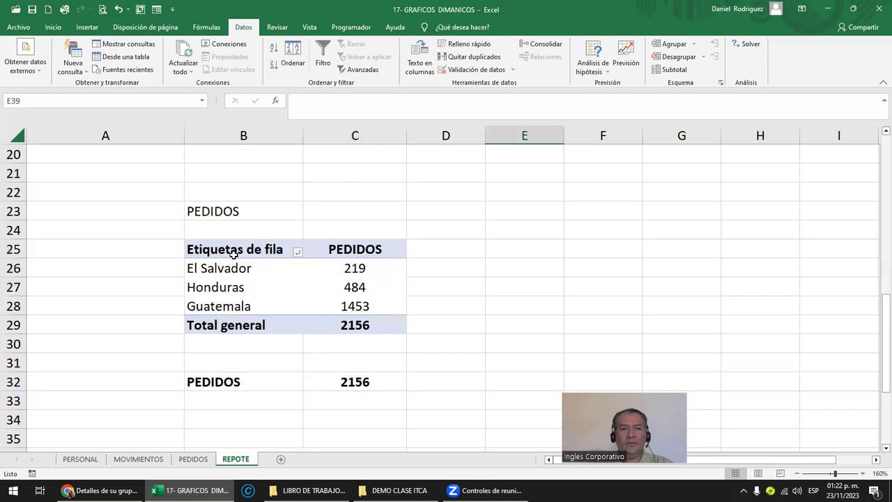
scroll(235, 255, "up", 6)
left_click(109, 229)
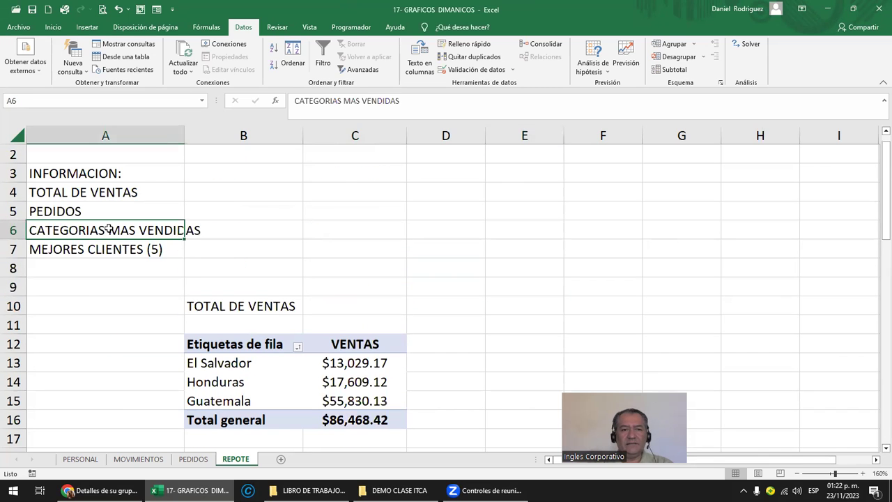
scroll(173, 291, "down", 3)
scroll(175, 293, "down", 4)
scroll(180, 349, "down", 1)
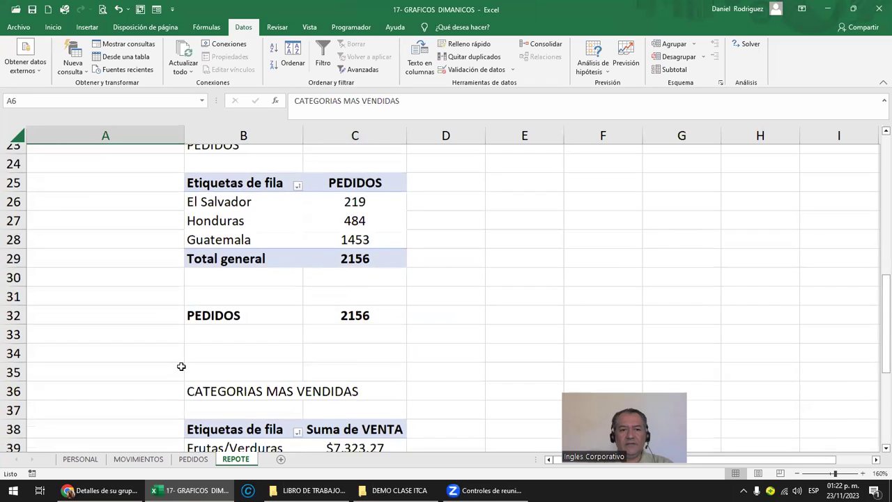
scroll(201, 360, "down", 3)
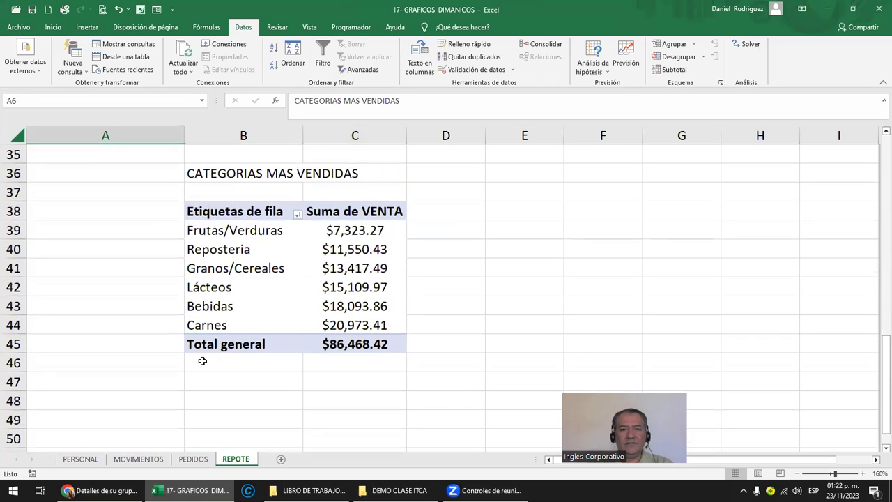
- Filter the category pivot to the top 3 categories by sales
left_click(298, 216)
mouse_move(193, 294)
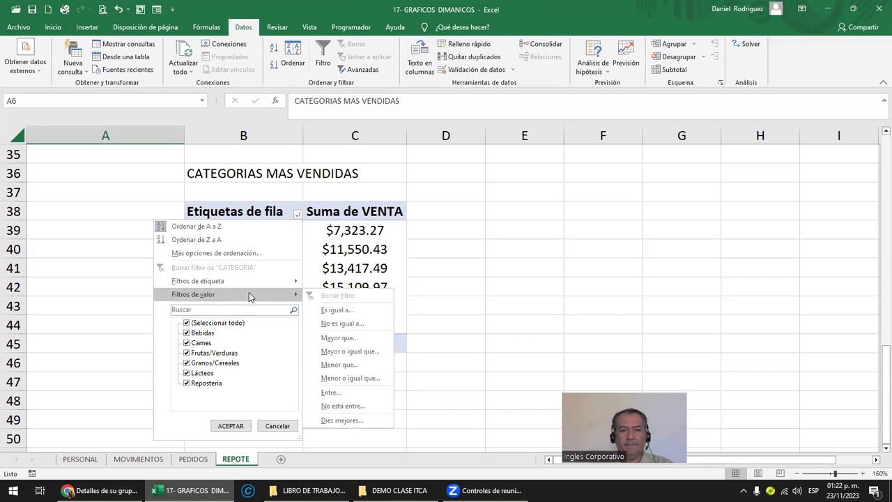
left_click(341, 420)
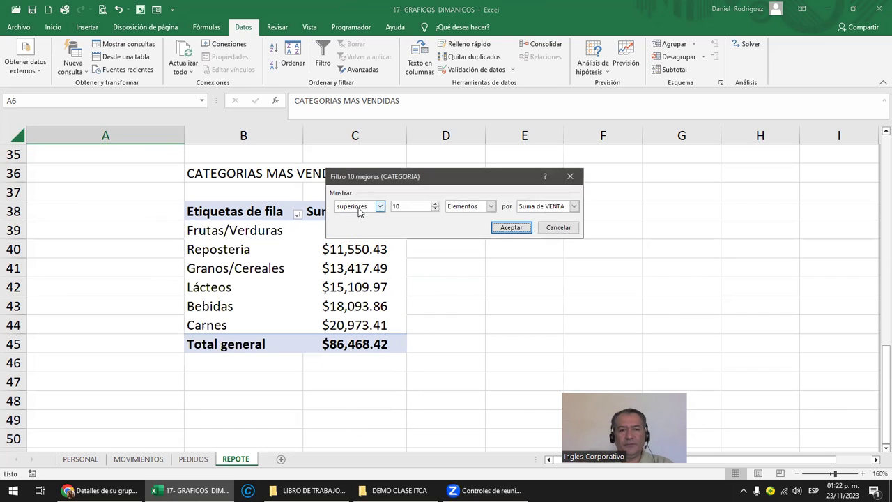
double_click(404, 206)
type("3")
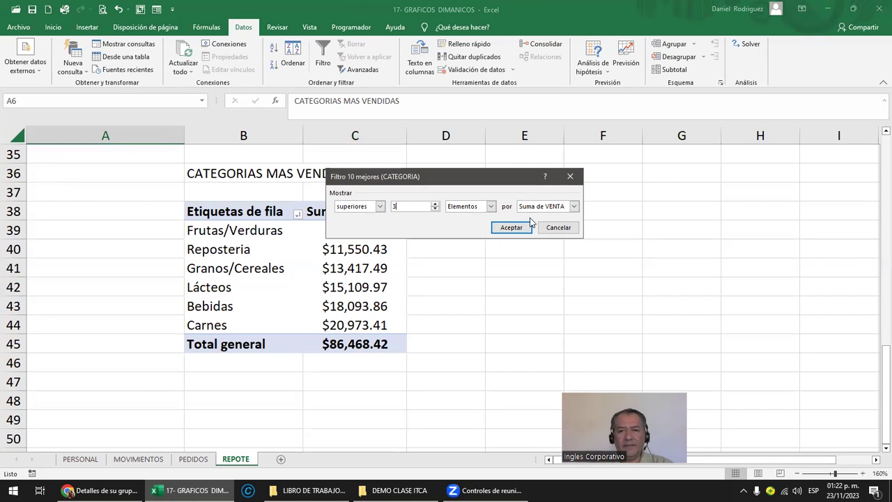
left_click(515, 227)
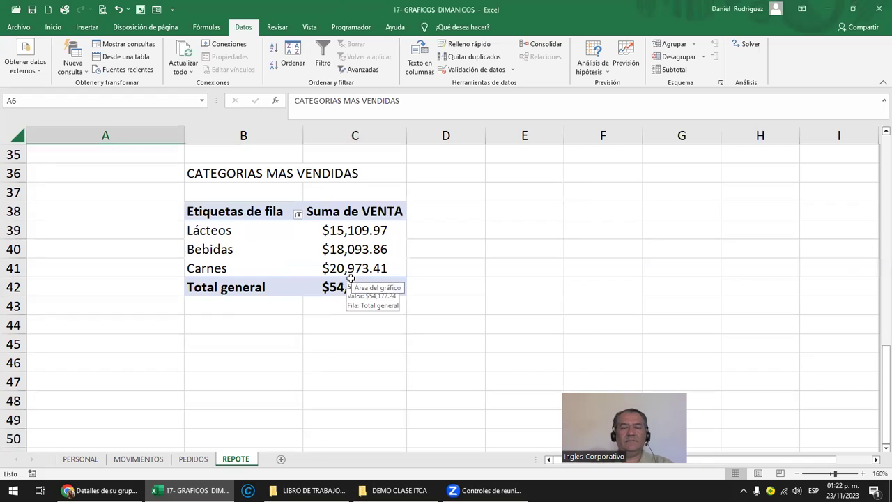
- Clear the CATEGORIA filter so all six categories show again
left_click(298, 215)
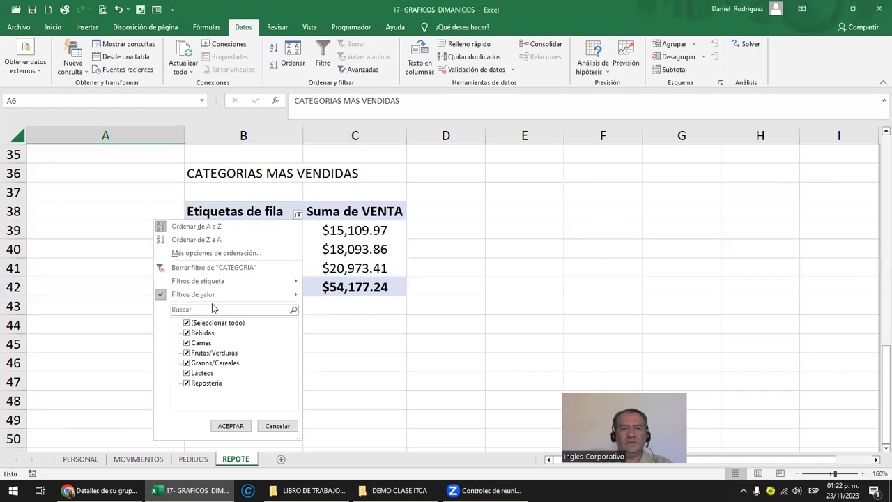
left_click(188, 268)
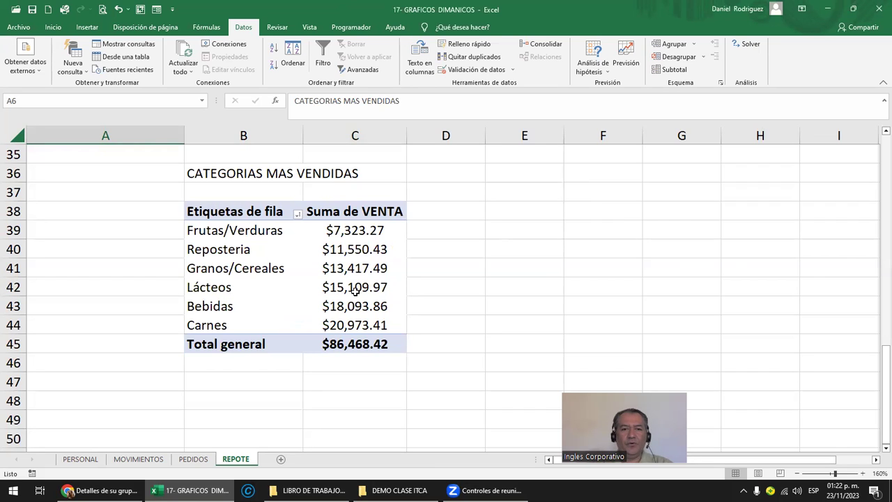
left_click_drag(209, 289, 329, 319)
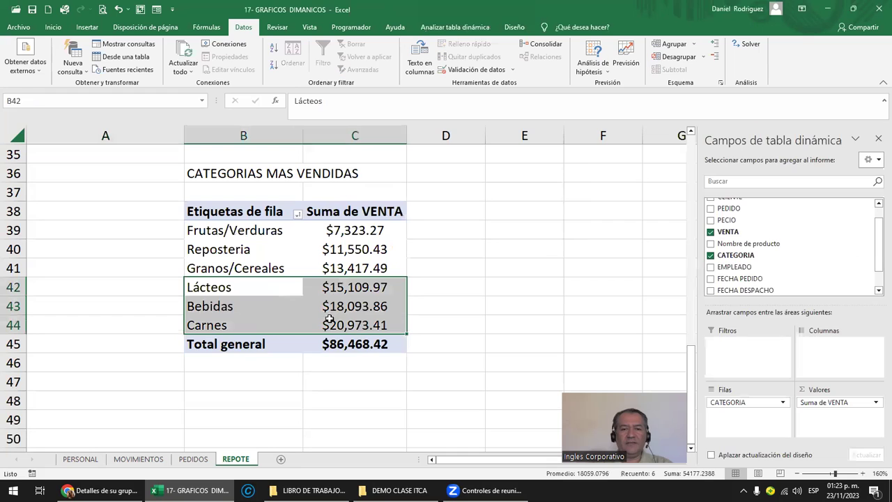
- Try sorting the category pivot Z-A, then by sales descending, ending ascending by sales
left_click(252, 232)
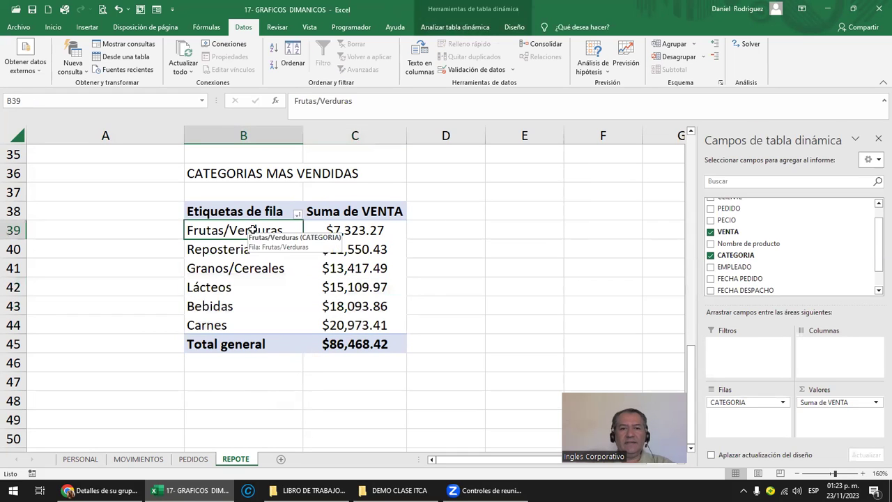
left_click(272, 65)
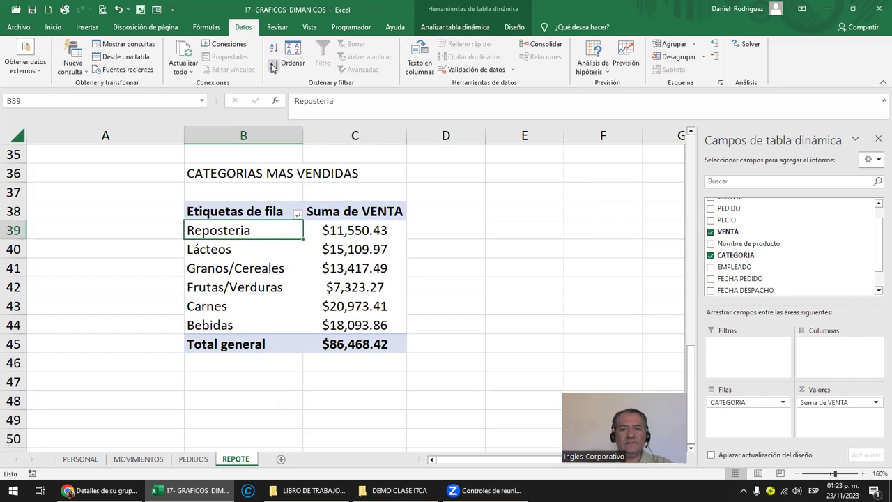
left_click(350, 228)
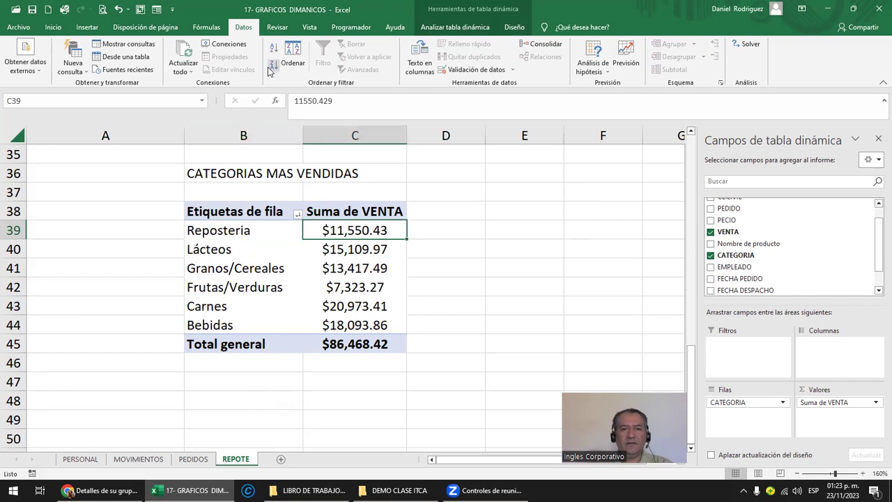
left_click(274, 67)
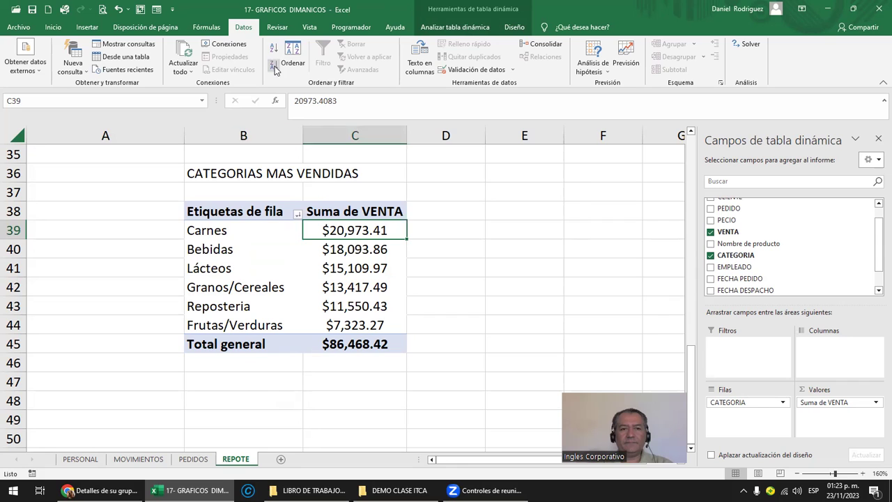
left_click_drag(212, 231, 336, 261)
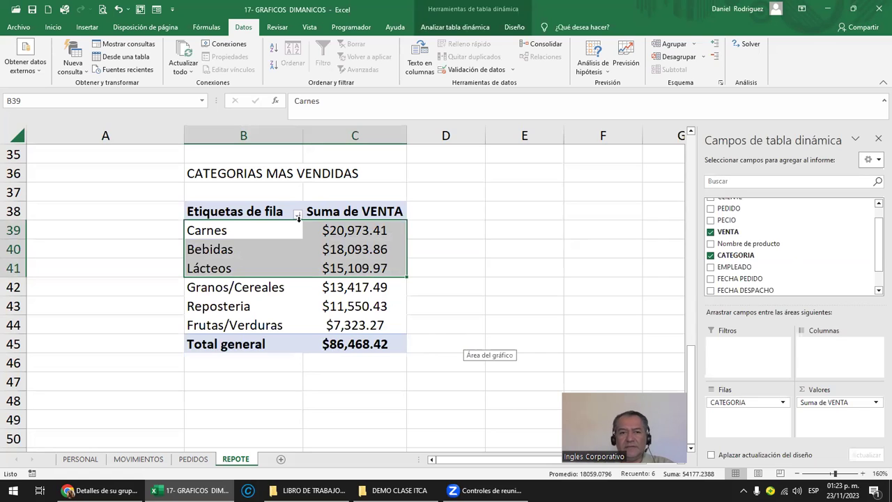
left_click(366, 230)
left_click(272, 50)
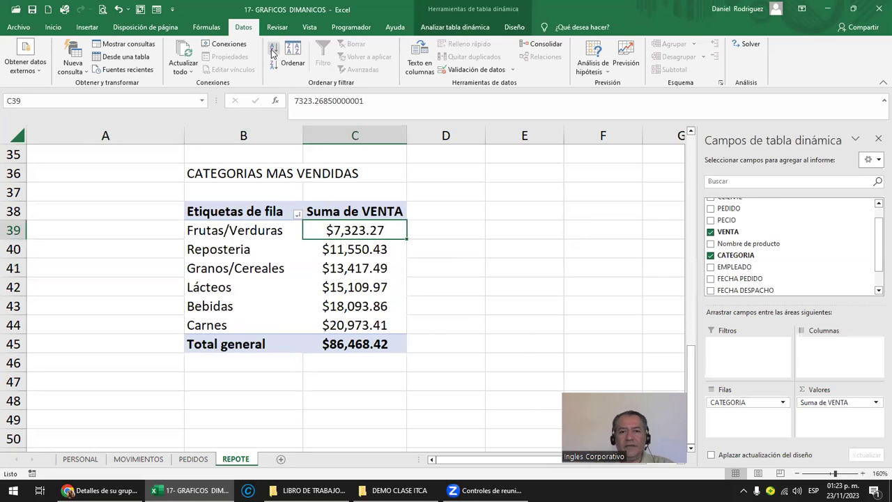
- Edit A6 to read CATEGORIAS MAS VENDIDAS (3)
scroll(110, 202, "up", 2)
scroll(128, 204, "up", 7)
scroll(126, 199, "up", 3)
left_click(108, 251)
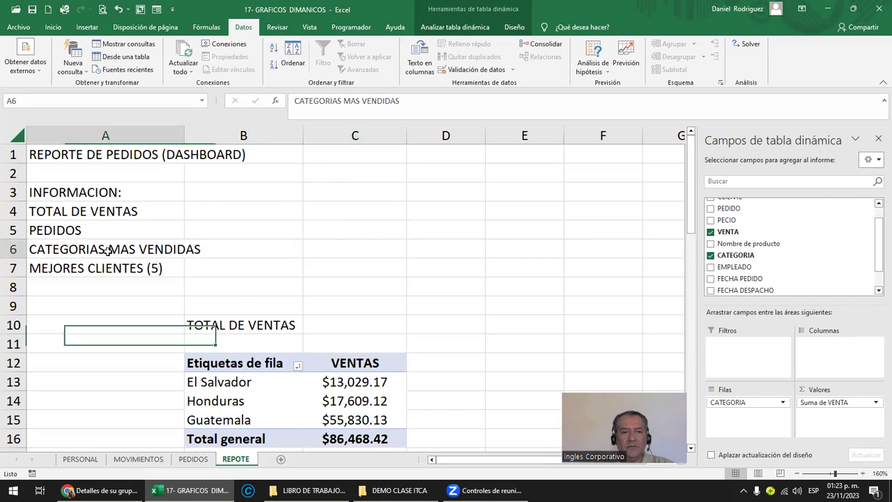
key("F2")
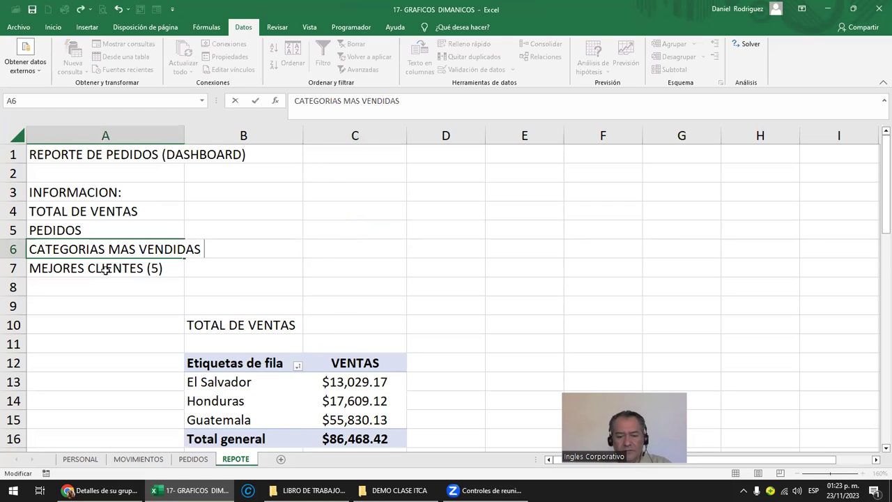
type("(3")
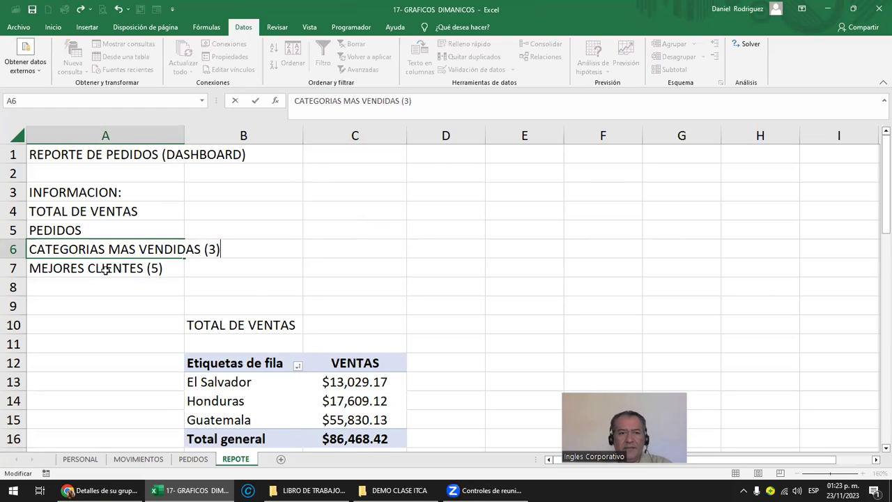
key("Return")
- Start editing the CATEGORIAS MAS VENDIDAS heading in B36
scroll(146, 357, "down", 1)
scroll(223, 359, "down", 6)
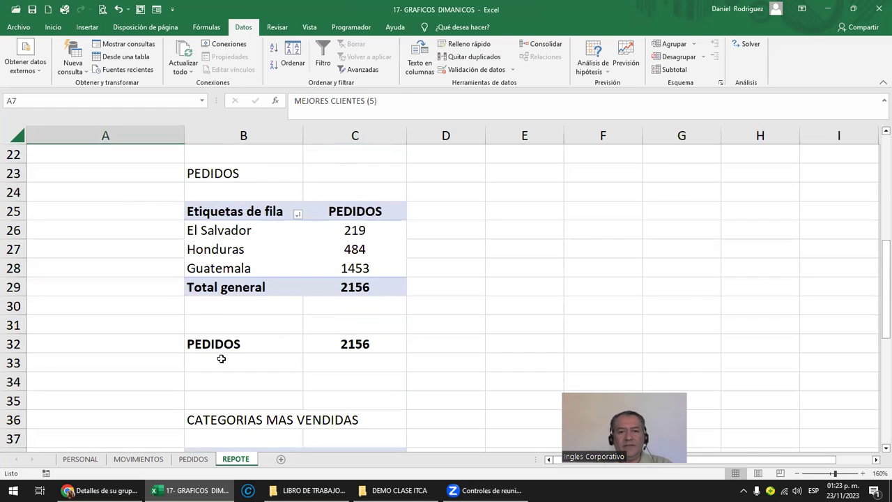
scroll(181, 342, "down", 2)
left_click(260, 307)
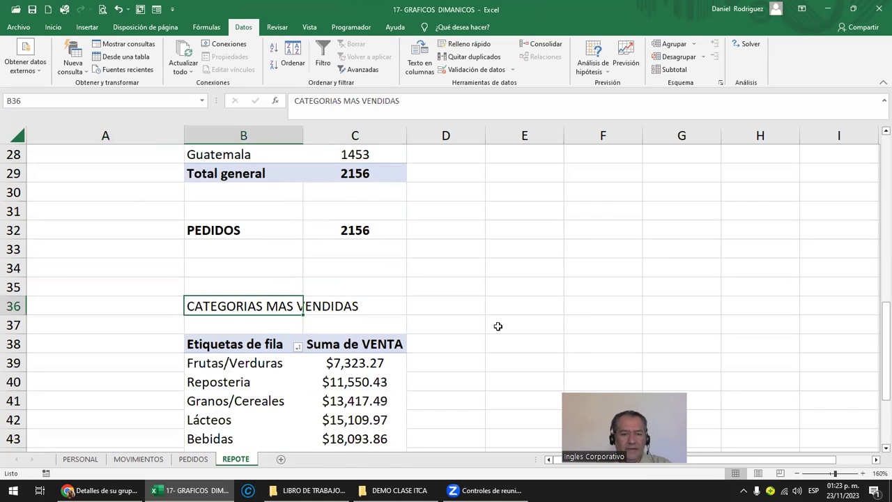
key("F2")
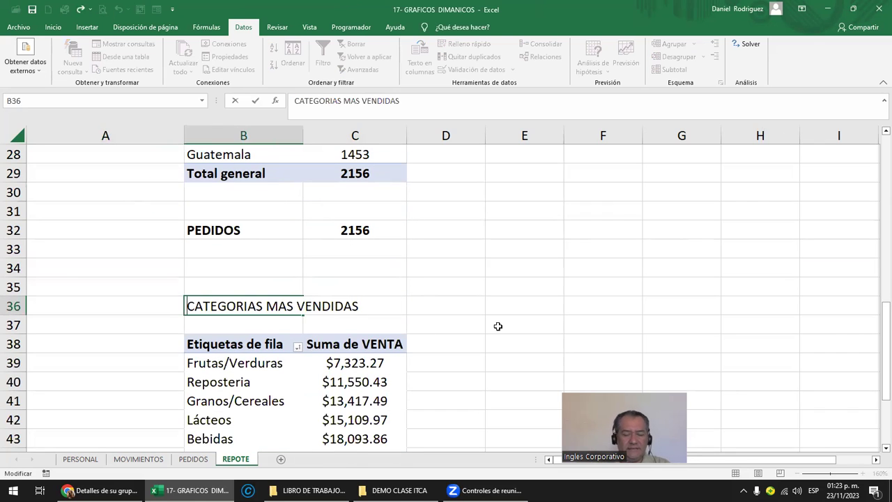
- Prefix the B36 heading with 'LAS 3' to read LAS 3 CATEGORIAS MAS VENDIDAS
type("LAS 3")
key("Return")
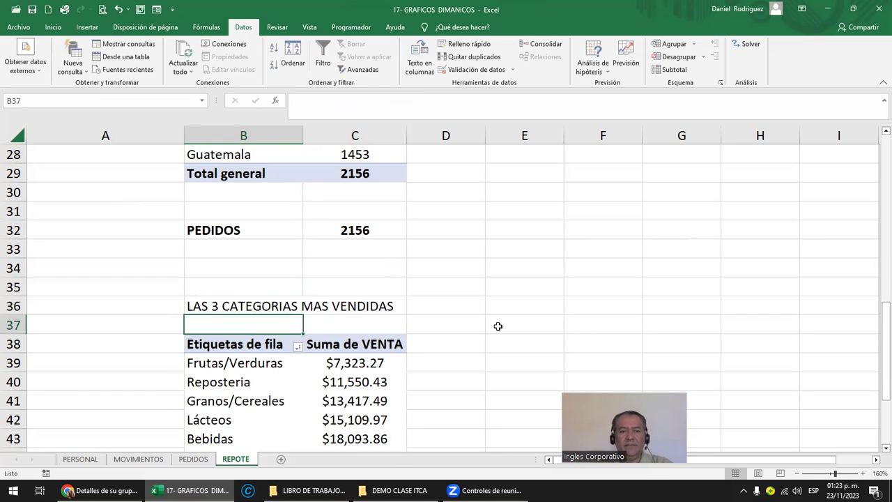
scroll(497, 326, "down", 2)
scroll(487, 341, "down", 1)
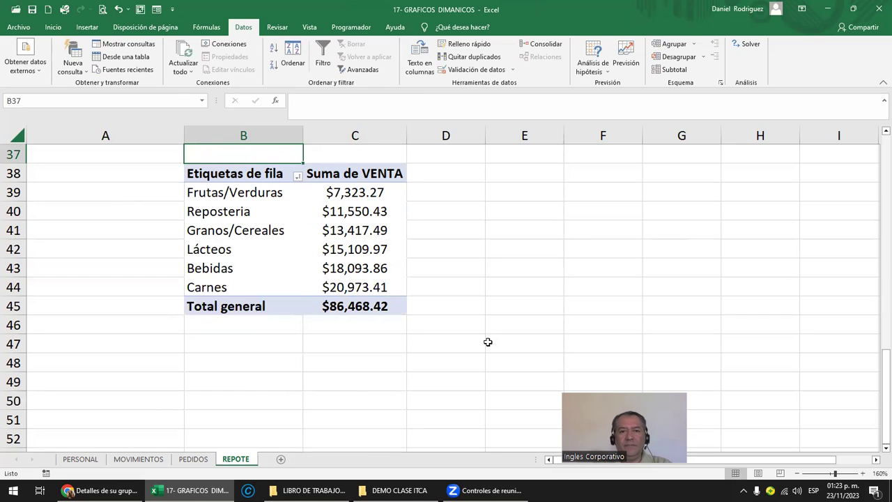
left_click(298, 178)
mouse_move(198, 242)
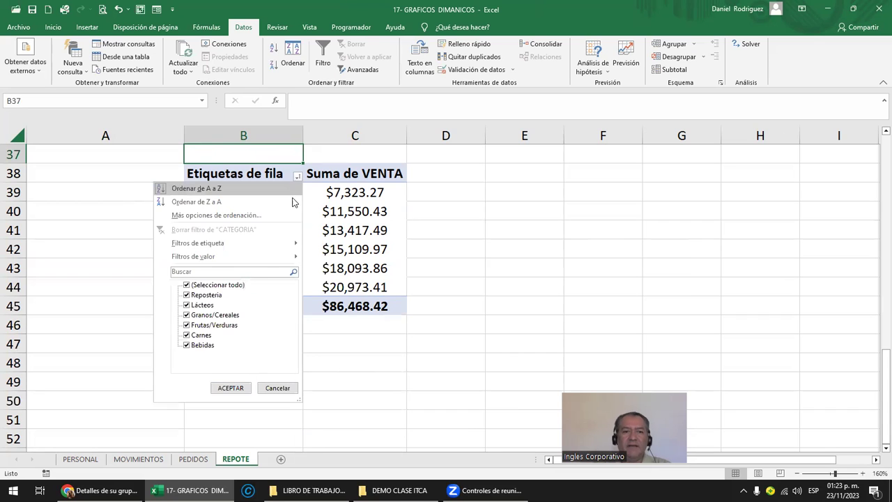
left_click(467, 247)
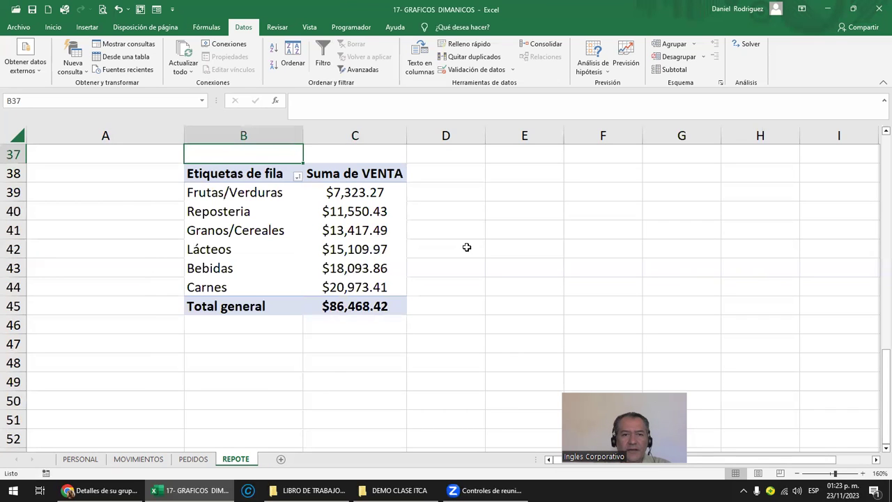
- Apply a Diez mejores value filter keeping 3 categories: Lácteos, Bebidas, Carnes, totalling $54,177.24
left_click_drag(231, 192, 227, 277)
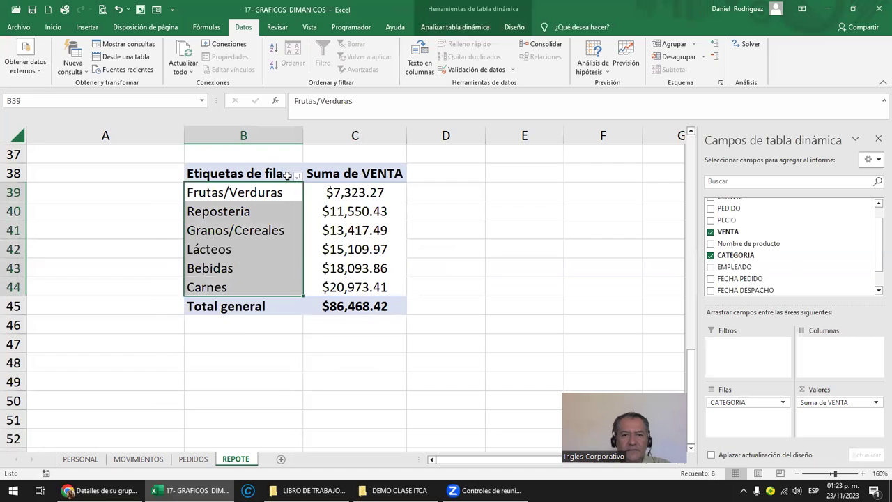
left_click(298, 176)
mouse_move(193, 256)
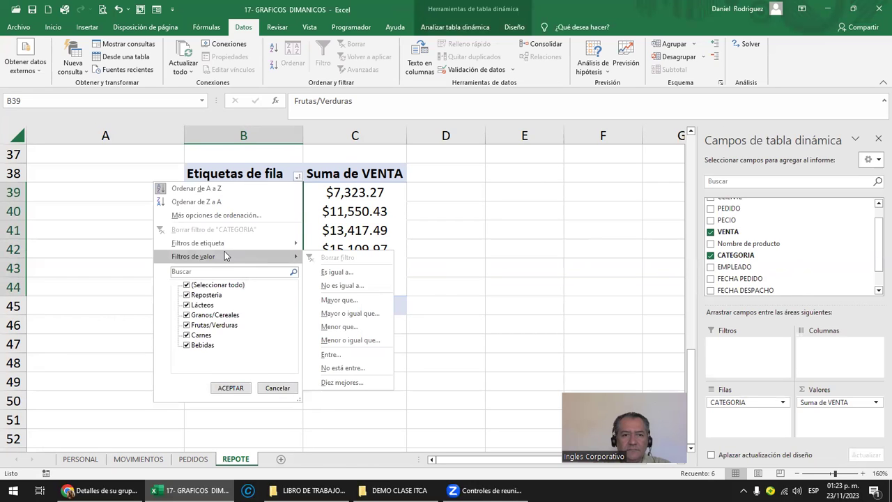
left_click(343, 382)
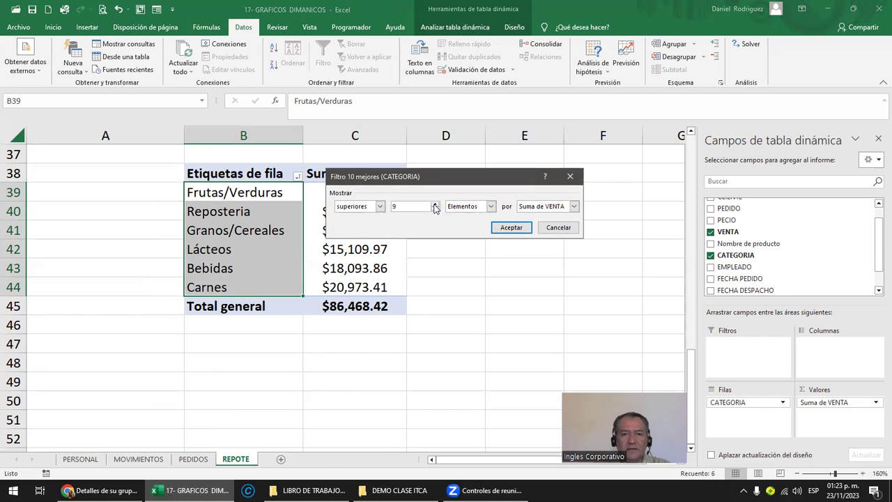
double_click(410, 207)
type("3")
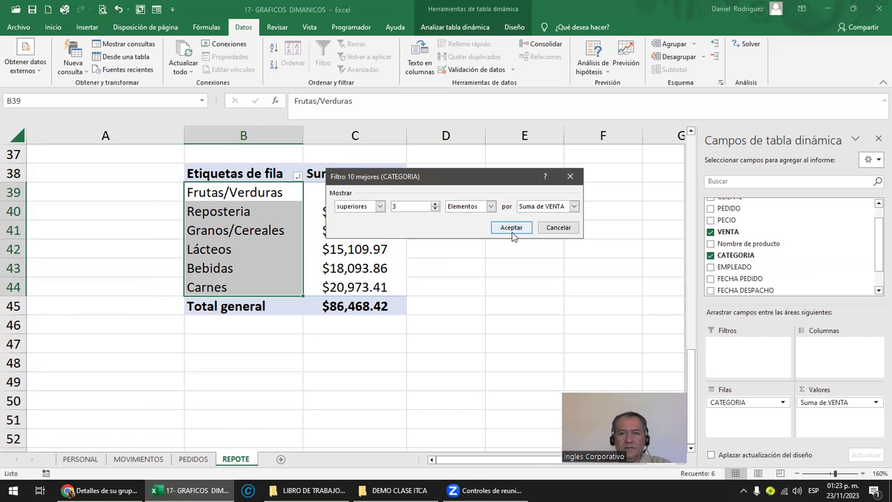
left_click(512, 228)
left_click_drag(479, 216, 497, 219)
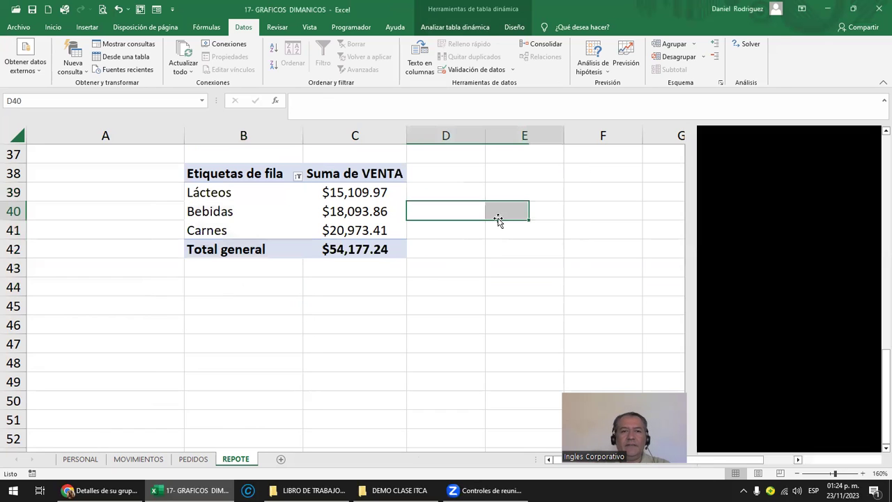
scroll(400, 308, "up", 2)
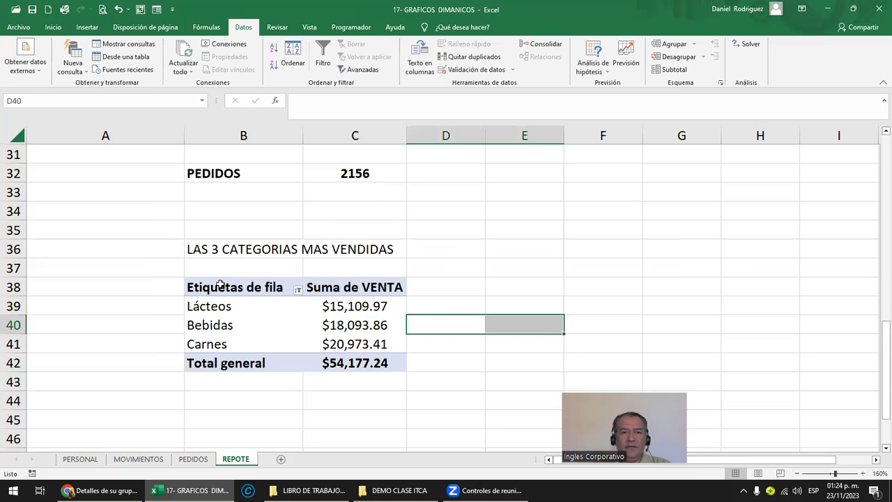
left_click_drag(221, 285, 344, 363)
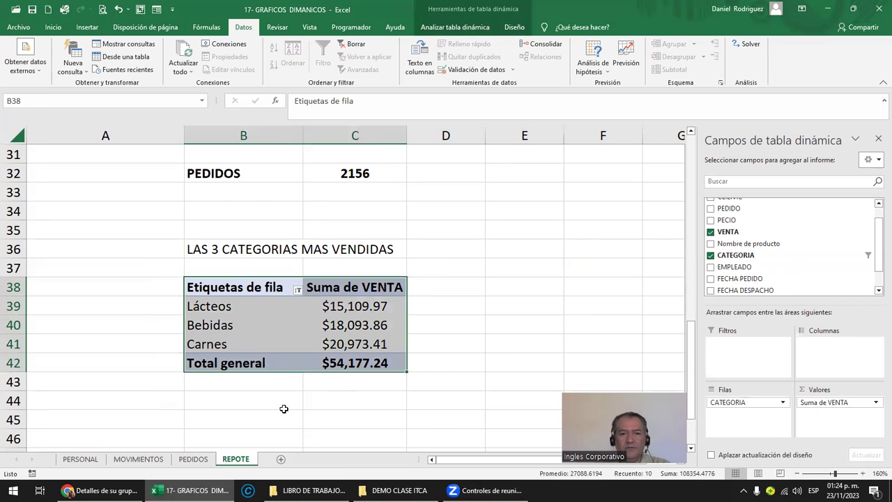
- Copy the LAS 3 CATEGORIAS MAS VENDIDAS heading into cell B45
left_click(263, 395)
left_click(338, 366)
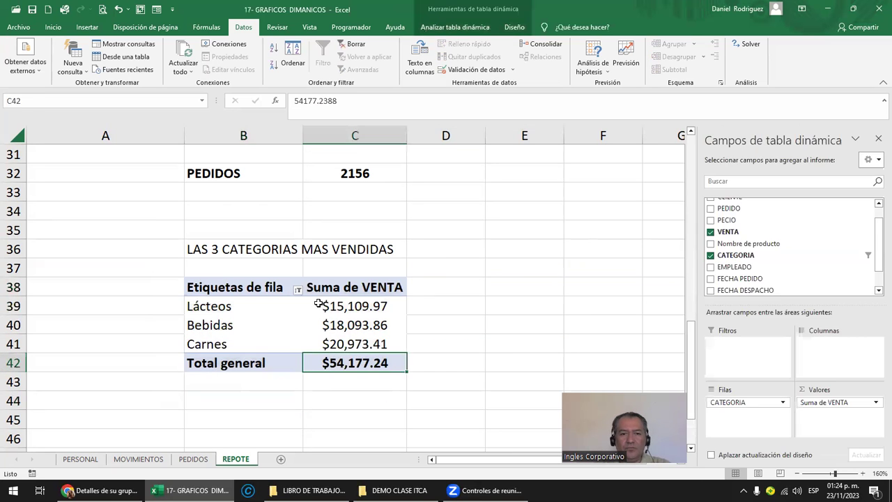
left_click(231, 404)
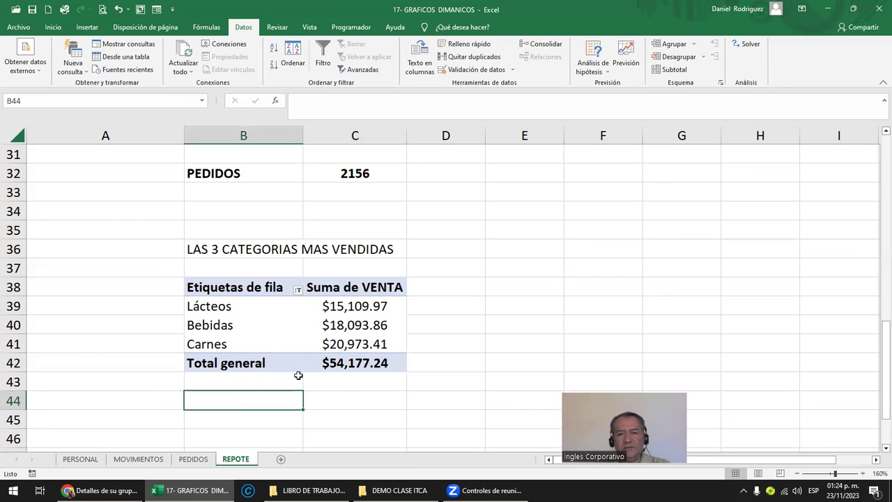
left_click(209, 252)
key("ctrl+c")
key("Down")
key("Down")
key("Down")
key("Down")
key("Down")
key("Down")
key("Down")
key("Down")
key("Down")
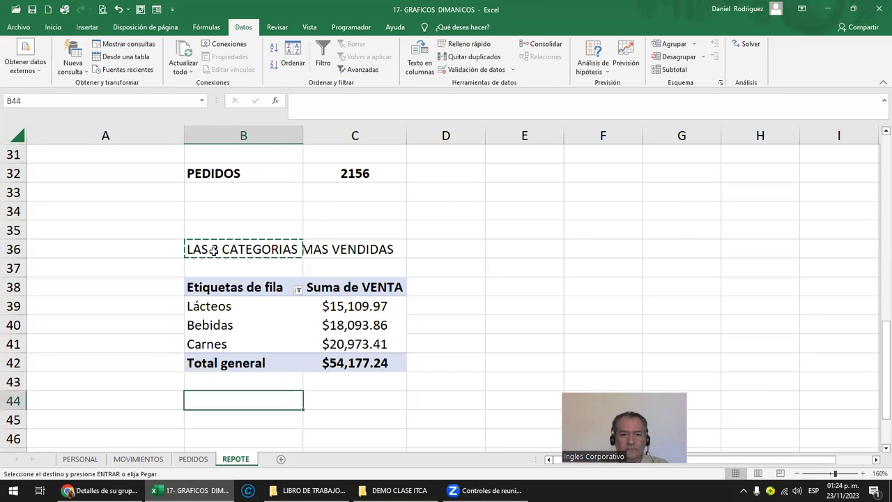
key("Return")
key("Right")
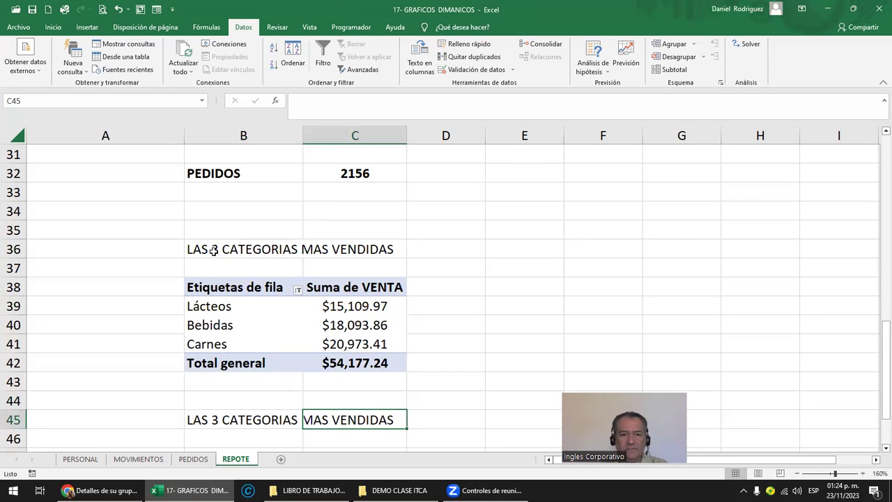
key("Left")
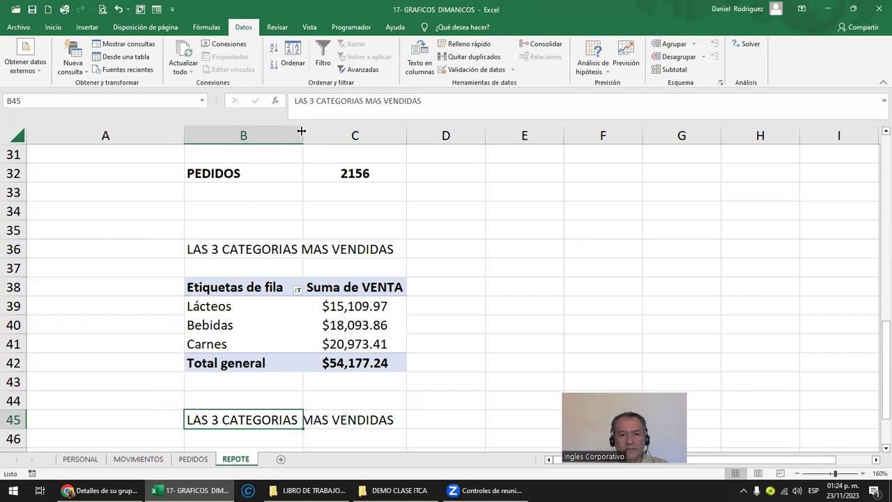
- Widen column B and link C45 to the pivot's grand total C42 via IMPORTARDATOSDINAMICOS
left_click_drag(301, 131, 409, 131)
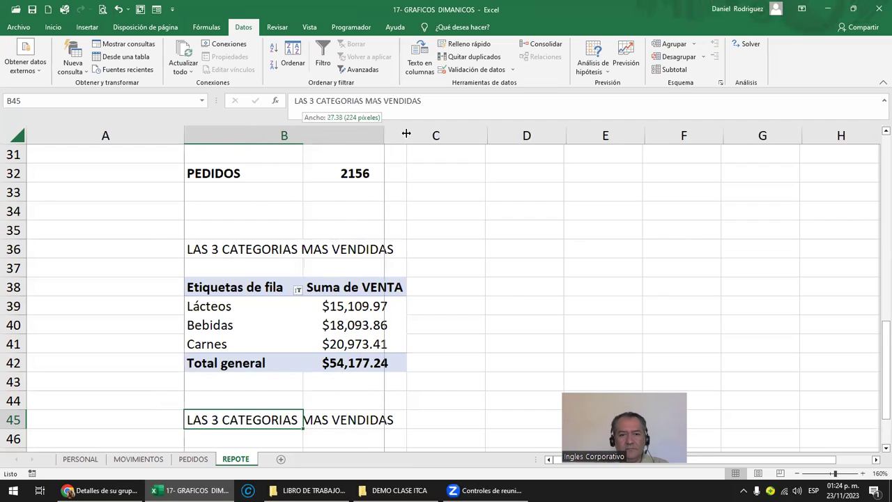
left_click(453, 412)
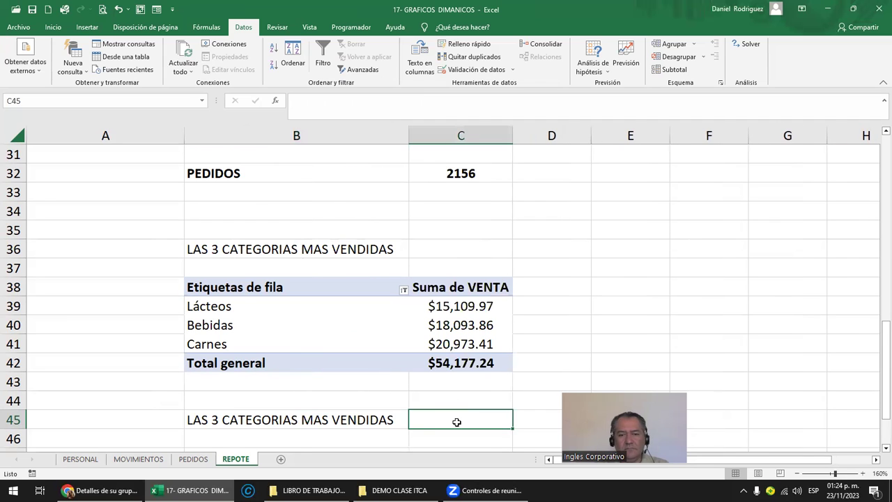
type("=")
key("Up")
key("Up")
left_click(460, 362)
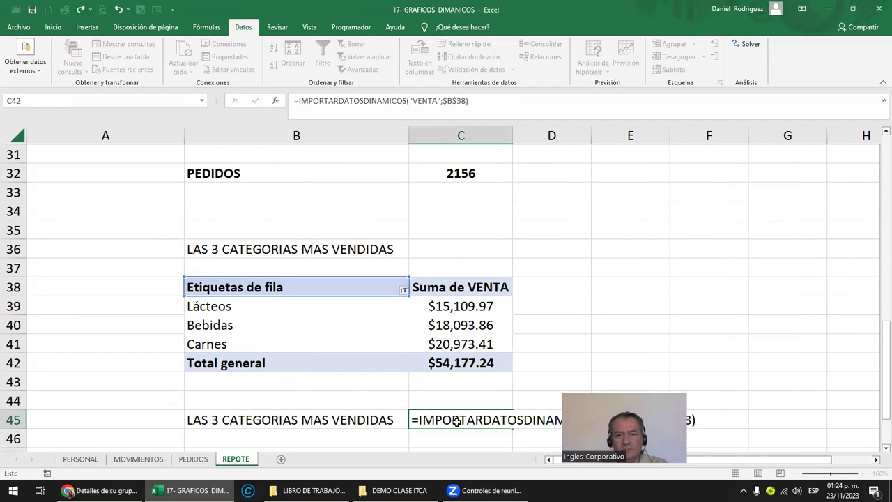
key("Return")
- Format the C45 total as Moneda, showing $54,177.24
left_click(460, 419)
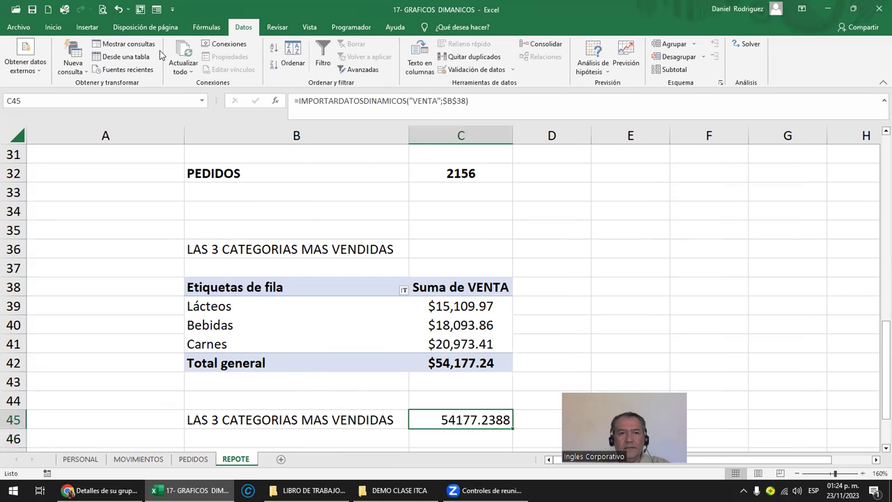
left_click(53, 27)
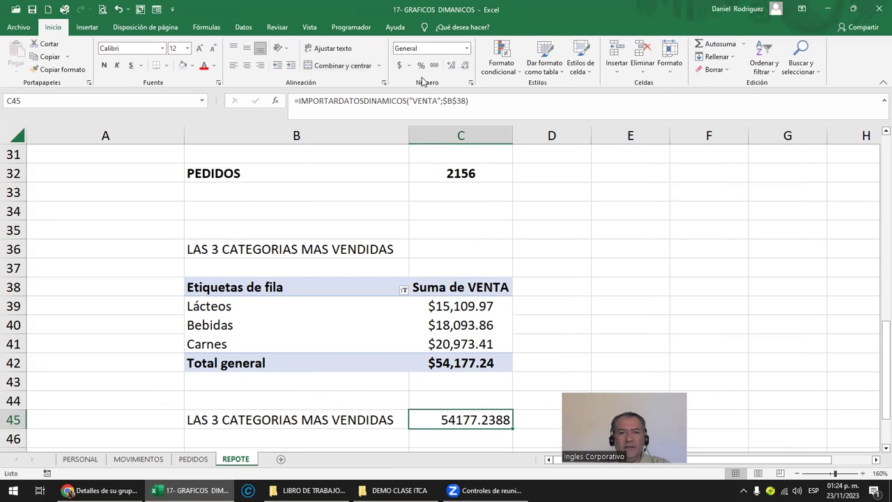
left_click(466, 48)
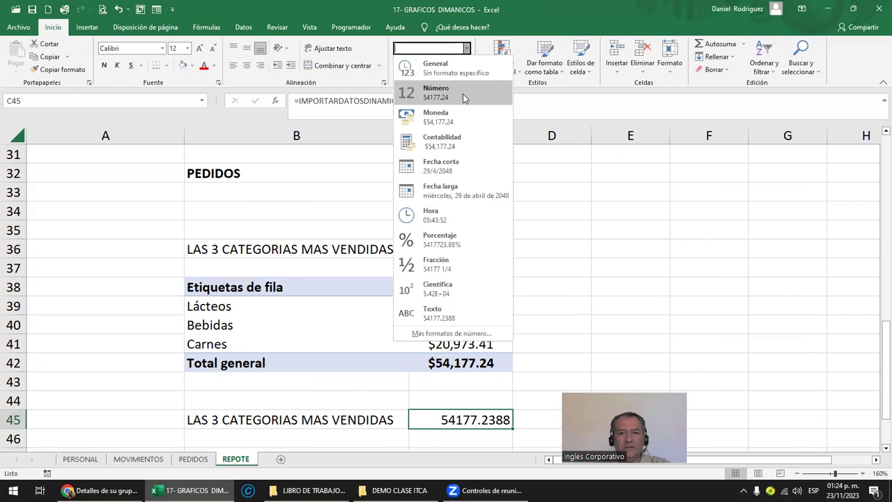
left_click(466, 120)
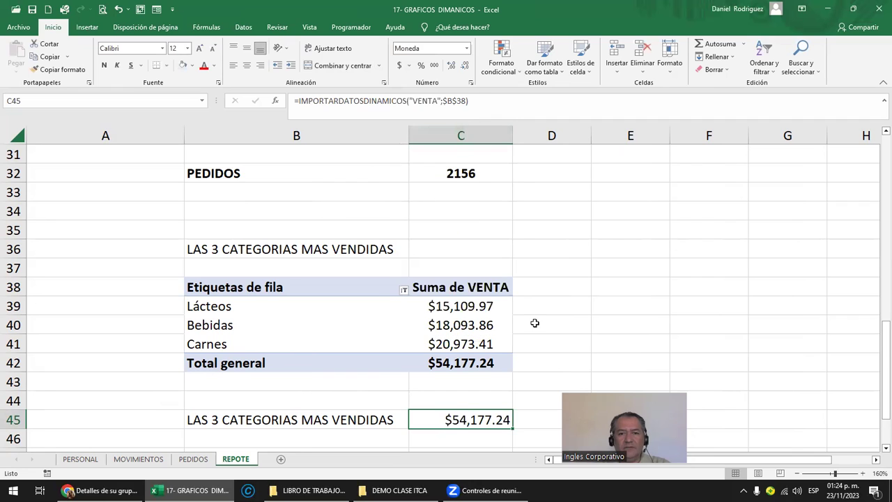
left_click(286, 418)
left_click_drag(394, 417, 432, 422)
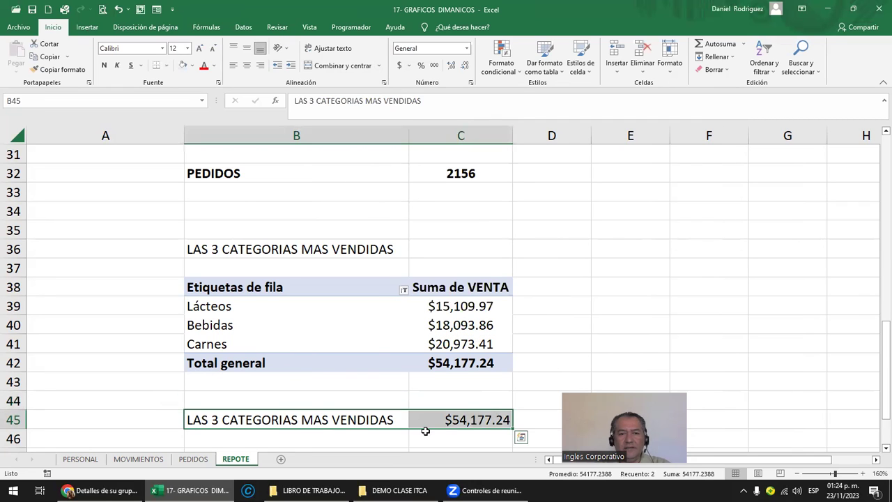
- Bold the B45:C45 title and total and prefix the title with 'VENTAS DE'
left_click(103, 67)
double_click(218, 420)
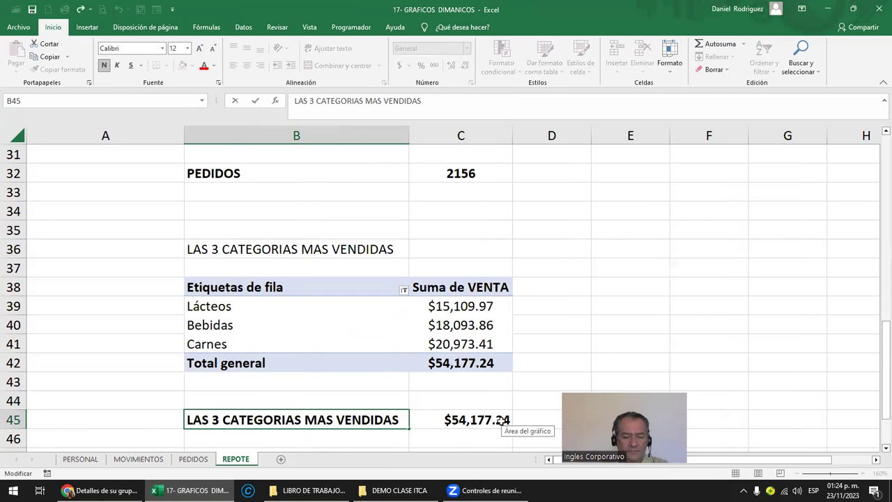
type("VENTAS DE")
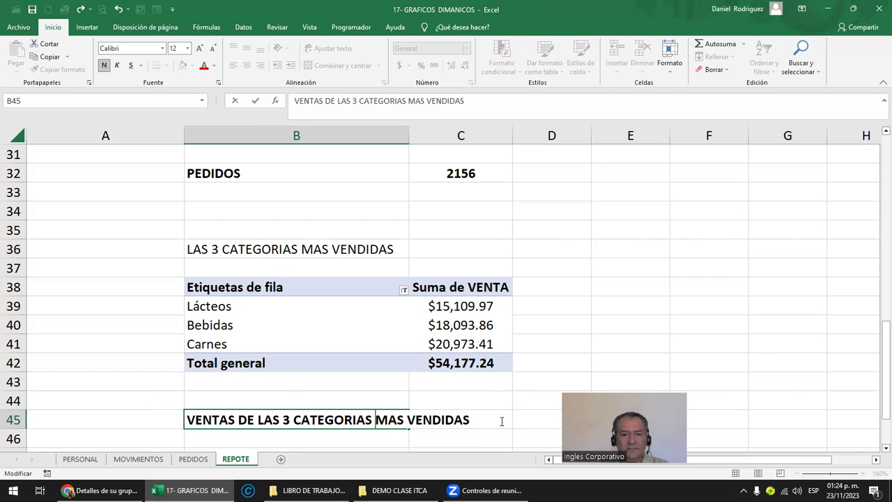
key("Return")
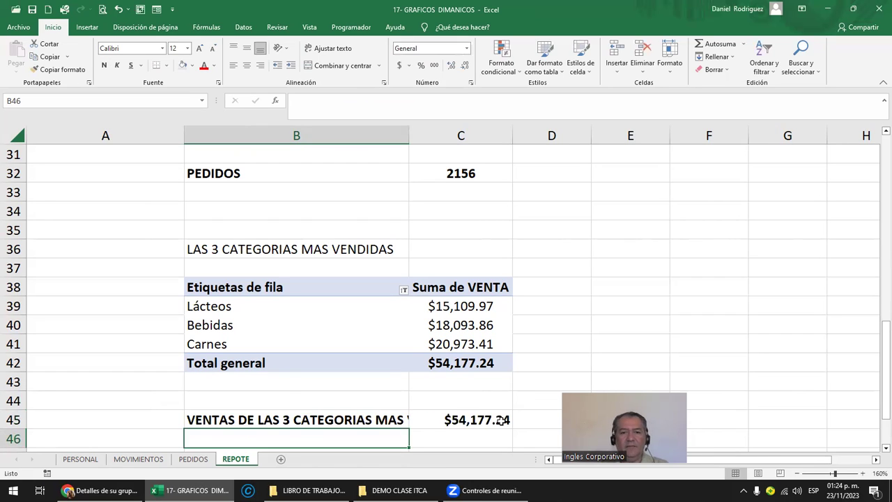
key("Up")
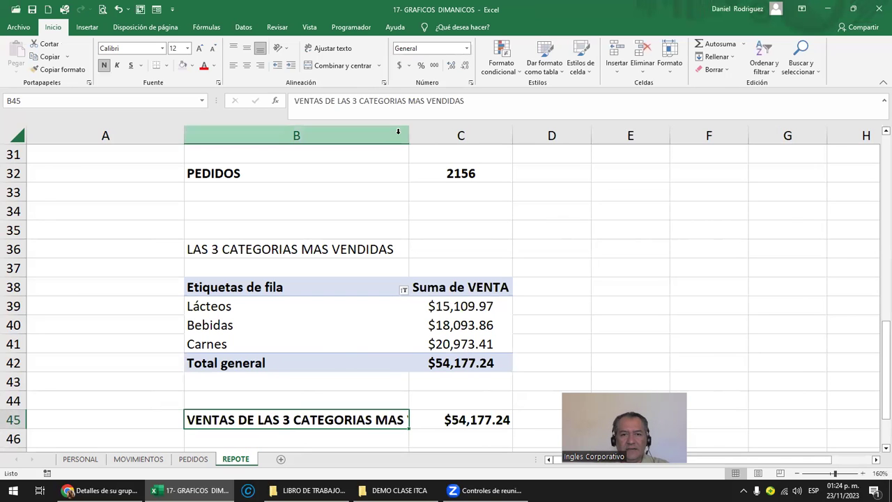
- Widen column B and remove 'DE LAS' so the title reads VENTAS 3 CATEGORIAS MAS VENDIDAS
left_click_drag(409, 135, 464, 135)
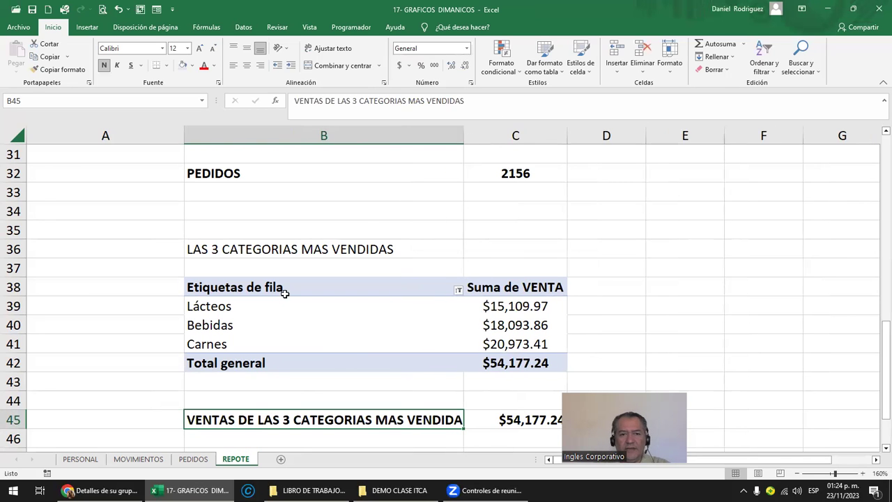
left_click_drag(240, 305, 449, 355)
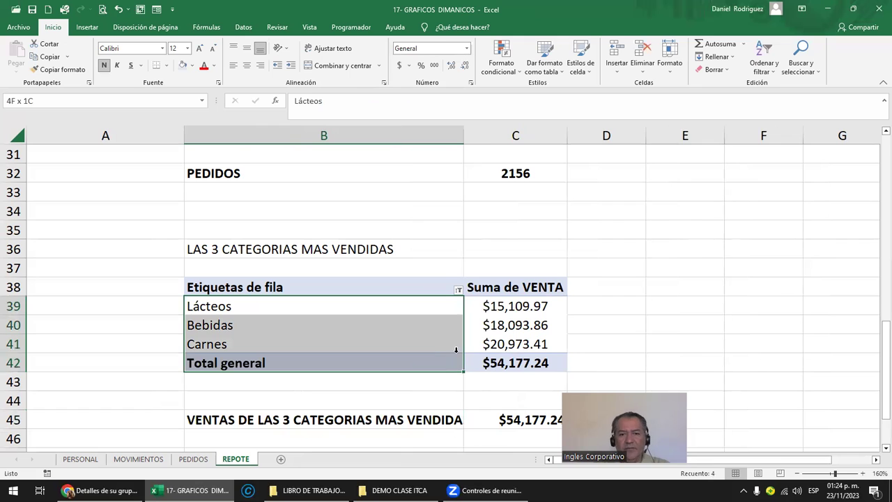
left_click(345, 421)
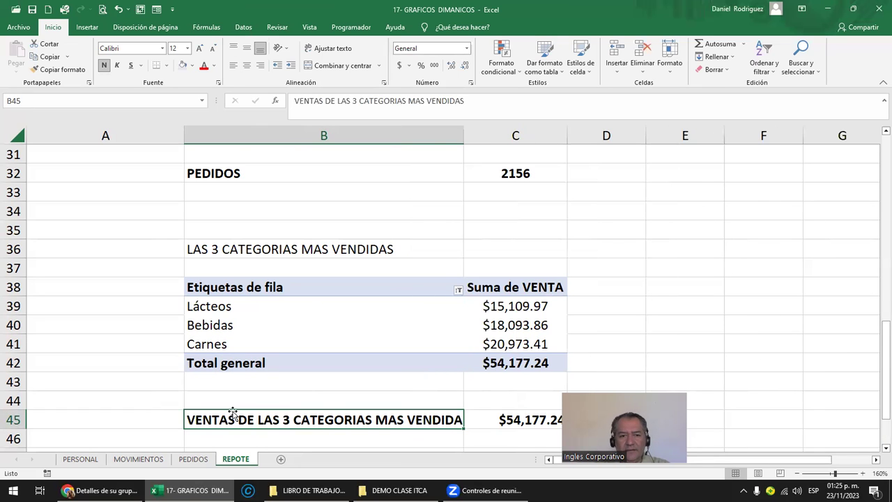
double_click(212, 418)
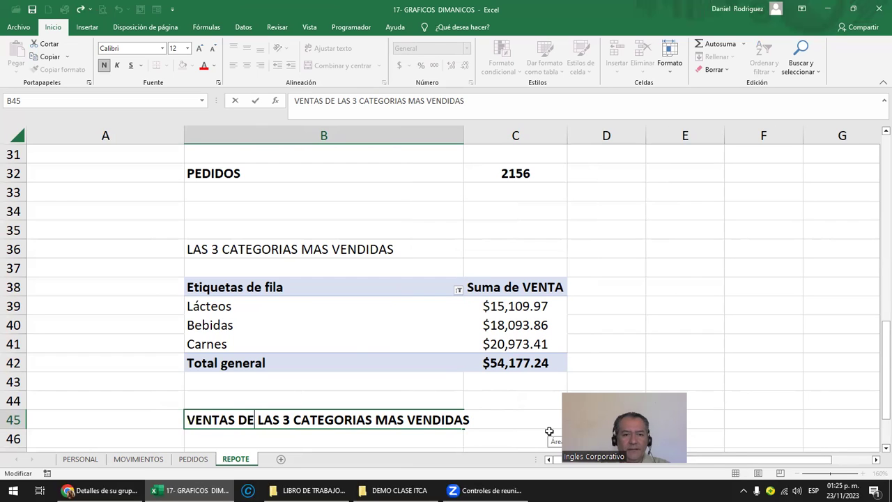
key("Delete")
key("Delete")
key("Delete")
key("Delete")
key("Delete")
key("Delete")
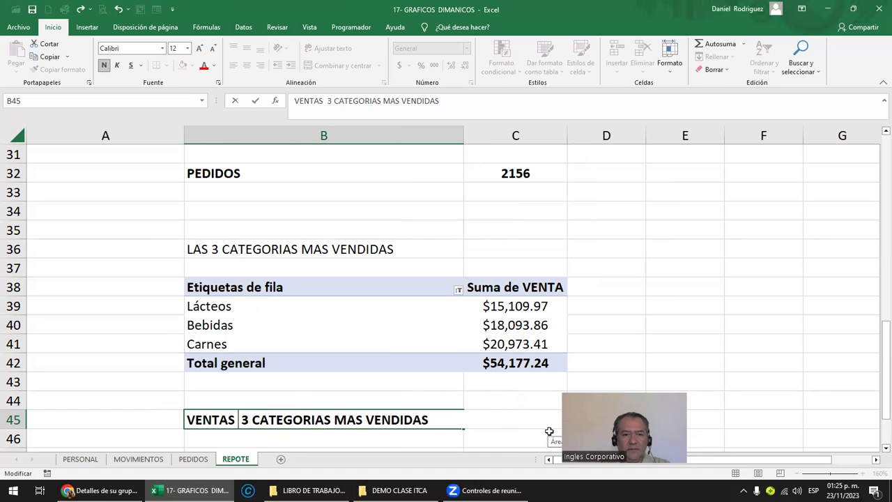
key("Return")
key("Up")
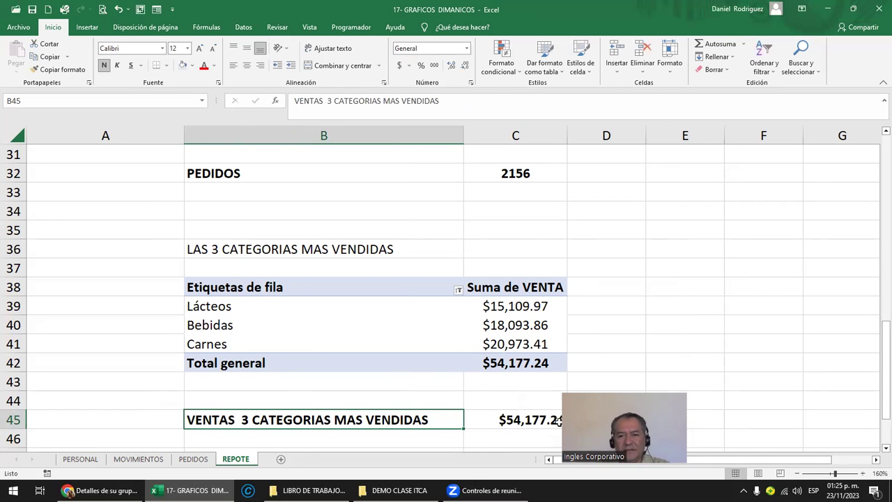
- Copy the MEJORES CLIENTES (5) heading into cell B49 below the report
scroll(384, 281, "up", 9)
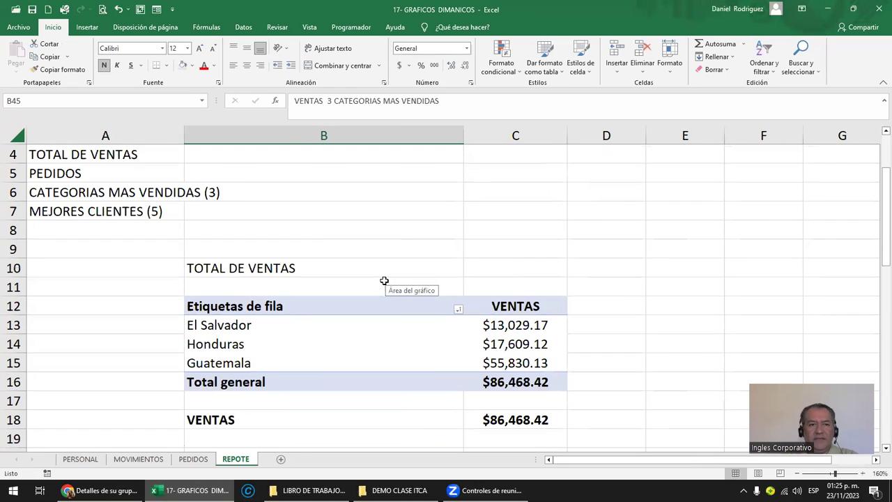
left_click(59, 192)
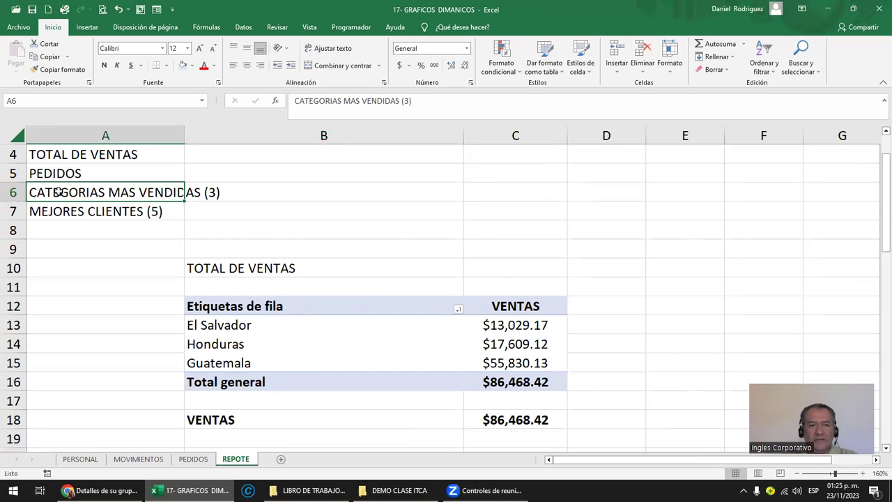
left_click(59, 211)
key("ctrl+c")
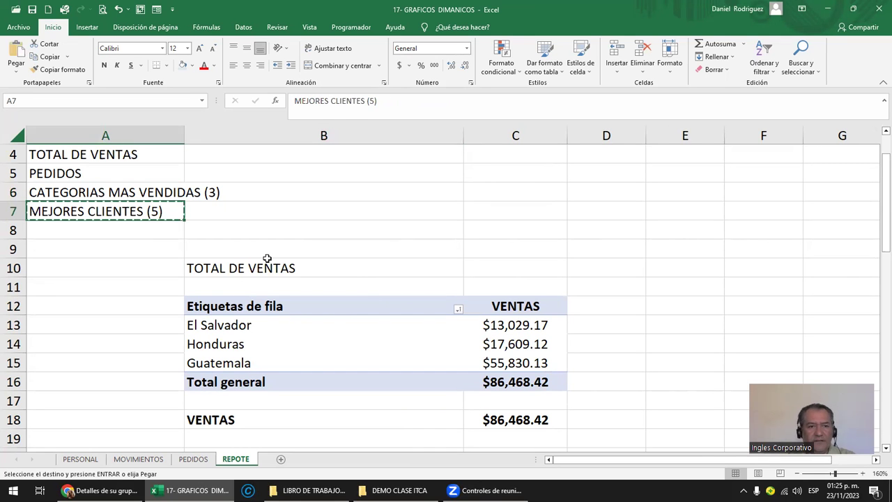
key("Down")
key("Down")
key("Down")
key("Down")
key("Down")
key("Down")
key("Down")
key("Down")
key("Down")
key("Down")
key("Down")
key("Down")
key("Up")
key("Up")
key("Right")
key("Down")
key("Down")
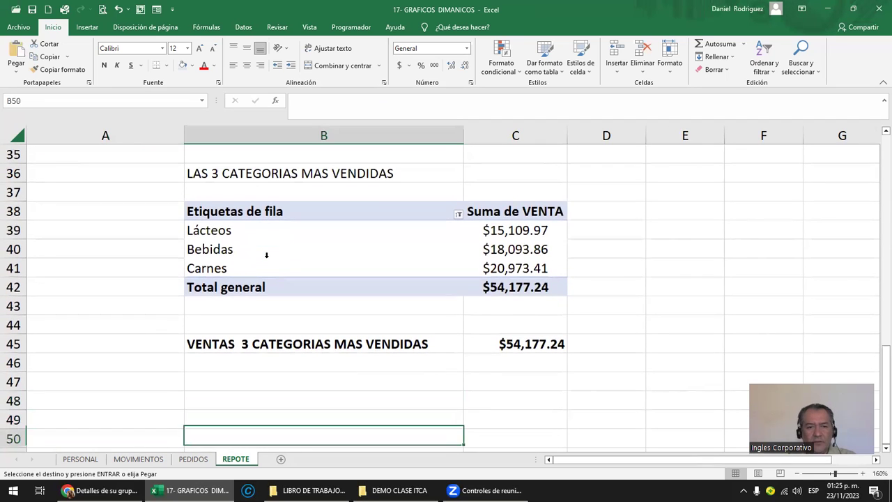
key("Down")
key("Up")
key("Up")
key("Return")
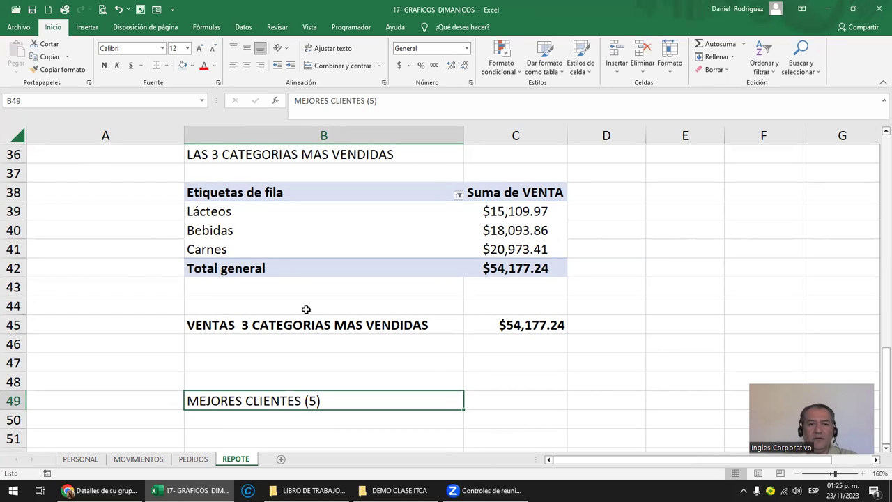
- Paste a copy of the category pivot table at B51 under the new heading
left_click_drag(230, 193, 456, 256)
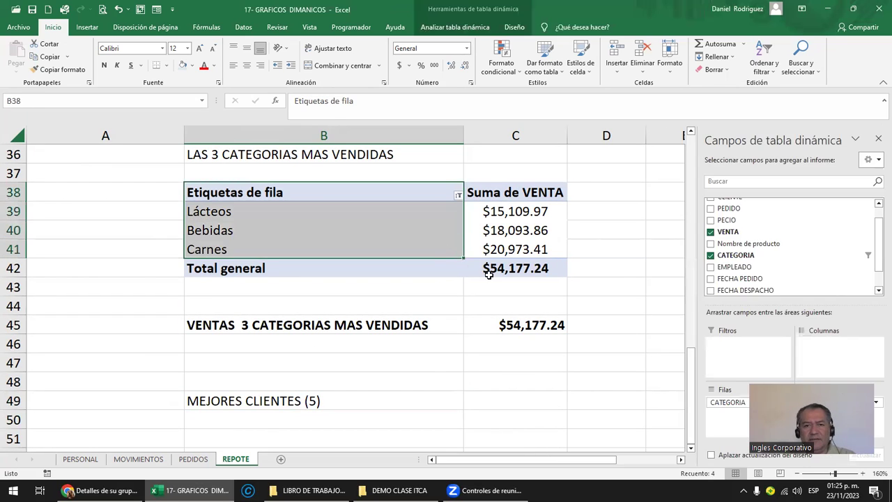
left_click(488, 274, "shift")
key("ctrl+c")
key("Down")
key("Down")
key("Down")
key("Down")
key("Down")
key("Up")
key("Up")
key("Up")
key("Up")
key("Return")
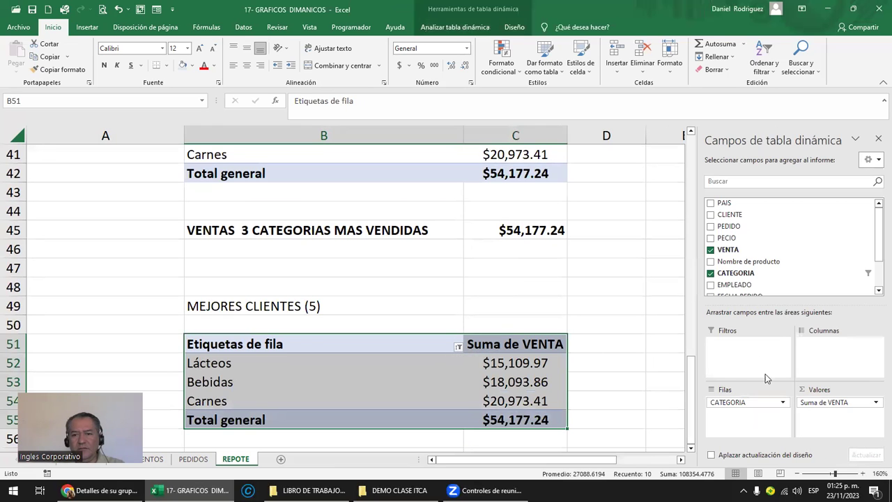
- Replace CATEGORIA with CLIENTE as the copied pivot's row field
left_click_drag(768, 404, 766, 265)
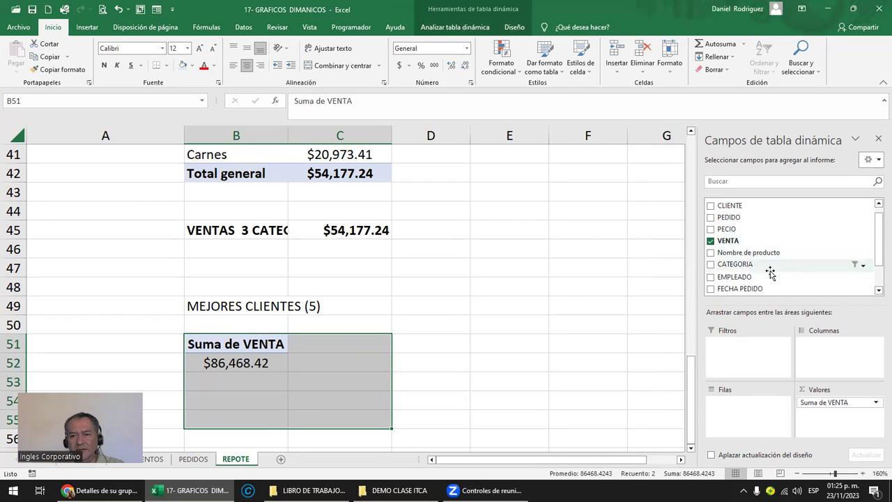
scroll(771, 274, "down", 1)
scroll(771, 274, "up", 1)
mouse_move(730, 215)
left_mouse_down()
mouse_move(759, 392)
mouse_move(750, 405)
left_mouse_up()
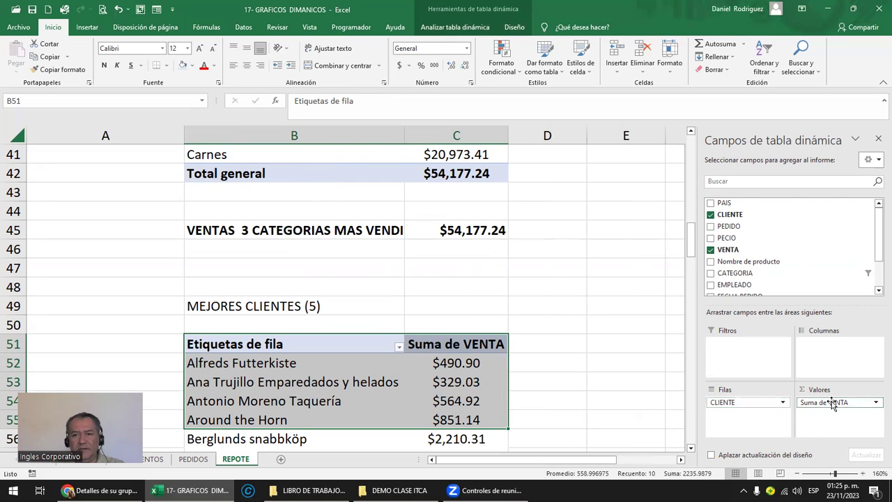
left_click(598, 363)
- Sort the client pivot's Suma de VENTA values from smallest to largest
scroll(613, 369, "down", 2)
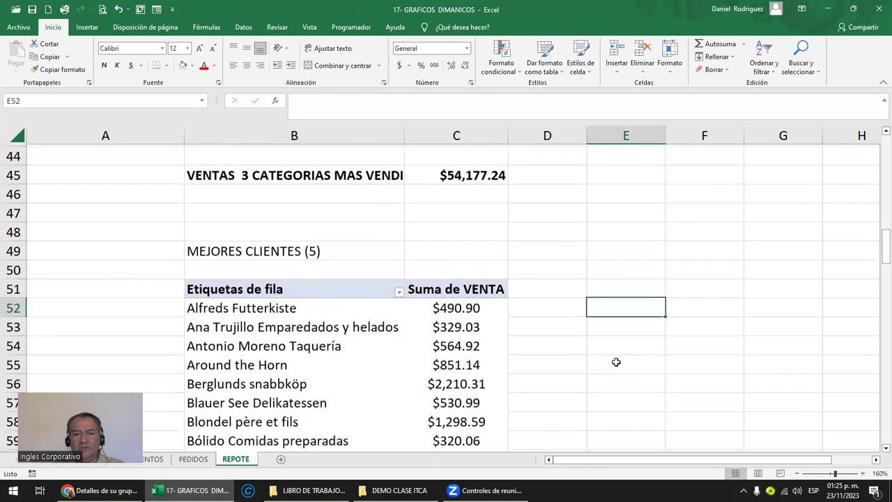
scroll(614, 391, "down", 4)
scroll(615, 392, "down", 2)
scroll(617, 391, "down", 2)
scroll(618, 392, "down", 4)
scroll(618, 391, "up", 4)
scroll(618, 390, "up", 2)
scroll(606, 379, "up", 5)
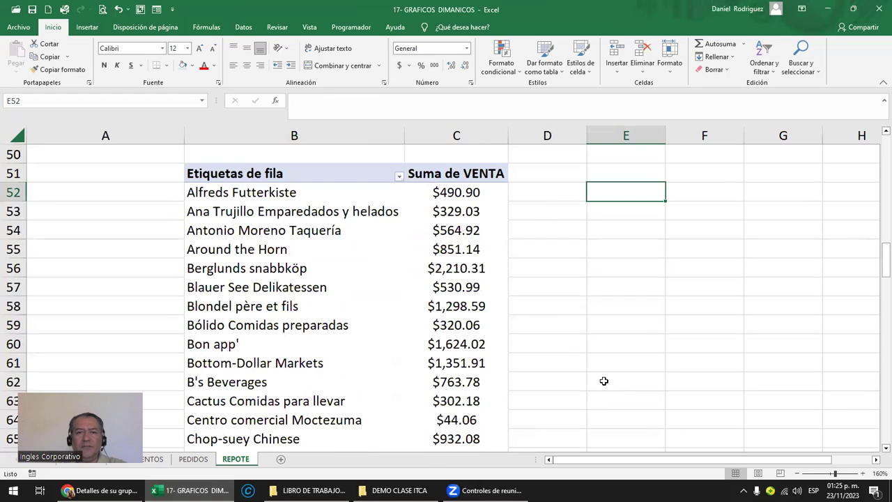
left_click(460, 193)
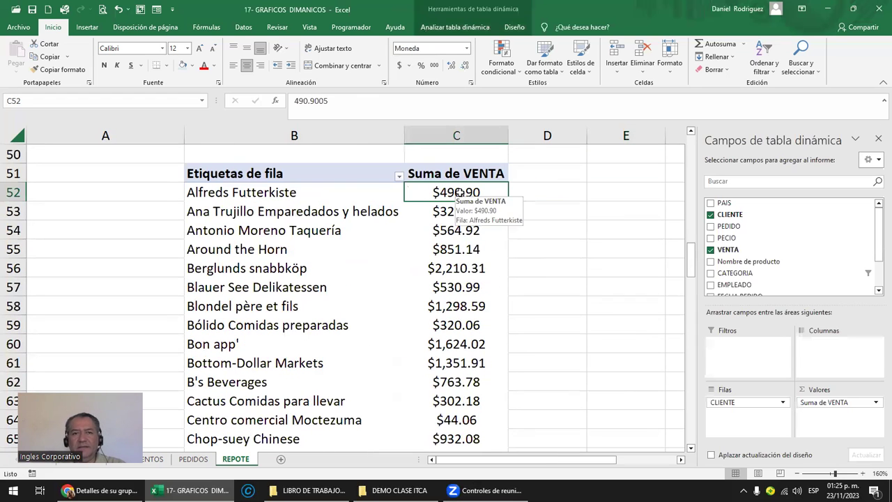
left_click(244, 28)
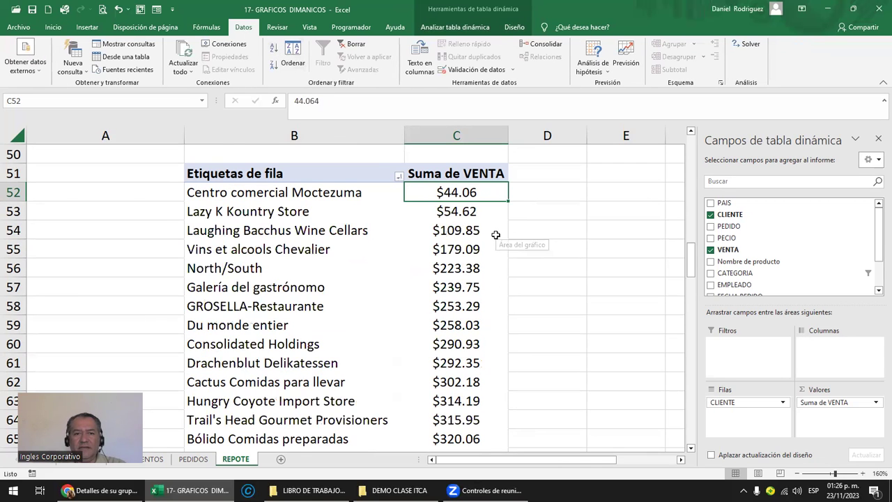
scroll(496, 235, "down", 2)
scroll(496, 235, "down", 4)
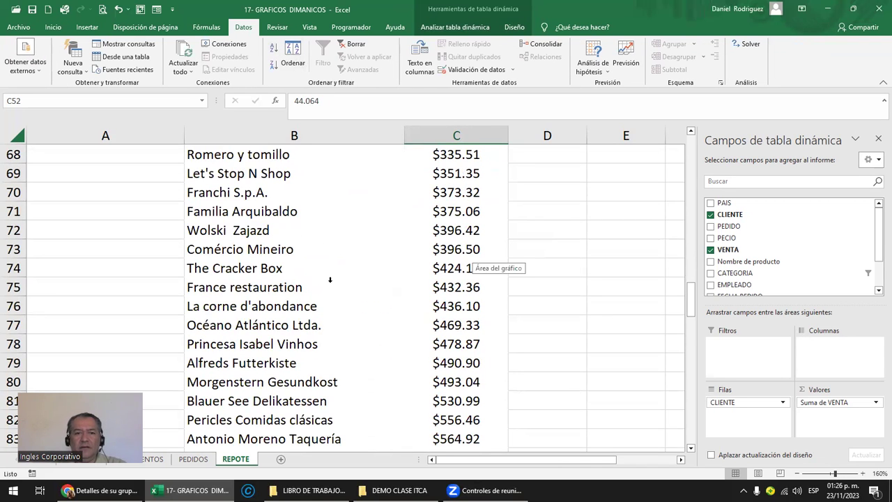
scroll(330, 279, "down", 6)
scroll(349, 368, "down", 3)
scroll(348, 368, "down", 4)
left_click(243, 391)
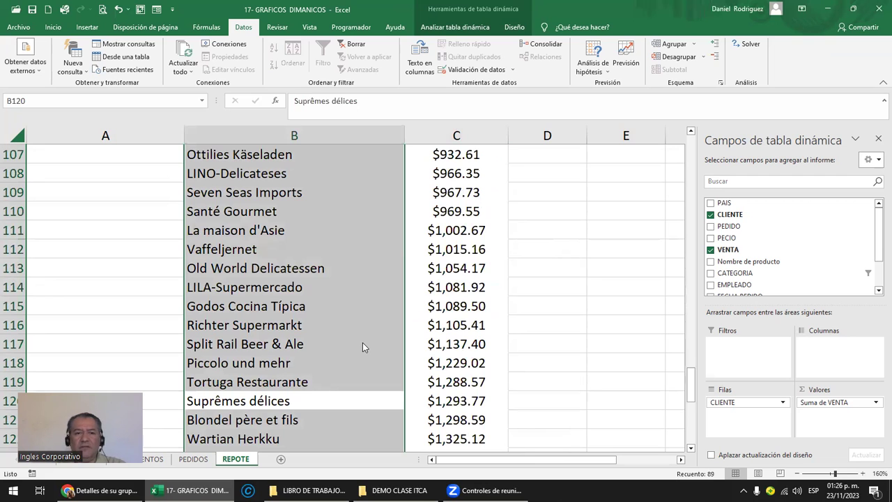
scroll(571, 322, "up", 3)
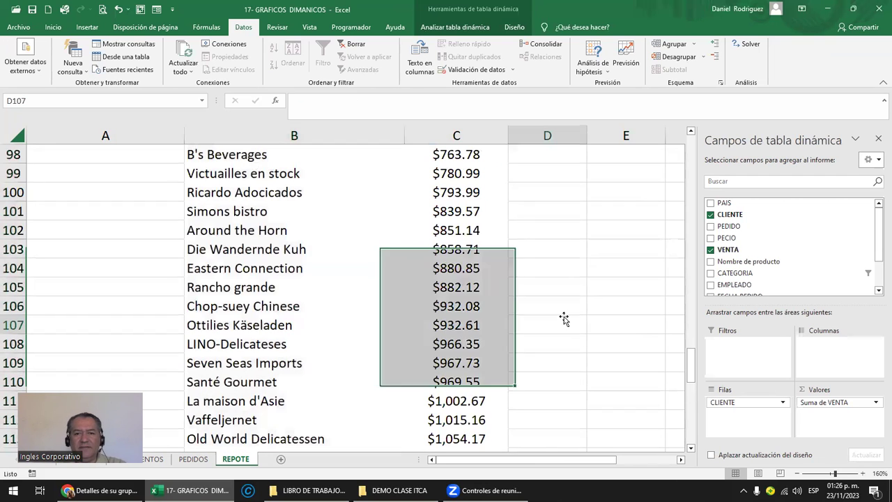
- Return to B49 and select the MEJORES CLIENTES (5) heading
left_click(565, 318)
scroll(564, 318, "up", 6)
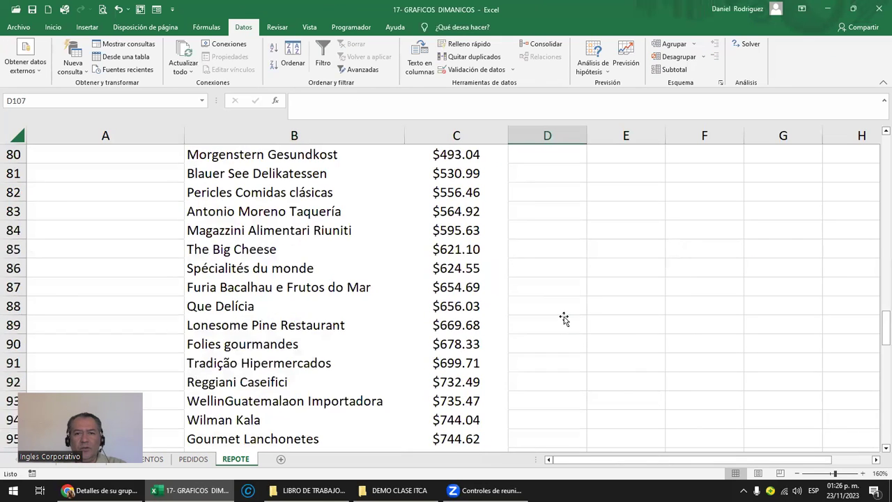
scroll(565, 319, "up", 9)
scroll(564, 319, "up", 4)
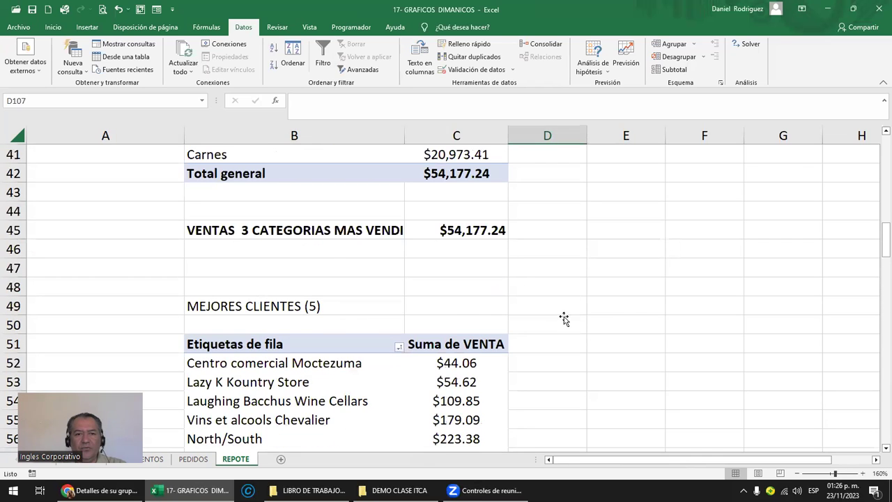
scroll(565, 319, "down", 1)
left_click(255, 249)
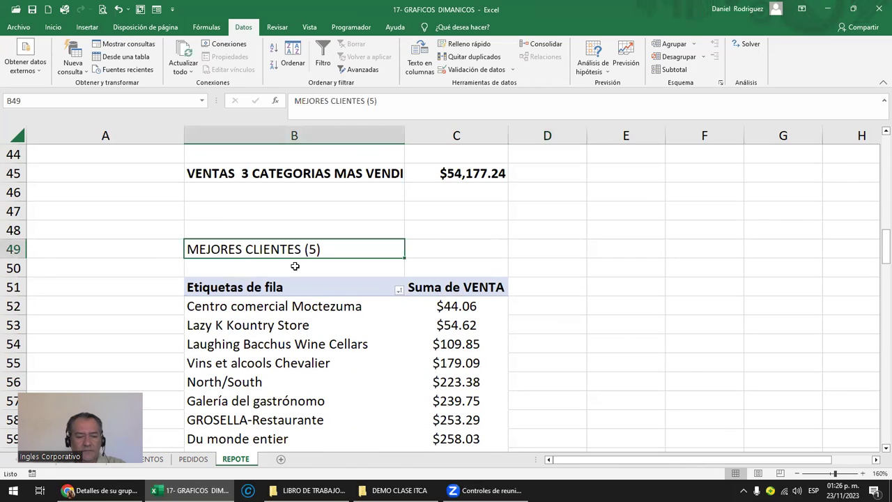
- Retitle the B49 heading to LOS 5 MEJORES CLIENTES
key("F2")
type("LOS 5")
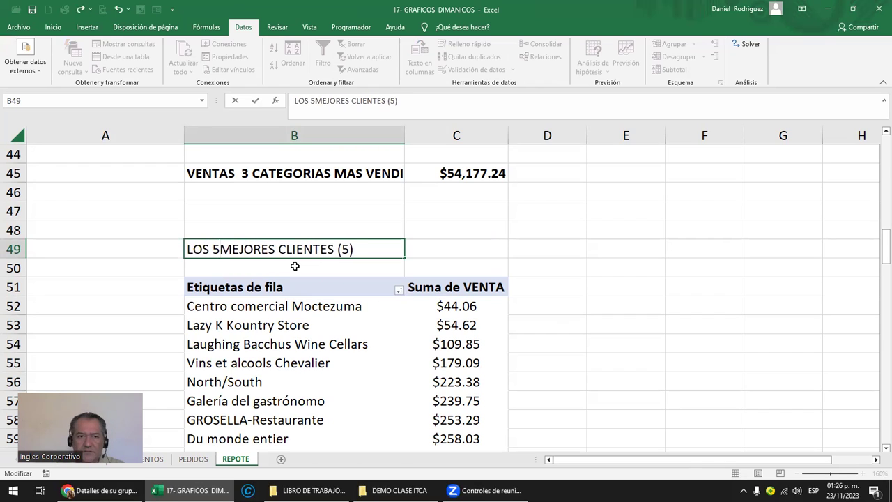
key("Right")
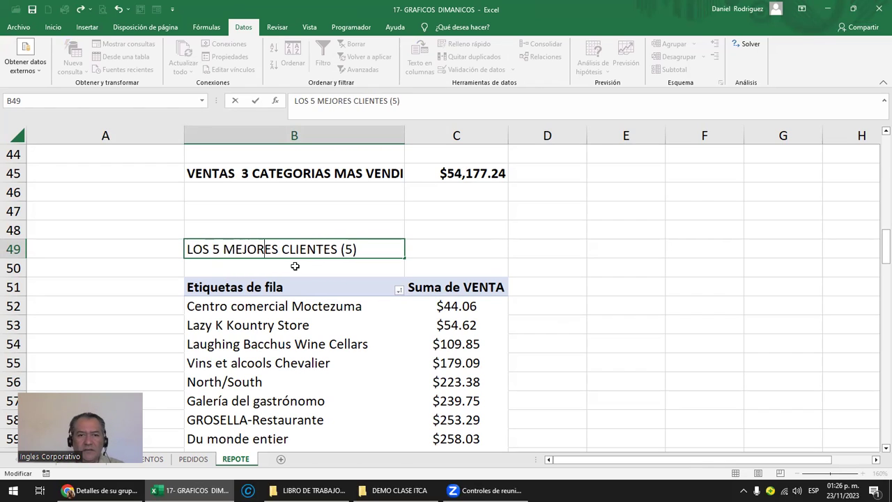
key("Delete")
key("Delete")
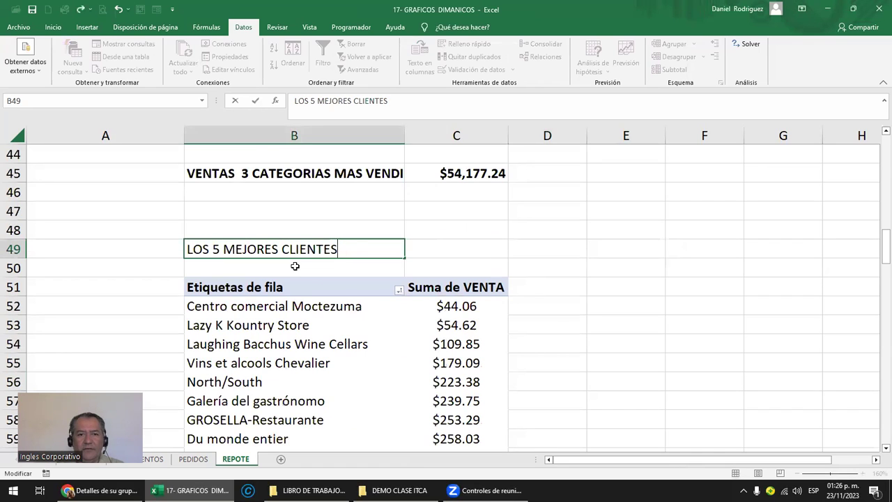
key("Return")
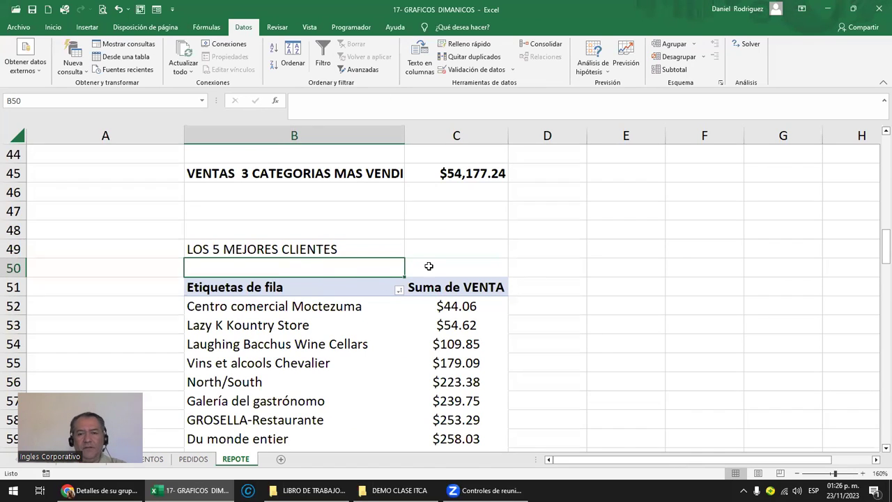
- Apply a Diez mejores value filter showing the top 5 clients by VENTA
left_click(399, 291)
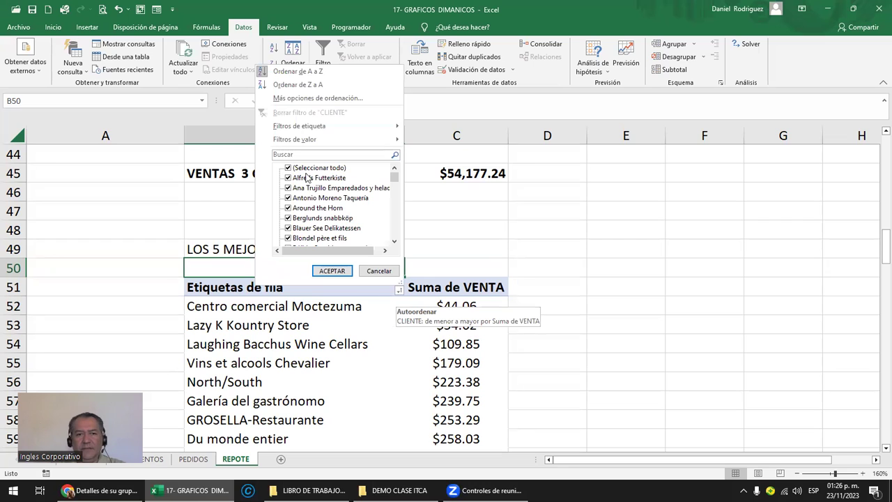
mouse_move(295, 139)
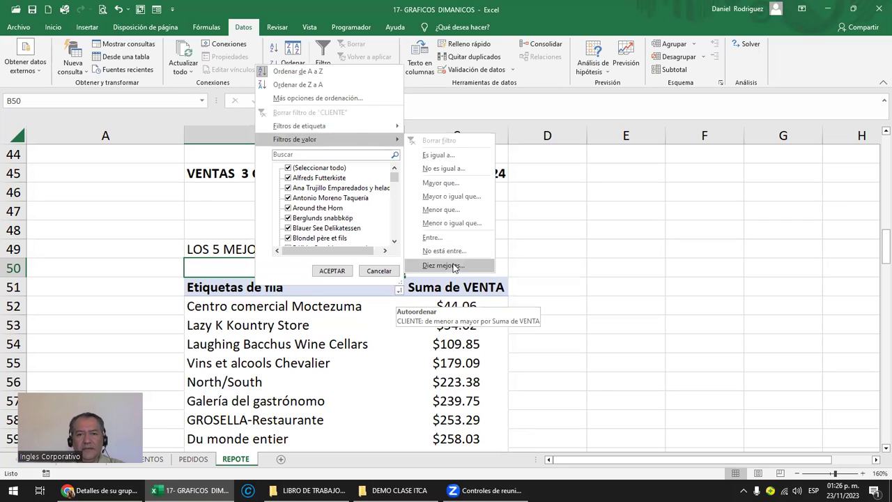
left_click(453, 266)
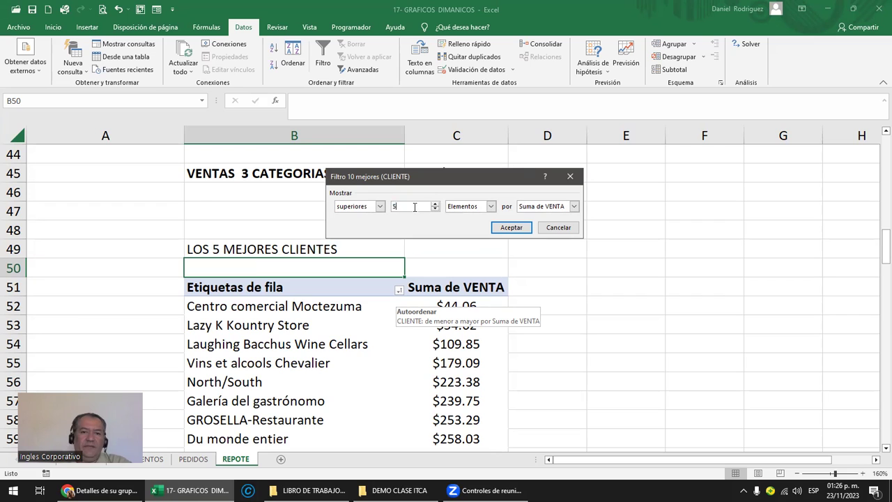
left_click(511, 227)
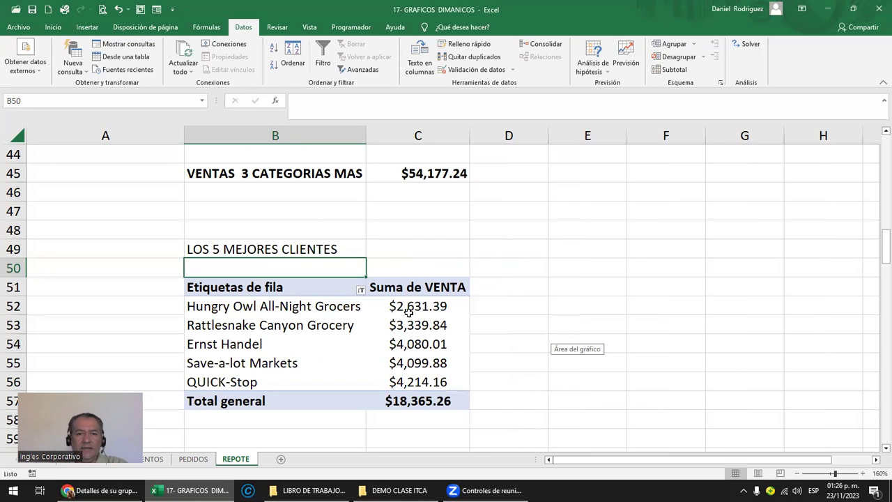
mouse_move(408, 307)
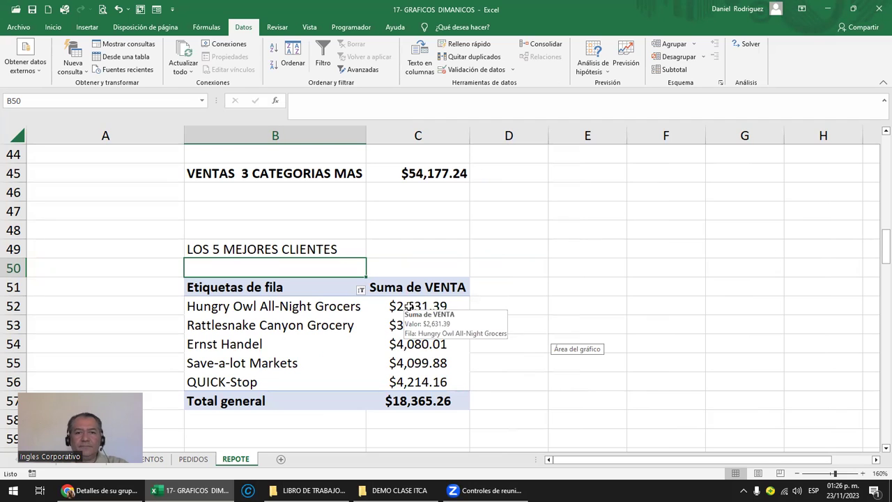
- Rename the clients pivot's Suma de VENTA field to 'VENTA.' in its field settings
double_click(405, 287)
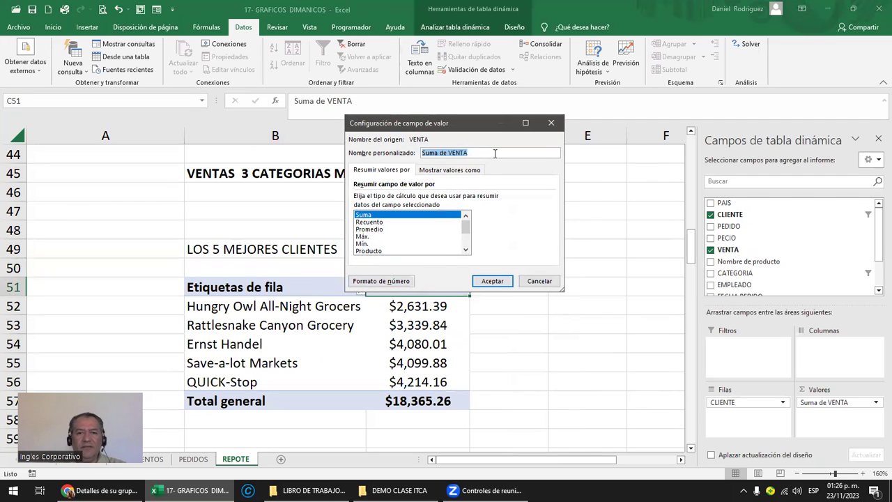
left_click(436, 151)
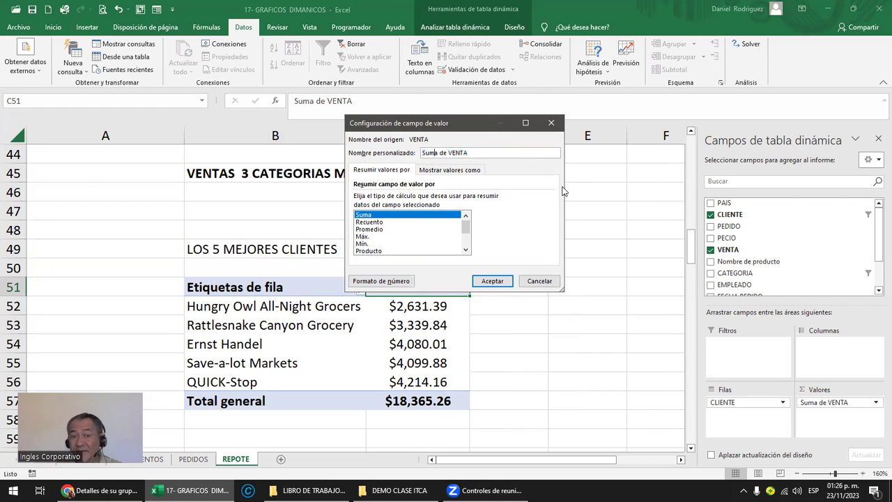
key("Delete")
key("Delete")
key("Delete")
key("Delete")
key("Delete")
key("Delete")
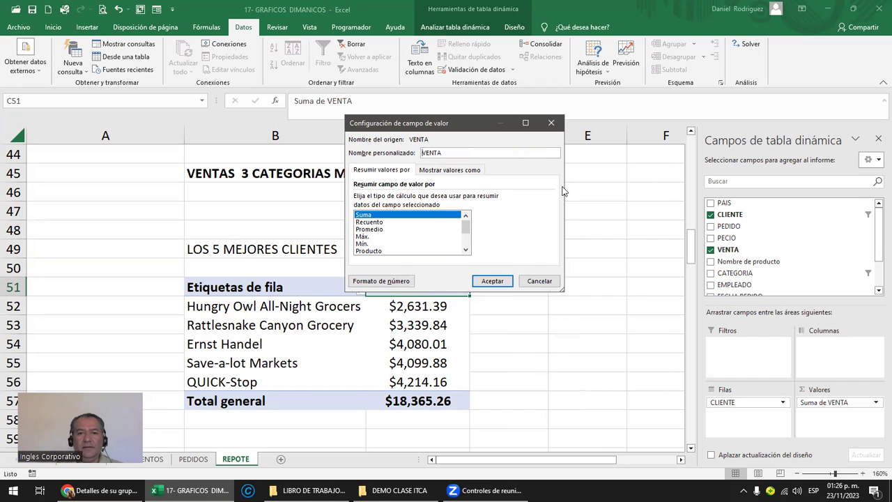
key("Return")
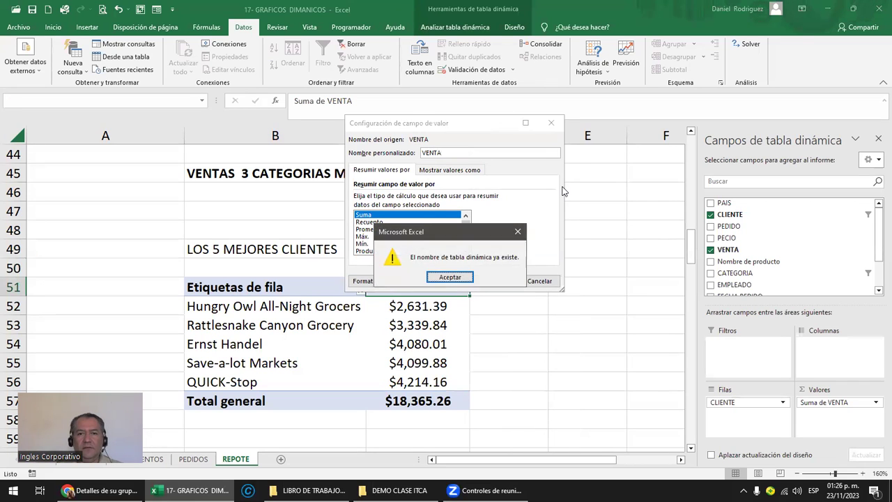
key("Return")
key("Tab")
left_click(455, 153)
type(".")
key("Return")
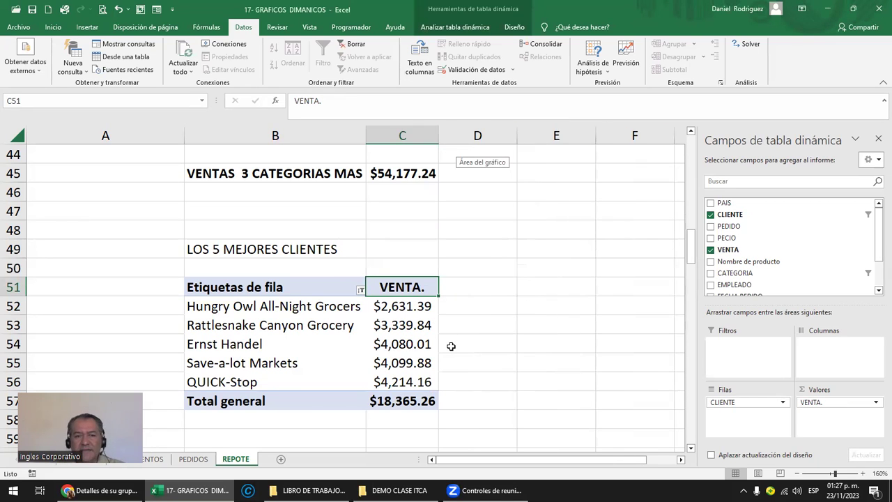
- Widen column C so the categories pivot's value header fits
scroll(416, 292, "up", 3)
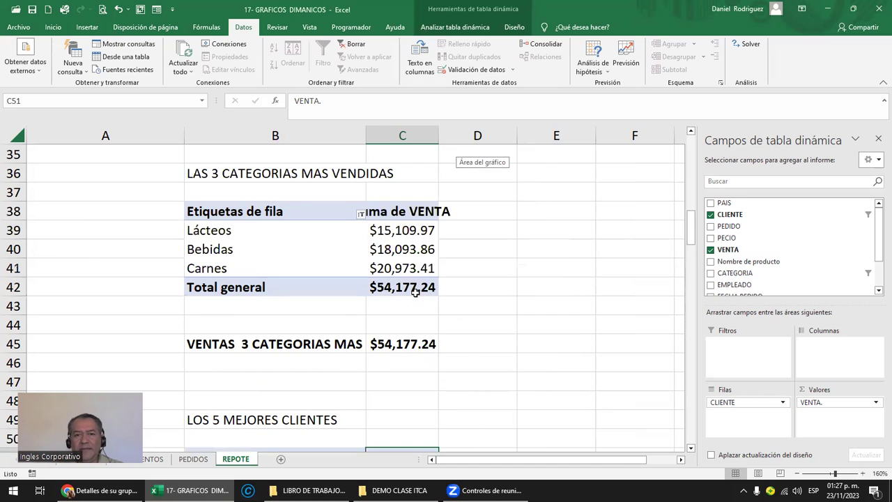
left_click(399, 232)
left_click(408, 211)
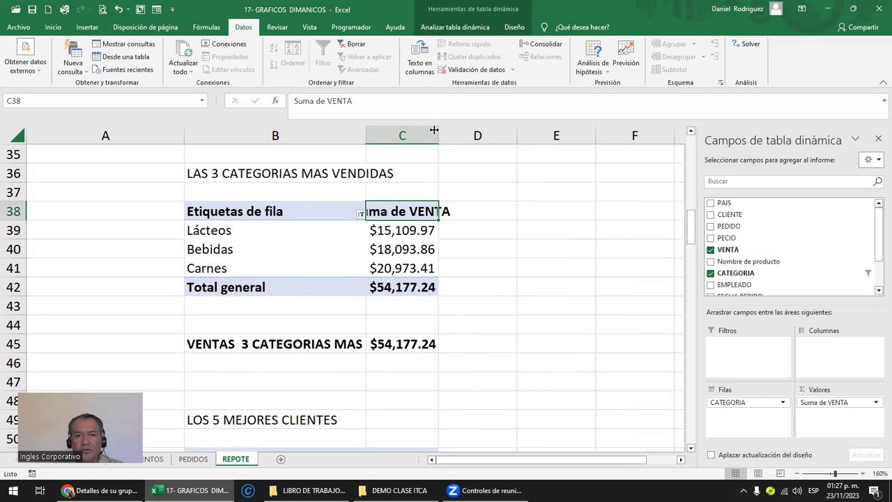
left_click_drag(438, 130, 557, 132)
- Rename the categories pivot's Suma de VENTA field to 'VENTA.'
double_click(447, 211)
left_click(448, 153)
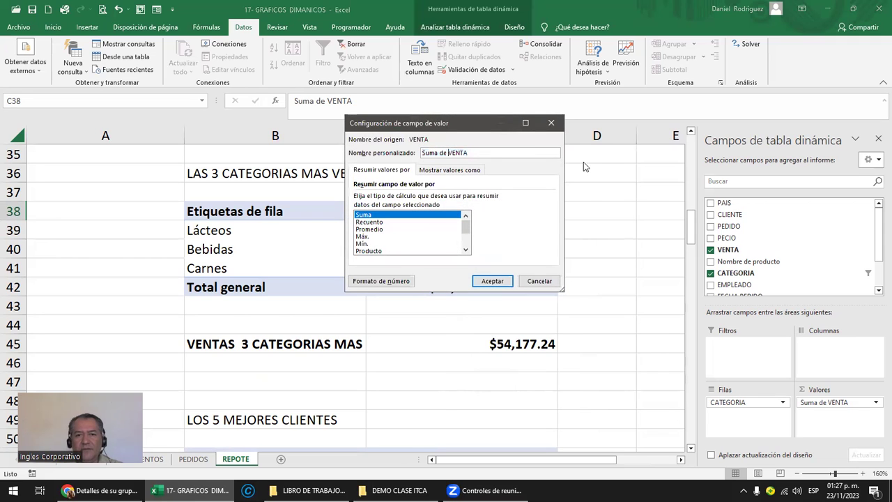
key("BackSpace")
key("BackSpace")
key("BackSpace")
key("BackSpace")
key("BackSpace")
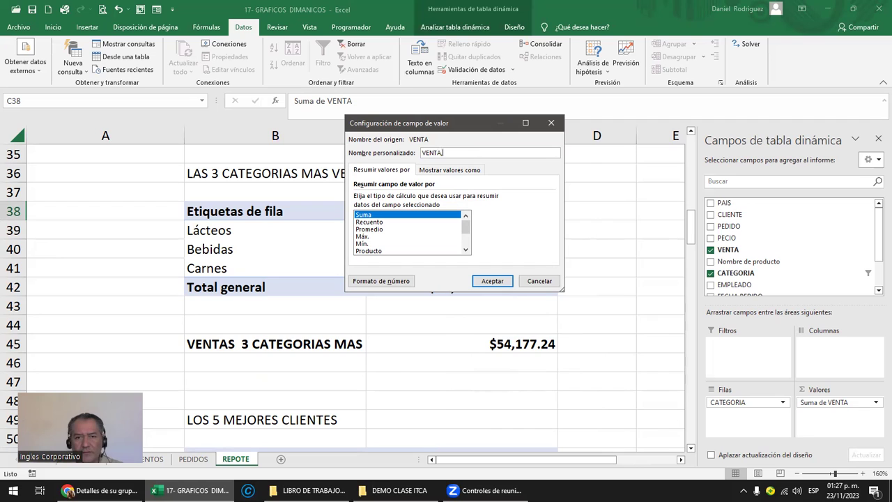
key("Return")
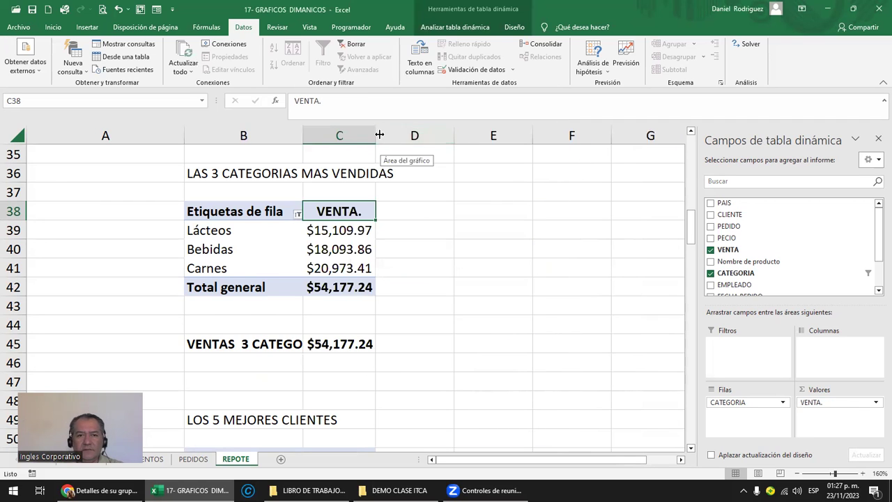
left_click_drag(381, 136, 425, 136)
scroll(596, 356, "up", 4)
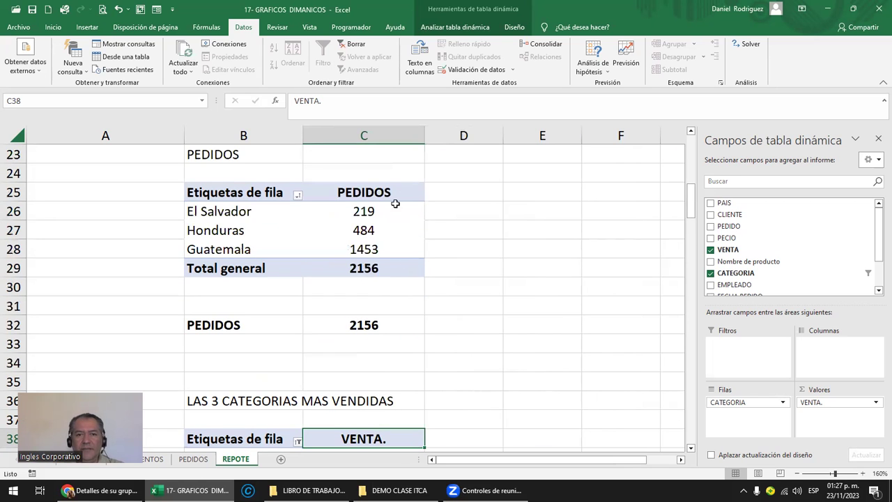
scroll(434, 303, "up", 2)
scroll(429, 362, "down", 2)
scroll(430, 380, "down", 1)
scroll(430, 380, "up", 1)
left_click(249, 193)
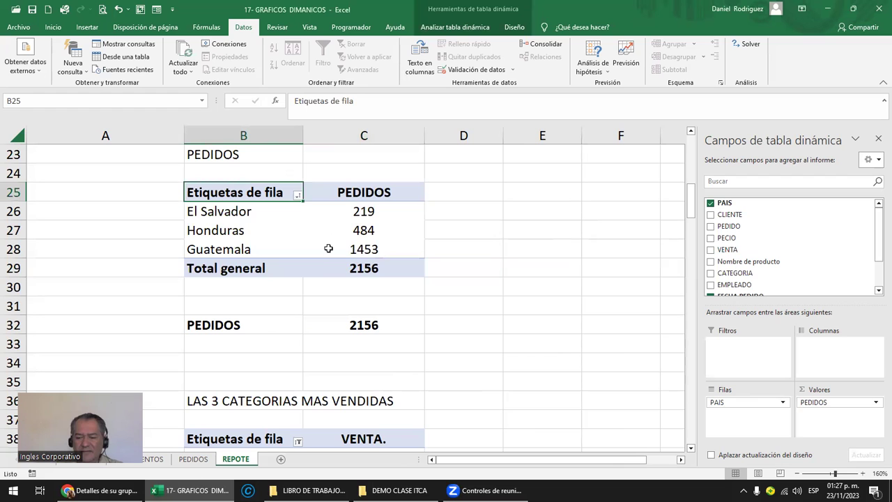
key("Delete")
key("Return")
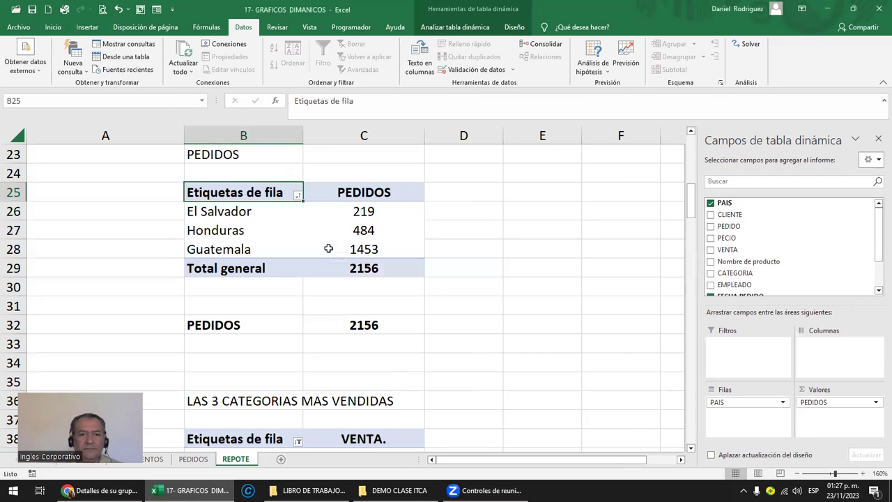
scroll(294, 292, "down", 1)
scroll(295, 292, "down", 2)
left_click(249, 269)
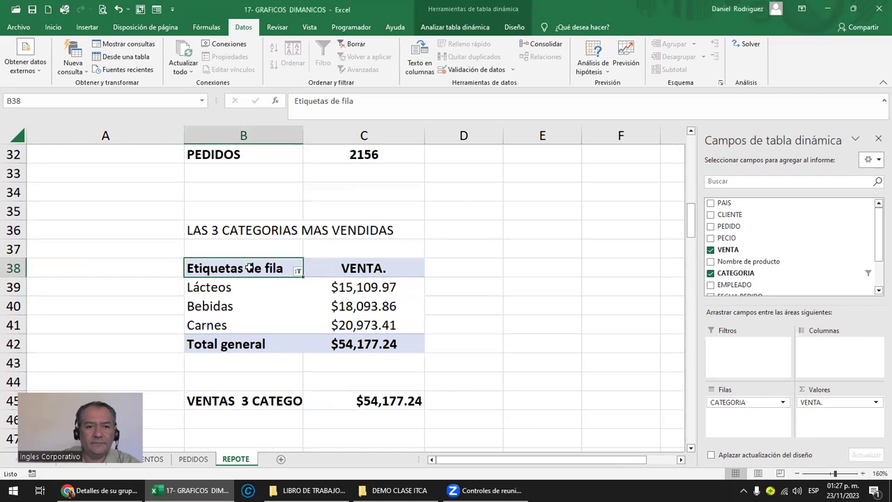
right_click(239, 274)
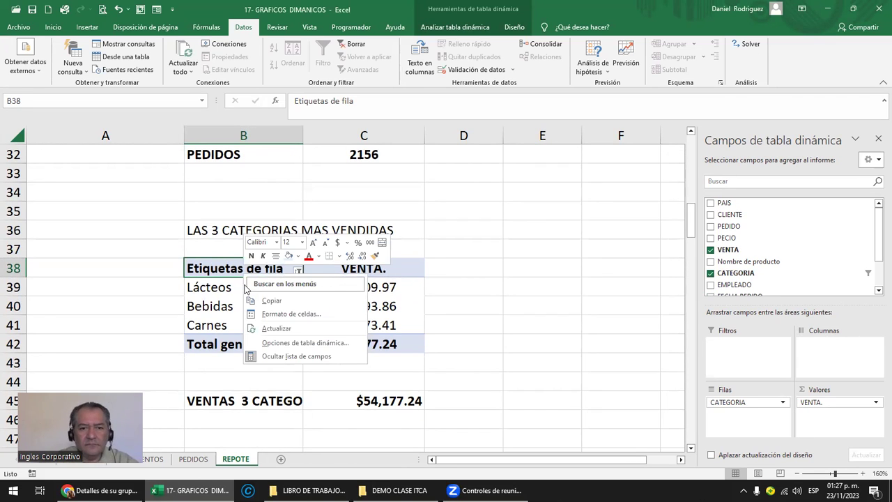
key("Escape")
left_click(500, 274)
scroll(504, 274, "down", 2)
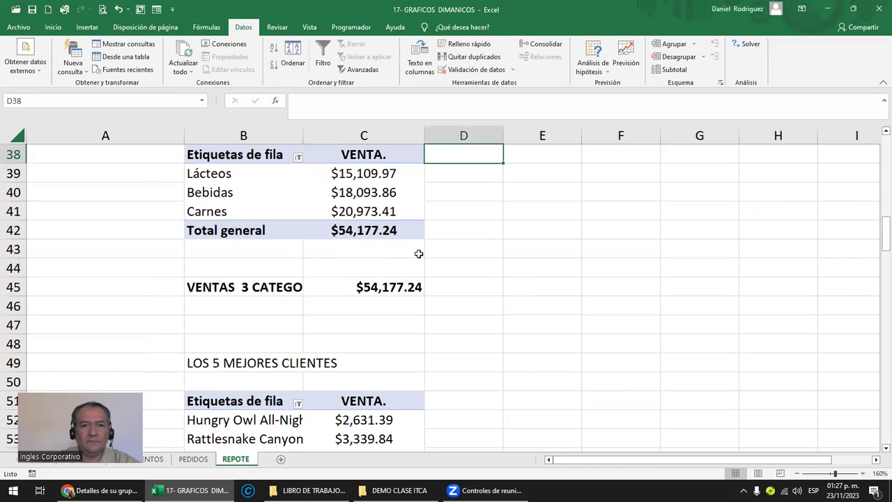
left_click(239, 154)
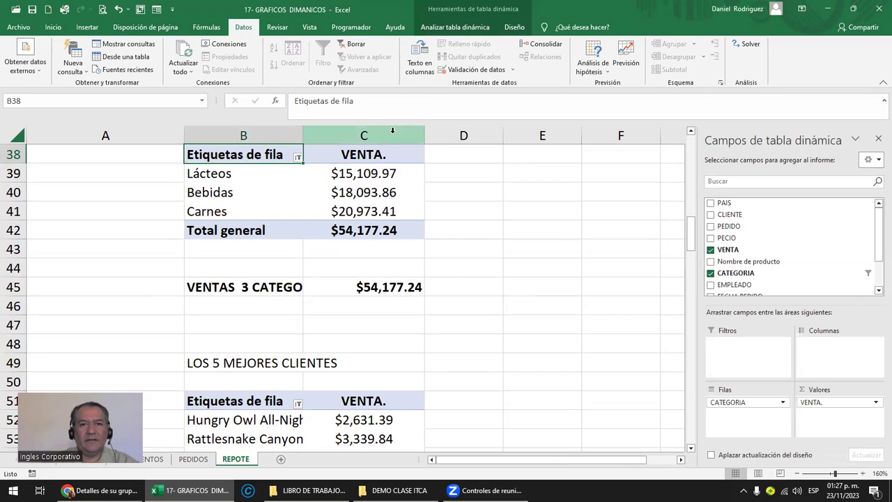
scroll(541, 247, "down", 3)
scroll(541, 246, "down", 2)
scroll(130, 225, "up", 1)
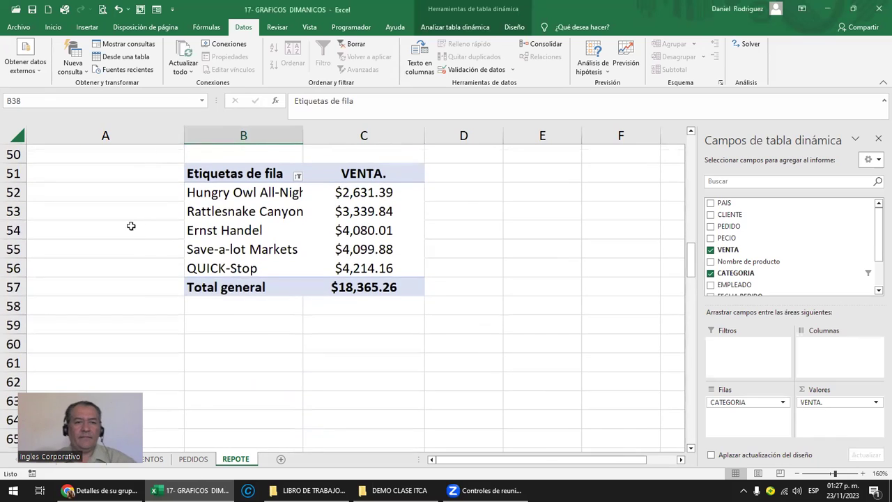
left_click(144, 223)
key("ctrl+Home")
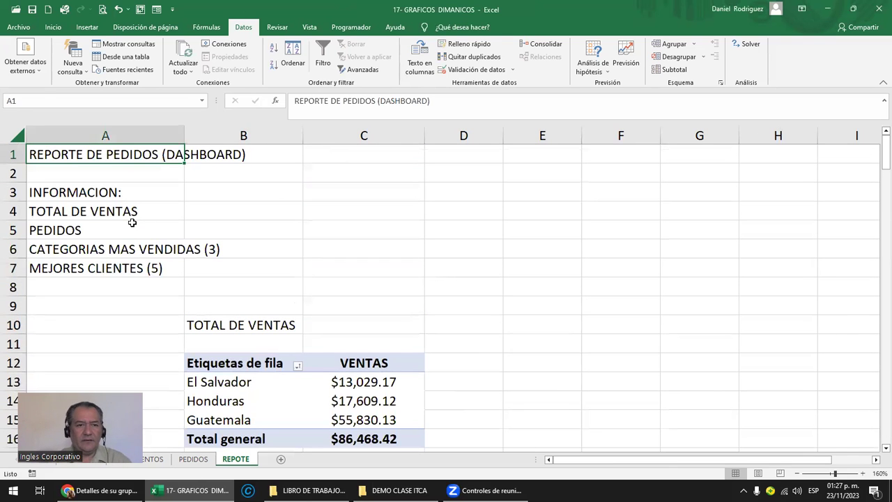
left_click_drag(111, 211, 129, 268)
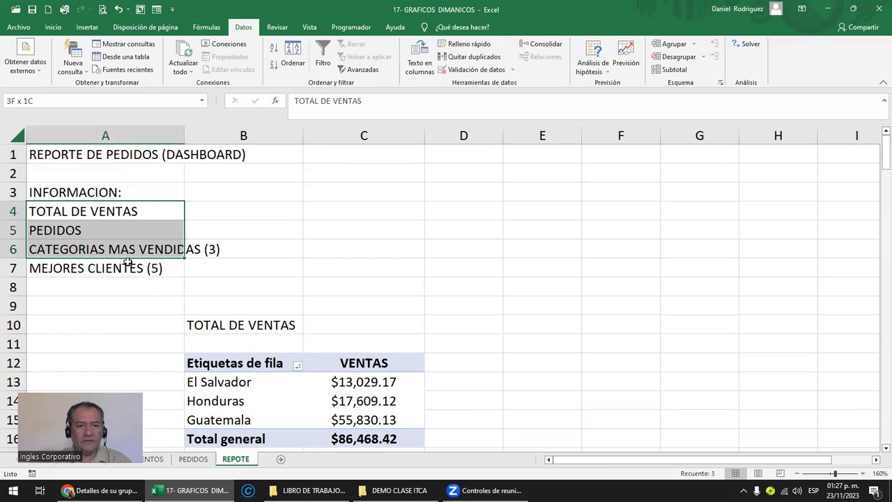
scroll(435, 324, "down", 1)
left_click(237, 269)
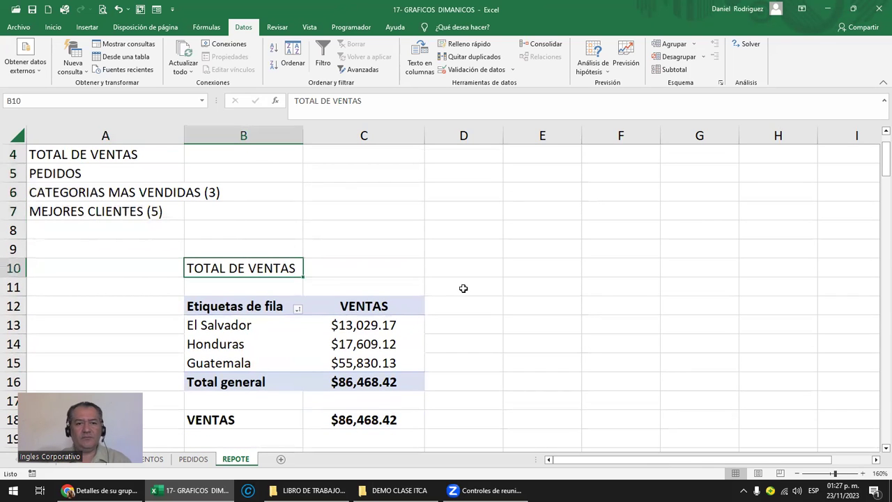
scroll(460, 290, "down", 3)
scroll(449, 293, "down", 1)
scroll(449, 293, "up", 1)
left_click(266, 285)
scroll(383, 314, "down", 2)
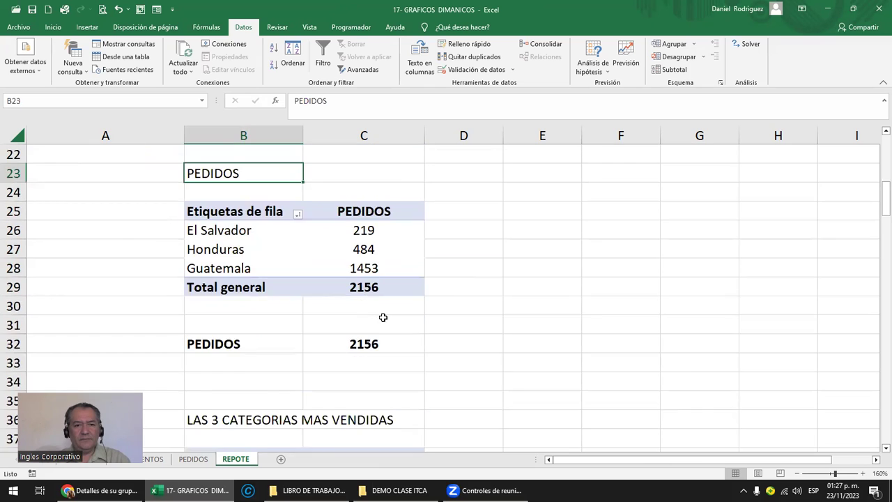
scroll(384, 317, "down", 2)
left_click(293, 308)
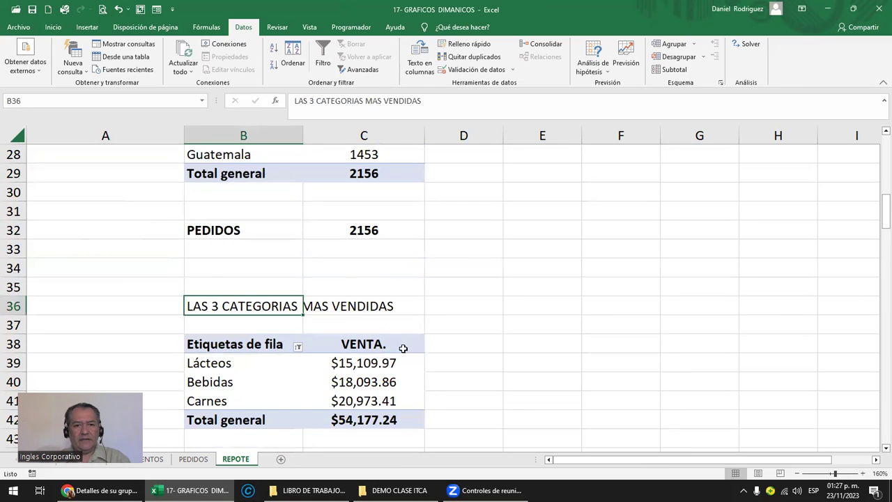
scroll(404, 349, "down", 2)
scroll(405, 349, "down", 1)
scroll(405, 349, "down", 2)
left_click(247, 272)
scroll(370, 333, "down", 2)
scroll(371, 334, "up", 4)
scroll(382, 344, "up", 6)
scroll(374, 379, "up", 5)
scroll(370, 370, "up", 1)
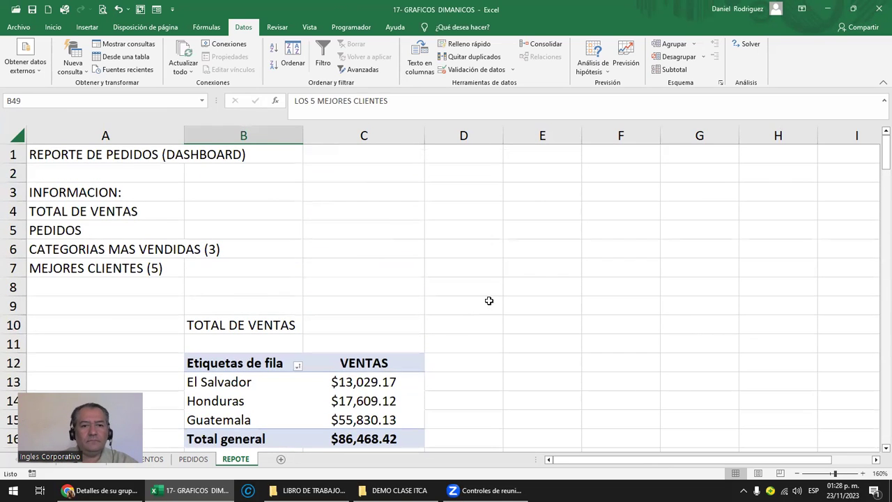
scroll(488, 300, "down", 2)
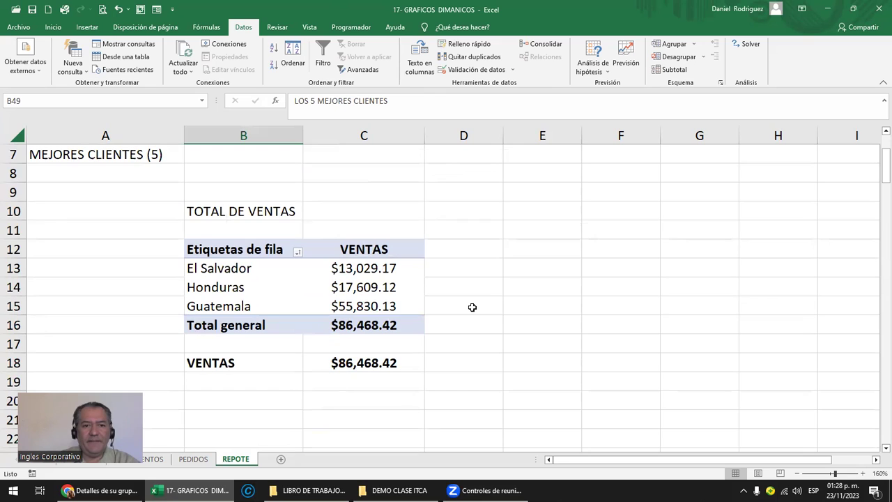
scroll(472, 308, "down", 3)
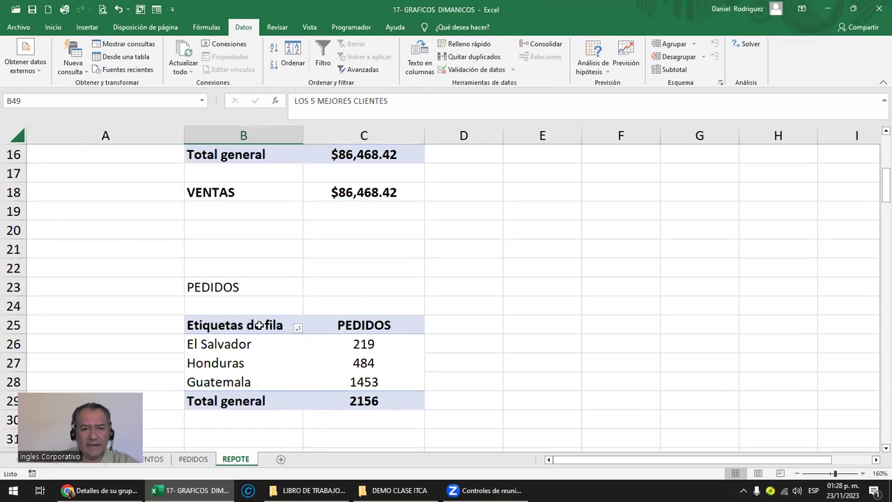
- Try adding PAIS to the categories pivot's Filters and Rows, declining each replace-data prompt
left_click(258, 324)
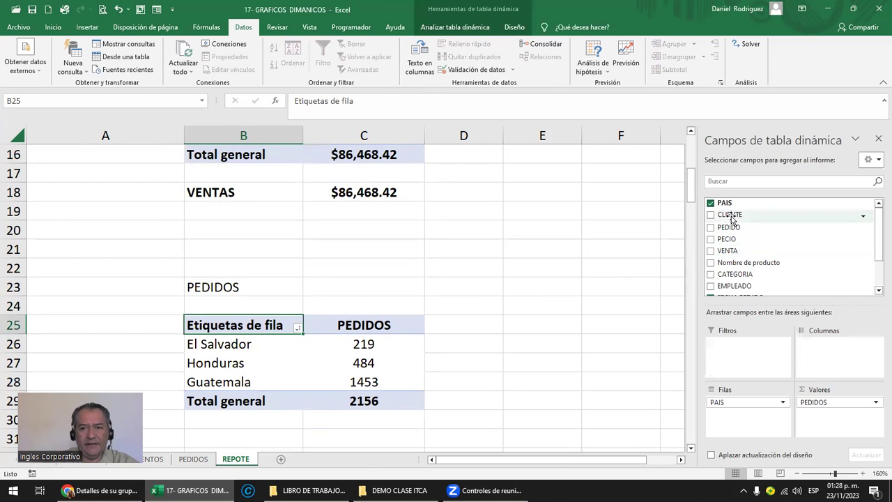
left_click_drag(724, 203, 756, 416)
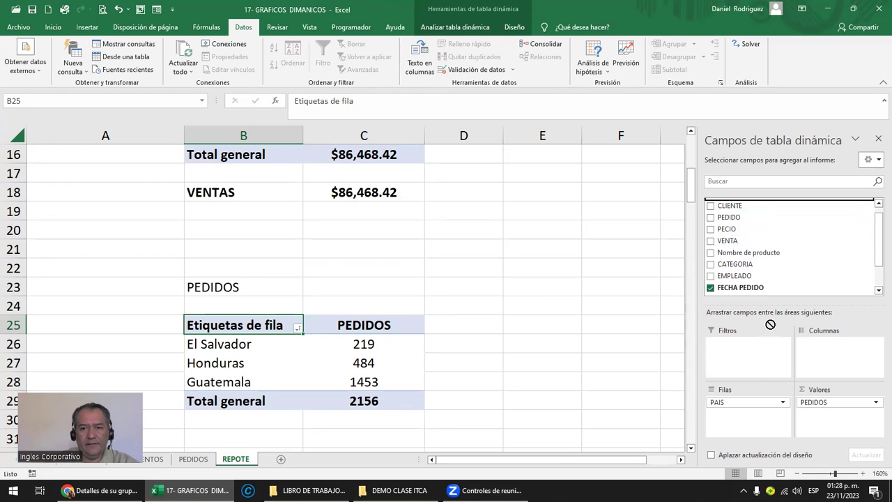
scroll(746, 230, "up", 1)
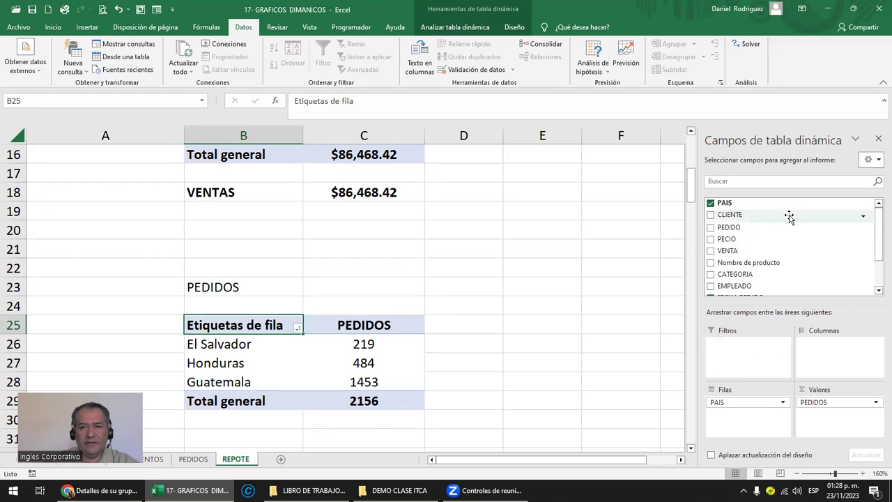
scroll(492, 292, "down", 3)
scroll(492, 292, "down", 2)
left_click(251, 284)
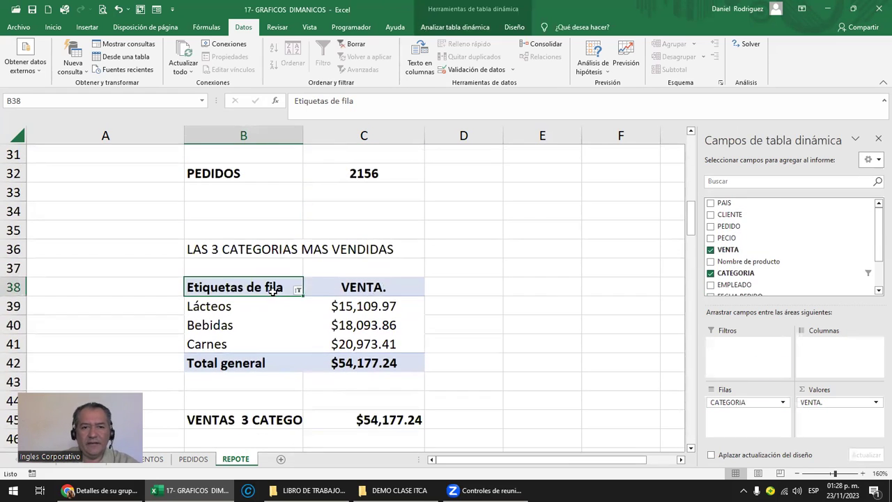
left_click_drag(721, 203, 739, 351)
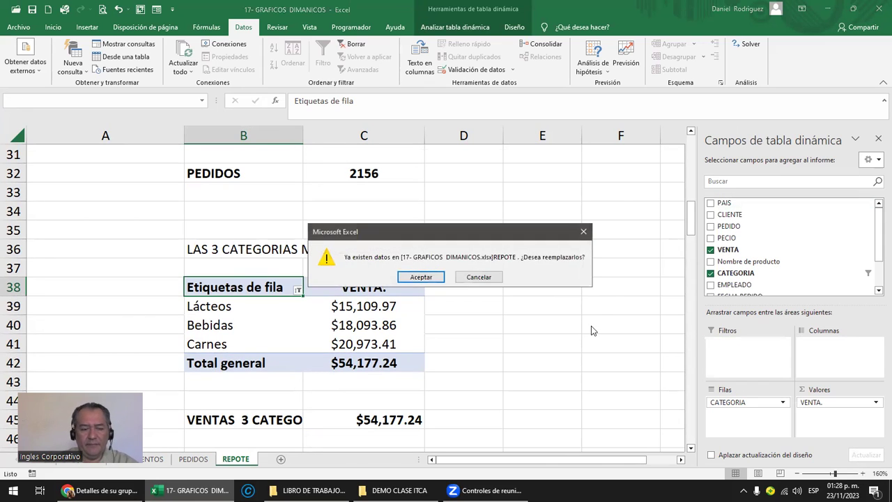
key("Escape")
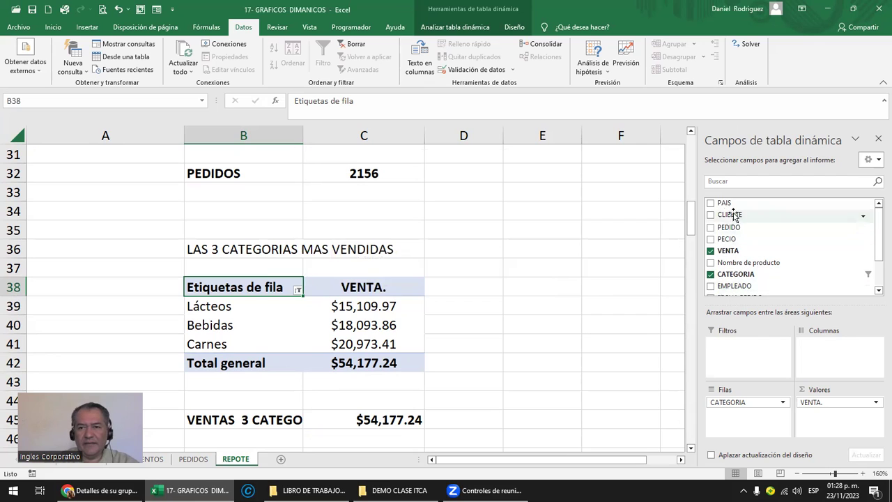
left_click_drag(725, 203, 753, 404)
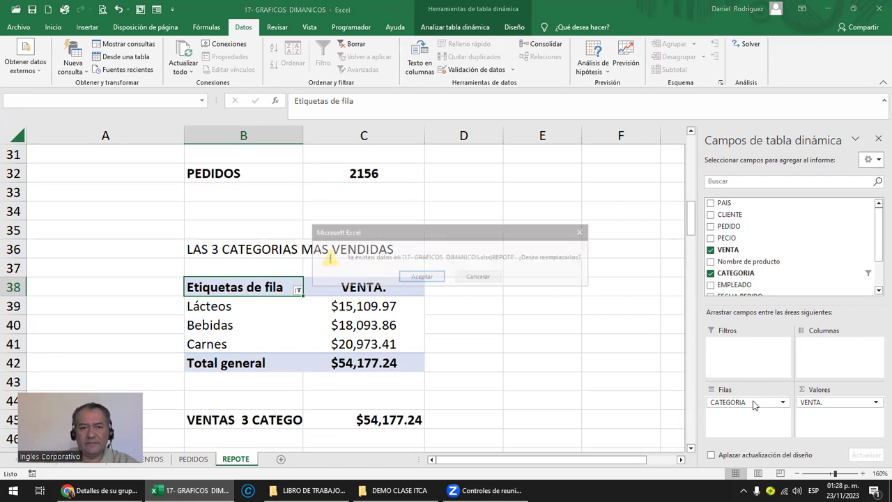
key("Escape")
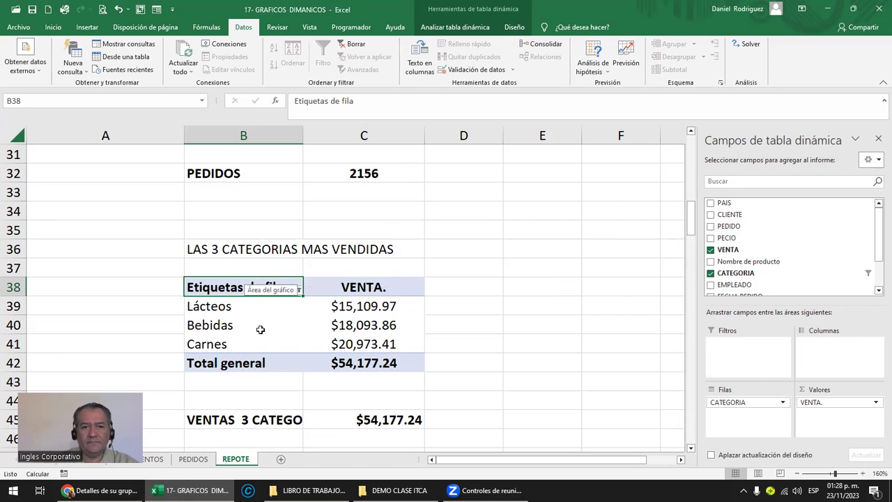
- Leave the categories pivot so its field list closes
left_click(260, 326)
left_click(264, 287)
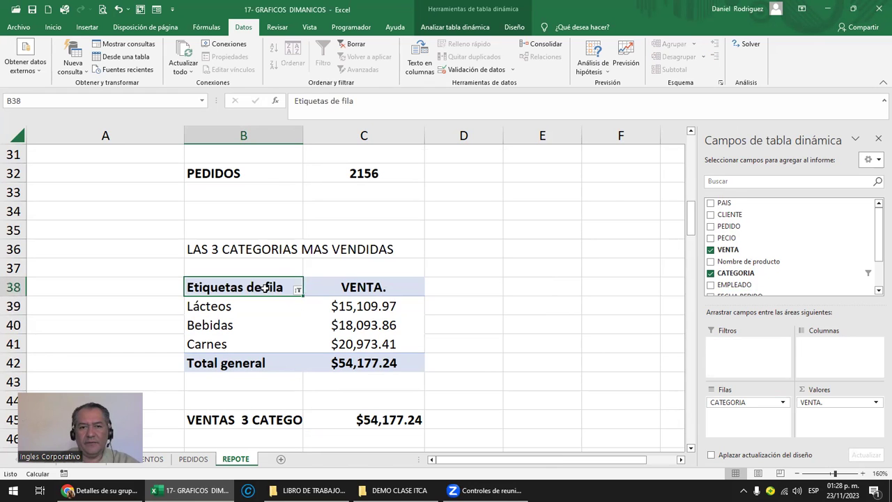
left_click(553, 262)
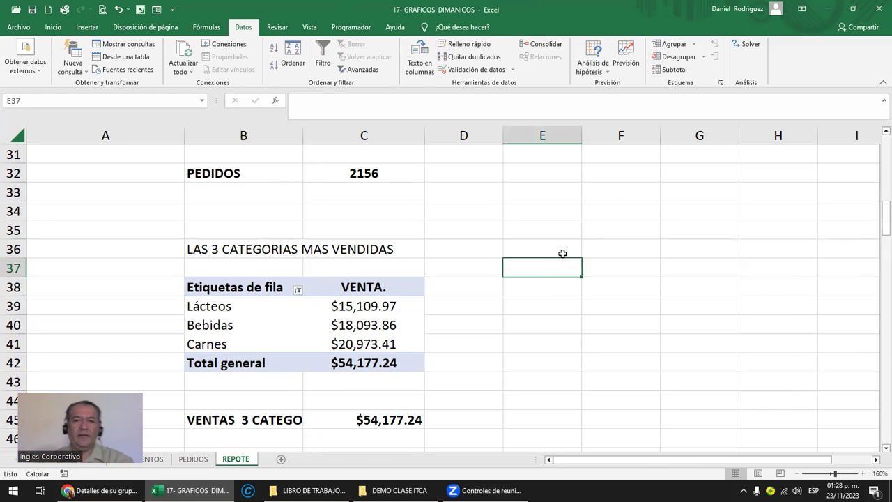
scroll(563, 253, "up", 1)
scroll(563, 254, "up", 9)
scroll(563, 253, "down", 3)
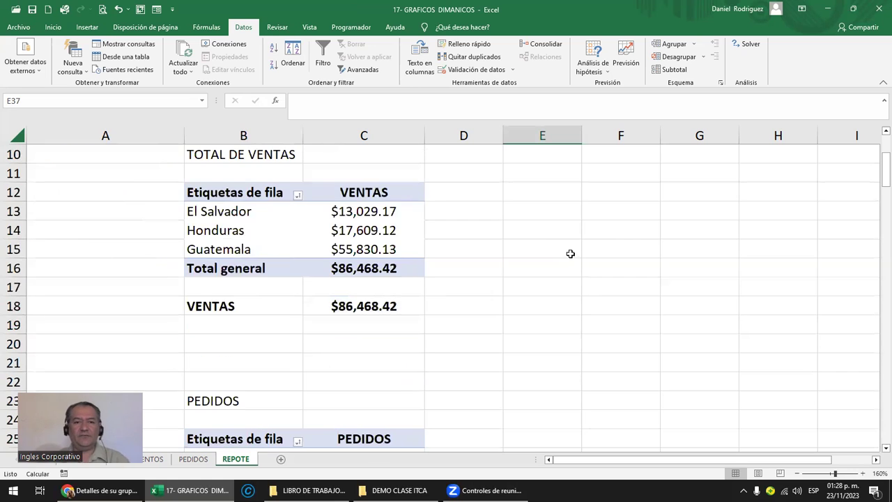
- Inspect the VENTAS pivot and its total row B18:C18
left_click(262, 199)
key("Right")
key("Right")
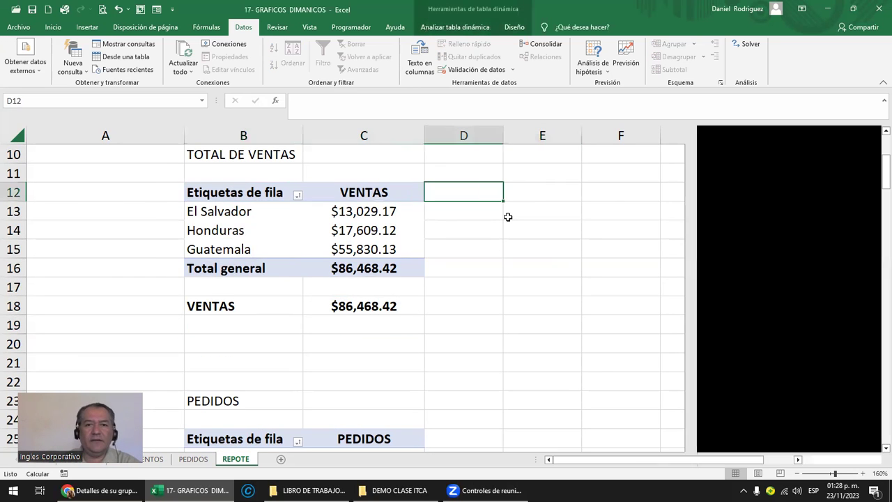
key("Right")
key("Right")
key("Right")
key("Right")
key("Right")
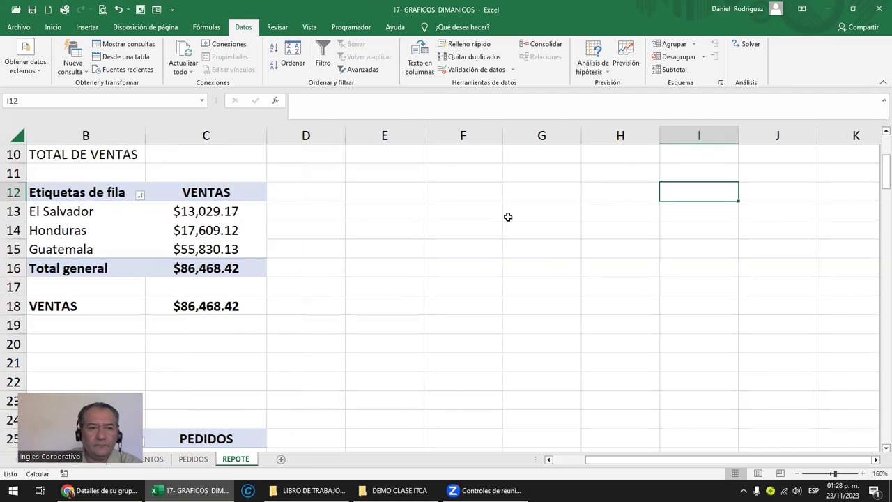
left_click_drag(68, 193, 210, 268)
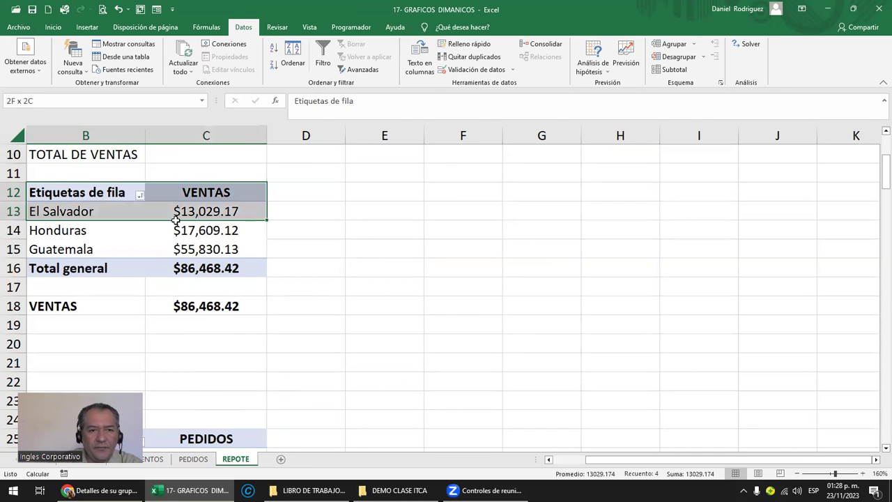
left_click_drag(88, 301, 198, 306)
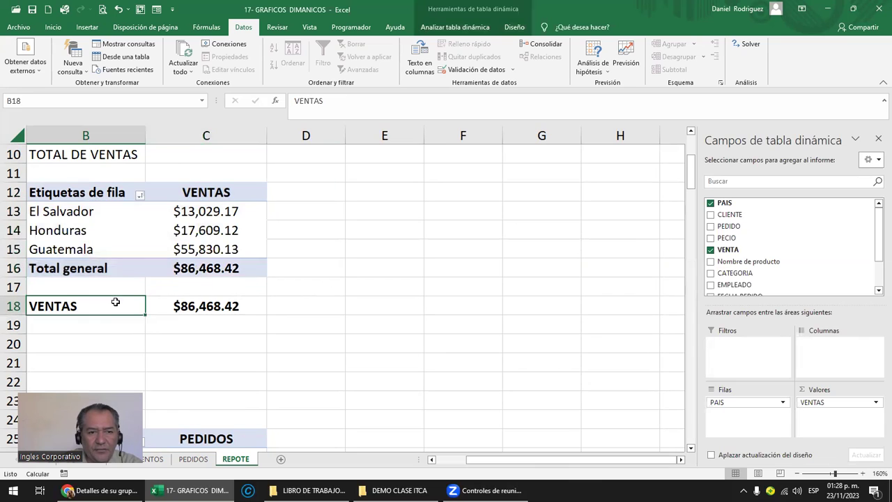
left_click(205, 306)
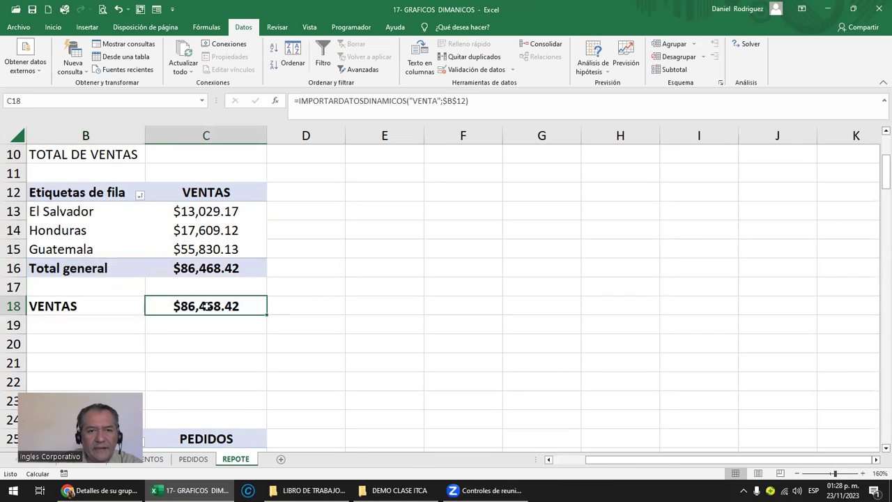
left_click(97, 306)
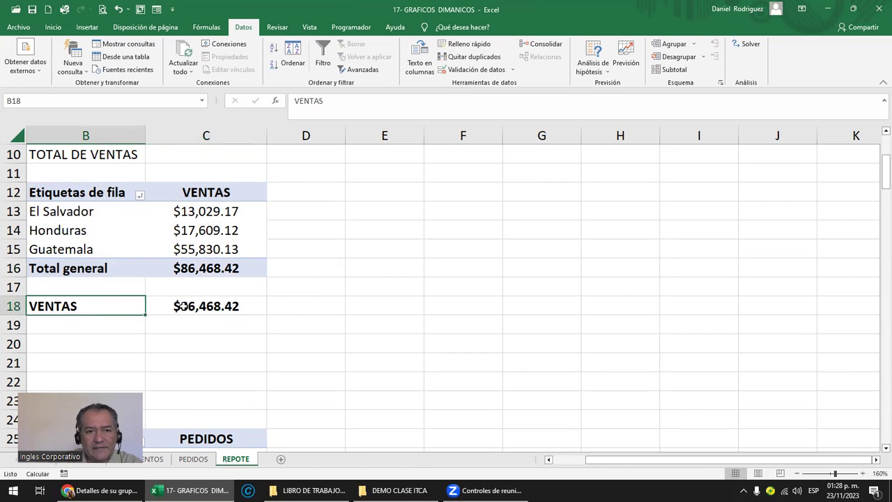
left_click(180, 306)
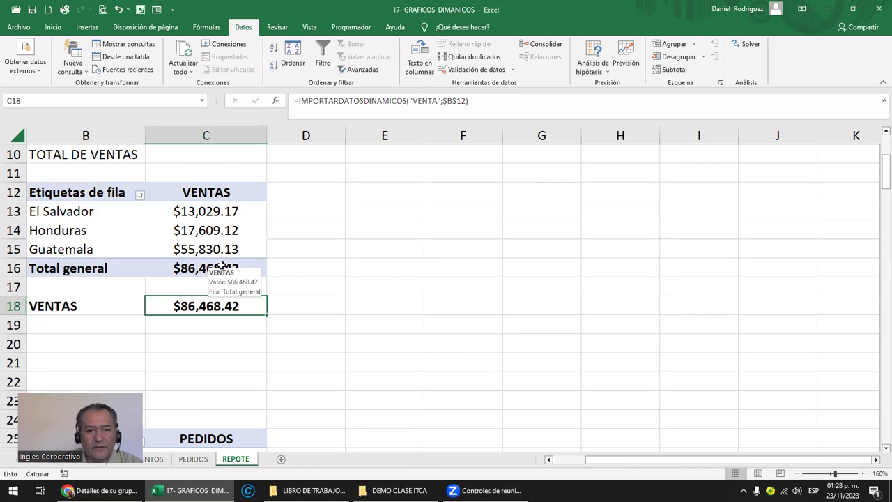
- Check the PEDIDOS, top 3 categories and top 5 clients grand totals
scroll(224, 266, "down", 1)
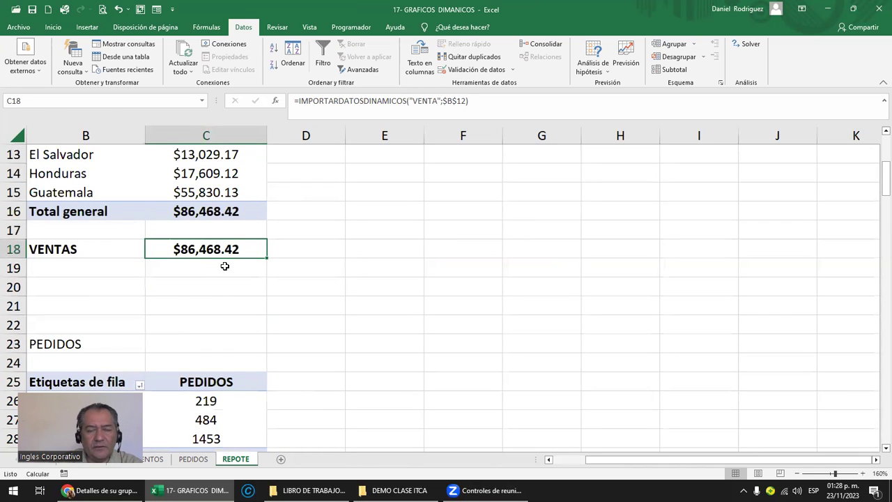
scroll(218, 251, "down", 4)
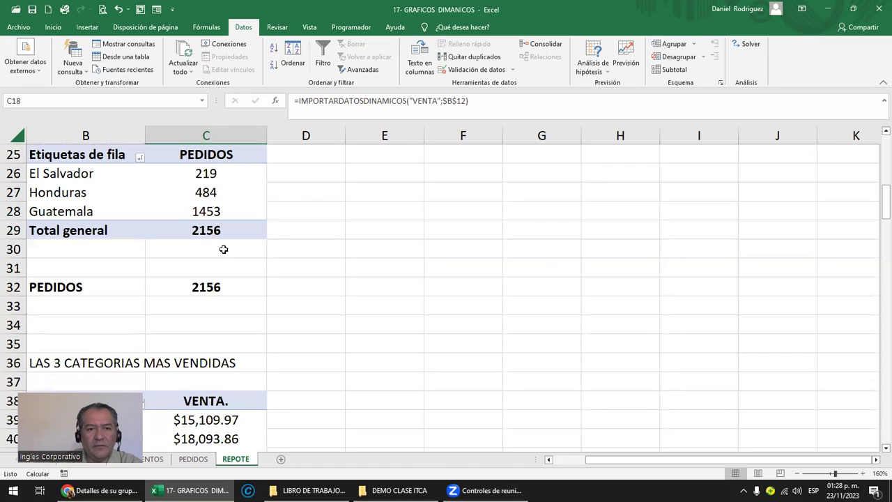
left_click(211, 287)
scroll(216, 286, "down", 2)
scroll(222, 284, "down", 1)
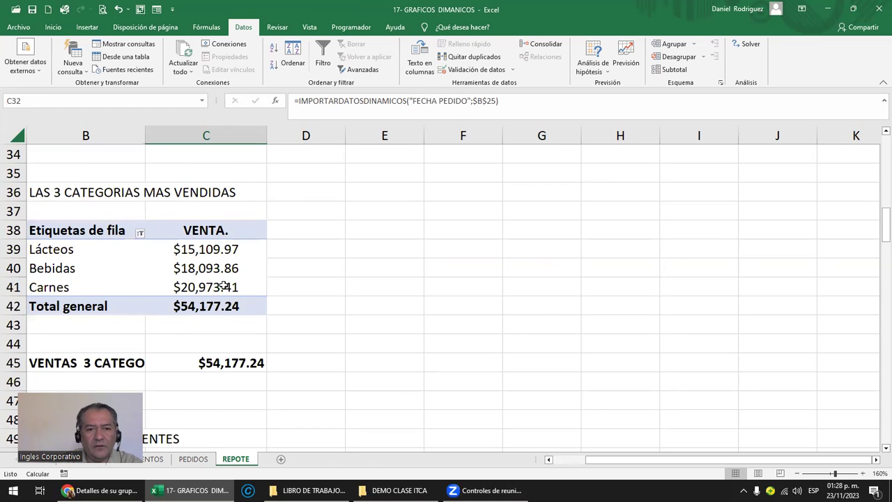
scroll(223, 283, "down", 2)
left_click(235, 249)
scroll(236, 249, "down", 2)
scroll(237, 248, "down", 2)
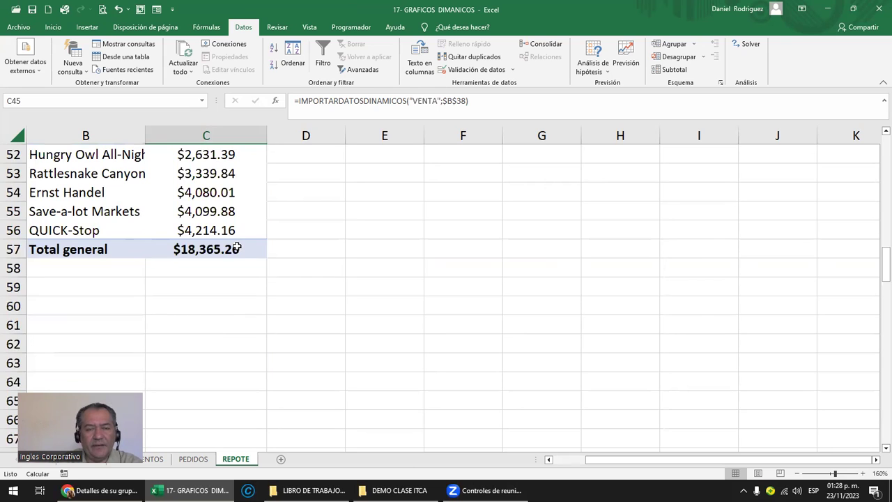
left_click(239, 246)
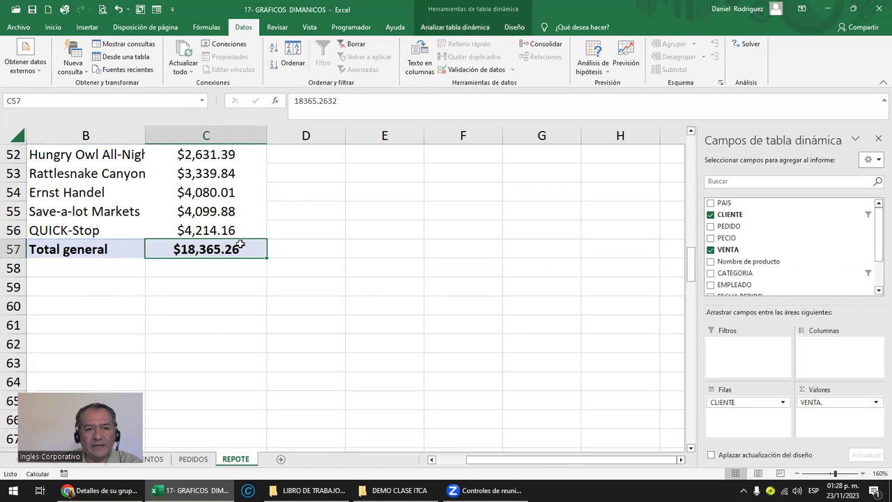
scroll(241, 248, "down", 1)
scroll(243, 247, "up", 2)
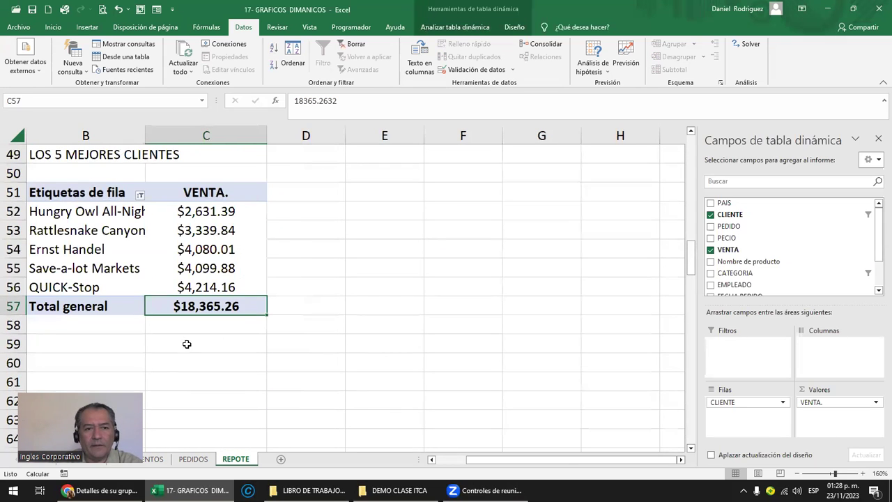
left_click(187, 344)
key("Left")
key("Left")
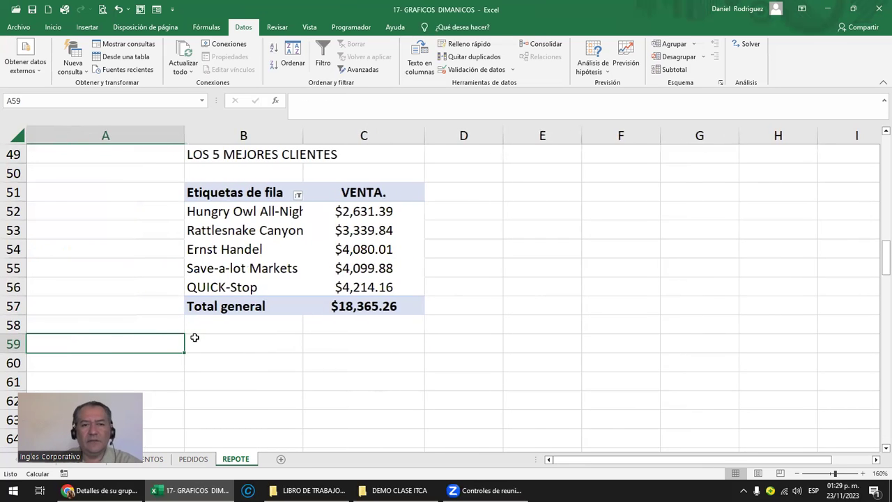
- Select inside the VENTAS pivot to show its PivotTable Fields pane
scroll(492, 302, "up", 6)
scroll(491, 302, "up", 5)
scroll(492, 302, "up", 3)
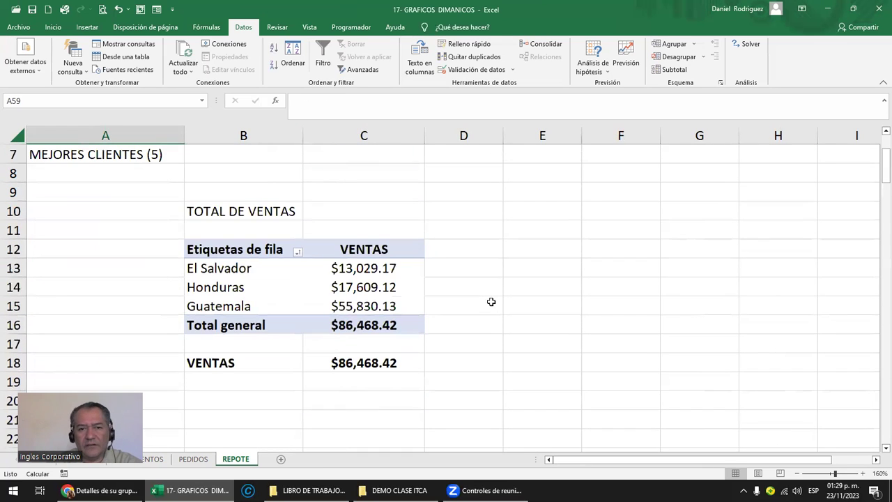
left_click(541, 248)
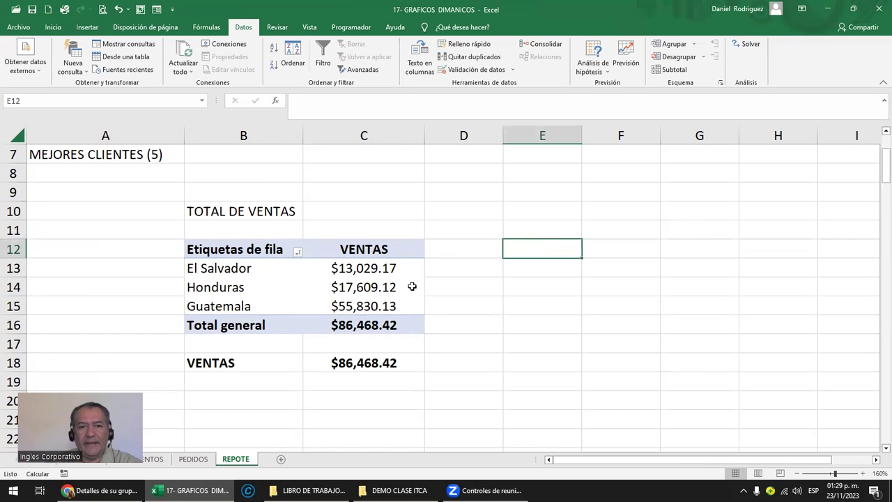
left_click(393, 252)
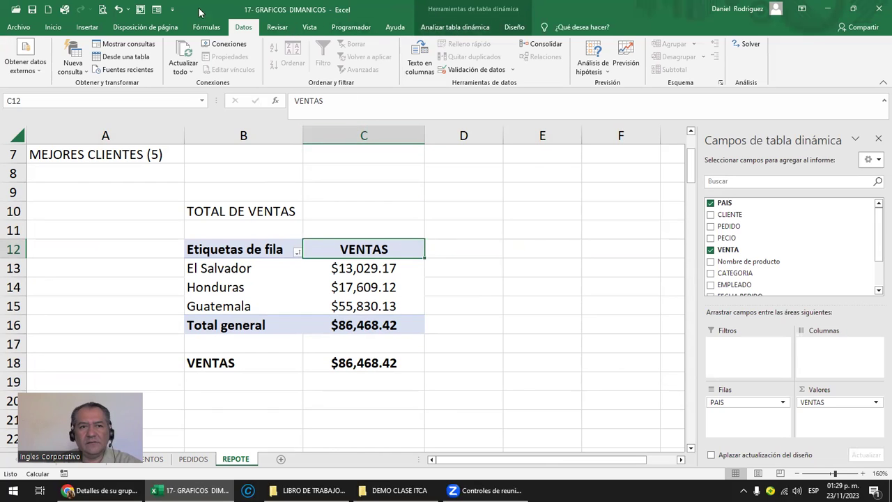
- Insert a Columnas agrupadas pivot chart of VENTAS and place it right of the pivot table
left_click(87, 28)
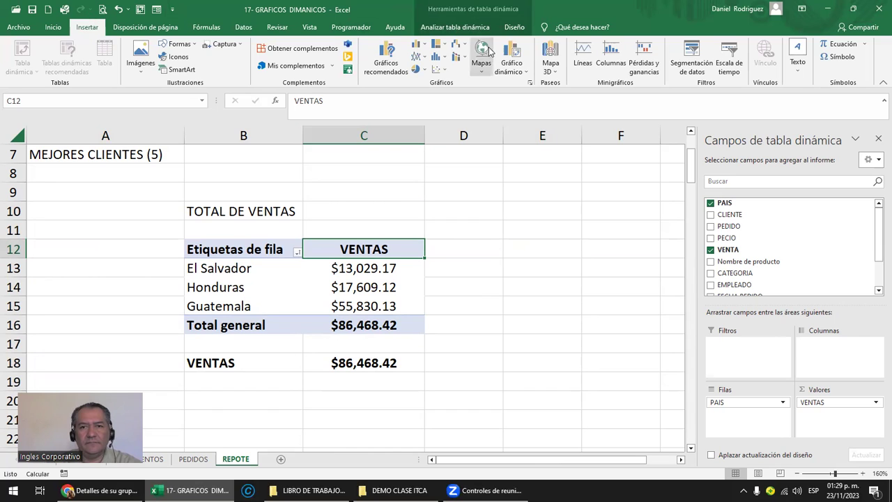
left_click(513, 69)
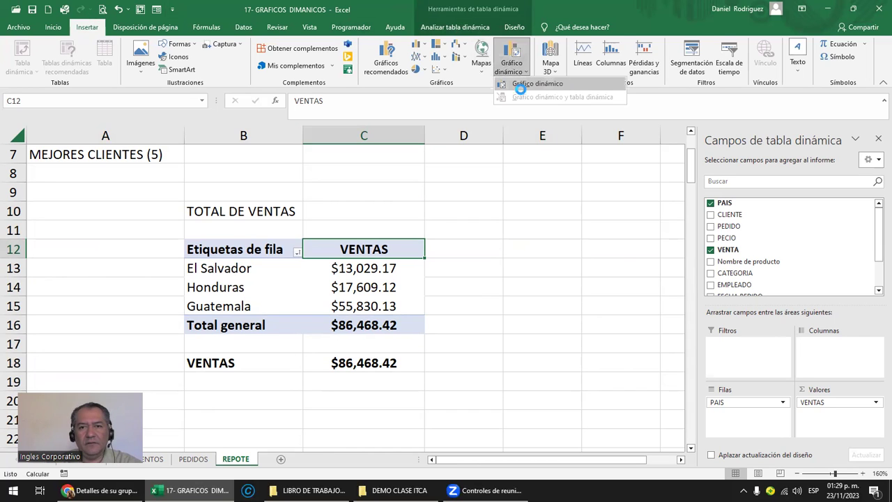
left_click(521, 86)
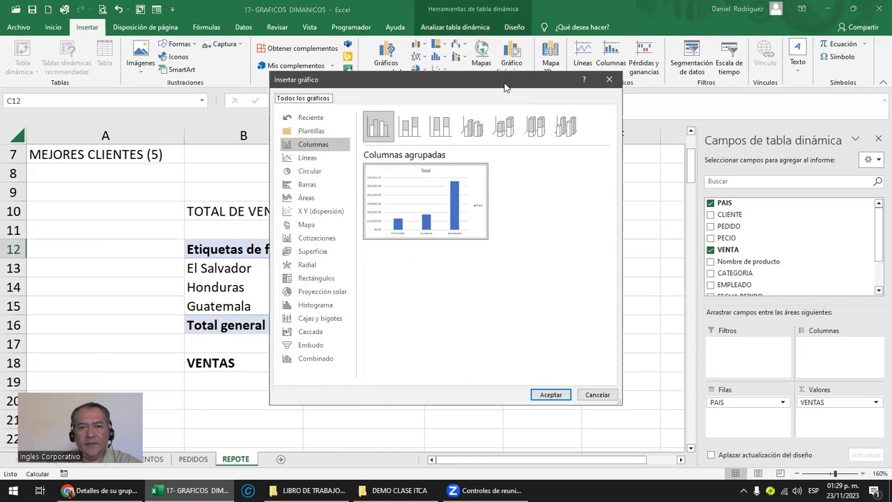
left_click_drag(506, 86, 624, 87)
left_click(650, 400)
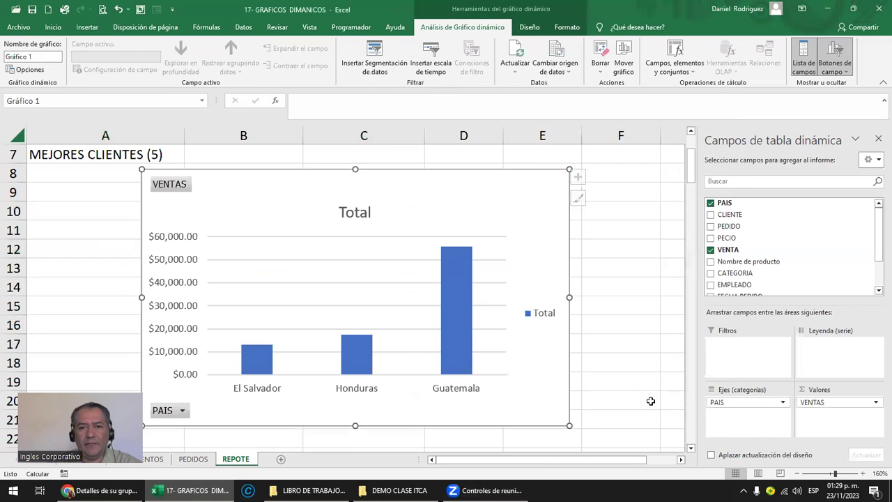
left_click_drag(521, 202, 542, 202)
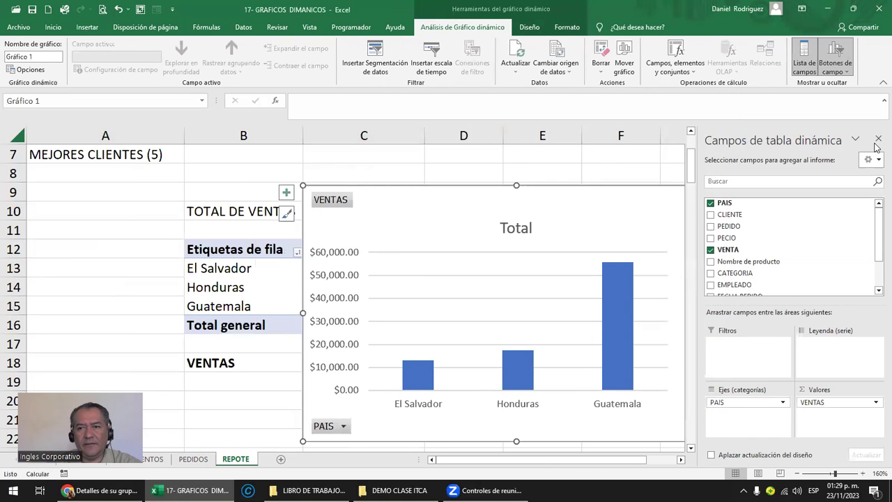
left_click(878, 140)
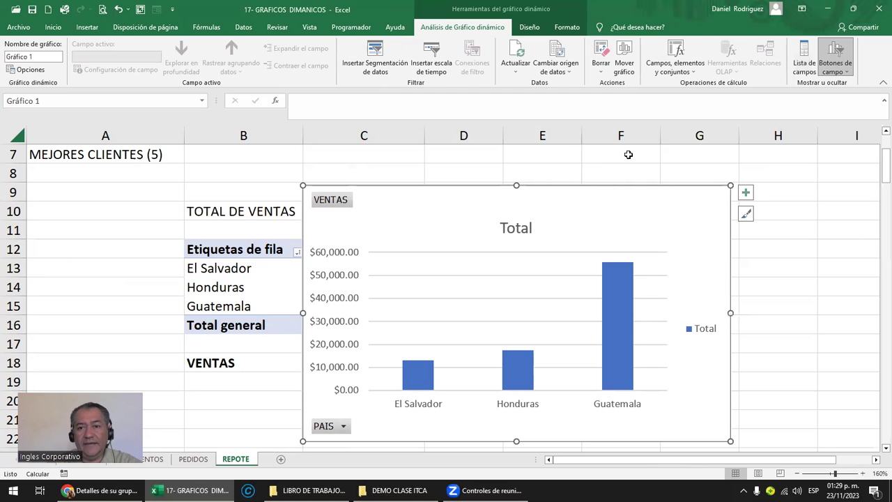
left_click(628, 155)
left_click_drag(595, 210, 739, 195)
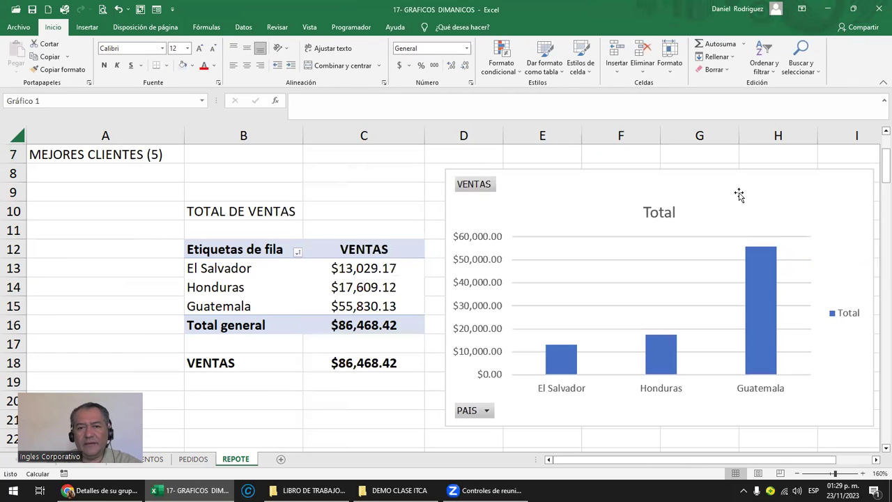
- Hide the REPOTE sheet's gridlines by unchecking Líneas de cuadrícula
left_click(396, 186)
key("Right")
key("Right")
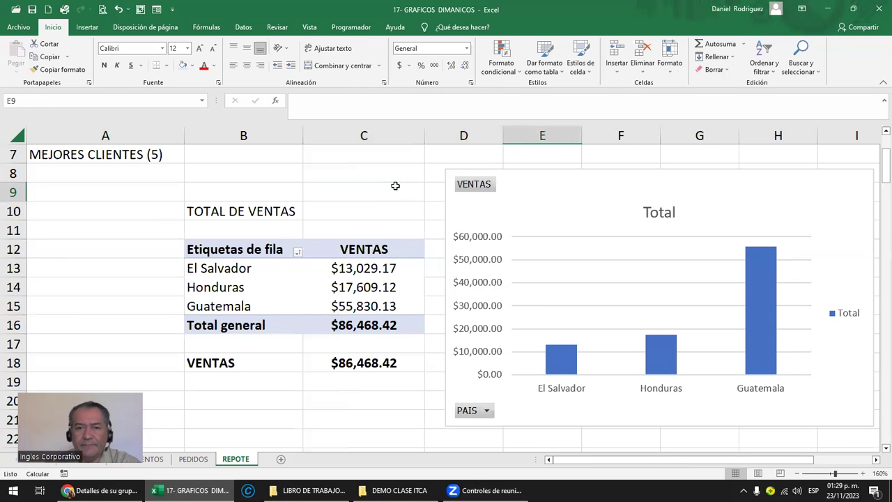
key("Right")
key("Right")
key("Right")
key("Right")
key("Right")
left_click(184, 163)
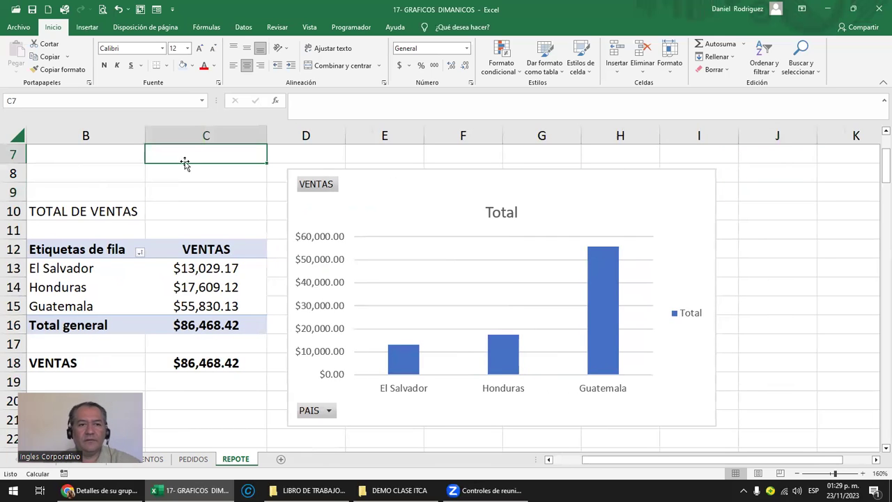
scroll(188, 159, "down", 1, "ctrl")
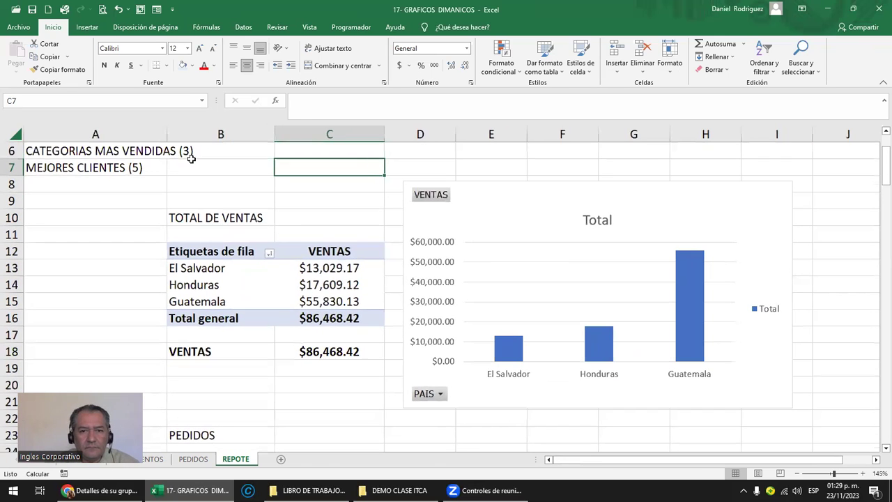
left_click(310, 27)
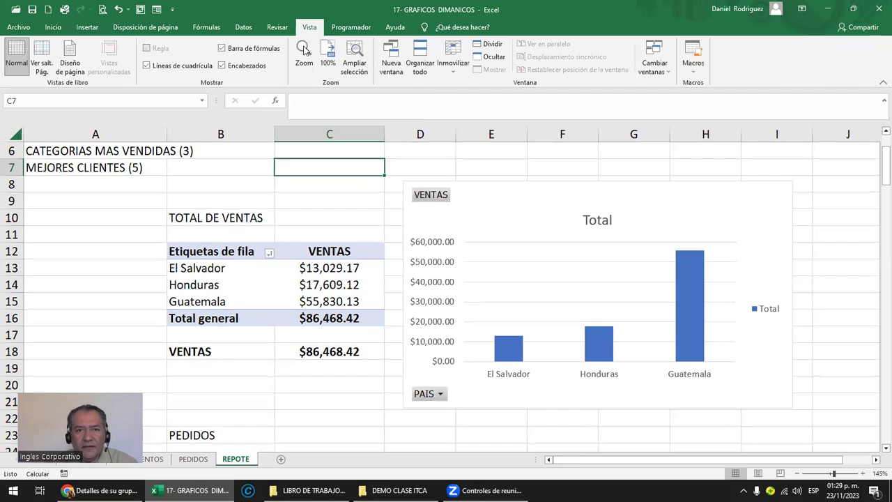
left_click(184, 69)
left_click(283, 202)
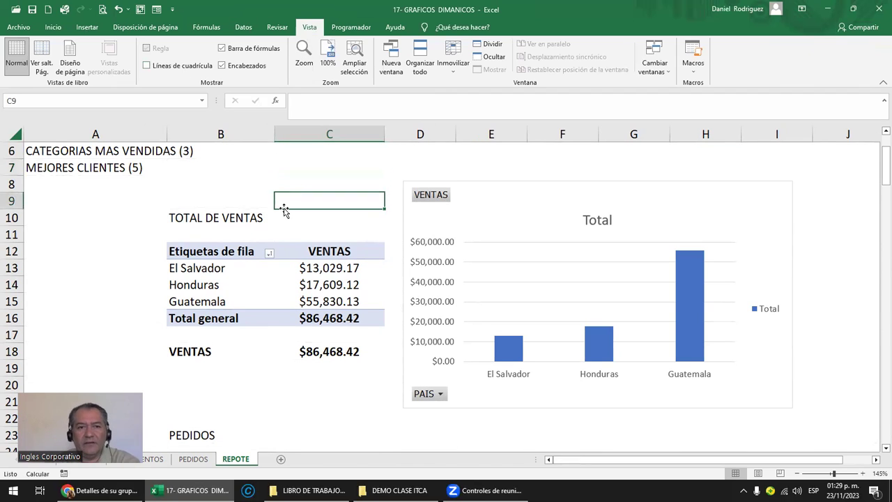
key("Right")
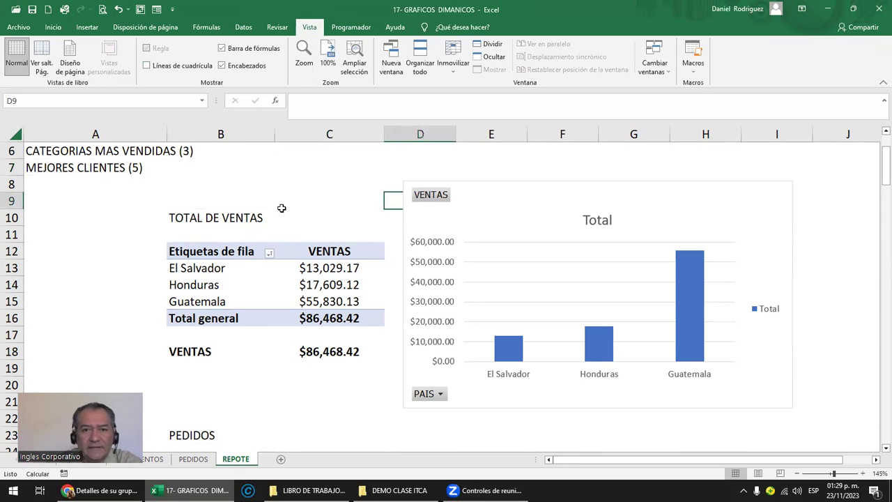
- Change the pivot chart title from Total to VENTAS
left_click(592, 222)
left_click(593, 221)
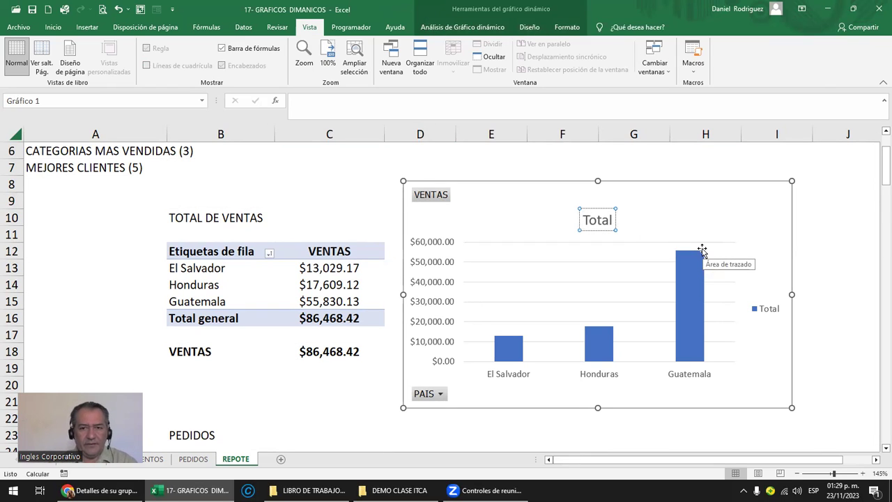
type("VENTAS")
key("Delete")
key("Delete")
key("Delete")
key("Delete")
key("Delete")
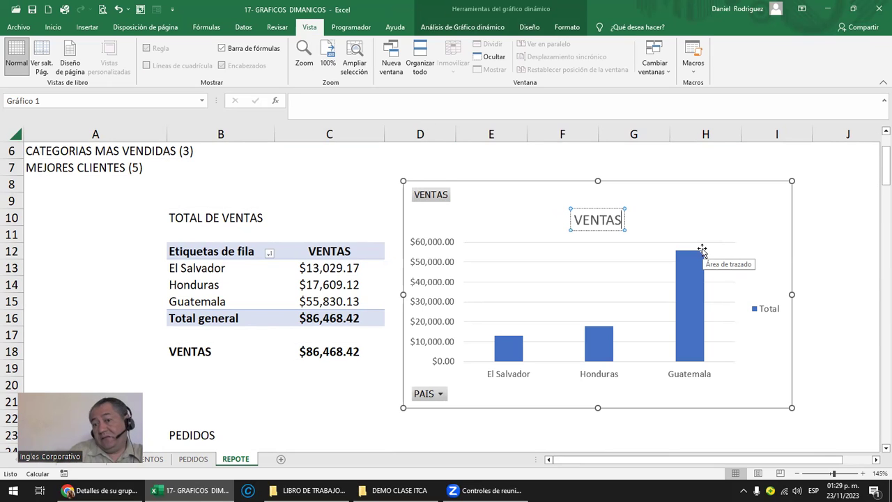
- Delete the chart's Total legend
left_click(767, 309)
key("Delete")
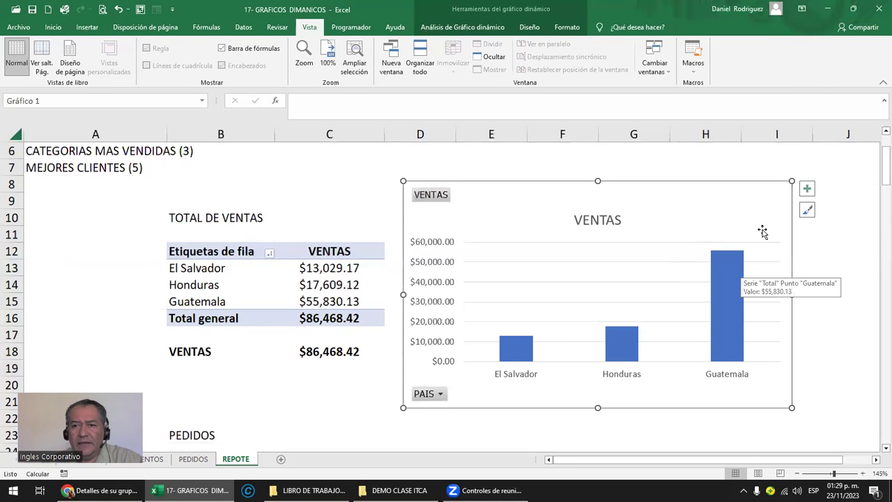
left_click(806, 188)
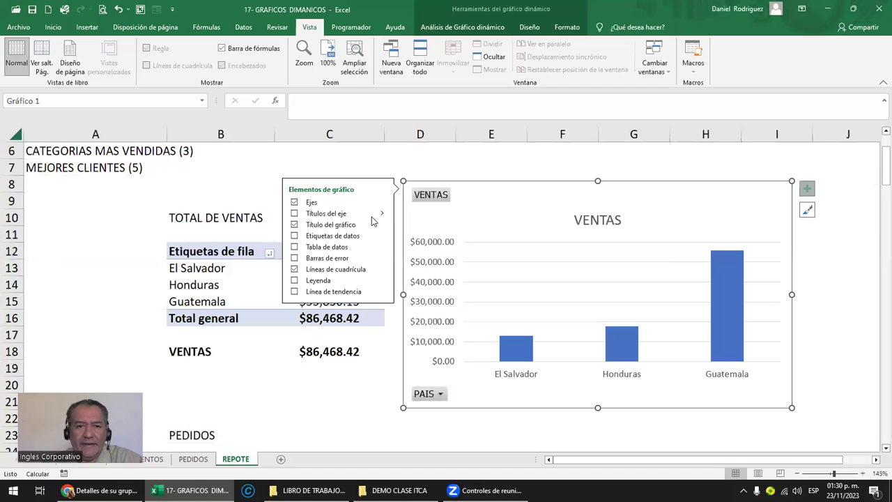
- Add sales value labels to the VENTAS columns and delete the chart's gridlines
left_click(359, 238)
left_click(531, 259)
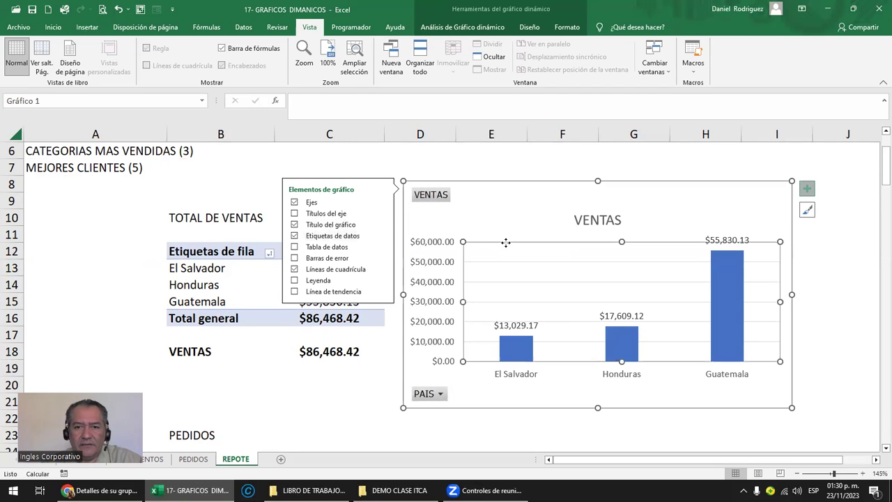
left_click(532, 262)
key("Delete")
- Make the sales value labels and the country axis names bold
left_click(717, 244)
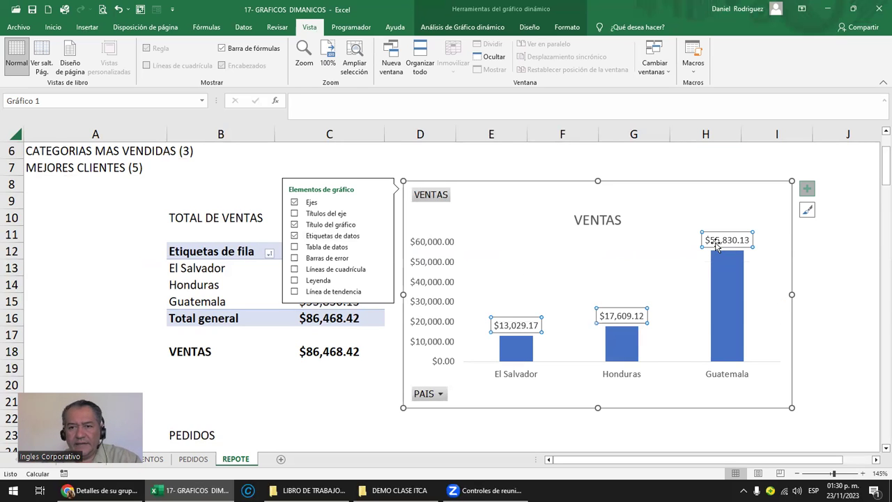
left_click(53, 27)
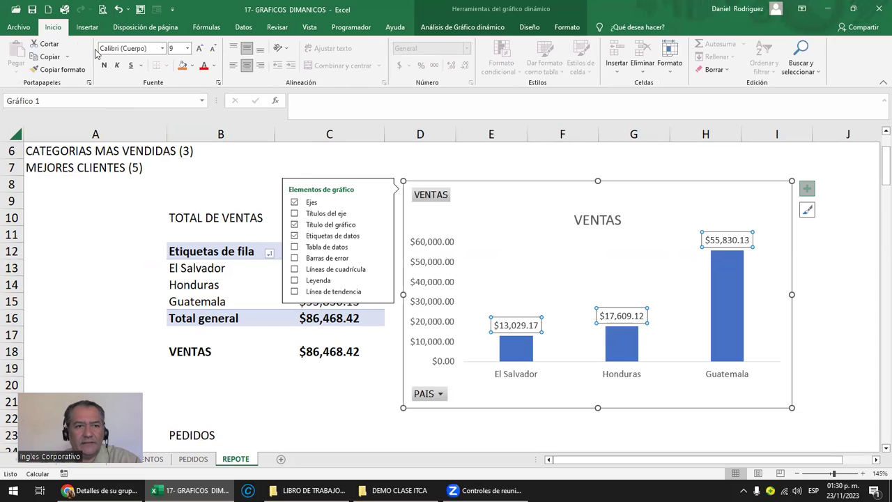
left_click(103, 66)
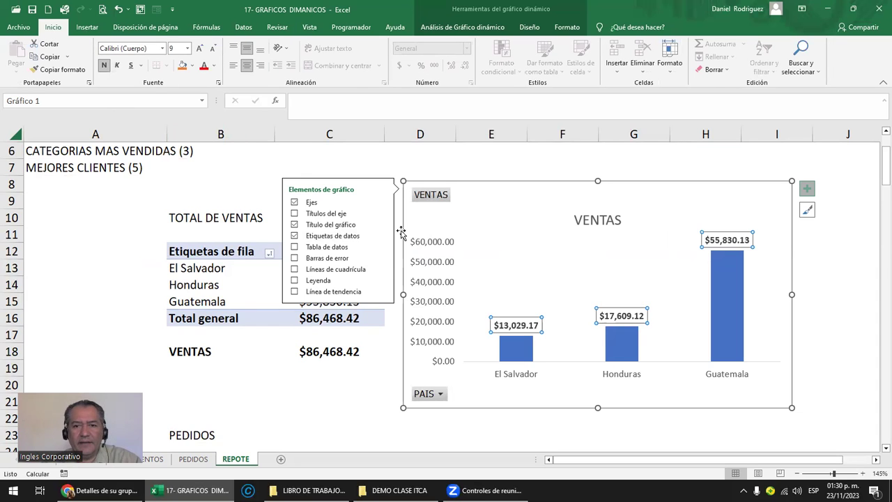
left_click(840, 304)
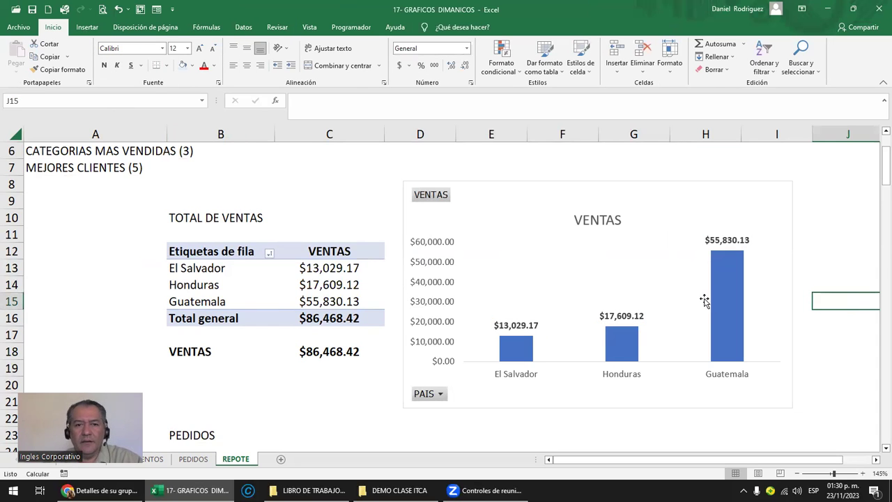
left_click(340, 267)
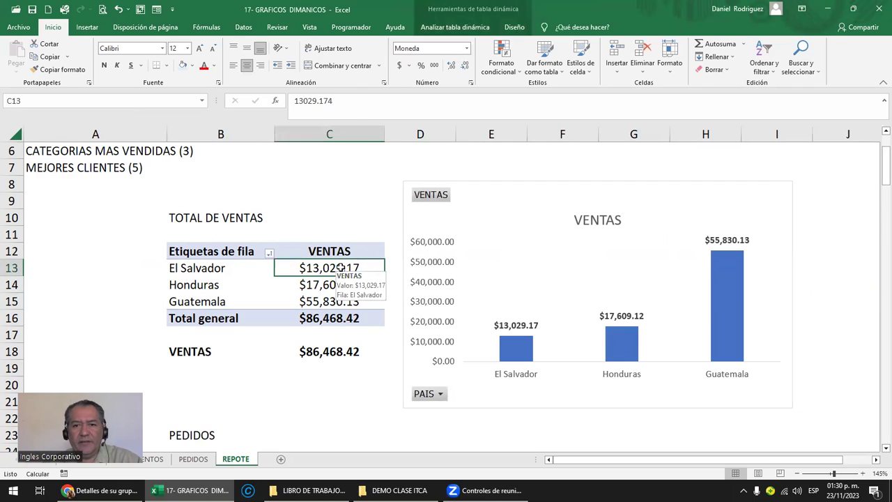
left_click(532, 375)
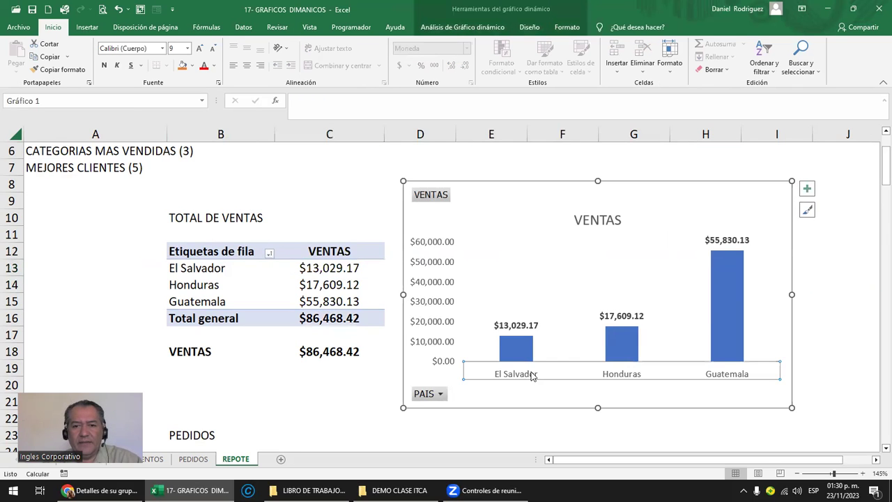
left_click(105, 69)
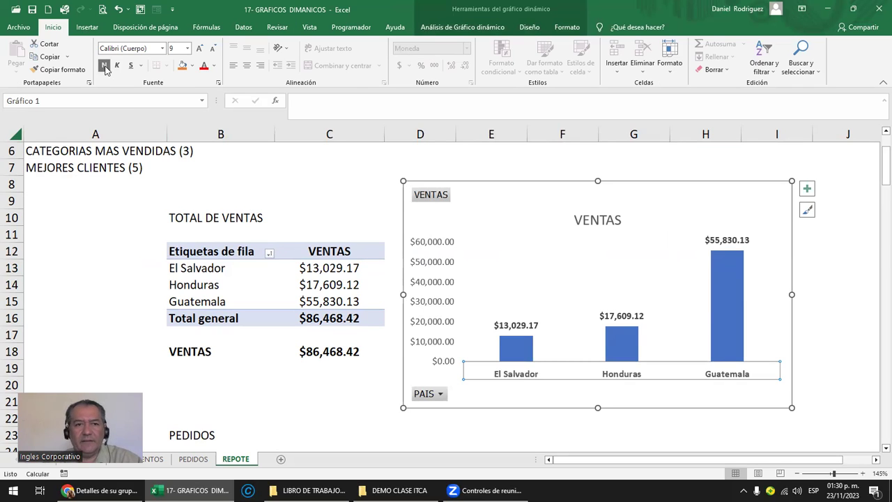
left_click(852, 299)
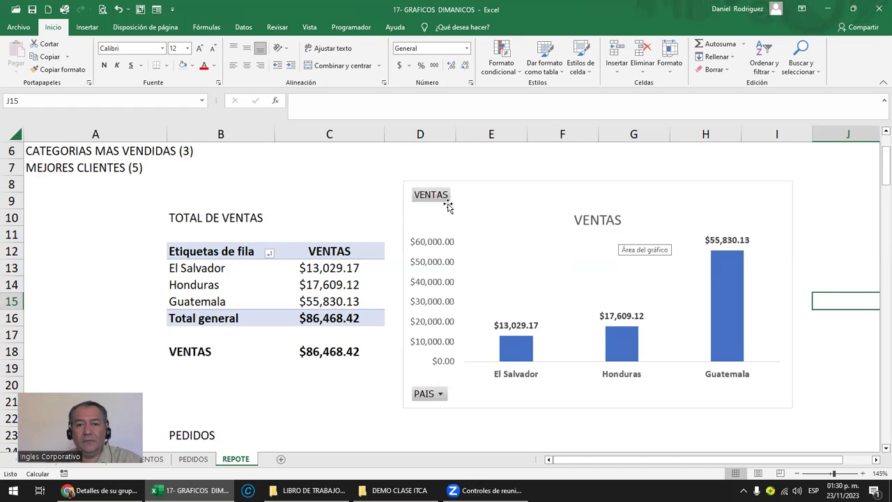
- Check the VENTAS total row B18:C18 against the chart and select its VENTAS title
left_click(481, 189)
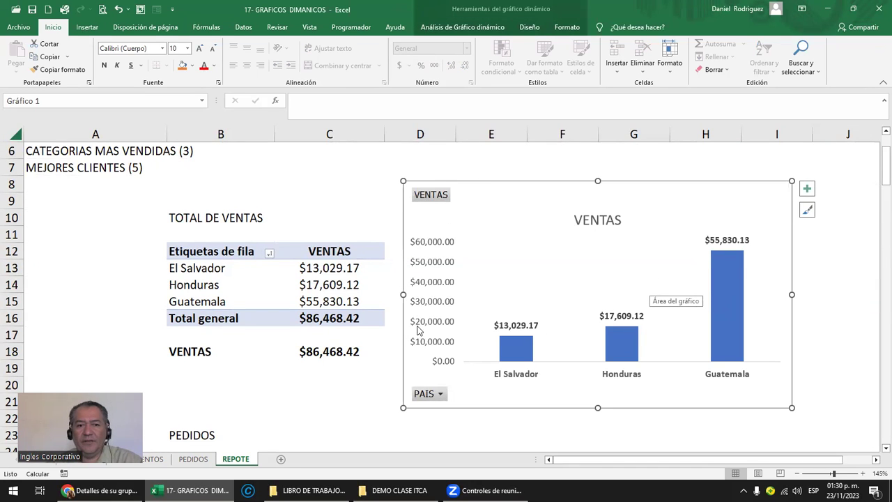
scroll(410, 328, "down", 1)
scroll(357, 366, "up", 1)
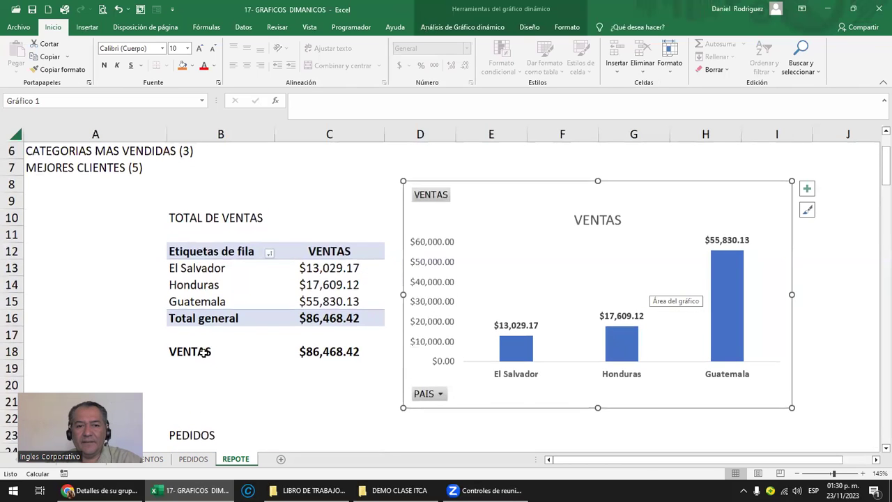
left_click_drag(203, 352, 328, 353)
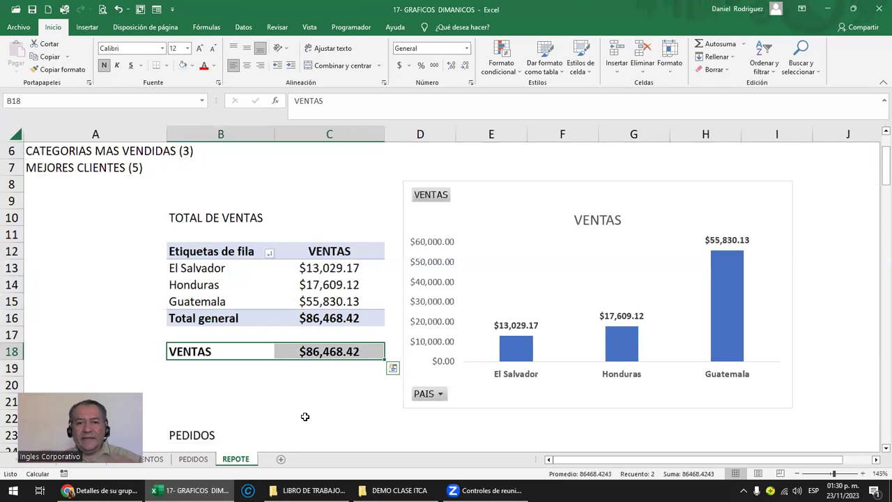
left_click(583, 223)
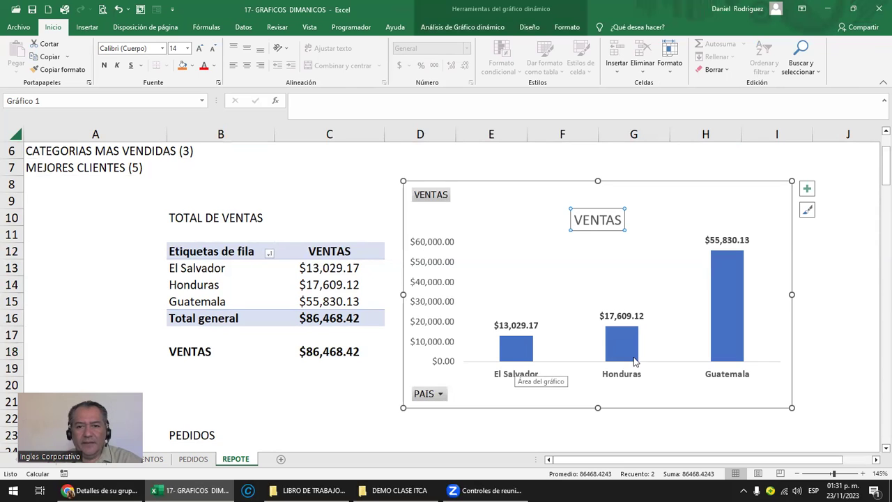
scroll(648, 356, "down", 1)
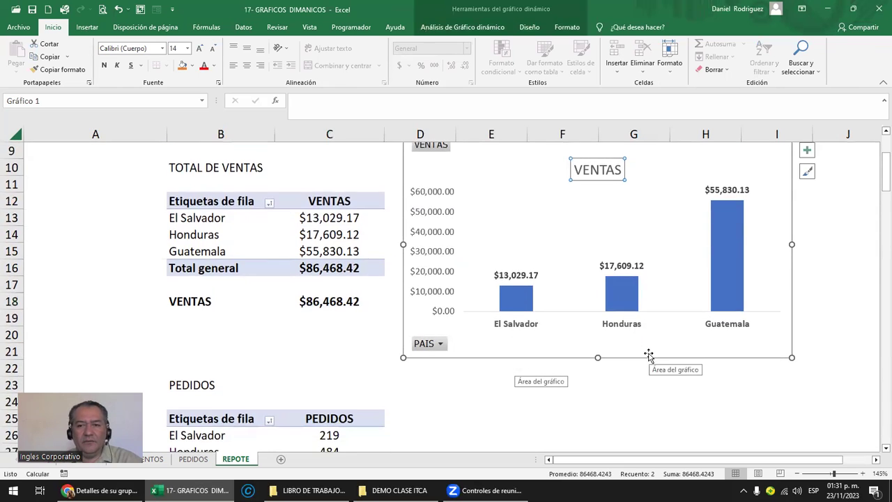
scroll(648, 356, "up", 1)
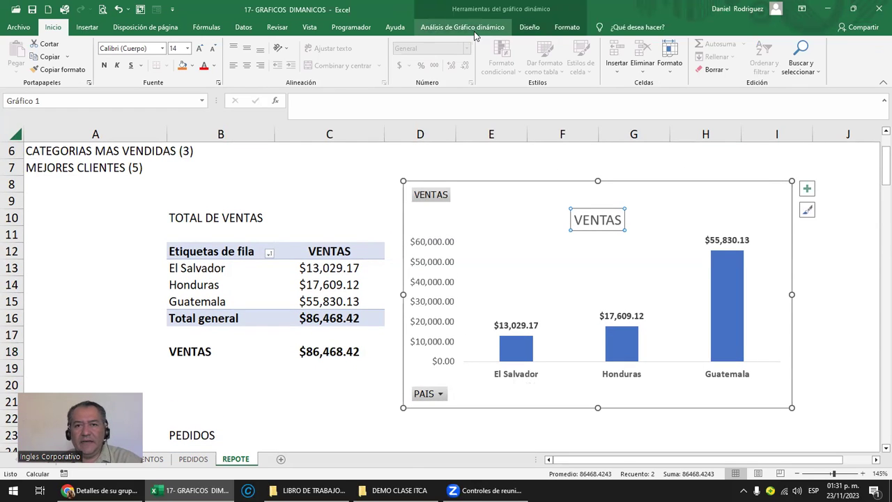
- Apply the dark charcoal chart style to the VENTAS chart and delete its gridlines
left_click(527, 27)
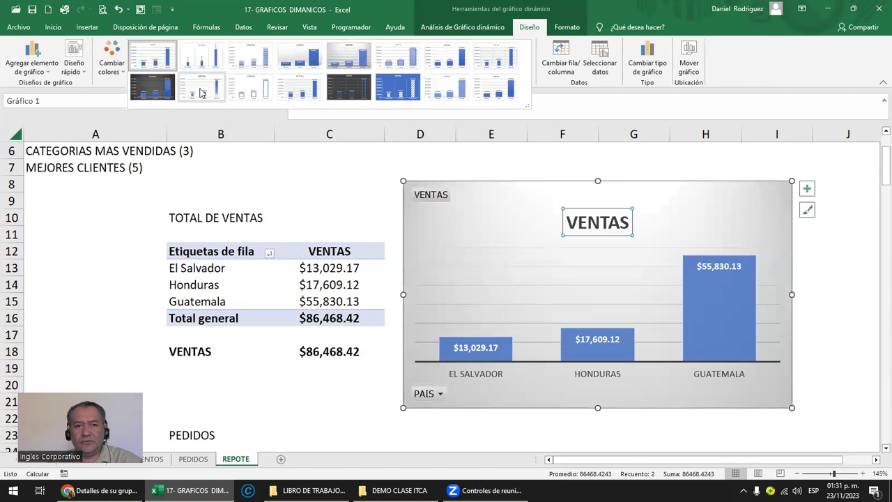
left_click(527, 68)
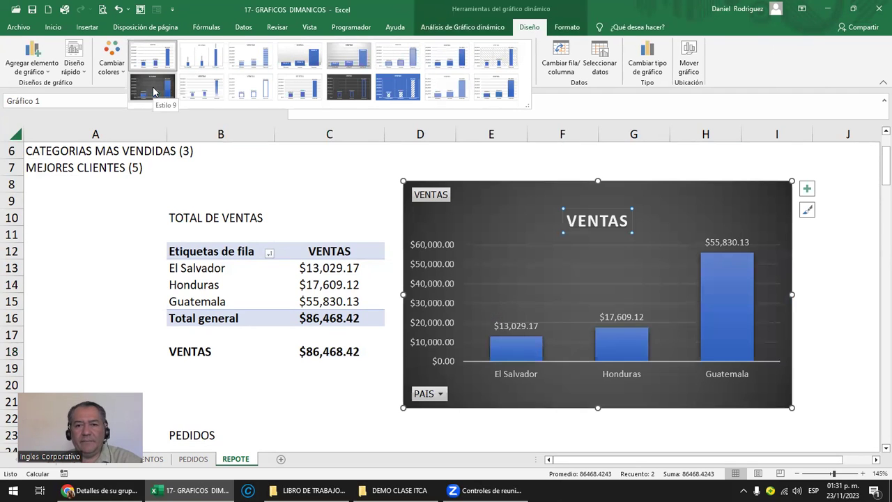
left_click(154, 92)
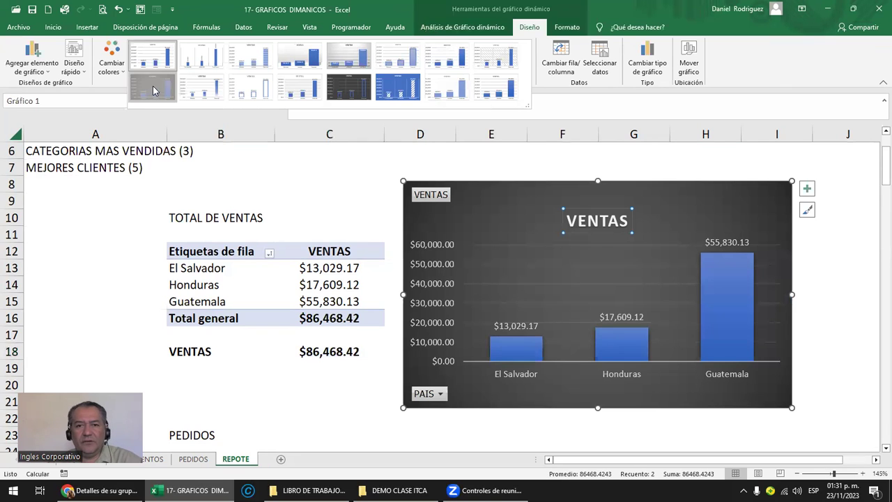
left_click(534, 269)
left_click(535, 265)
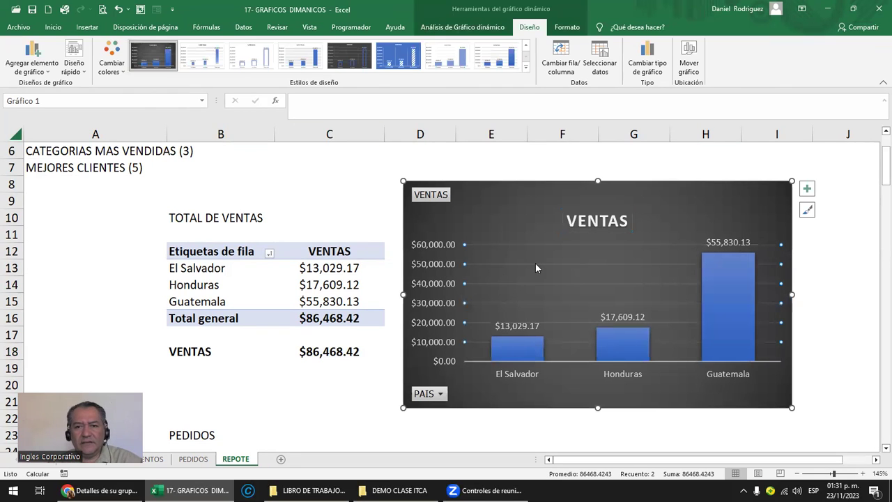
key("Delete")
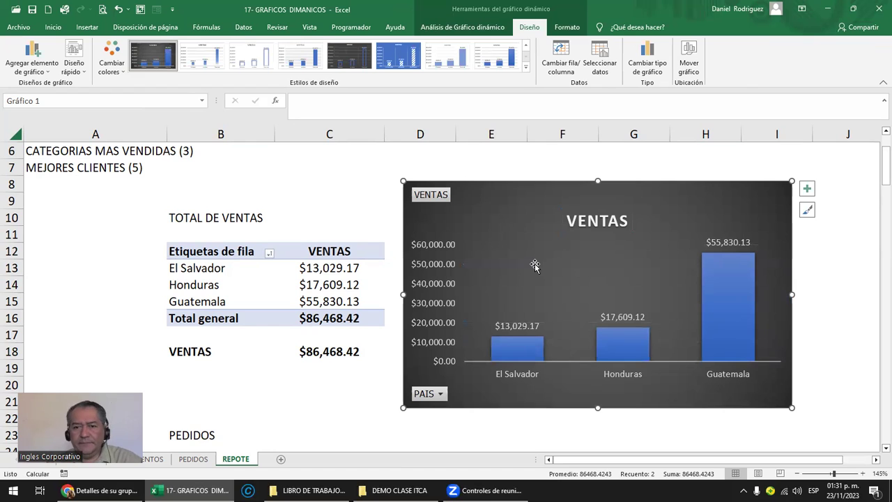
- Bold the sales value labels and the country names on the axis
left_click(717, 245)
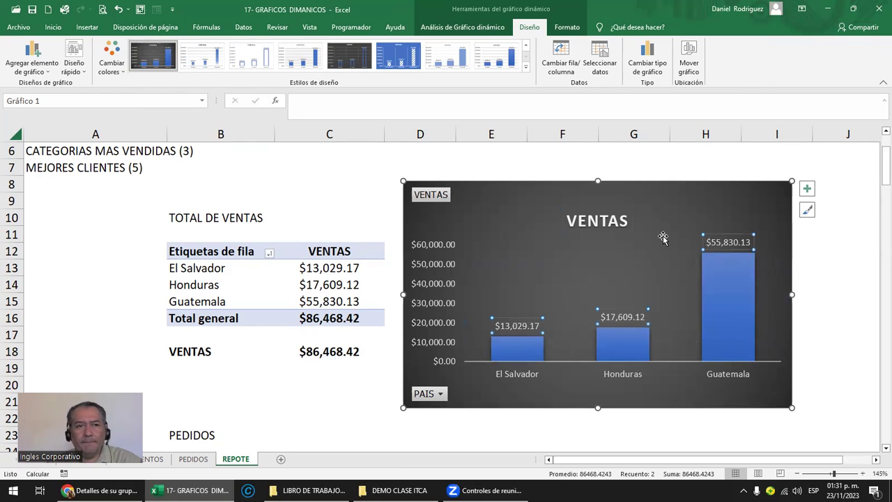
left_click(53, 28)
left_click(102, 64)
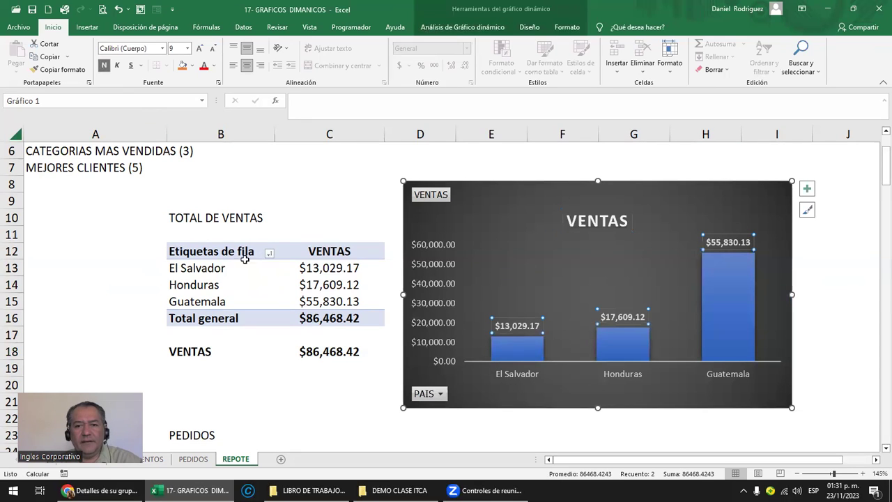
left_click(521, 372)
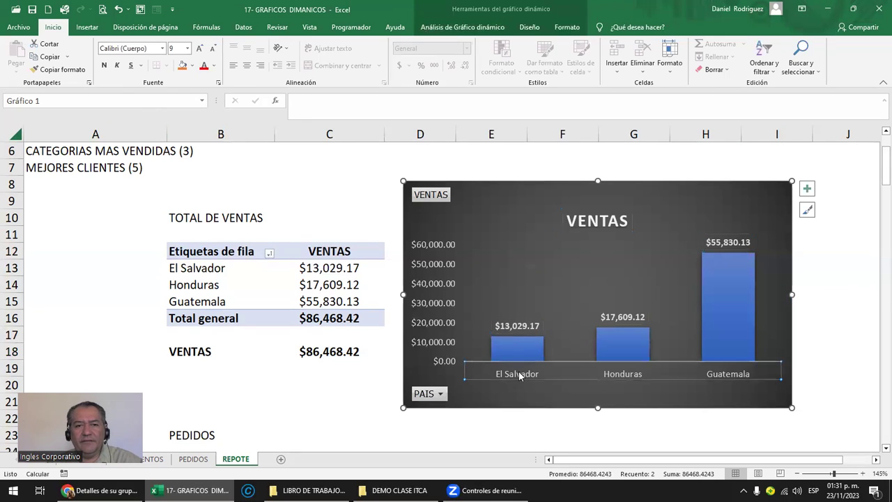
left_click(102, 64)
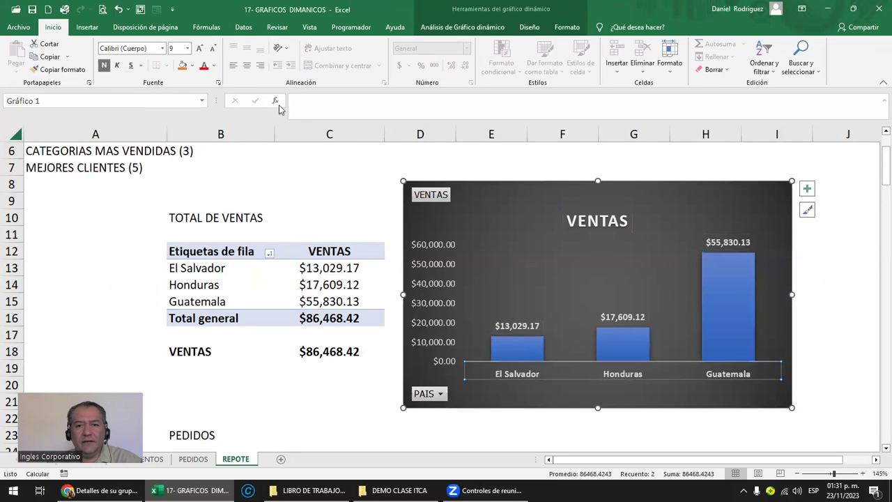
left_click(347, 163)
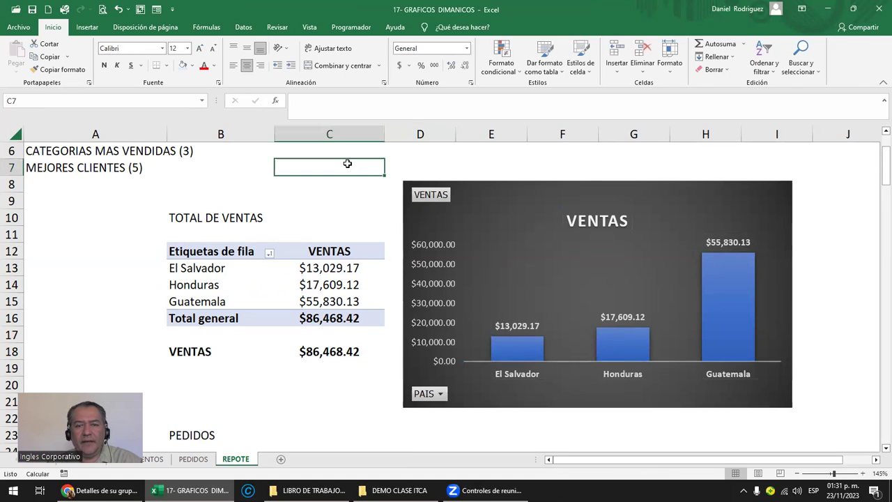
- Hide the VENTAS value field button on the chart
right_click(435, 200)
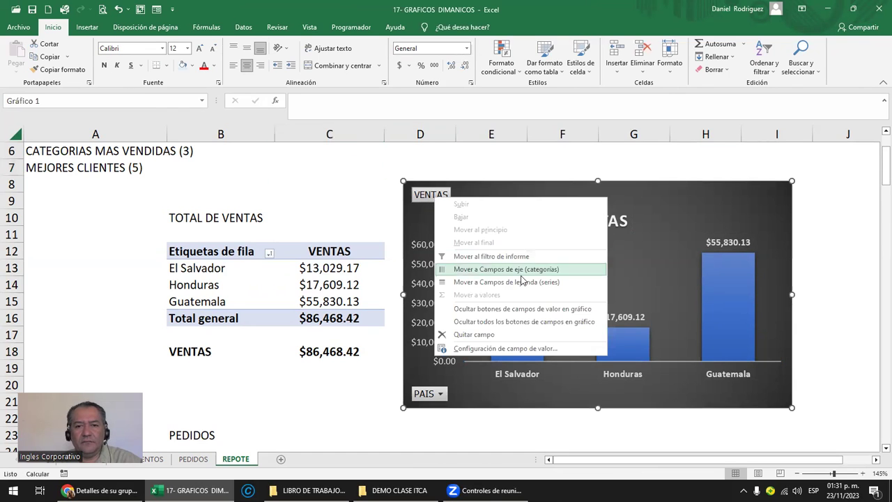
left_click(552, 309)
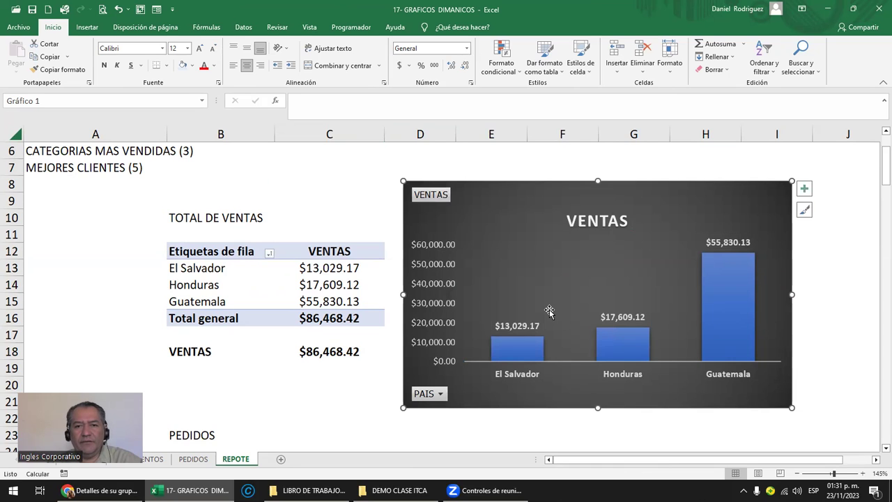
left_click(440, 394)
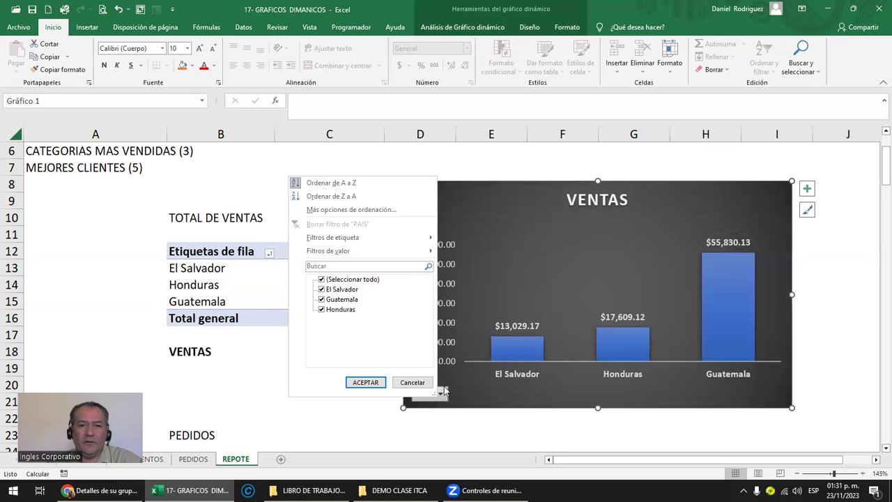
left_click(494, 161)
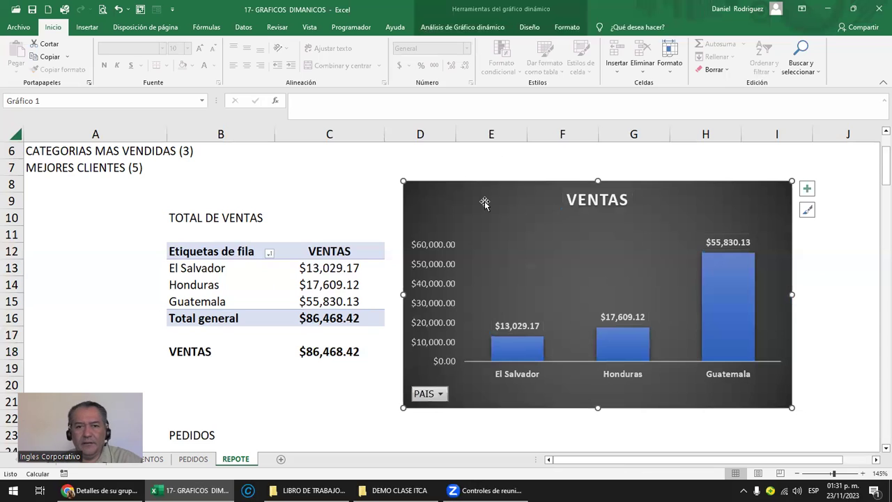
- Stretch the plot area up toward the title and shrink the dollar axis labels to 8 point
left_click(618, 265)
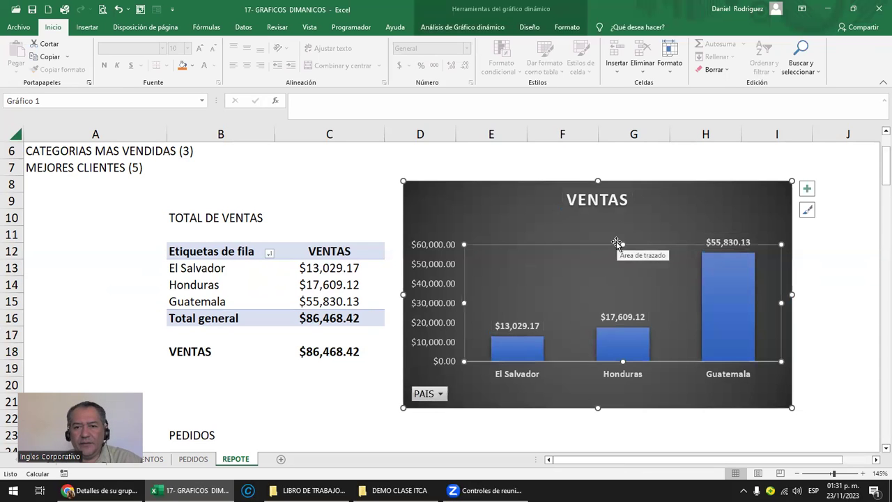
mouse_move(621, 230)
left_mouse_down()
mouse_move(614, 217)
mouse_move(604, 221)
left_mouse_up()
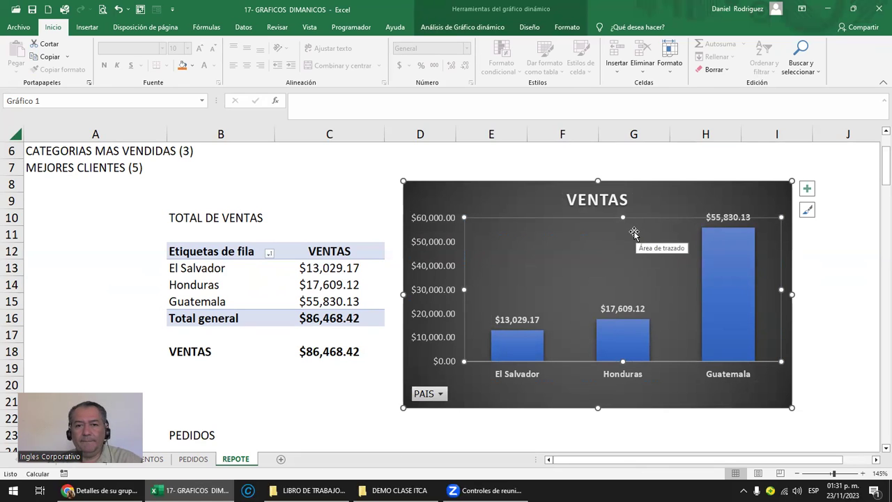
left_click(428, 250)
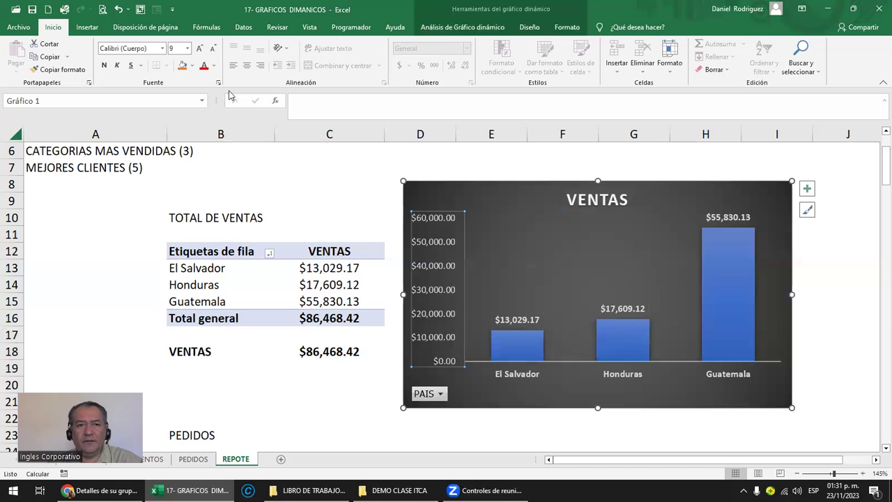
left_click(522, 228)
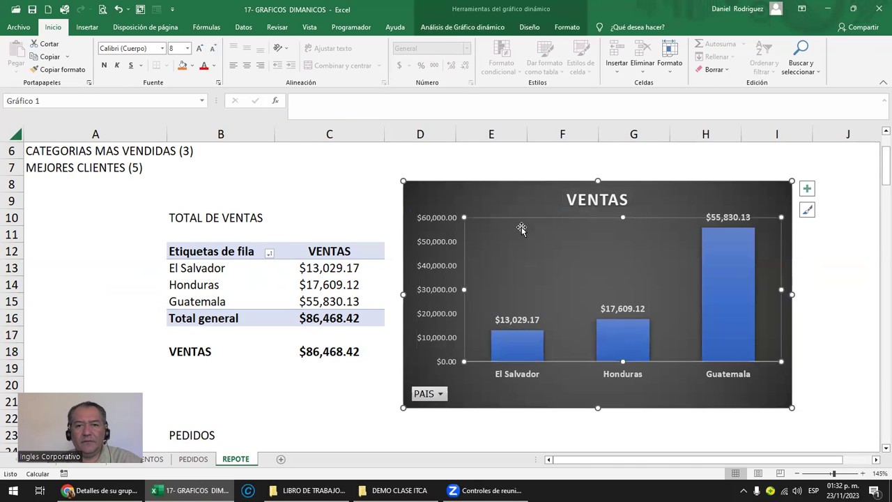
left_click(725, 163)
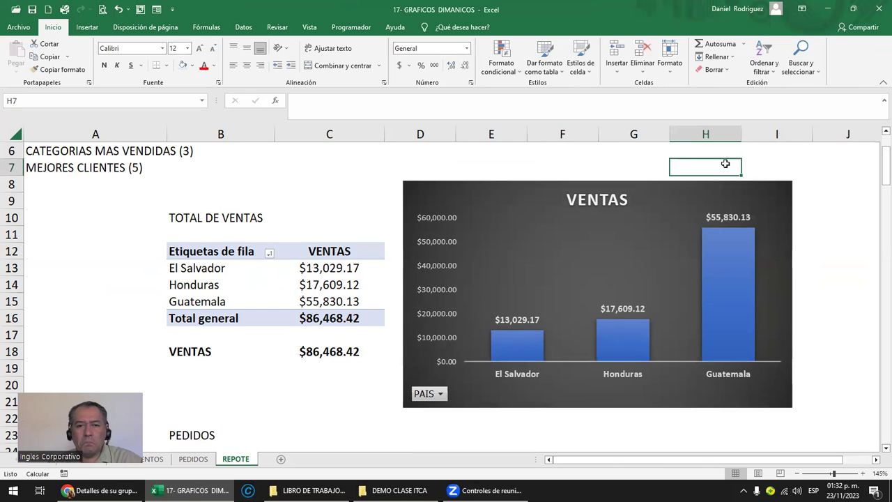
- From the PEDIDOS pivot table, insert a PivotChart using the Bar > Clustered Bar type
scroll(456, 268, "down", 2)
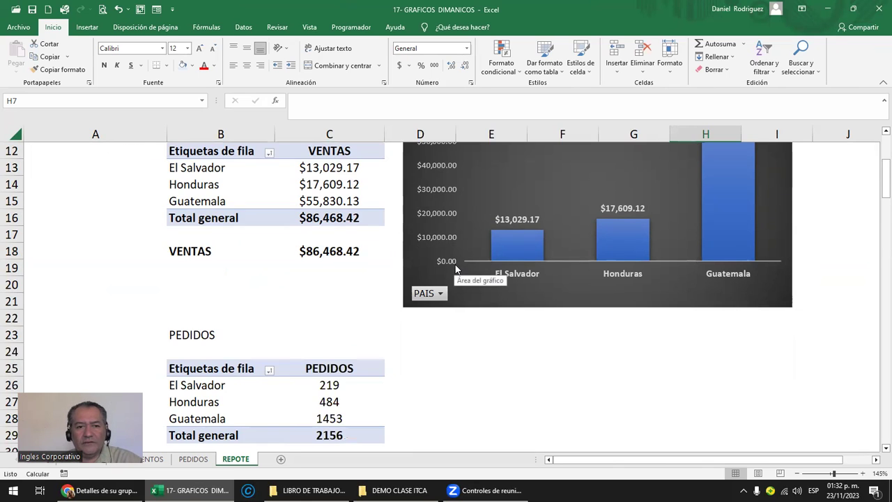
scroll(456, 268, "down", 2)
left_click(425, 273)
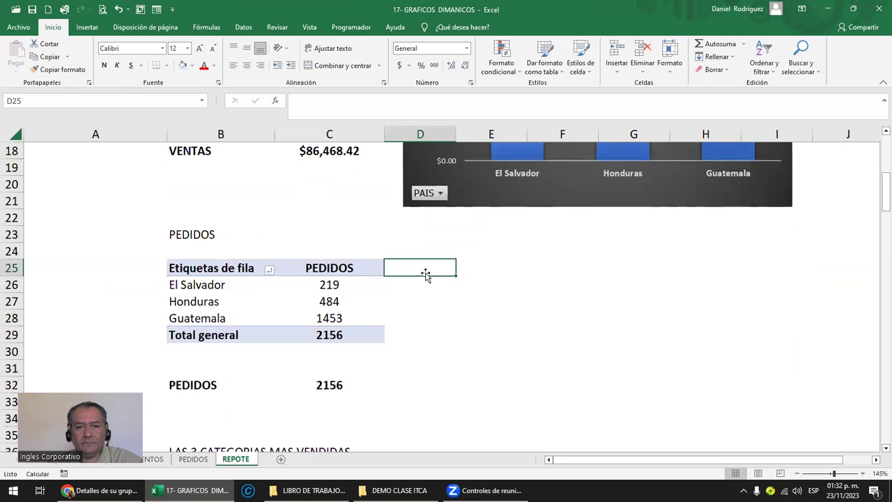
left_click(325, 276)
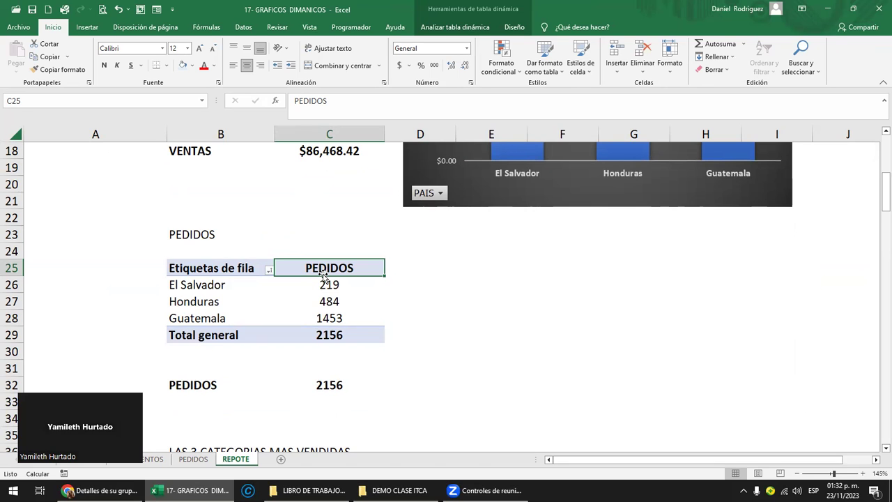
left_click(88, 30)
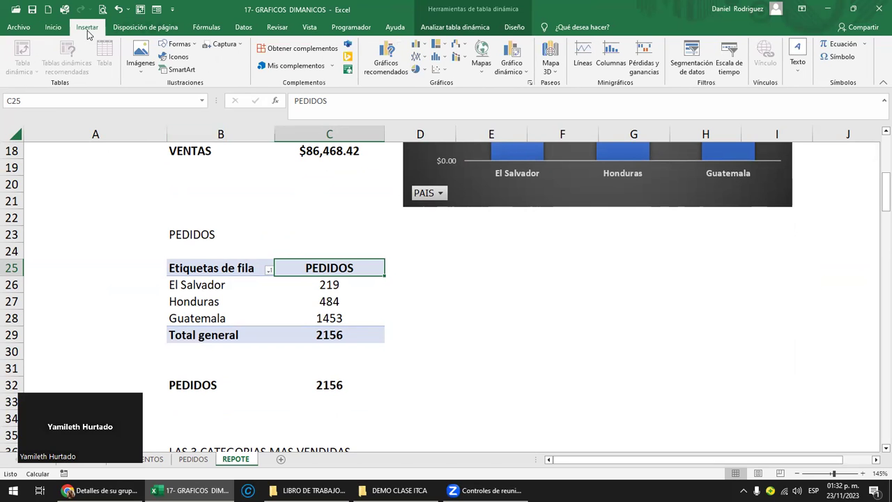
left_click(524, 68)
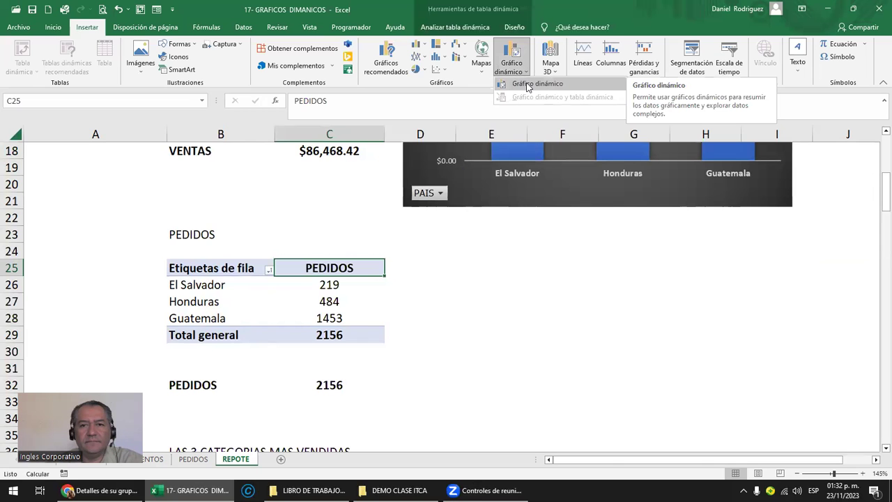
left_click(529, 85)
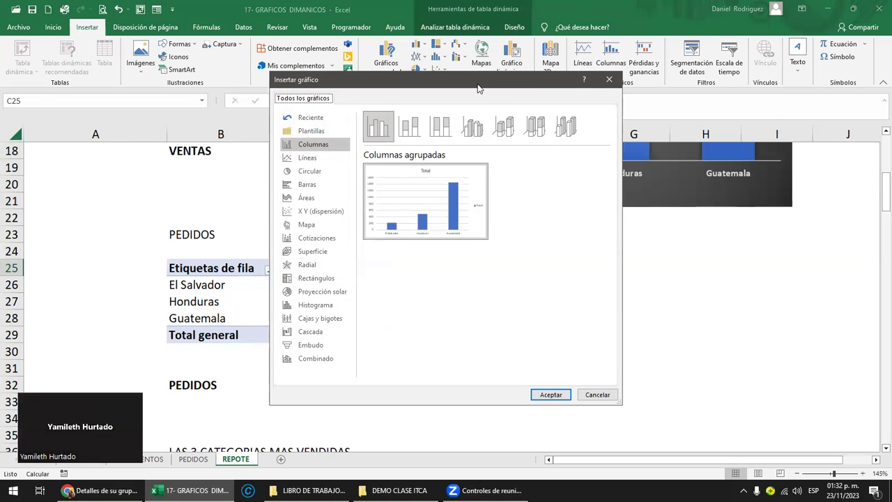
left_click_drag(479, 88, 600, 88)
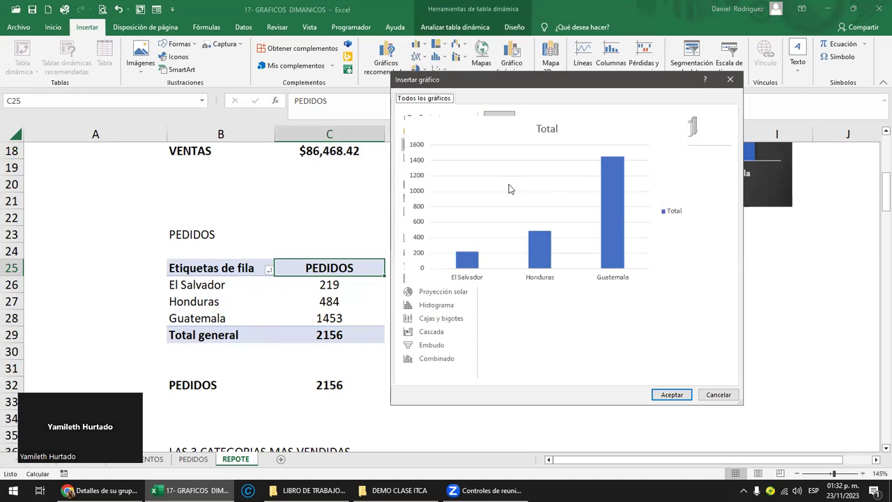
left_click(439, 158)
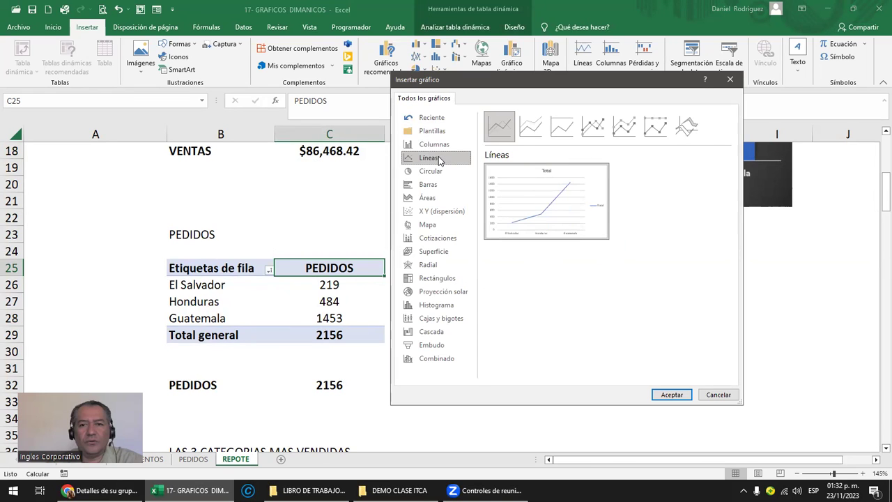
left_click(439, 145)
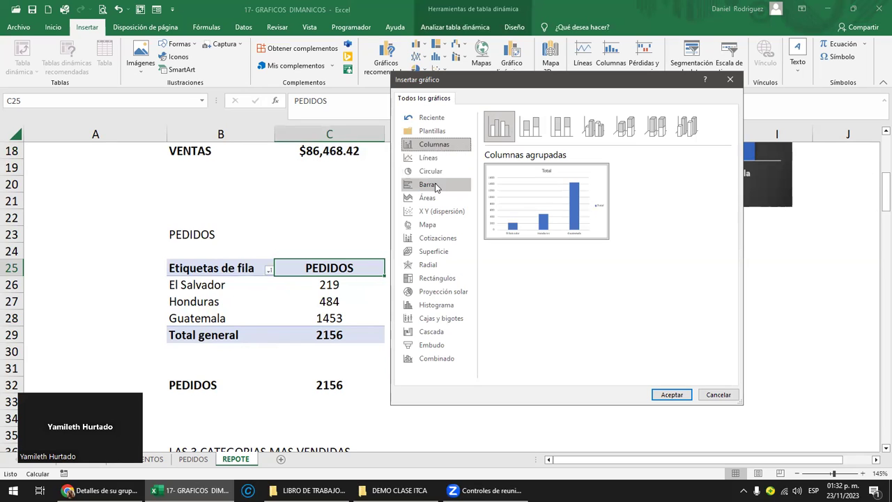
left_click(436, 185)
mouse_move(546, 202)
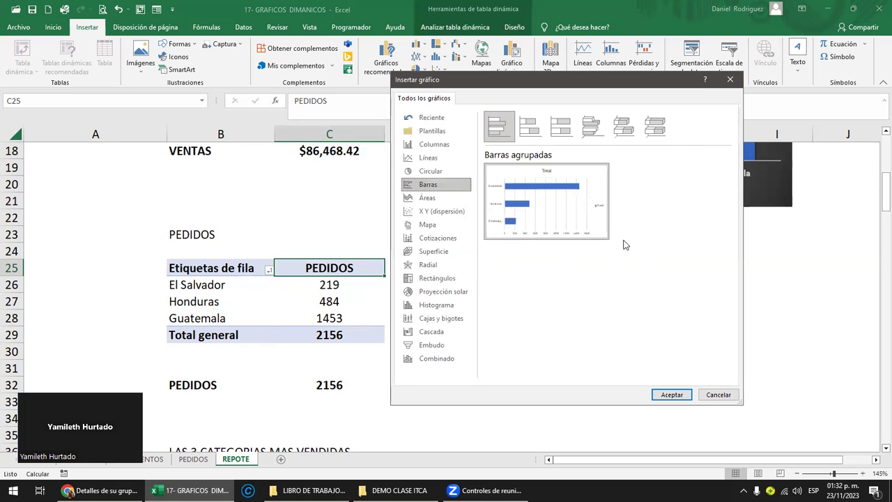
left_click(670, 395)
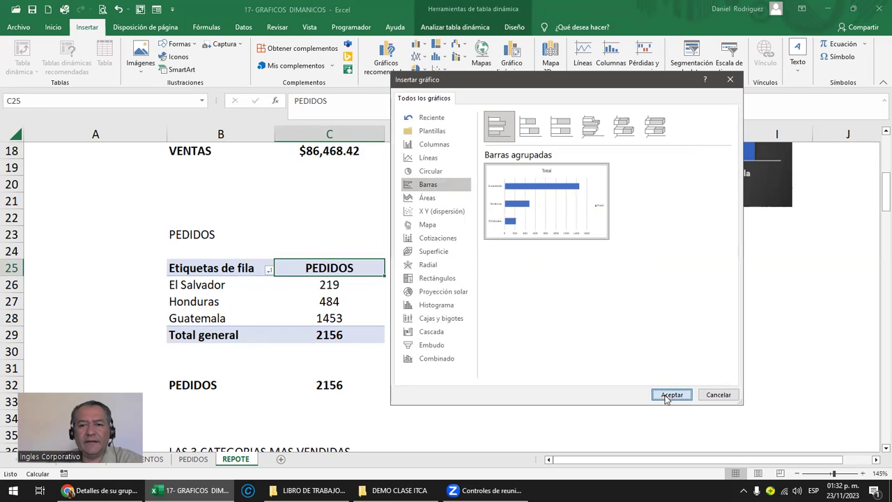
- Move the new chart clear of the table and change its title from Total to PEDIDOS
left_click_drag(419, 226, 568, 270)
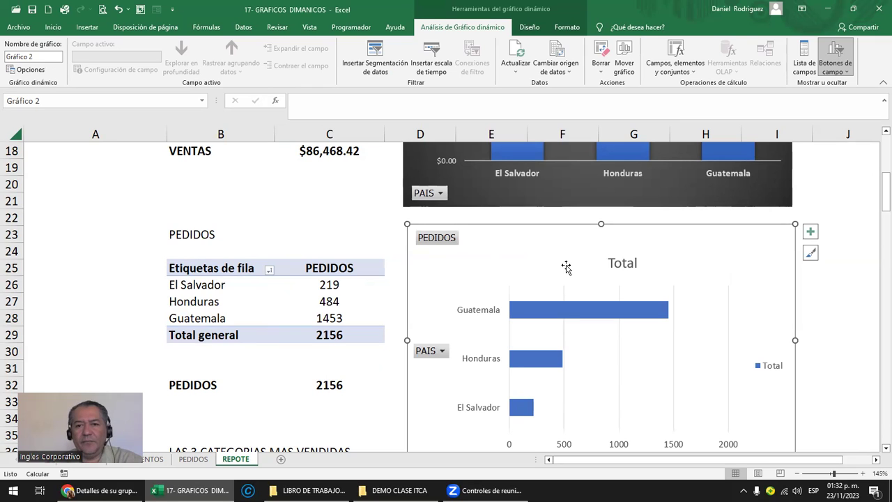
left_click(621, 264)
left_click(616, 263)
key("BackSpace")
key("BackSpace")
key("Delete")
key("Delete")
key("Delete")
type("PEDI")
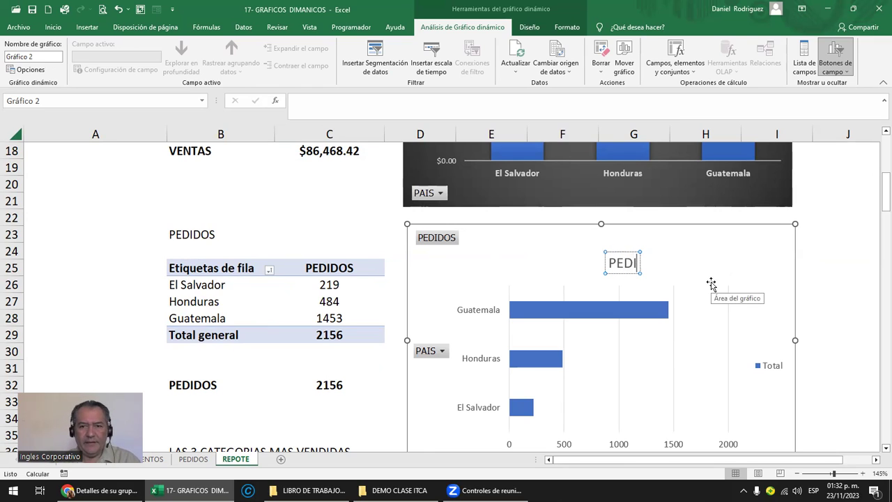
type("DOS")
left_click(833, 295)
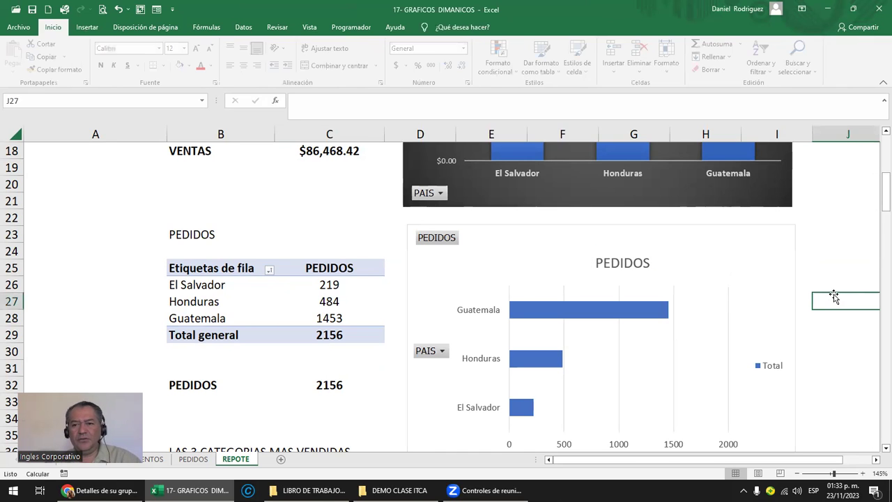
- Delete the Total legend from the PEDIDOS chart
scroll(829, 293, "down", 2)
scroll(814, 282, "up", 1)
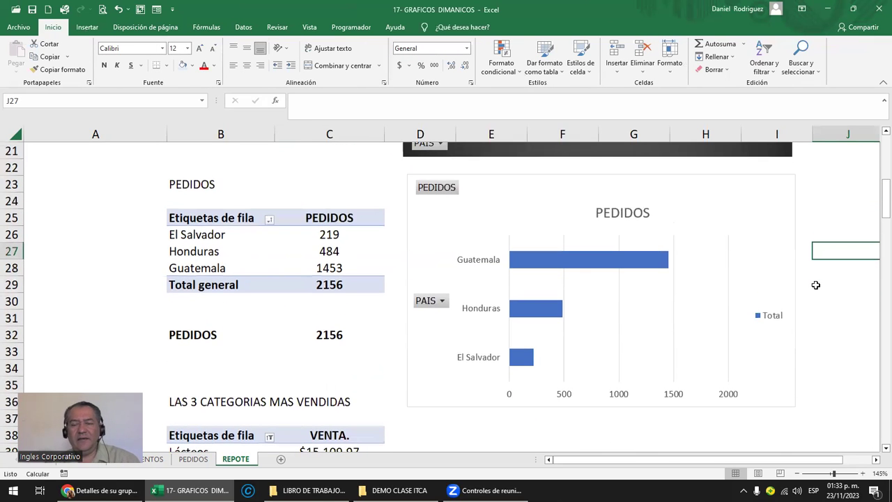
scroll(819, 284, "down", 1)
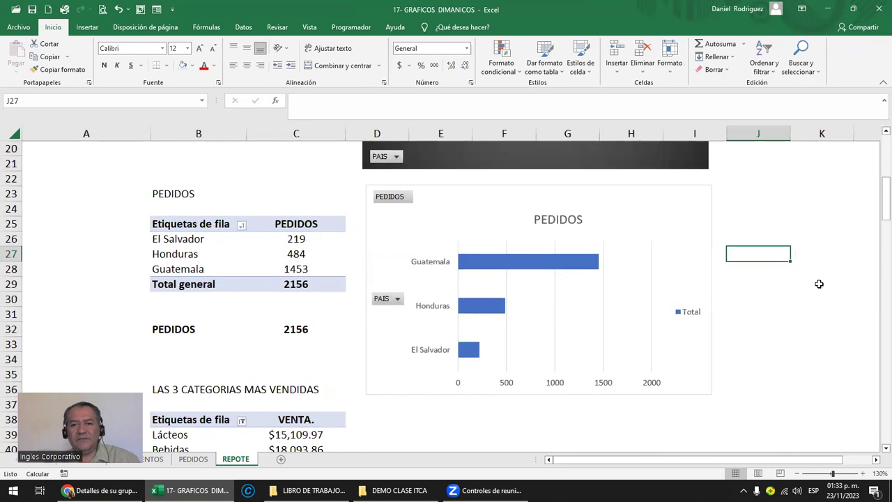
left_click(692, 315)
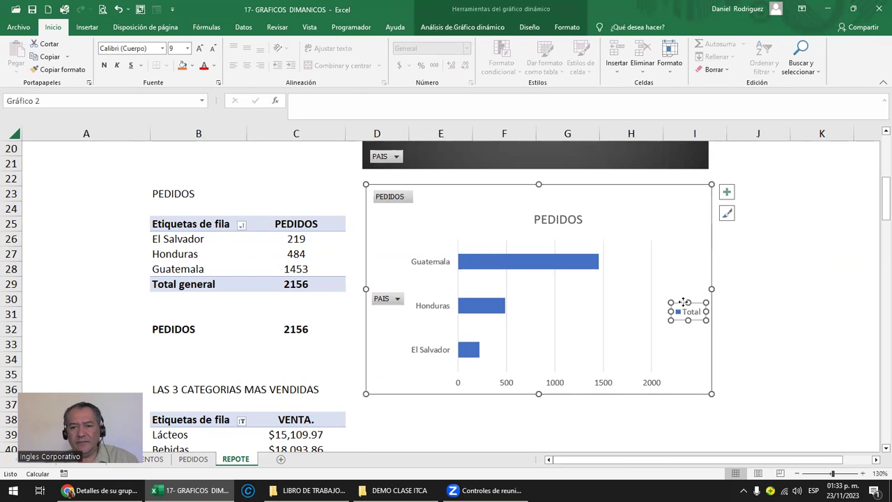
key("Delete")
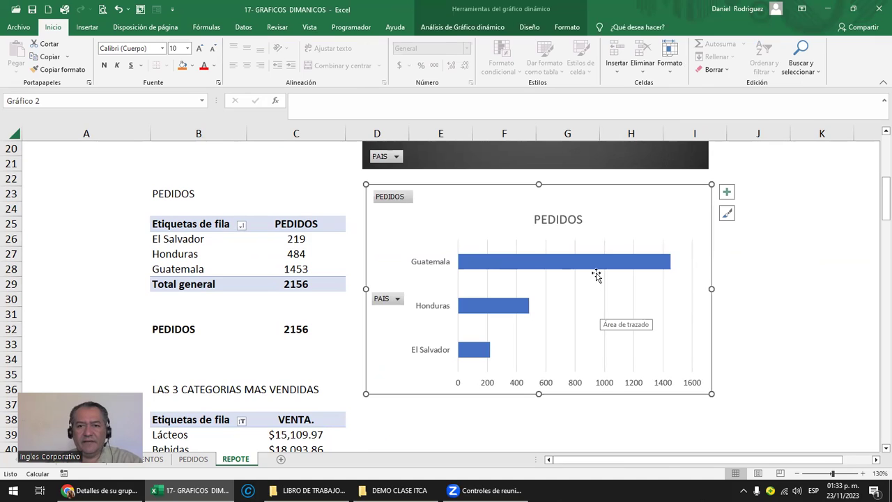
- Hide the PEDIDOS value field button and add data labels to the bars
right_click(404, 198)
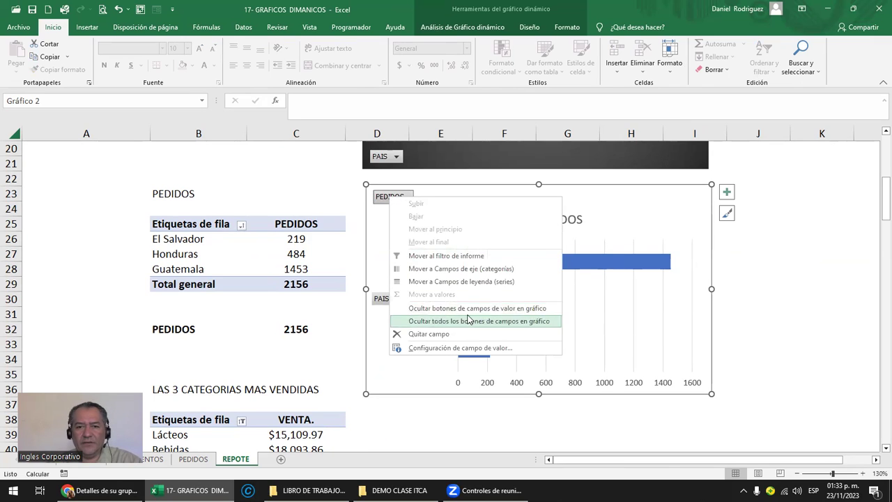
left_click(480, 308)
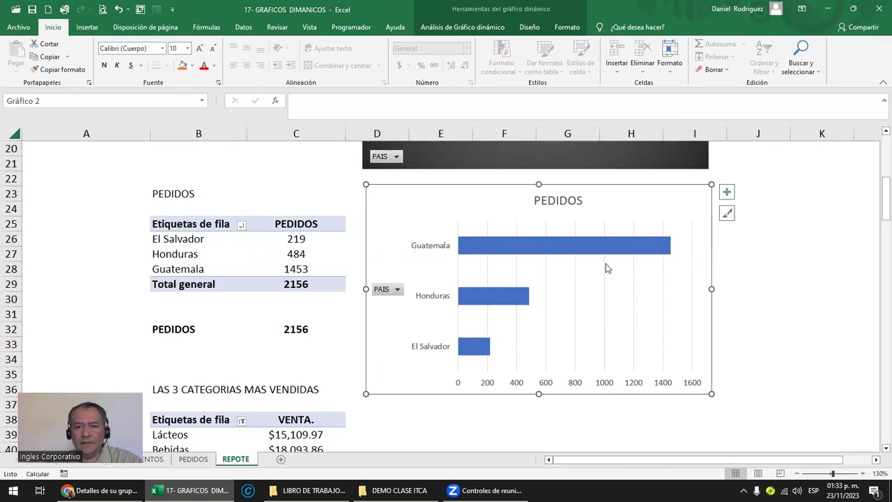
left_click(727, 192)
left_click(786, 239)
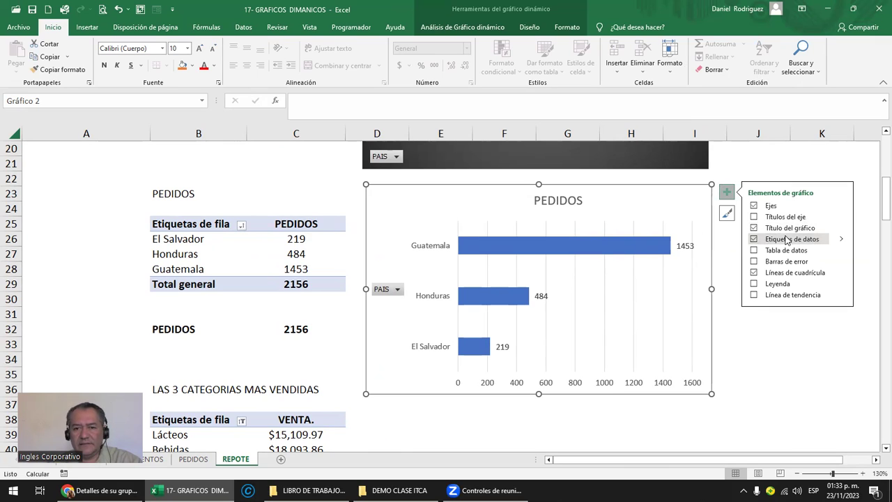
left_click(805, 339)
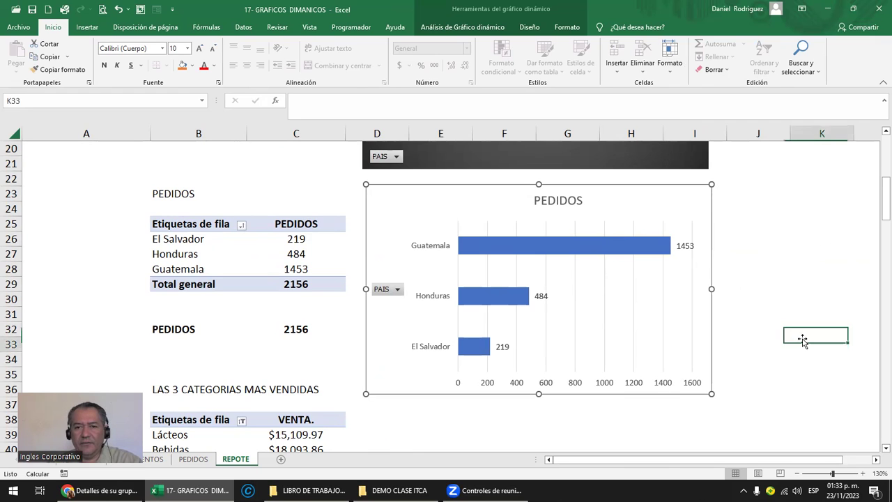
- Bold the order-count labels and the country names on the axis
left_click(683, 250)
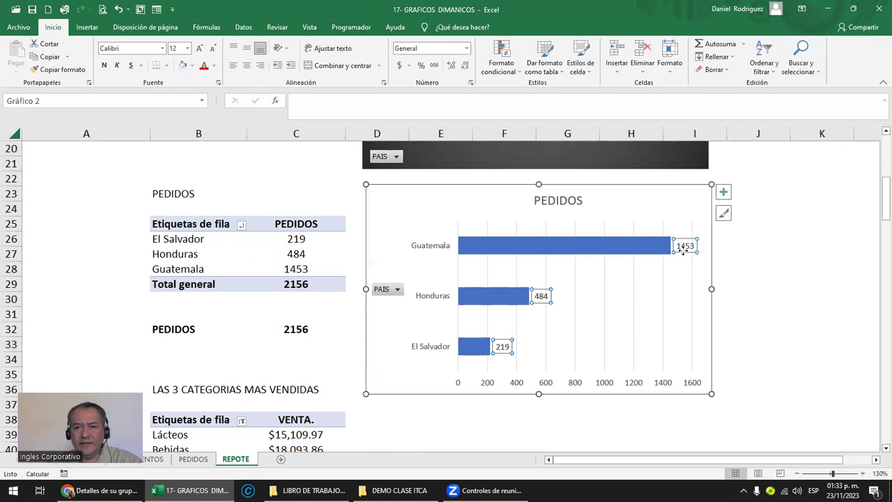
left_click(104, 65)
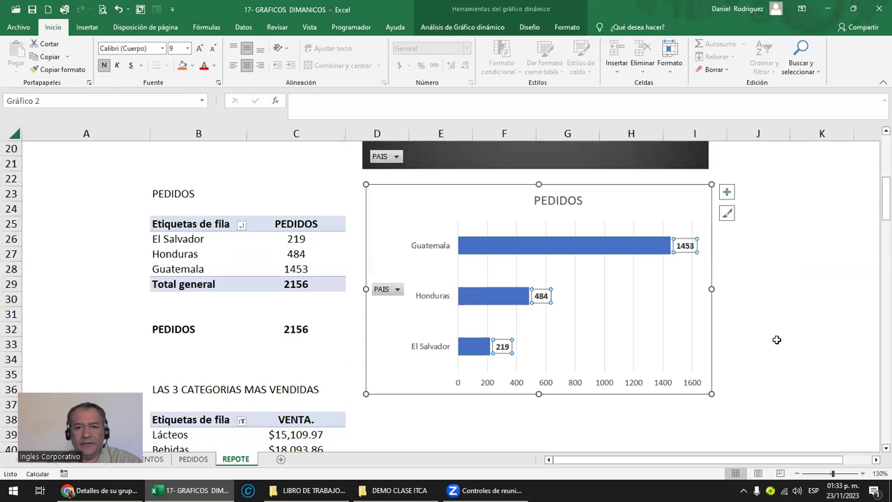
left_click(428, 251)
left_click(105, 66)
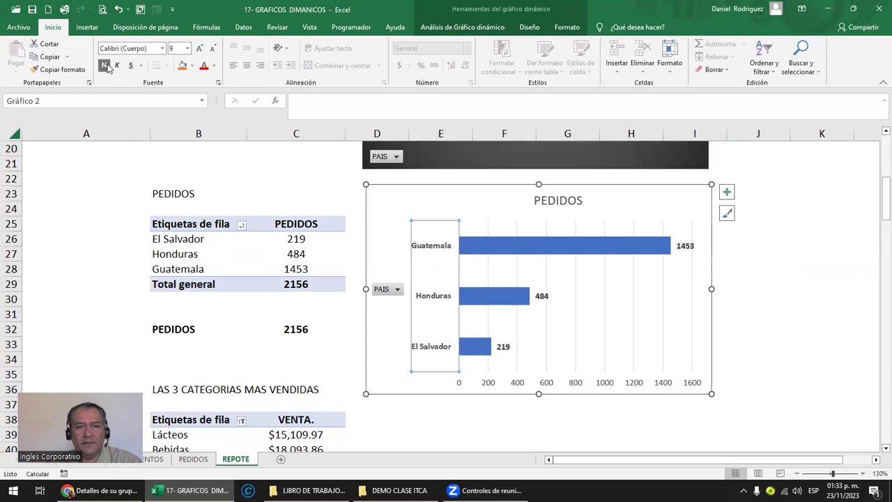
left_click(828, 317)
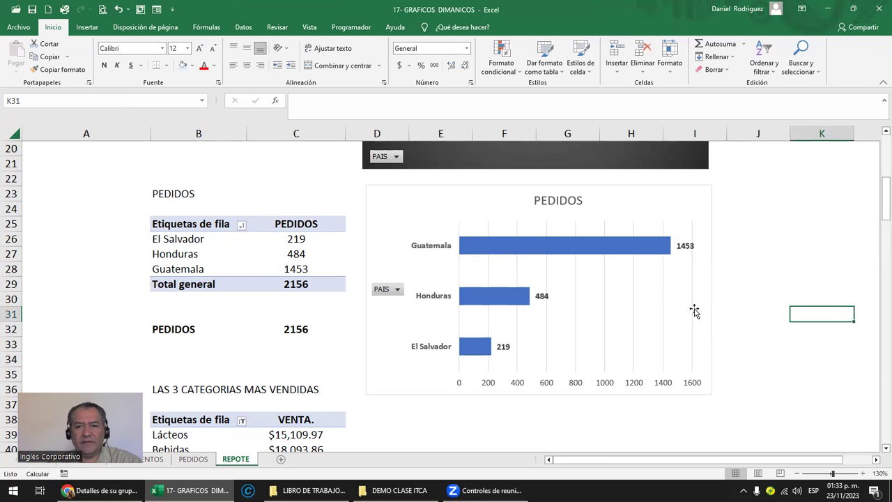
left_click(660, 296)
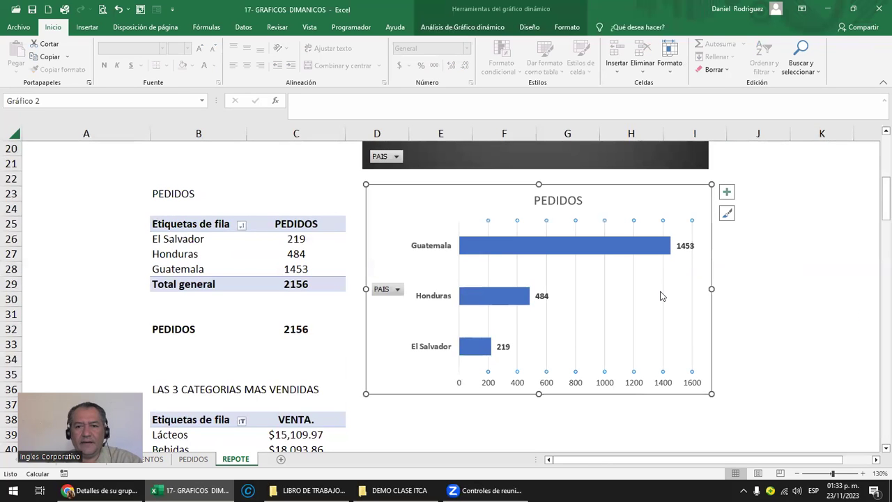
left_click(662, 295)
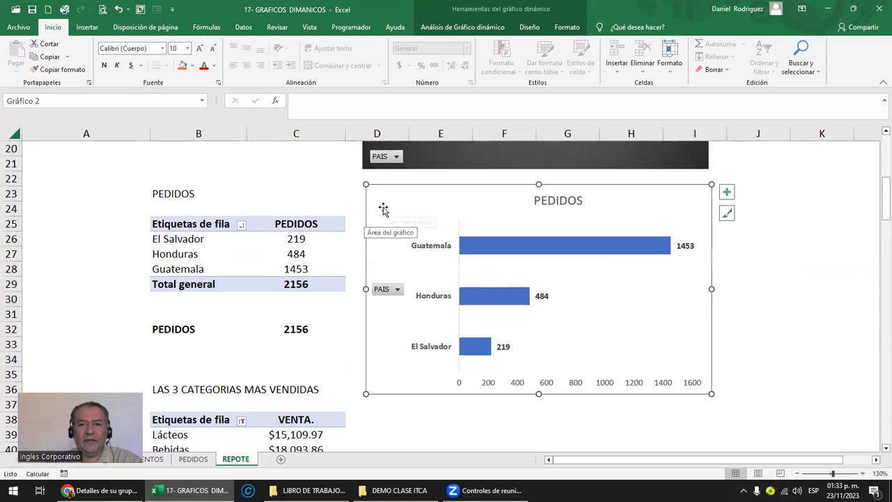
- Apply the dark chart style to the PEDIDOS chart
left_click(727, 214)
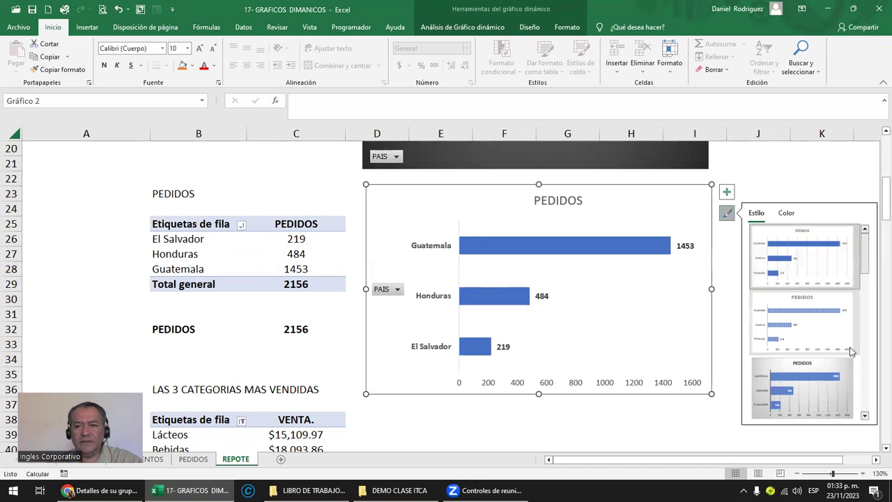
scroll(833, 377, "down", 3)
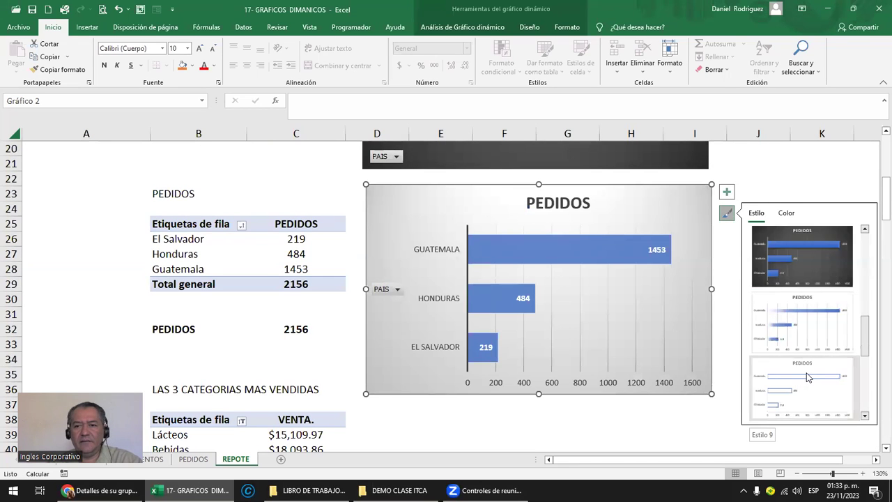
scroll(800, 317, "up", 2)
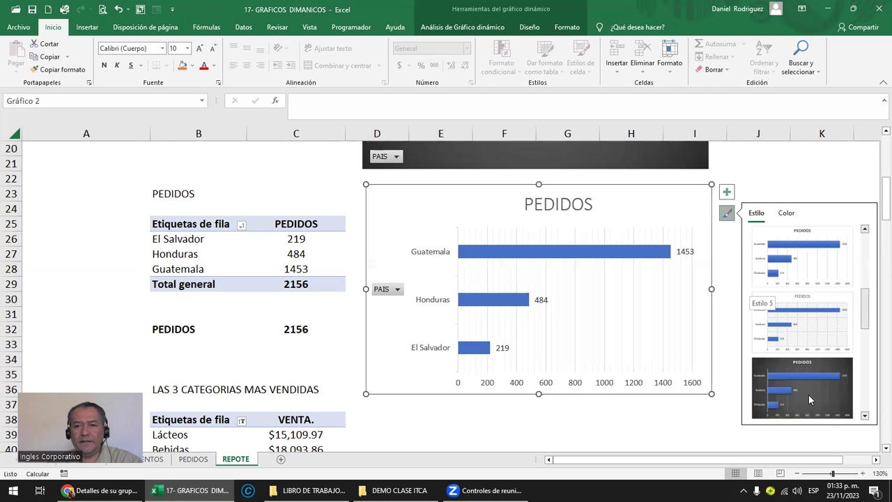
left_click(803, 394)
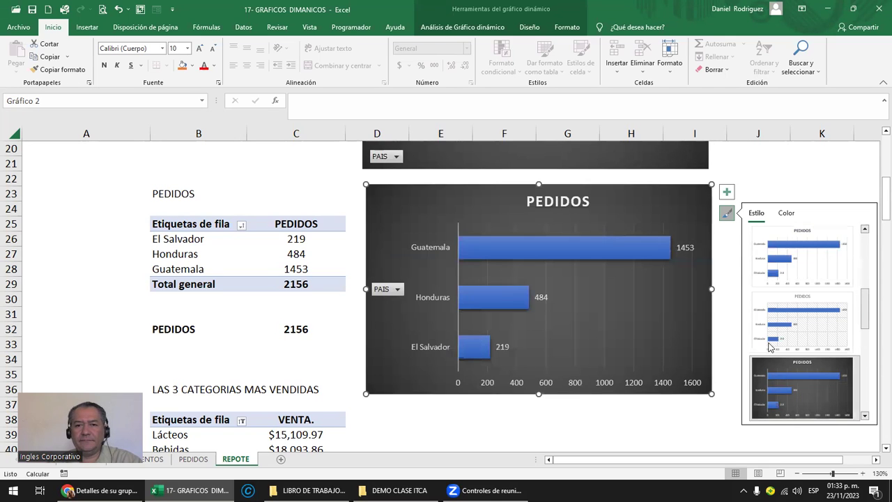
- Re-bold the order-count labels and the country names after the style change
left_click(692, 249)
left_click(692, 250)
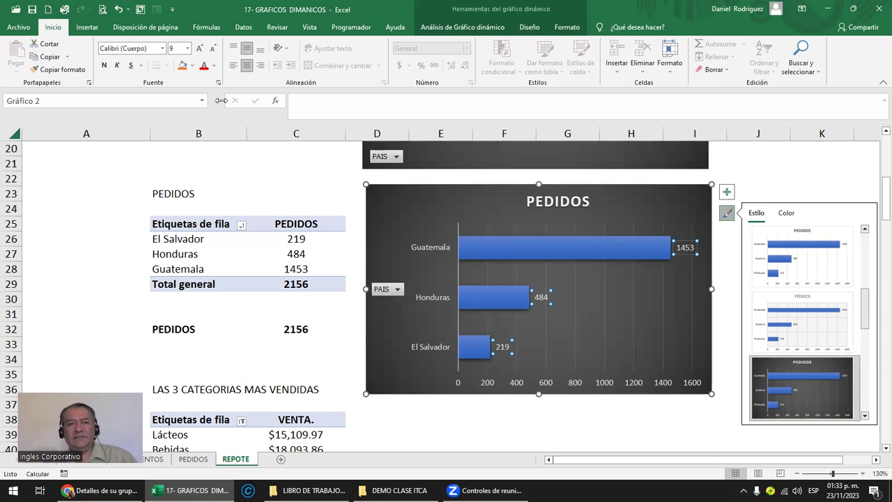
left_click(108, 65)
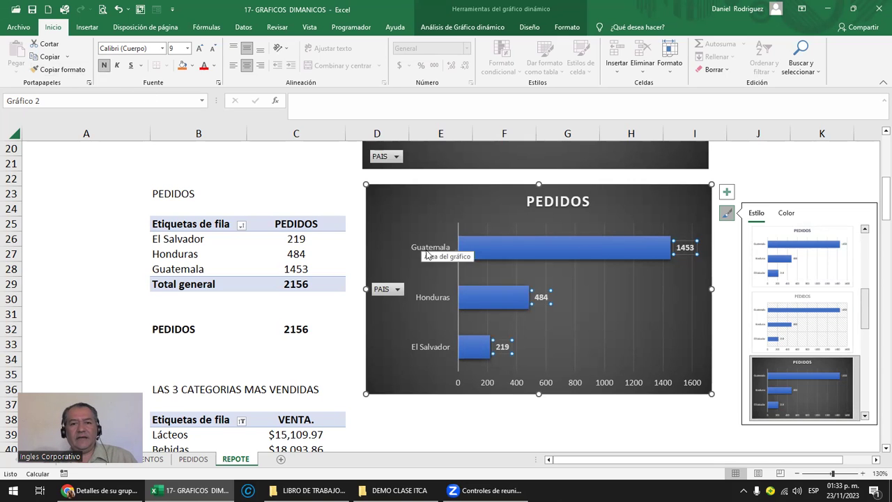
left_click(430, 254)
left_click(104, 65)
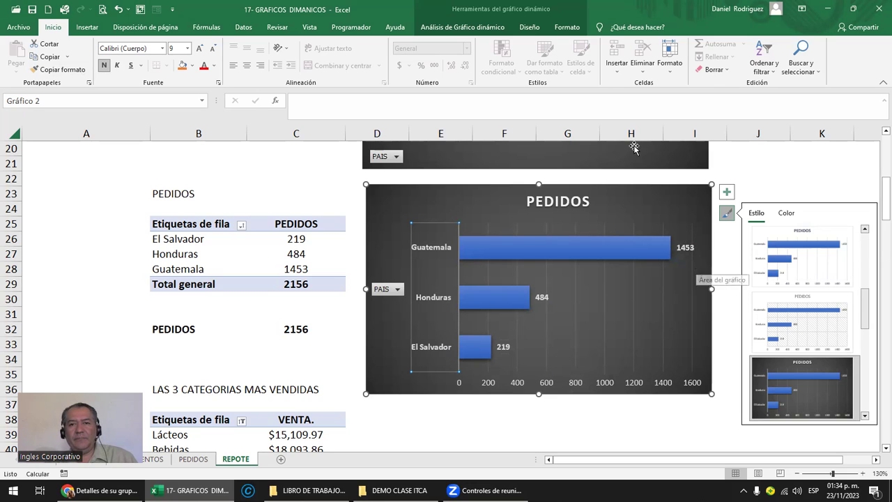
left_click(487, 28)
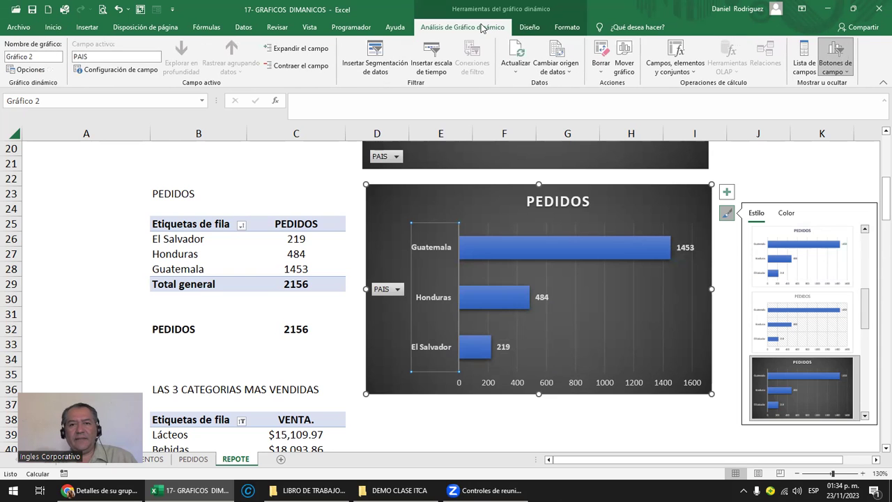
left_click(529, 27)
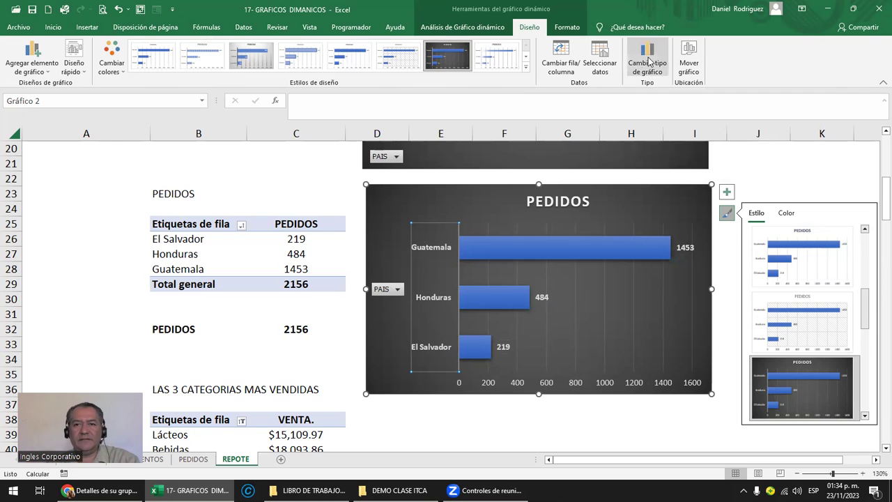
- Change the PEDIDOS chart type to Clustered Column
left_click(647, 64)
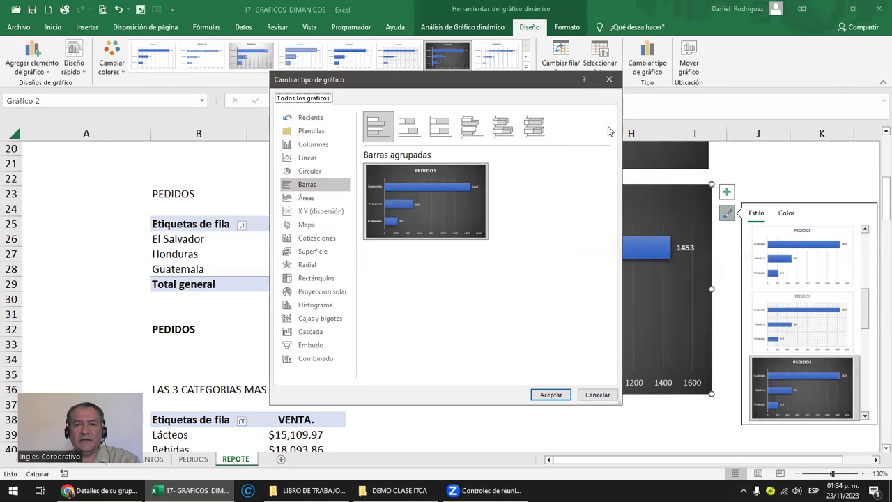
left_click(313, 144)
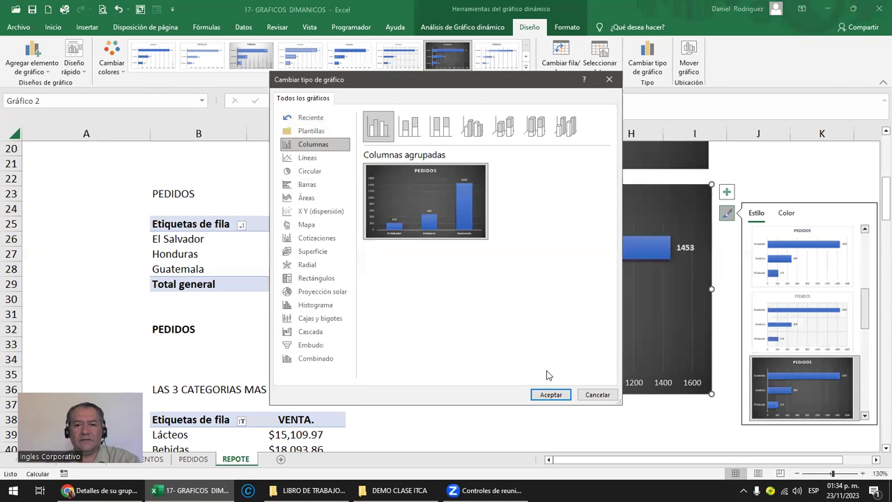
left_click(550, 395)
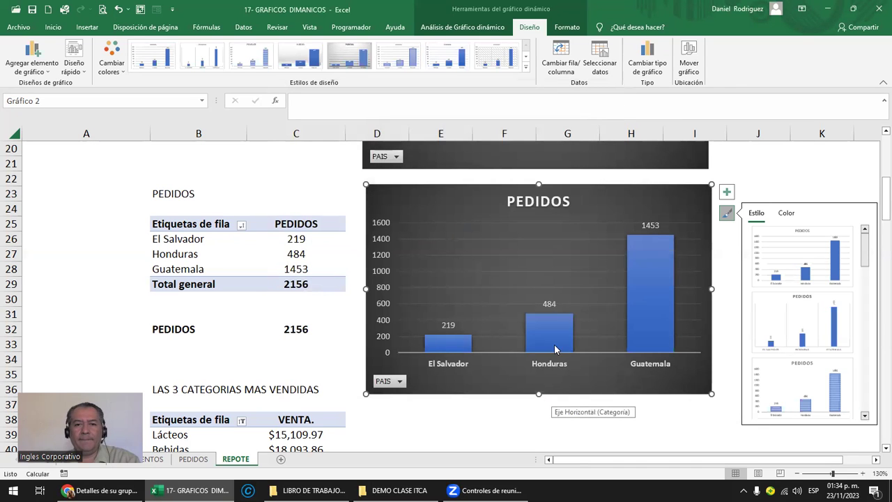
- Make the order-count labels 219, 484 and 1453 bold
left_click(547, 305)
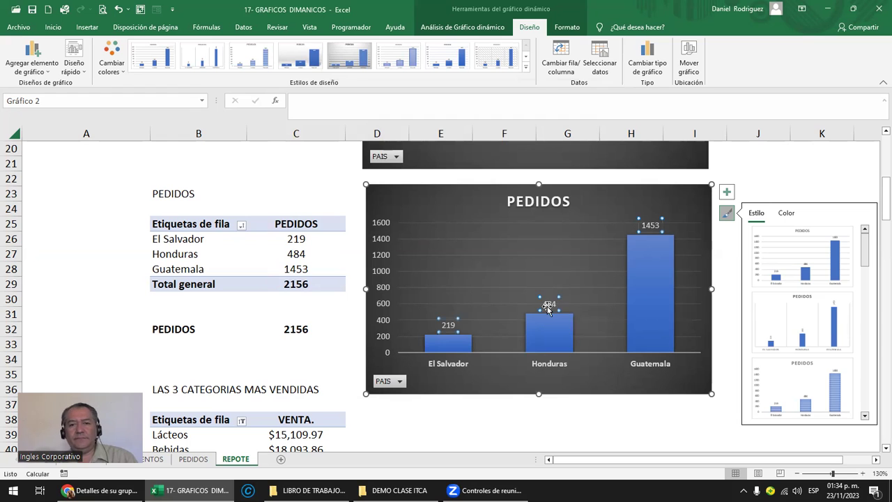
left_click(53, 27)
left_click(103, 65)
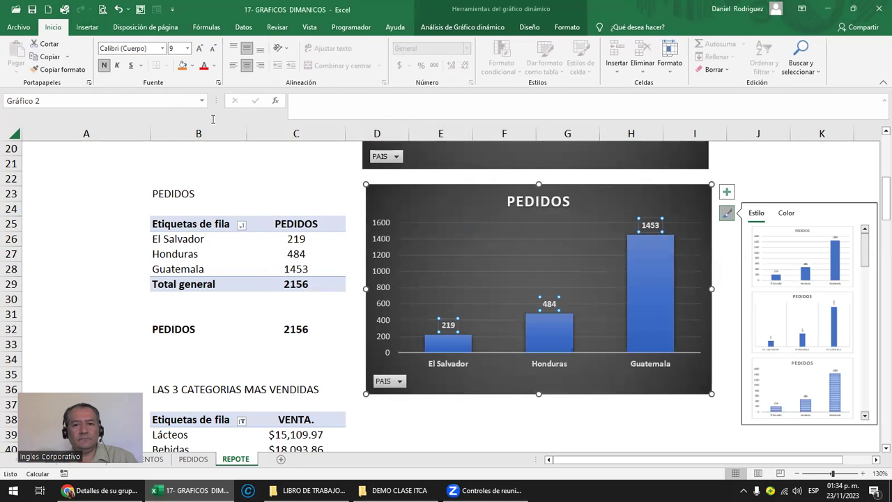
left_click(452, 369)
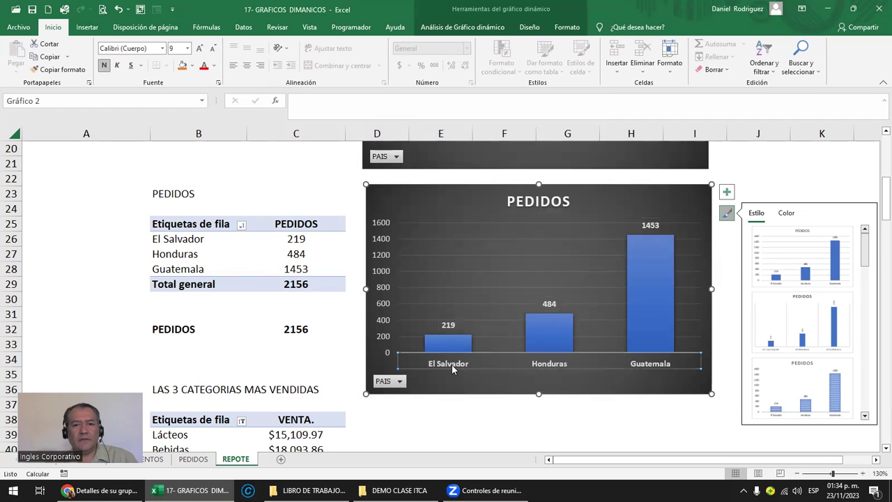
left_click(798, 175)
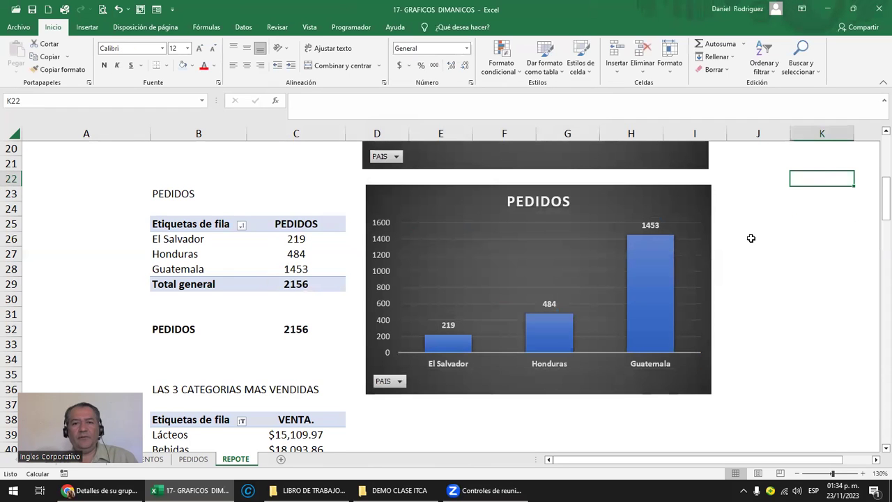
- Scroll down to the LAS 3 CATEGORIAS MAS VENDIDAS pivot and select a cell in it
scroll(750, 237, "up", 2)
scroll(747, 245, "down", 1, "ctrl")
scroll(746, 245, "down", 1, "ctrl")
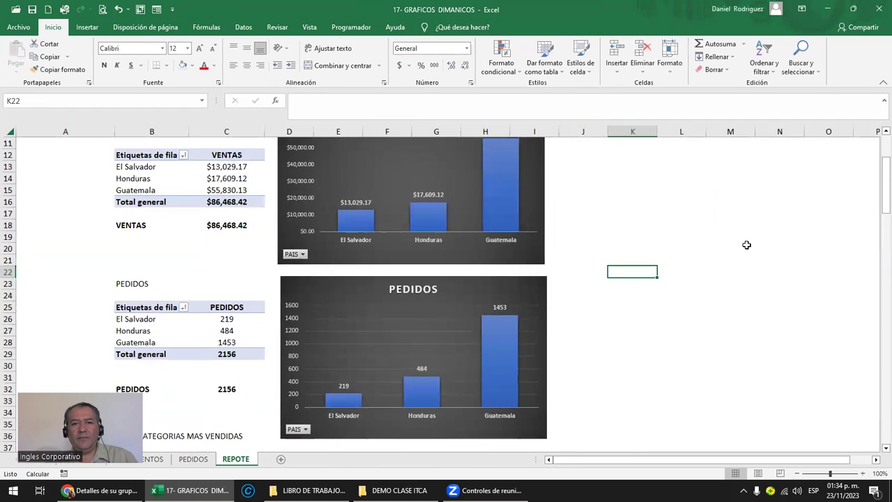
scroll(747, 244, "up", 1)
scroll(596, 244, "down", 1)
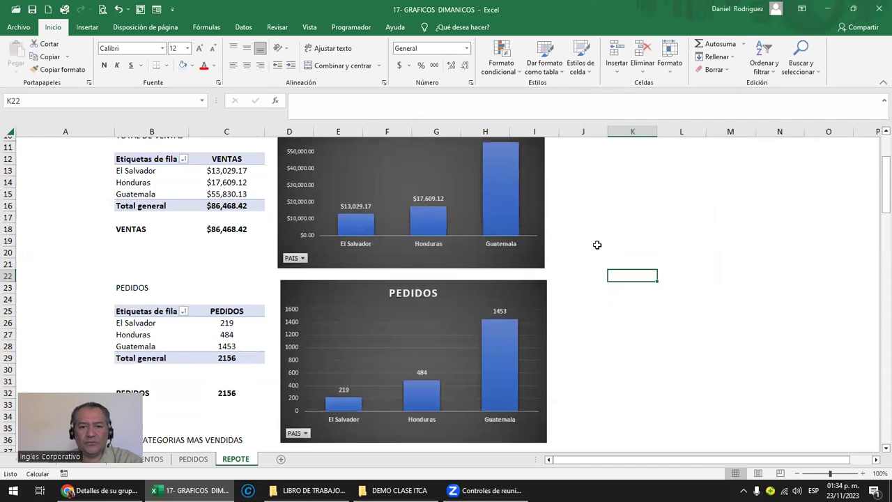
scroll(597, 245, "down", 3)
scroll(598, 247, "down", 2)
scroll(598, 246, "down", 1)
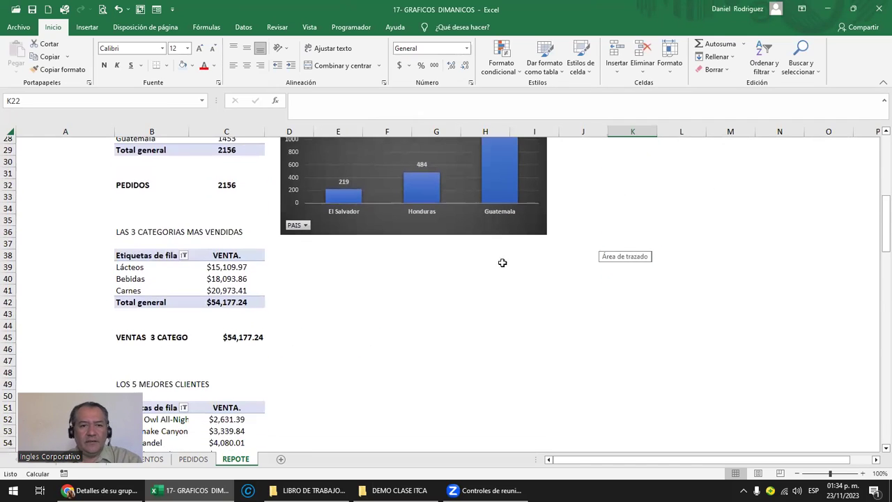
left_click(294, 259)
scroll(324, 275, "down", 2)
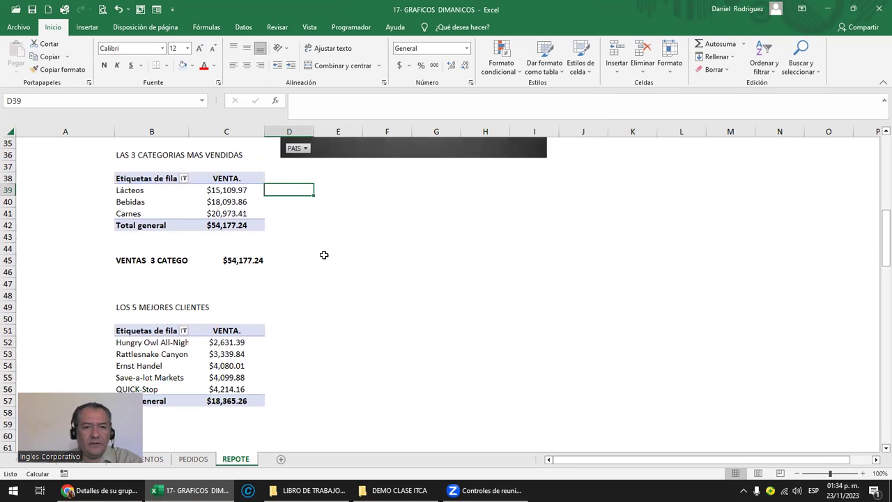
left_click(230, 180)
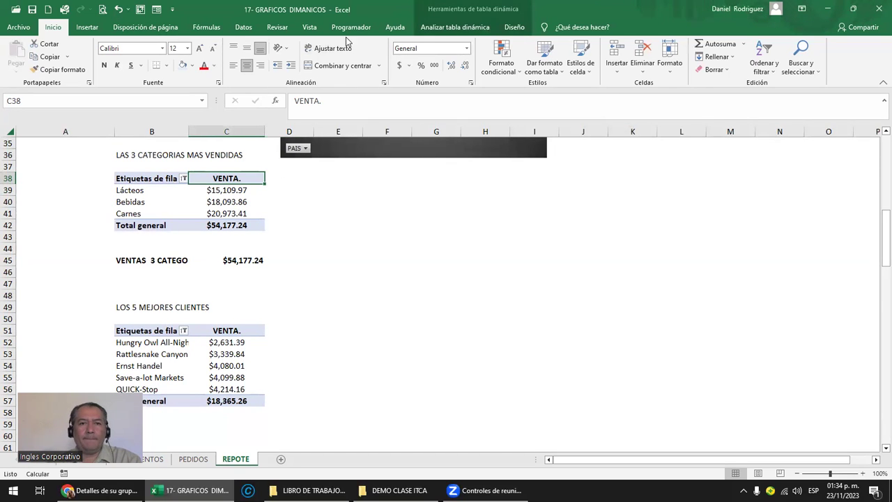
left_click(88, 26)
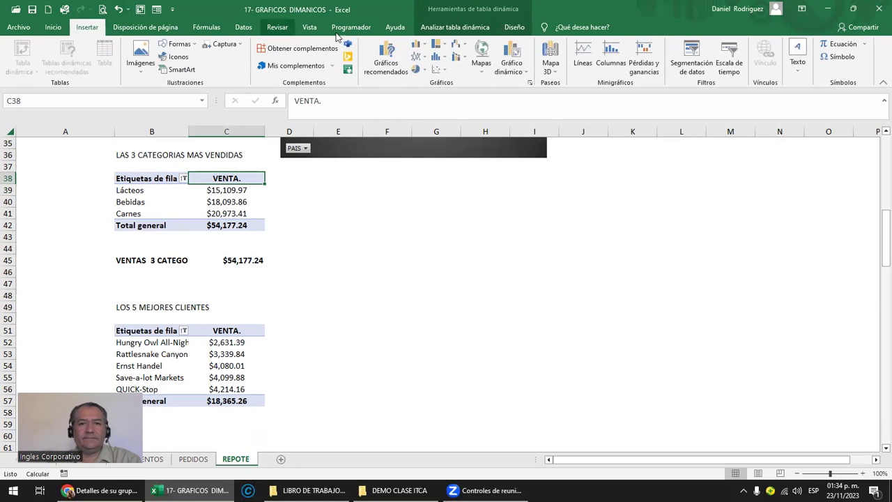
- Insert a pie (Circular) pivot chart from the top-3 categories table after previewing column, line and bar types
left_click(525, 72)
left_click(526, 85)
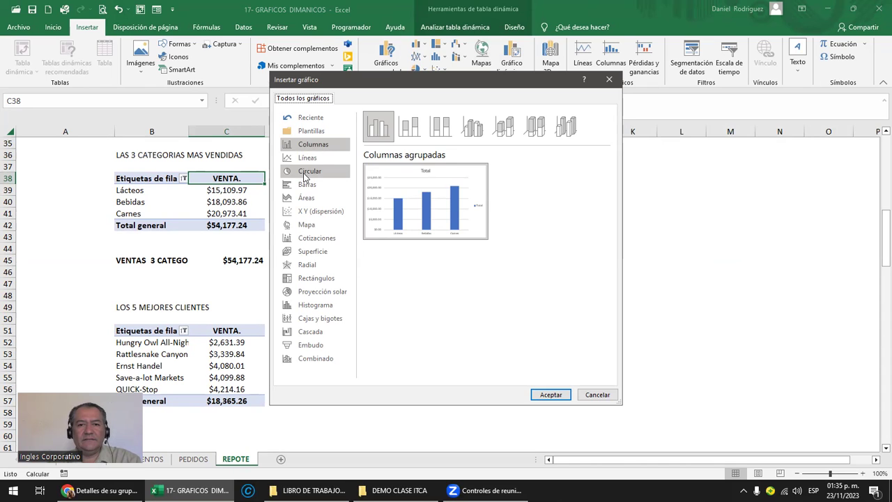
left_click(305, 175)
left_click(307, 158)
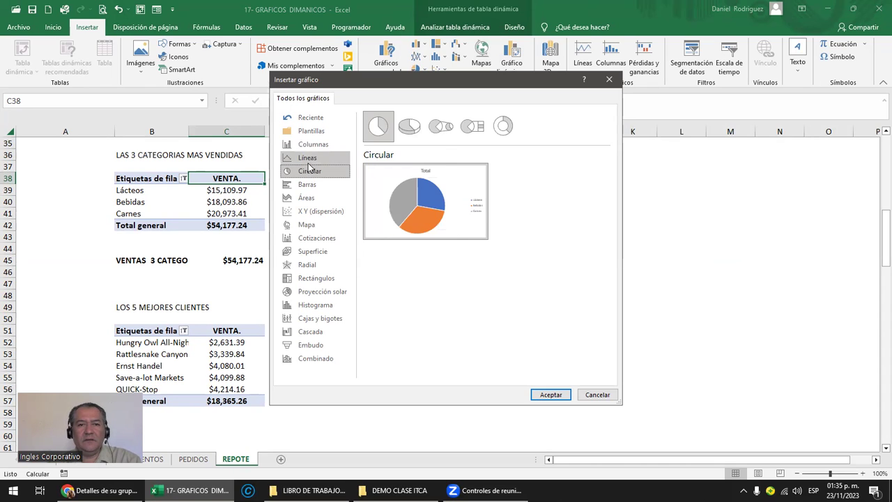
left_click(315, 146)
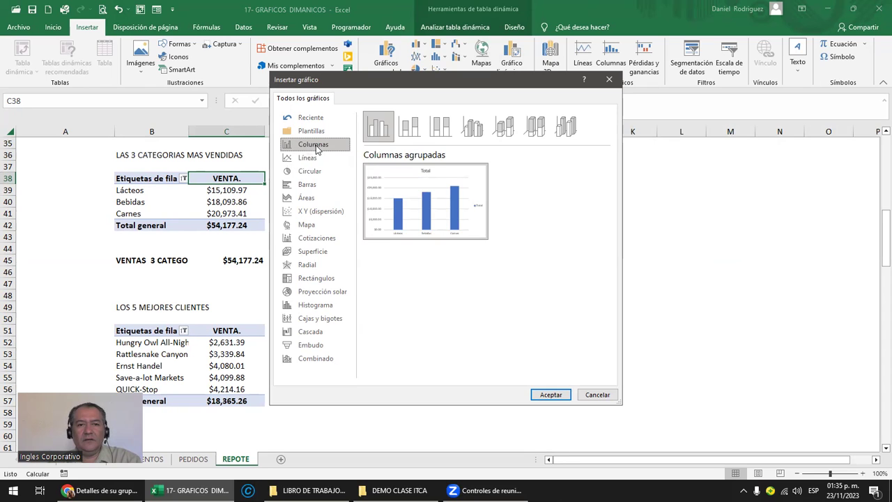
left_click(307, 184)
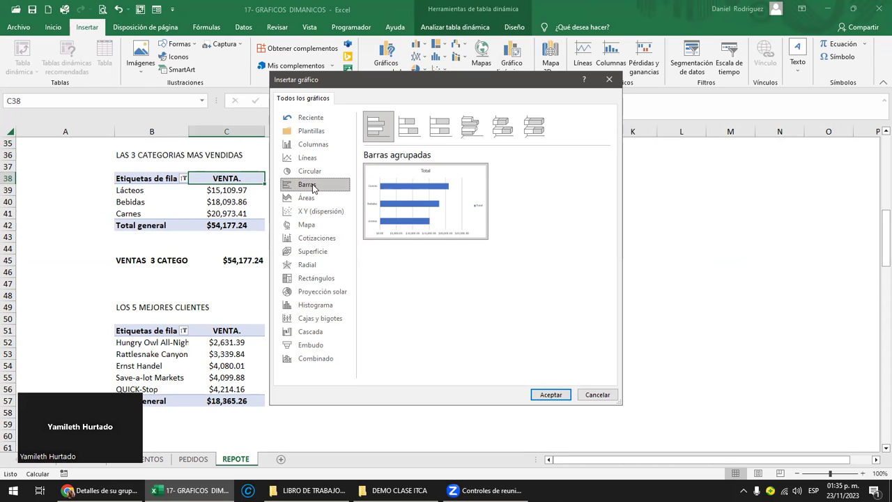
left_click(310, 171)
mouse_move(425, 201)
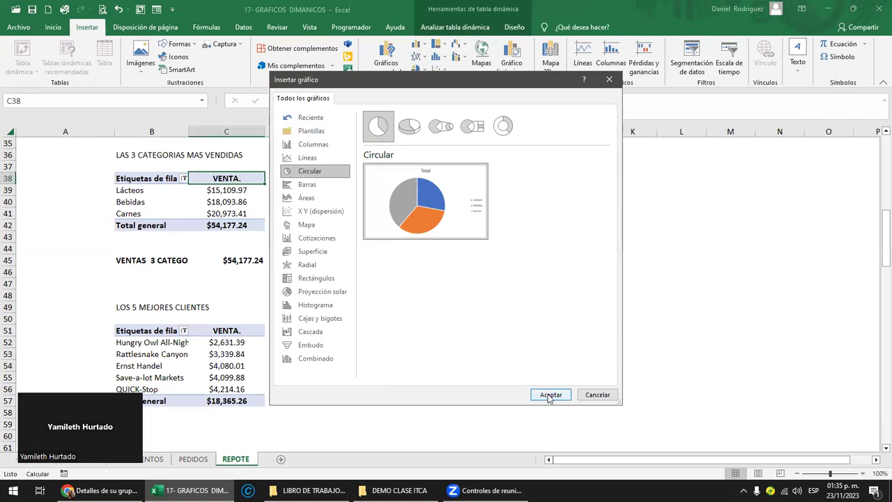
left_click(551, 395)
- Move the pie chart up under the PEDIDOS chart, widen it, and apply the dark chart style
mouse_move(499, 227)
left_mouse_down()
mouse_move(497, 200)
mouse_move(469, 189)
left_mouse_up()
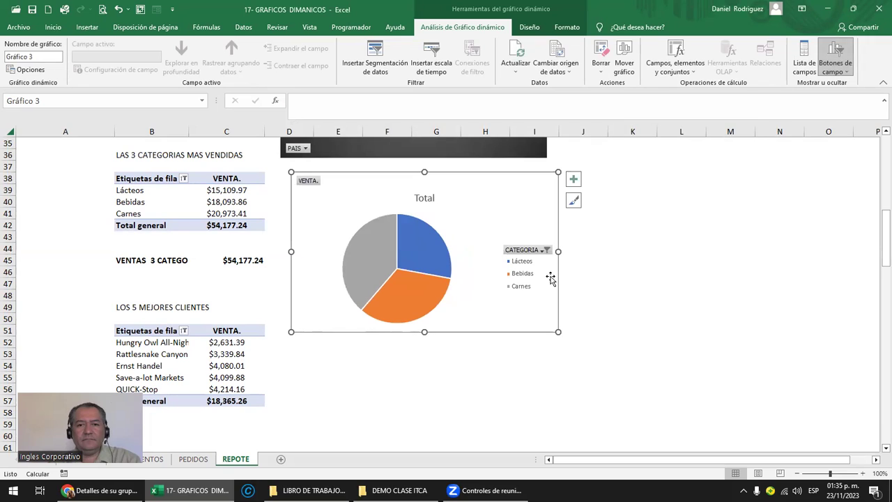
left_click_drag(558, 250, 566, 258)
left_click(580, 200)
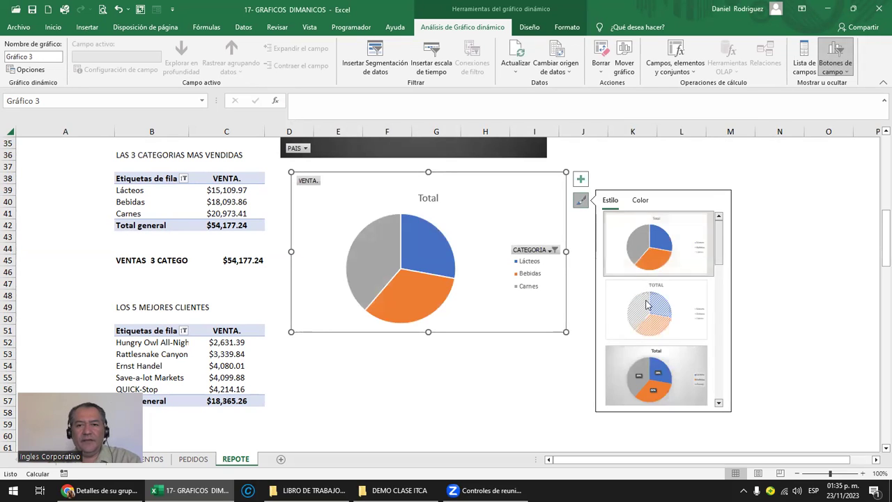
scroll(646, 279, "down", 5)
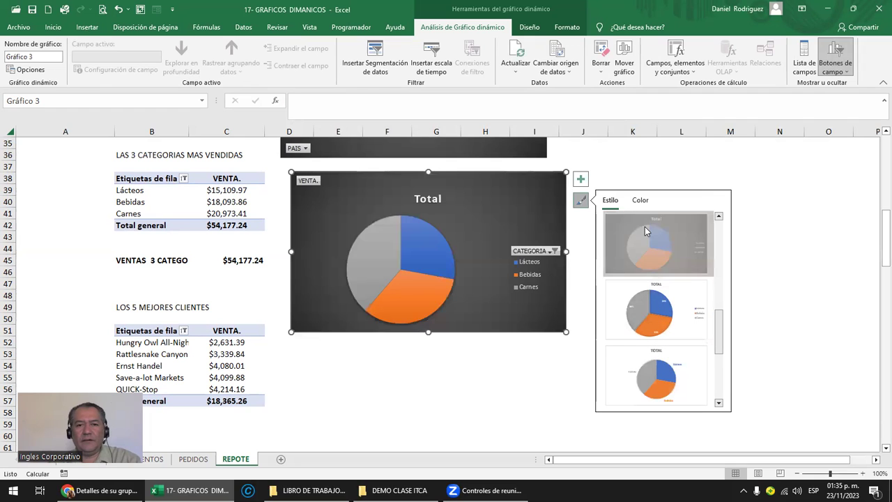
scroll(651, 278, "down", 3)
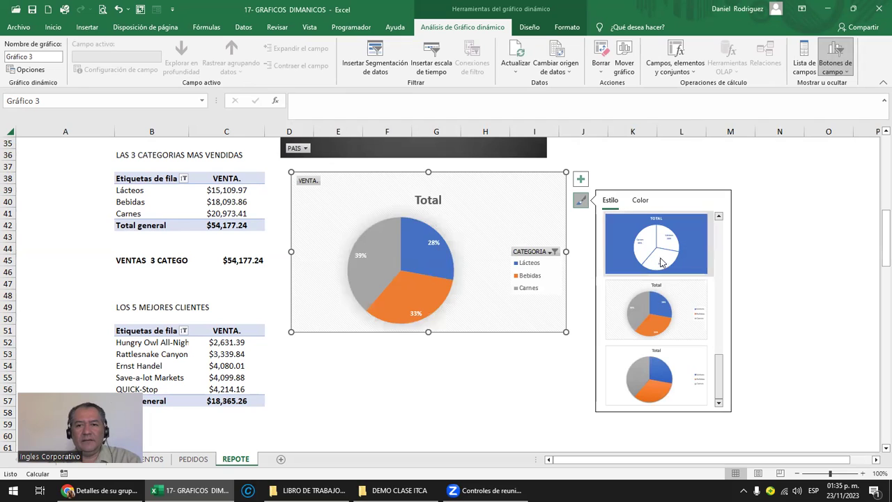
scroll(663, 246, "up", 3)
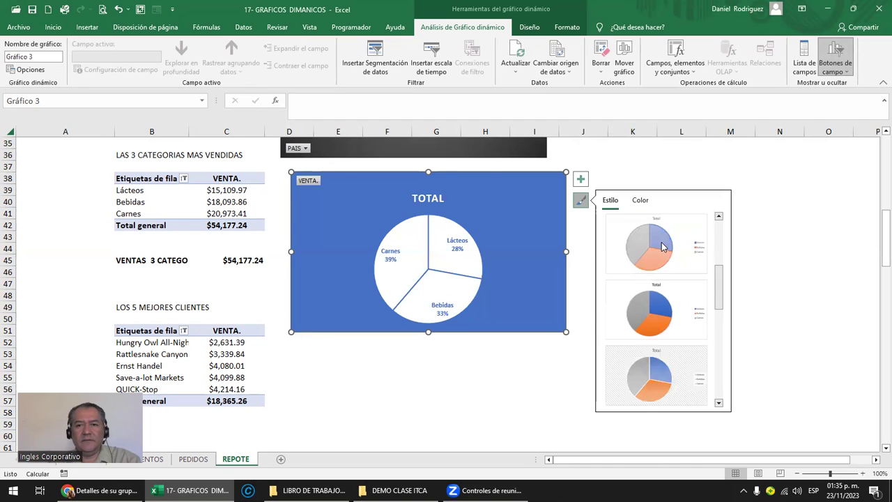
scroll(663, 247, "up", 3)
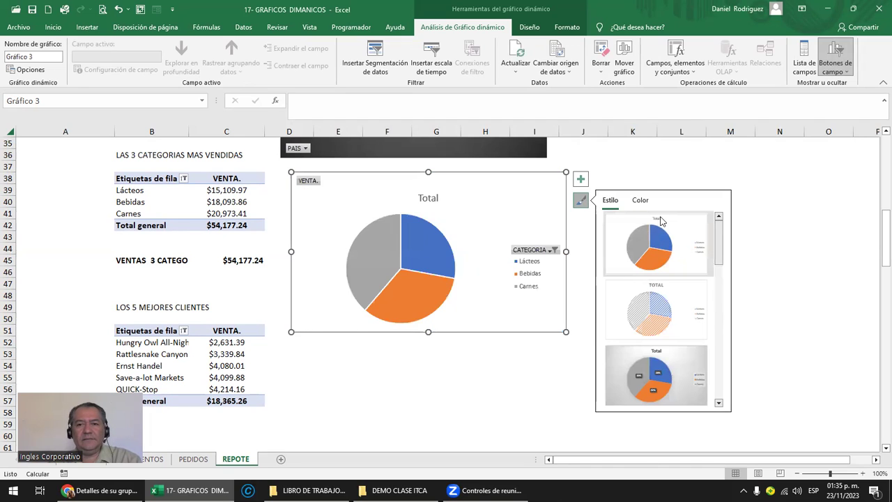
scroll(655, 233, "down", 3)
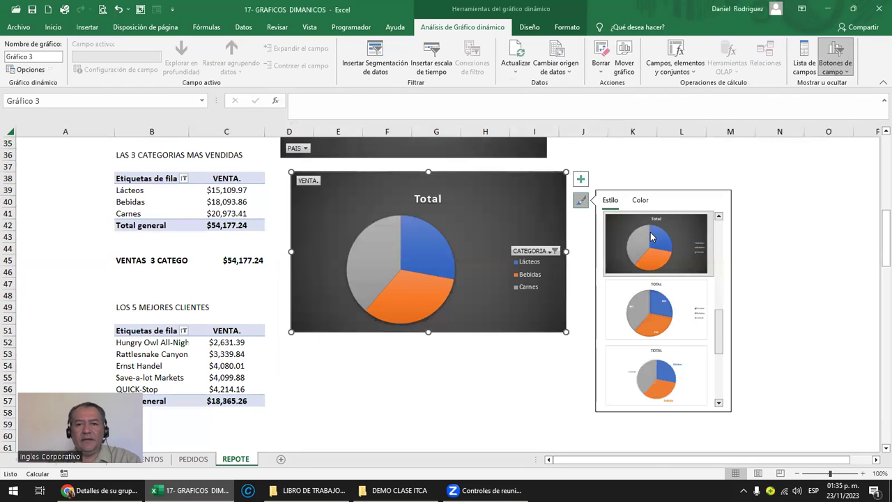
left_click(662, 235)
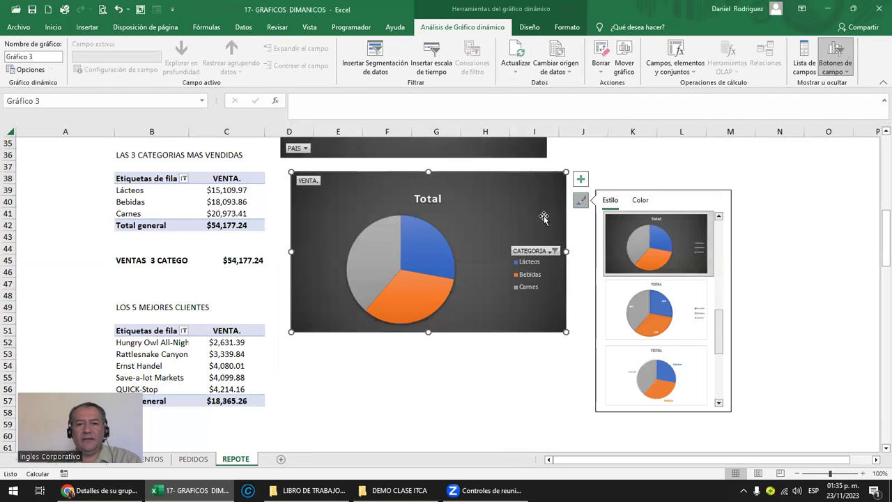
left_click(414, 254)
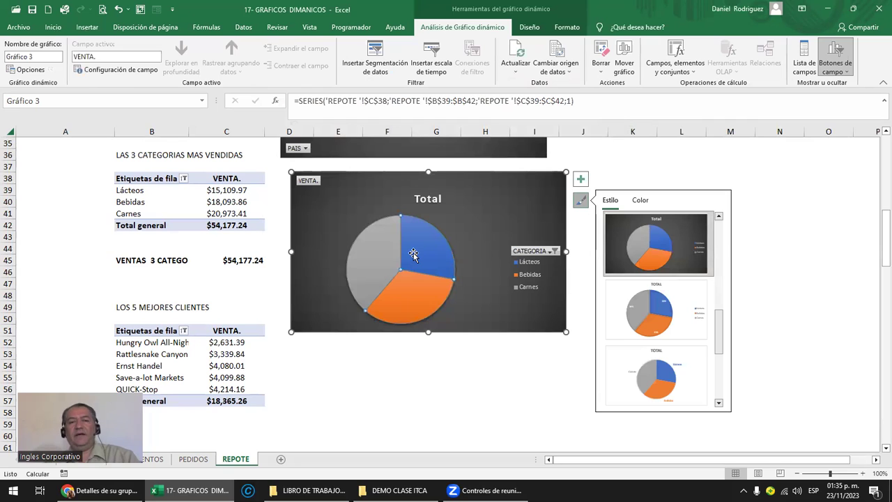
- Add data labels to the pie showing slice sales of $15,109.97, $18,093.86 and $20,973.41
left_click(580, 180)
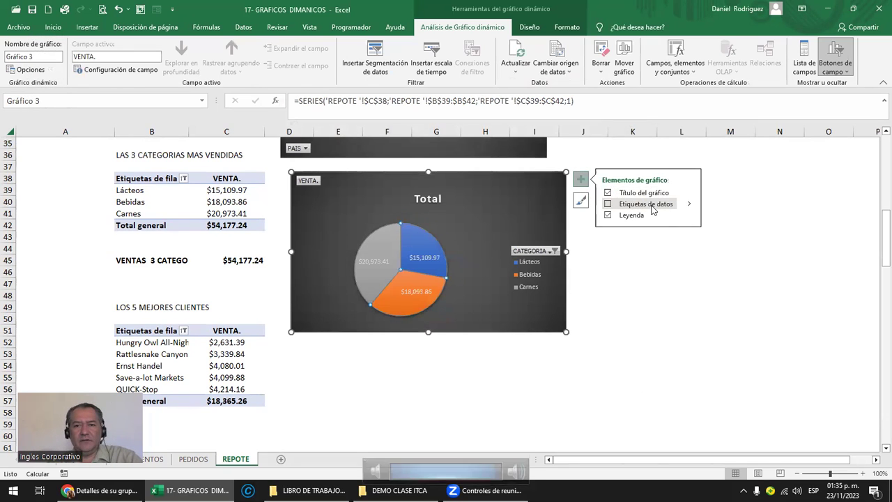
left_click(607, 204)
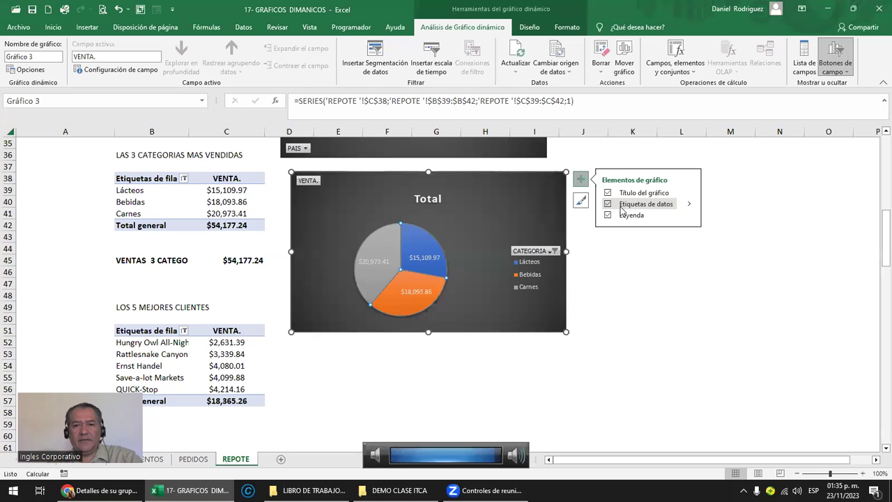
left_click(688, 207)
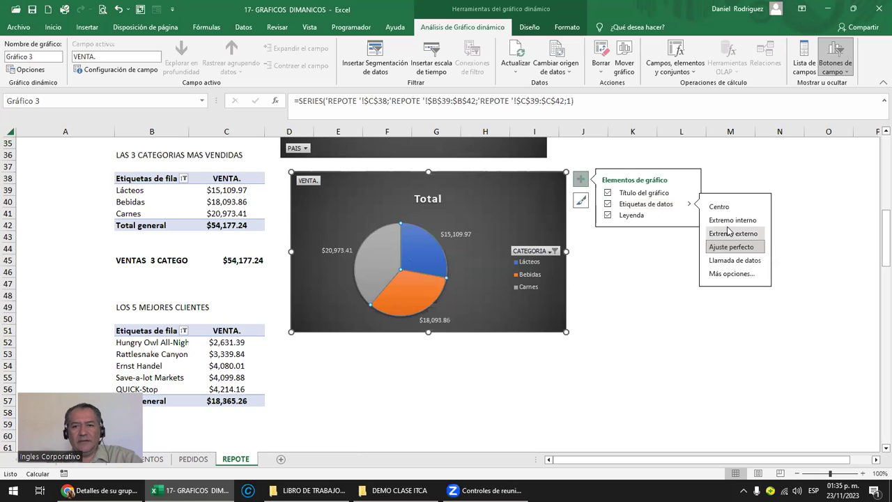
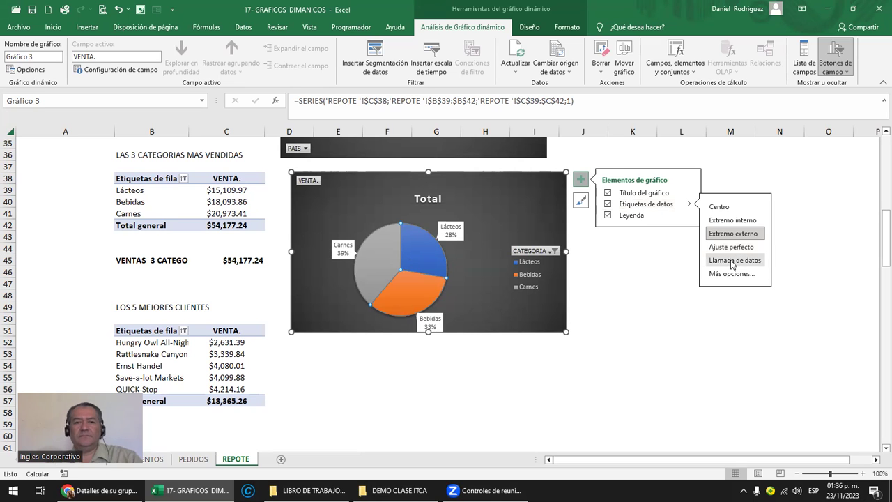
- Move the Bebidas, Lácteos and Carnes callout labels outward from the pie
left_click(666, 328)
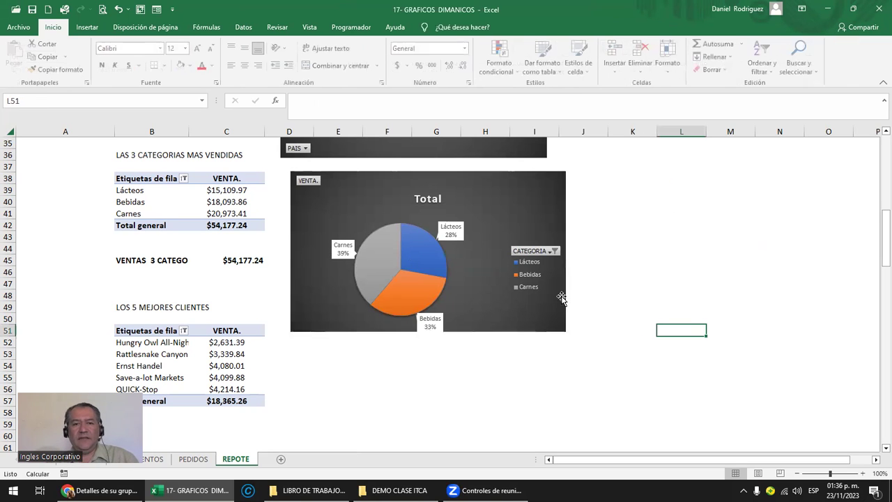
left_click(439, 322)
left_click_drag(439, 322, 461, 315)
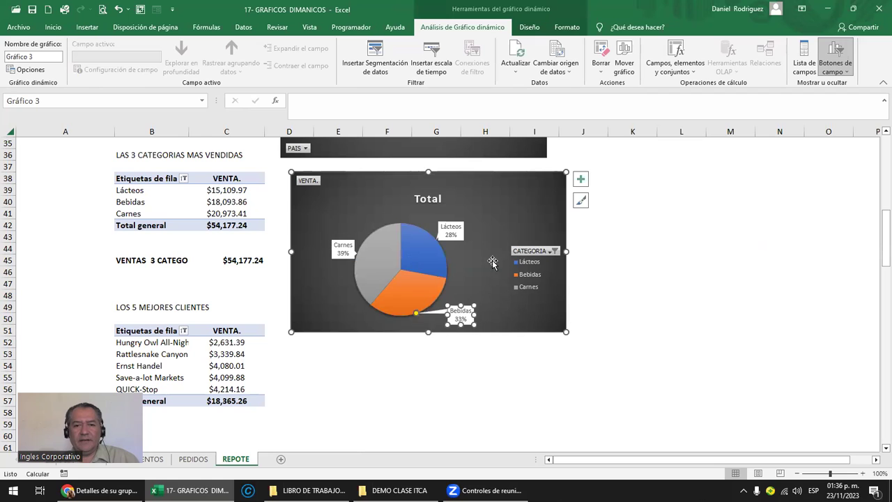
left_click(460, 227)
left_click_drag(460, 227, 471, 220)
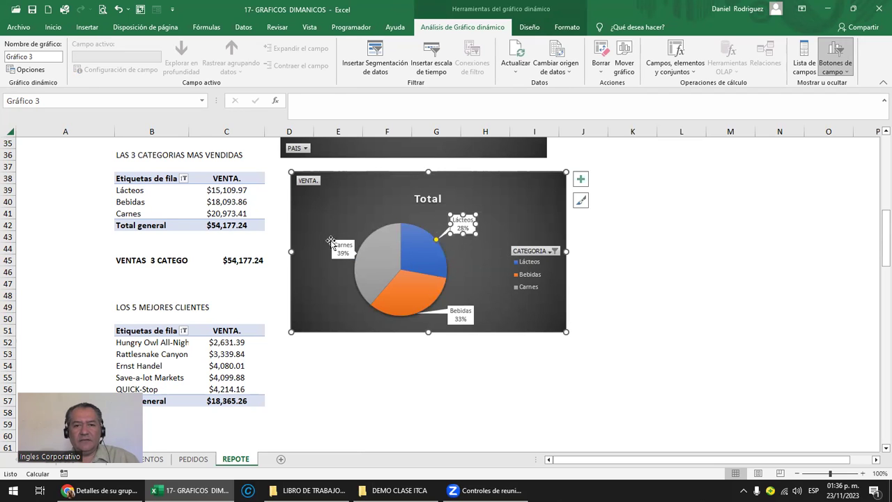
left_click_drag(340, 247, 328, 244)
- Retitle the pie chart CATEGORIAS MAS VENDIDAS, removing the leftover Total
left_click(428, 199)
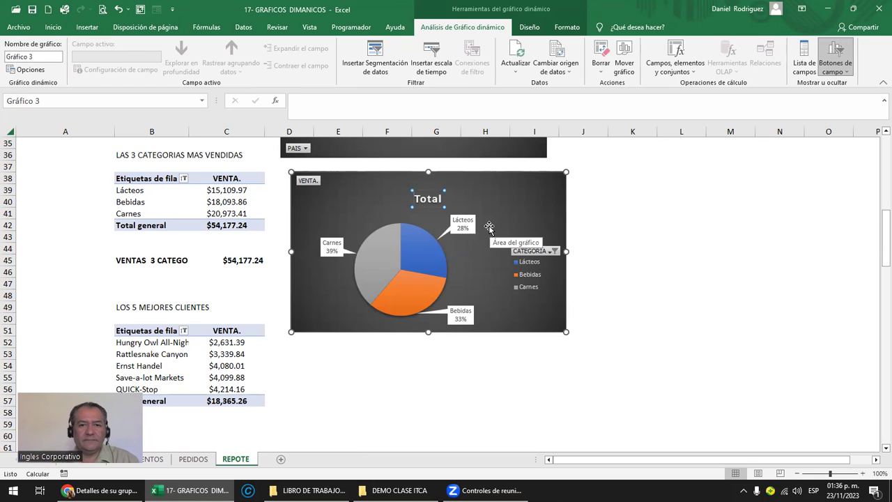
type("CATEGORIAS MAS ")
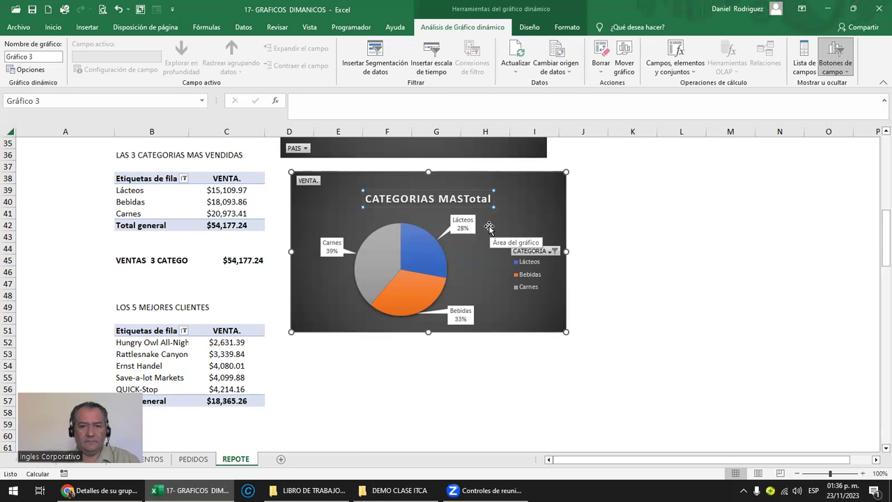
type("VENDIDA")
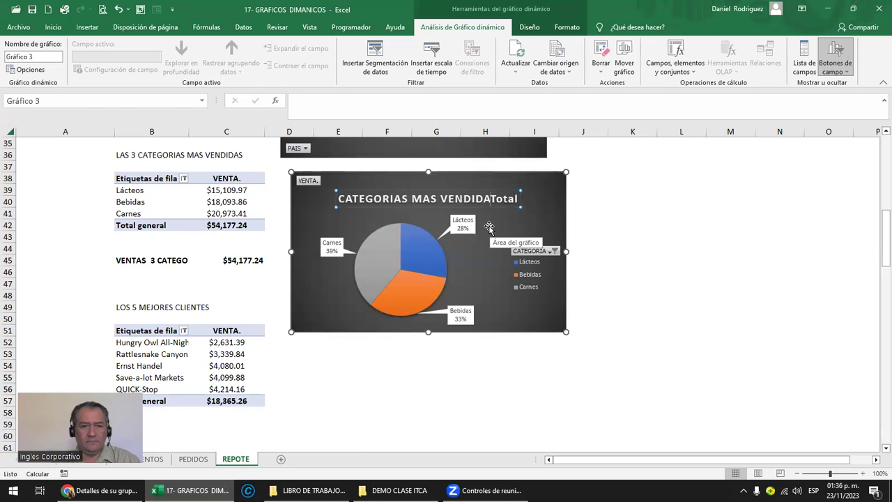
type("S")
key("Delete")
key("Delete")
key("Delete")
key("Delete")
key("Delete")
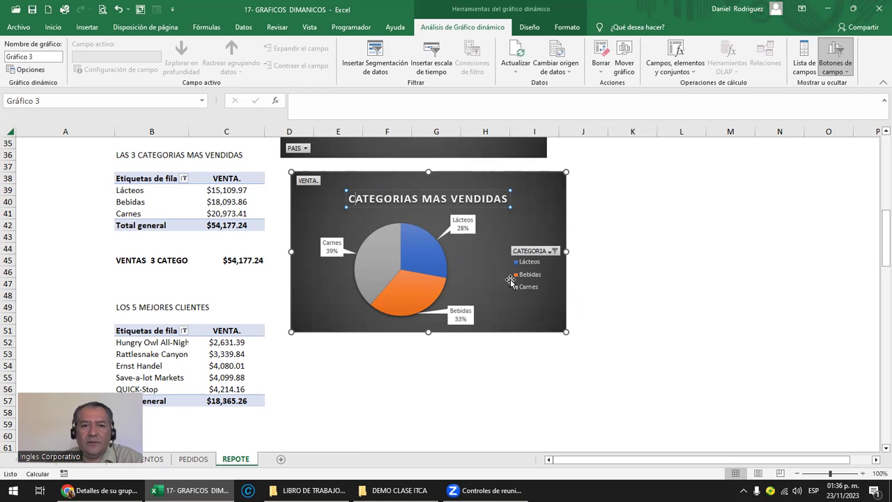
- Insert a pivot column chart from the LOS 5 MEJORES CLIENTES pivot table
left_click(608, 295)
scroll(611, 294, "down", 1)
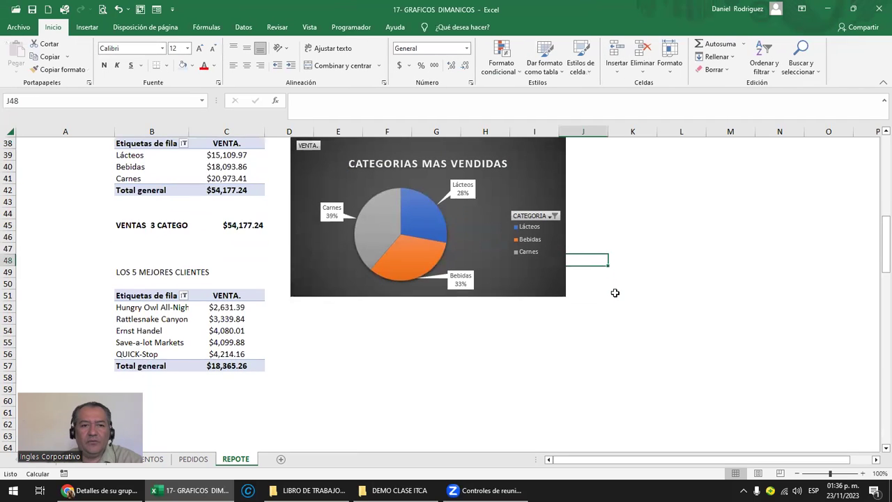
scroll(615, 293, "down", 1)
left_click(295, 294)
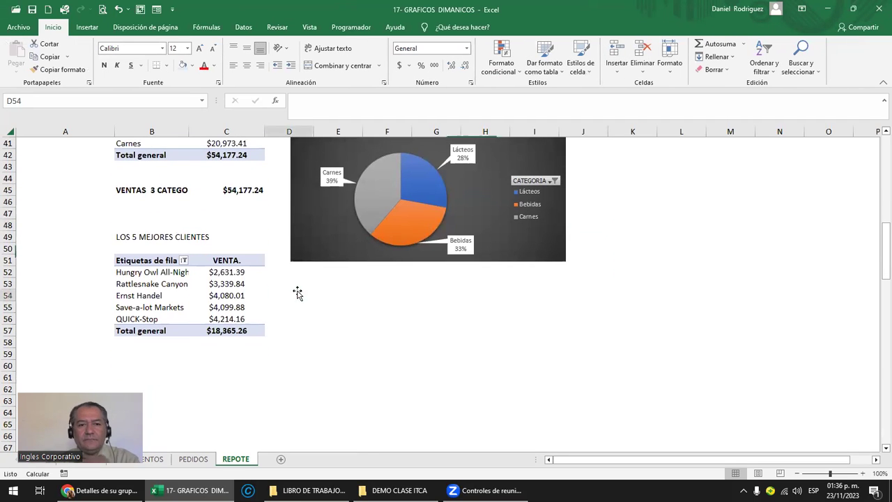
left_click(226, 260)
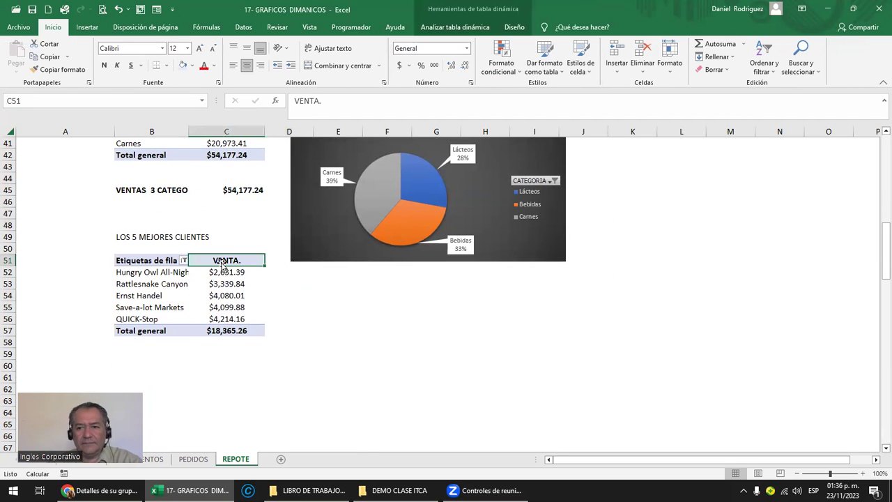
left_click(103, 28)
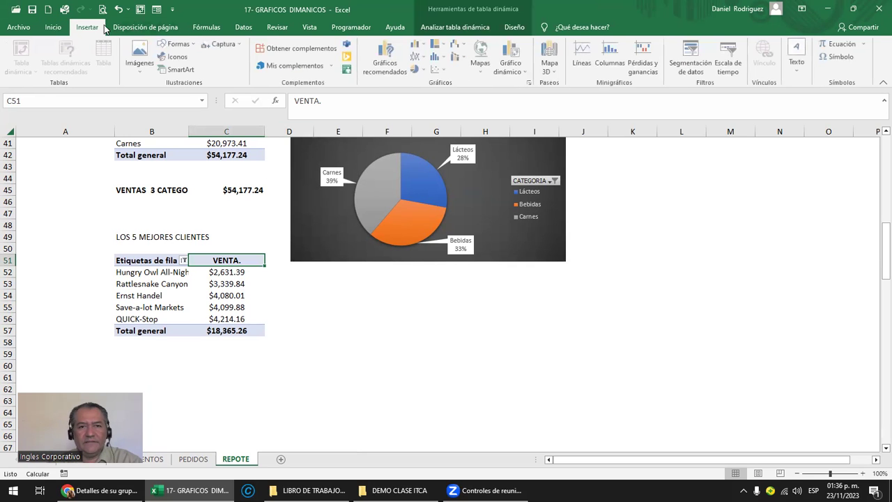
left_click(515, 70)
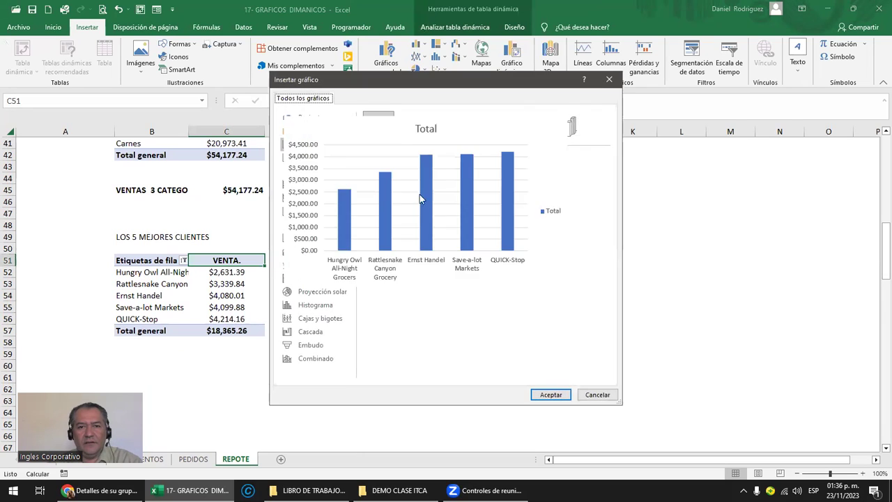
left_click(550, 394)
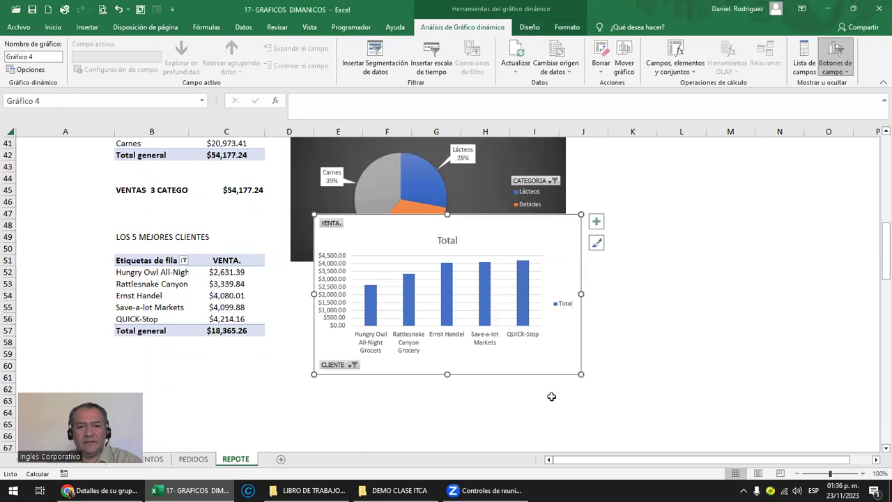
- Move the new chart below the pie and sort the clients by sales, highest first
left_click_drag(396, 247, 366, 317)
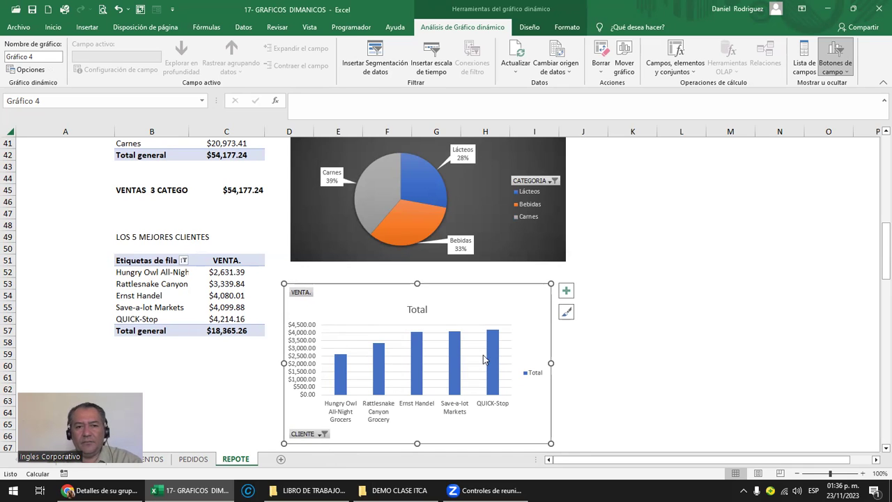
left_click(227, 275)
left_click(243, 27)
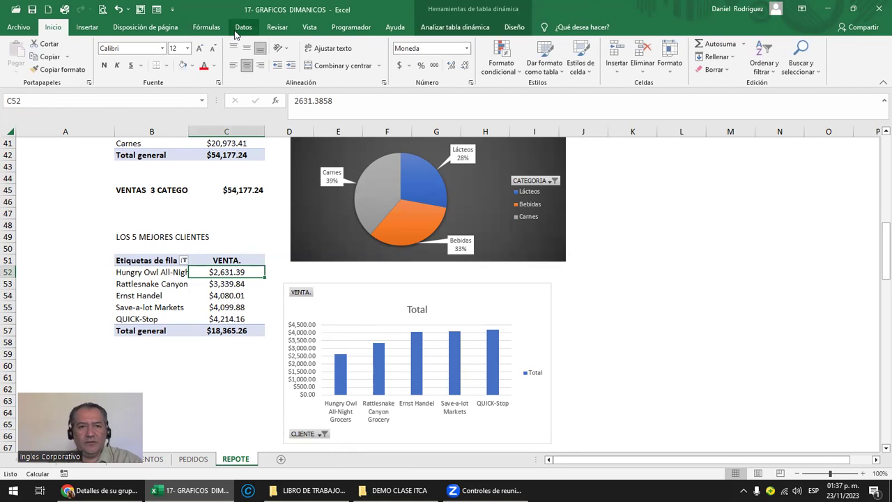
left_click(273, 64)
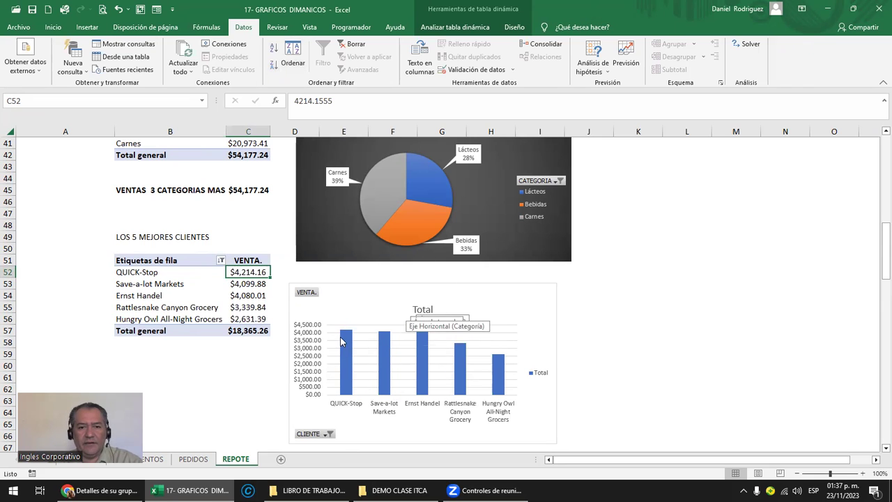
- Retitle the column chart MEJORES CLIENTES, removing the leftover Total
left_click(416, 309)
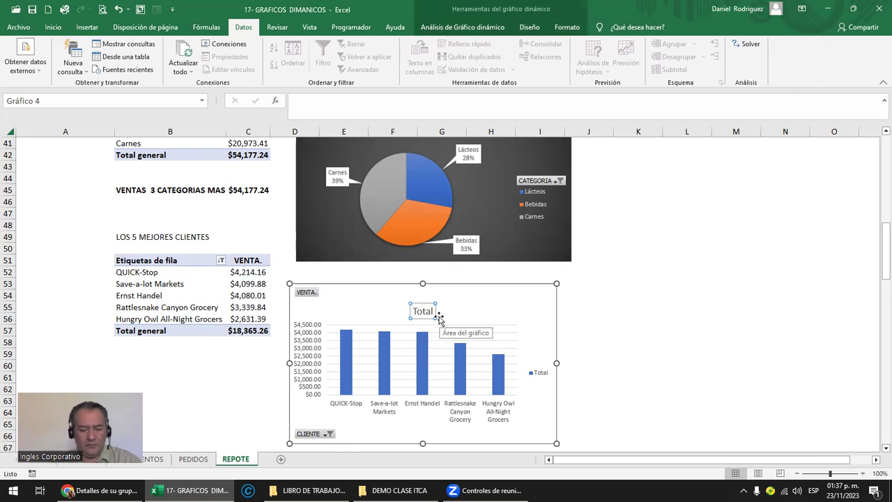
type("L")
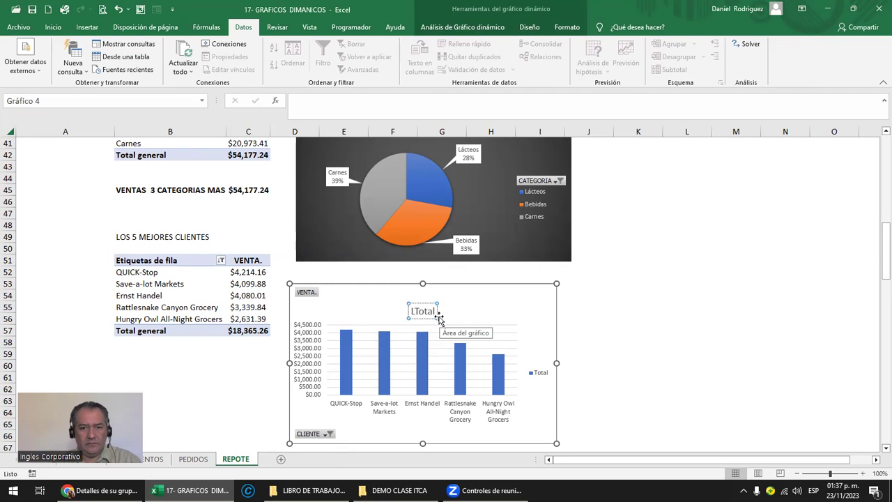
key("BackSpace")
type("MEJORES ")
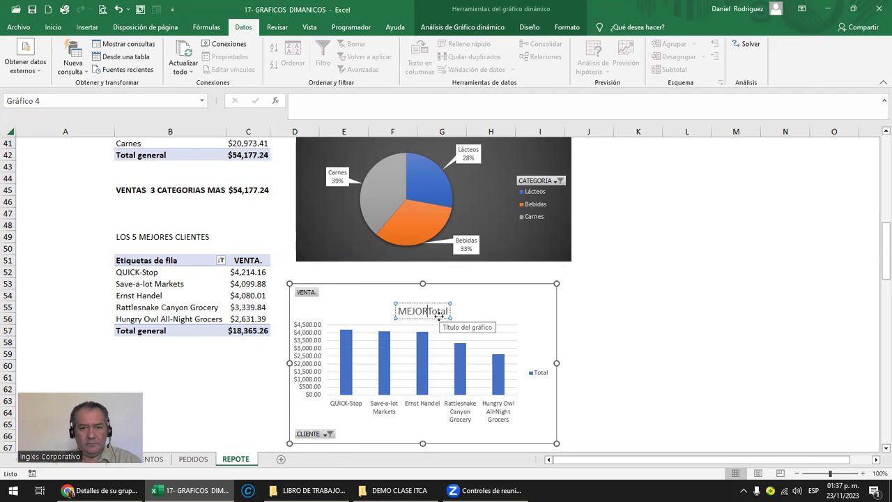
type("CLIENTES")
key("Delete")
key("Delete")
key("Delete")
key("Delete")
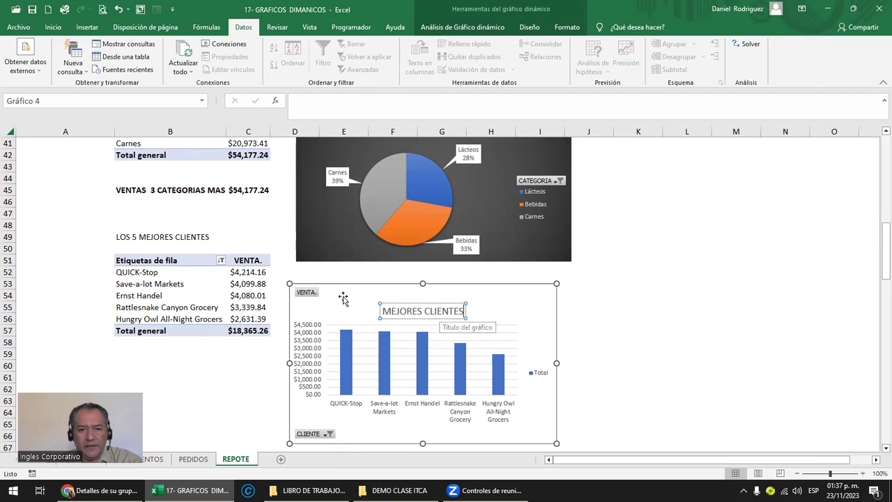
- Hide the chart's VENTA. value field button and widen the chart slightly
right_click(303, 294)
left_click(428, 403)
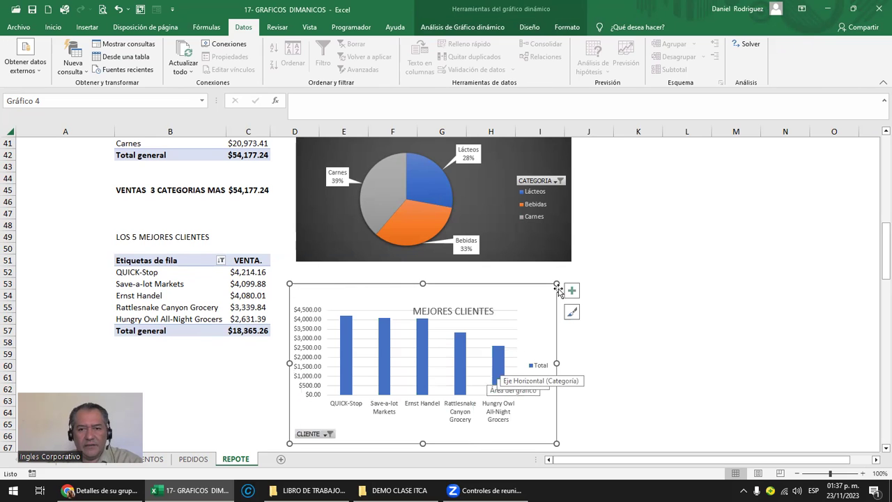
left_click_drag(556, 363, 568, 363)
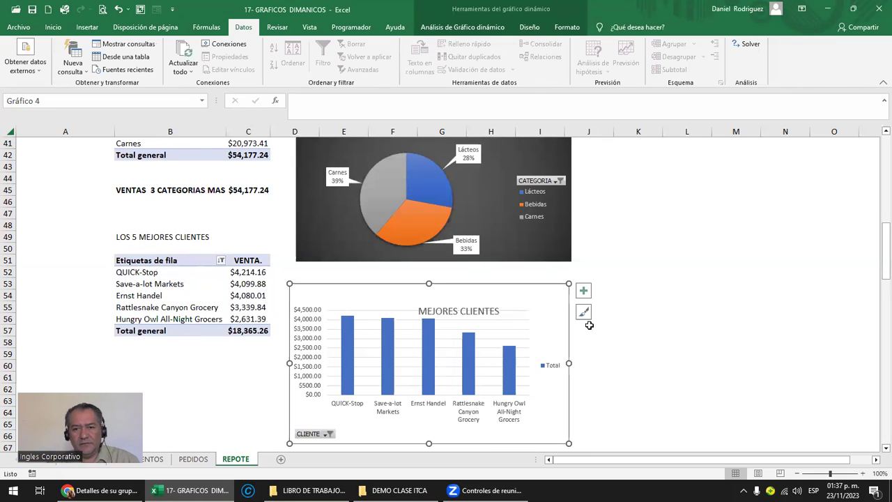
- Apply the dark chart style to the MEJORES CLIENTES column chart
left_click(583, 312)
scroll(669, 335, "down", 2)
scroll(673, 333, "down", 2)
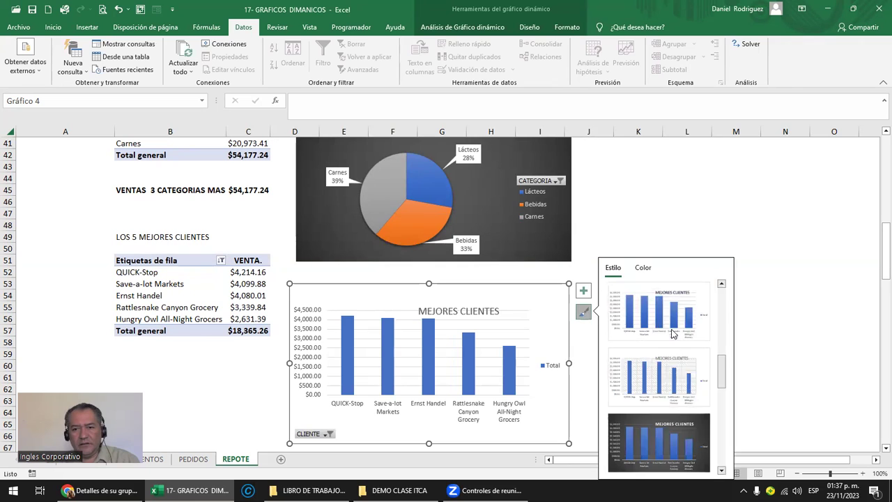
scroll(672, 334, "down", 2)
scroll(666, 329, "up", 2)
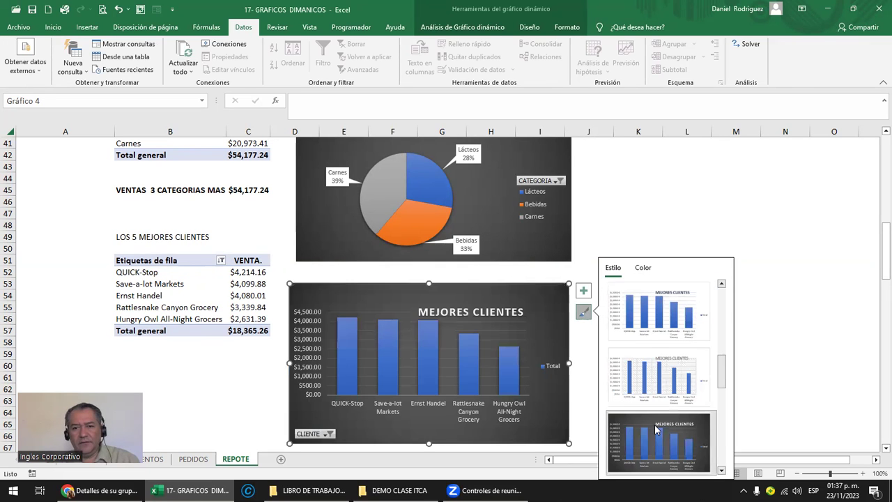
left_click(793, 328)
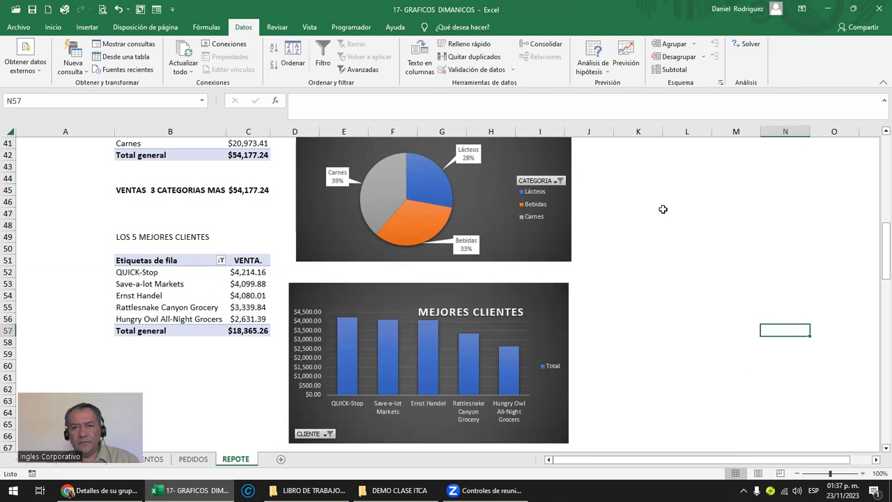
left_click(514, 304)
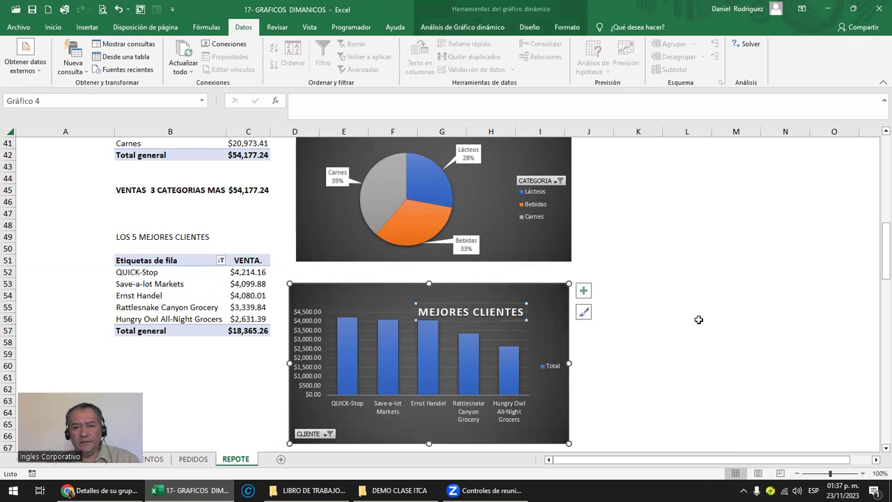
scroll(698, 319, "down", 2)
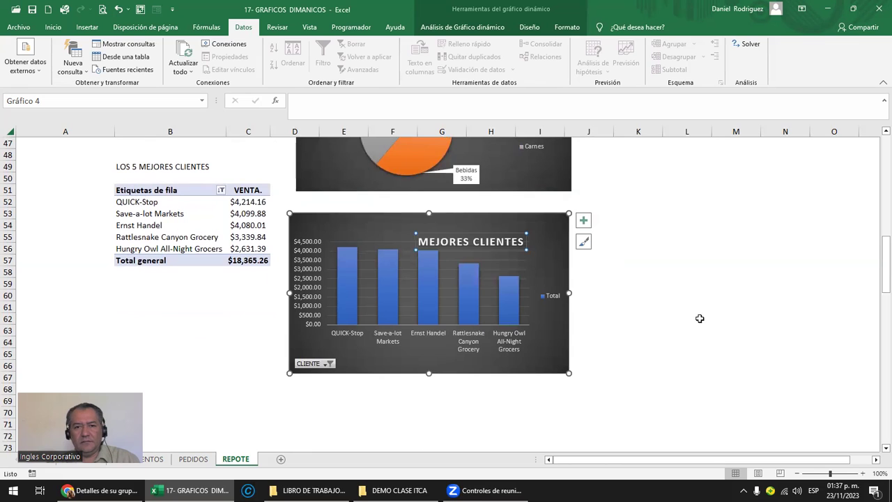
scroll(700, 319, "up", 2, "ctrl")
left_click(793, 314)
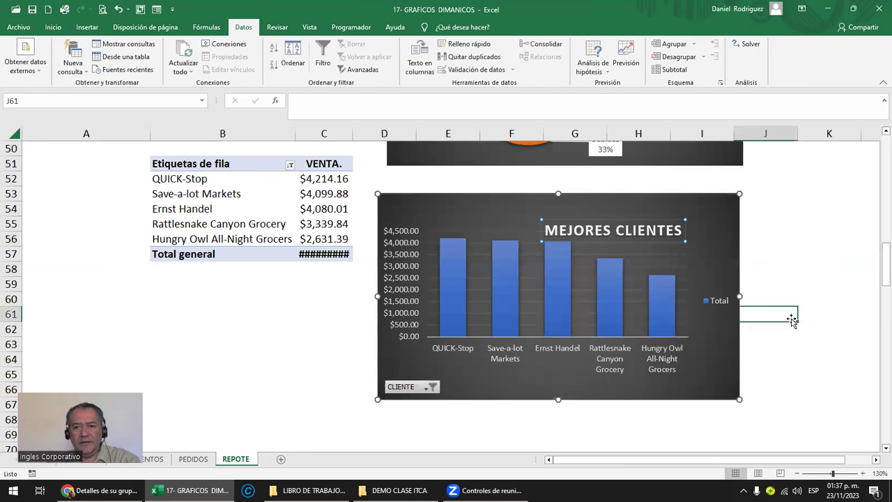
- Delete the Total legend and move the chart title up and to the left
left_click(708, 299)
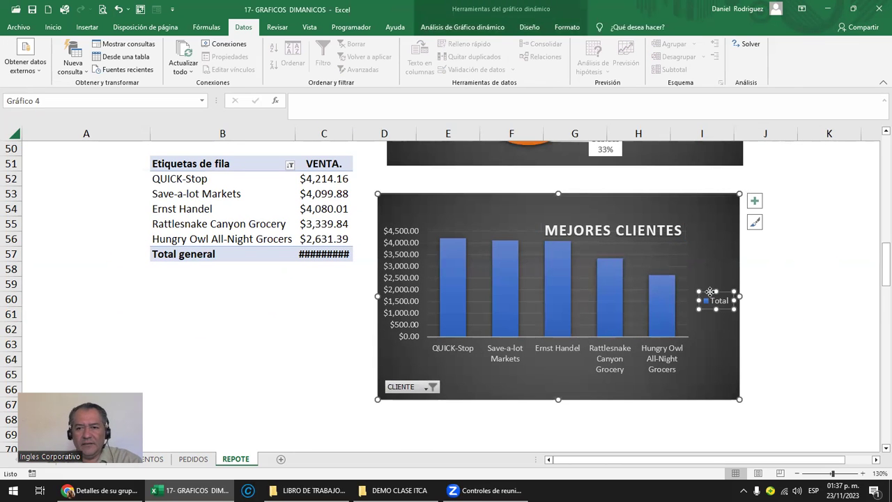
key("Delete")
left_click(598, 226)
mouse_move(596, 219)
left_mouse_down()
mouse_move(546, 196)
mouse_move(531, 201)
left_mouse_up()
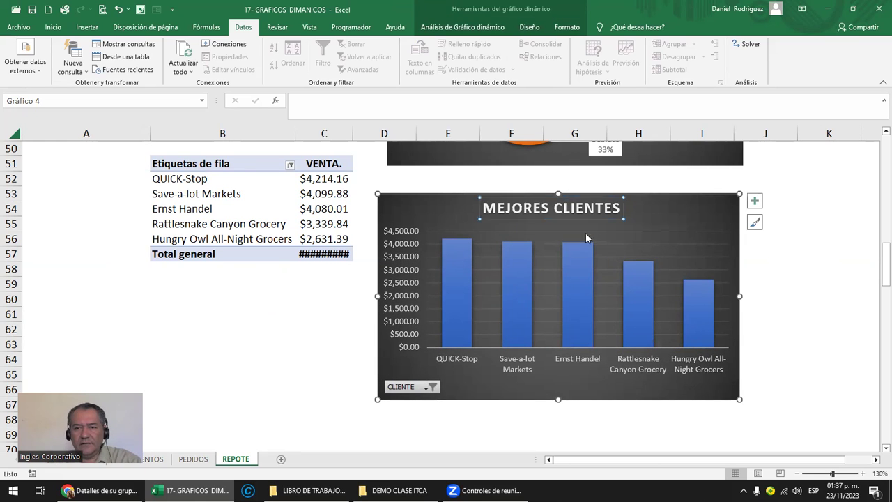
- Turn on data labels showing each bar's sales value
left_click(752, 202)
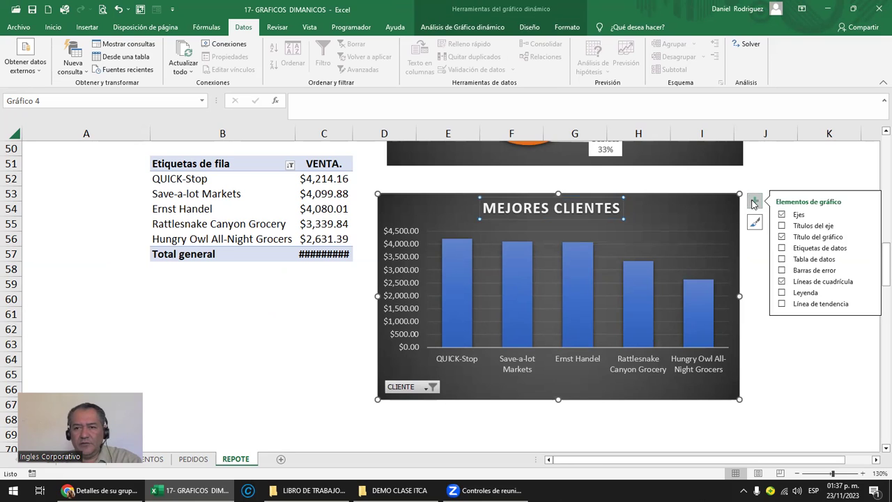
left_click(797, 250)
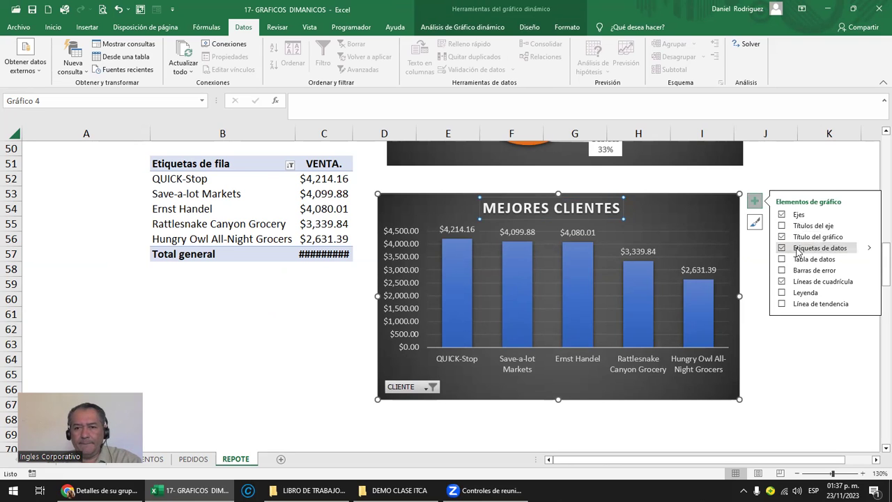
left_click(798, 248)
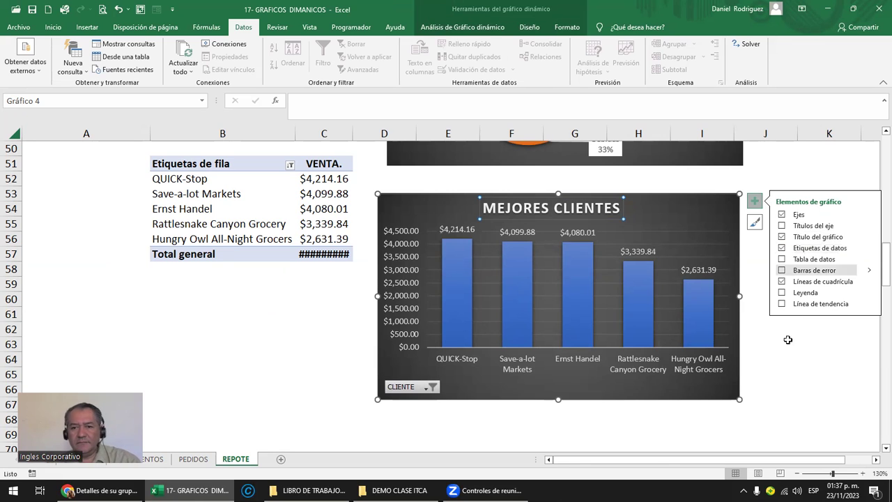
left_click(800, 402)
- Bold the customer-name axis labels and the bar value labels
left_click(707, 370)
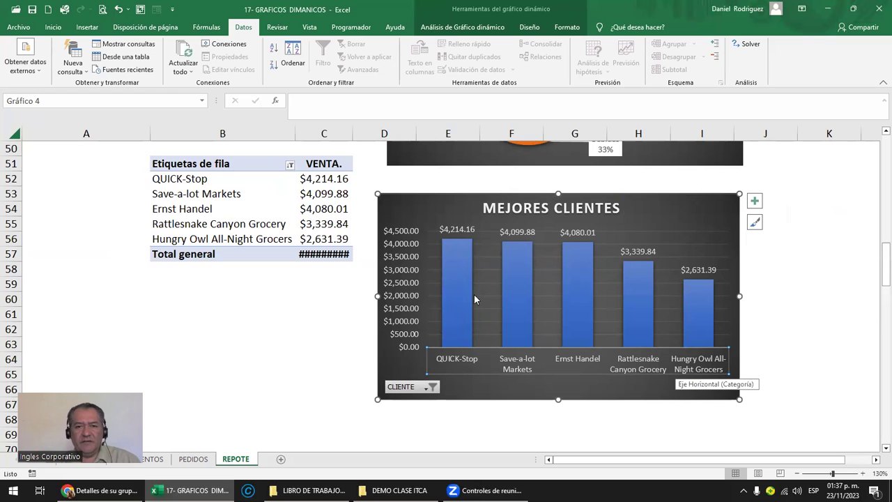
left_click(53, 27)
left_click(103, 66)
left_click(457, 230)
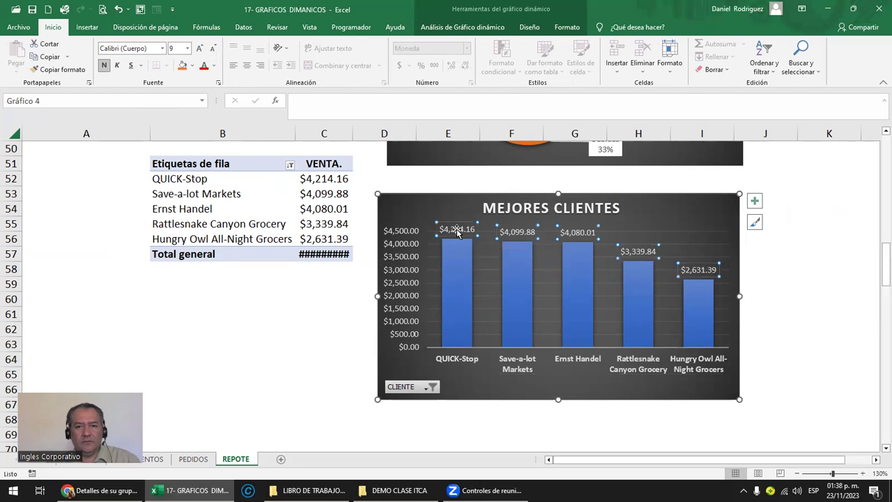
left_click(104, 66)
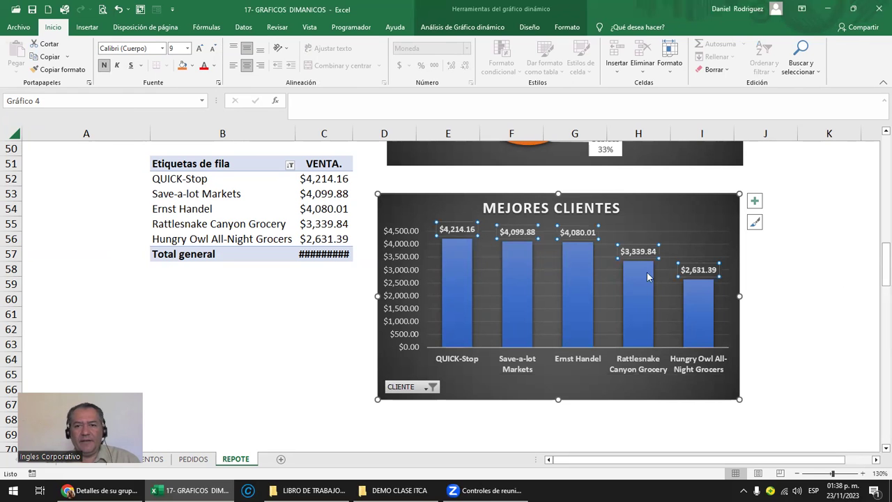
left_click(776, 357)
scroll(760, 352, "up", 1)
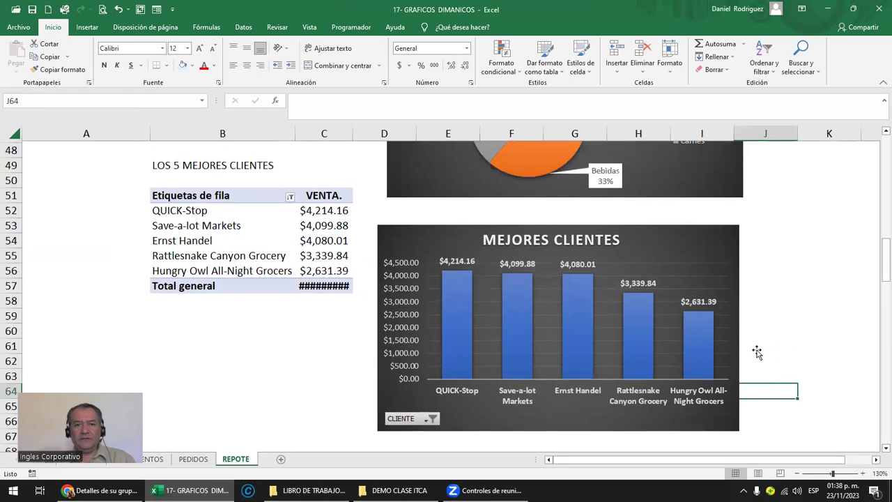
- Drag column C's border to make it a little wider
left_click_drag(353, 134, 359, 134)
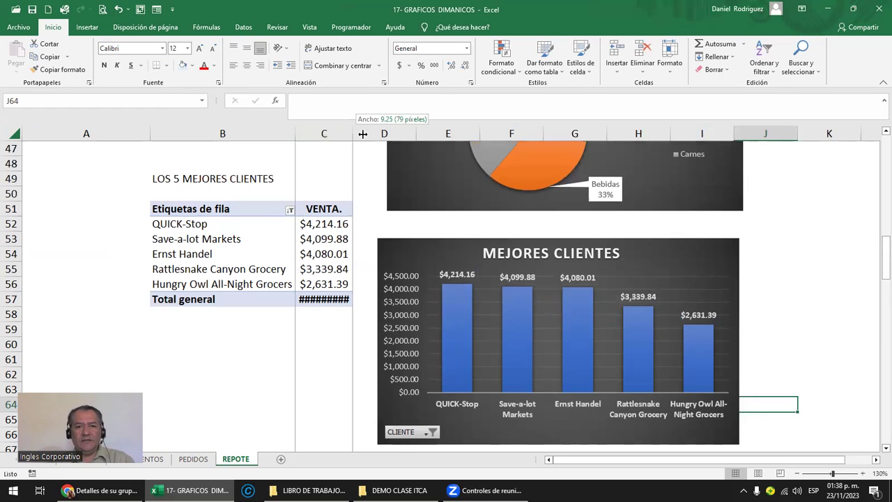
left_click(263, 349)
scroll(263, 347, "up", 4)
scroll(293, 369, "up", 4)
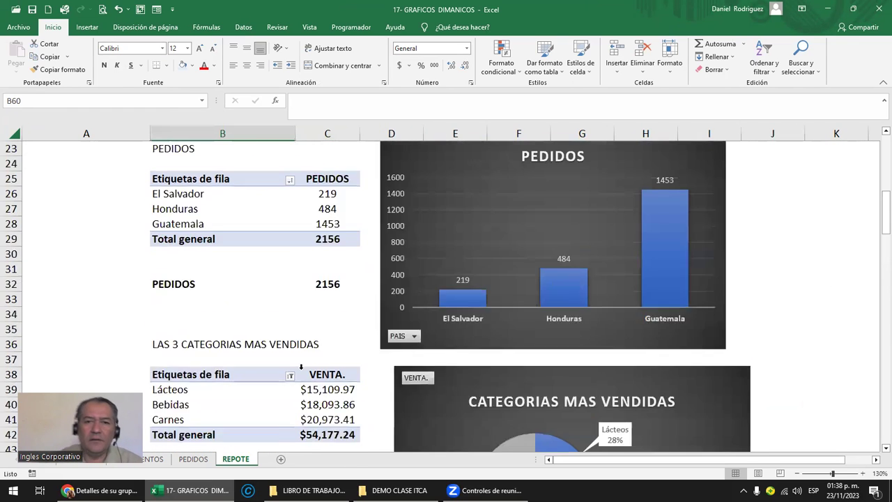
scroll(300, 370, "up", 1)
scroll(301, 366, "up", 5)
scroll(301, 366, "up", 2)
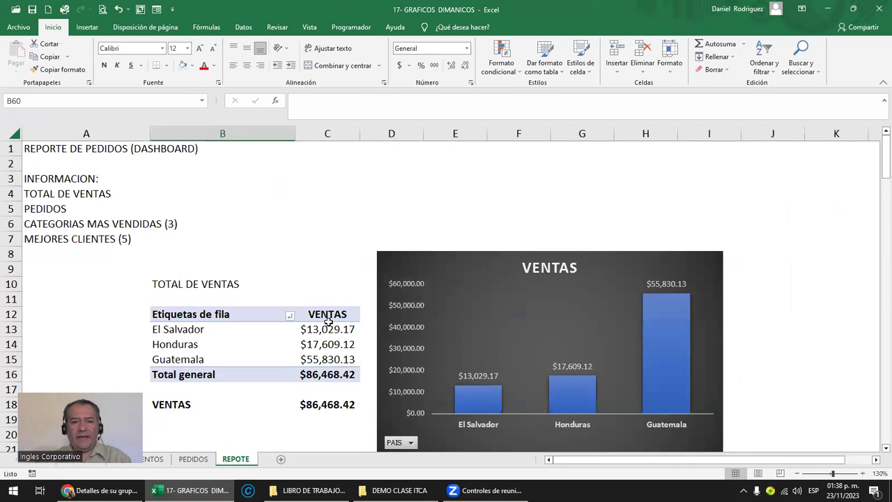
scroll(318, 300, "down", 1)
- Select columns B:C, inspect the C18 formula, then select columns D through H
left_click(266, 218)
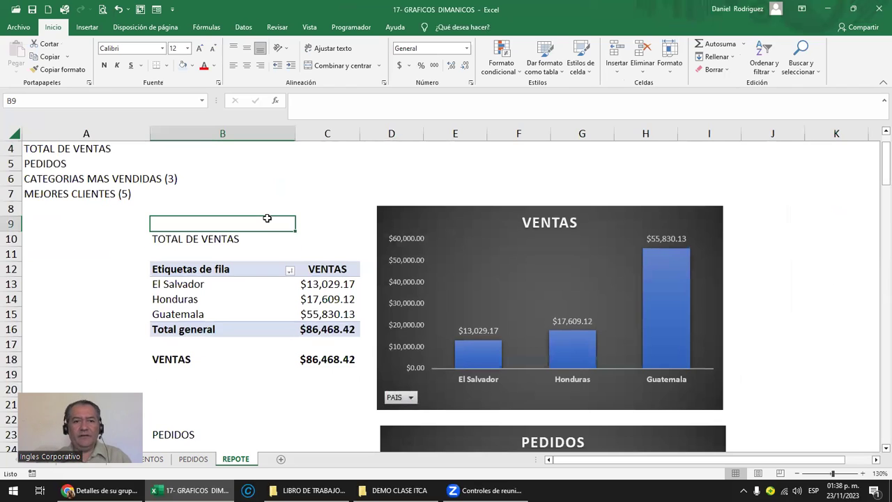
left_click(264, 133)
mouse_move(303, 133)
left_mouse_down()
mouse_move(411, 133)
mouse_move(348, 180)
left_mouse_up()
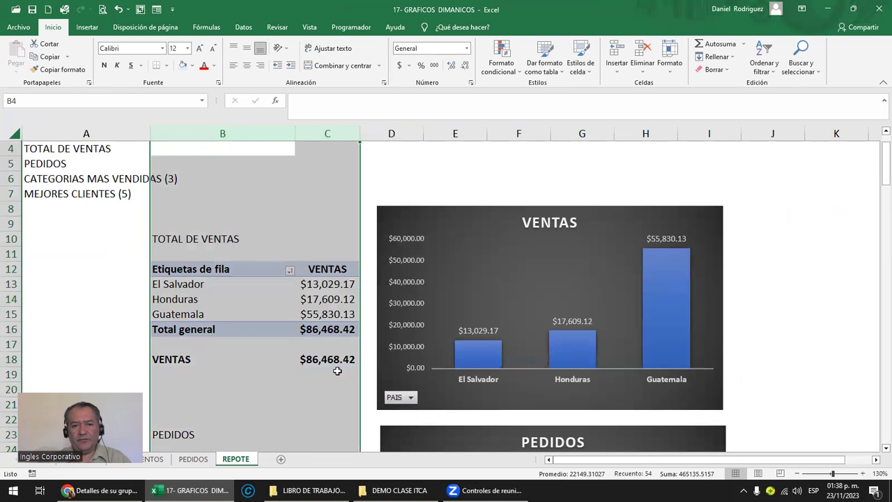
left_click(327, 359)
left_click_drag(388, 133, 659, 143)
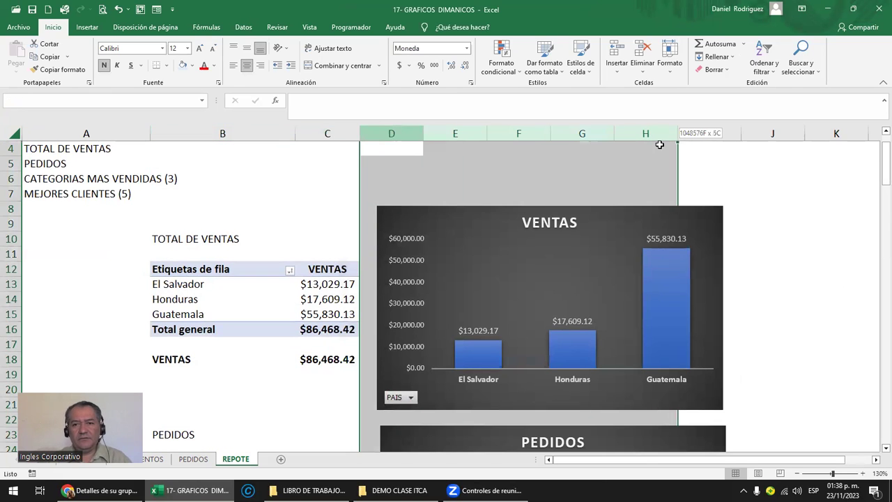
left_click(782, 252)
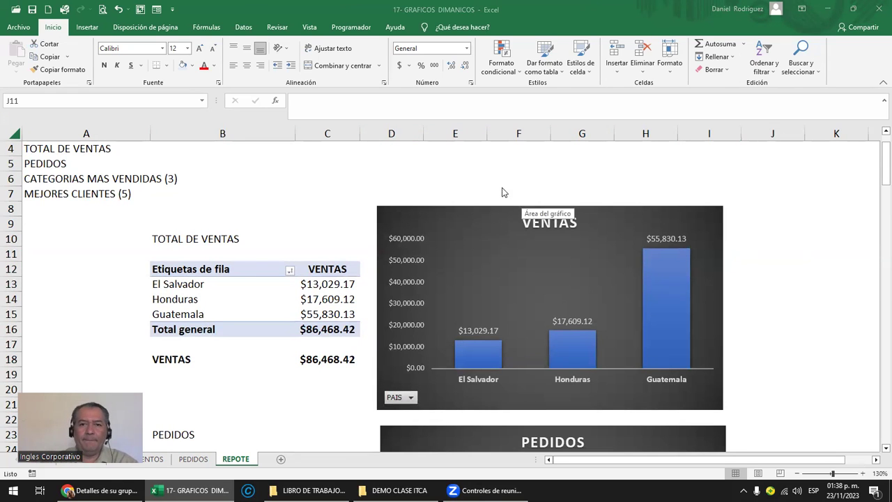
scroll(654, 248, "down", 2)
scroll(654, 248, "down", 1)
scroll(662, 244, "down", 2)
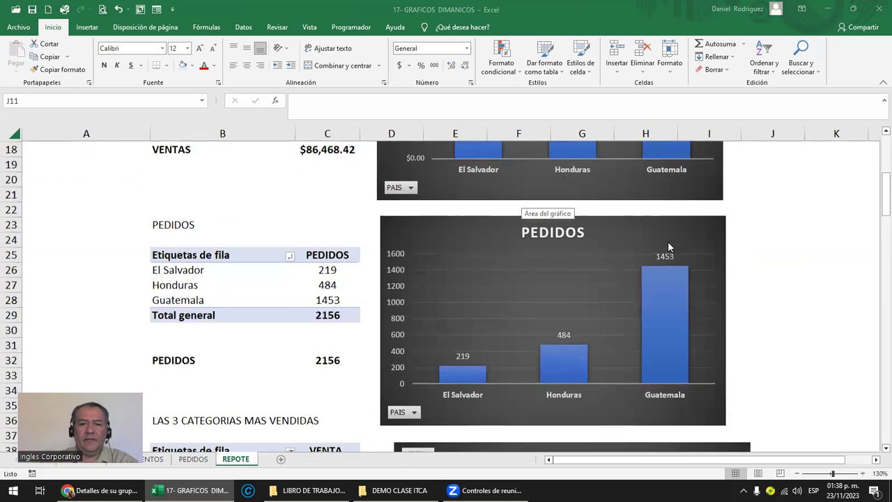
scroll(669, 240, "down", 1)
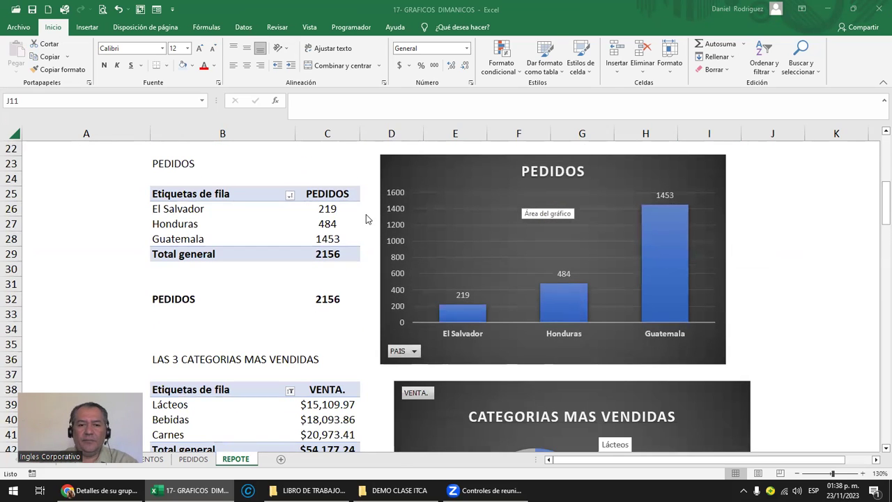
- Add a new worksheet named REPORTE RESUMEN
left_click(281, 460)
double_click(289, 460)
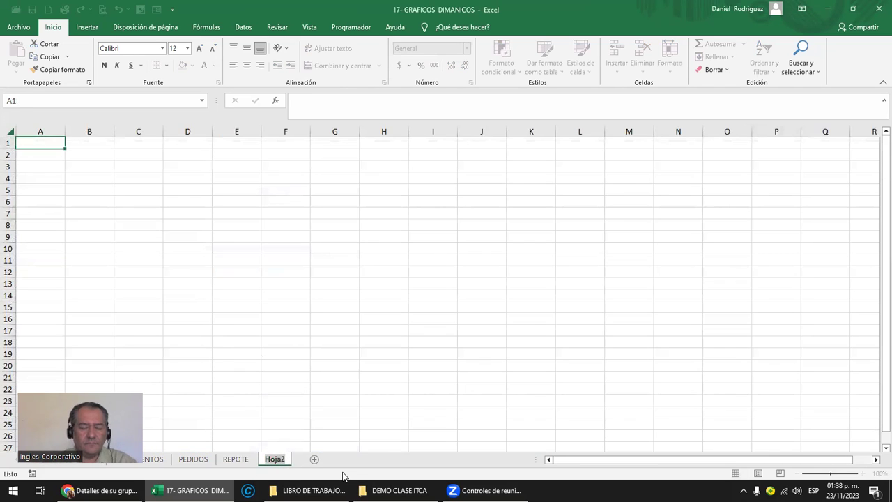
type("PRPIE")
key("BackSpace")
key("BackSpace")
key("BackSpace")
key("BackSpace")
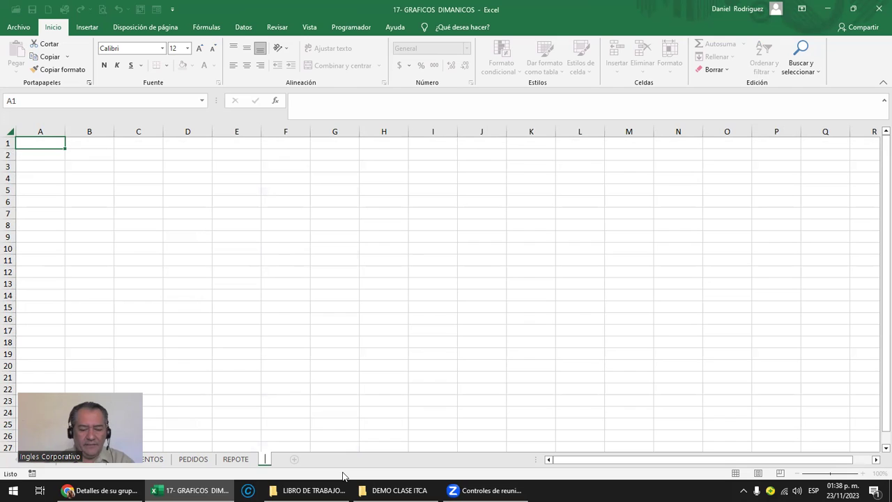
type("REPORTE")
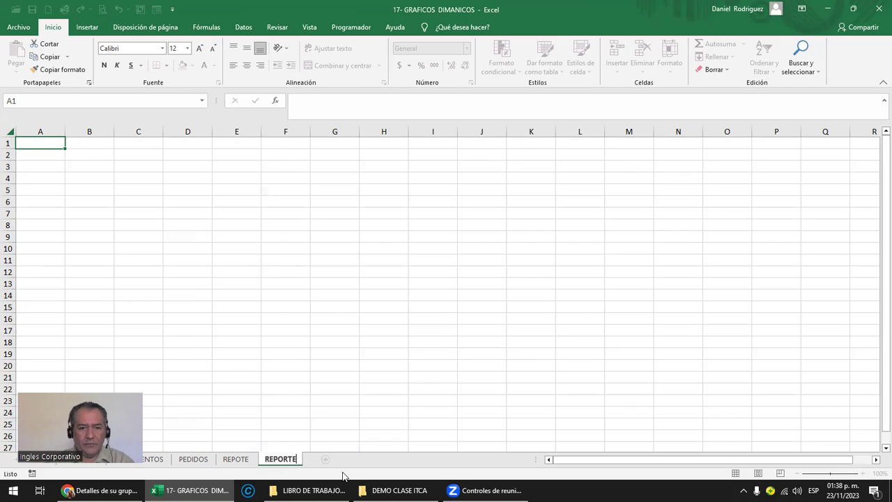
type(" RESUMEN")
key("Return")
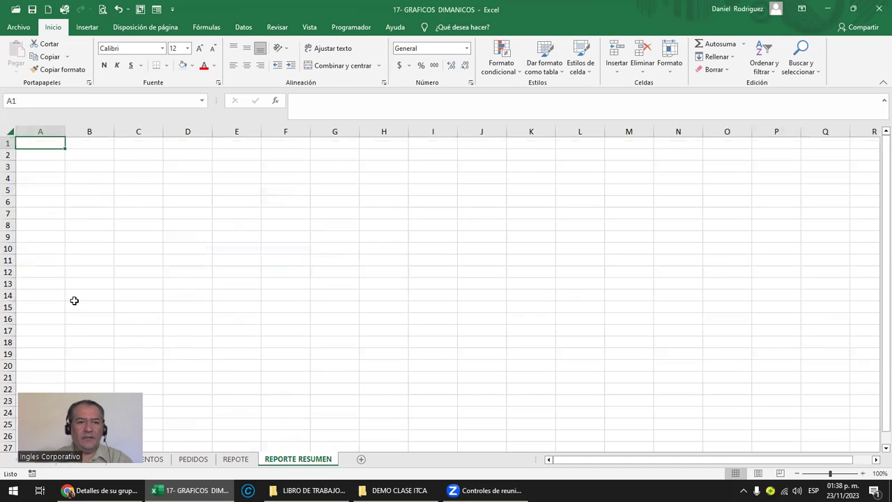
- Enter EMPRESA XYZ in A1 and enlarge it to size 20
scroll(94, 254, "up", 2)
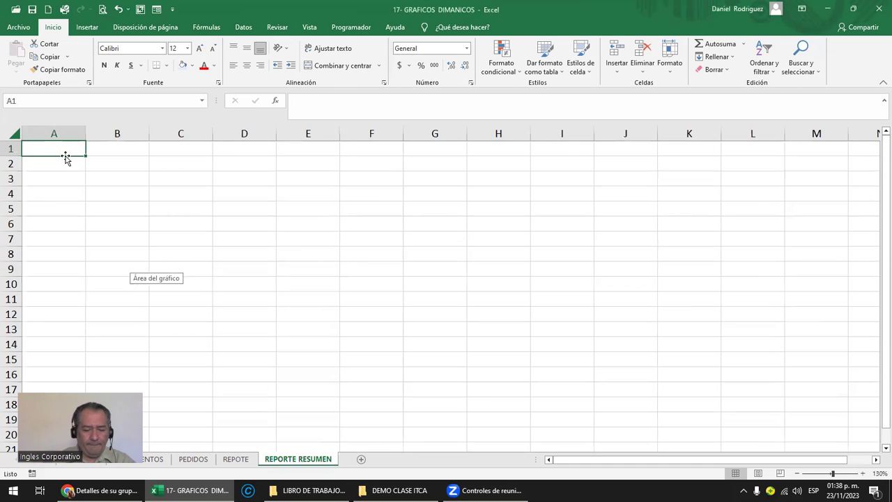
type("EMPRE")
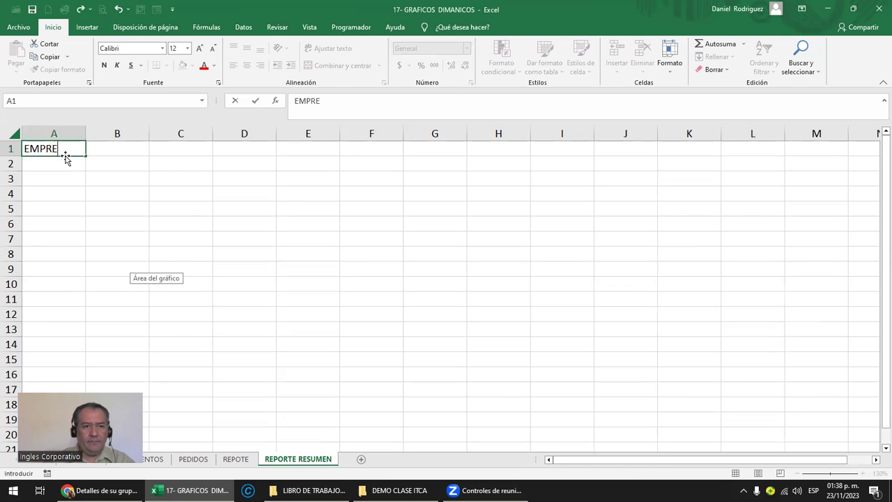
type("SA XYZ")
key("Return")
key("Up")
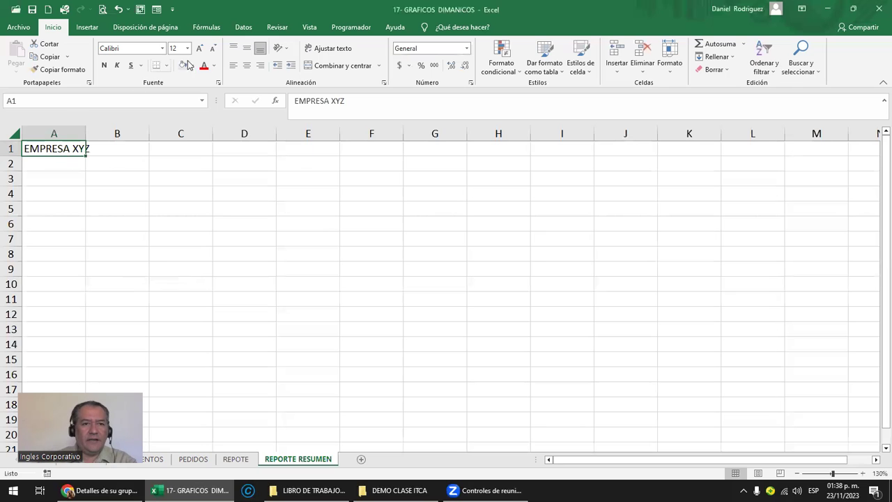
left_click(200, 49)
left_click(200, 49)
left_click(199, 48)
left_click(200, 50)
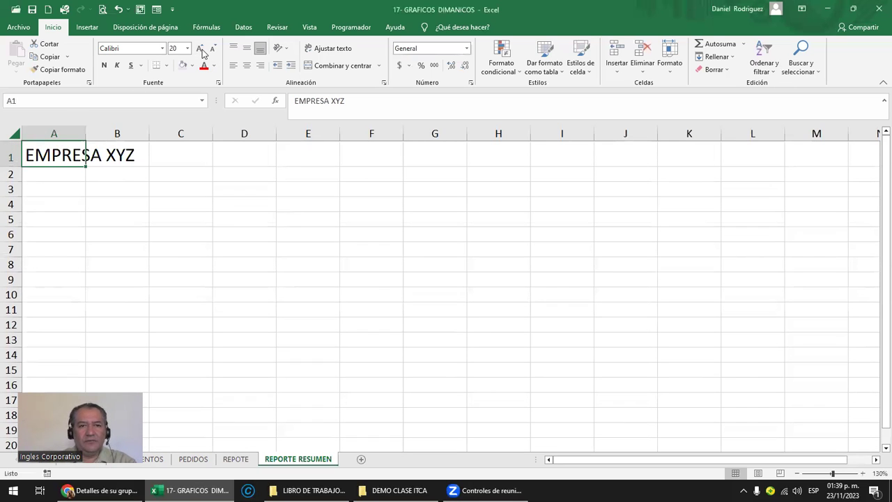
- Hide the sheet's gridlines and select the title row A1:E1
left_click(309, 28)
left_click(185, 68)
left_click_drag(53, 151, 353, 148)
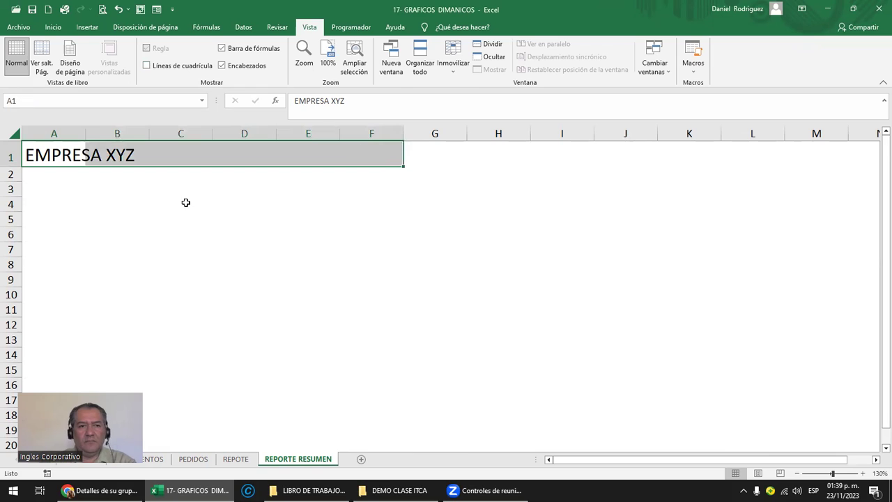
left_click(138, 205)
left_click_drag(35, 150, 339, 139)
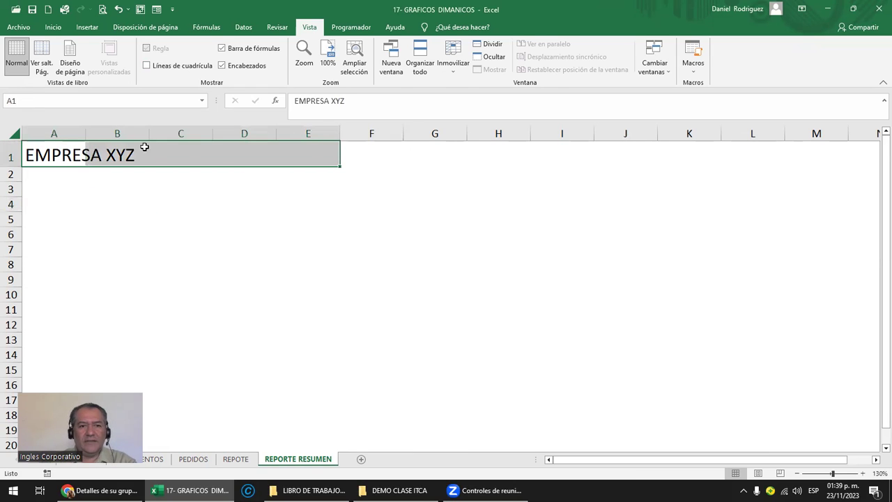
- Enter the subtitle REPORTE DE PEDIDOS in A2
left_click(41, 178)
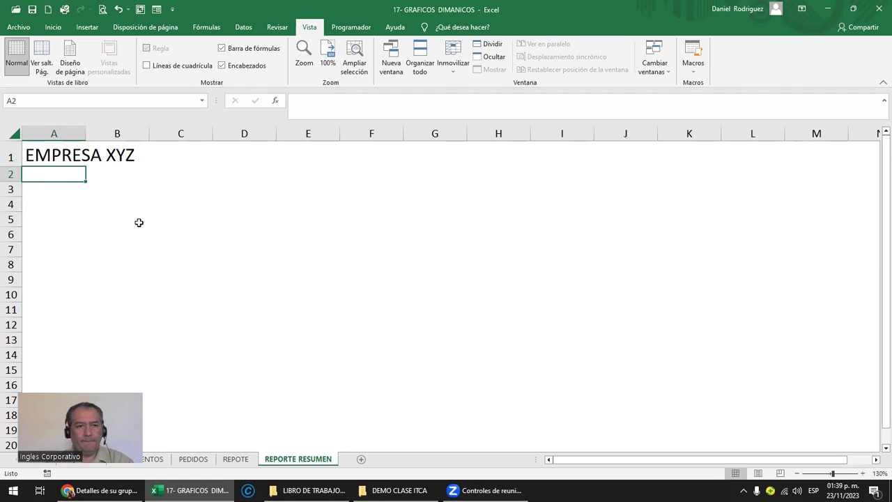
type("REPOR")
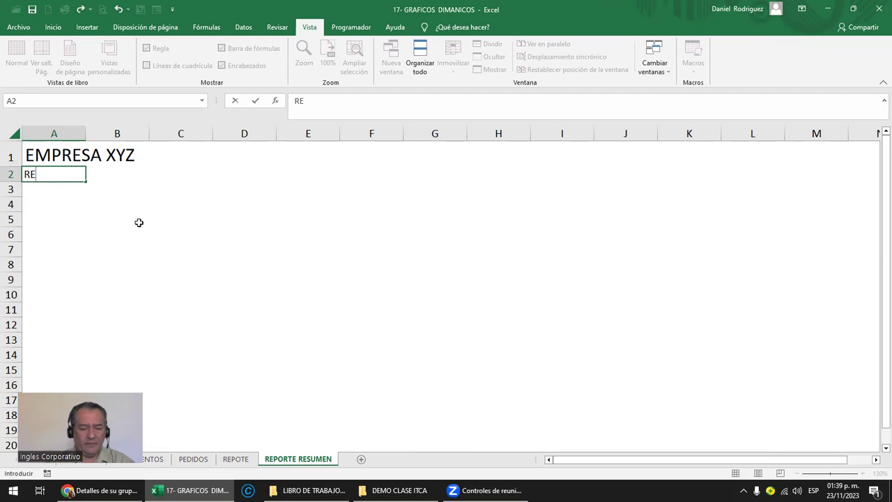
type("ORTE DE PEDIDOS")
key("Return")
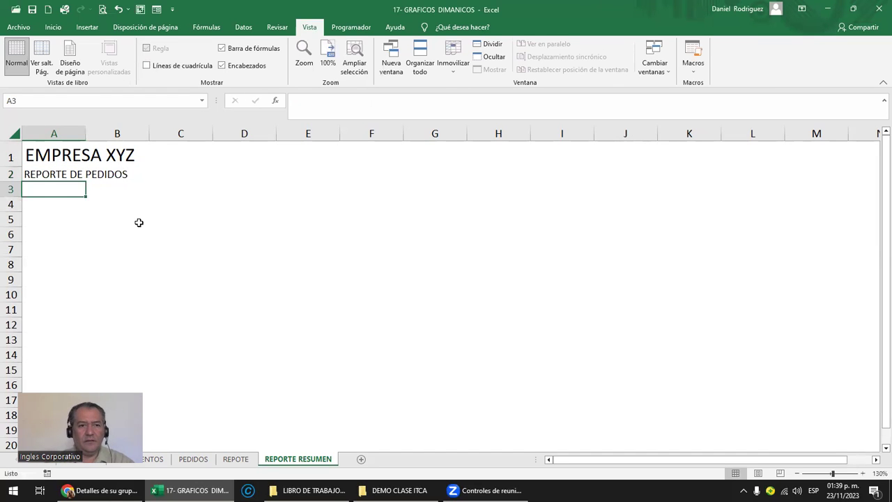
key("Return")
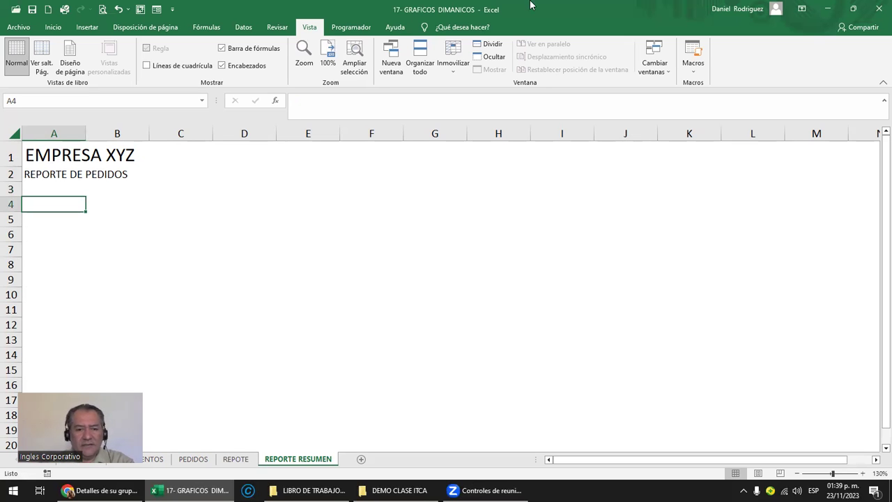
- On the REPOTE sheet, check the 2156 PEDIDOS total and its formula in C32
left_click(237, 459)
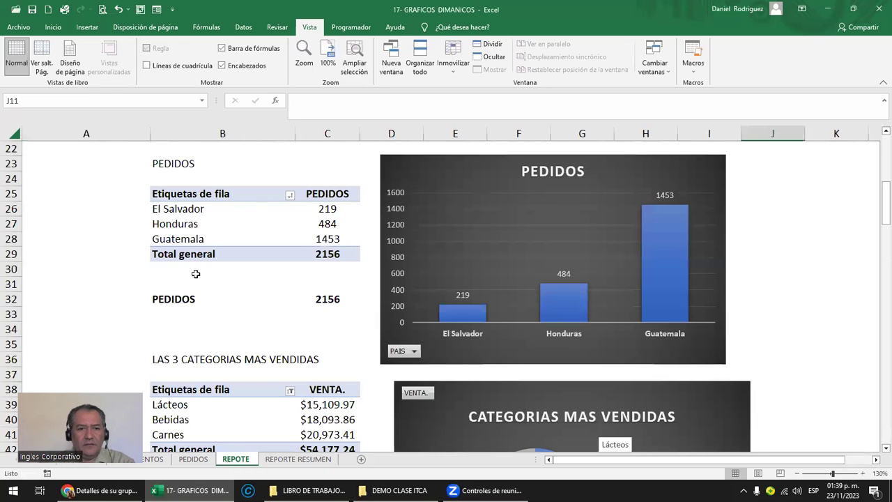
scroll(199, 217, "up", 1)
scroll(205, 216, "up", 6)
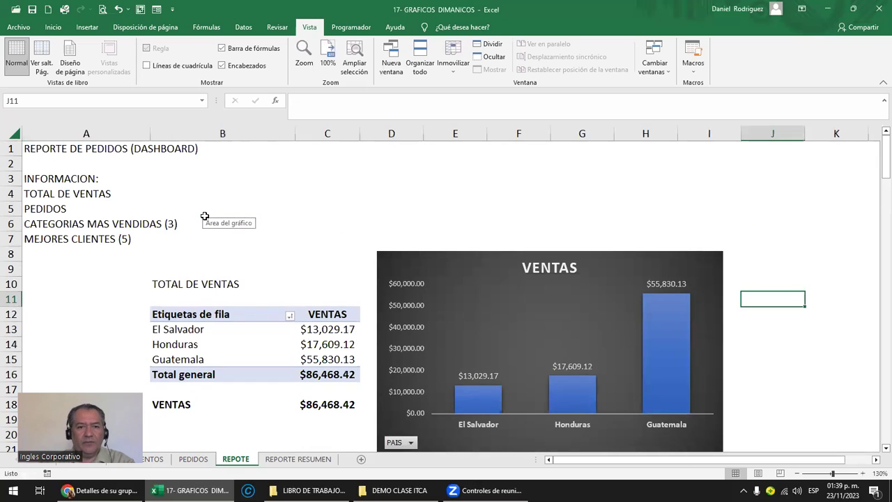
scroll(209, 216, "down", 1)
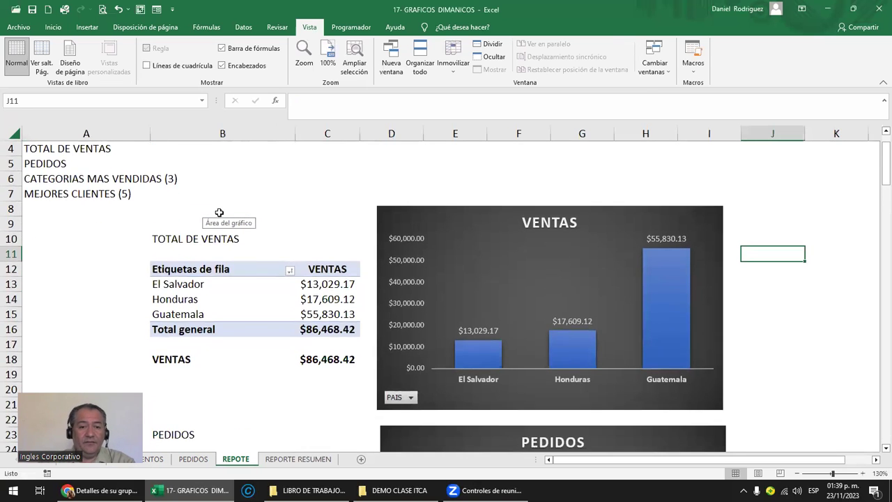
scroll(219, 212, "down", 1)
scroll(221, 212, "down", 1)
scroll(223, 213, "down", 1)
scroll(227, 213, "down", 1)
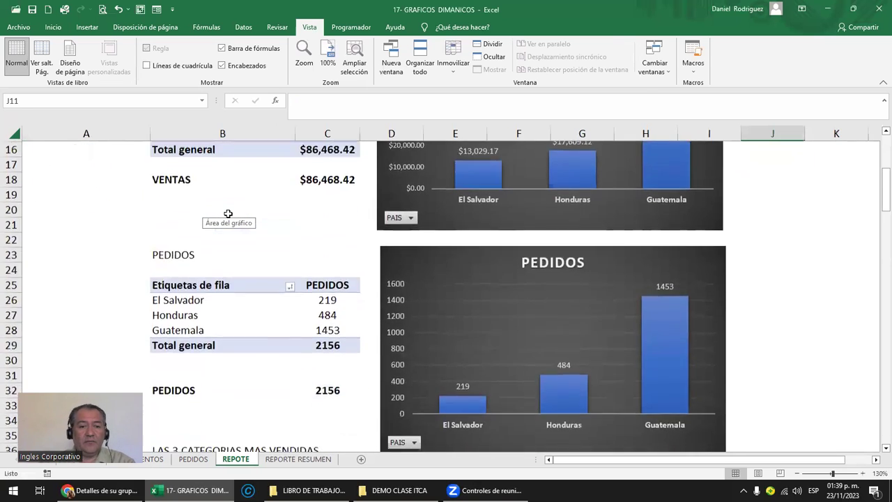
scroll(228, 213, "down", 1)
left_click(194, 344)
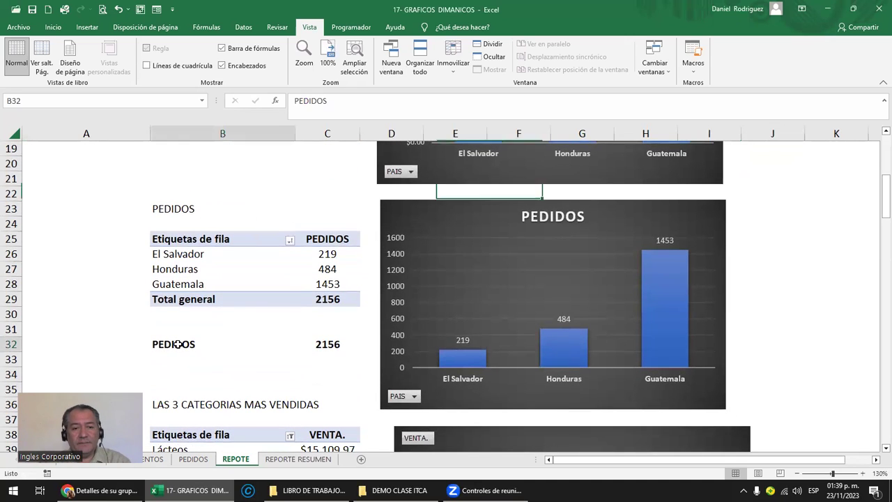
left_click(331, 345)
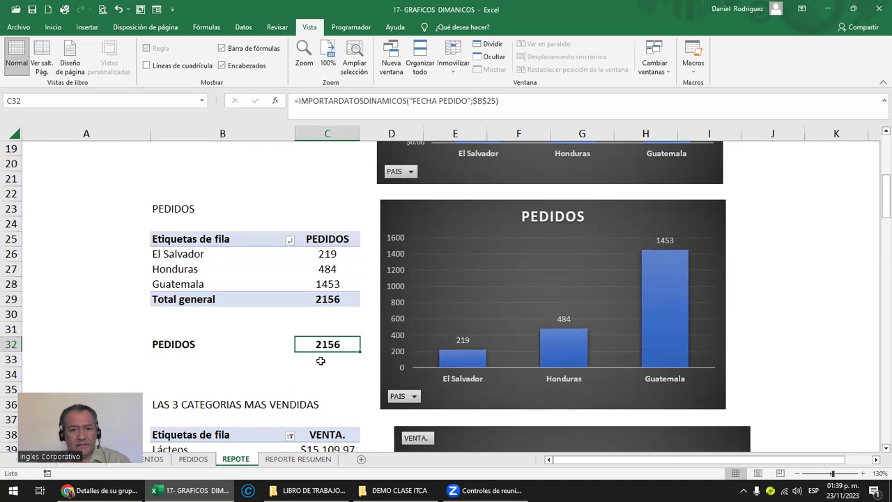
- Type the label PEDIDOS SOLICITADOS in A4 of REPORTE RESUMEN
left_click(298, 459)
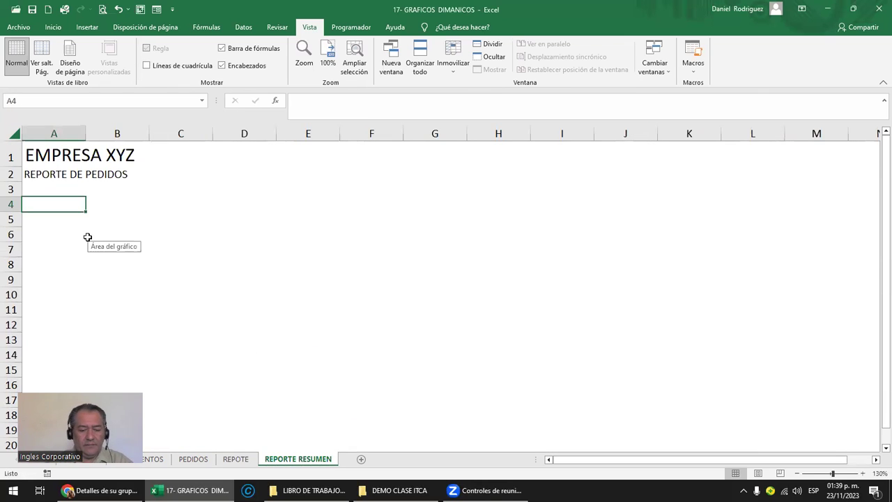
type("PEDIDOS REALIZ")
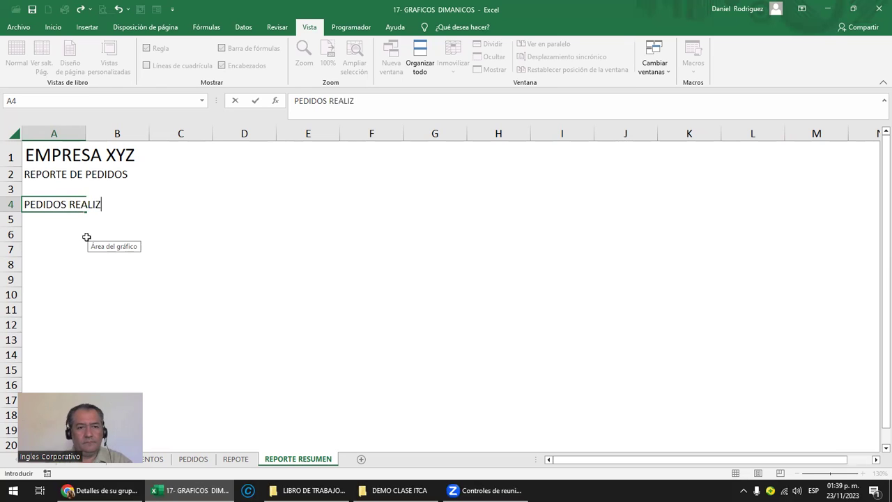
key("BackSpace")
key("BackSpace")
key("BackSpace")
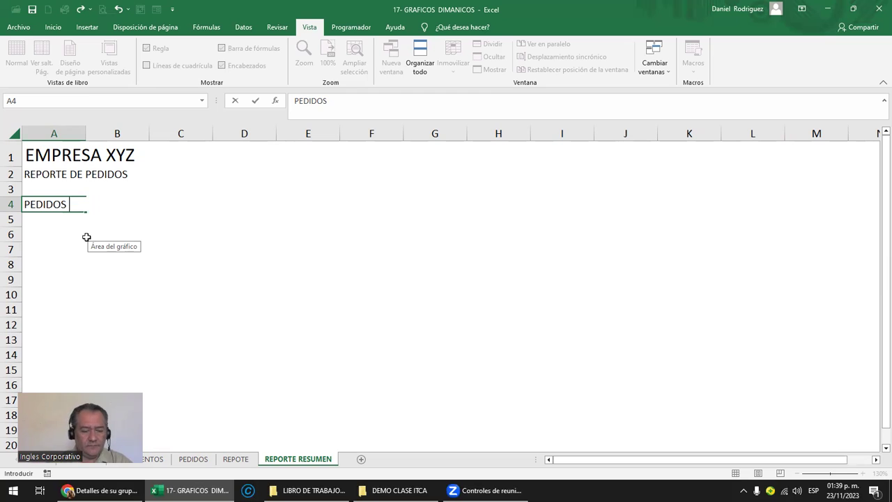
type("SOLICIT")
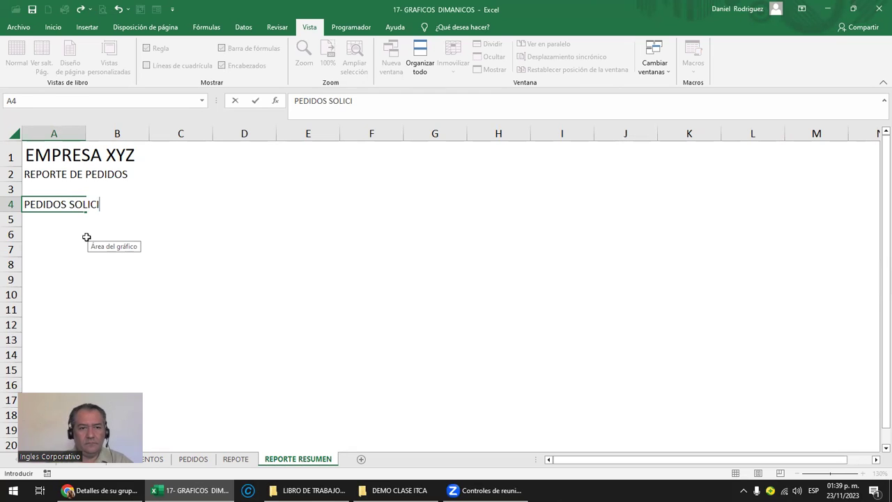
type("ASO")
key("BackSpace")
key("BackSpace")
key("BackSpace")
type("OS")
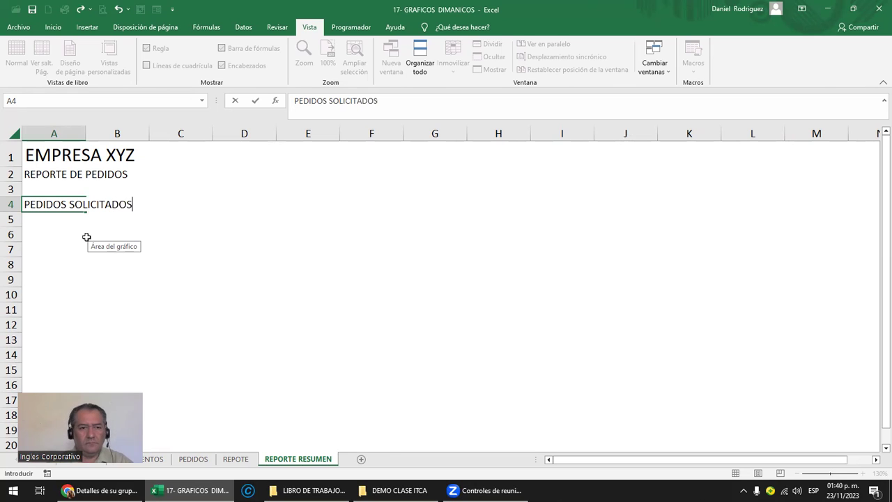
key("Return")
key("Up")
key("Right")
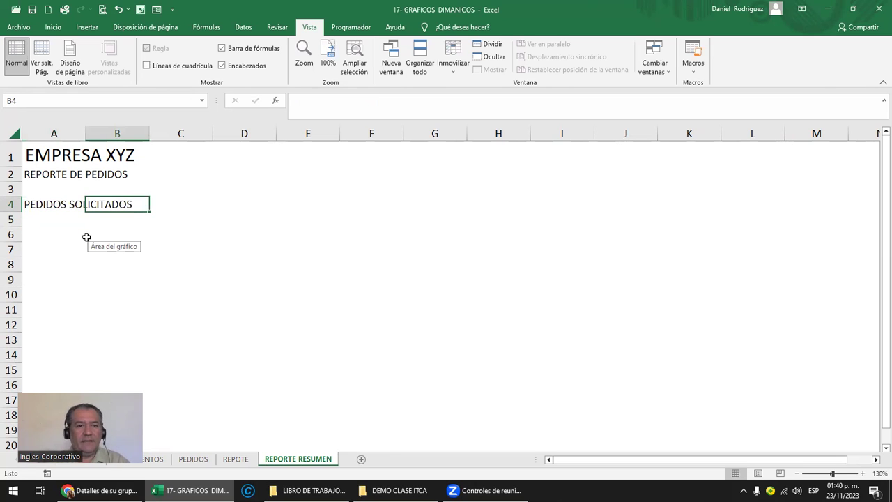
- Merge and centre the label across A4:B4 and give it a light-blue fill
left_click_drag(48, 203, 94, 206)
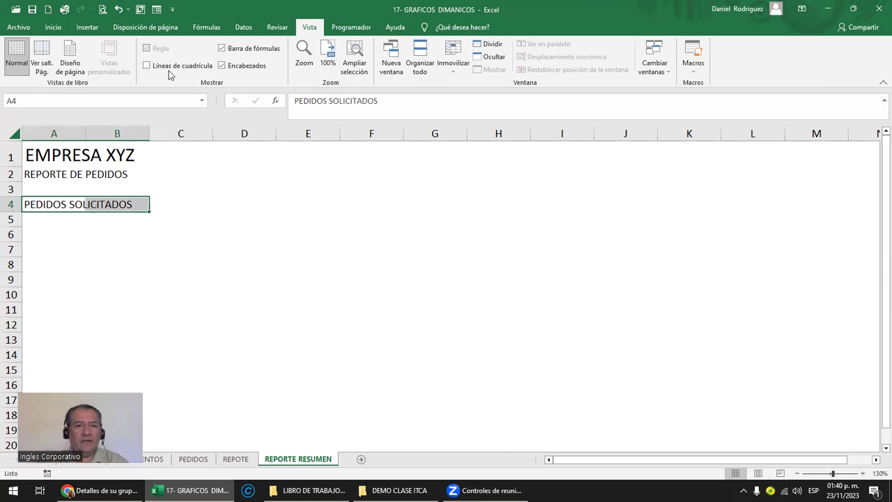
left_click(53, 27)
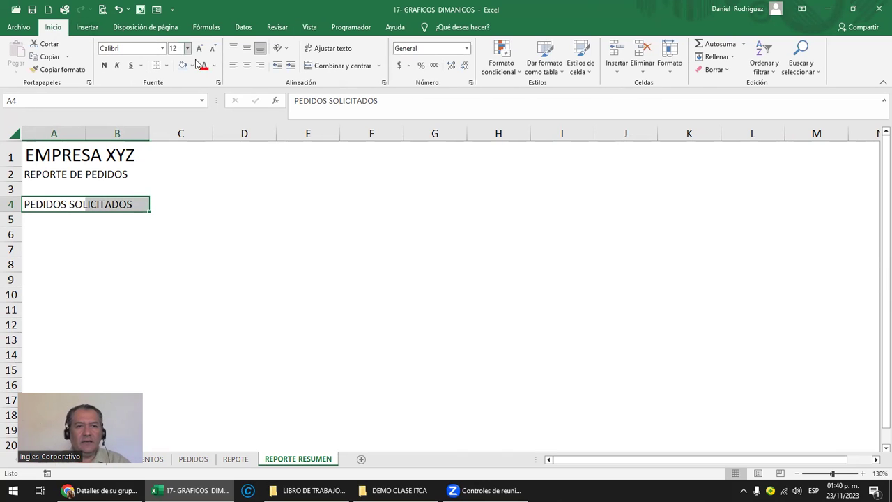
left_click(331, 66)
left_click(184, 209)
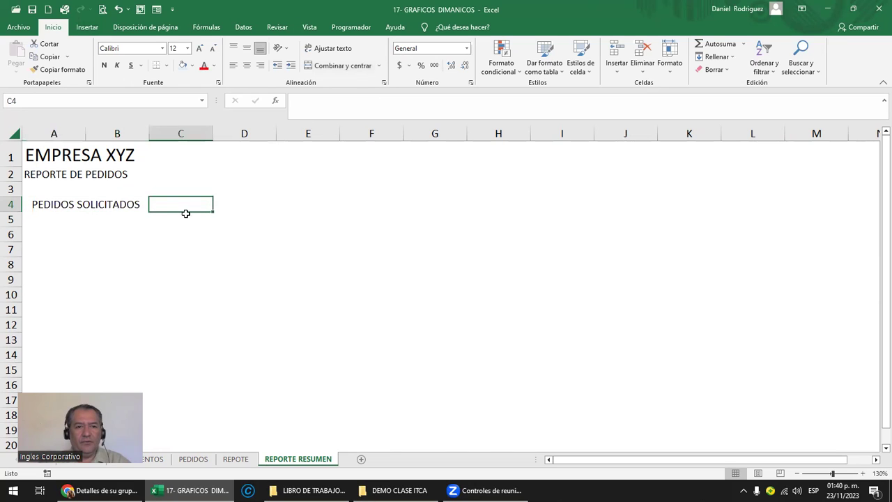
left_click(77, 206)
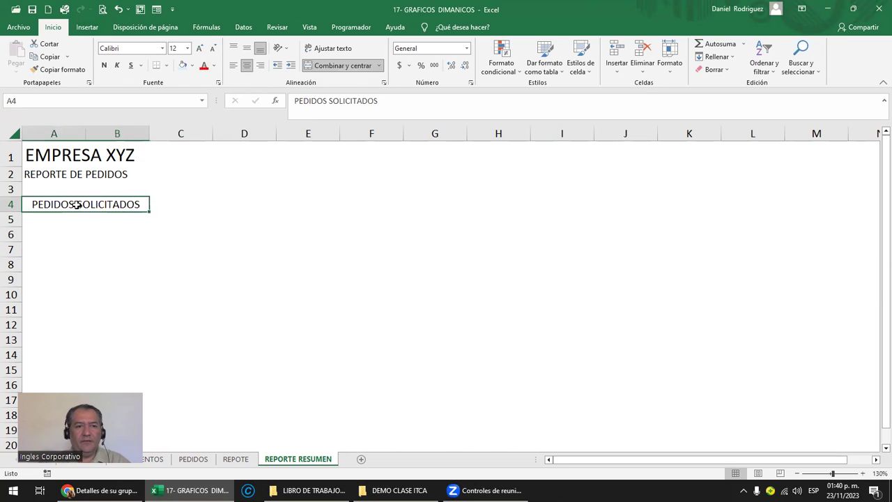
left_click(183, 65)
left_click(180, 209)
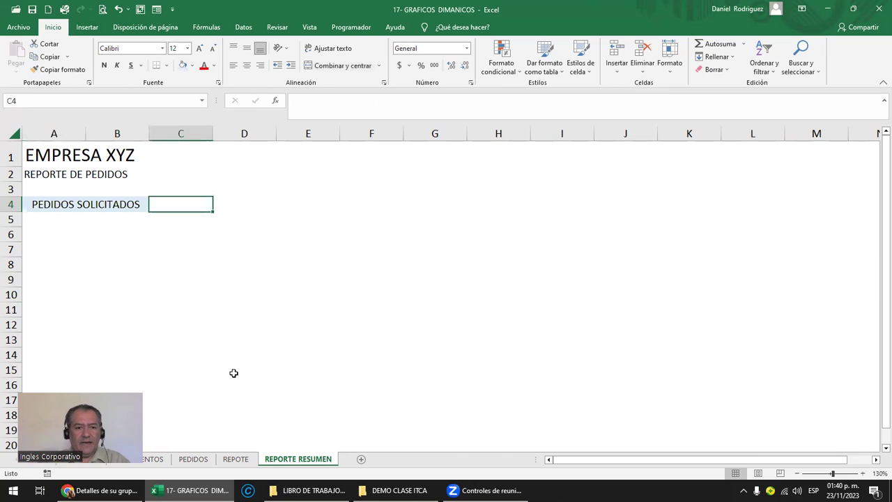
- Link C4 to the 2156 order total in REPOTE!C32
type("=")
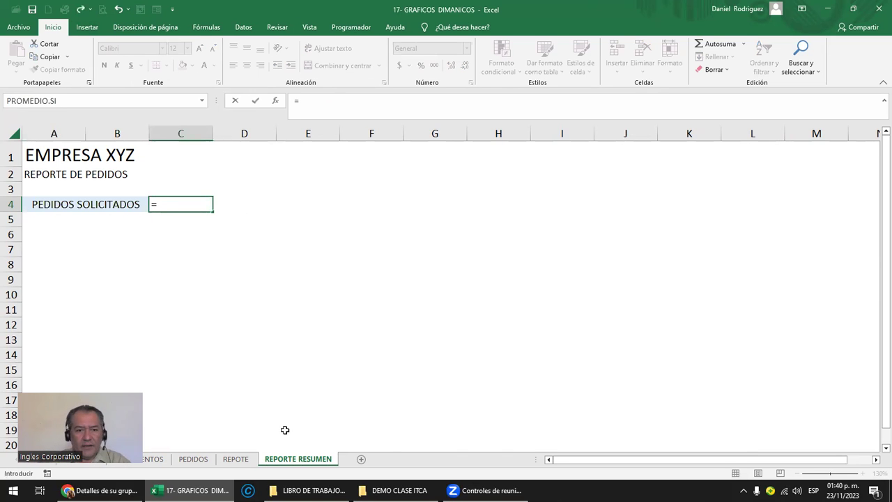
left_click(237, 459)
left_click(330, 342)
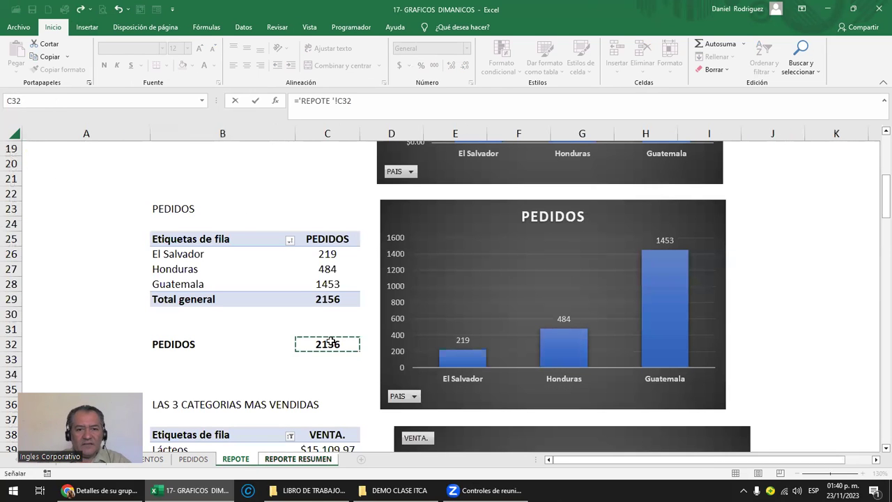
key("Return")
key("Up")
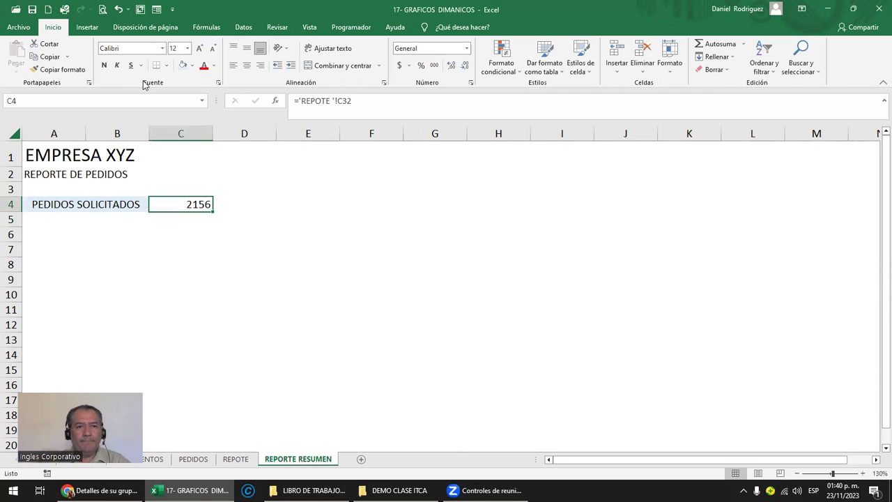
- Bold the label and the value, and fill C4 green
left_click(104, 65)
left_click(115, 204)
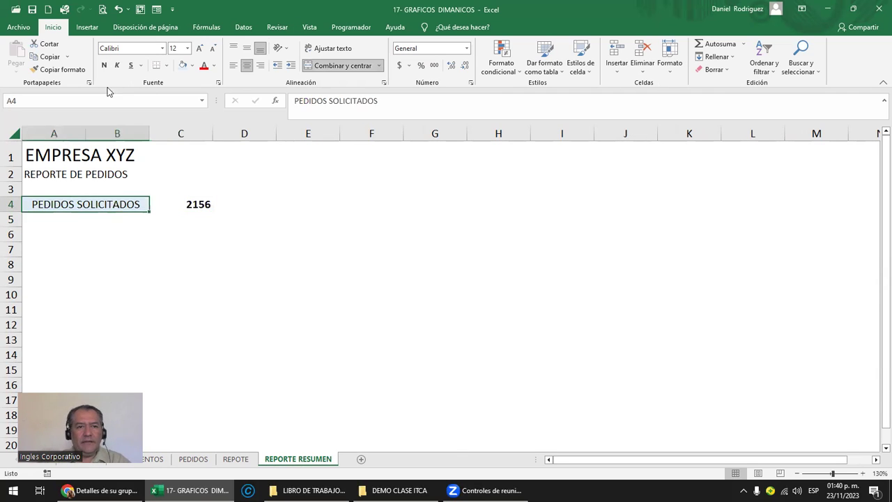
left_click(104, 65)
left_click(194, 203)
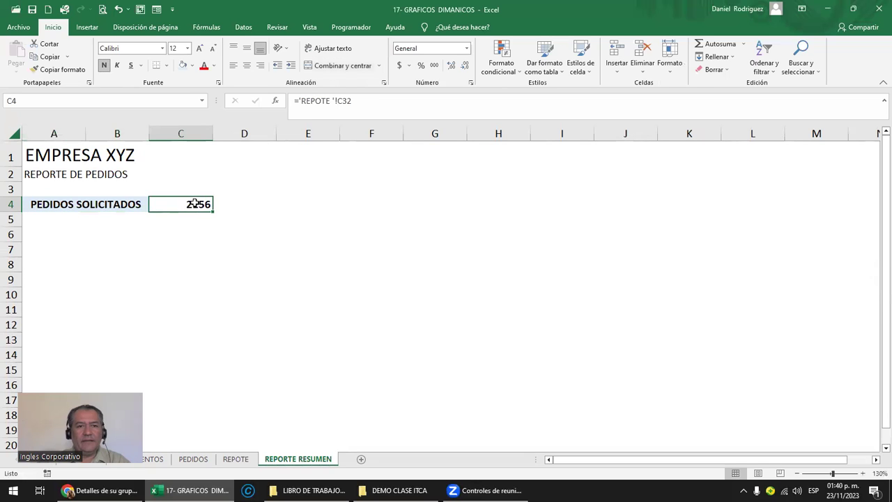
left_click(192, 65)
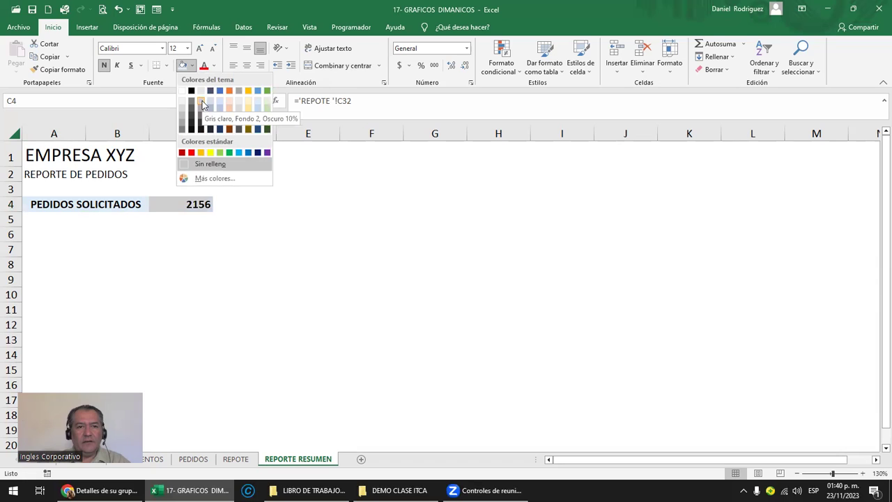
left_click(267, 108)
- Put all borders around A4:C4 and centre the 2156 value in C4
left_click_drag(112, 206, 155, 201)
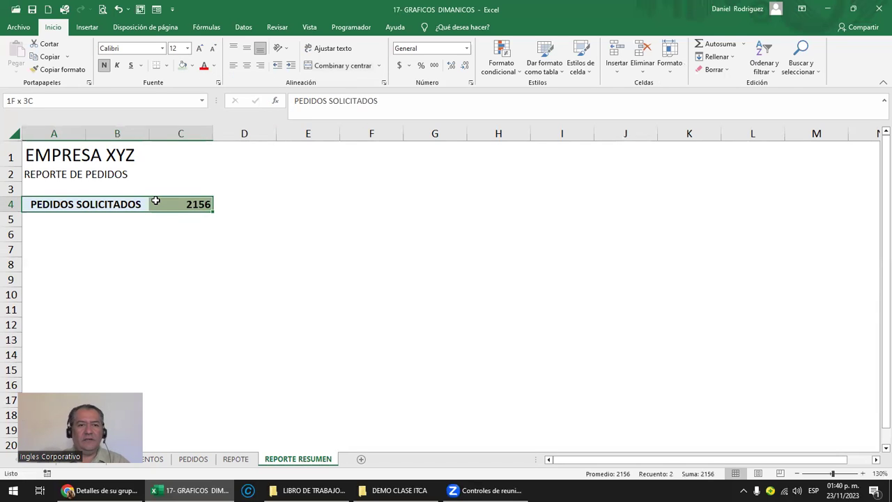
left_click(165, 65)
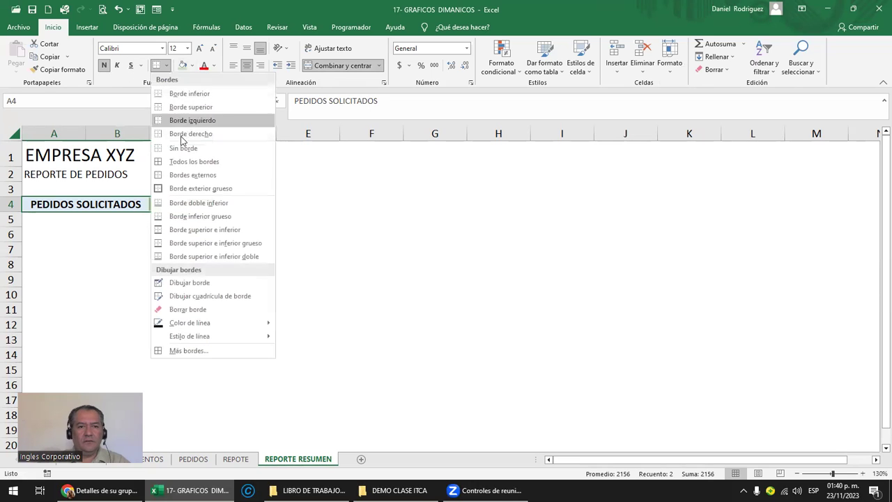
left_click(180, 163)
left_click(253, 265)
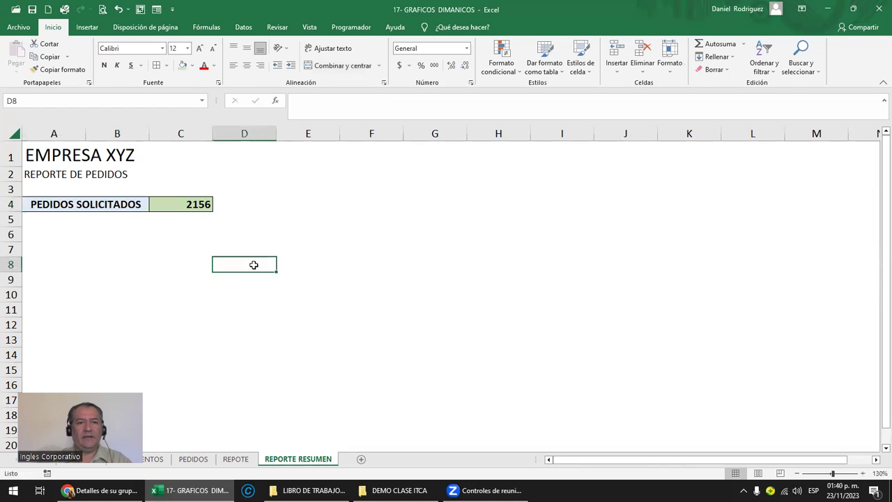
left_click(180, 204)
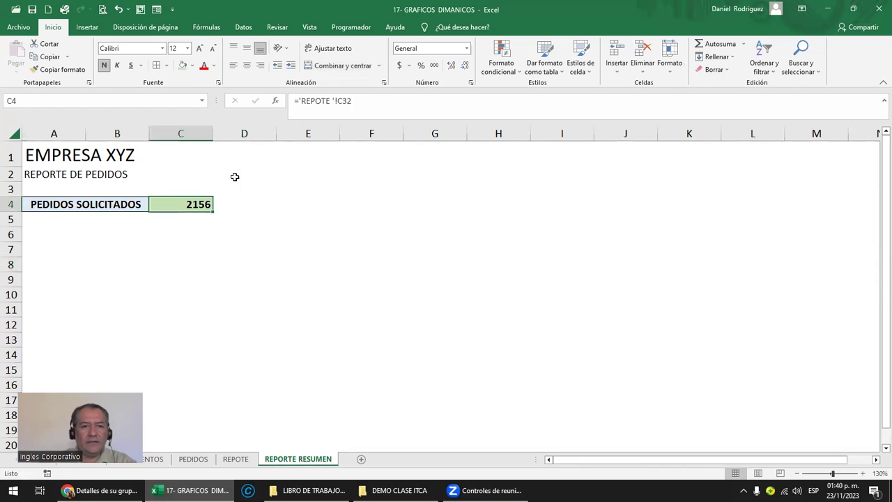
left_click(247, 65)
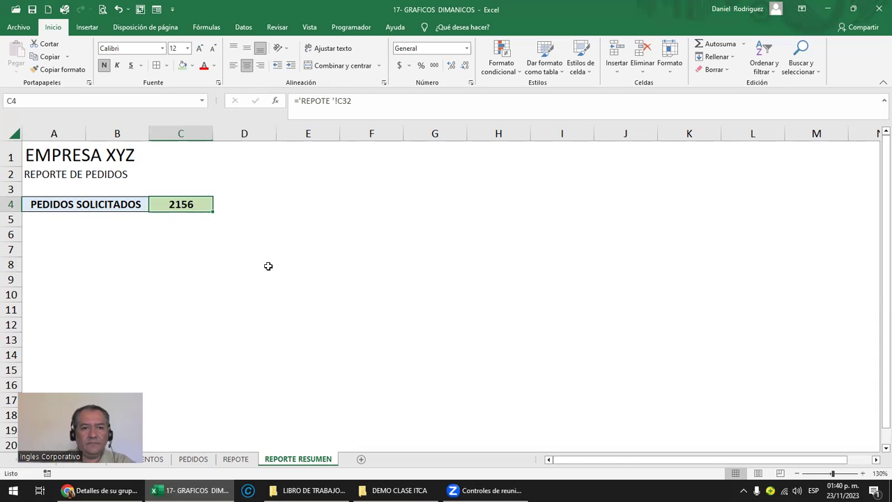
left_click(80, 236)
- Copy the PEDIDOS SOLICITADOS box from A4:C4 to E4:G4 and relabel it VENTAS
key("Up")
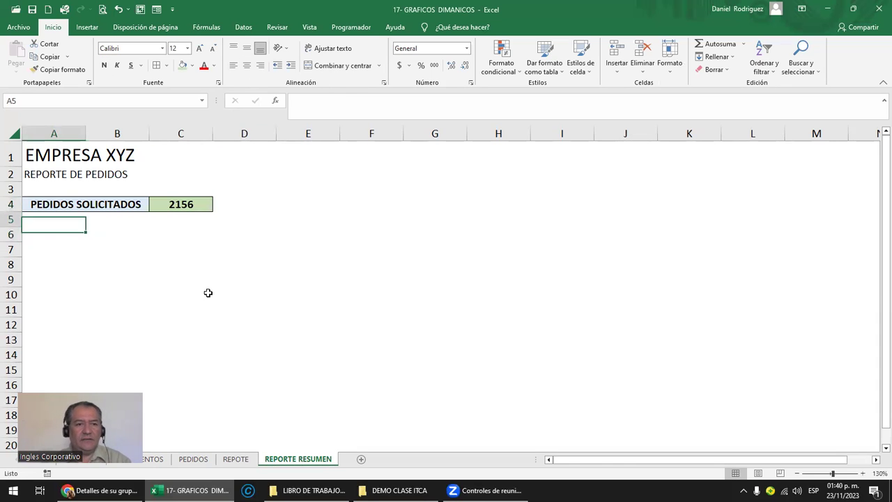
key("Up")
key("shift+Right")
key("ctrl+c")
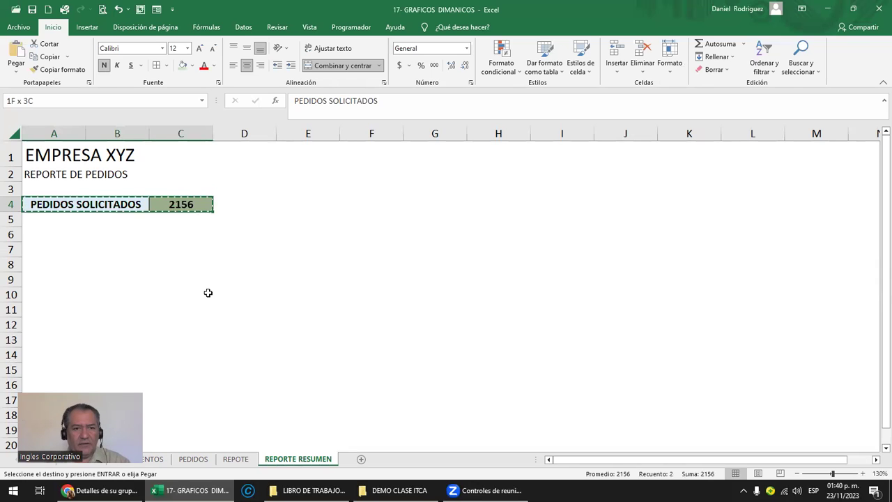
key("Right")
key("Right")
key("Return")
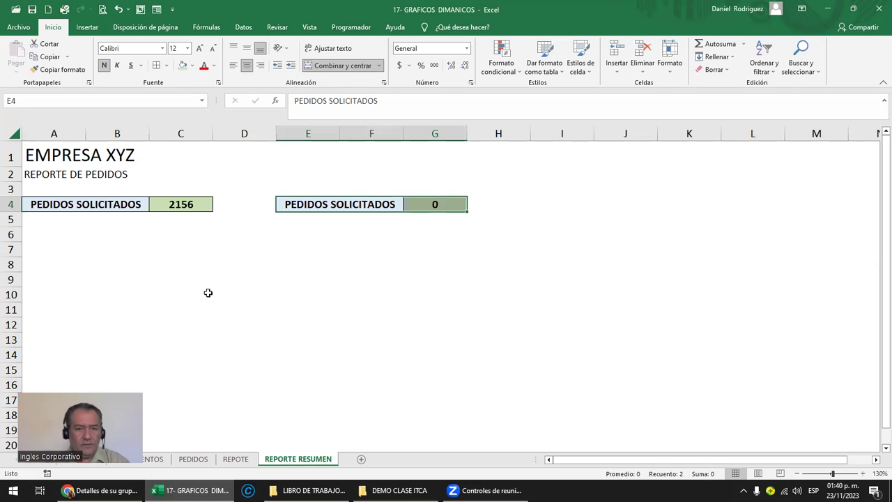
key("Left")
key("Right")
type("VENTAS")
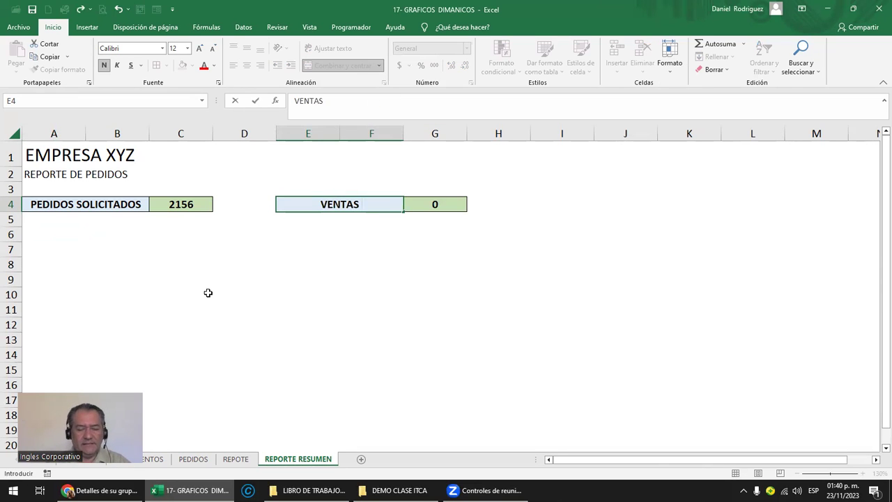
key("Return")
- Link G4 to ='REPOTE '!C18, format it as Moneda currency, and widen column G
key("Up")
key("Right")
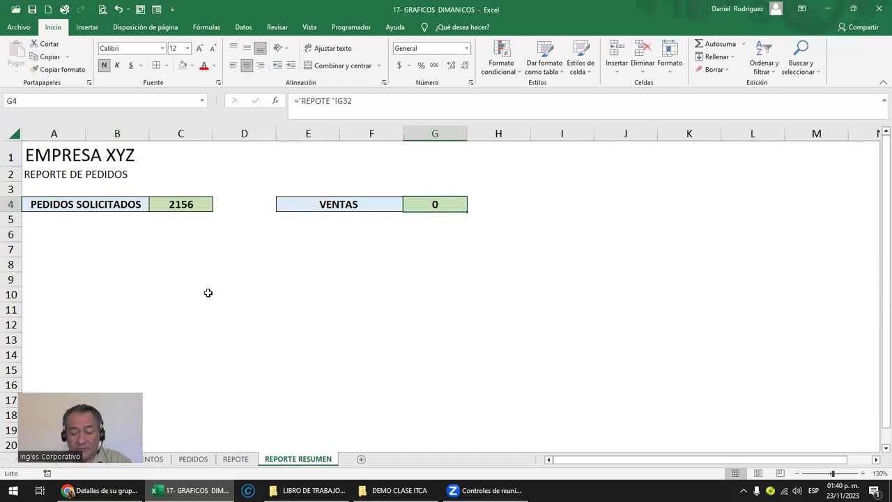
type("=")
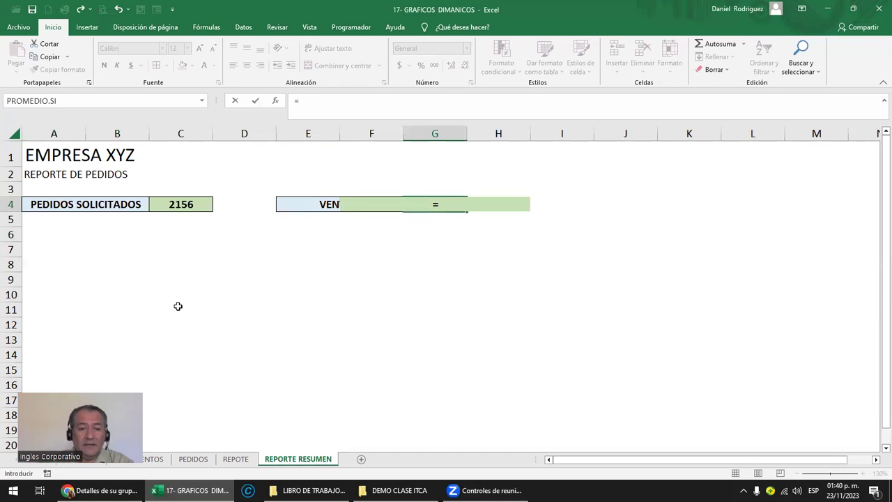
left_click(236, 459)
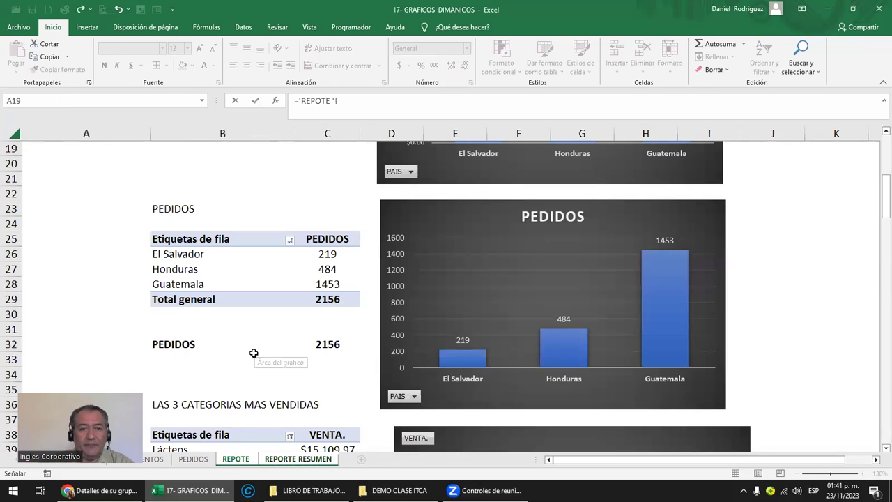
scroll(255, 351, "up", 2)
left_click(325, 225)
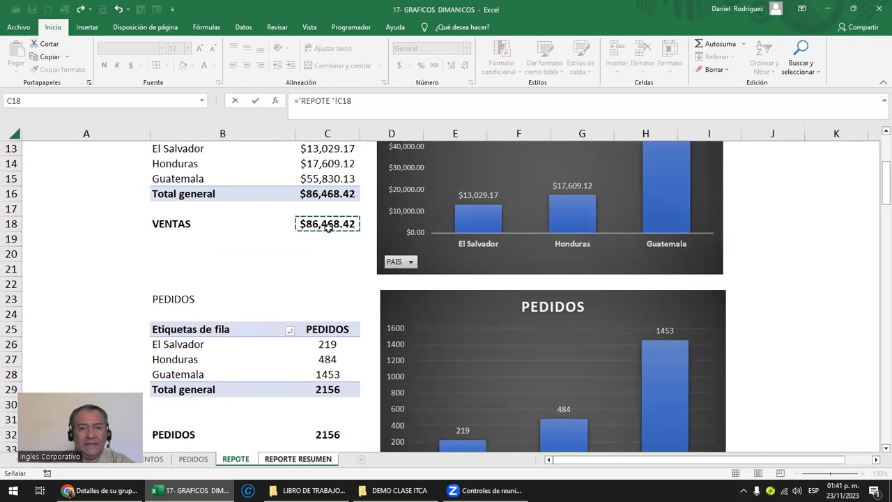
key("Return")
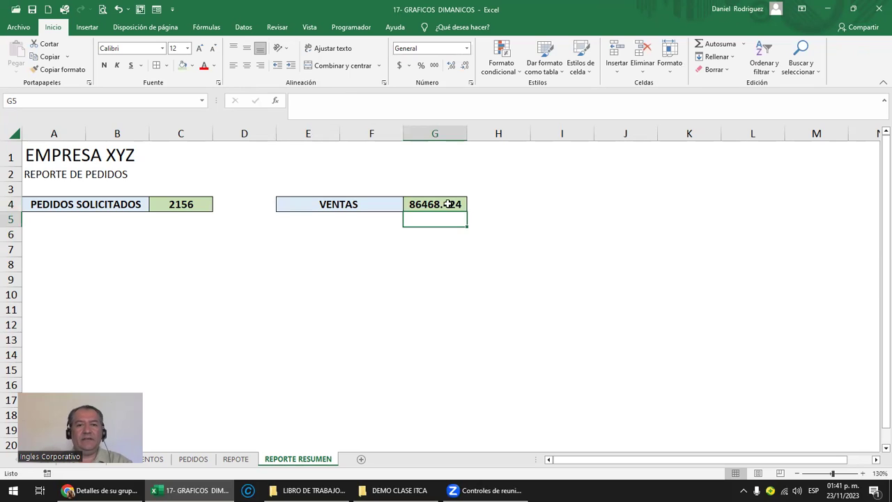
left_click(422, 205)
left_click(467, 49)
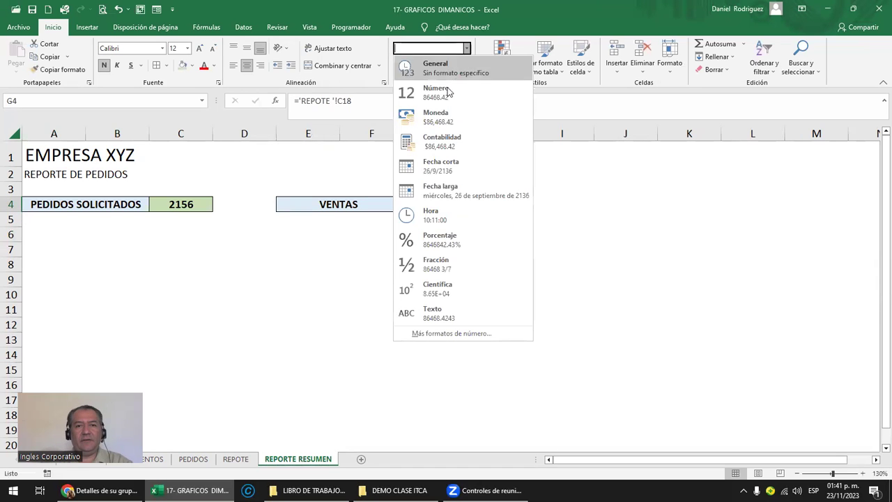
left_click(446, 117)
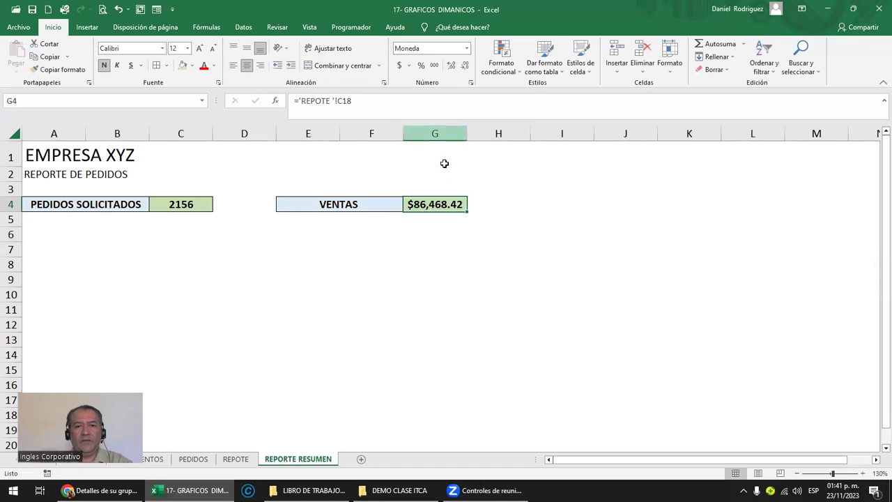
left_click_drag(461, 133, 478, 133)
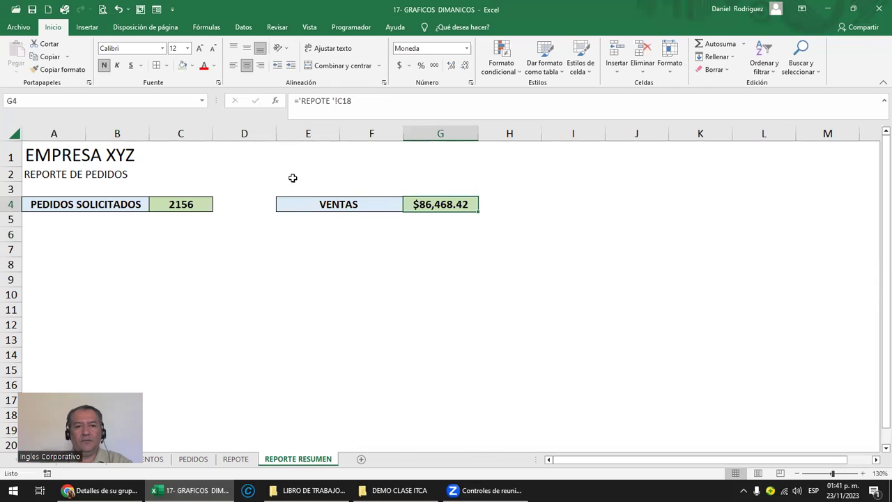
- Enlarge the KPI values C4, G4 and their labels to size 14, and widen column B
left_click(186, 213)
left_click(432, 205, "ctrl")
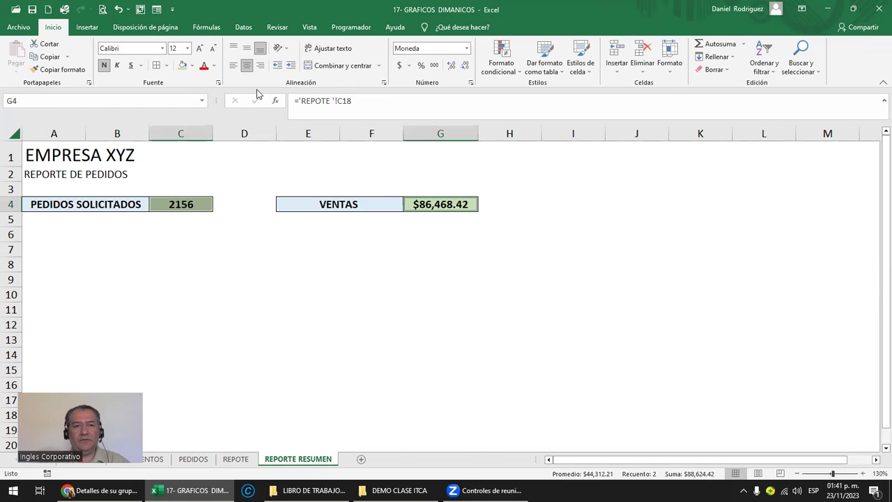
left_click(199, 49)
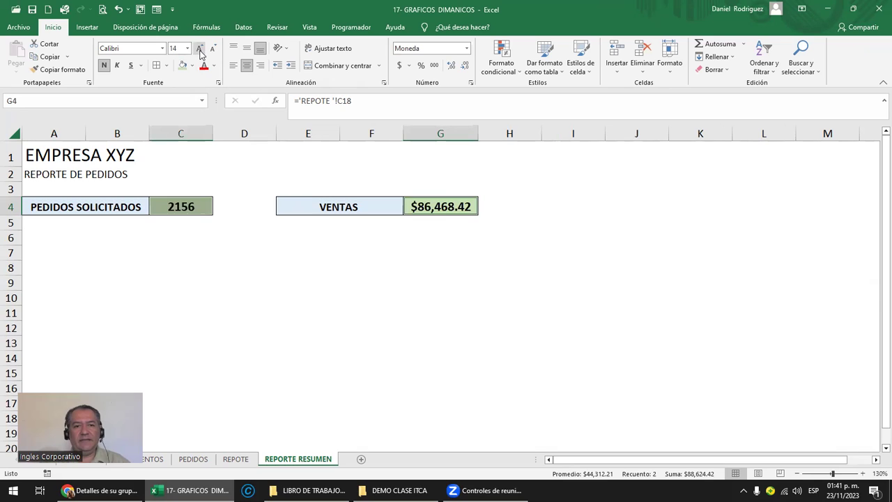
left_click(115, 207)
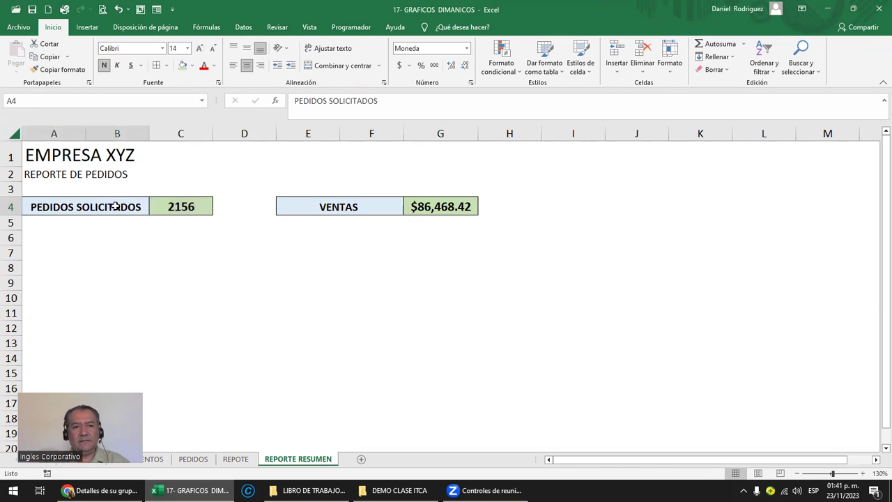
left_click(290, 207, "ctrl")
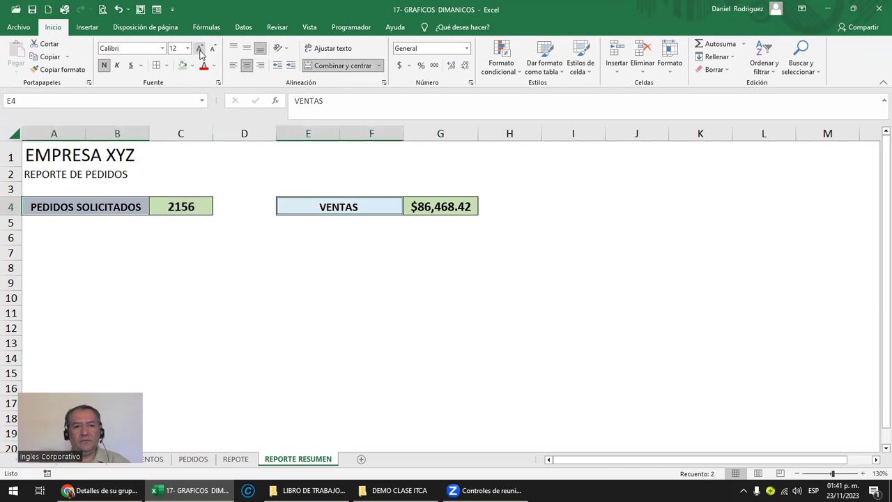
left_click(199, 49)
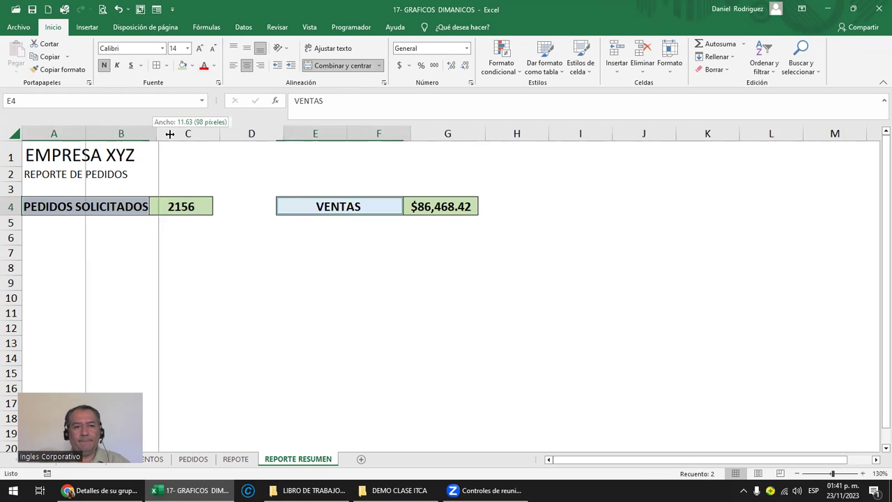
left_click_drag(149, 133, 170, 133)
- Review the link formulas in G4 and C4 and the sales cell's currency format
left_click(236, 269)
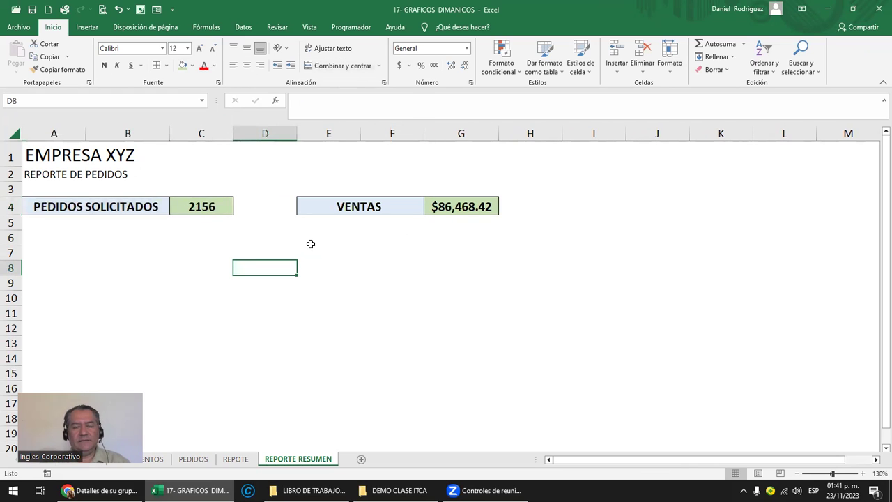
left_click(448, 206)
left_click(108, 207)
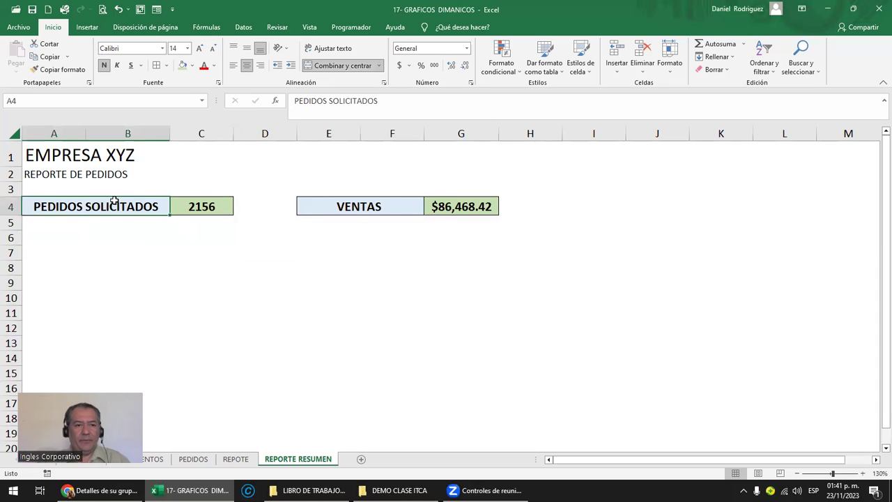
left_click(202, 208)
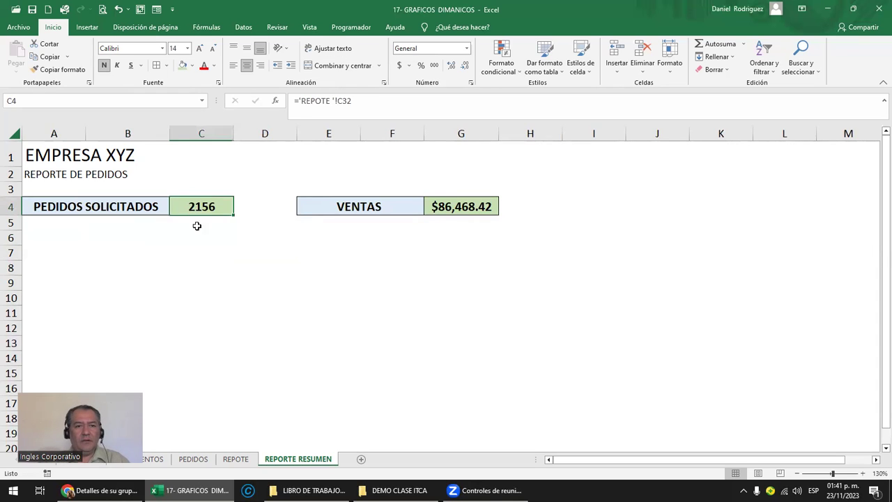
left_click(451, 211)
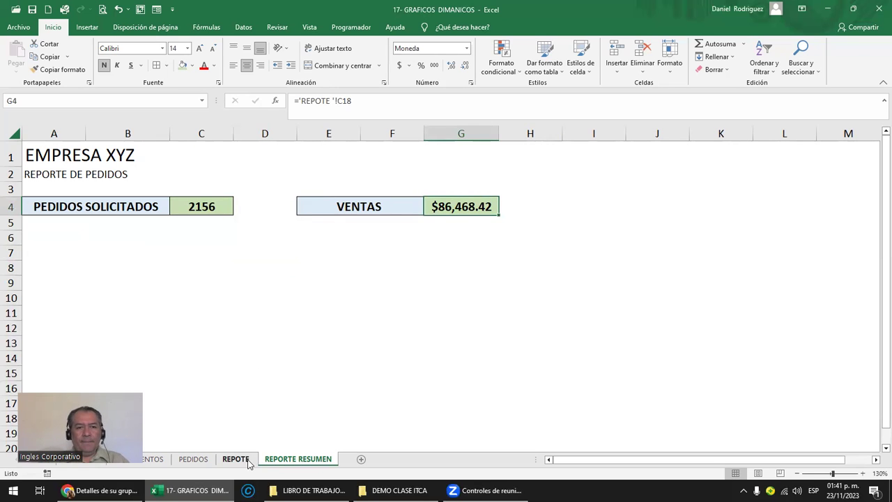
left_click(101, 306)
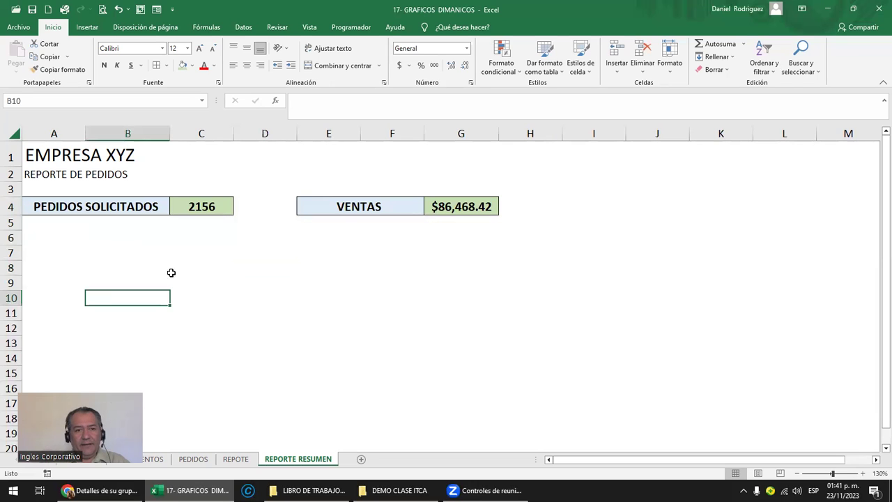
- Copy the PEDIDOS pivot chart from REPOTE and paste it on REPORTE RESUMEN at A6
left_click(240, 461)
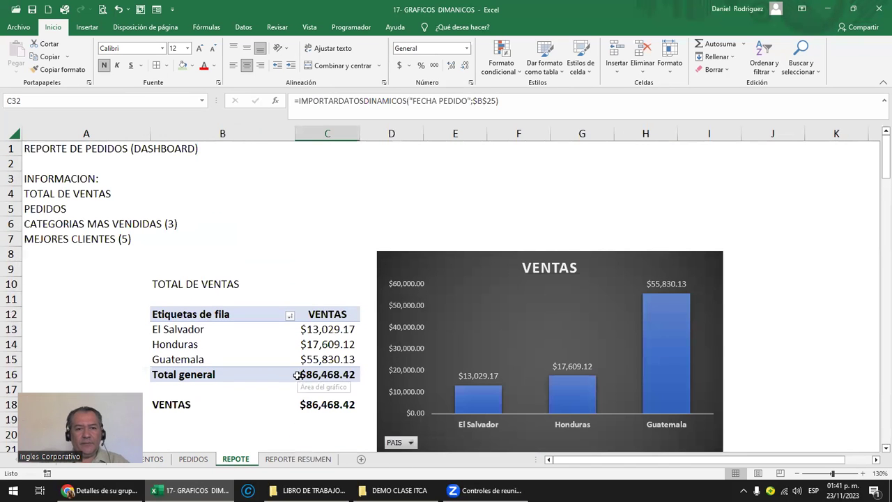
scroll(297, 372, "down", 2)
scroll(294, 375, "down", 2)
scroll(295, 374, "down", 2)
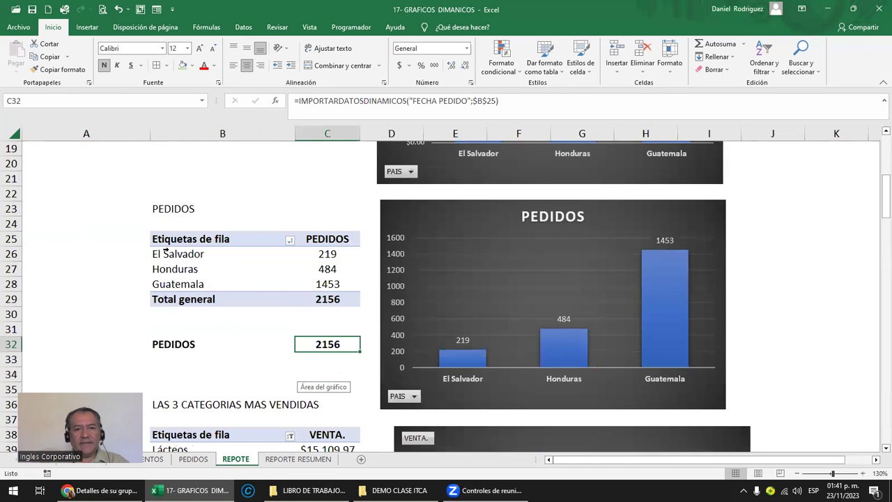
left_click_drag(162, 239, 306, 341)
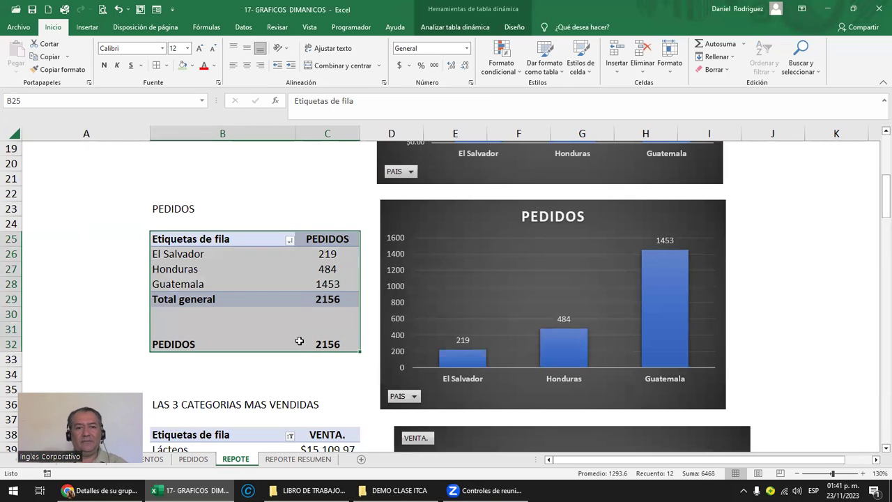
left_click(328, 346)
left_click(406, 203)
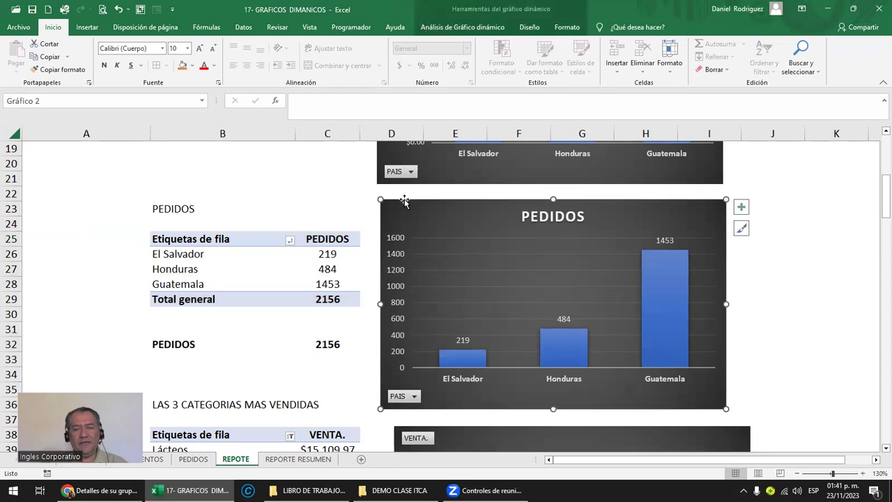
key("ctrl+c")
left_click(299, 458)
key("ctrl+v")
left_click_drag(193, 305, 131, 259)
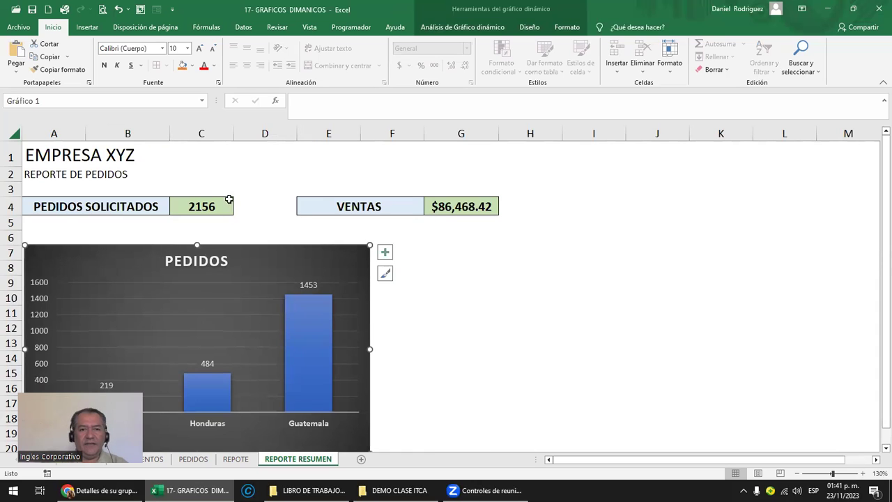
- Narrow the pasted PEDIDOS chart so its right edge ends near column D
left_click_drag(319, 198, 442, 202)
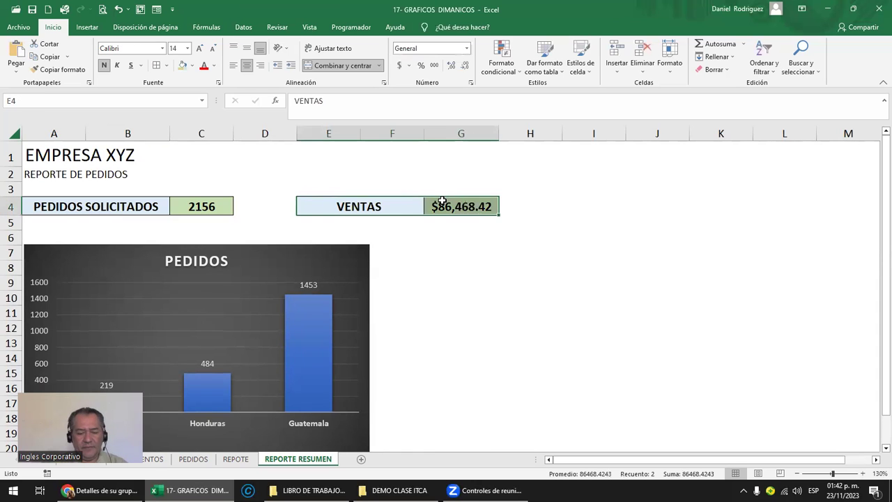
key("ctrl+c")
left_click(442, 201)
key("Escape")
key("Left")
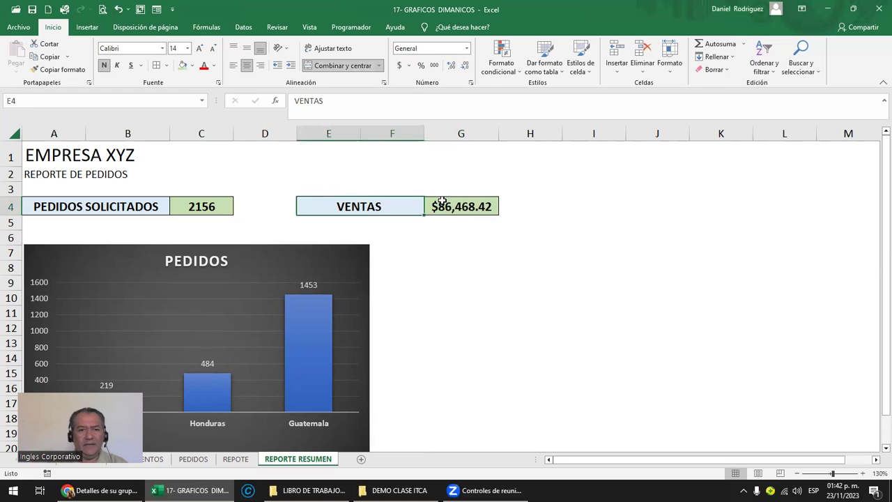
scroll(364, 246, "down", 1)
left_click(363, 247)
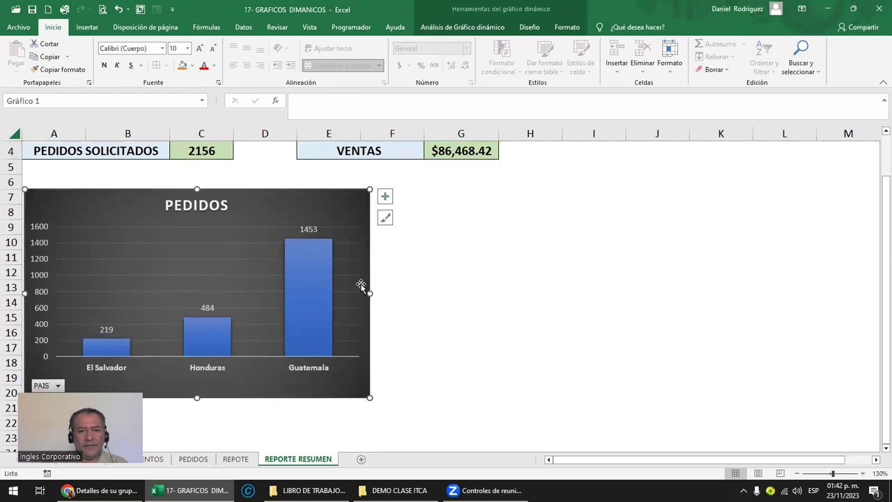
mouse_move(368, 294)
left_mouse_down()
mouse_move(281, 274)
mouse_move(287, 279)
left_mouse_up()
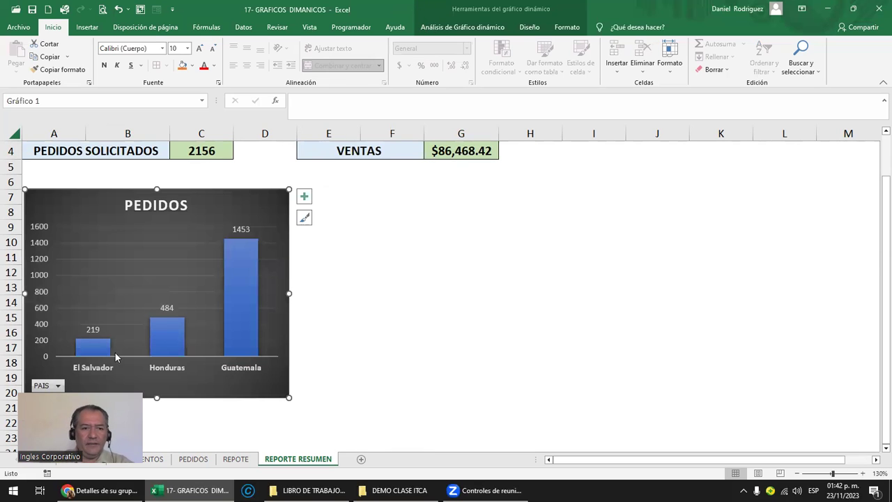
scroll(238, 262, "up", 1)
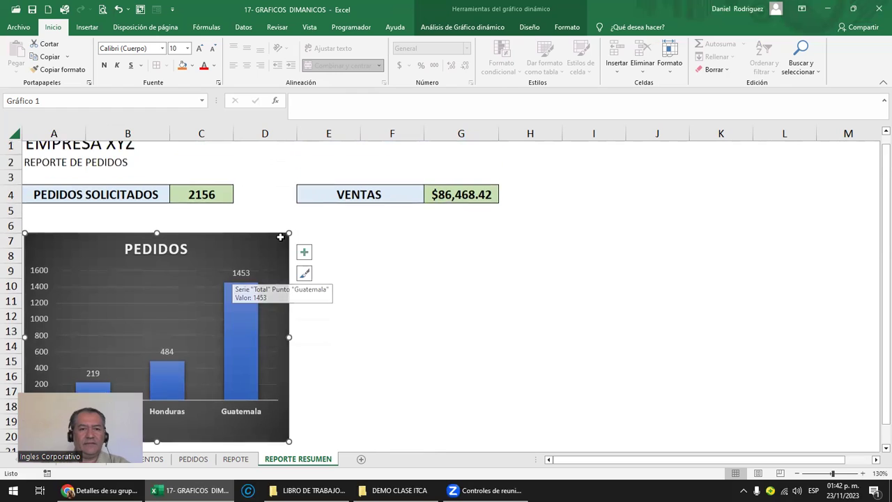
- Widen column D, move the VENTAS box to G4:I4, and widen column I to show $86,468.42
left_click(289, 131)
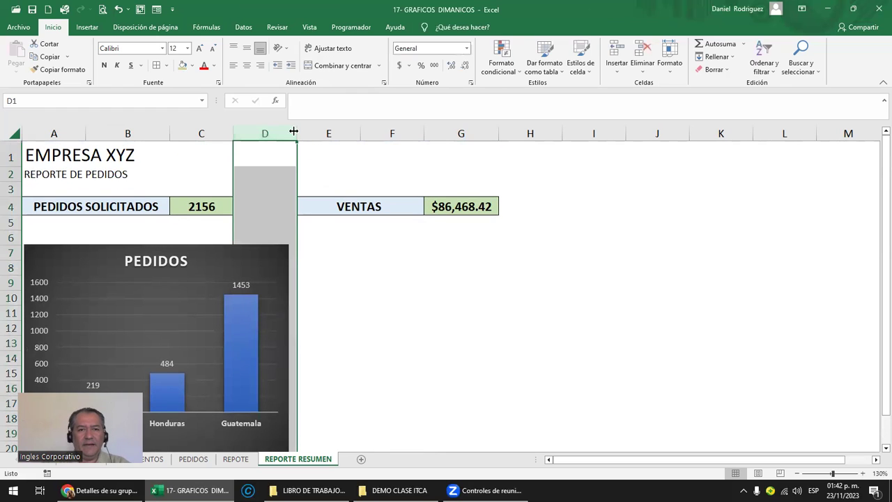
left_click_drag(297, 133, 329, 133)
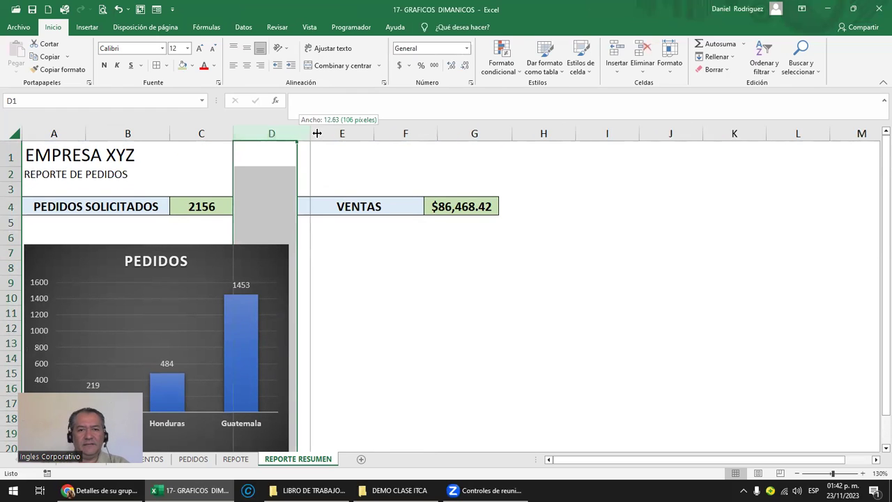
left_click_drag(370, 206, 481, 218)
key("ctrl+x")
left_click(482, 217)
key("ctrl+v")
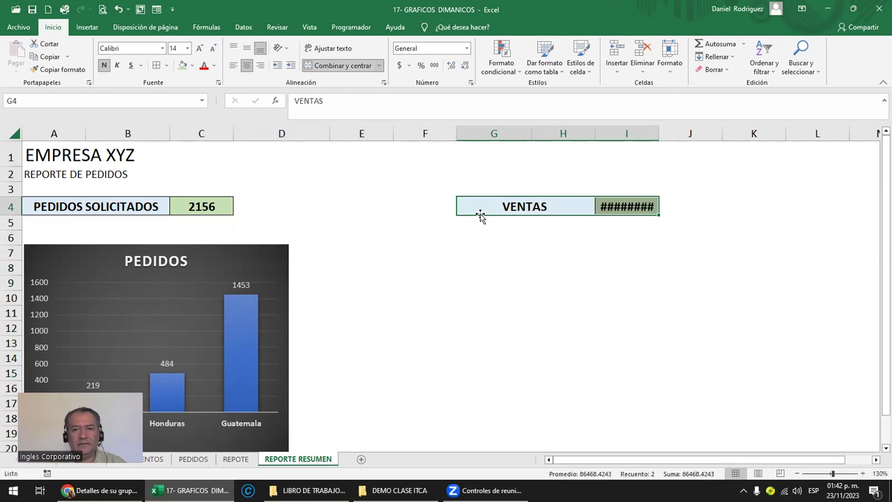
left_click_drag(656, 134, 667, 134)
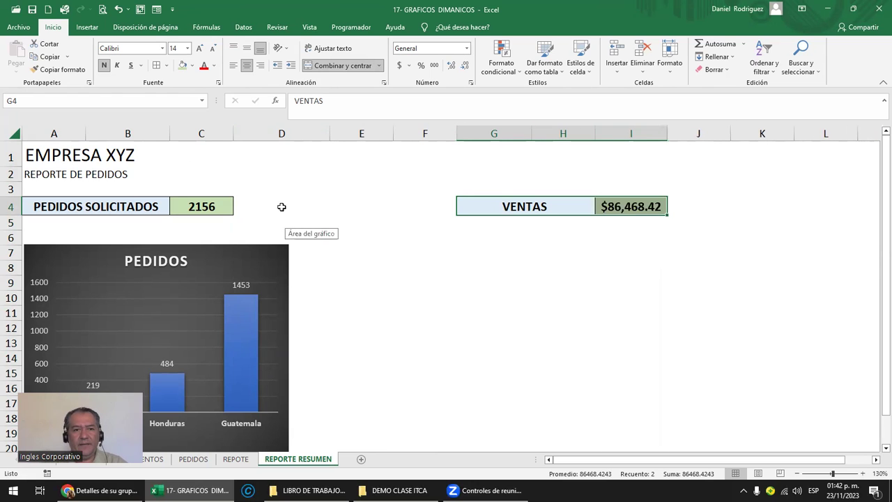
- Make the PEDIDOS chart wider and shift it slightly up and right
left_click(289, 327)
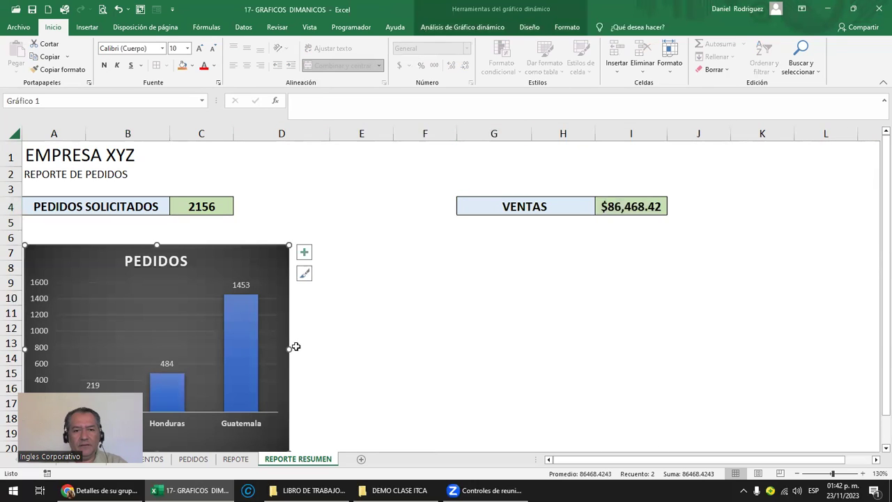
left_click_drag(288, 350, 354, 350)
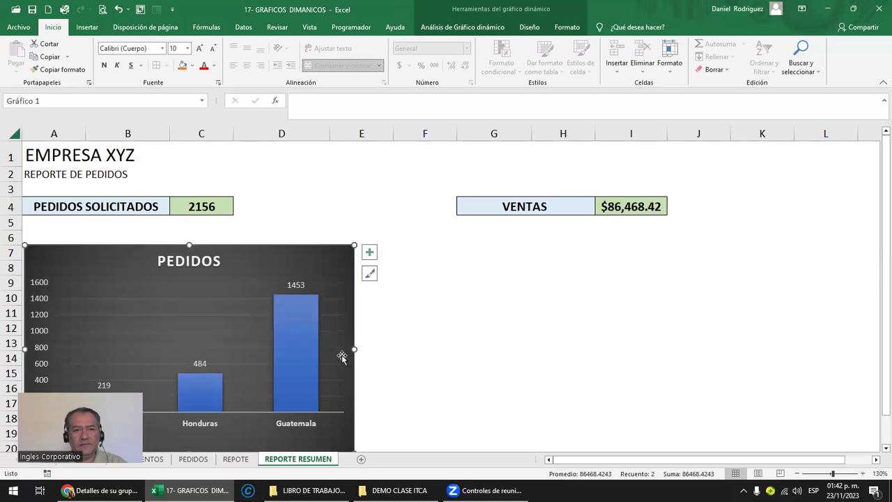
left_click_drag(224, 278, 232, 263)
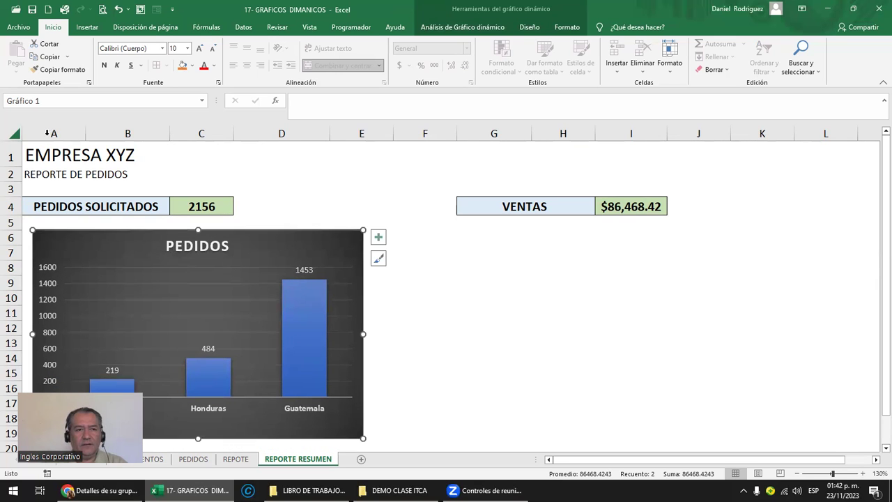
left_click(395, 280)
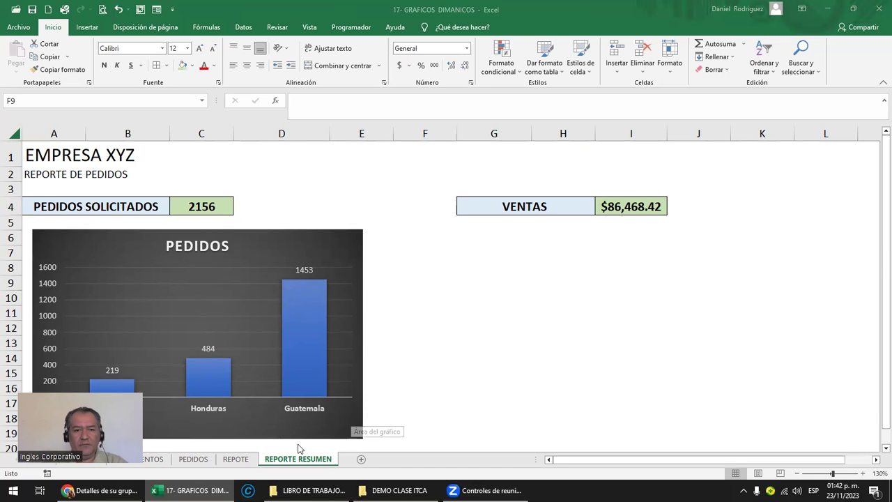
- Paste the VENTAS chart at G6 beside the PEDIDOS chart and stretch it to match its height
left_click(235, 458)
scroll(366, 336, "down", 2)
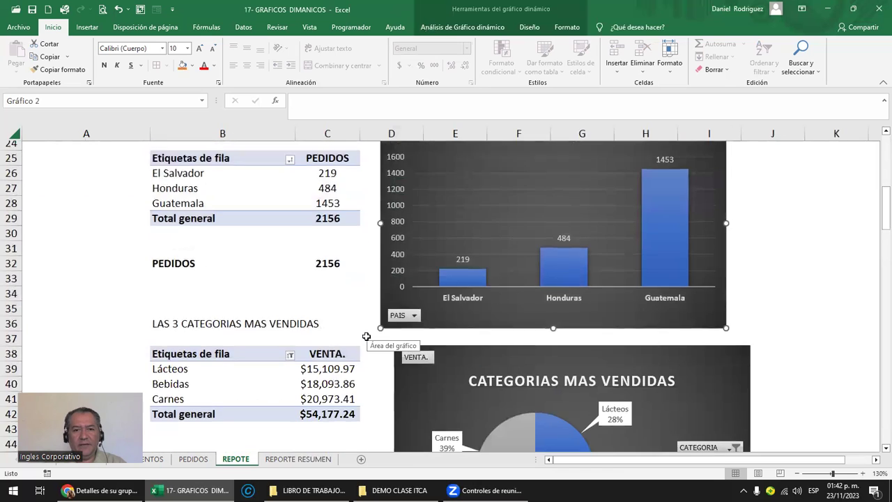
scroll(366, 337, "up", 5)
scroll(366, 336, "up", 3)
left_click(432, 270)
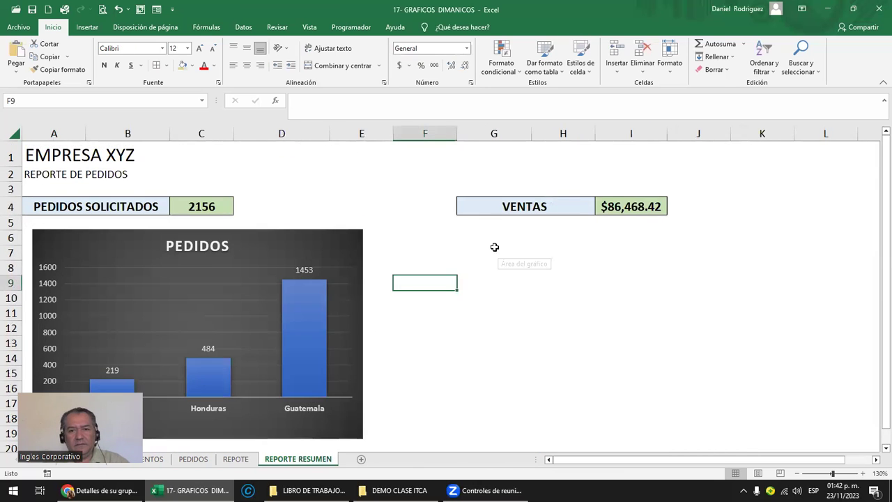
left_click(482, 241)
key("ctrl+v")
left_click_drag(520, 248, 437, 244)
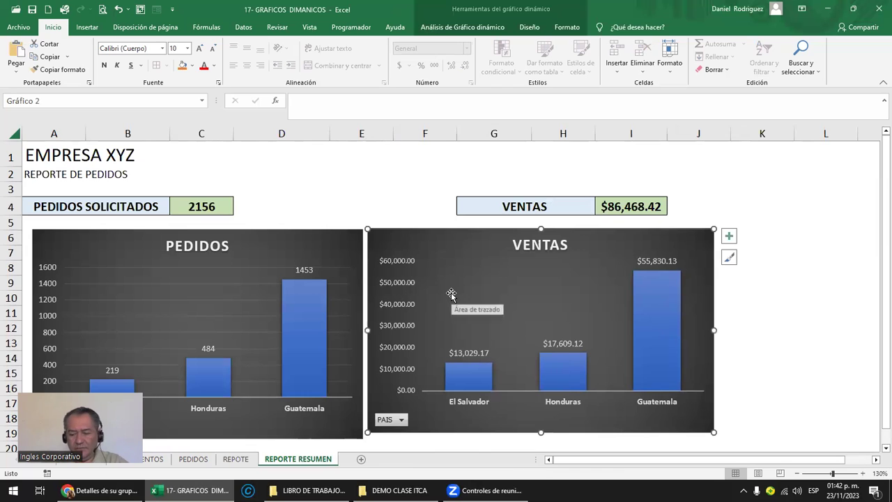
left_click_drag(541, 434, 541, 440)
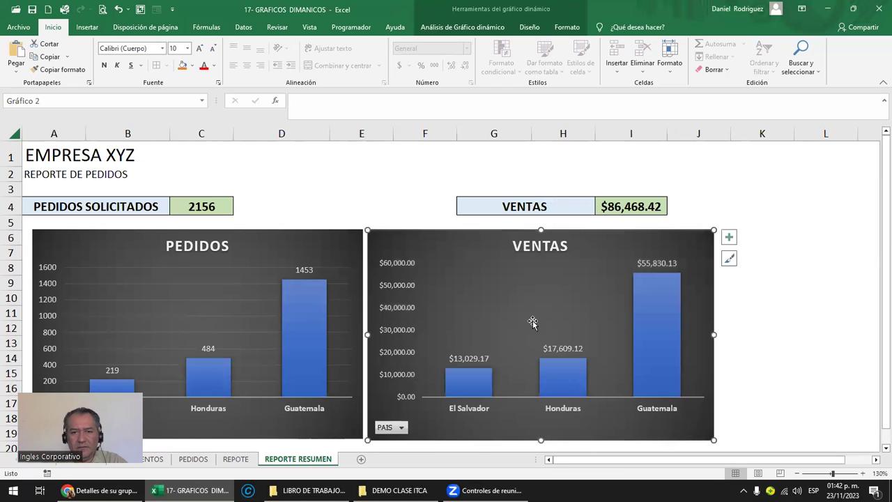
- Nudge the VENTAS and PEDIDOS charts with the arrow keys to align them
key("Right")
key("Right")
key("Right")
key("Right")
key("Right")
key("Right")
key("Right")
key("Right")
key("Right")
key("Right")
key("Right")
key("Right")
key("Right")
key("Right")
key("Right")
key("Right")
key("Right")
key("Right")
key("Right")
key("Right")
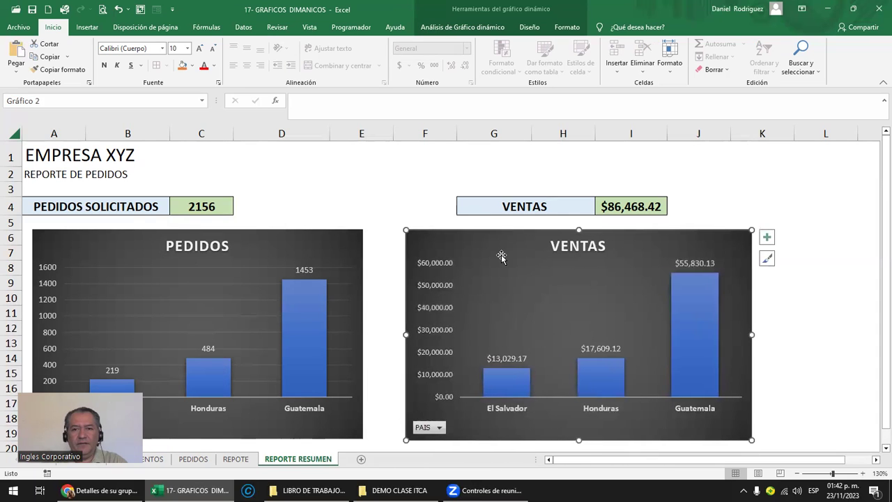
key("Left")
key("Left")
key("Left")
key("Left")
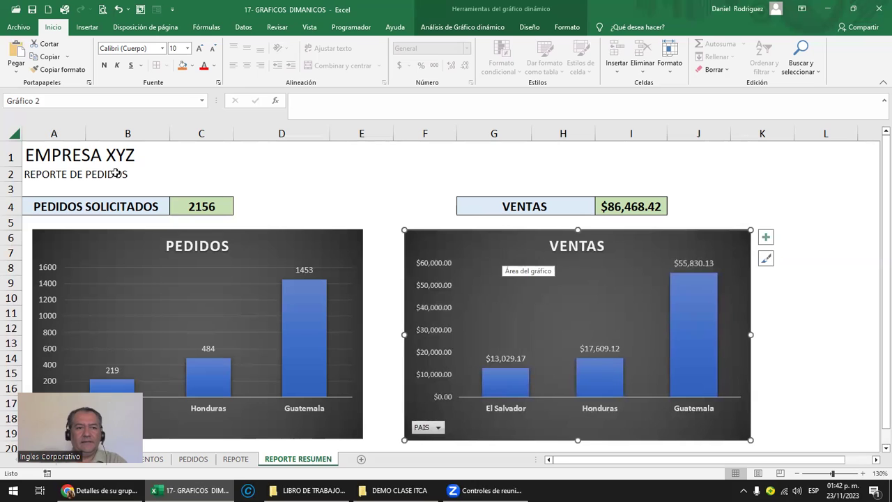
left_click(119, 259)
key("Left")
key("Left")
key("Left")
key("Left")
left_click(446, 237)
key("Left")
key("Left")
left_click(373, 180)
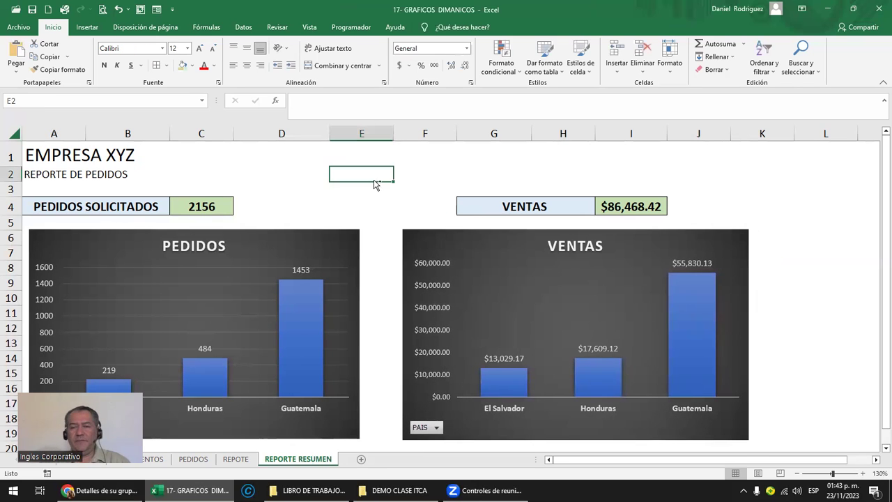
- Check the formulas behind the sales and orders totals
scroll(357, 172, "down", 2, "ctrl")
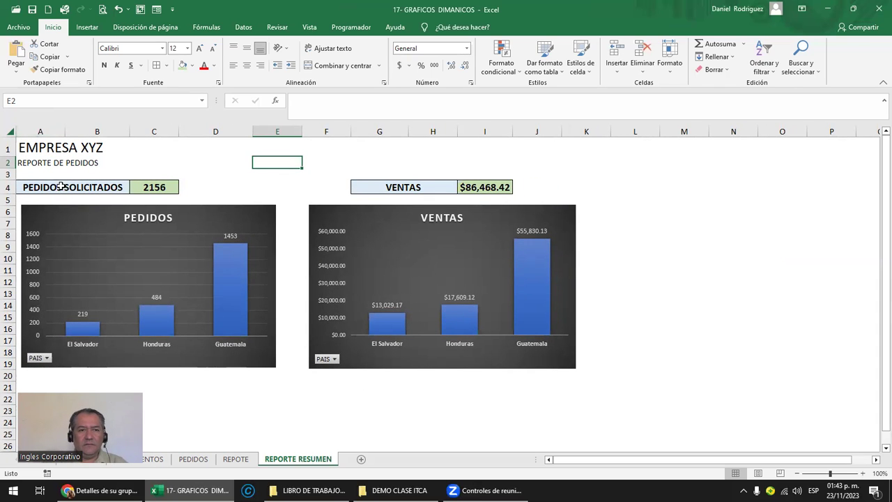
left_click(221, 423)
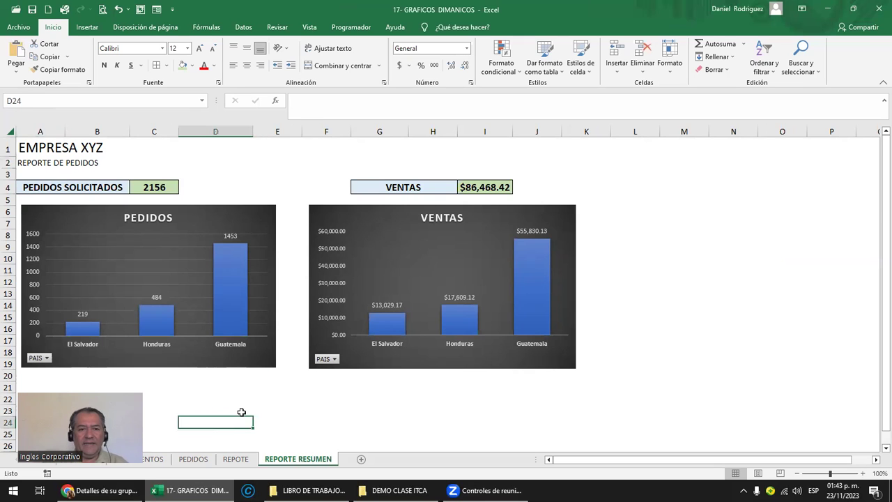
scroll(241, 412, "down", 3)
scroll(239, 404, "up", 2)
scroll(315, 397, "up", 1)
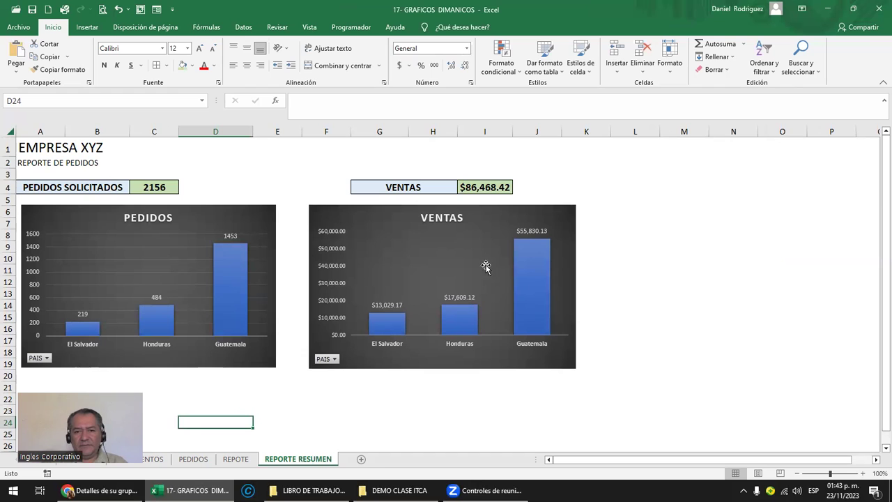
left_click(487, 190)
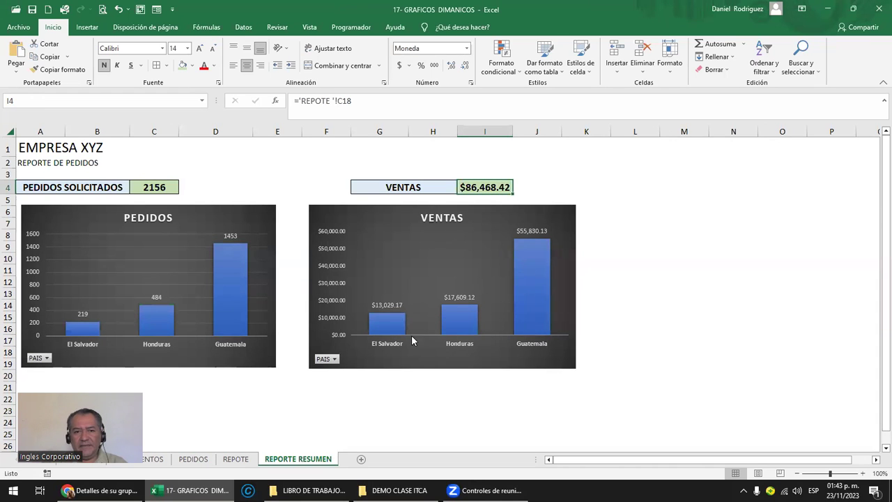
left_click(161, 189)
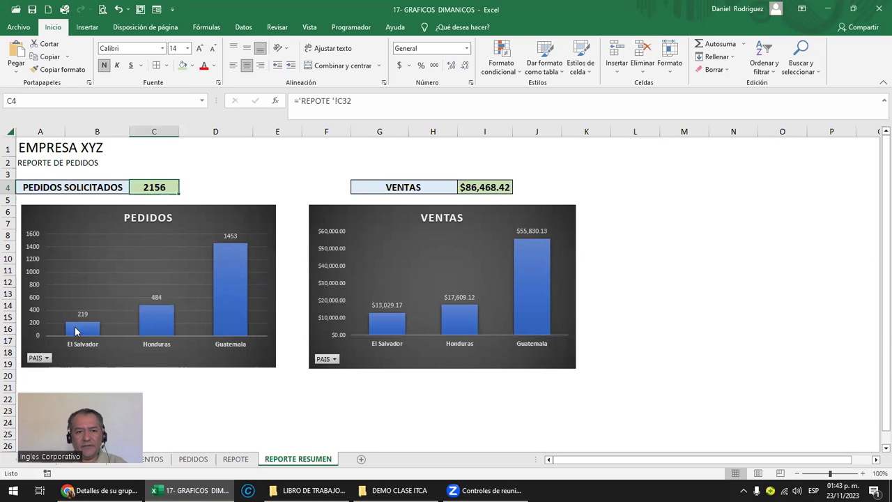
- Inspect the VENTAS pivot table, chart and total-row formula on REPOTE, then return to REPORTE RESUMEN
left_click(236, 459)
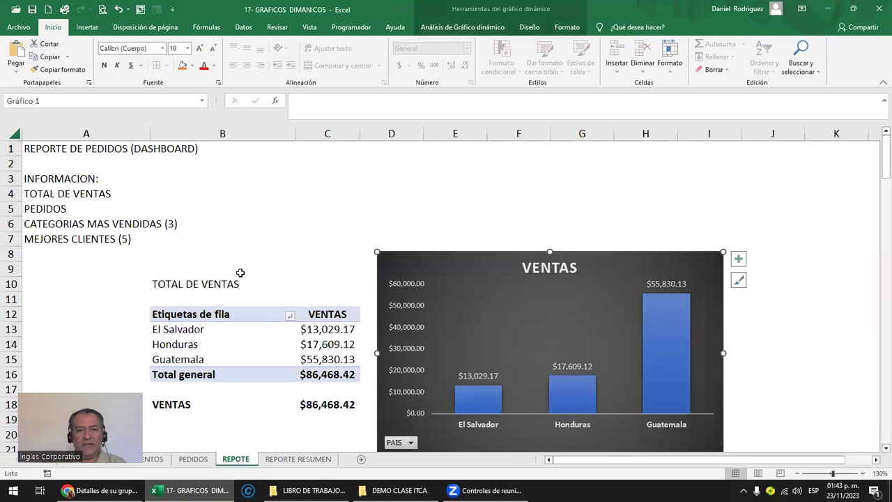
mouse_move(255, 314)
left_mouse_down()
mouse_move(285, 368)
mouse_move(352, 408)
left_mouse_up()
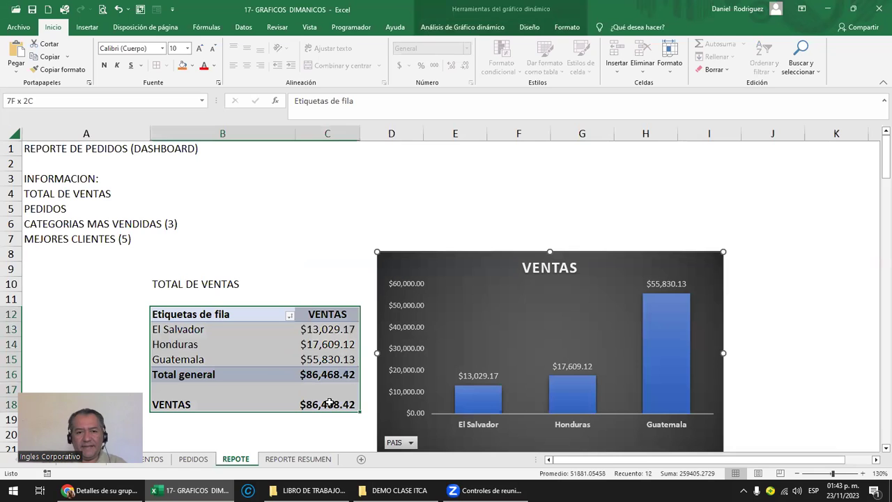
left_click(435, 264)
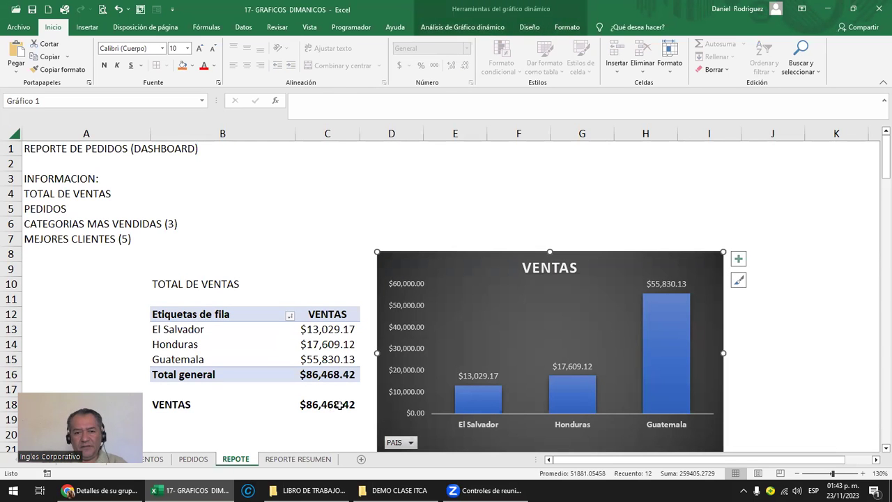
left_click_drag(340, 405, 207, 408)
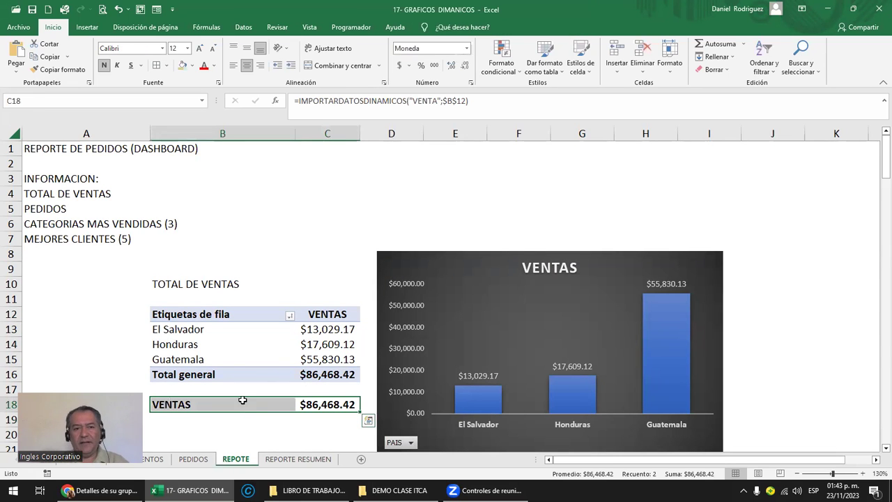
left_click(159, 316)
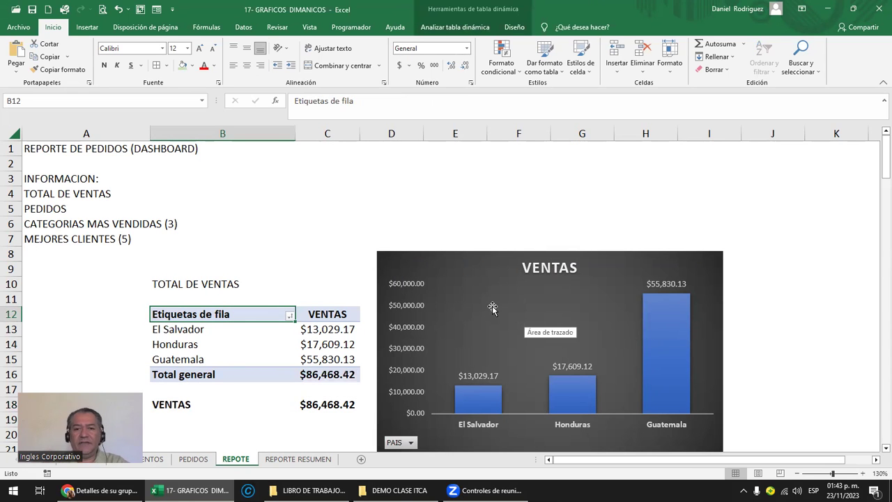
scroll(481, 319, "down", 2)
scroll(480, 318, "down", 2)
scroll(480, 319, "down", 1)
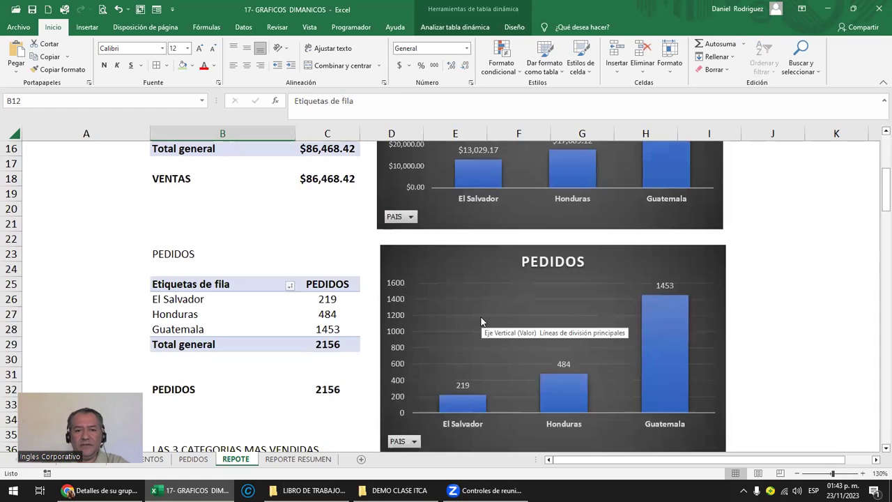
scroll(480, 316, "up", 3)
scroll(478, 314, "up", 2)
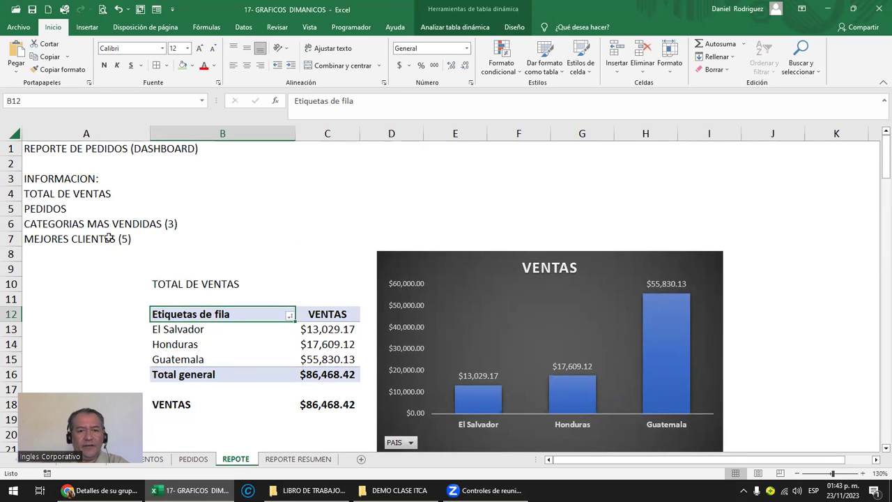
scroll(177, 289, "down", 1)
scroll(185, 289, "down", 2)
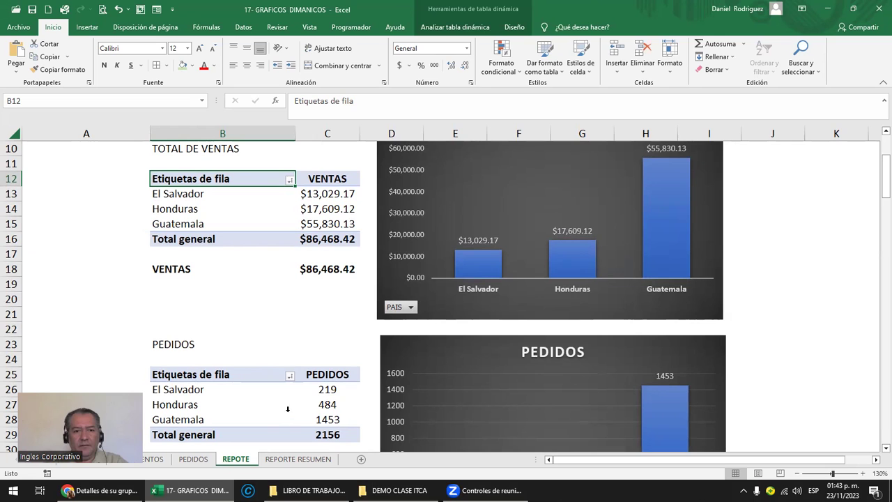
left_click(292, 460)
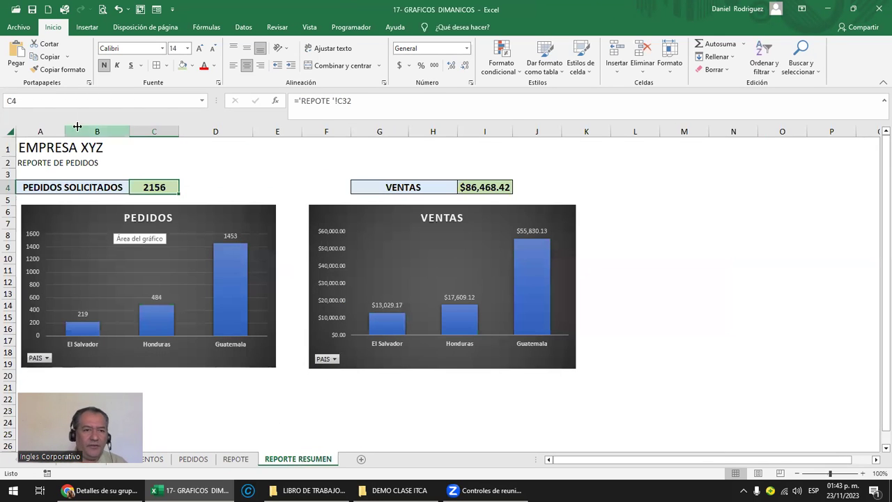
- Copy the formatted PEDIDOS SOLICITADOS label cell A4
left_click_drag(55, 131, 244, 142)
scroll(251, 275, "down", 2)
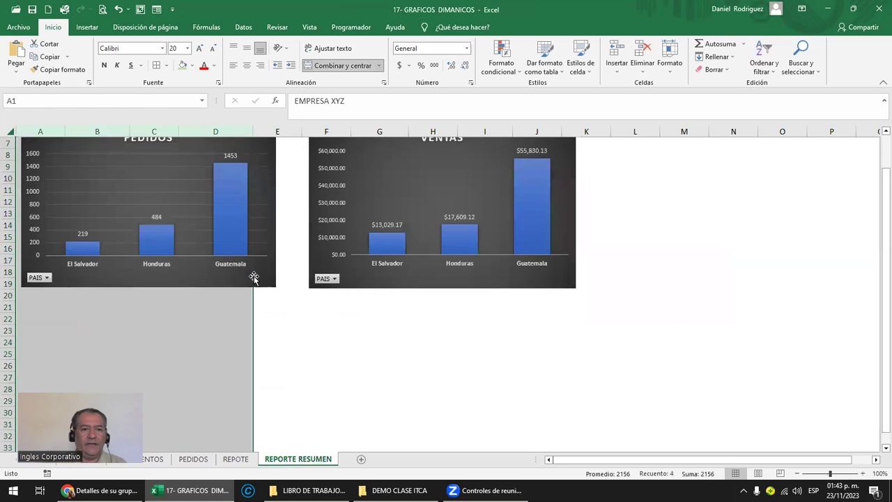
left_click(38, 326)
key("Up")
scroll(77, 241, "up", 2)
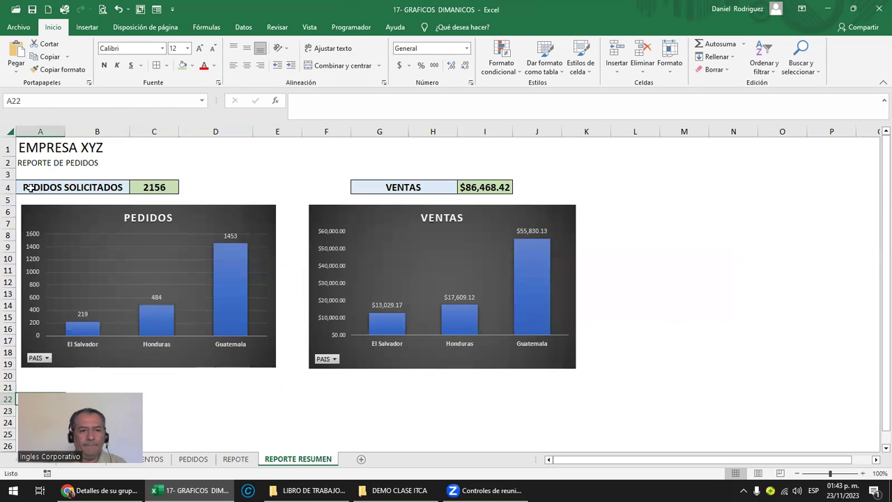
left_click_drag(30, 187, 154, 187)
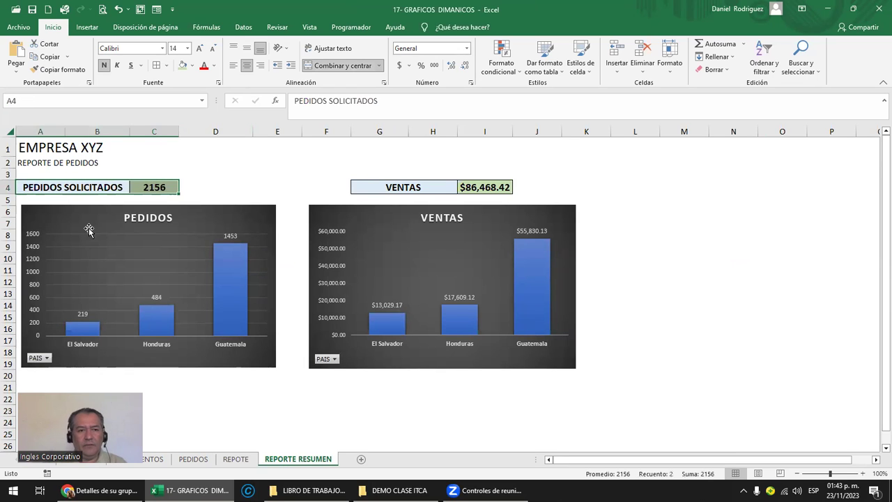
left_click(91, 186)
key("ctrl+c")
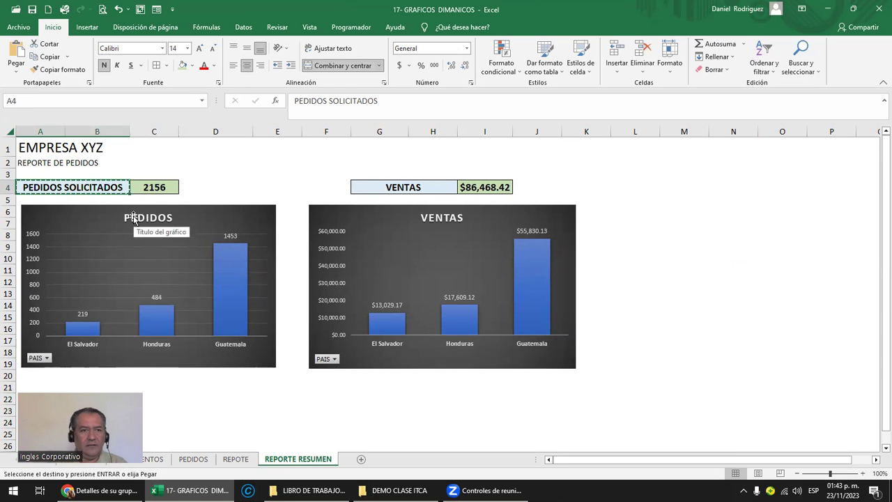
- Paste the label into A22 and retype it as MEJORES CLIENTES
scroll(133, 215, "down", 2)
scroll(175, 255, "down", 1)
scroll(94, 271, "down", 1)
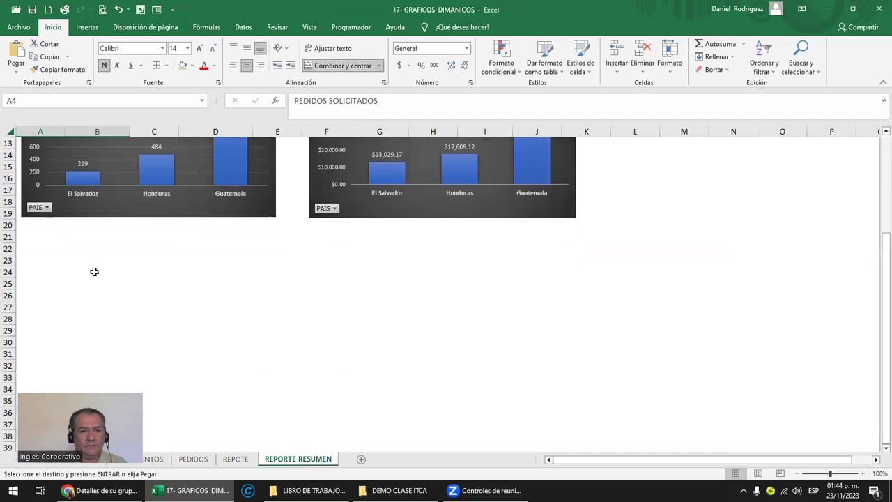
left_click(54, 259)
key("Up")
key("Up")
key("Down")
key("Return")
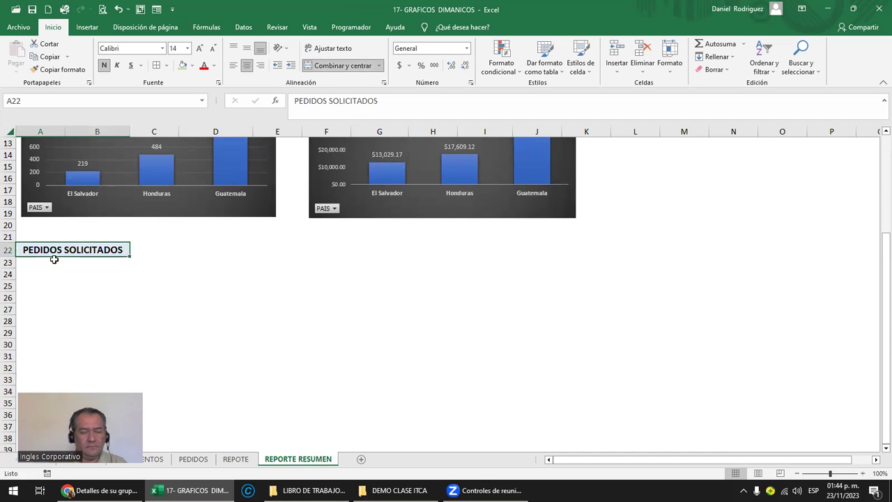
type("MEJORES CLIENTES")
key("Return")
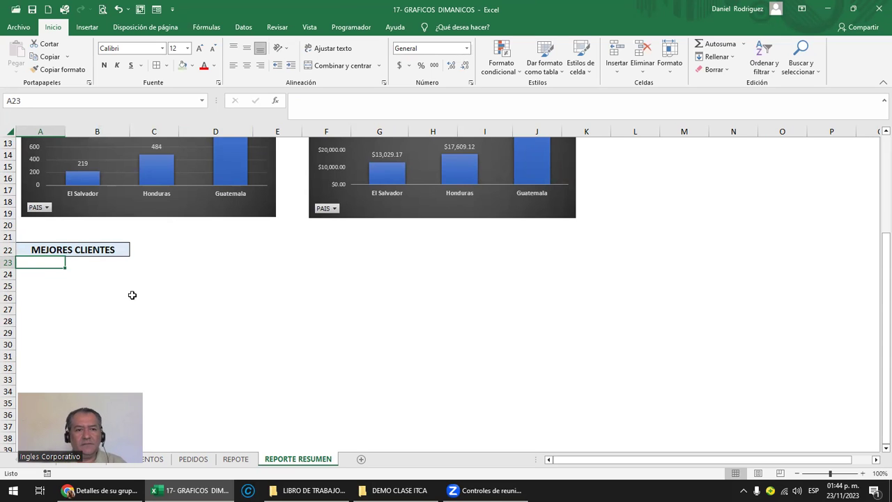
- Copy the formatted value cell C4 into C22
scroll(172, 216, "up", 3)
left_click(160, 143)
key("ctrl+c")
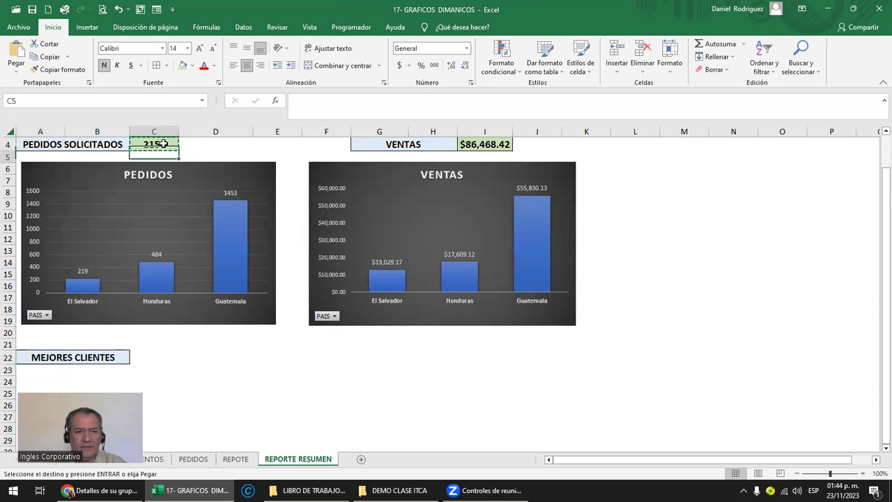
key("Down")
key("Down")
key("Down")
key("Down")
key("Down")
key("Down")
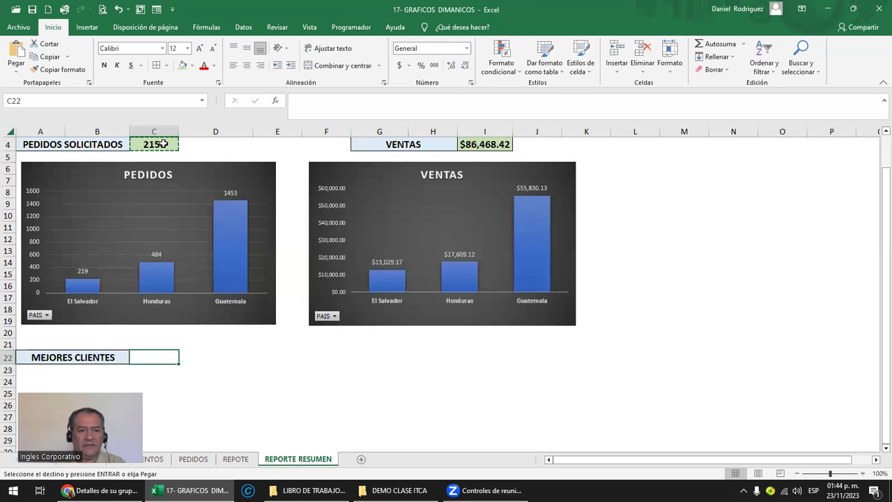
key("Return")
- Edit the A22 label to read MEJORES 5 CLIENTES
scroll(207, 299, "down", 1)
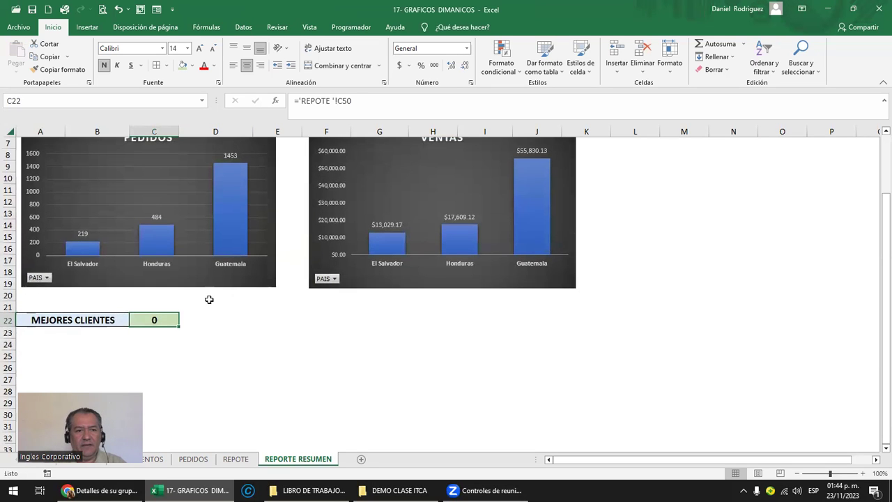
scroll(209, 299, "down", 1)
double_click(72, 284)
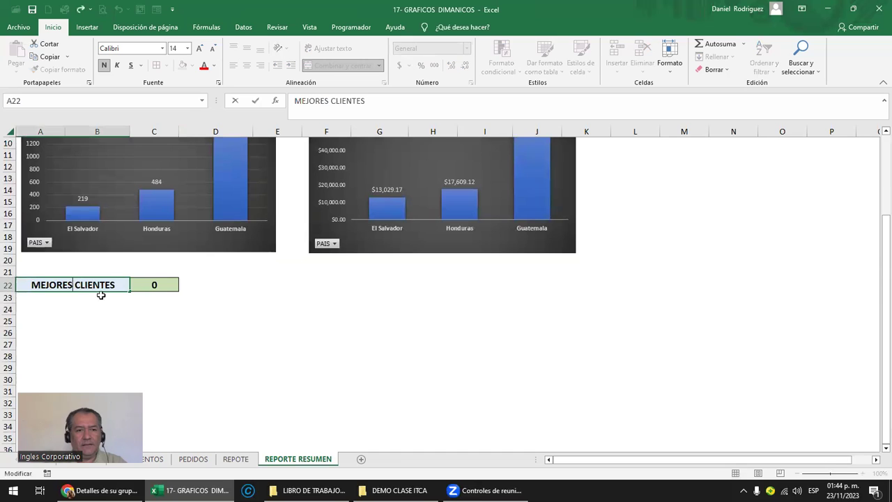
type("5")
key("Return")
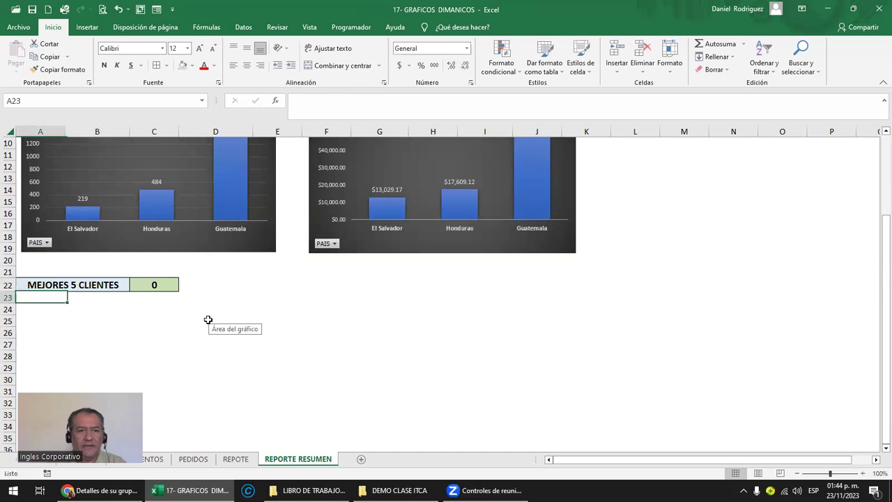
- Locate and select the MEJORES CLIENTES pivot chart on the REPOTE sheet
left_click(236, 459)
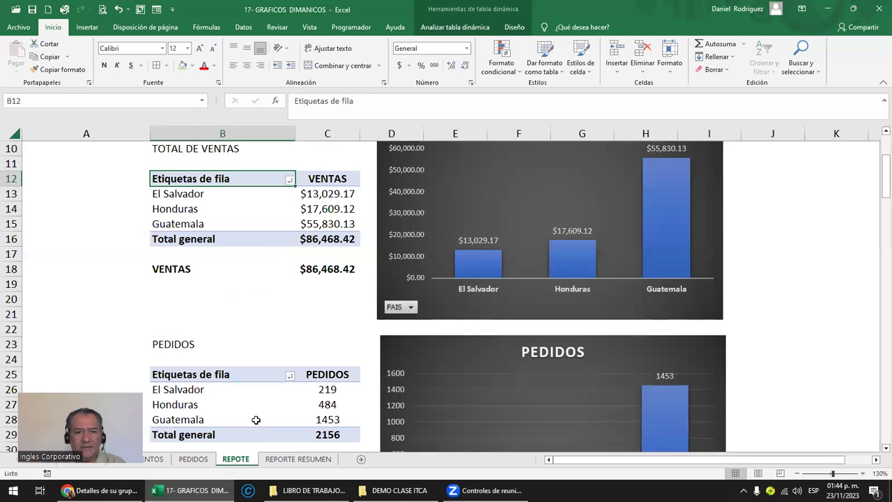
scroll(363, 340, "down", 2)
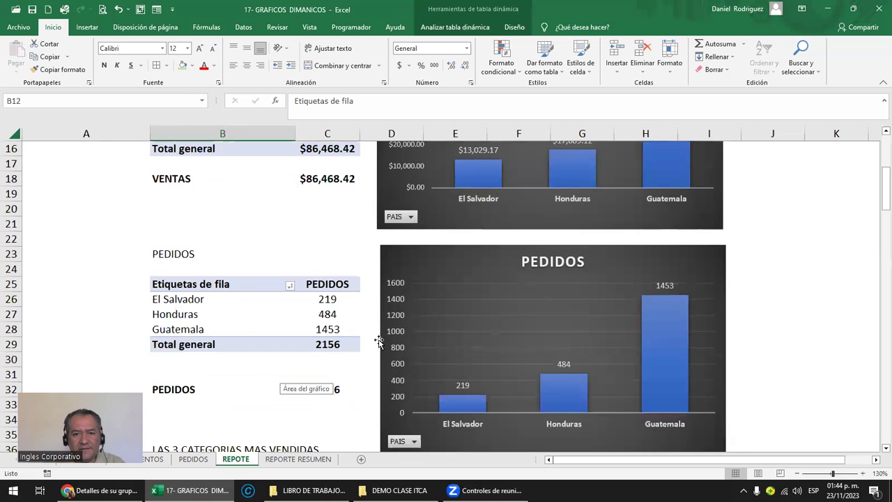
scroll(376, 340, "down", 2)
scroll(376, 340, "down", 1)
scroll(379, 343, "down", 1)
scroll(379, 343, "up", 3)
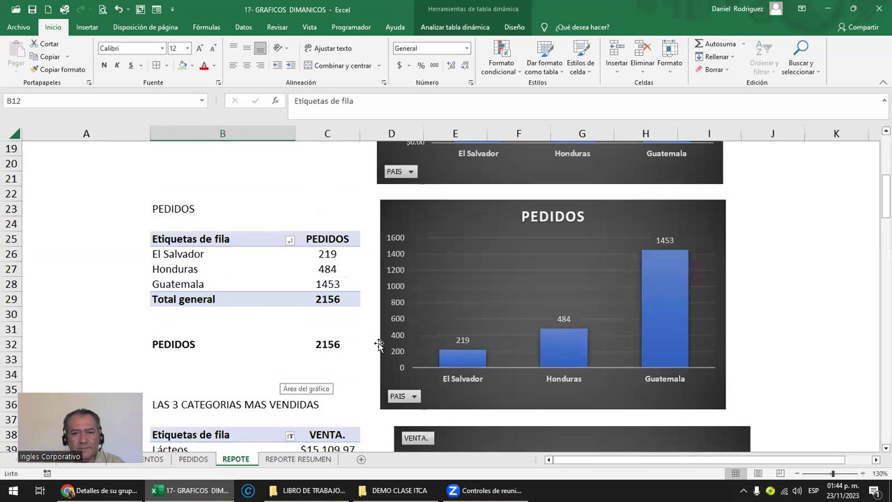
scroll(379, 343, "up", 3)
scroll(378, 345, "up", 2)
scroll(423, 346, "down", 6)
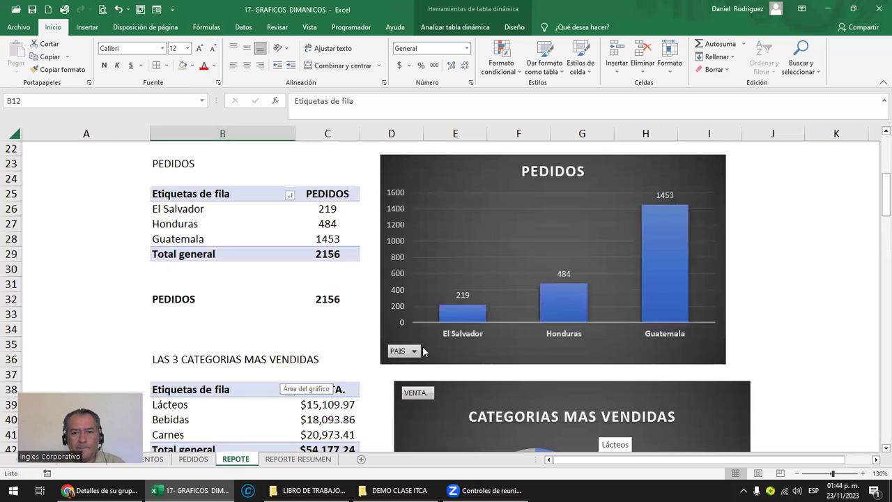
scroll(422, 346, "down", 3)
scroll(423, 345, "down", 2)
scroll(425, 347, "down", 1)
scroll(425, 353, "down", 2)
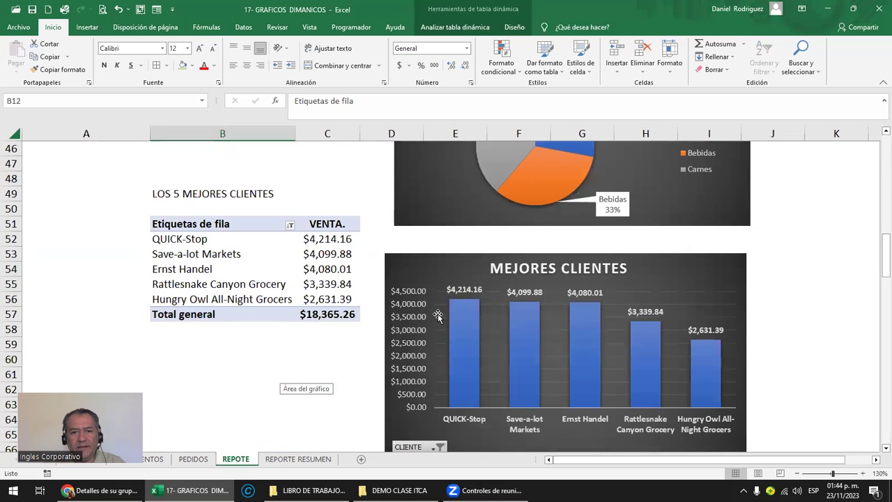
left_click(420, 274)
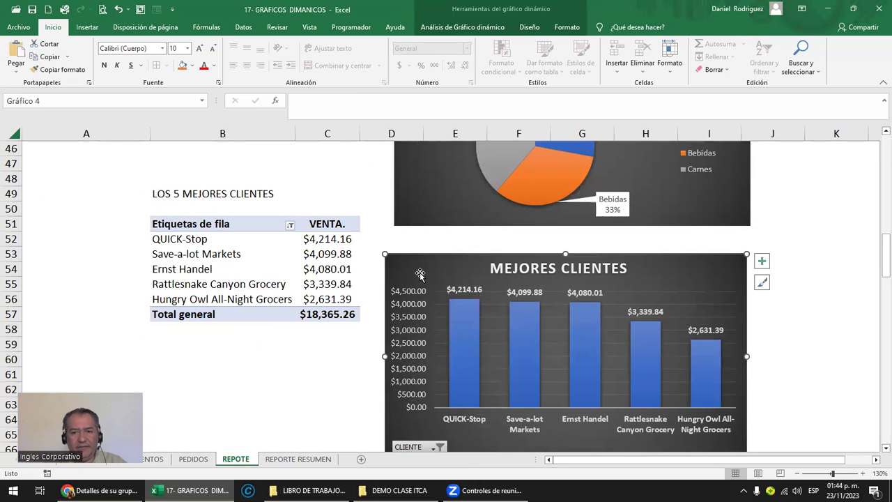
- Paste the MEJORES CLIENTES chart below the MEJORES 5 CLIENTES box on REPORTE RESUMEN
left_click(298, 459)
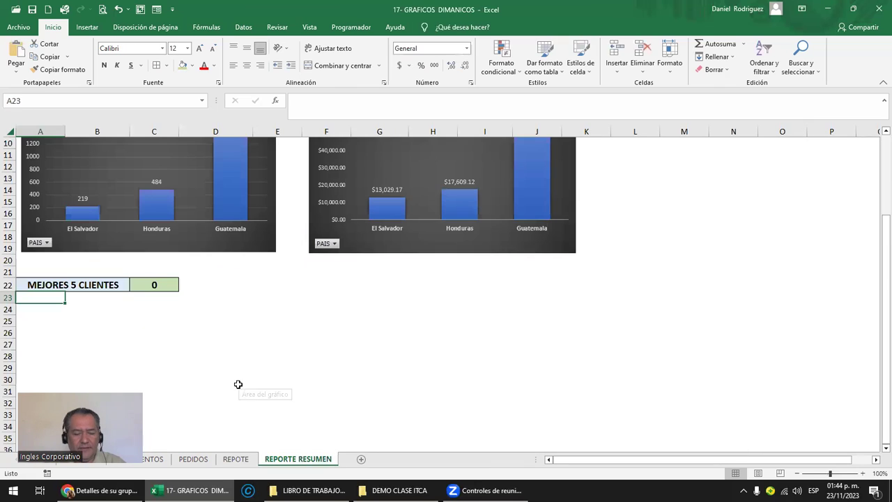
key("ctrl+v")
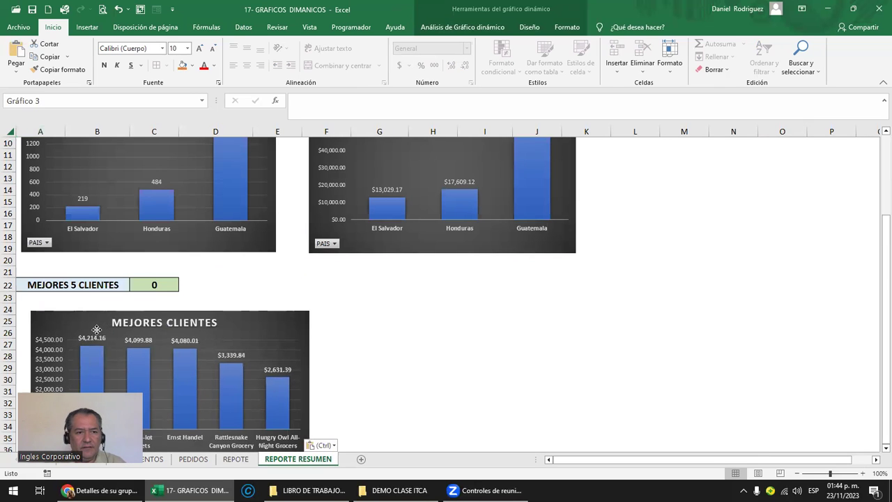
left_click(96, 327)
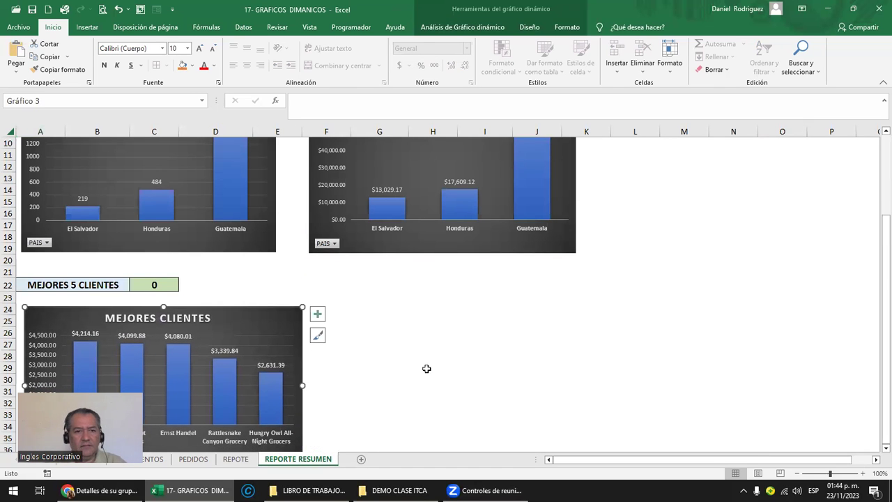
scroll(427, 369, "down", 2)
scroll(422, 367, "down", 1)
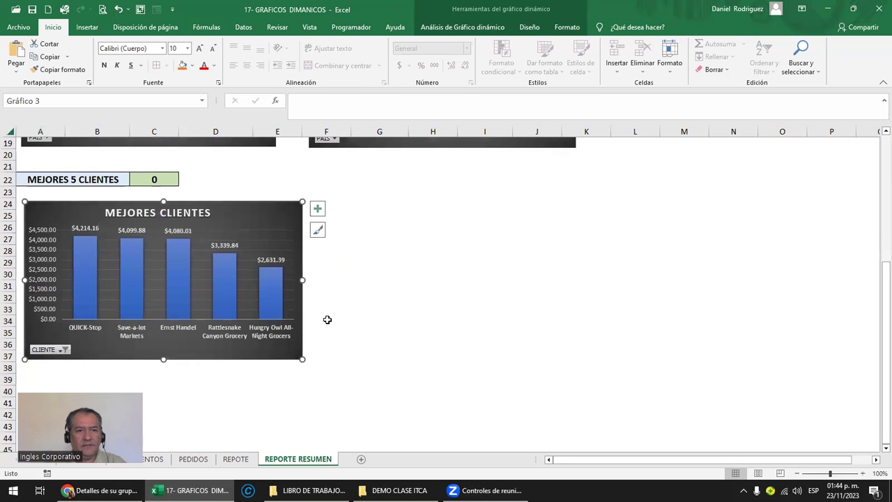
left_click(76, 179)
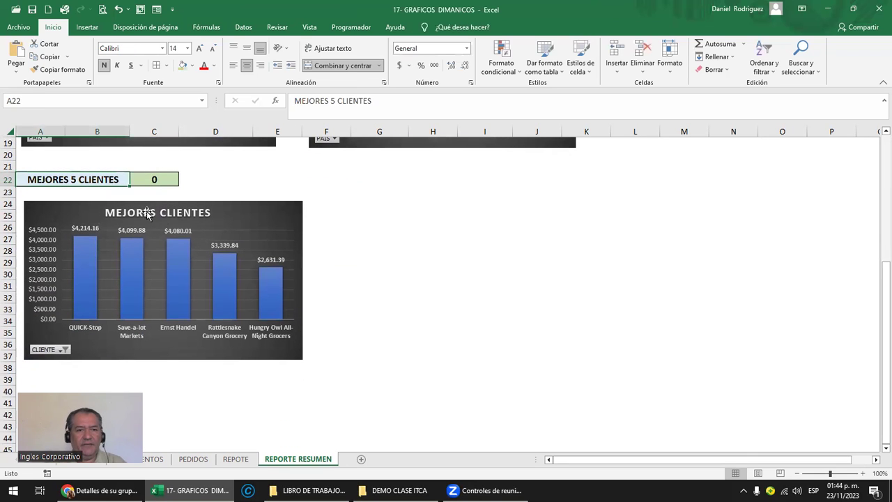
left_click(148, 213)
left_click(63, 178)
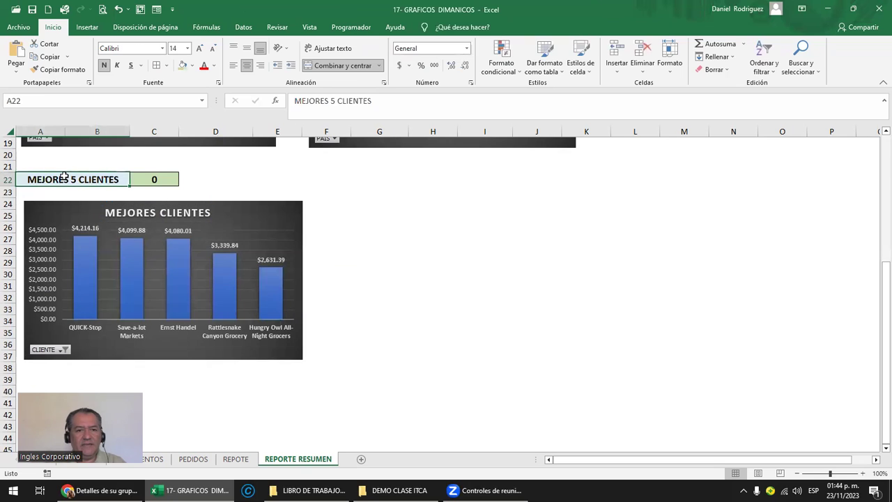
- Copy the VENTAS 3 CATEGORIAS total row on REPOTE into B60:C60
left_click(235, 459)
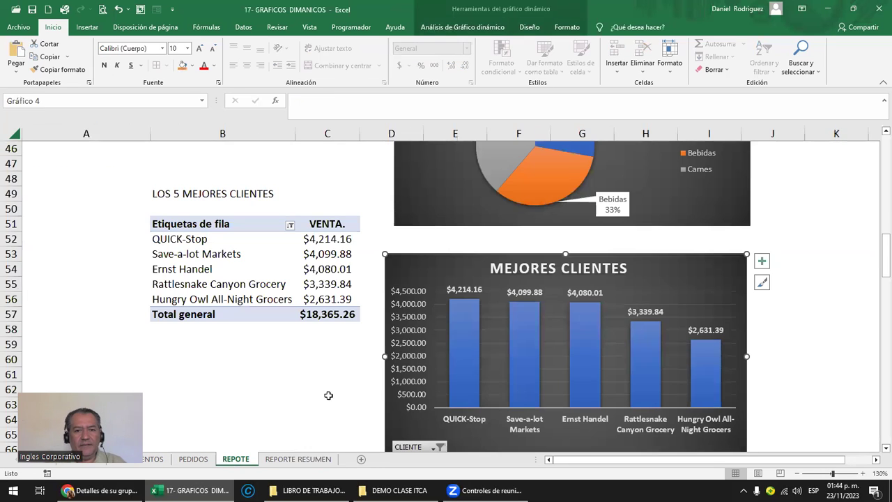
left_click(328, 395)
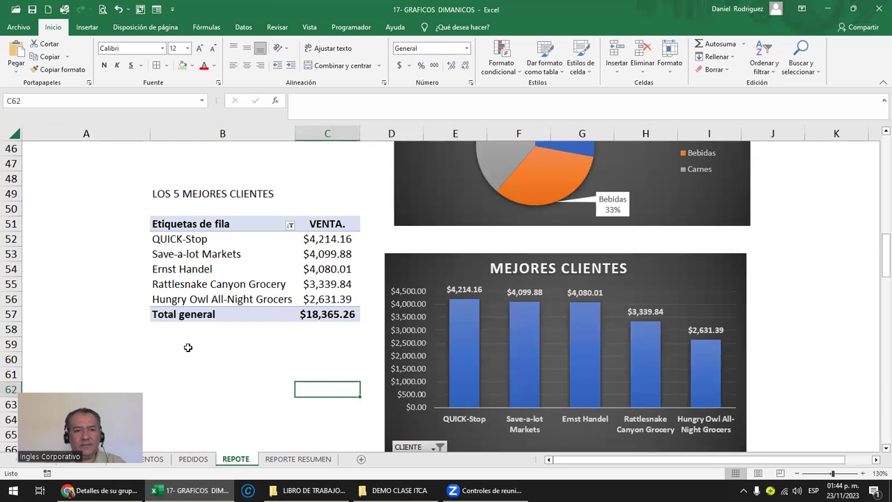
scroll(188, 347, "up", 1)
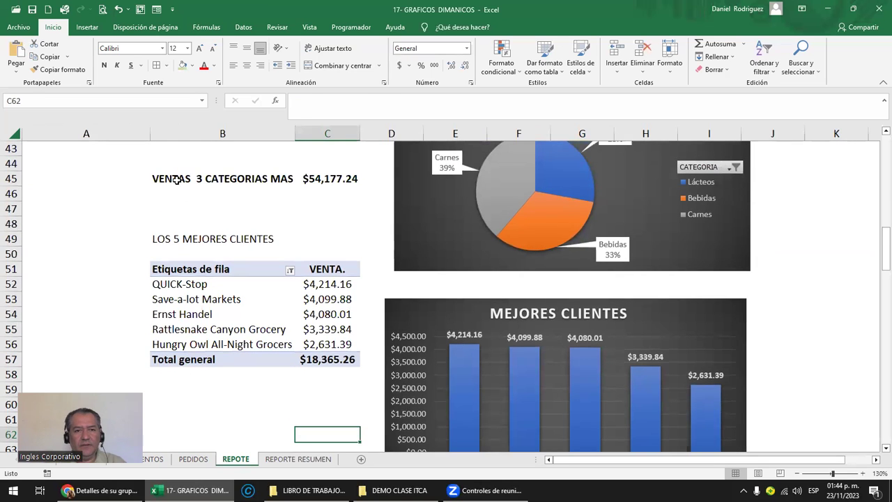
left_click_drag(177, 179, 307, 182)
key("ctrl+c")
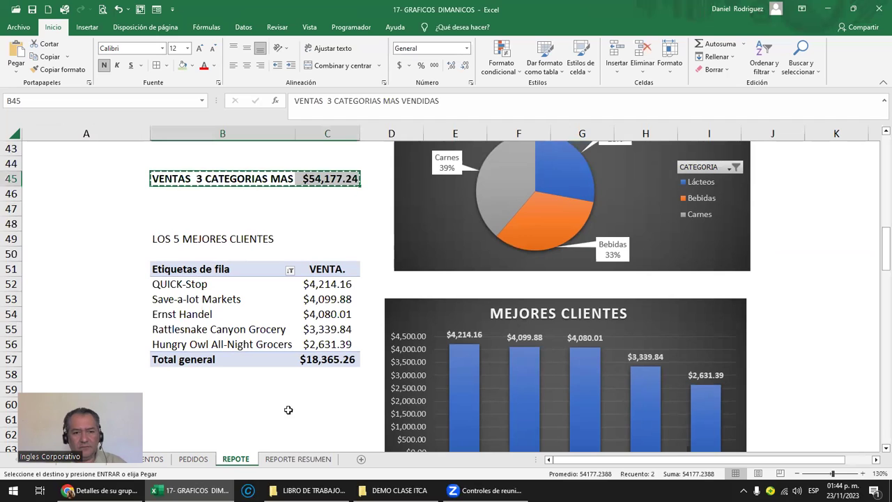
left_click(191, 400)
key("ctrl+v")
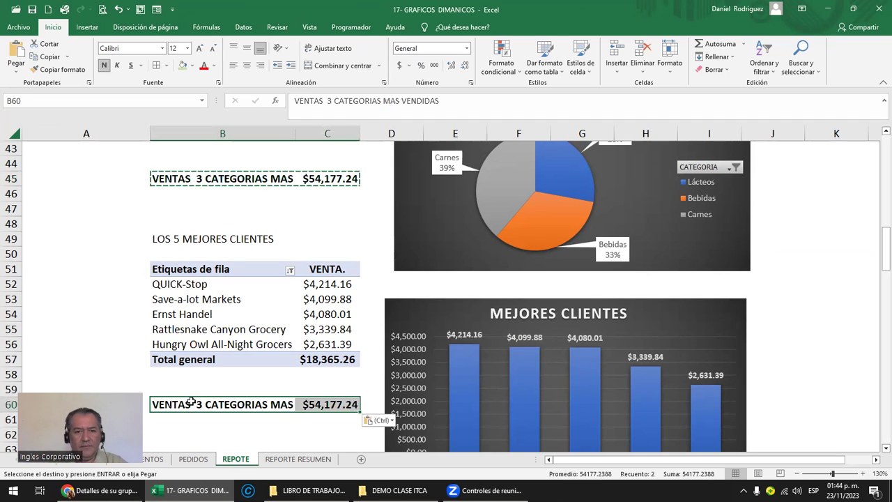
key("Up")
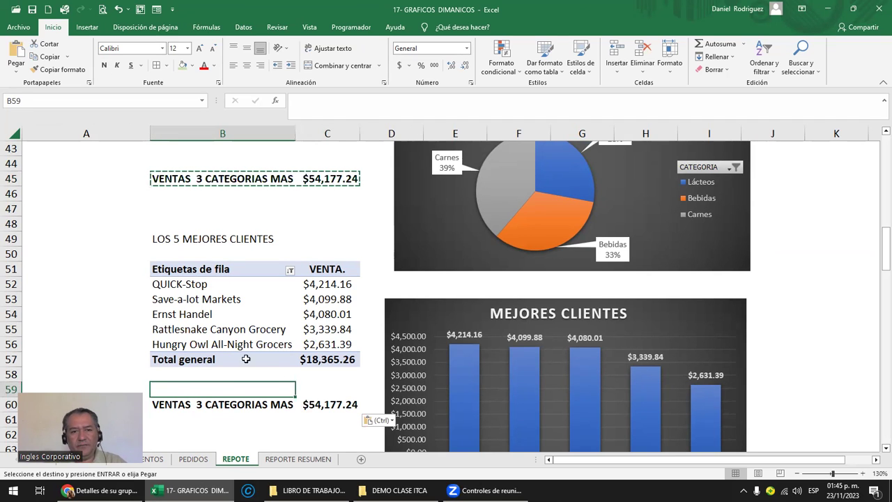
- Make C60 a GETPIVOTDATA formula pulling the clients Total general, $18,365.26
left_click(332, 402)
type("=")
key("Up")
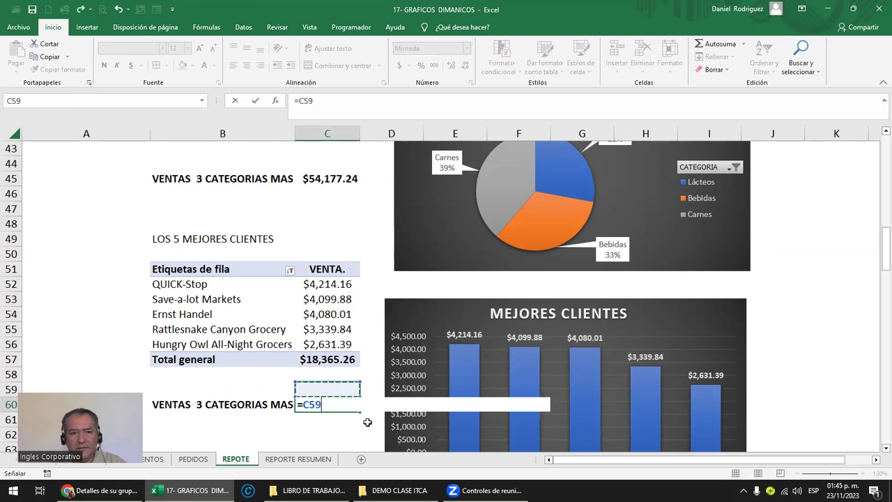
key("Up")
key("Up")
key("Return")
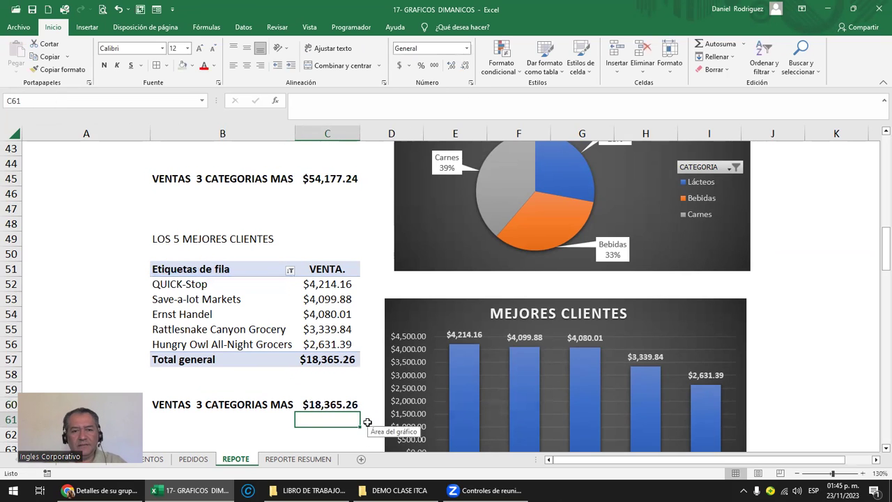
- Check C60's total against the sum of the five client sales
left_click(330, 361)
left_click(329, 405)
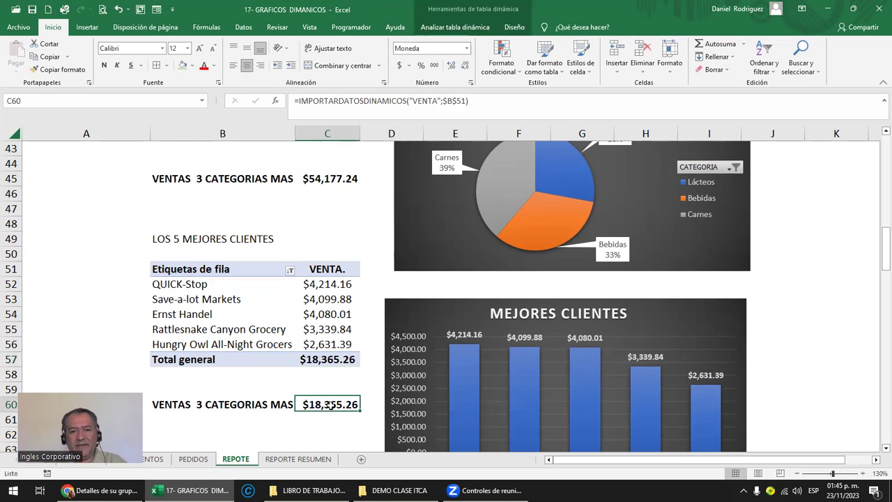
type("15")
key("Escape")
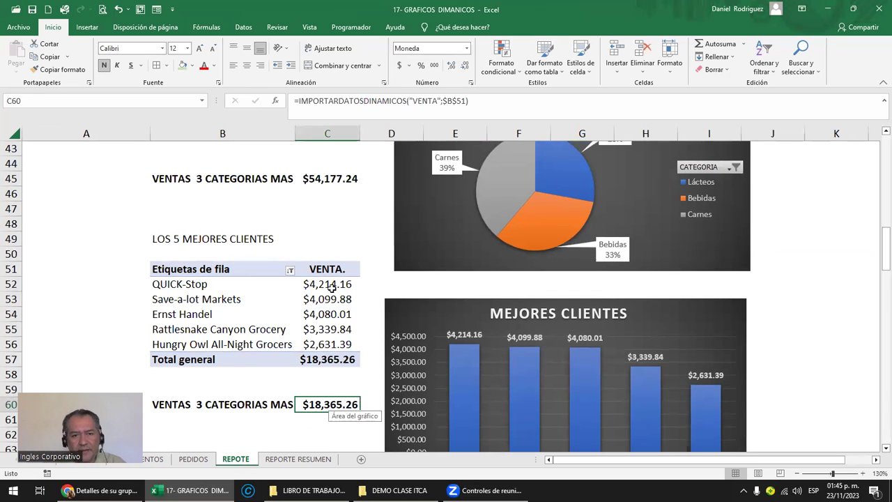
left_click_drag(332, 288, 329, 348)
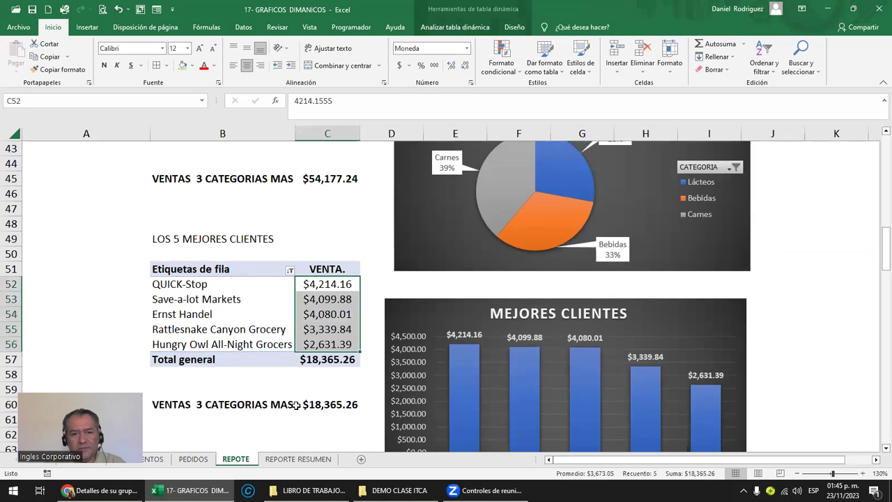
left_click(332, 410)
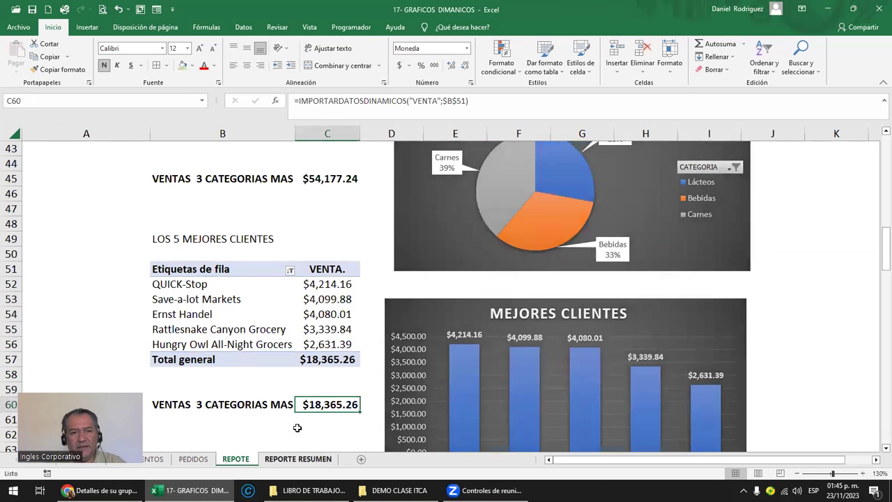
left_click(297, 458)
- Link C22 on REPORTE RESUMEN to REPOTE's C60 top-clients total
left_click(152, 179)
type("=")
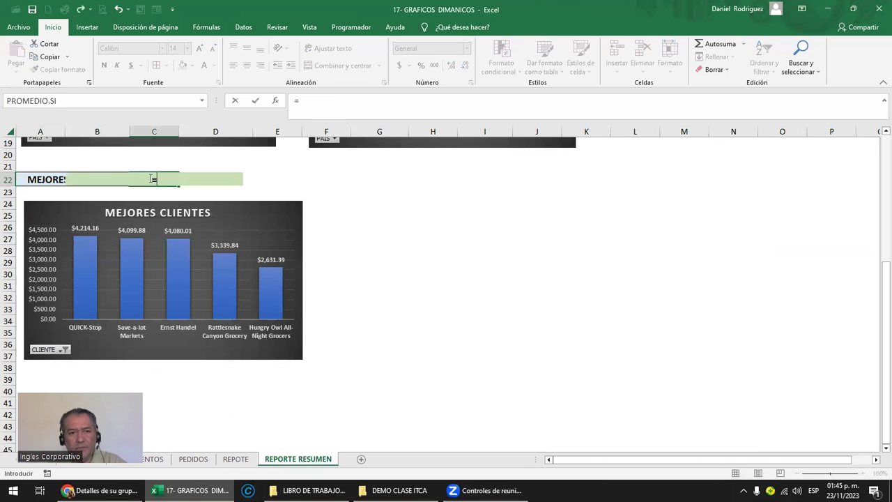
left_click(236, 458)
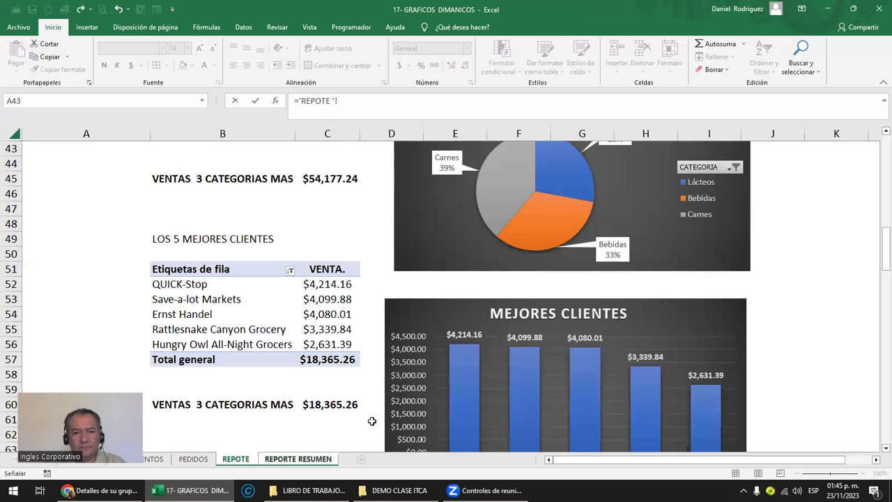
left_click(329, 410)
key("Return")
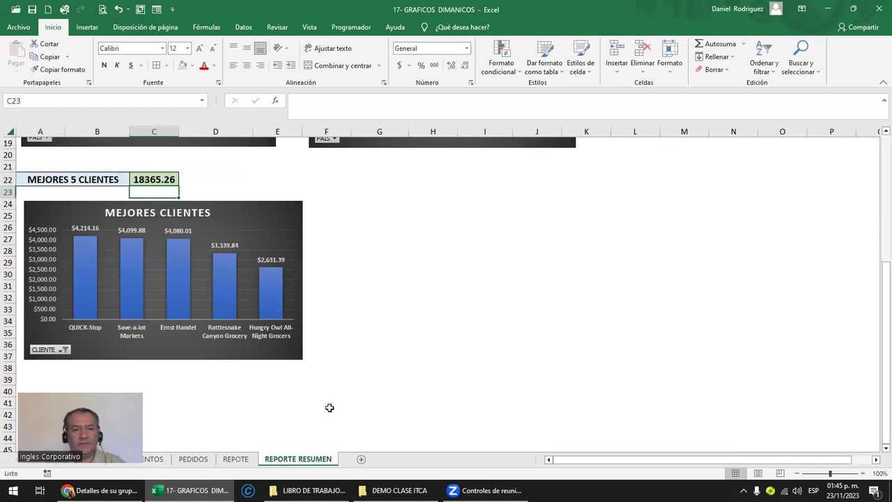
- Format C22 as Moneda currency and relabel A22 as MEJORES 5 CLIENTES
left_click(154, 179)
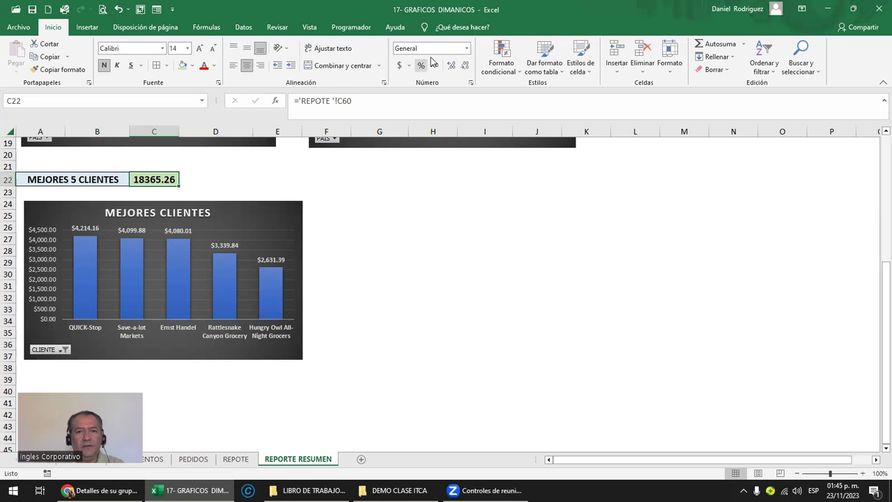
left_click(467, 49)
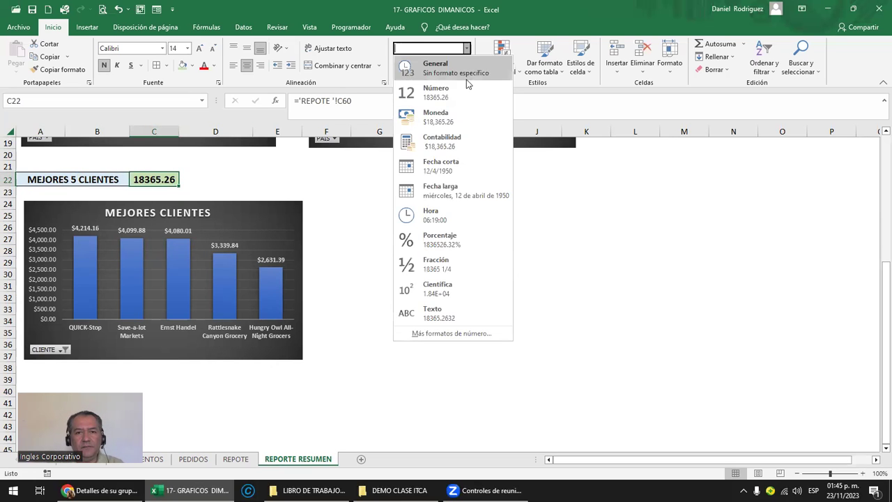
left_click(463, 116)
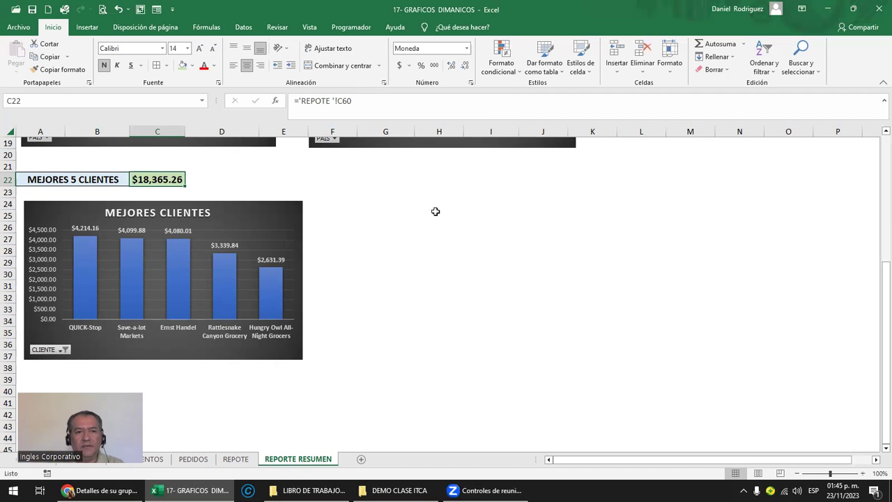
double_click(75, 180)
type("5")
left_click(384, 249)
- Widen the PEDIDOS chart and narrow MEJORES CLIENTES so their right edges align
scroll(370, 266, "up", 2)
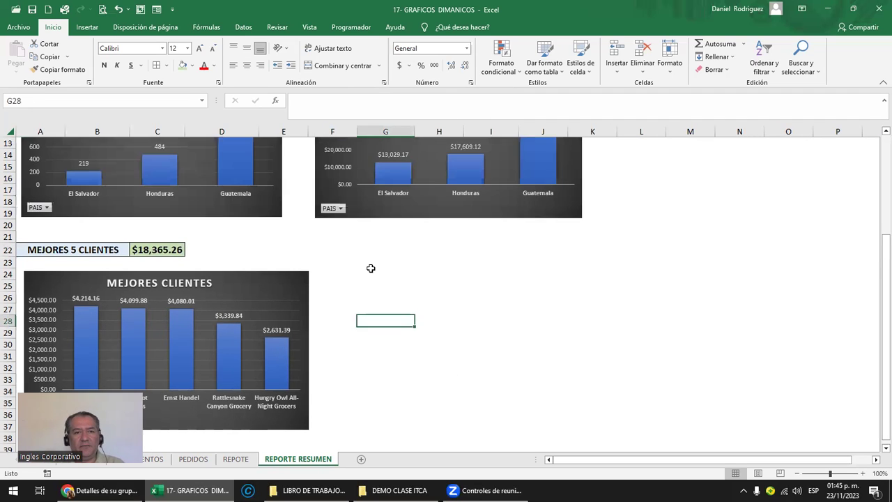
scroll(371, 269, "up", 3)
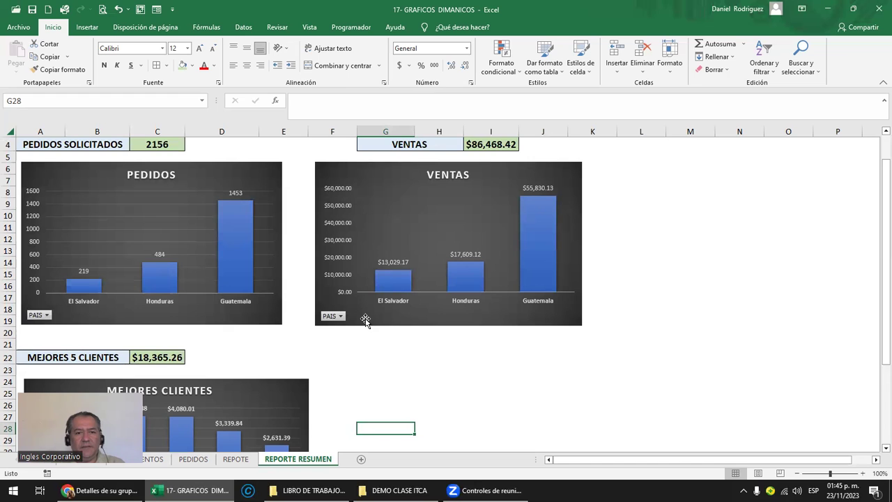
scroll(365, 318, "down", 1)
left_click(276, 206)
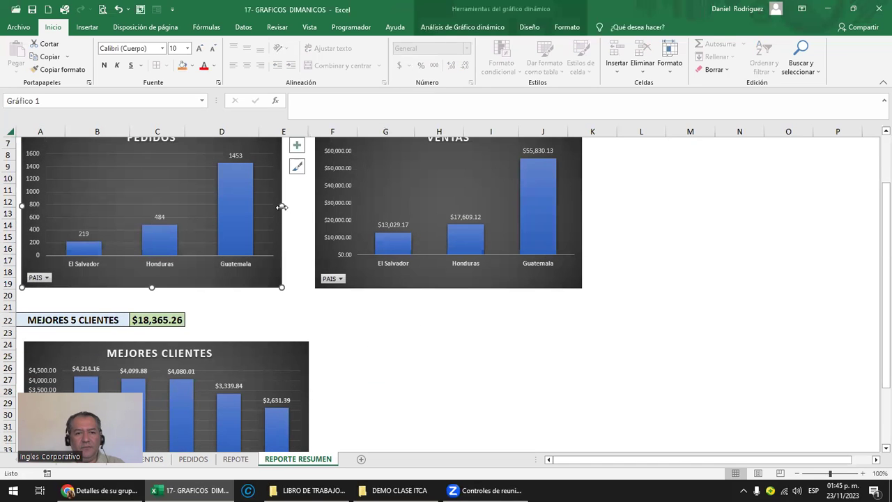
left_click_drag(282, 205, 298, 206)
left_click(304, 388)
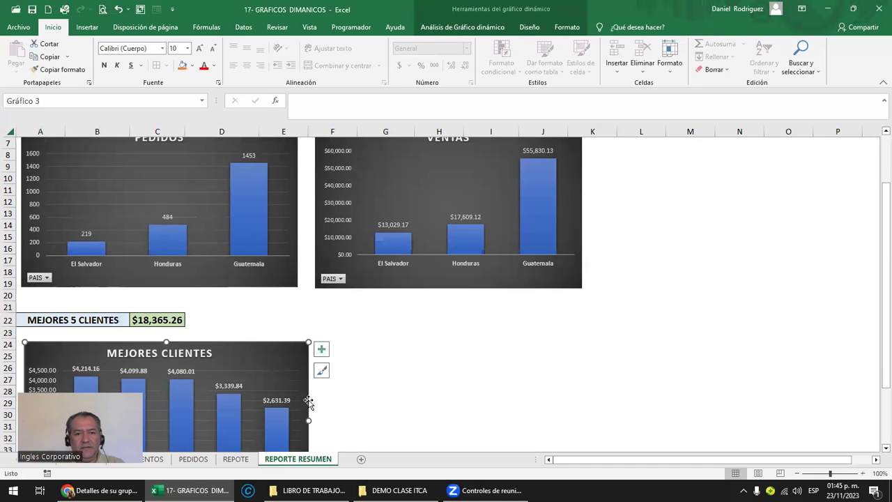
left_click_drag(306, 420, 296, 420)
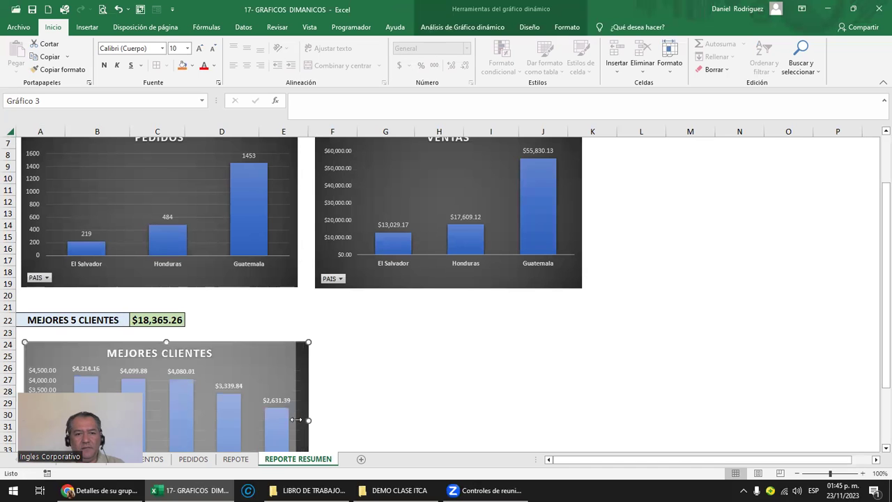
left_click(181, 297)
scroll(180, 297, "down", 1)
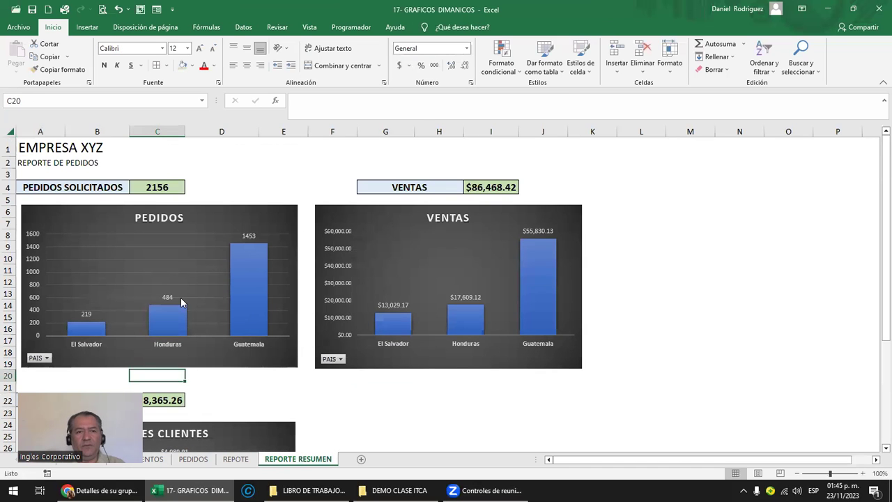
scroll(209, 299, "down", 1)
scroll(229, 300, "down", 1)
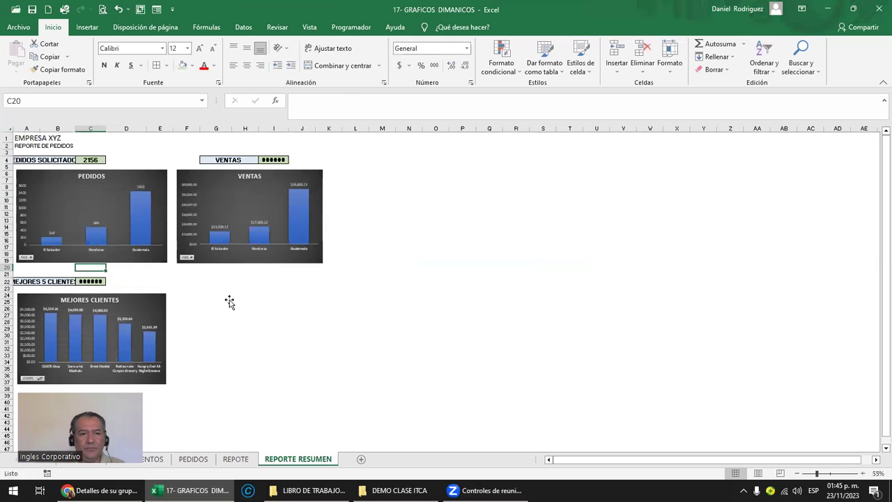
scroll(230, 301, "up", 1)
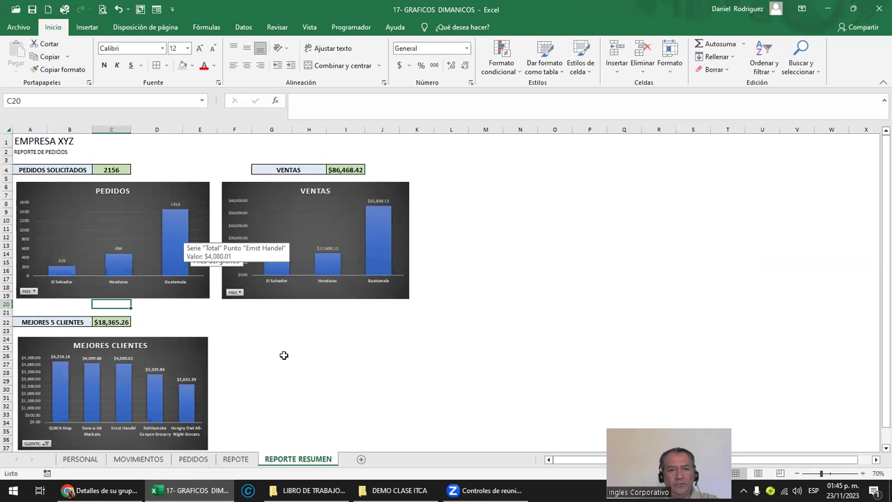
left_click(264, 329)
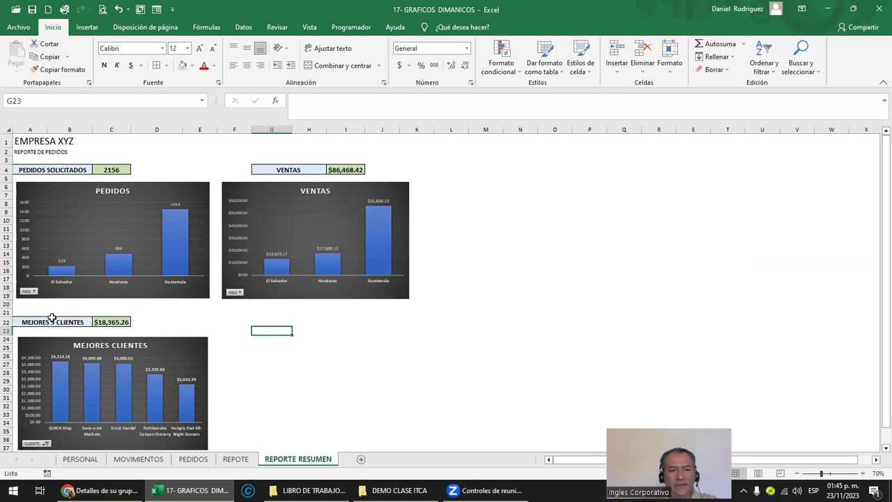
- Copy the MEJORES 5 CLIENTES box A22:C22 into G22
left_click_drag(51, 318, 108, 328)
key("ctrl+c")
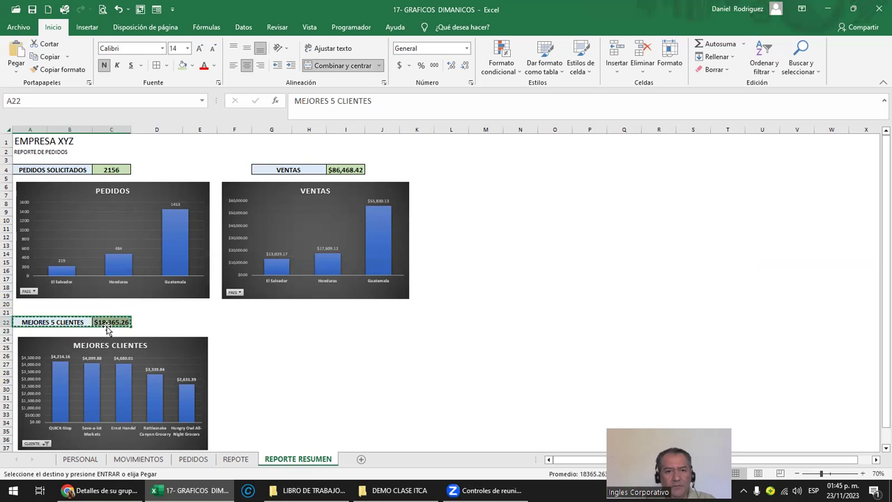
key("Right")
key("Right")
key("Right")
key("Right")
key("Right")
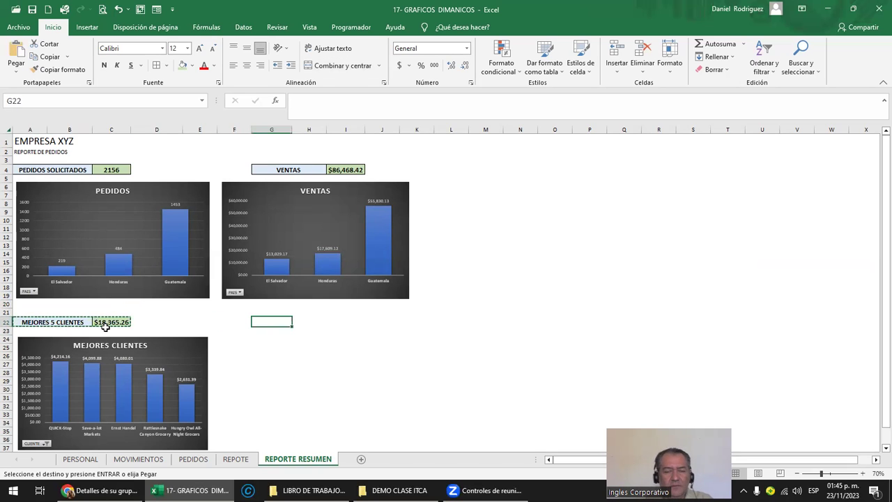
key("ctrl+v")
- Retype the pasted box's label as MEJORES CATEGORIAS
key("F2")
key("BackSpace")
key("BackSpace")
key("BackSpace")
key("BackSpace")
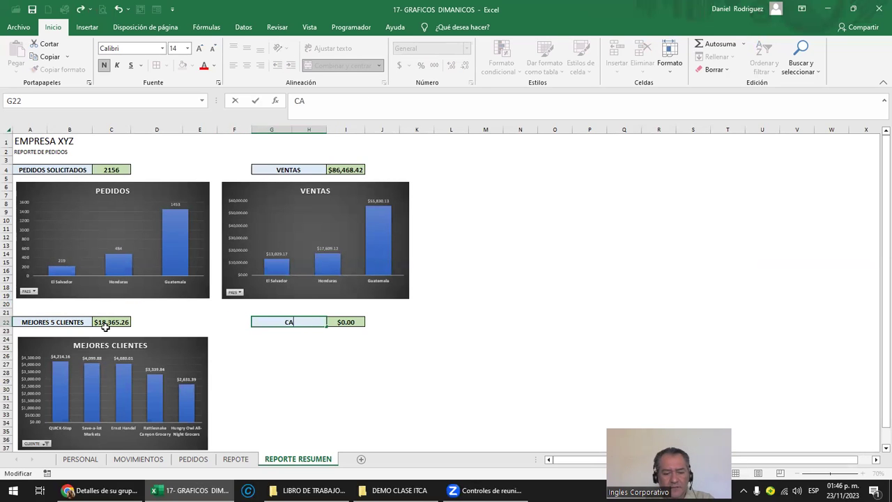
type("GO")
key("BackSpace")
type("AS MA")
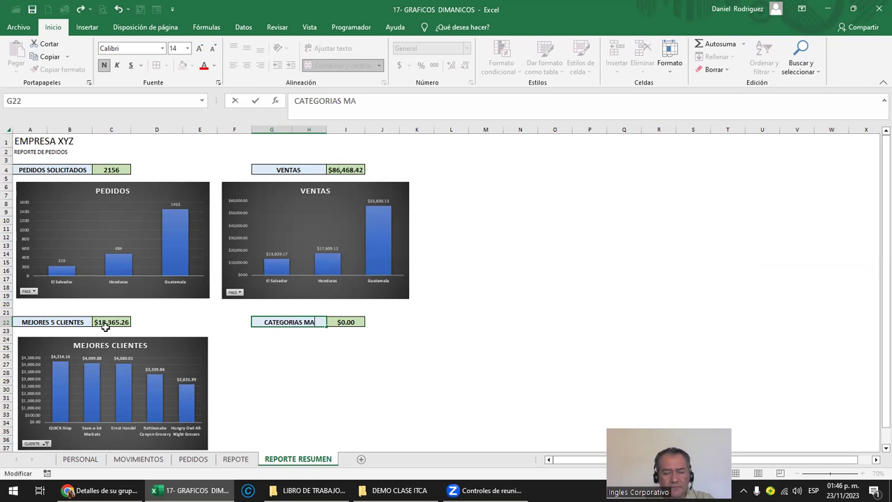
type("S")
key("BackSpace")
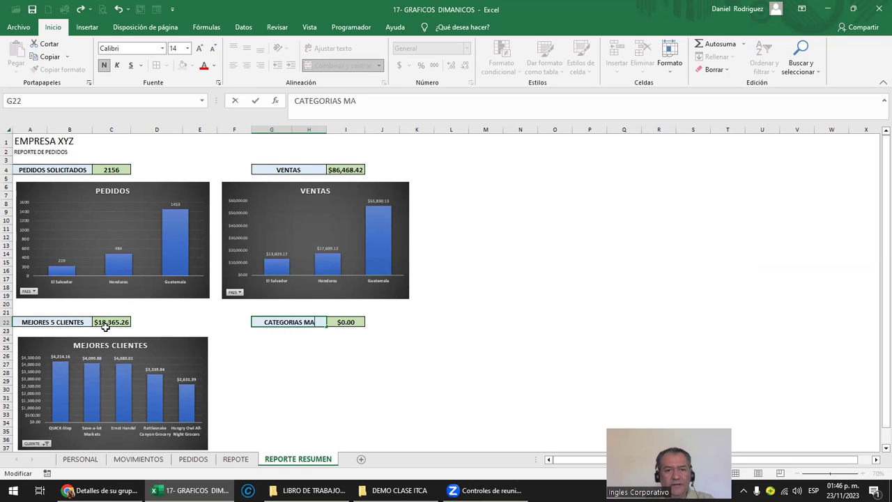
key("BackSpace")
key("BackSpace")
key("BackSpace")
key("BackSpace")
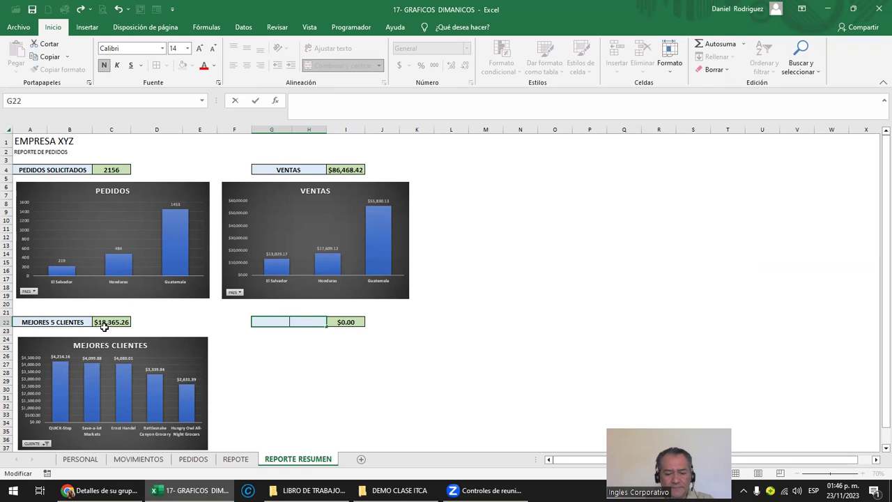
type("MEJORES CATEGORIAS")
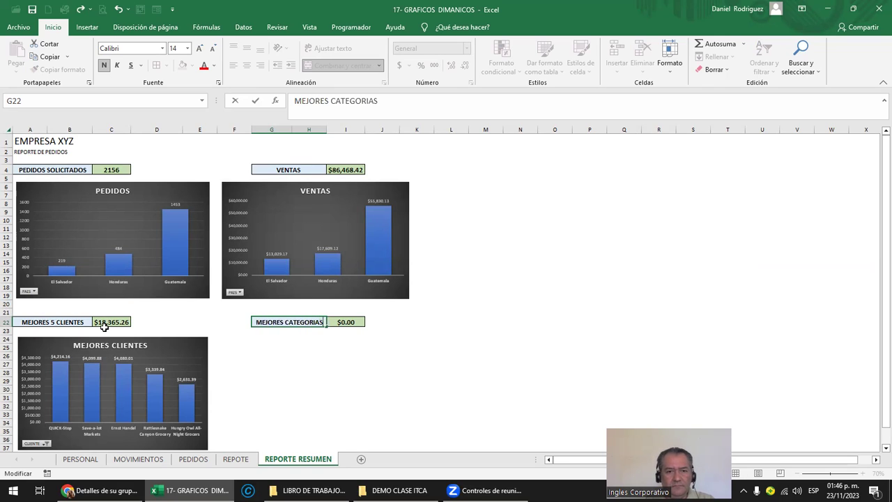
key("Return")
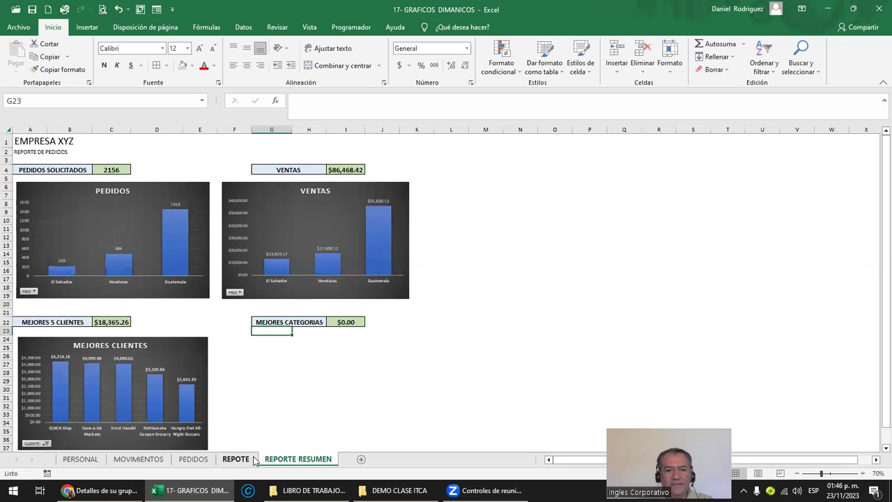
- Paste the CATEGORIAS MAS VENDIDAS pie chart and move it under the MEJORES CATEGORIAS box
left_click(235, 458)
scroll(480, 345, "up", 3)
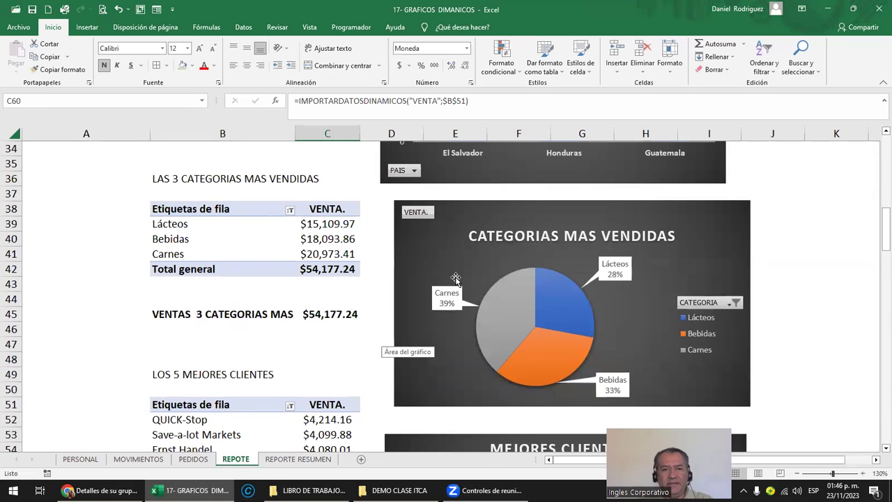
left_click(434, 261)
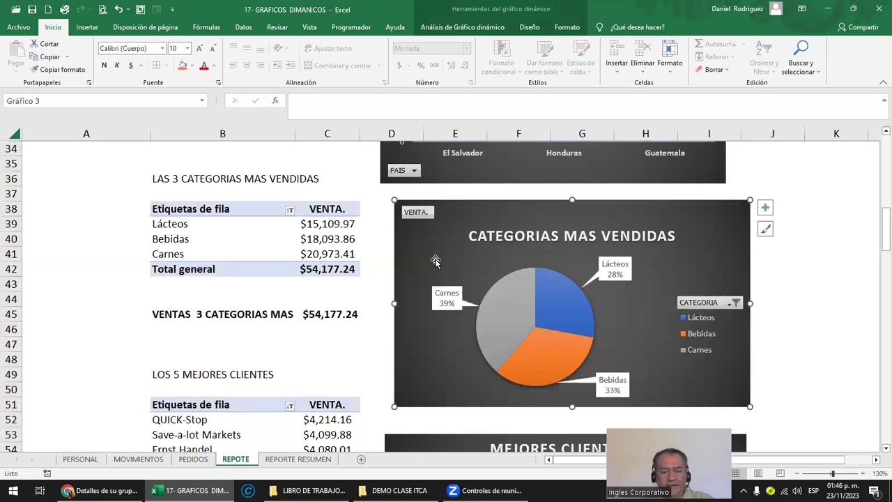
left_click(301, 459)
left_click(290, 374)
key("ctrl+v")
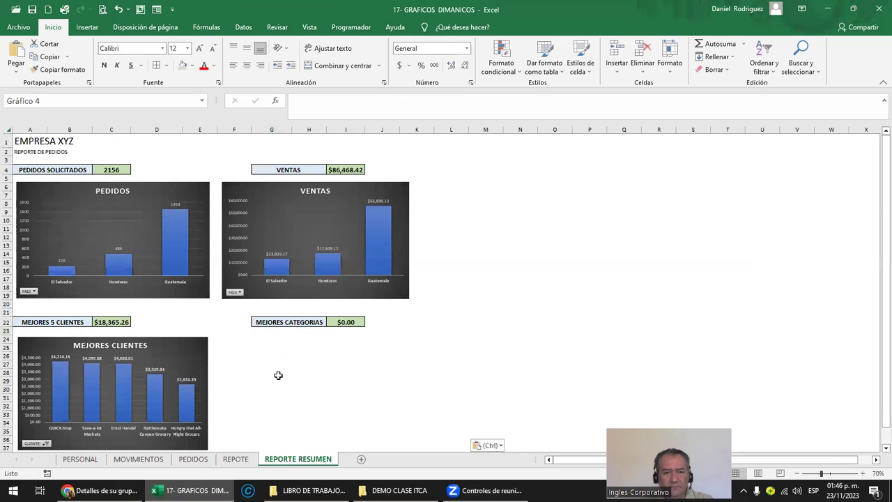
left_click_drag(304, 383, 279, 349)
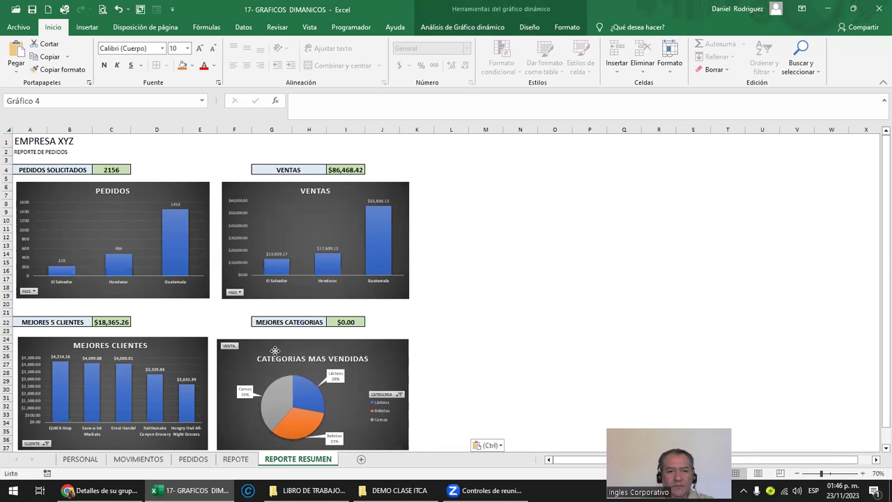
- Narrow the pasted pie chart slightly, then show the REPOTE sheet
left_click(444, 211)
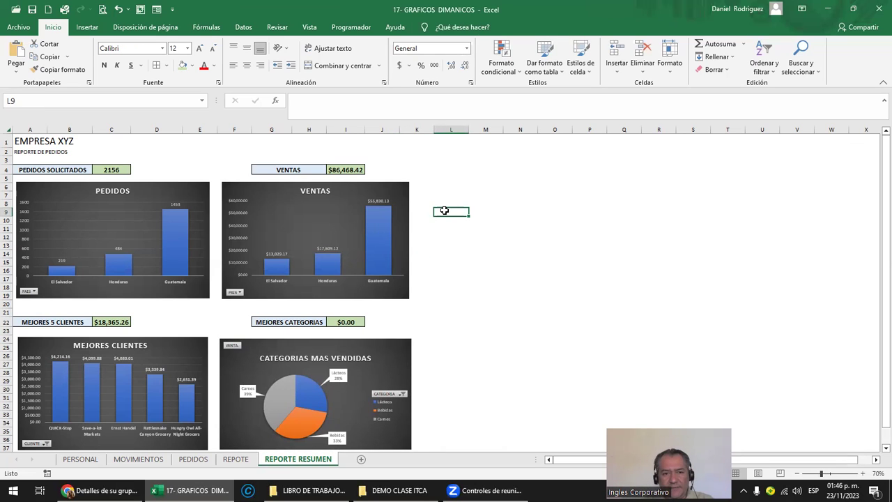
scroll(409, 320, "down", 2)
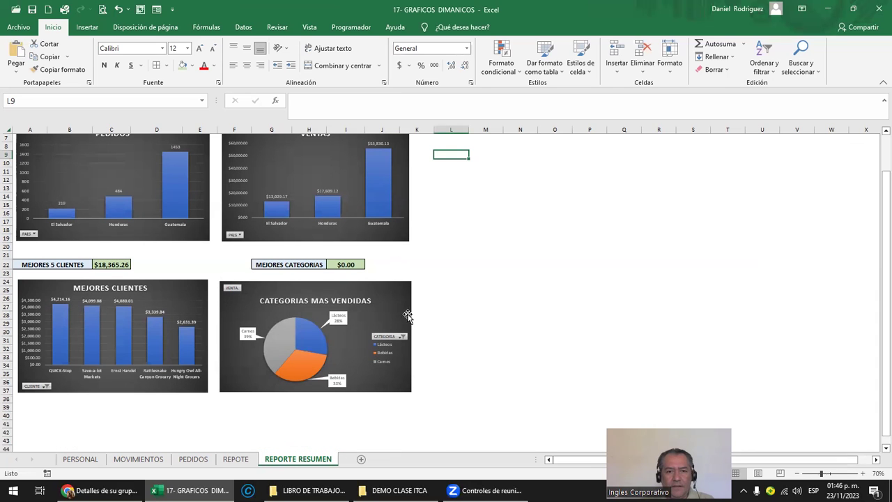
left_click(409, 322)
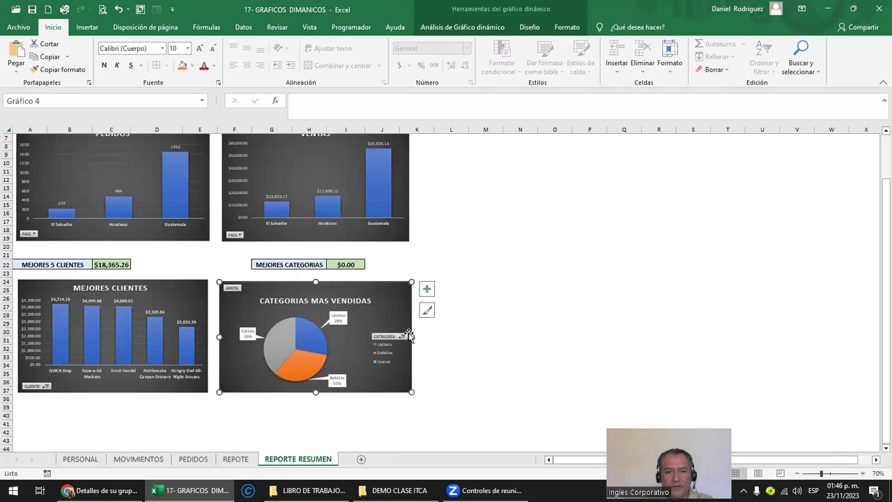
left_click_drag(412, 336, 405, 334)
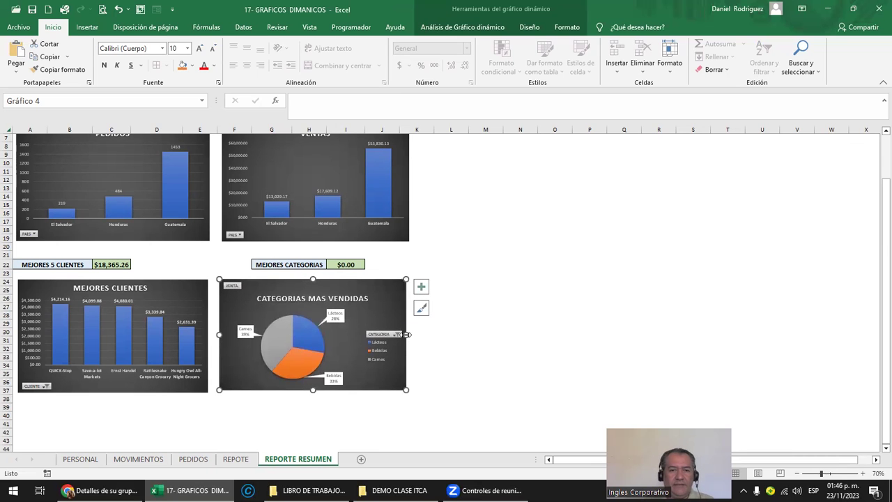
left_click(235, 458)
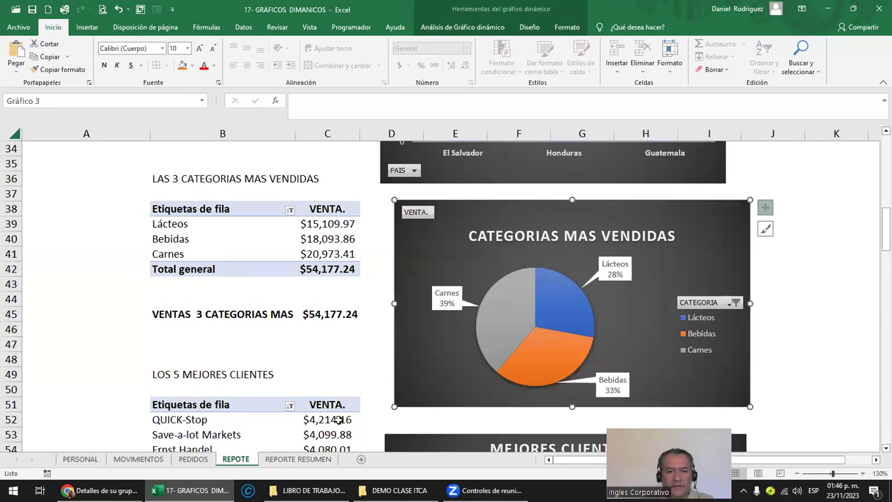
- Link I22 to REPOTE's C45 three-category sales total, showing $54,177.24
left_click(333, 321)
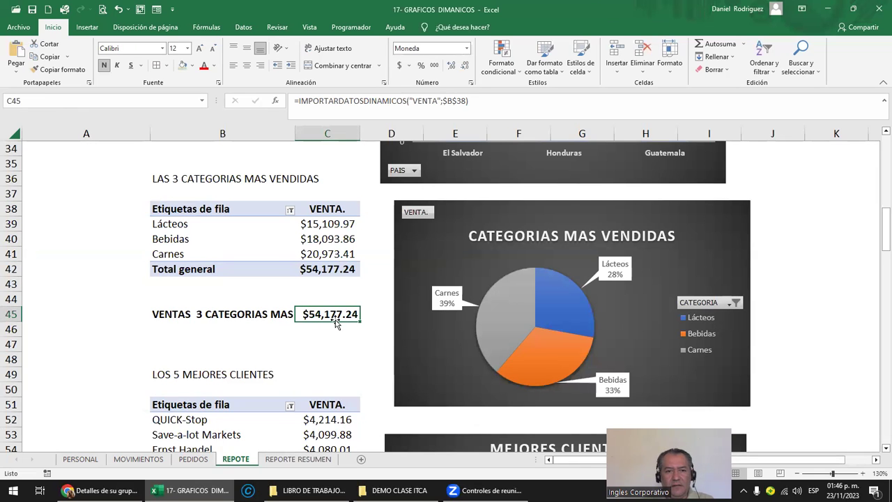
left_click(298, 459)
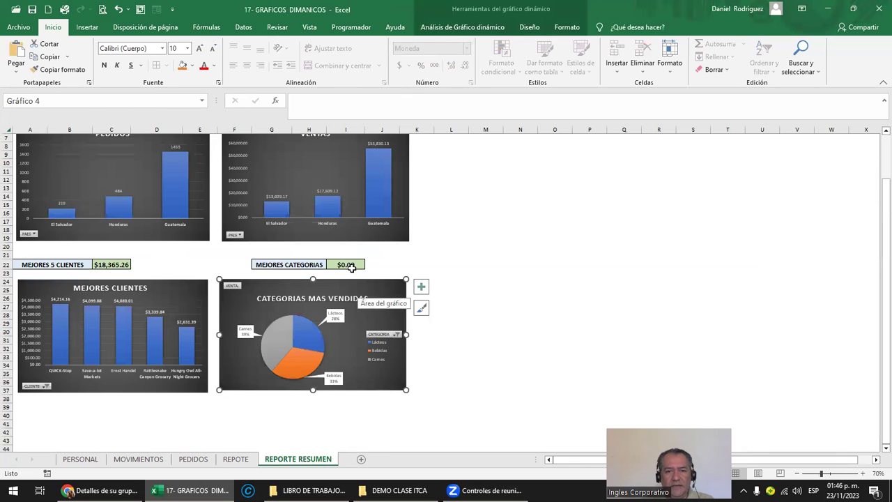
left_click(352, 268)
type("=")
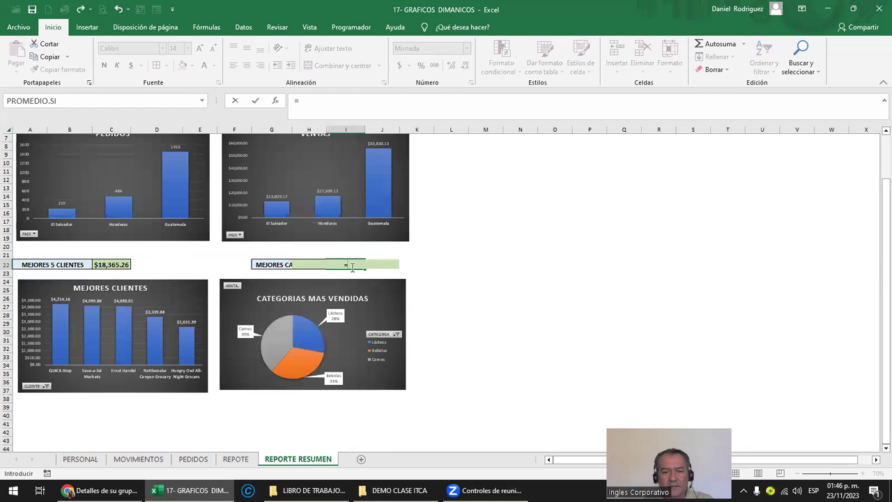
left_click(236, 459)
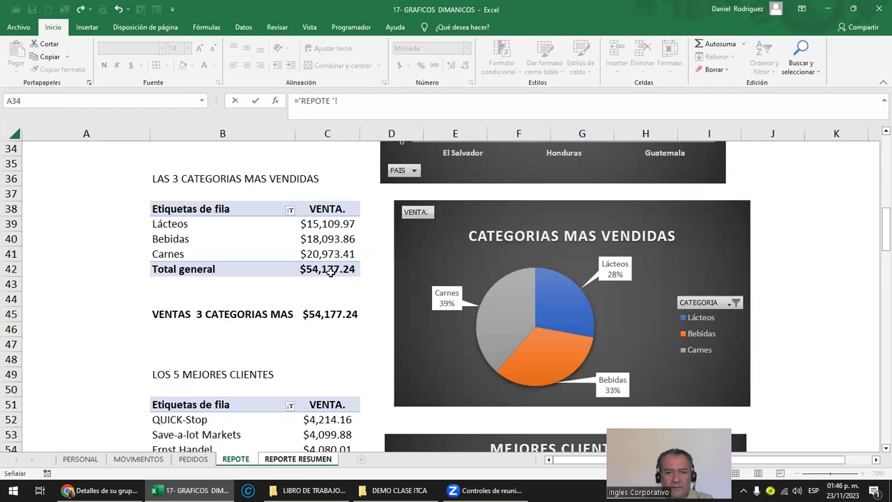
left_click(331, 313)
key("Return")
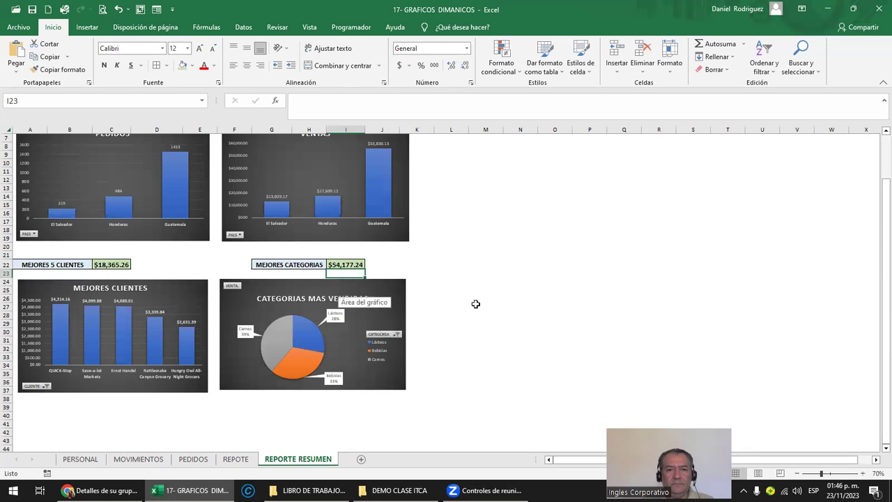
scroll(475, 304, "up", 1, "ctrl")
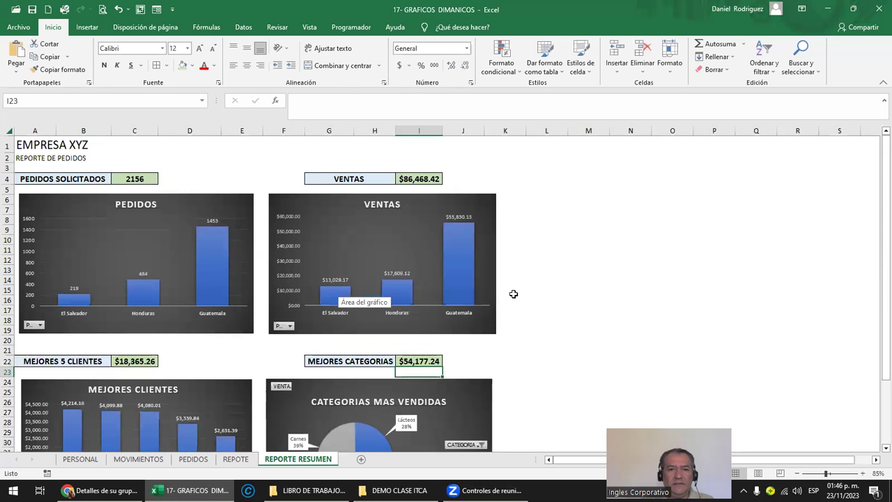
scroll(514, 290, "down", 1, "ctrl")
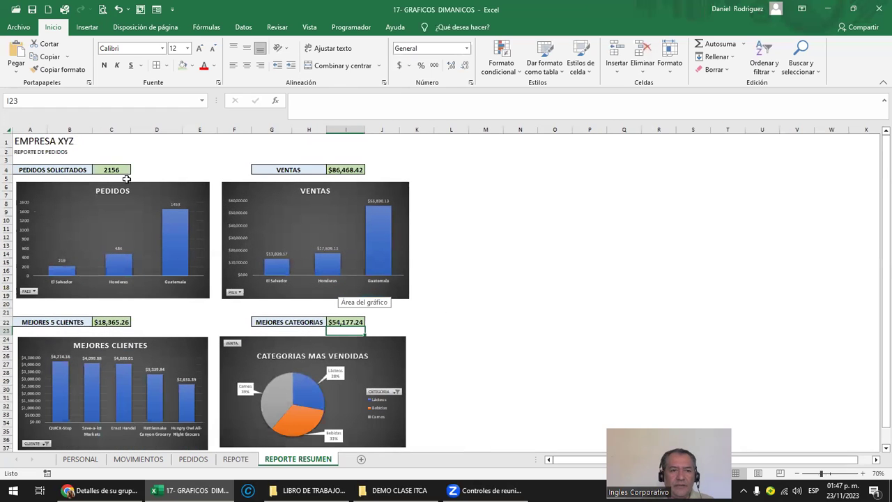
left_click(7, 304)
- Delete the blank row 20 on REPORTE RESUMEN
right_click(7, 304)
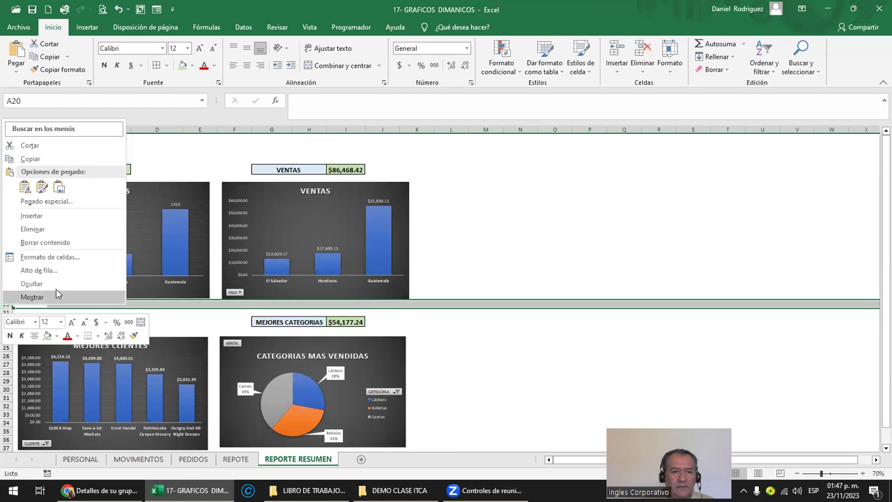
left_click(72, 230)
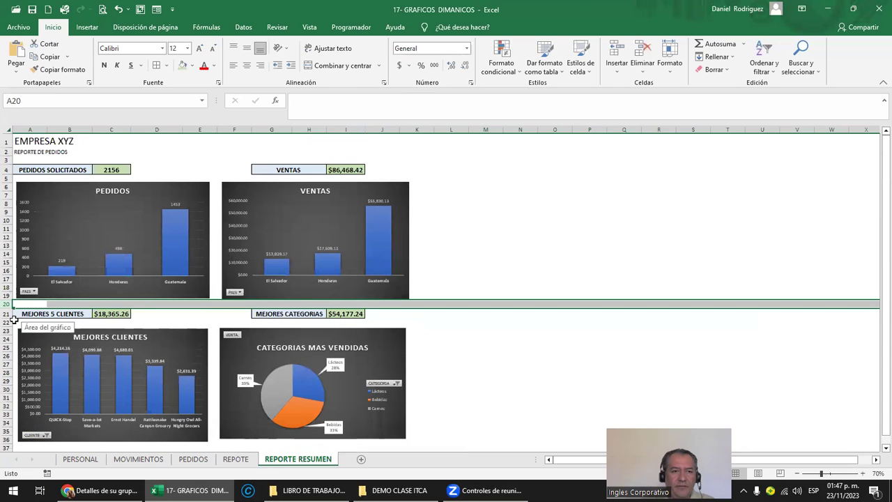
left_click(498, 260)
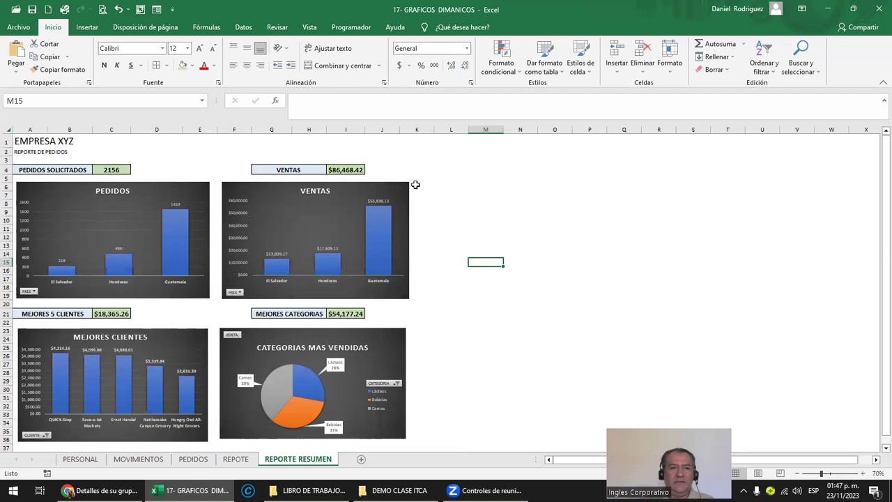
- Move the REPORTE DE PEDIDOS subtitle to D1 and delete the emptied row 2
left_click(27, 152)
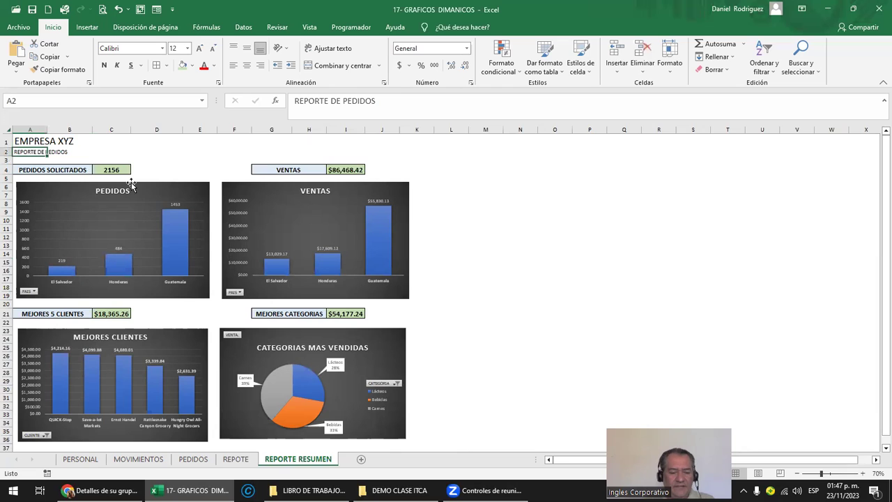
key("Up")
key("ctrl+c")
key("Right")
key("Right")
key("Right")
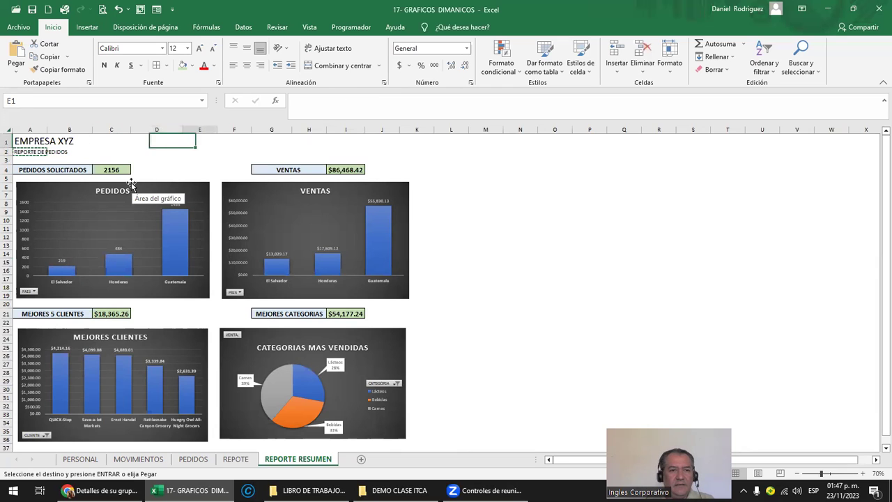
key("ctrl+v")
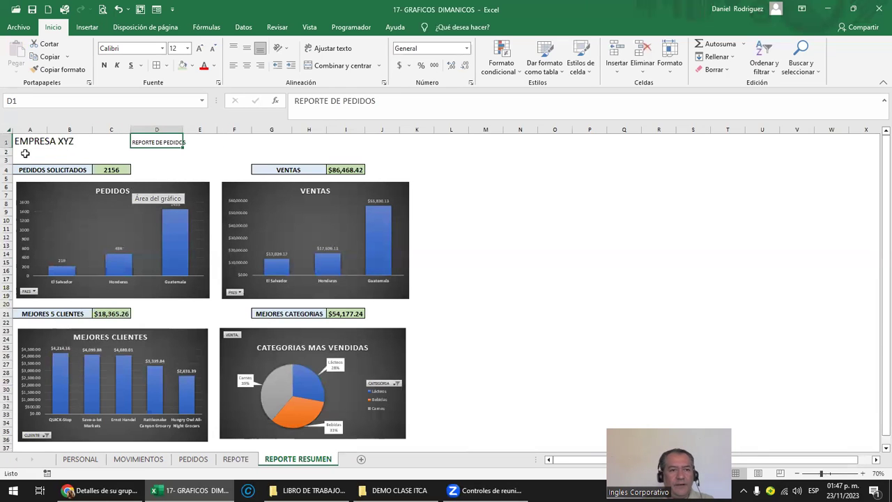
left_click(7, 151)
right_click(7, 151)
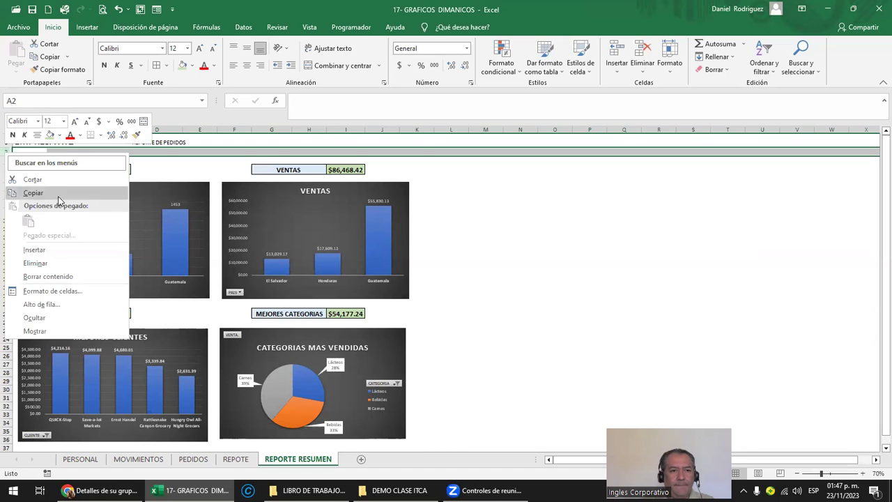
left_click(35, 263)
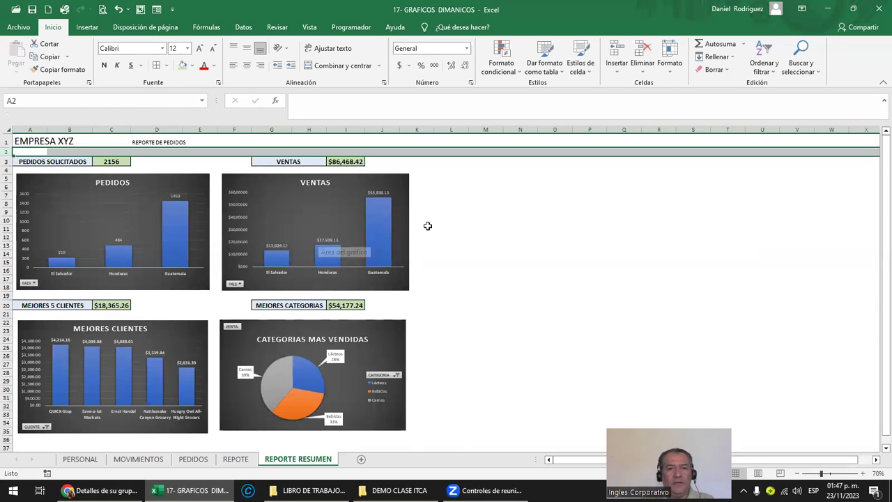
left_click(504, 220)
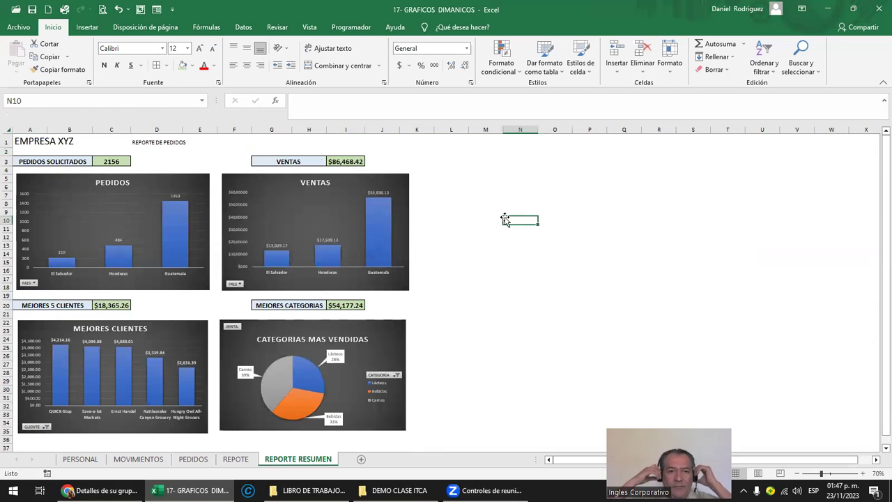
- Review the PEDIDOS SOLICITADOS box and chart, then save the workbook
scroll(452, 216, "up", 1, "ctrl")
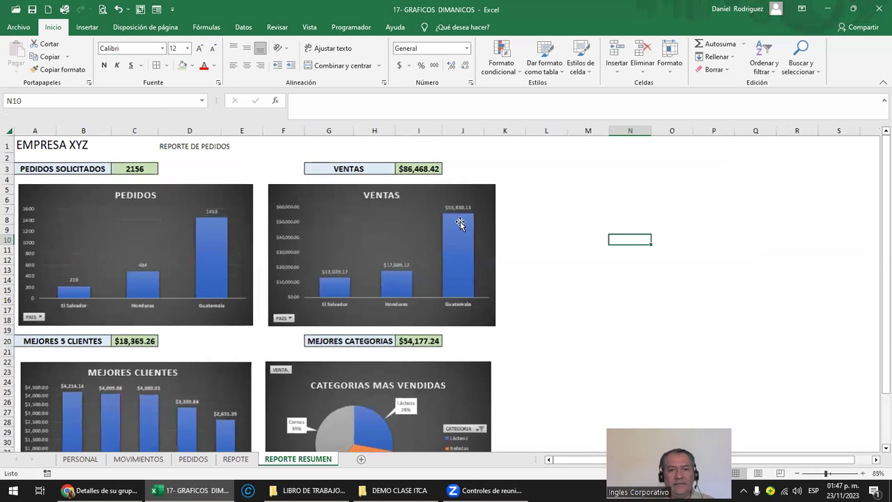
scroll(452, 216, "up", 2, "ctrl")
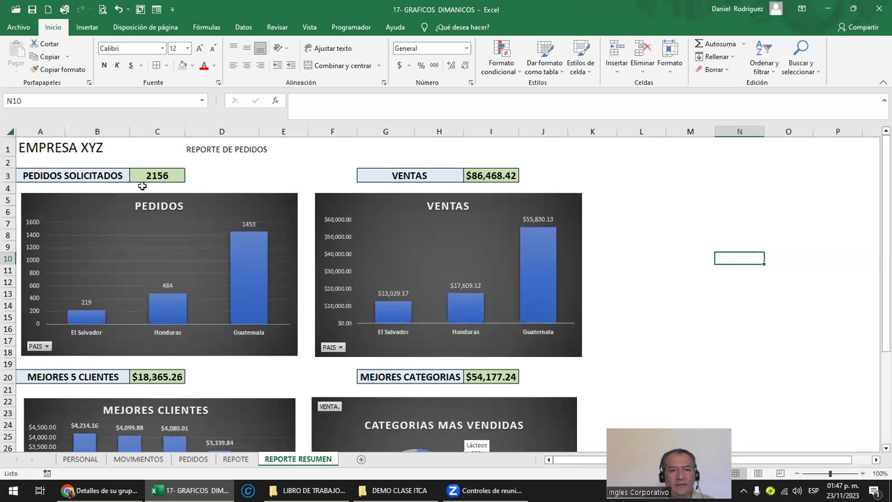
left_click(124, 175)
left_click(161, 177)
left_click_drag(84, 175, 145, 171)
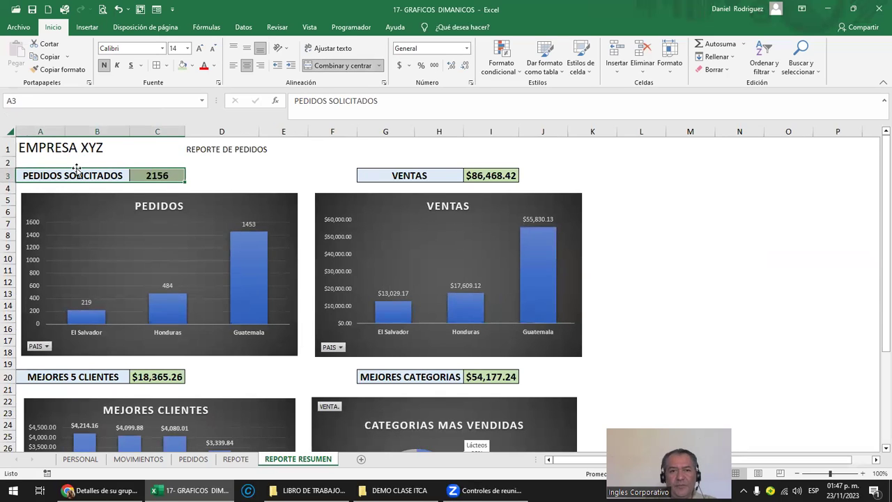
left_click(67, 212)
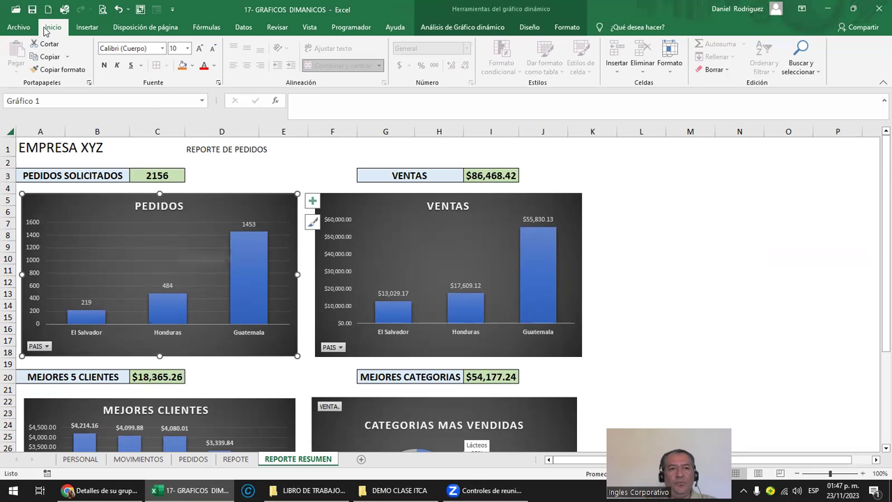
left_click(32, 9)
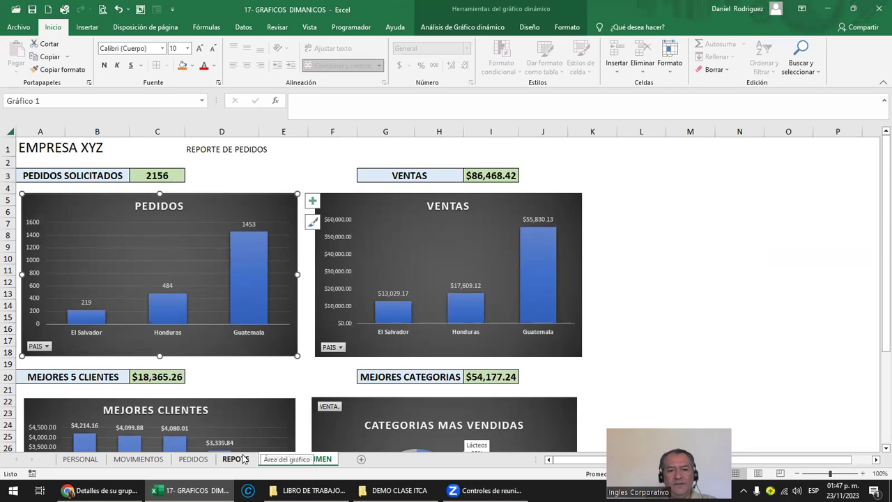
left_click(235, 459)
- Rename the REPOTE sheet tab to REPOTE DETALLE
left_click(806, 188)
scroll(806, 189, "up", 3)
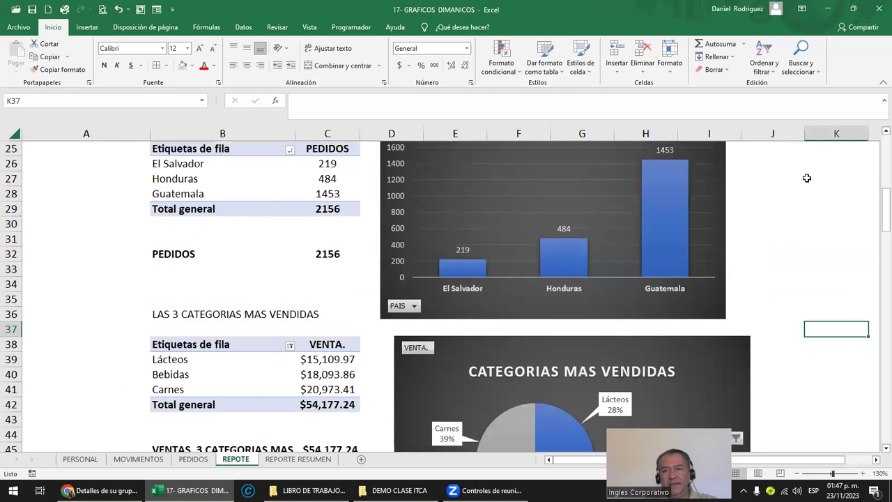
scroll(807, 177, "up", 2)
scroll(795, 171, "up", 3)
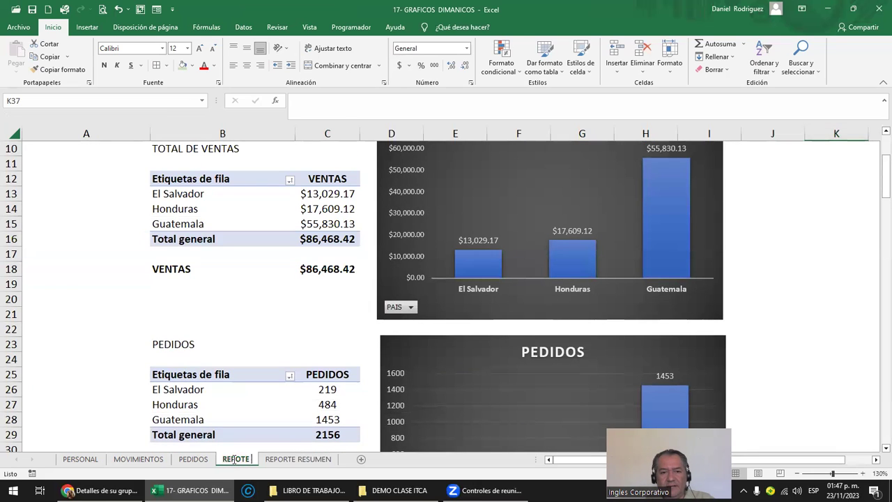
left_click_drag(236, 463, 268, 471)
key("Right")
key("Left")
key("Left")
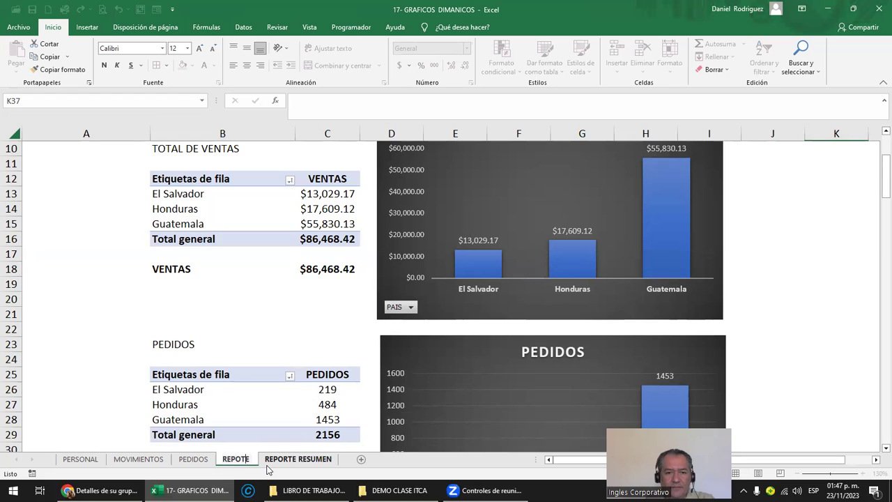
type(" DETALLE")
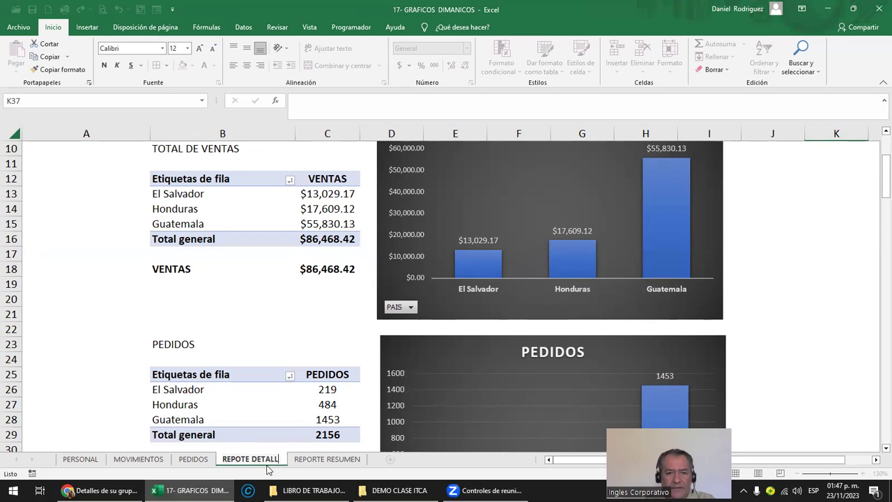
key("Return")
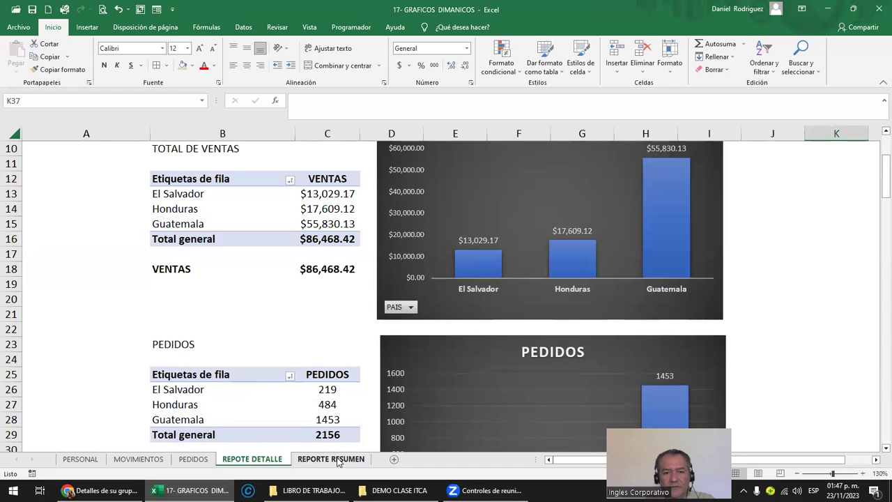
left_click(754, 193)
- Select the VENTAS pivot chart on REPOTE DETALLE
scroll(749, 198, "up", 3)
left_click(800, 277)
key("Right")
key("Right")
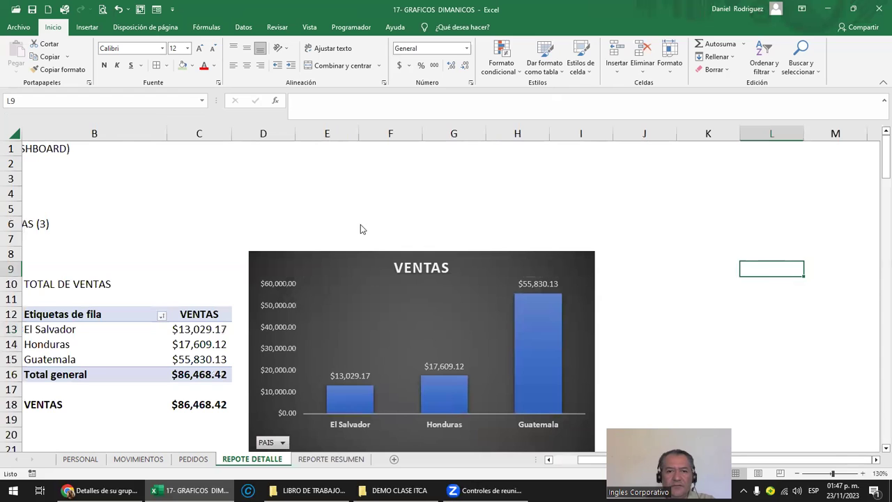
left_click(388, 270)
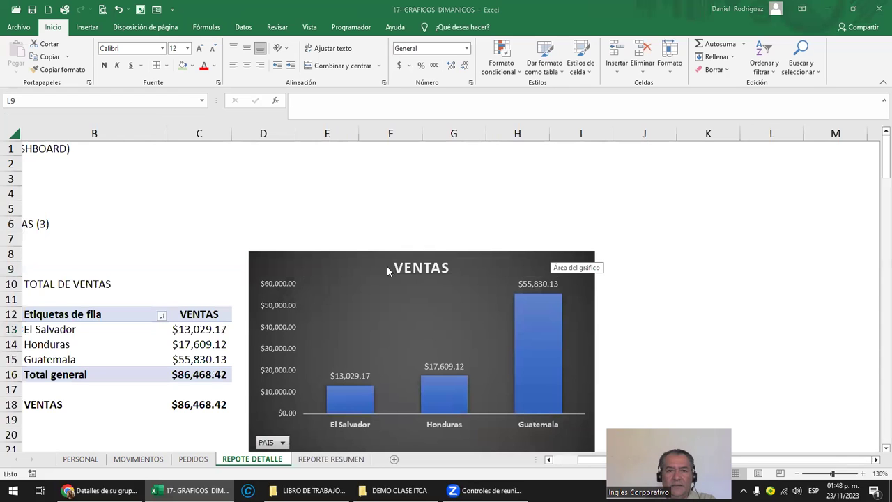
left_click(343, 261)
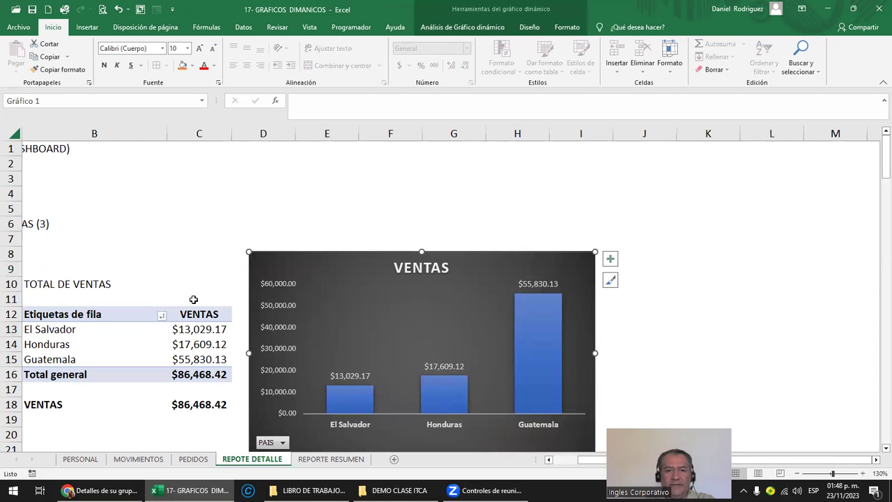
- Insert a slicer on the PAIS field for the pivot chart
left_click(471, 29)
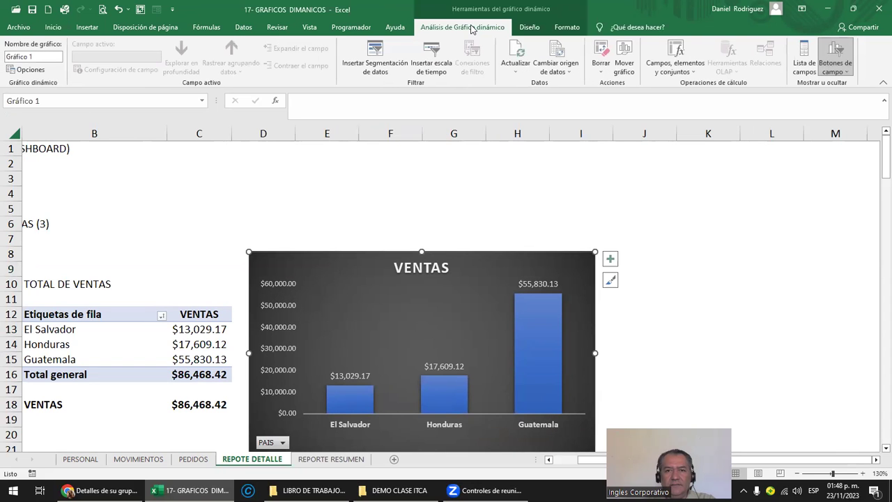
left_click(384, 72)
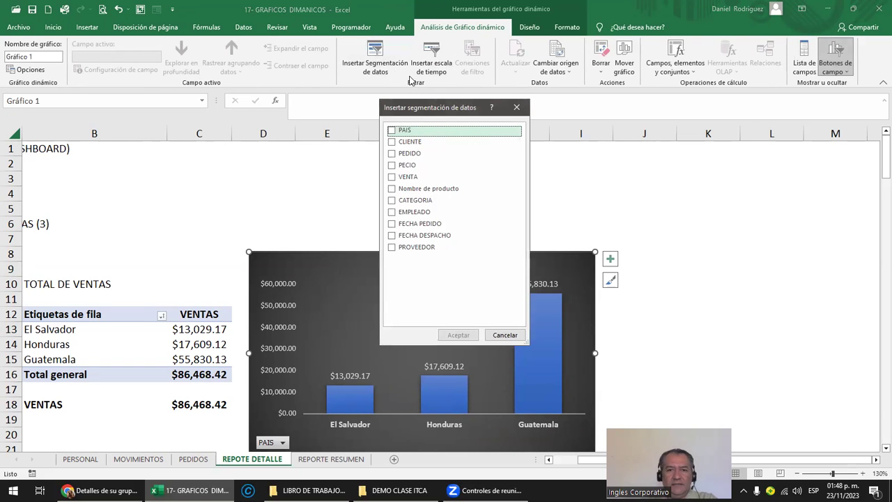
left_click(397, 133)
left_click(393, 132)
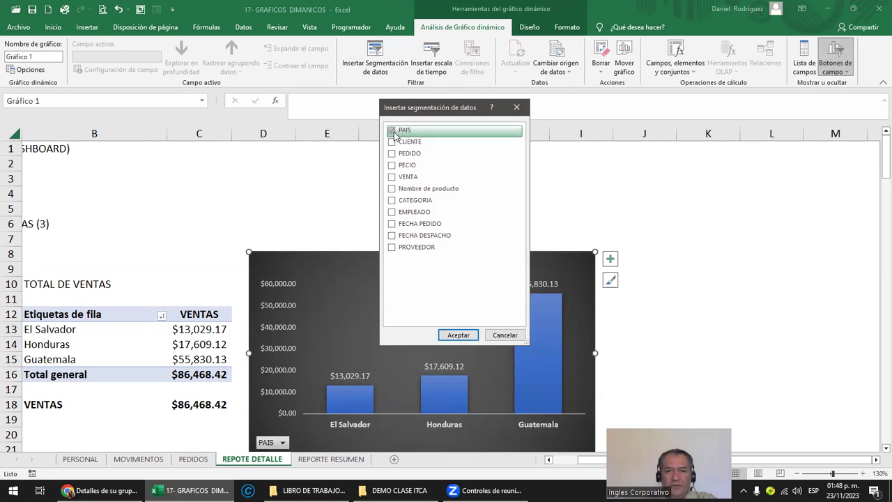
left_click(458, 335)
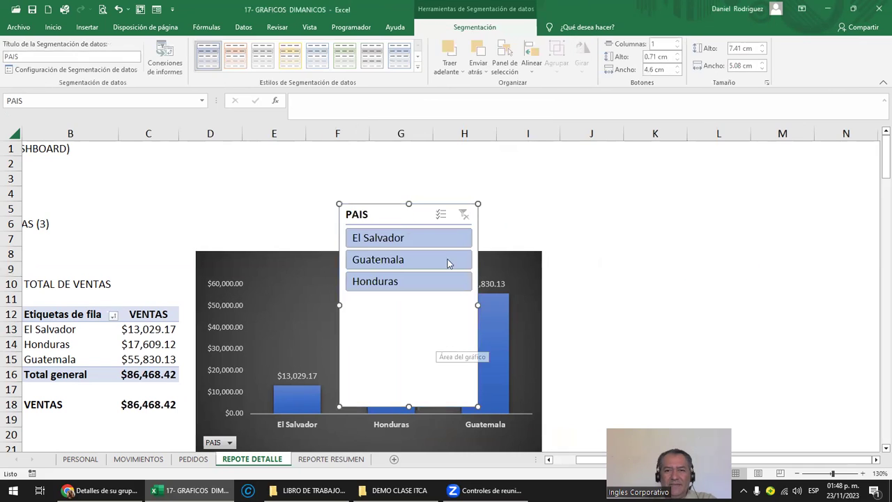
- Shorten the PAIS slicer to fit three countries and place it beside the VENTAS chart
mouse_move(463, 213)
left_mouse_down()
mouse_move(659, 190)
mouse_move(699, 160)
left_mouse_up()
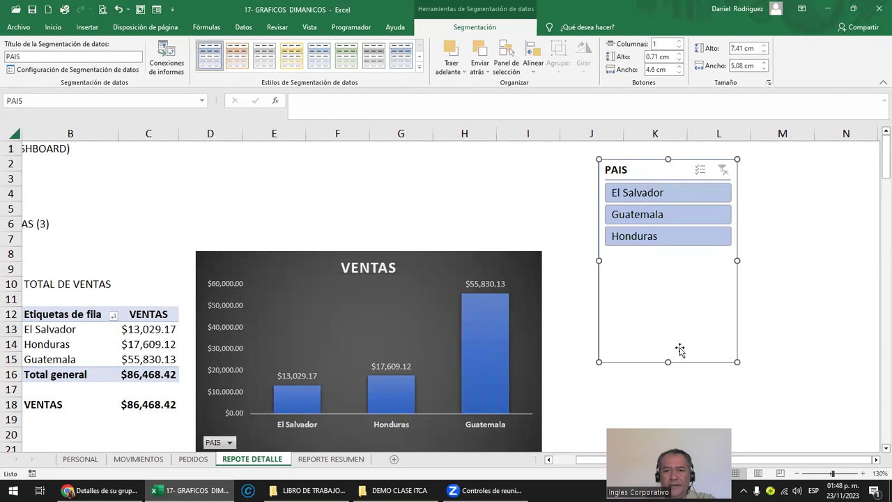
left_click_drag(667, 362, 667, 261)
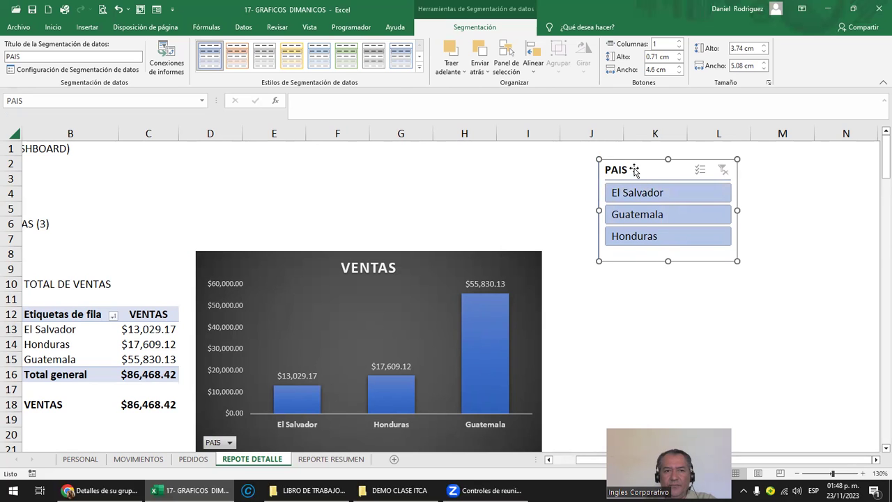
left_click(166, 61)
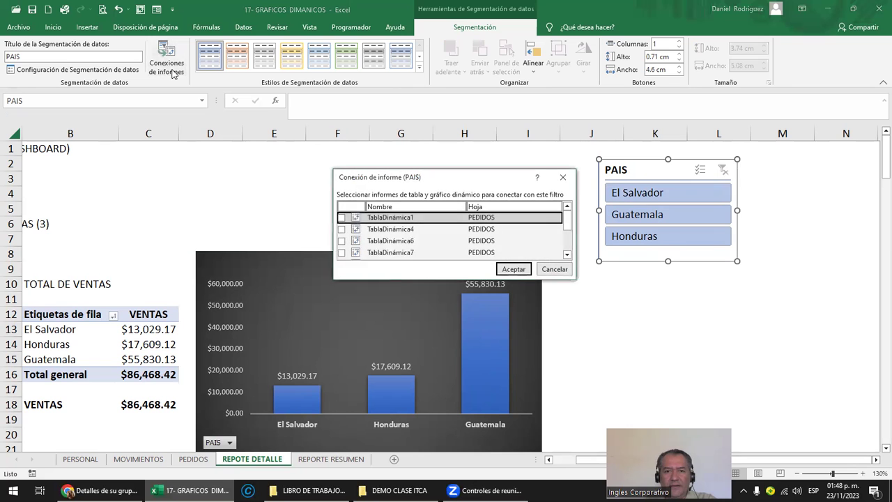
key("Escape")
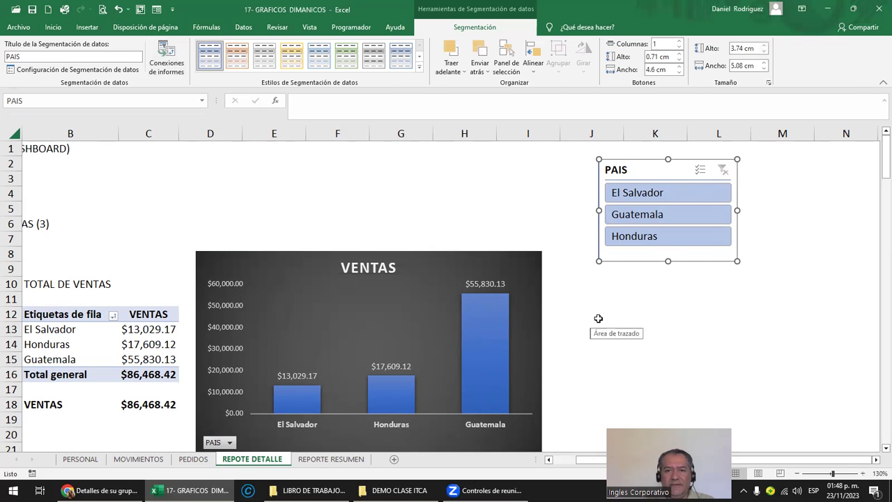
left_click(596, 315)
scroll(595, 310, "down", 2, "ctrl")
scroll(565, 295, "down", 1, "ctrl")
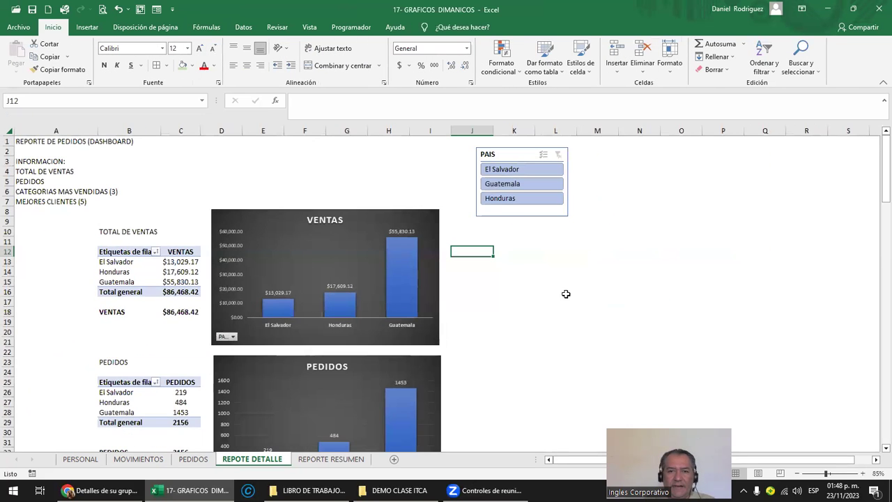
left_click_drag(504, 162, 514, 245)
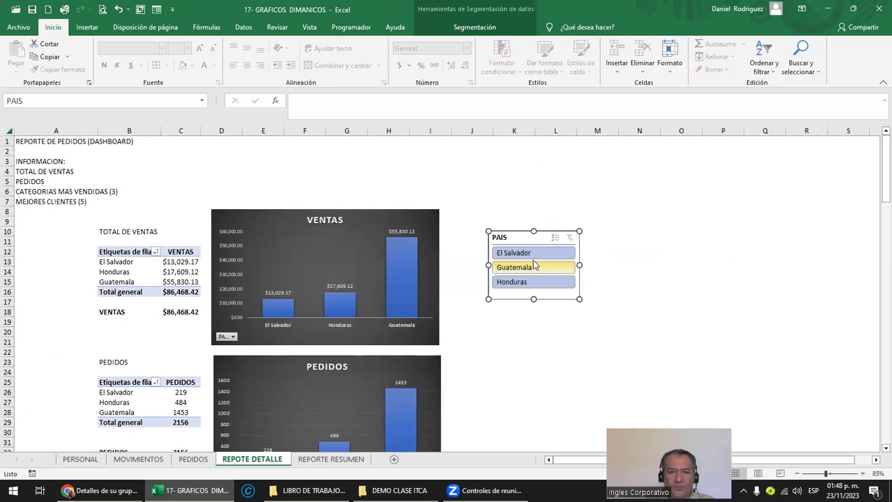
- Test the slicer by filtering El Salvador, Guatemala, then Honduras, and clear the filter
left_click(530, 253)
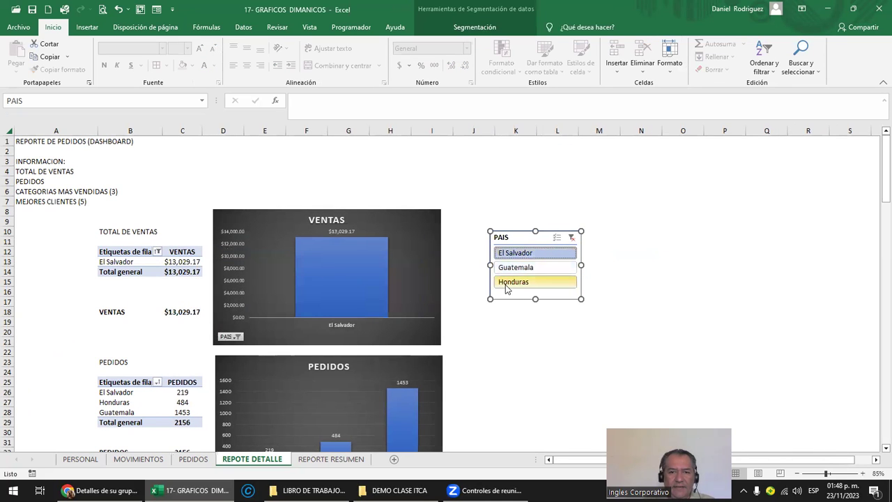
left_click(527, 272)
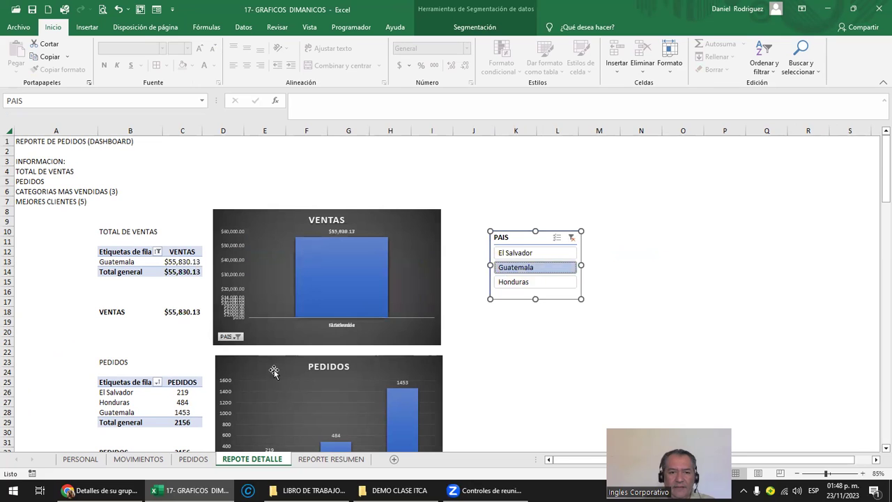
left_click(540, 282)
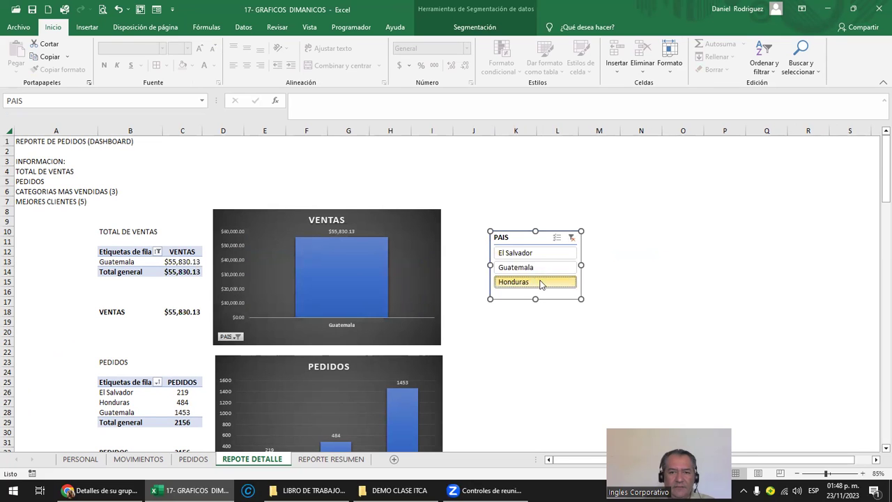
left_click(571, 237)
left_click(551, 192)
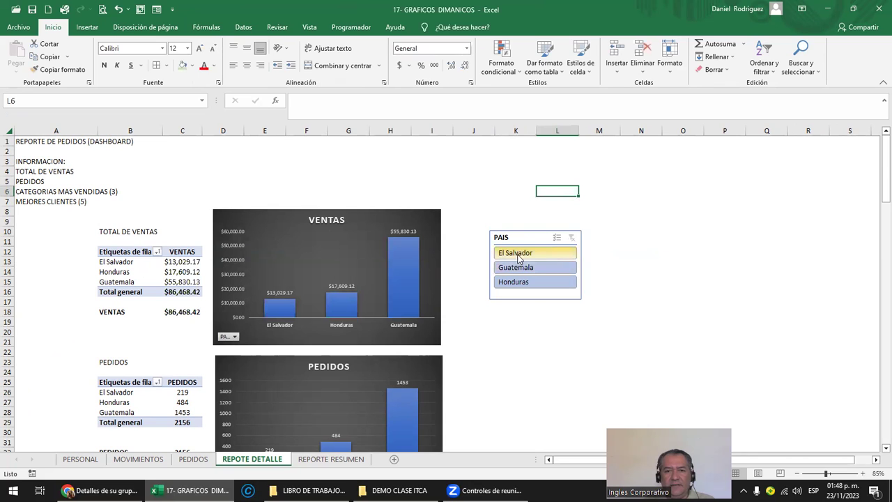
- Connect TablaDinámica4 and TablaDinámica6 to the PAIS slicer via Report Connections
left_click(523, 240)
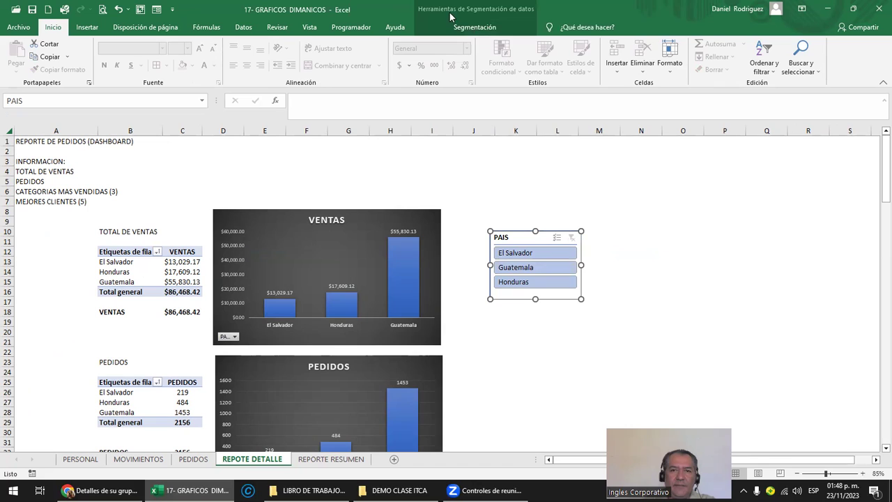
left_click(474, 29)
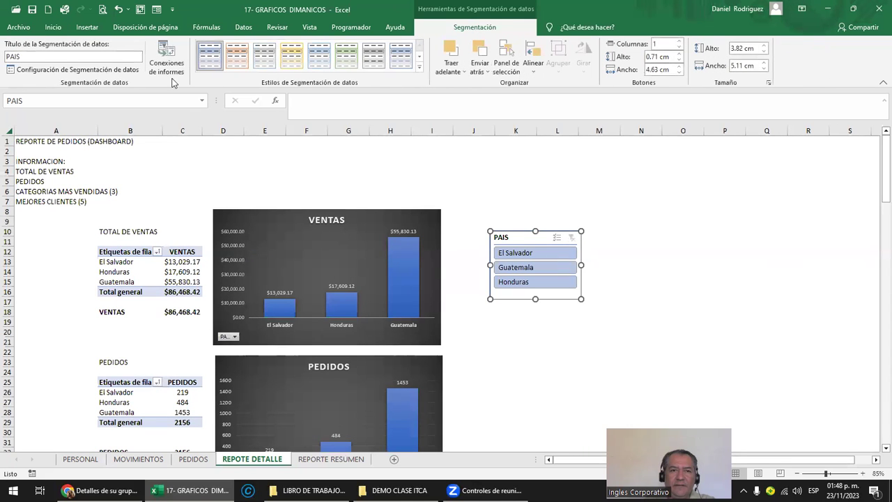
left_click(168, 70)
left_click(342, 229)
left_click(342, 240)
scroll(348, 253, "down", 2)
scroll(352, 253, "down", 2)
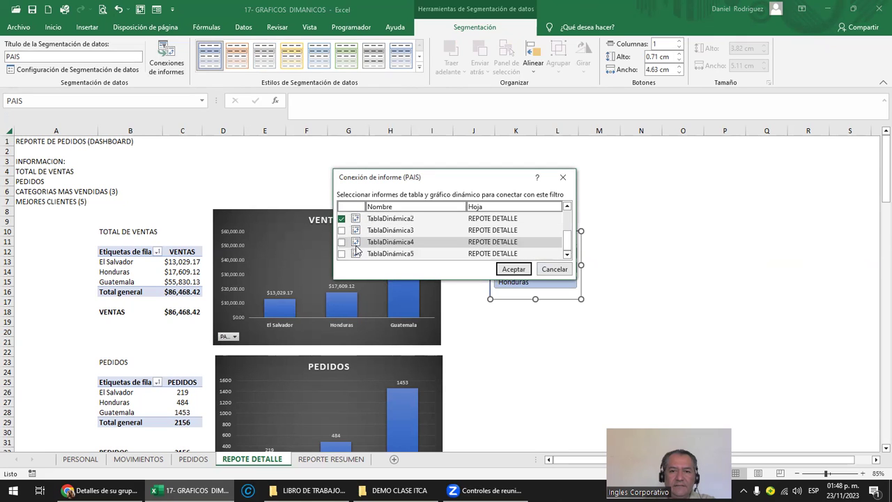
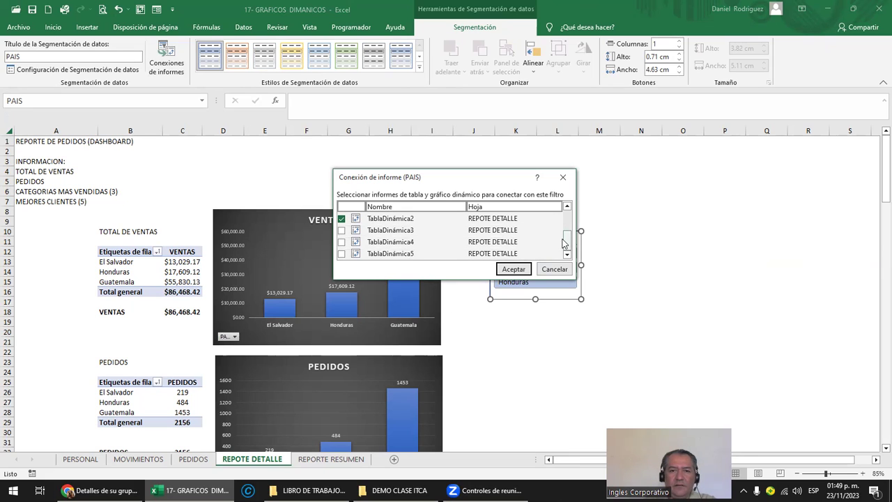
- Connect the PAIS slicer to pivot tables TablaDinámica1, 3, 4 and 5
left_click(341, 230)
left_click(341, 242)
left_click(341, 254)
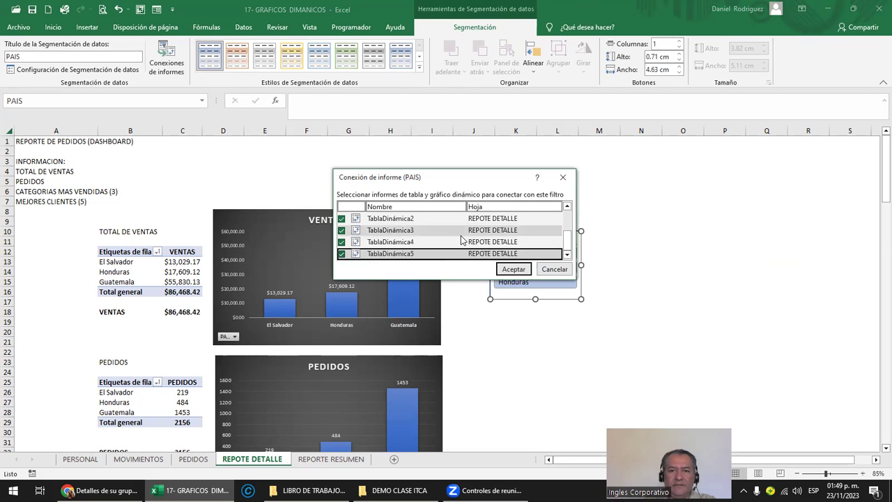
scroll(461, 240, "up", 3)
left_click(341, 218)
left_click(519, 271)
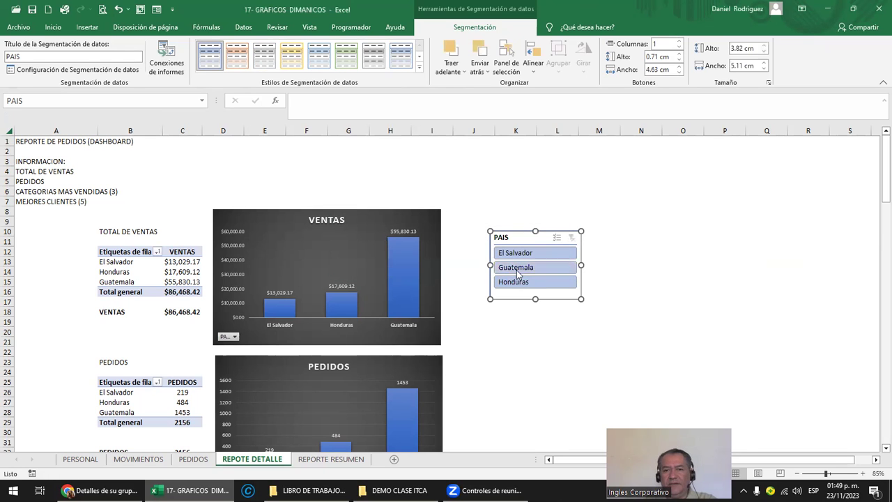
- Filter the report to El Salvador and check the PEDIDOS and VENTAS total formulas
left_click(559, 350)
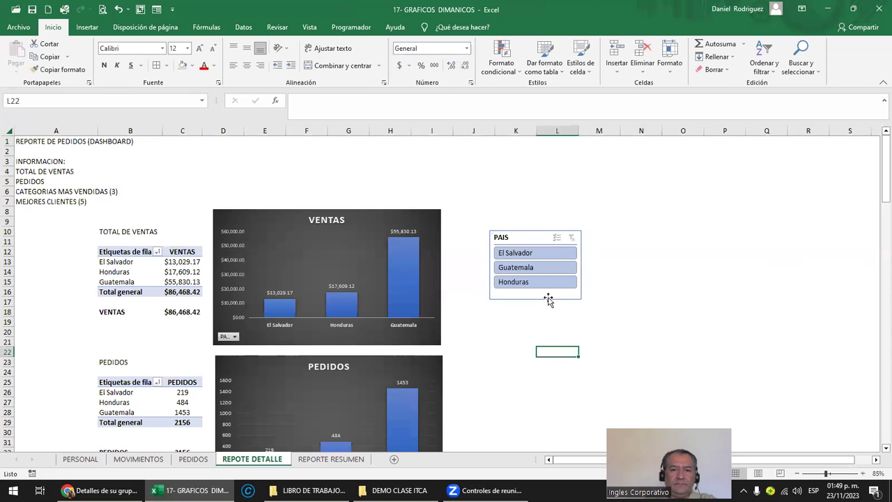
left_click(527, 254)
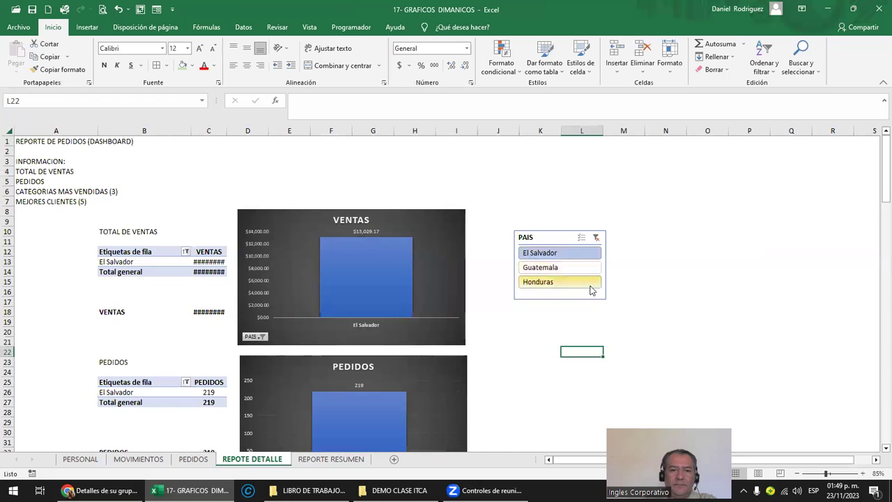
scroll(611, 299, "down", 2)
scroll(611, 299, "down", 1)
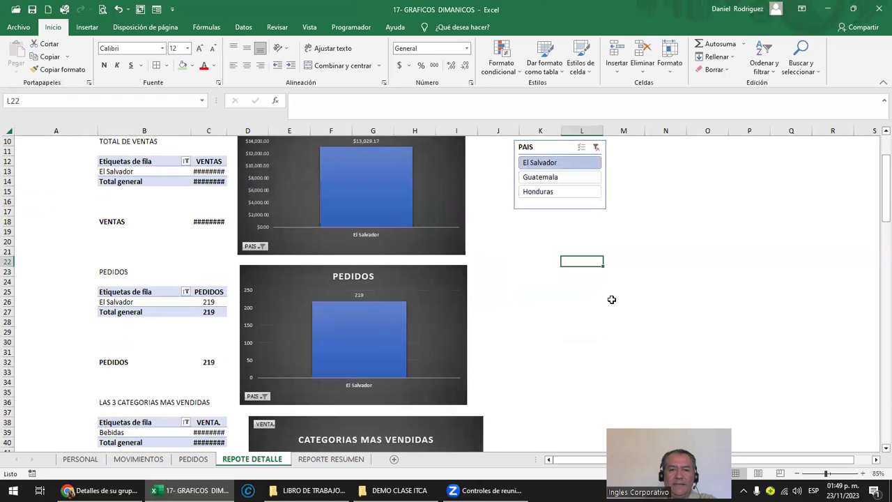
left_click(208, 363)
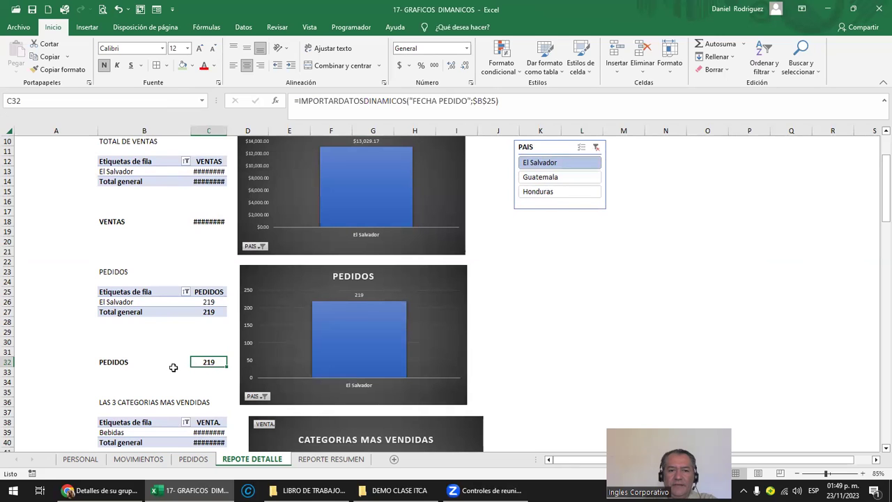
left_click(201, 220)
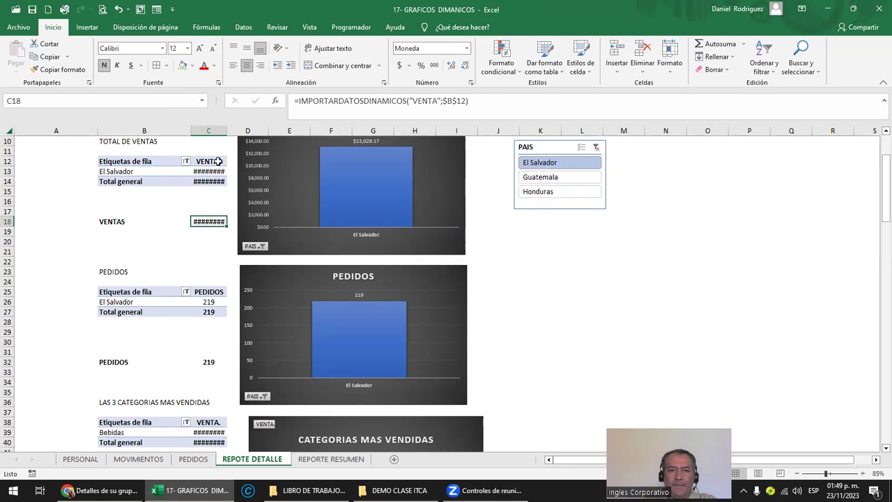
- Widen column C, filter to Guatemala, and view the REPORTE RESUMEN dashboard
left_click_drag(223, 130, 249, 126)
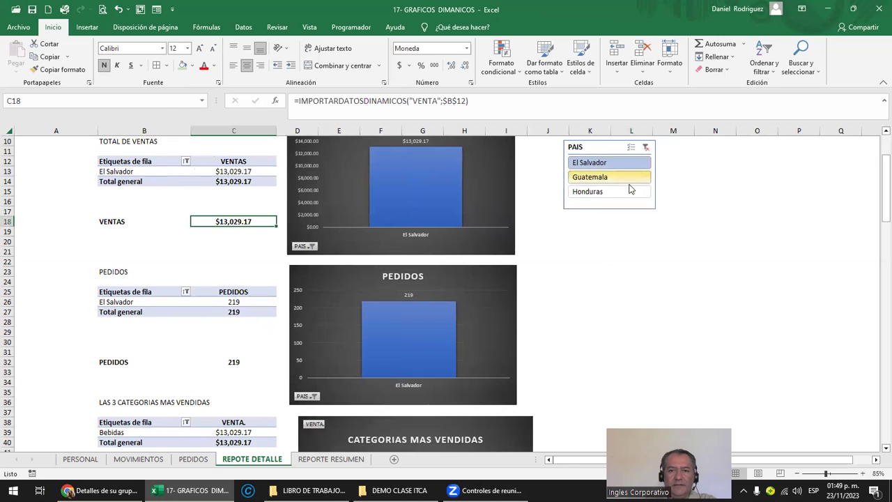
left_click(614, 177)
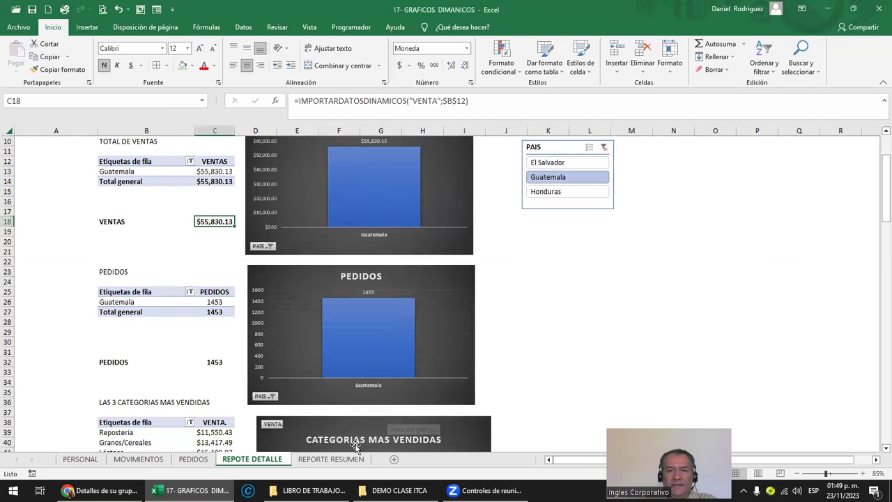
left_click(328, 459)
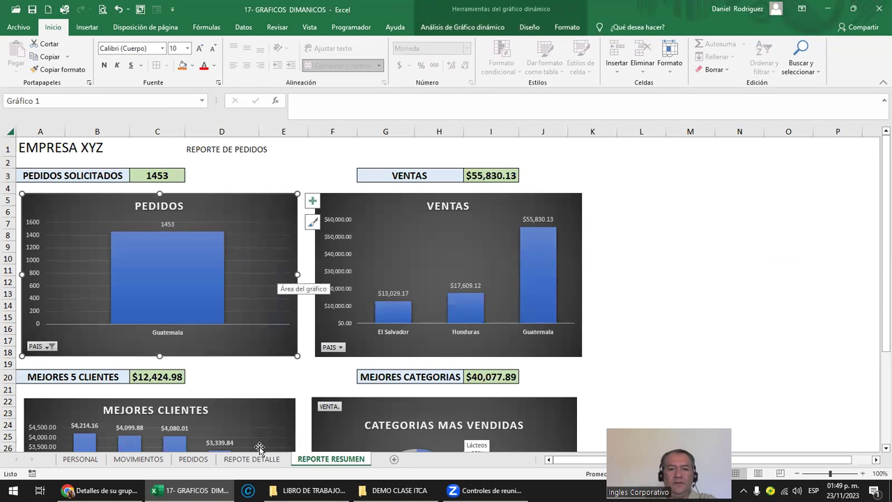
- Copy the PAIS slicer from REPOTE DETALLE and paste it onto REPORTE RESUMEN
key("ctrl+Page_Up")
left_click(591, 321)
scroll(586, 326, "up", 3)
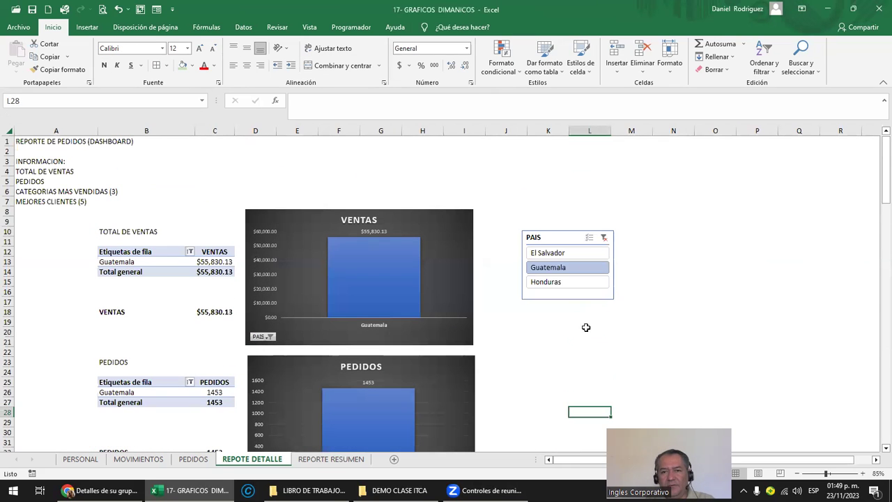
left_click(547, 237)
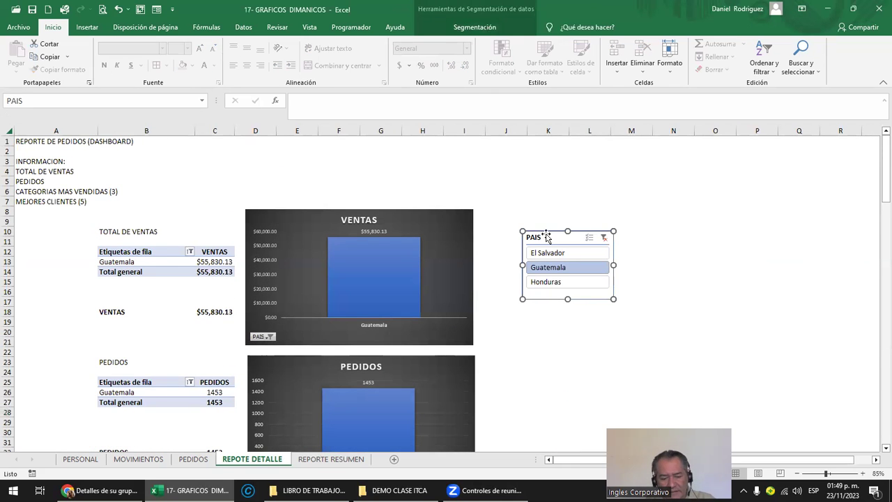
key("ctrl+c")
left_click(338, 460)
key("ctrl+v")
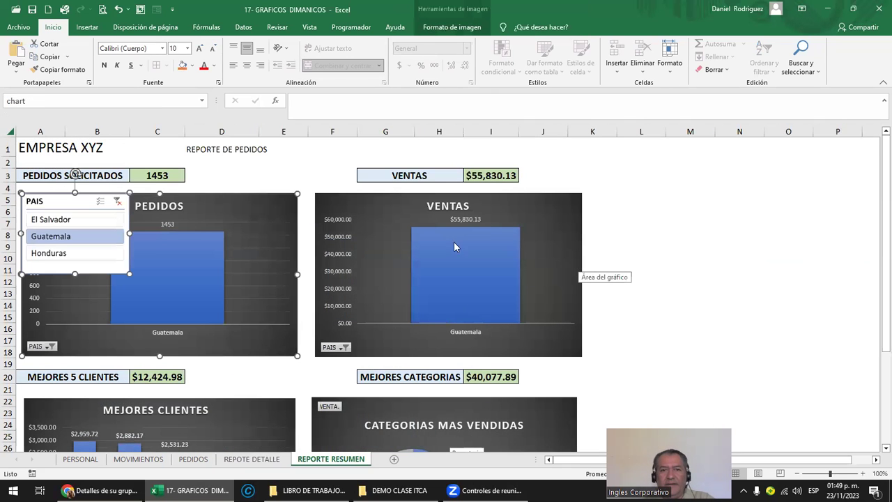
- Try placing the pasted slicer inside the PEDIDOS chart, then undo those moves
left_click_drag(73, 202, 242, 202)
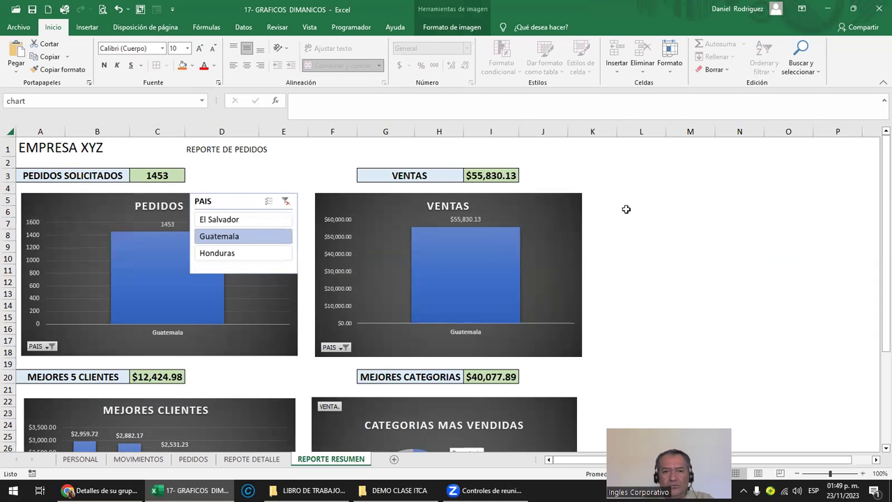
left_click(294, 202, "ctrl")
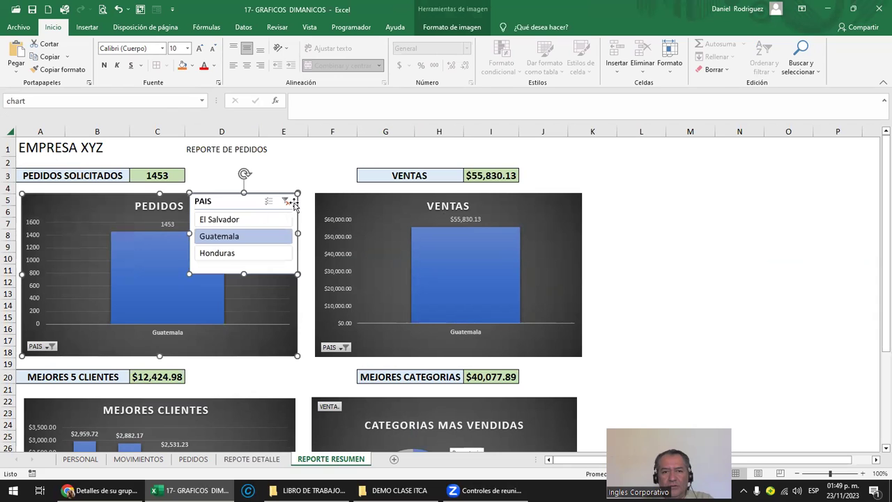
left_click(265, 169)
left_click_drag(285, 202, 288, 255)
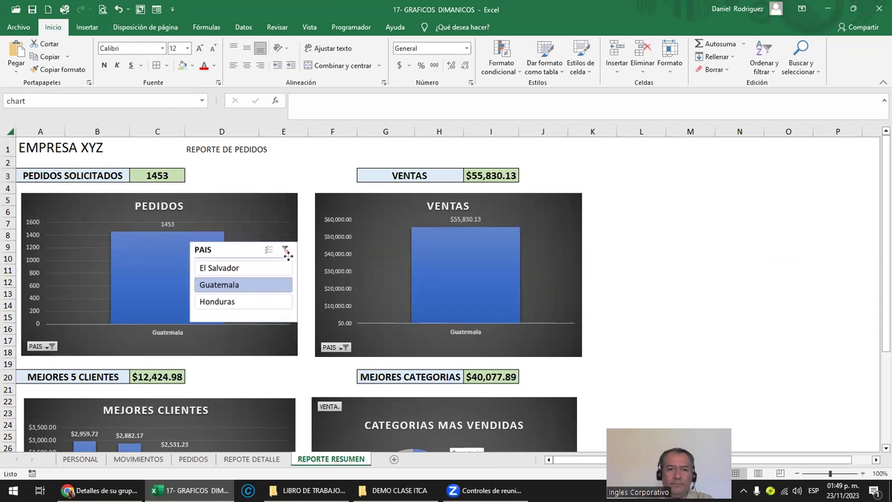
mouse_move(233, 254)
left_mouse_down()
mouse_move(223, 256)
mouse_move(232, 205)
left_mouse_up()
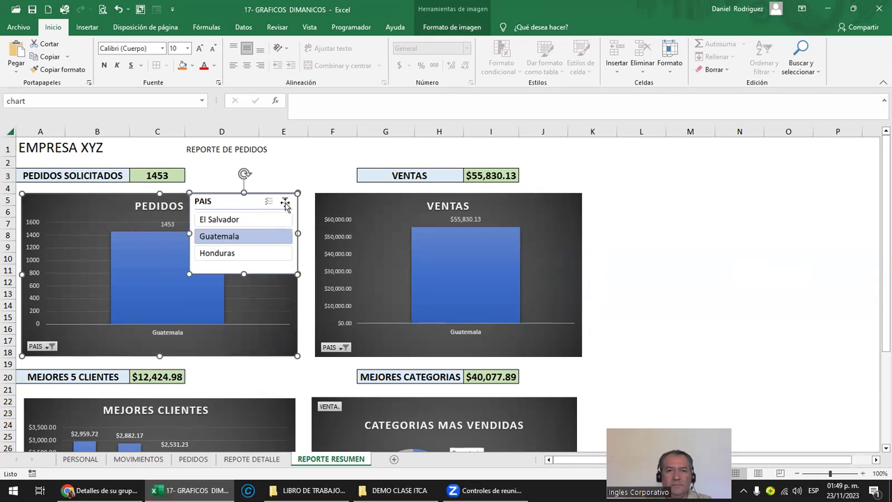
left_click(283, 175)
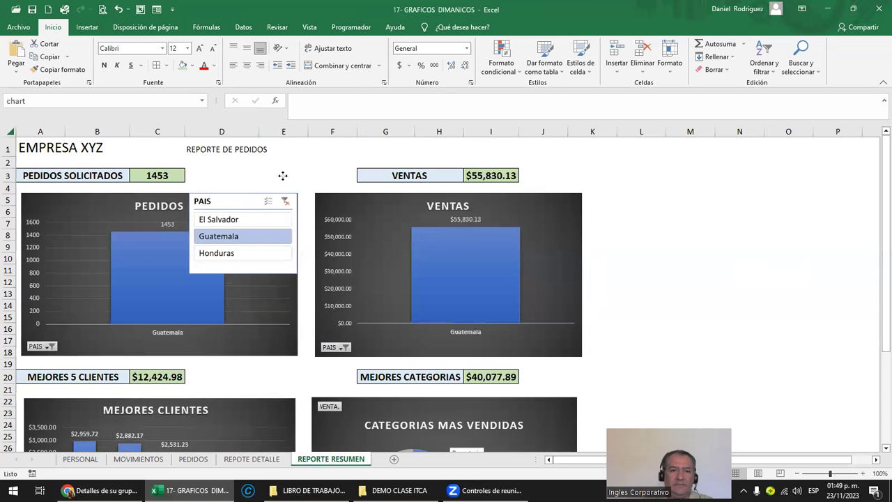
left_click_drag(269, 276, 269, 358)
left_click(269, 358)
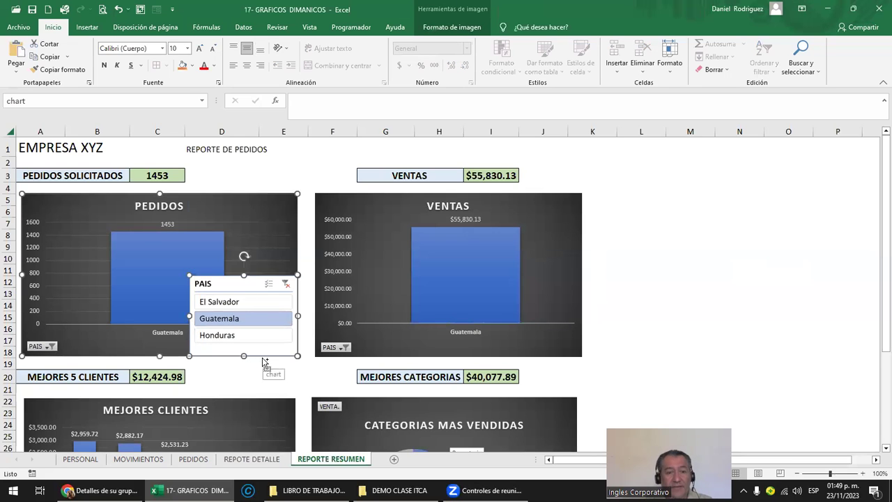
key("ctrl+z")
key("ctrl+z")
key("ctrl+z")
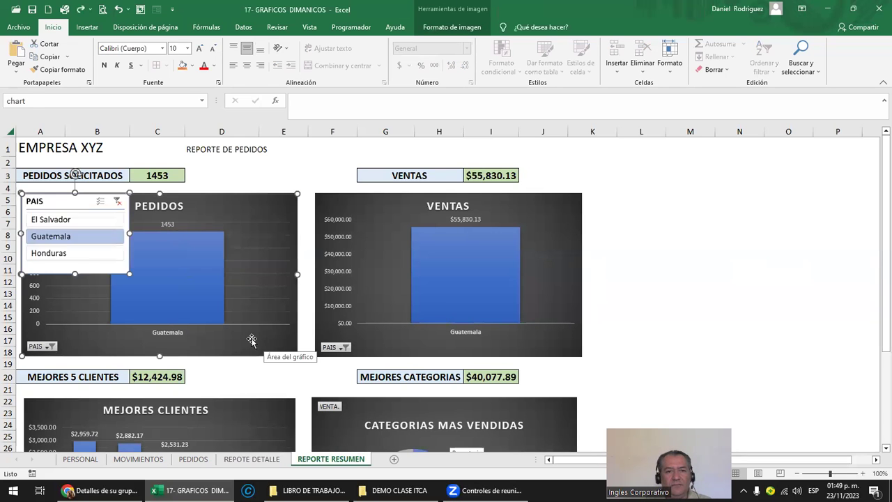
key("ctrl+z")
- Paste the slicer at cell L3, to the right of the VENTAS chart
left_click(637, 175)
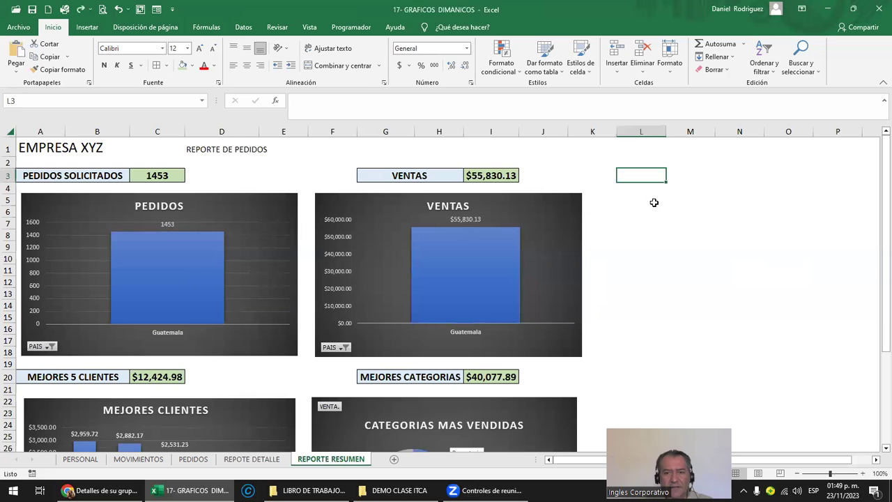
key("ctrl+v")
left_click_drag(657, 179, 665, 176)
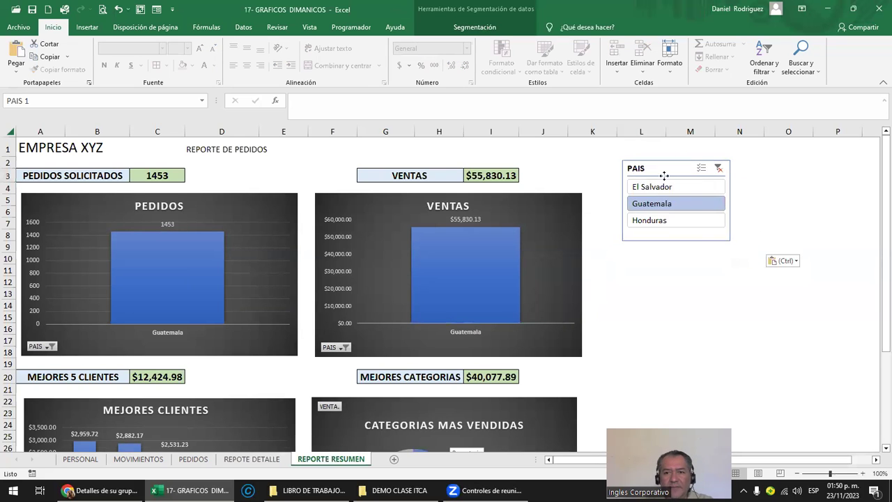
- Filter the dashboard to El Salvador, showing 219 orders and $13,029.17 in sales
left_click(651, 186)
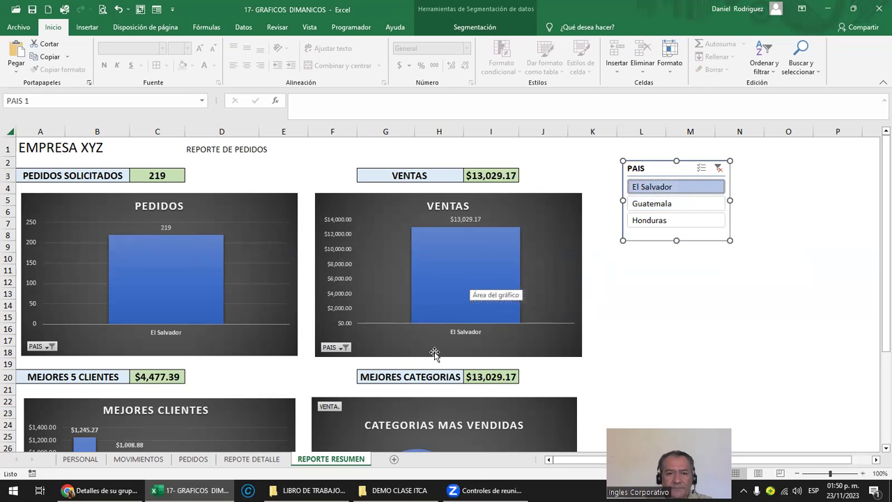
left_click(637, 313)
scroll(634, 315, "down", 2)
scroll(631, 316, "up", 2)
scroll(632, 316, "down", 1, "ctrl")
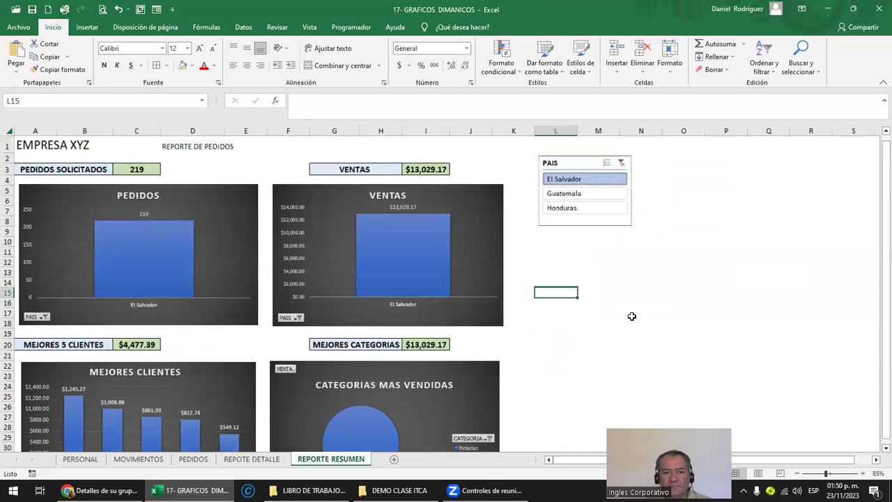
scroll(629, 314, "down", 1)
scroll(627, 314, "down", 1)
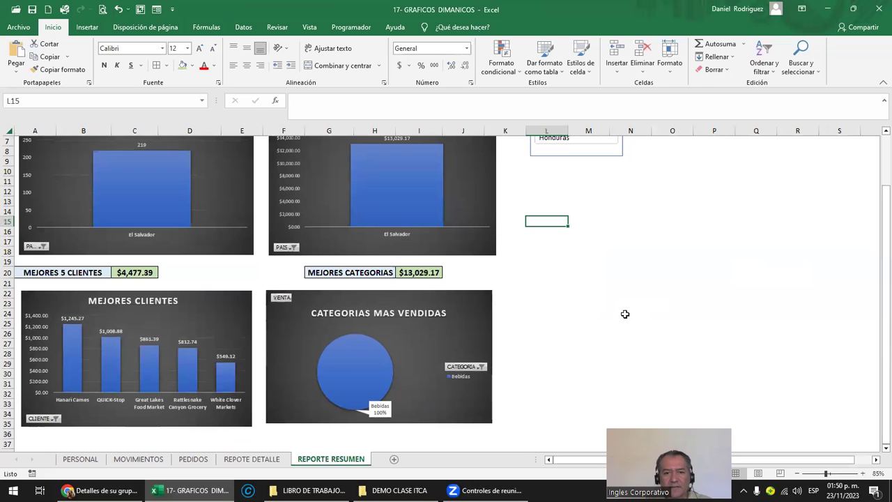
scroll(620, 315, "up", 2)
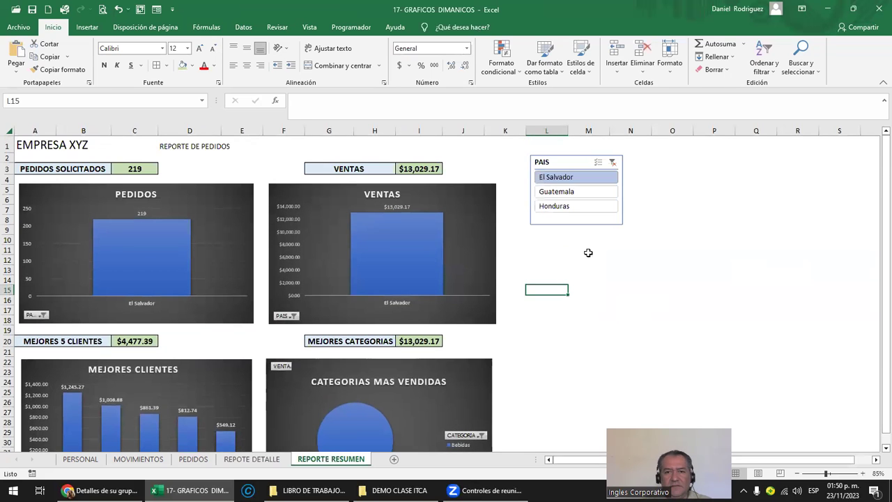
- Shift the PAIS 1 slicer slightly down-left and make it taller and wider
left_click(541, 178)
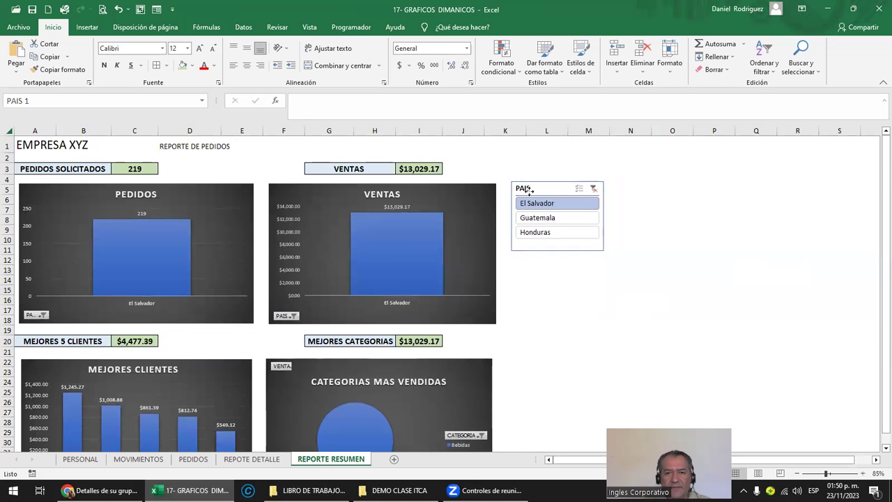
left_click_drag(548, 179, 532, 196)
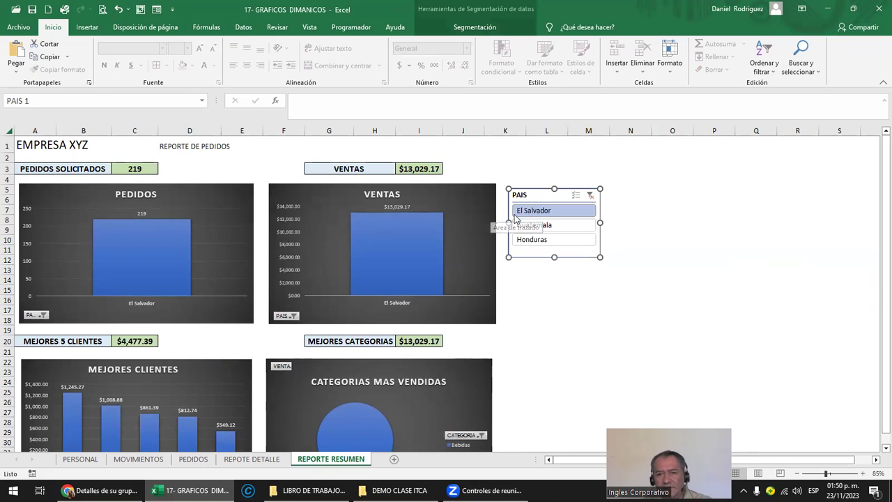
left_click(552, 261)
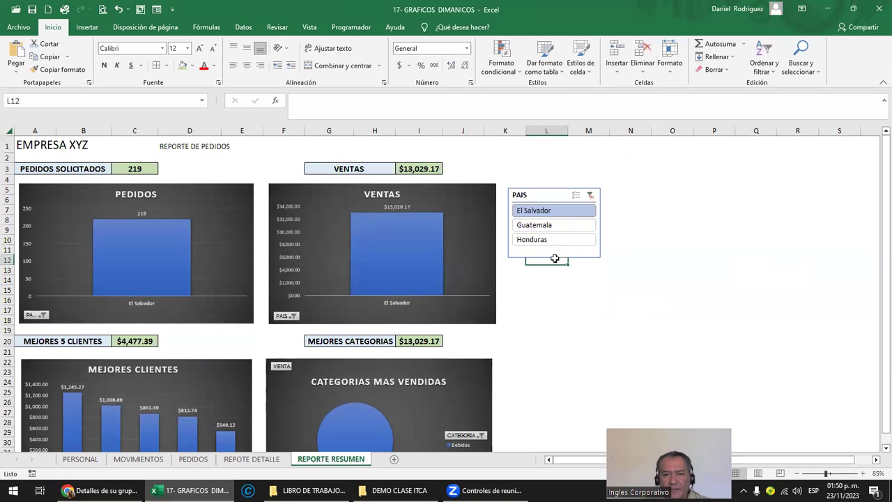
left_click(560, 253)
left_click_drag(554, 257, 563, 304)
left_click_drag(600, 245, 646, 246)
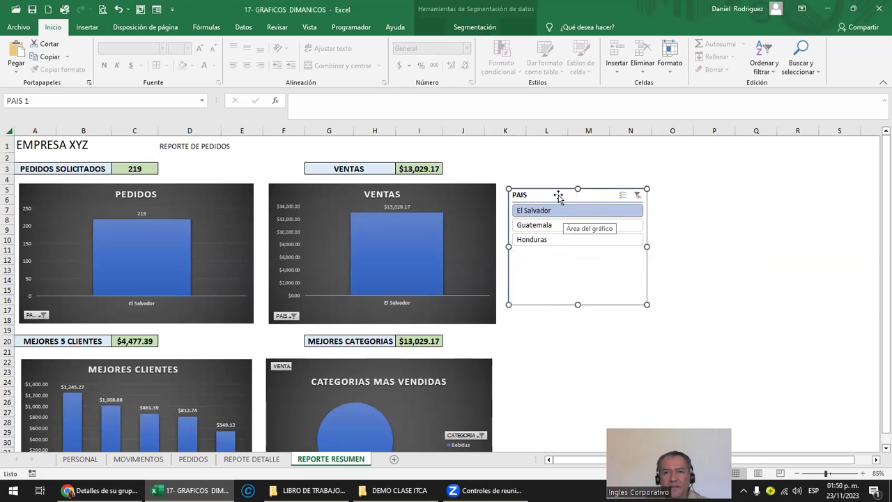
- Give the PAIS slicer 3 columns and reshape it into a short strip beside VENTAS
left_click(474, 27)
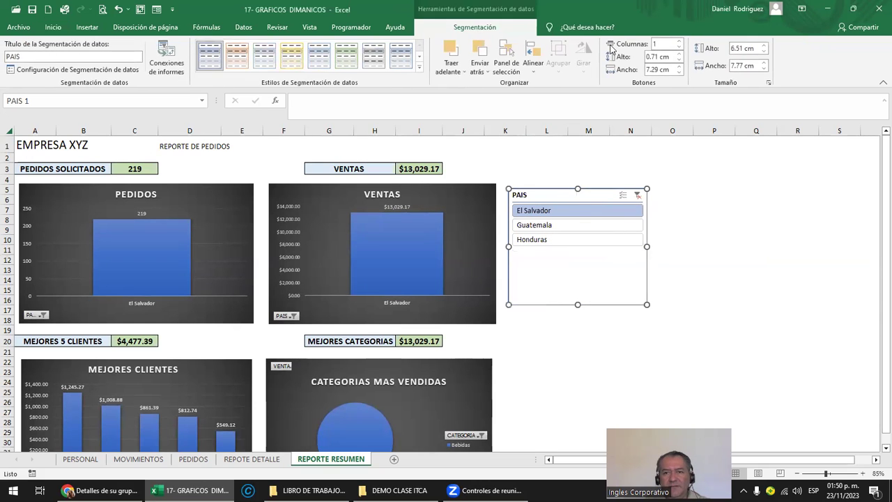
left_click(680, 42)
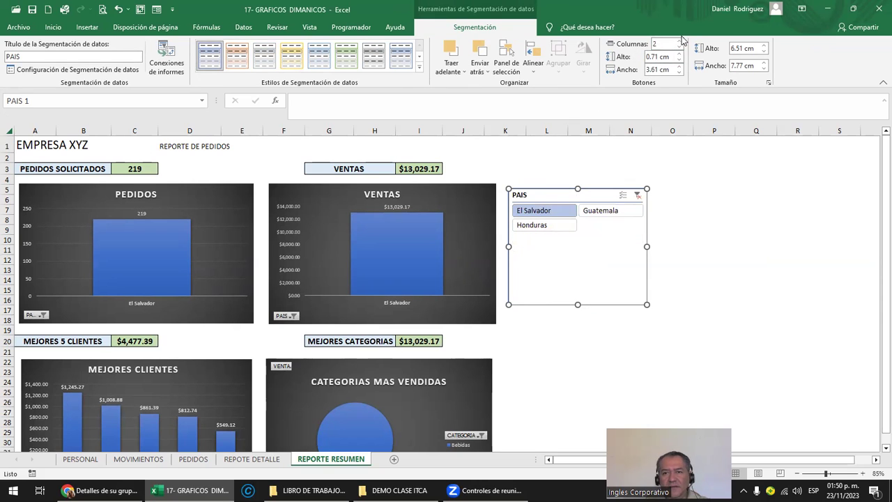
left_click(681, 42)
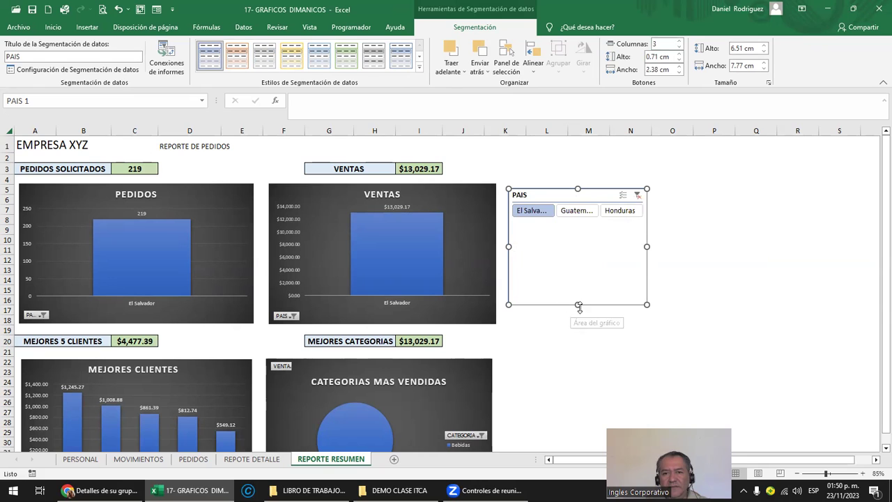
left_click_drag(574, 273, 574, 232)
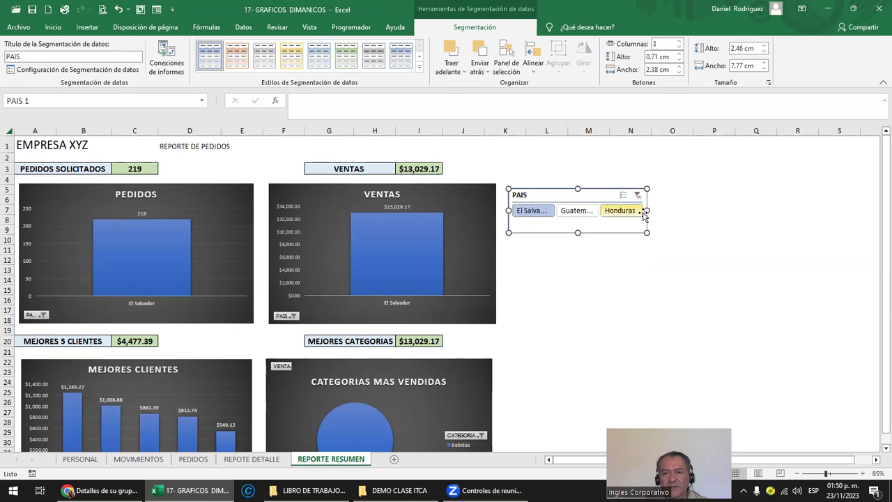
left_click_drag(648, 210, 674, 209)
mouse_move(609, 191)
left_mouse_down()
mouse_move(578, 152)
mouse_move(487, 146)
mouse_move(614, 188)
left_mouse_up()
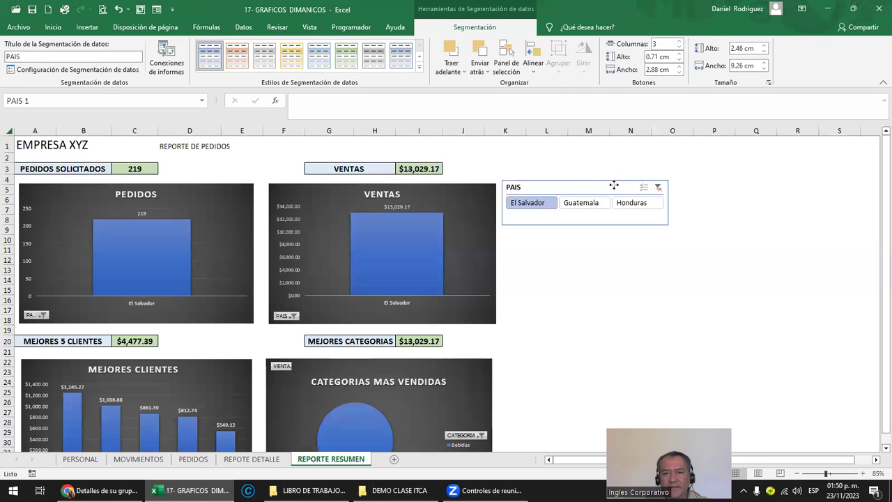
- Filter the report to Honduras: 484 orders and $17,609.12 in sales
left_click(589, 207)
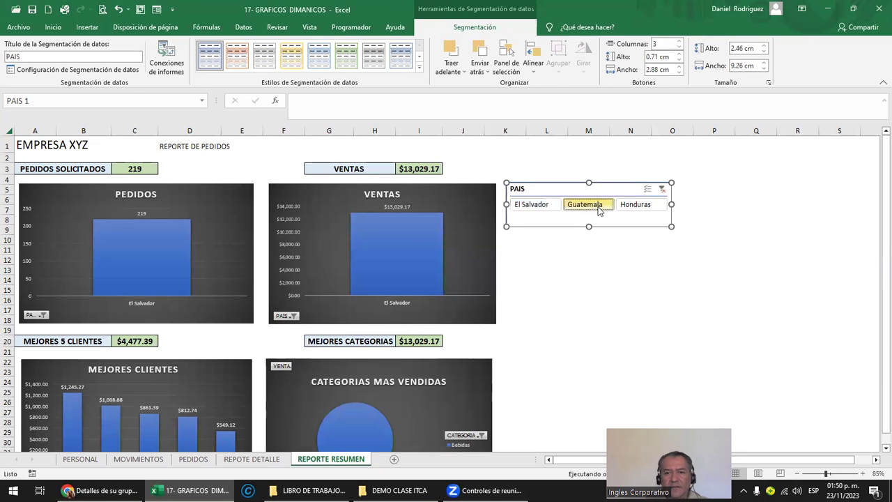
left_click(633, 206)
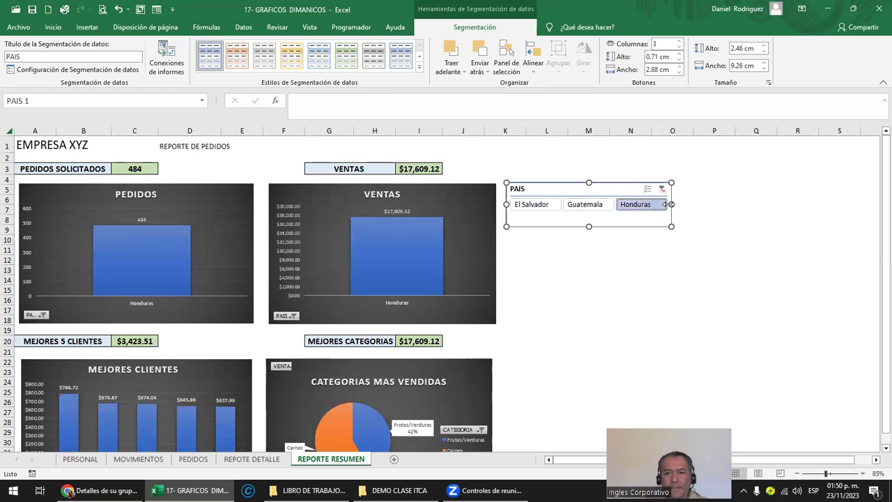
left_click_drag(673, 203, 680, 203)
left_click(588, 260)
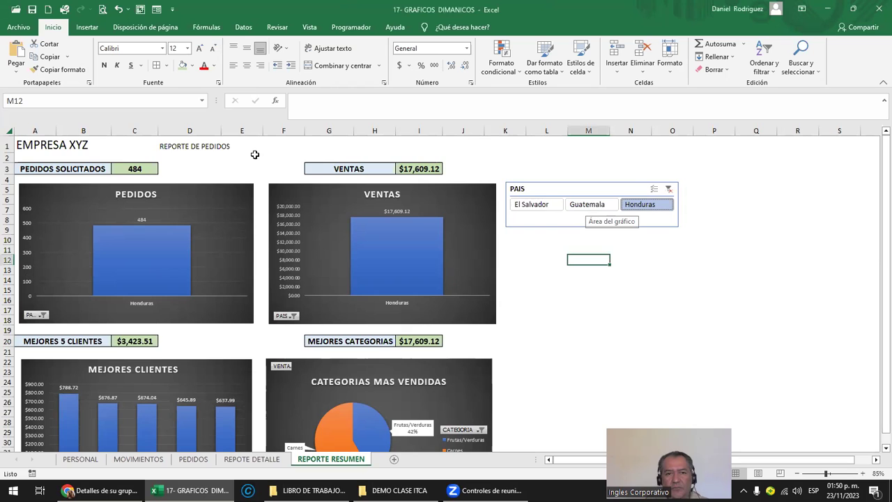
- Filter the report to Guatemala, then to El Salvador
scroll(310, 229, "up", 1)
scroll(675, 250, "up", 1)
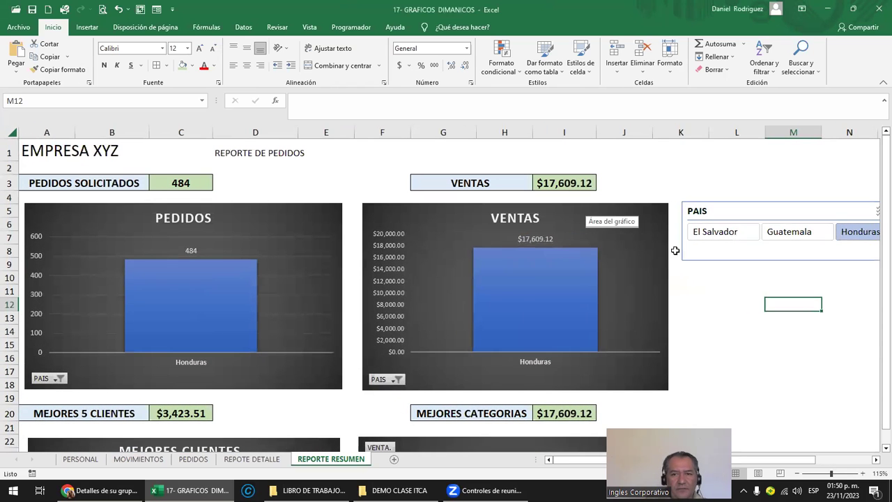
left_click(784, 234)
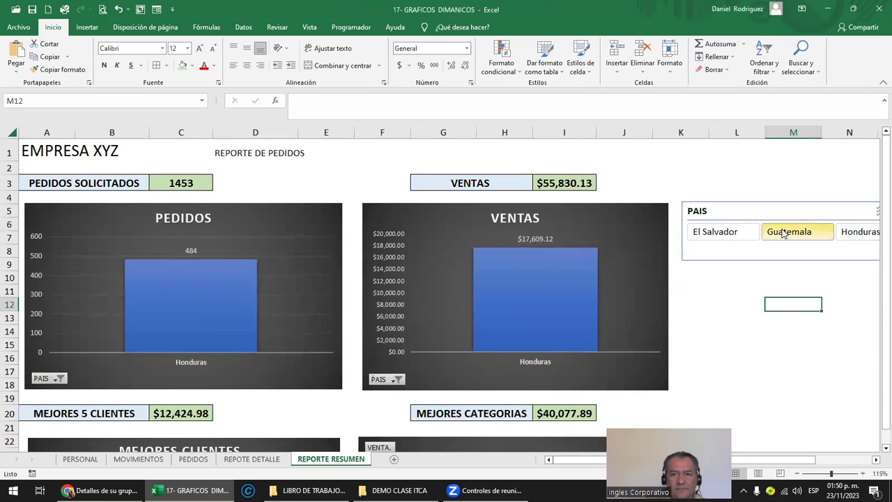
left_click(728, 236)
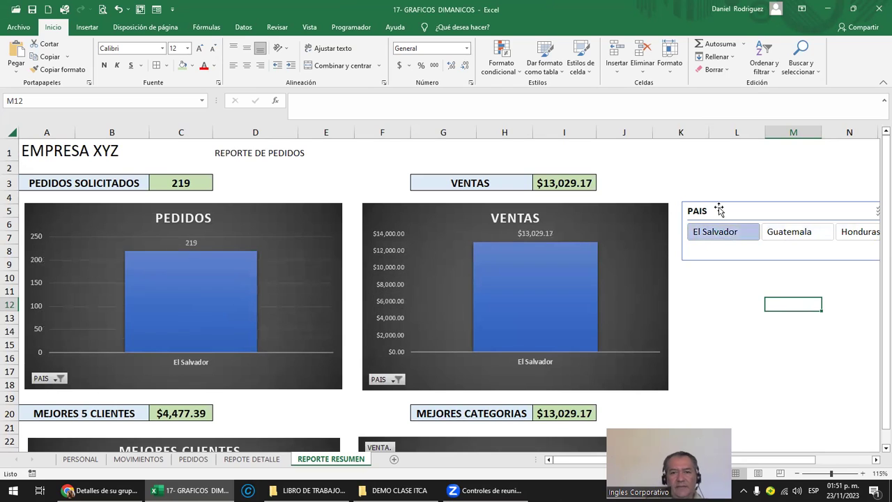
- Set the PAIS slicer to 1 column, lengthen it, and narrow it to about 3.4 cm
left_click(718, 211)
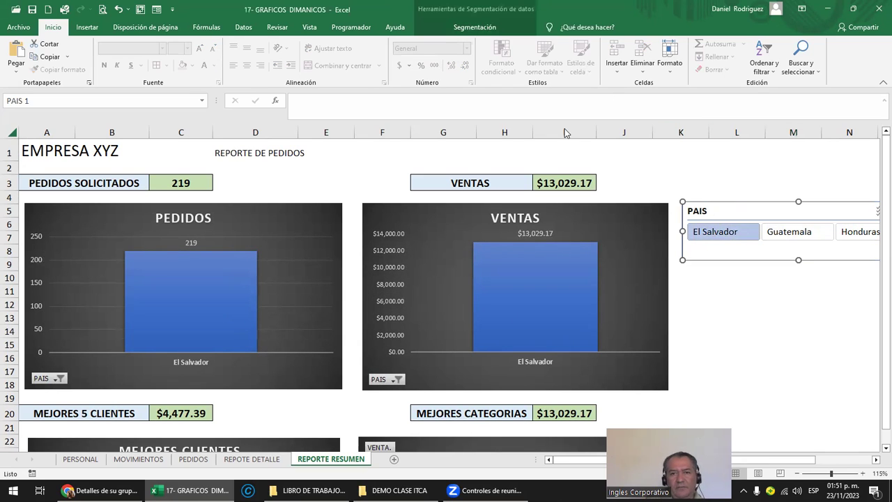
left_click(484, 27)
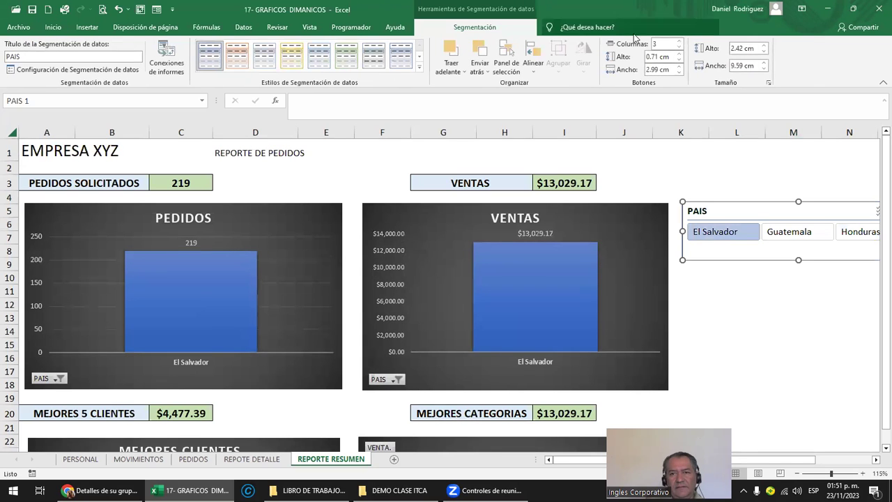
left_click(679, 47)
left_click(679, 47)
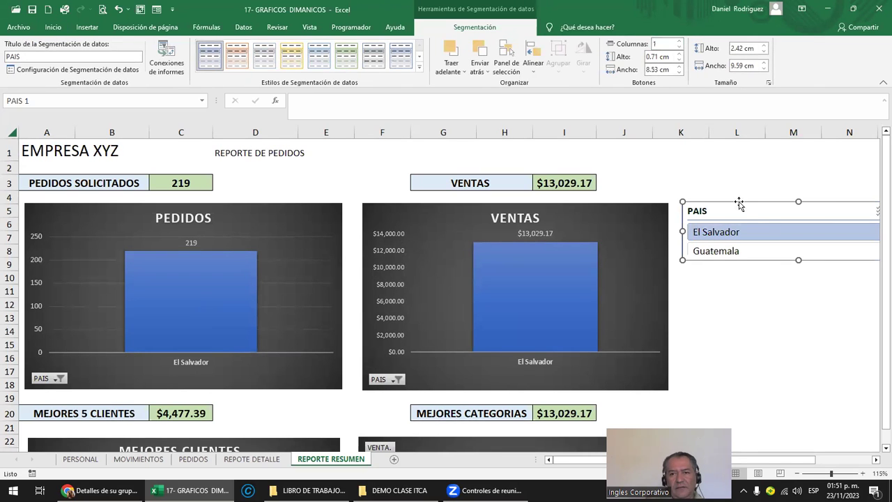
left_click_drag(799, 260, 798, 294)
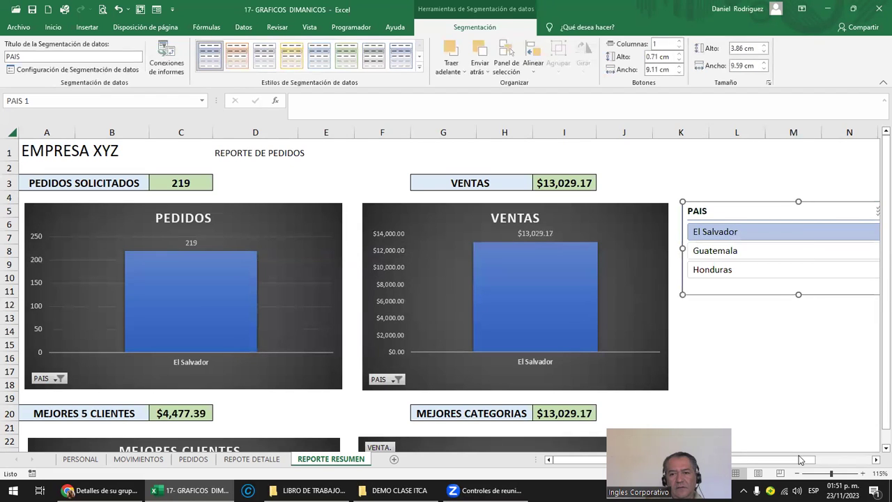
left_click_drag(797, 460, 819, 459)
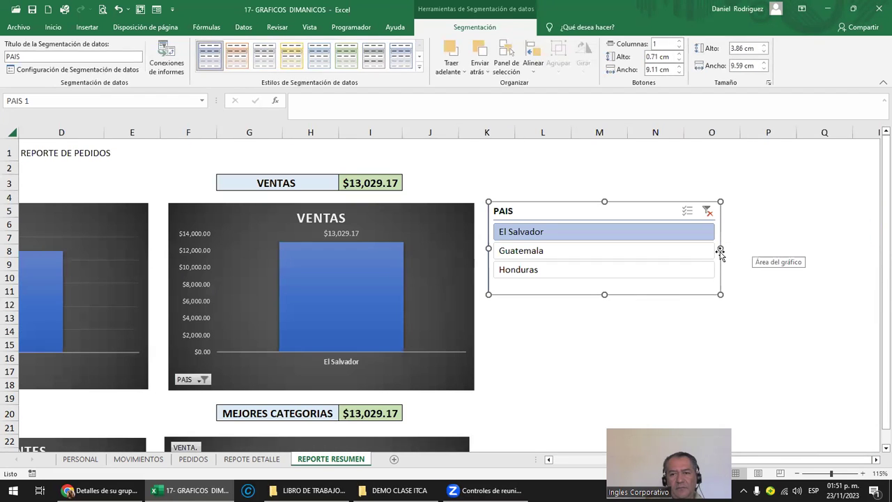
left_click_drag(718, 247, 582, 248)
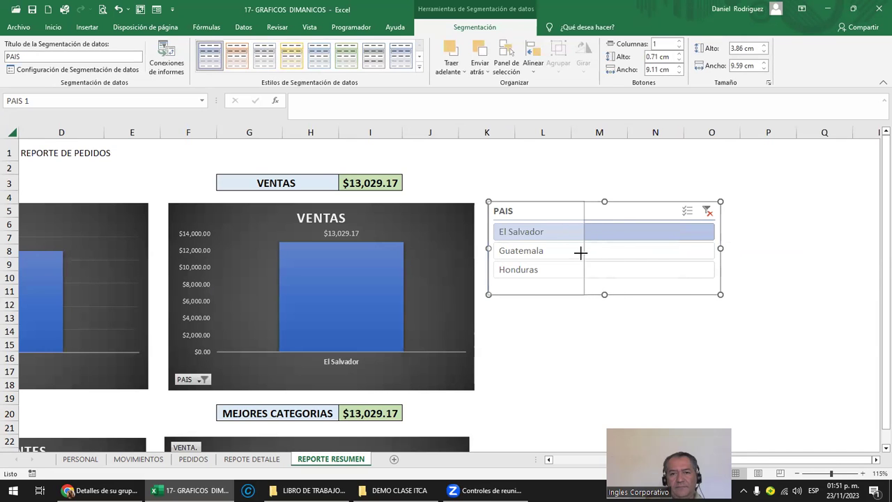
left_click(568, 333)
- Filter to Honduras and move the slicer down beside the CATEGORIAS MAS VENDIDAS chart
key("Home")
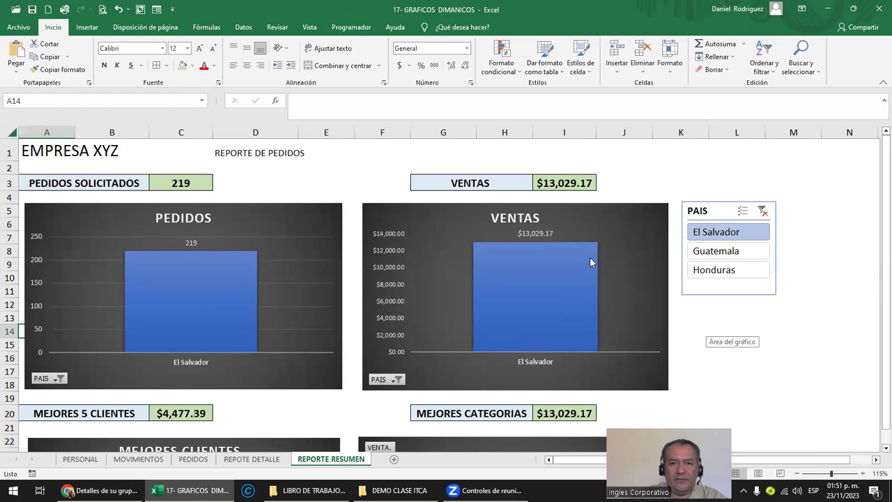
scroll(590, 256, "down", 1)
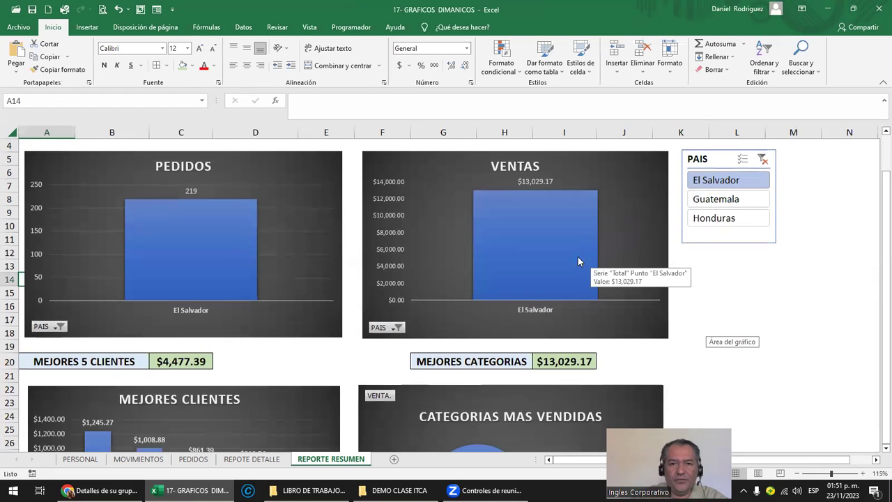
left_click(725, 218)
scroll(702, 301, "down", 2)
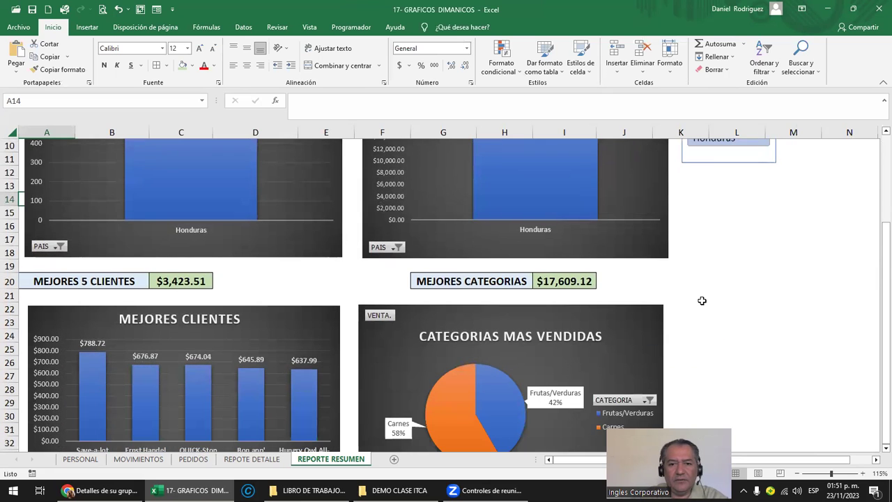
scroll(699, 296, "down", 1)
scroll(696, 293, "down", 1)
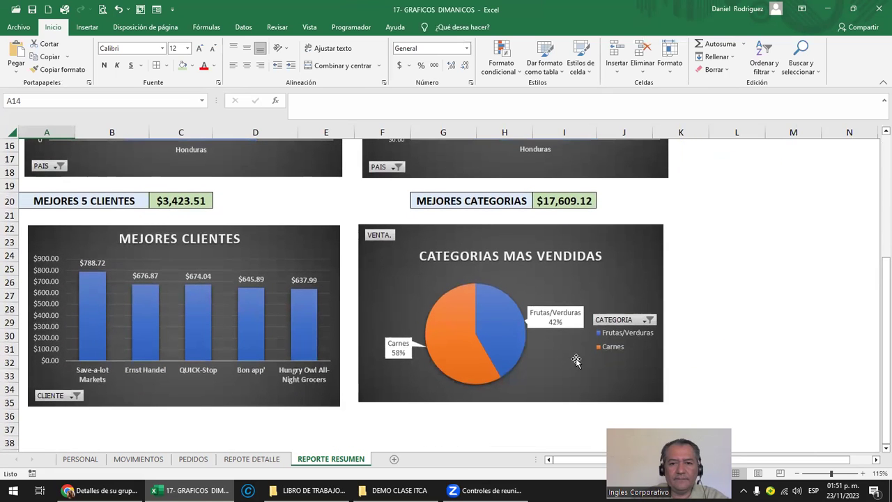
mouse_move(463, 365)
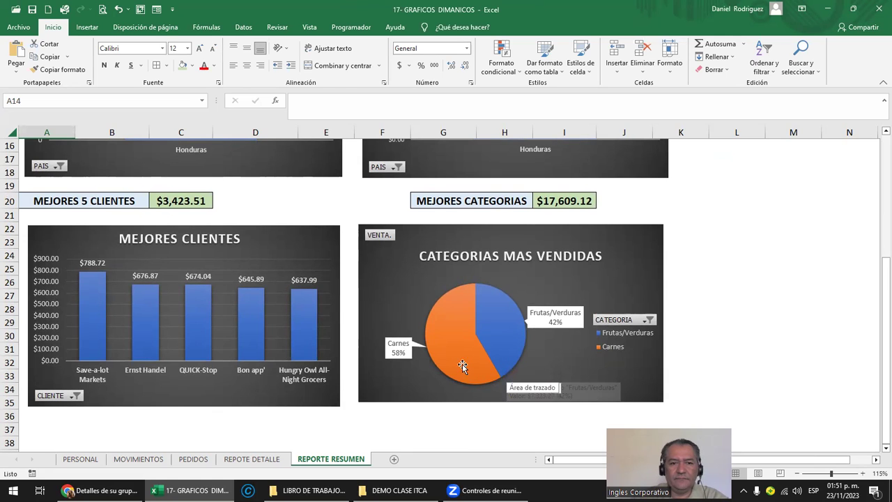
scroll(540, 330, "up", 2)
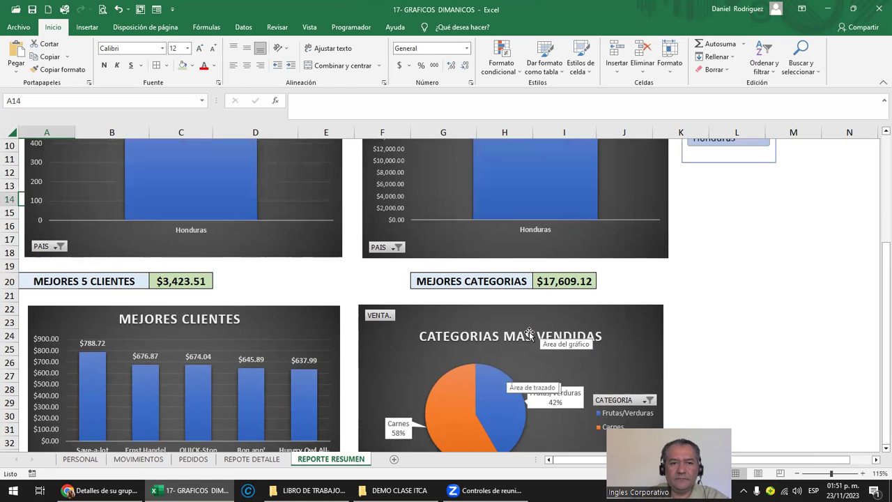
scroll(606, 300, "down", 1)
scroll(692, 272, "down", 1, "ctrl")
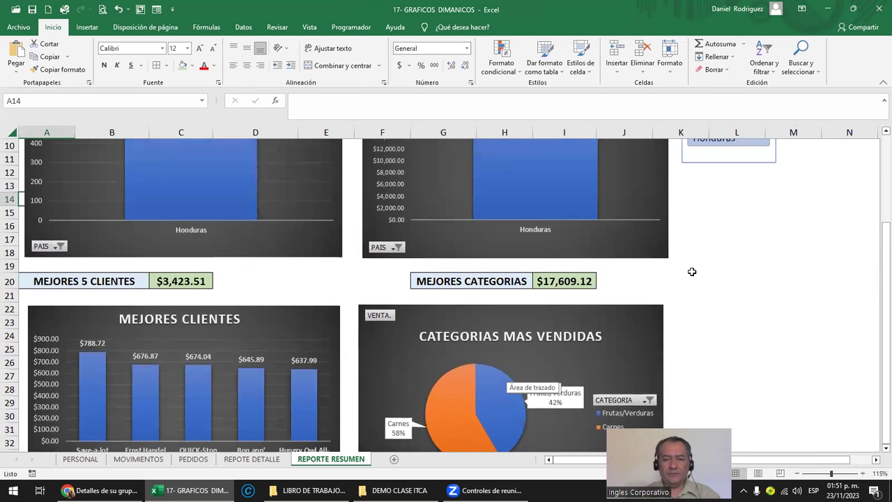
scroll(693, 265, "up", 3)
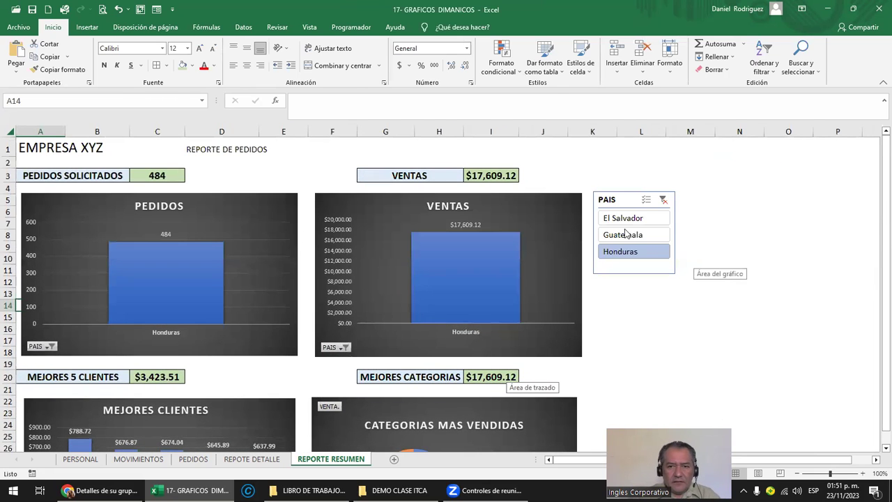
scroll(662, 249, "down", 3)
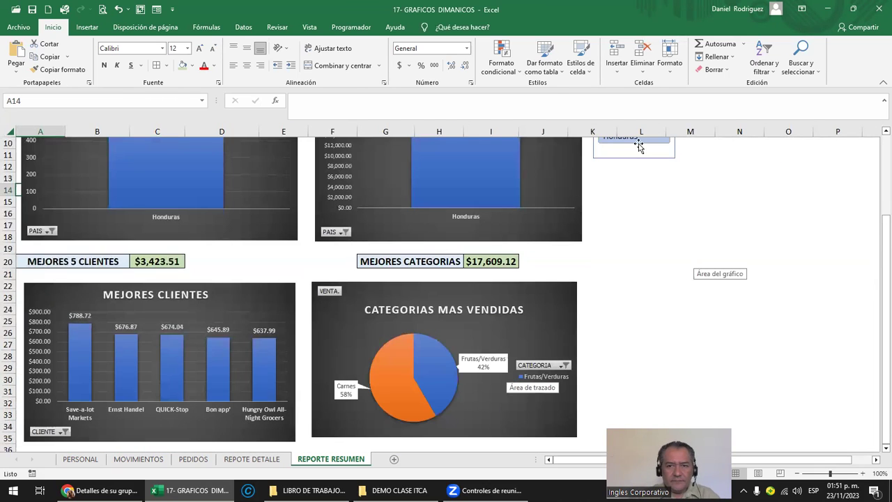
scroll(670, 188, "up", 1)
scroll(648, 174, "up", 1)
mouse_move(624, 164)
left_mouse_down()
mouse_move(618, 311)
mouse_move(642, 315)
left_mouse_up()
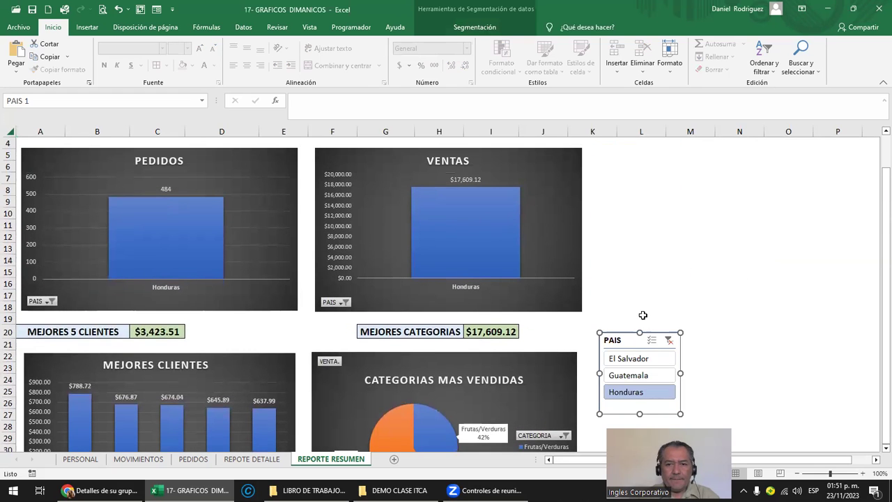
- Filter the report to Guatemala via the PAIS slicer, trying El Salvador in between
left_click(744, 320)
scroll(746, 317, "down", 3)
left_click(648, 270)
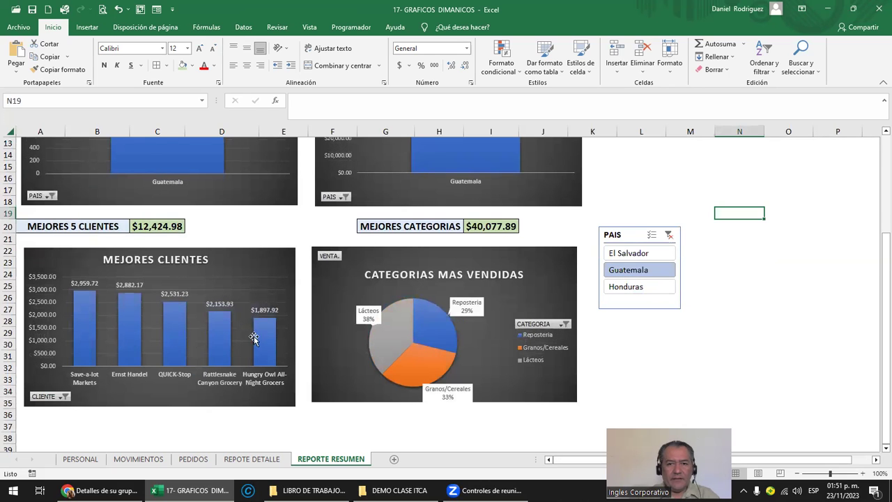
left_click(642, 254)
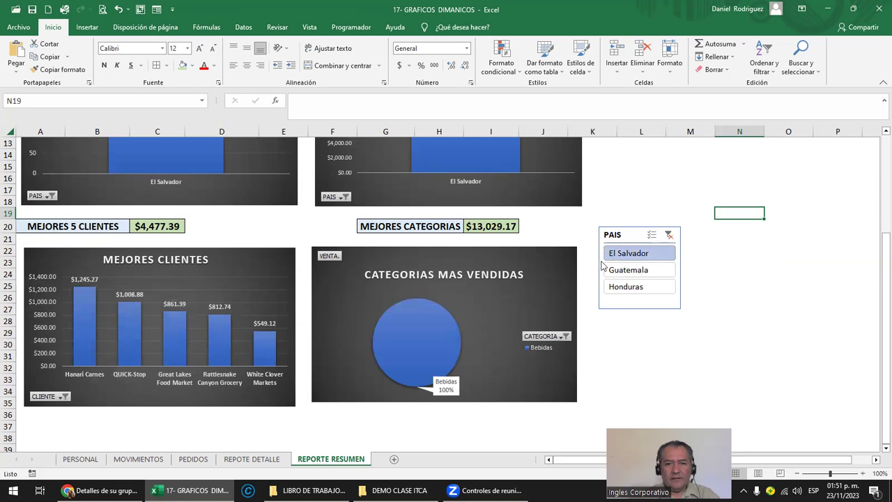
left_click(628, 272)
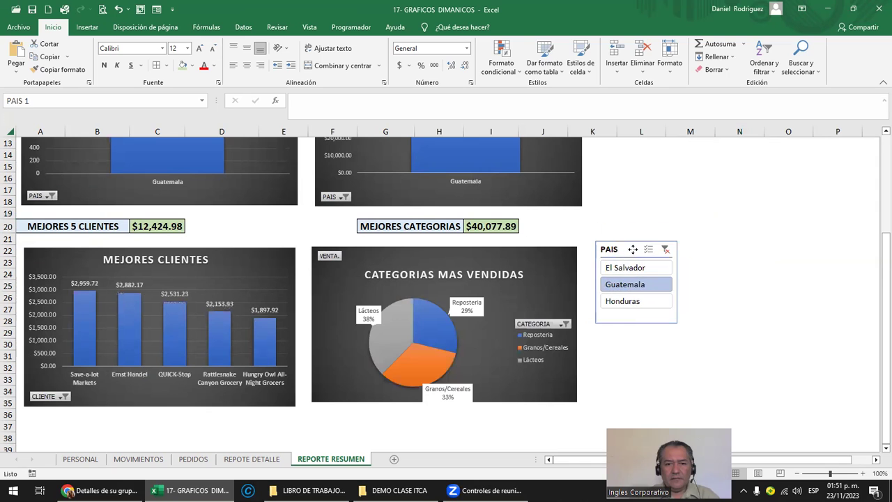
- Move the PAIS 1 slicer up beside the VENTAS chart
left_click_drag(620, 230, 611, 209)
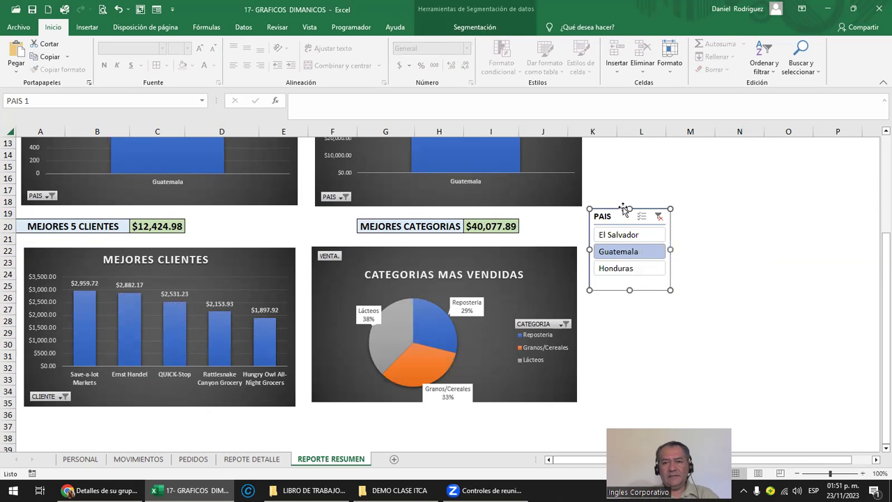
left_click(668, 167)
scroll(674, 174, "up", 3)
left_click_drag(619, 325, 623, 165)
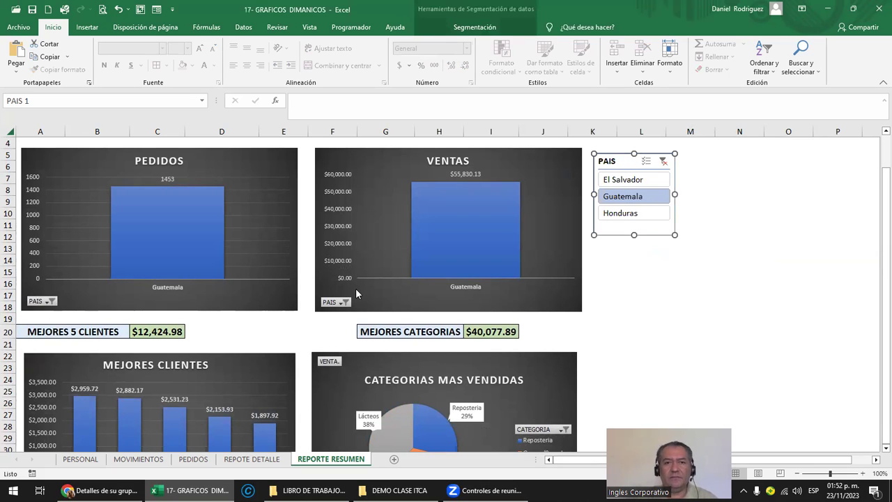
- Insert a FECHA PEDIDO timeline from the VENTAS pivot chart on REPOTE DETALLE
left_click(255, 458)
left_click(524, 361)
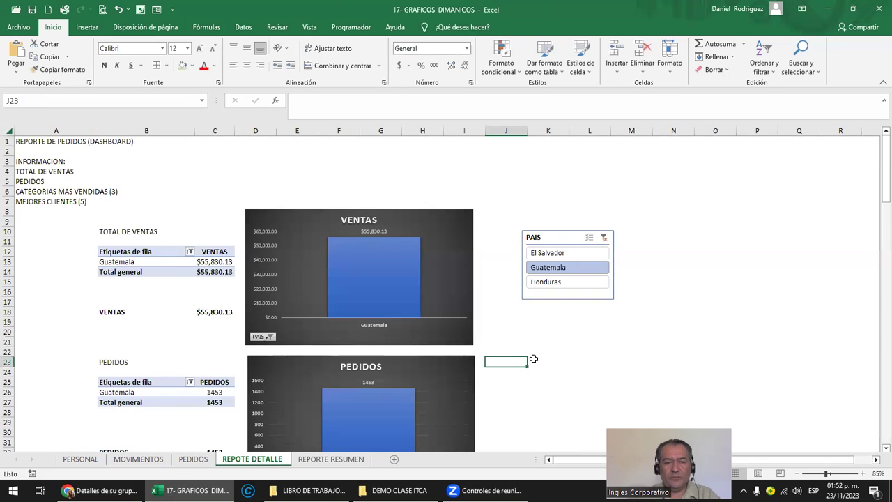
scroll(536, 359, "down", 1)
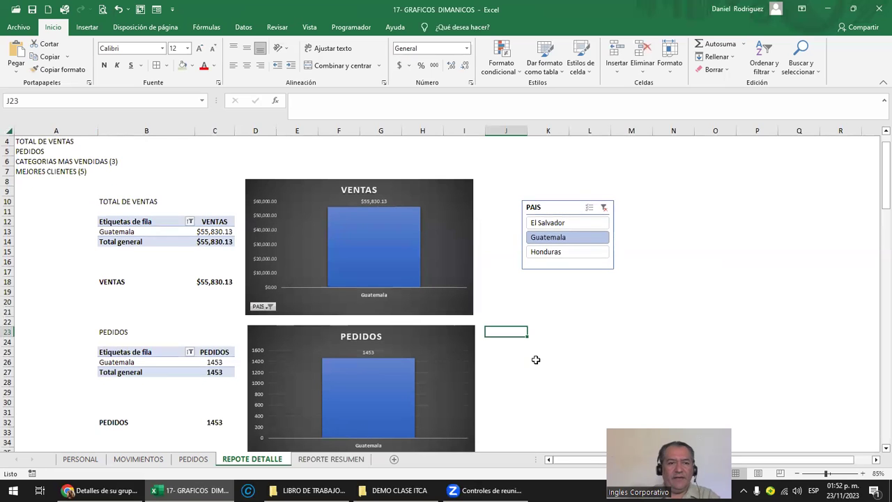
scroll(536, 360, "up", 1)
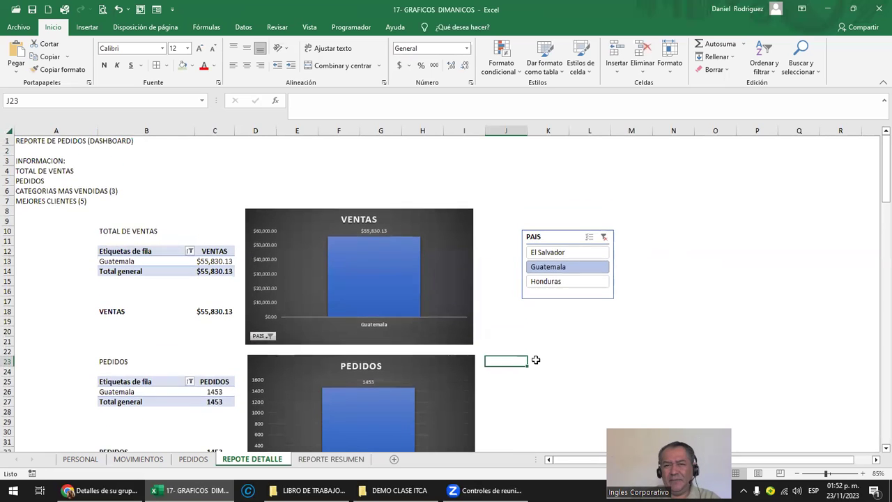
left_click(456, 225)
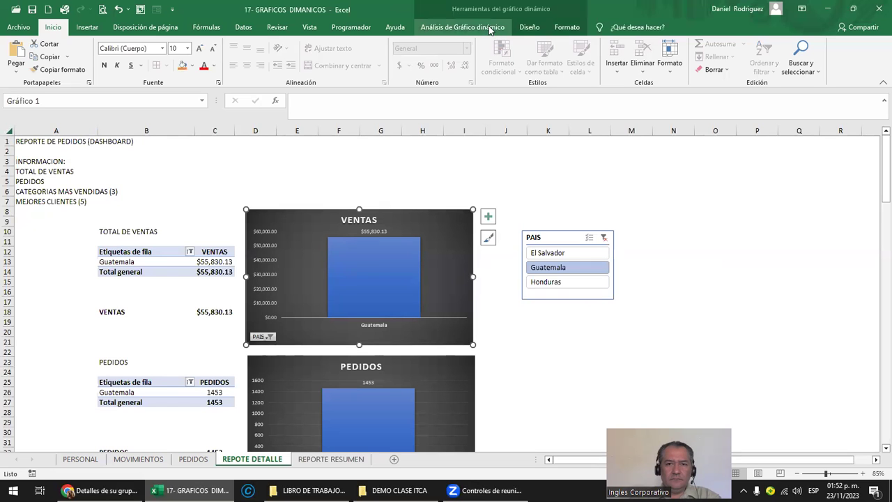
left_click(463, 27)
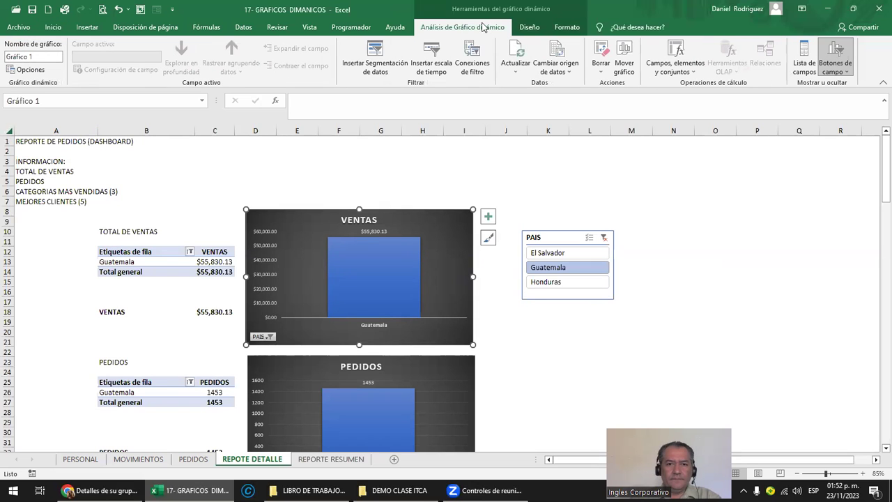
left_click(429, 59)
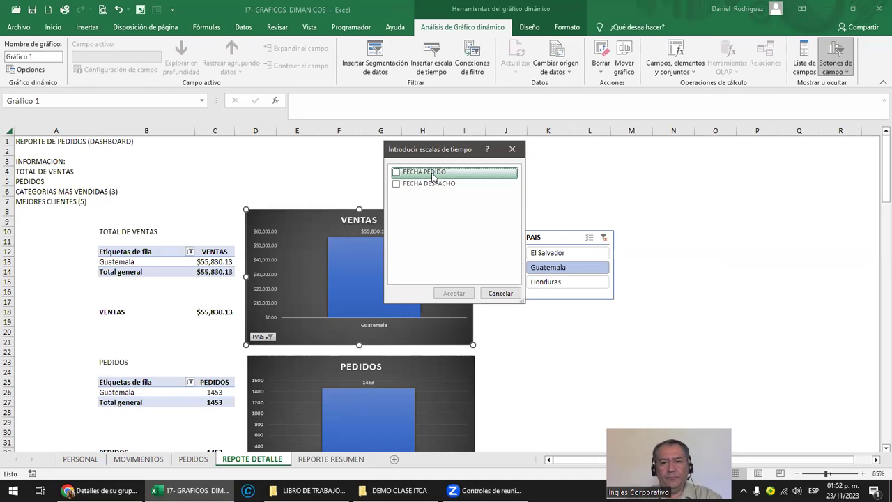
left_click(402, 174)
left_click(453, 292)
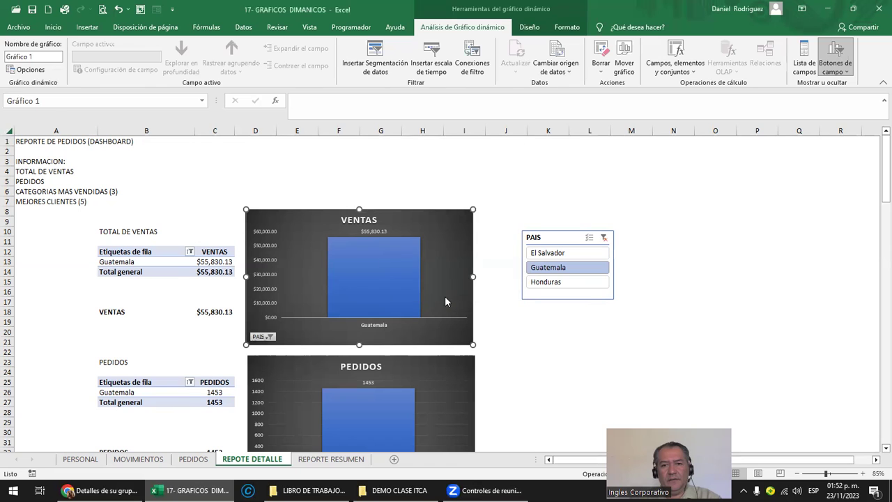
- Place the timeline beside the PAIS slicer, group it by AÑOS, and select it for copying
mouse_move(422, 270)
left_mouse_down()
mouse_move(591, 318)
mouse_move(679, 239)
left_mouse_up()
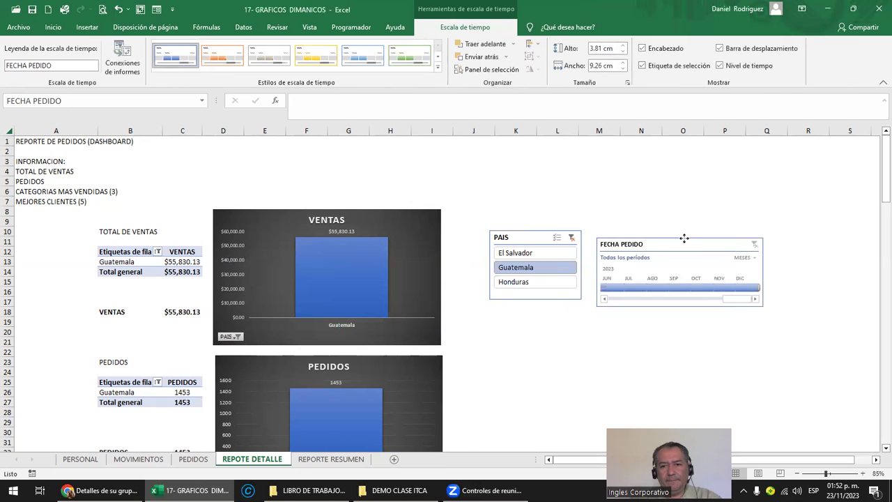
left_click(759, 249)
left_click(765, 263)
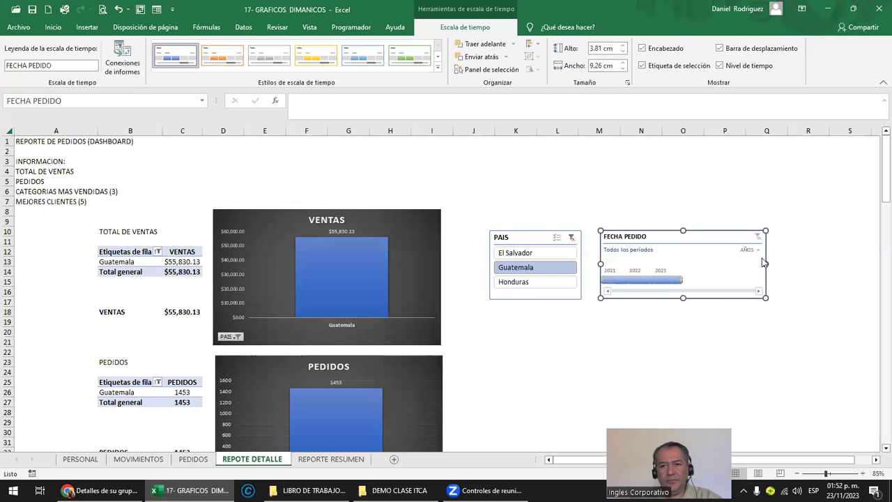
left_click(683, 392)
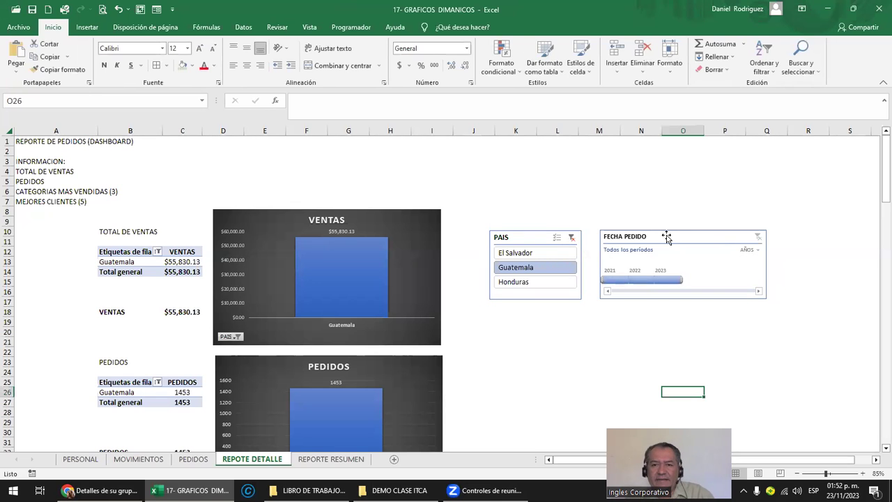
left_click(668, 237)
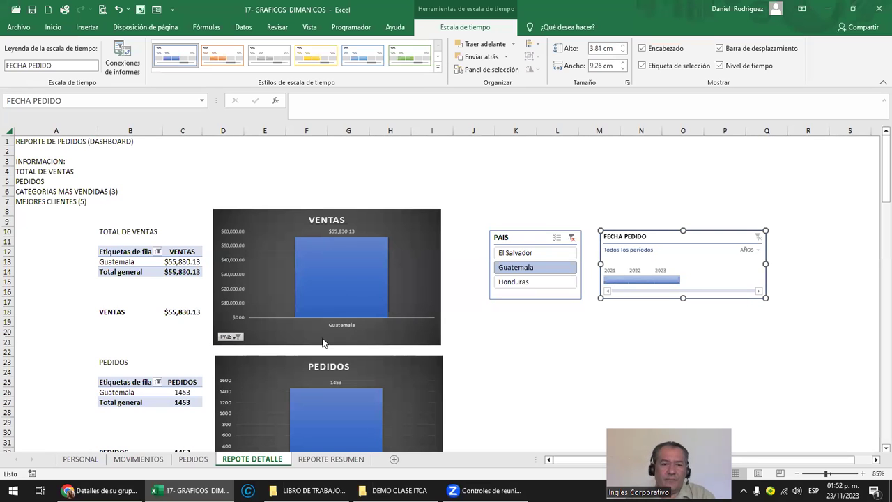
- Paste the FECHA PEDIDO timeline onto REPORTE RESUMEN below the PAIS slicer
left_click(340, 464)
left_click(637, 309)
scroll(637, 307, "up", 2)
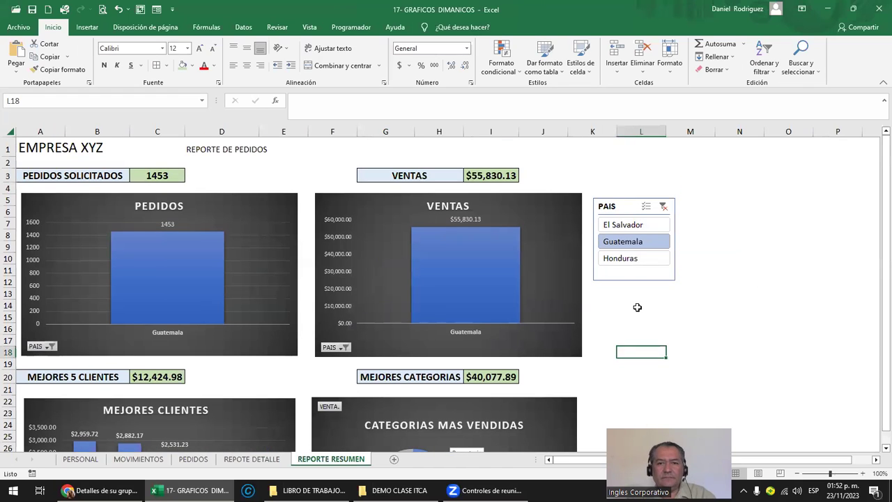
key("ctrl+v")
mouse_move(688, 333)
left_mouse_down()
mouse_move(671, 171)
mouse_move(686, 299)
left_mouse_up()
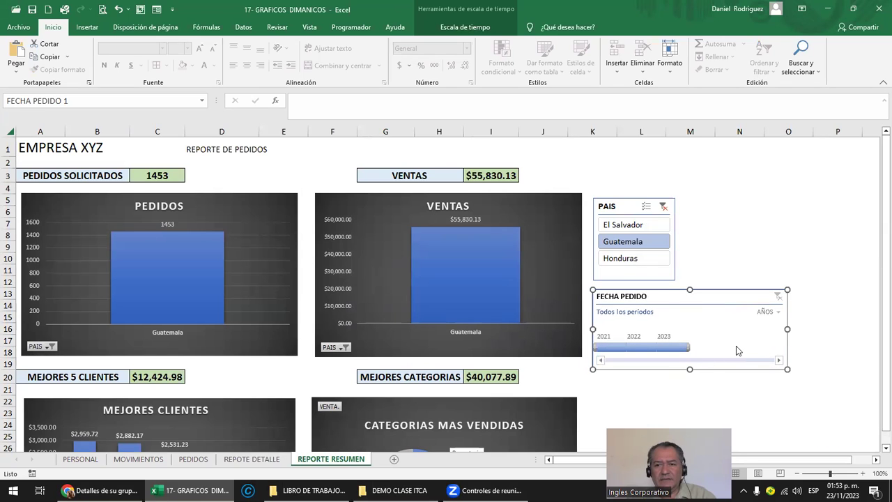
- Try 2021, 2022 and 2023 on the timeline, settling on 2021 with $28,554.82 sales
left_click(765, 313)
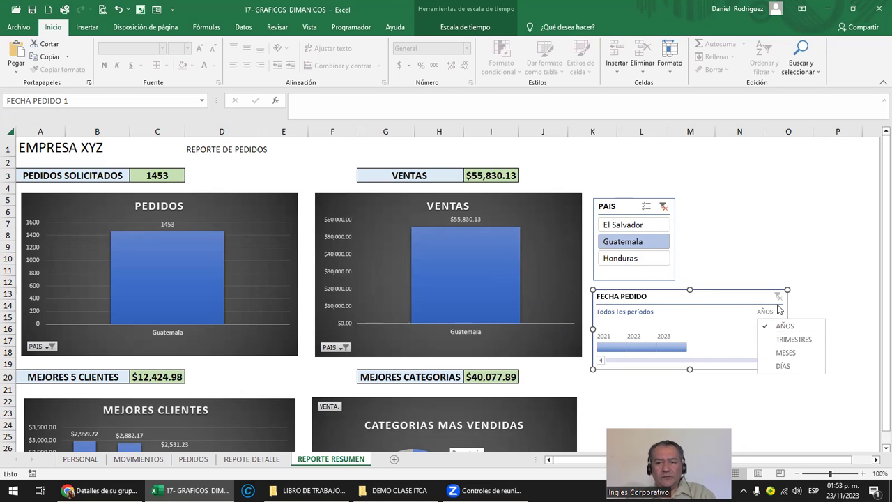
left_click(609, 348)
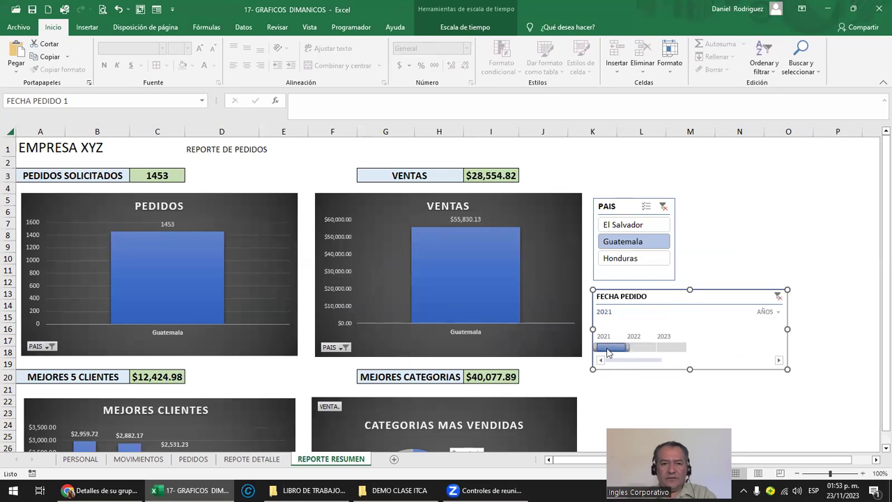
left_click_drag(610, 349, 641, 348)
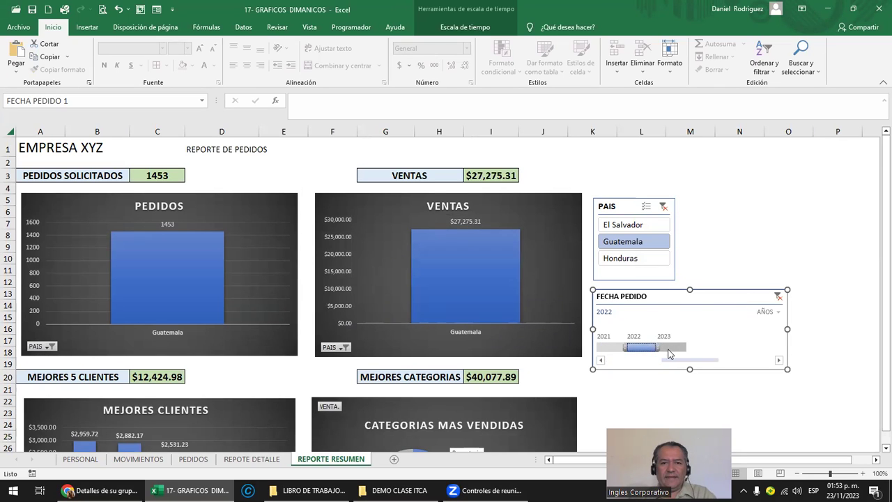
left_click(669, 352)
left_click(637, 348)
left_click(613, 348)
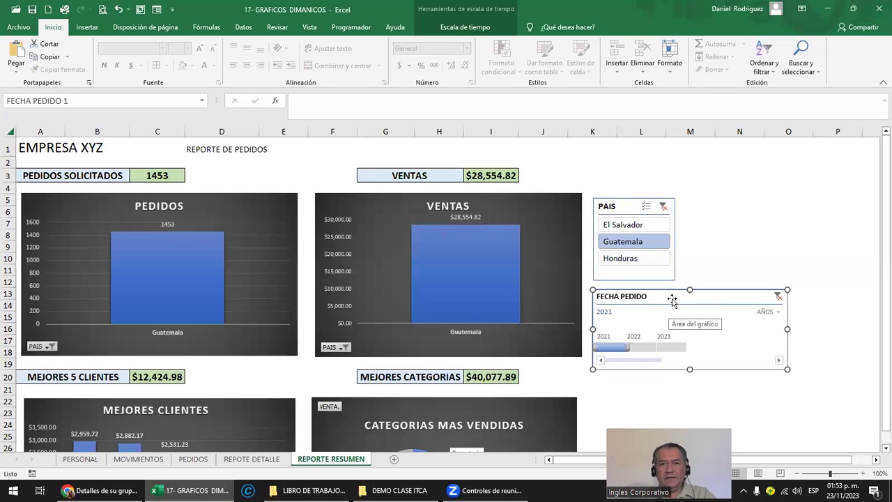
left_click(469, 31)
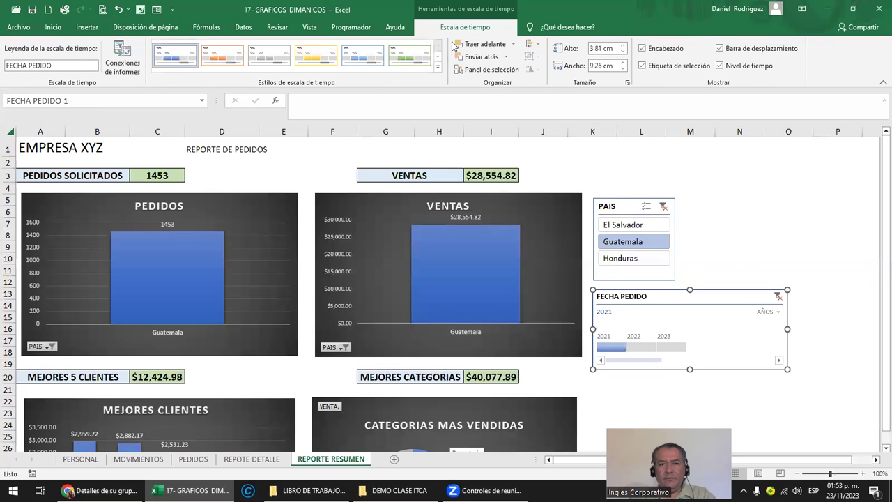
- Connect the FECHA PEDIDO timeline to PEDIDOS tables 1, 4, 6, 7 and REPOTE DETALLE tables 2–5
left_click(120, 61)
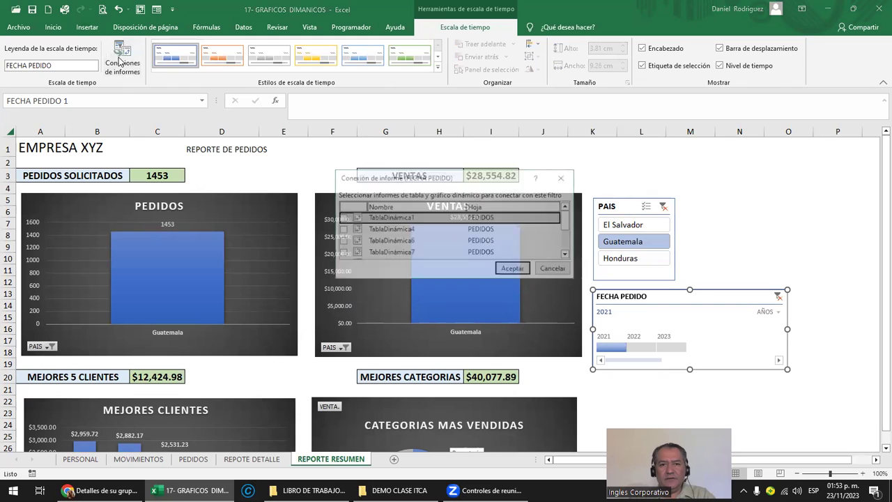
left_click(342, 218)
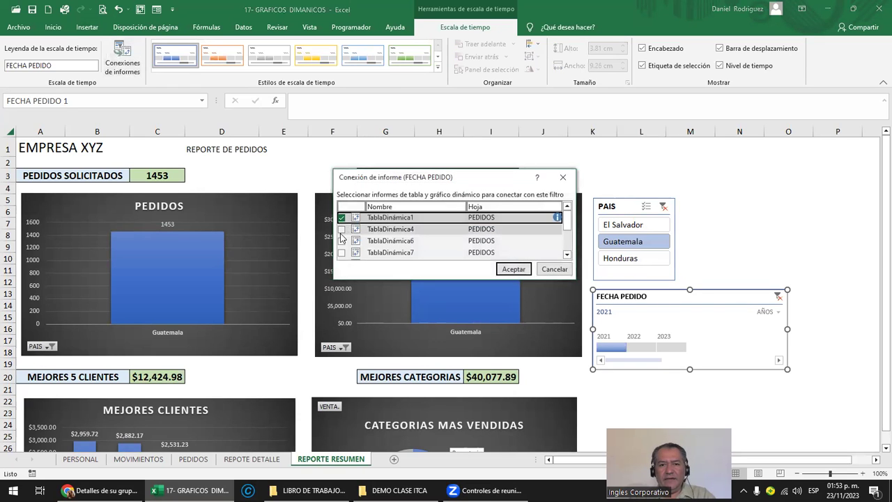
left_click(342, 228)
left_click(341, 240)
left_click(342, 253)
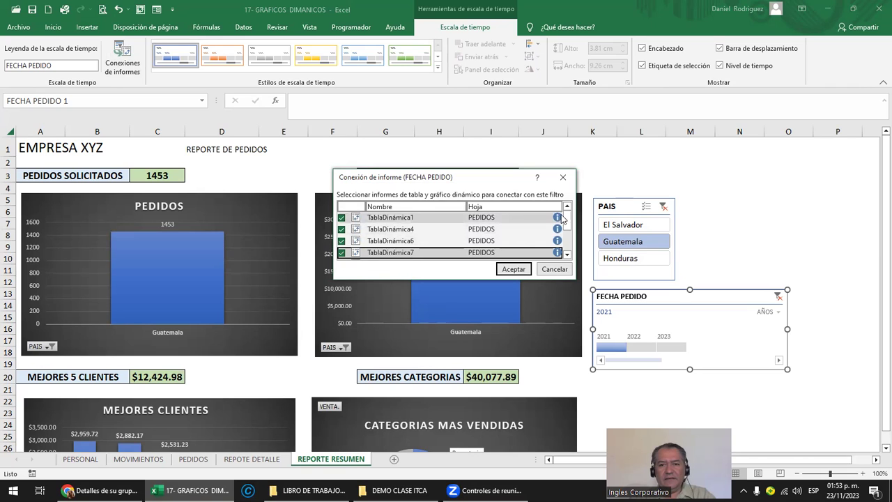
scroll(567, 254, "down", 2)
left_click(341, 230)
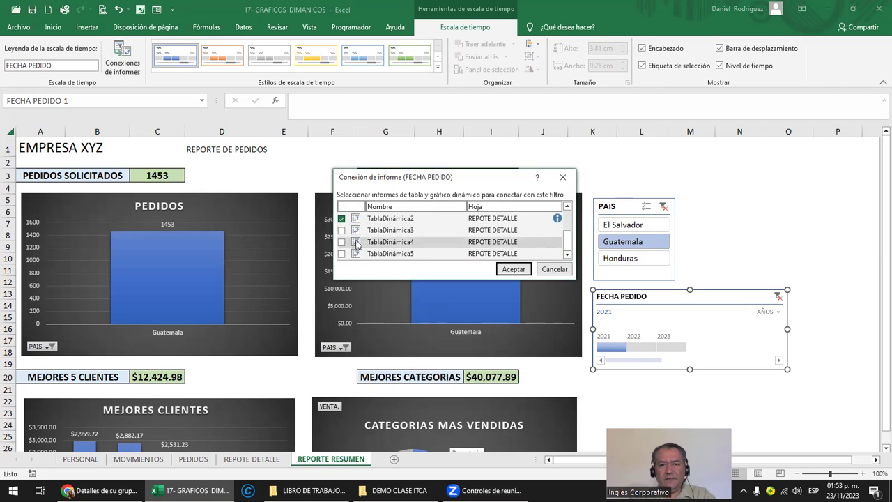
left_click(342, 242)
left_click(342, 253)
mouse_move(567, 244)
left_mouse_down()
mouse_move(566, 216)
mouse_move(566, 241)
left_mouse_up()
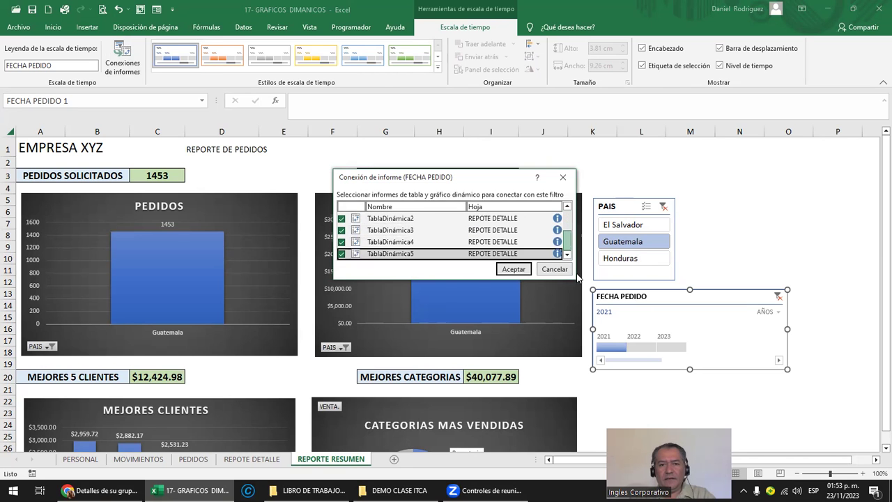
left_click(514, 269)
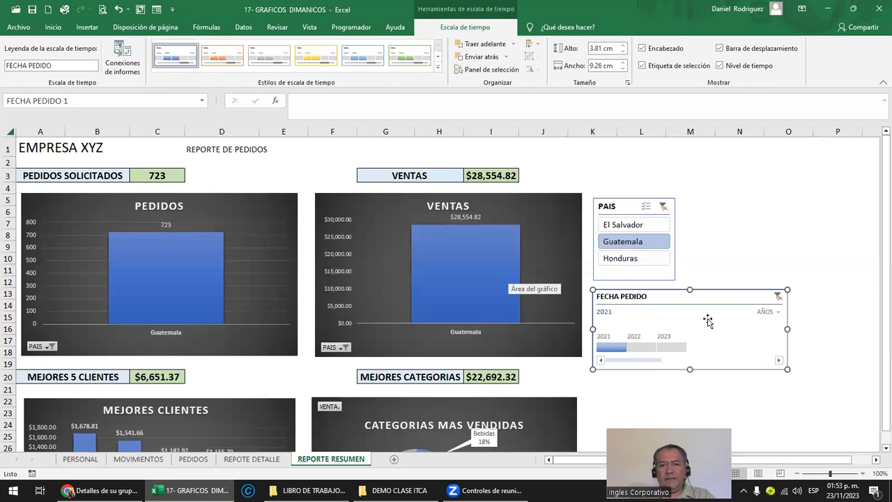
- Switch the timeline from AÑOS to MESES and filter to October, then November 2021
left_click(732, 259)
left_click(642, 347)
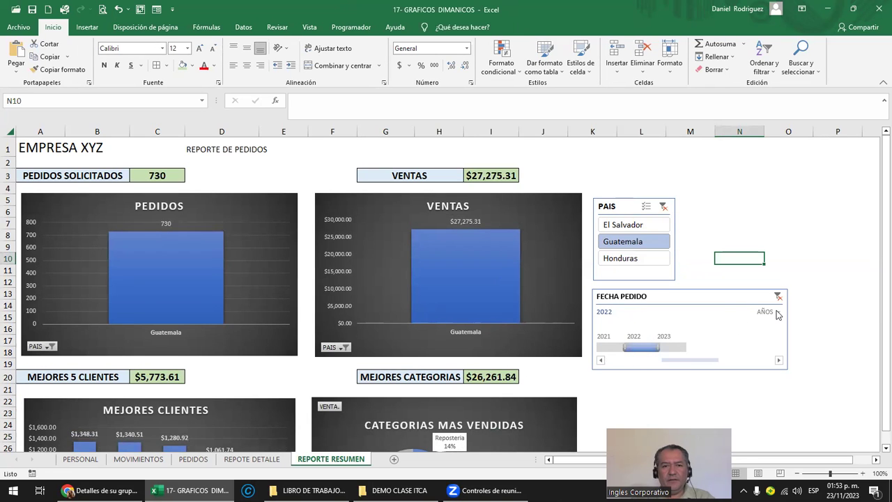
left_click(610, 347)
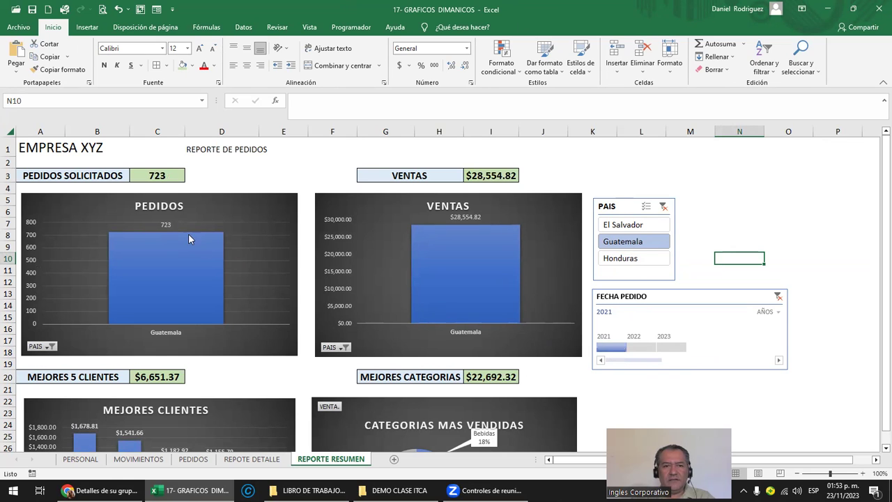
left_click(635, 349)
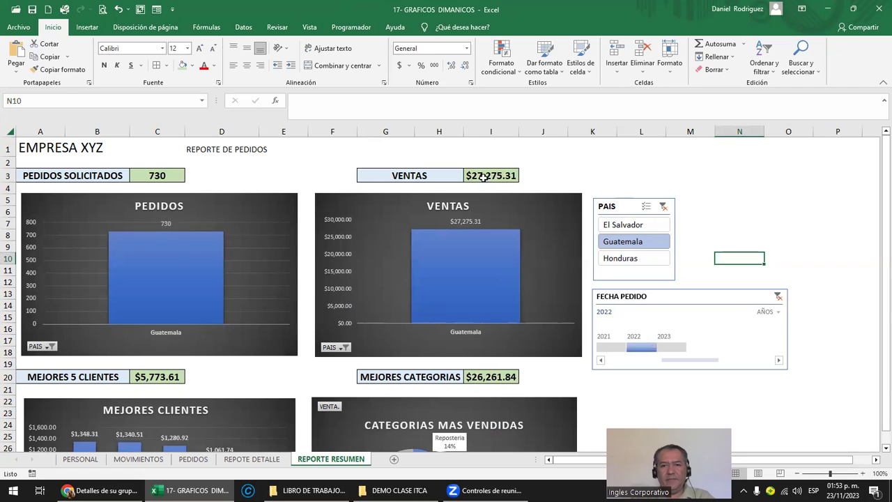
left_click(773, 312)
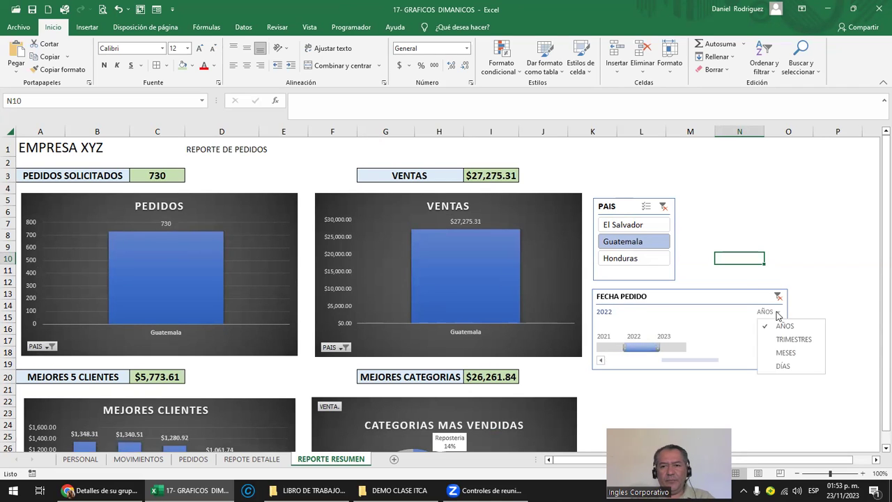
left_click(785, 353)
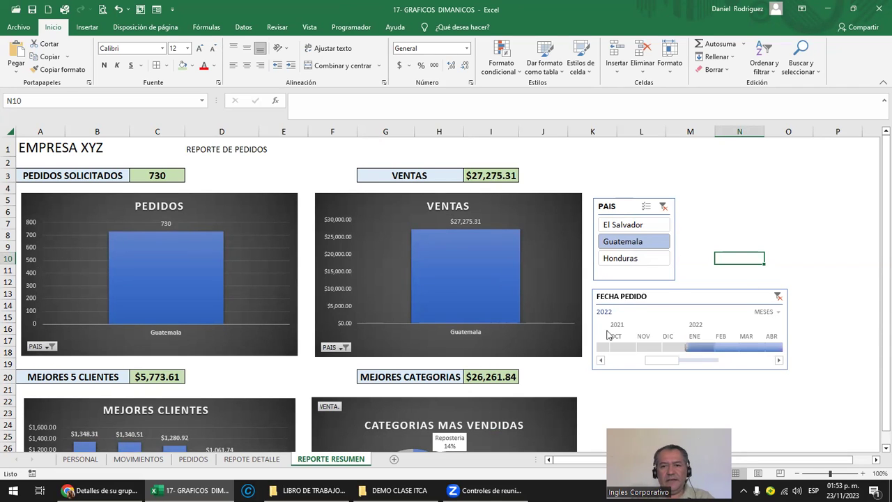
left_click(631, 349)
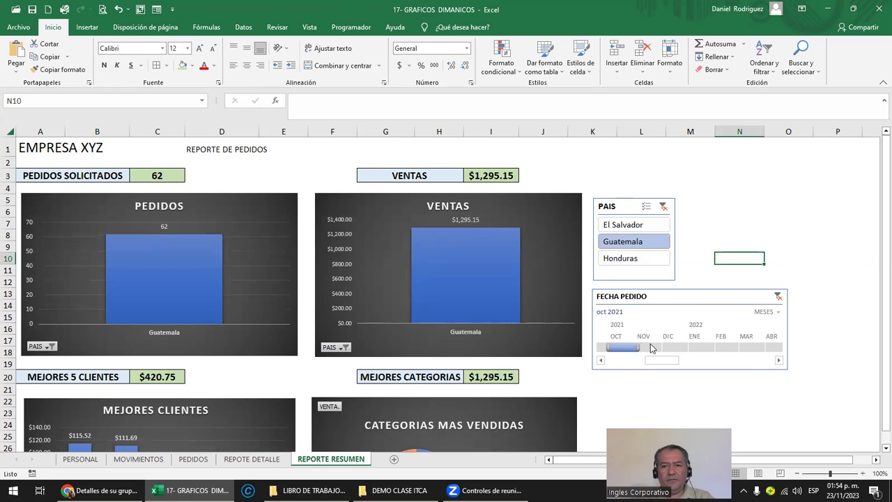
left_click(650, 347)
- Group the FECHA PEDIDO timeline by years again
left_click(774, 314)
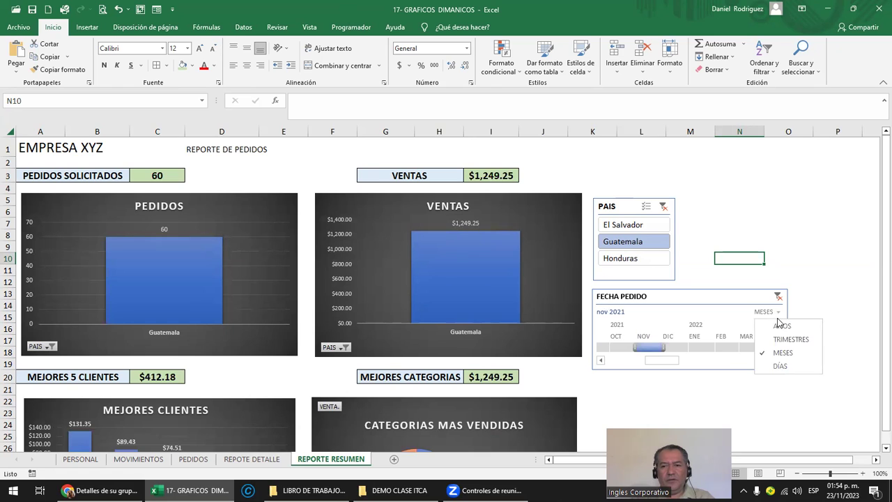
left_click(778, 325)
left_click(722, 249)
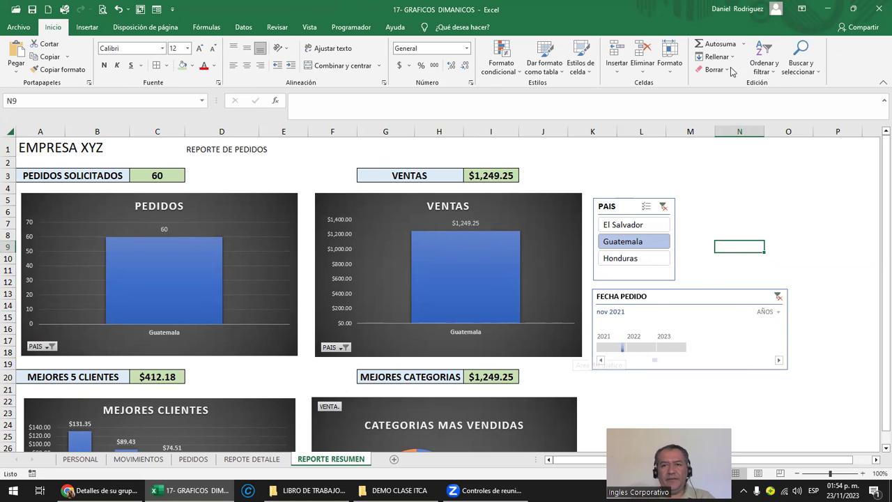
- Auto-hide the ribbon, then select row 2 and columns A through I of the dashboard
left_click(799, 13)
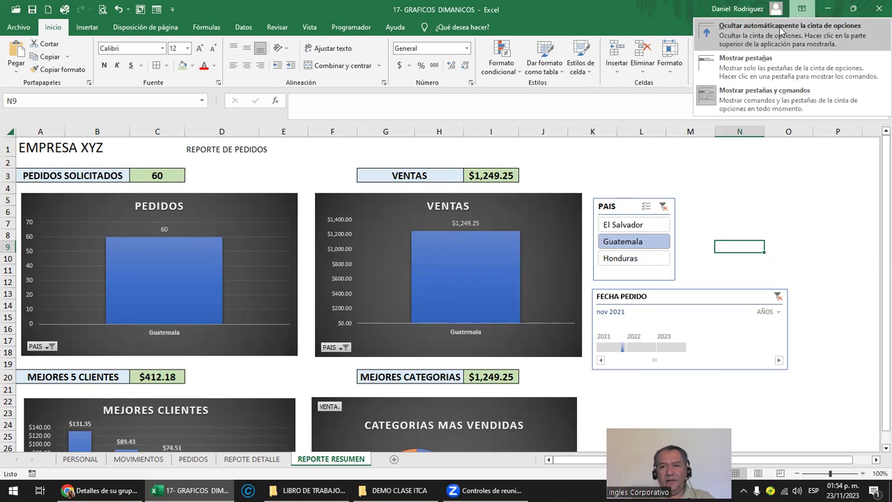
left_click(784, 30)
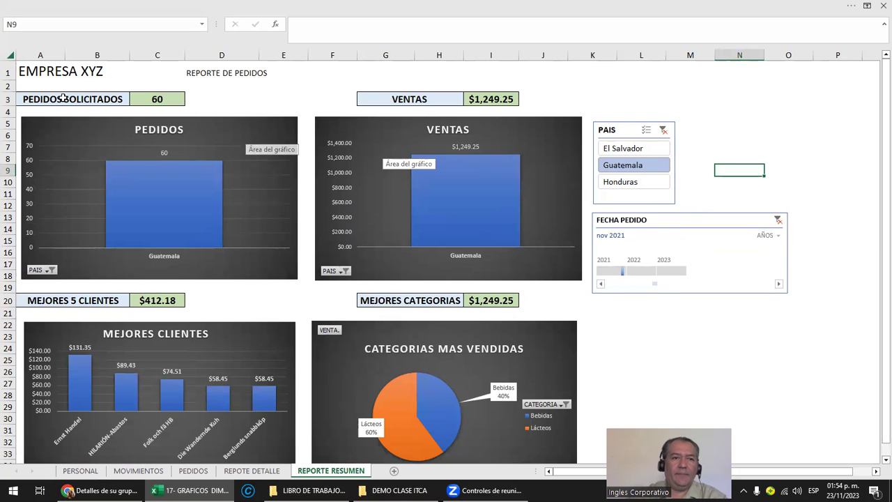
left_click(8, 85)
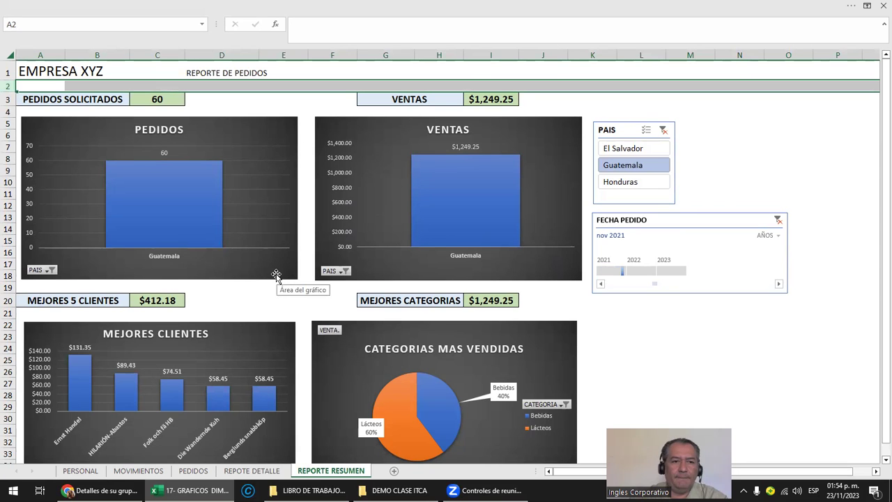
left_click(37, 304)
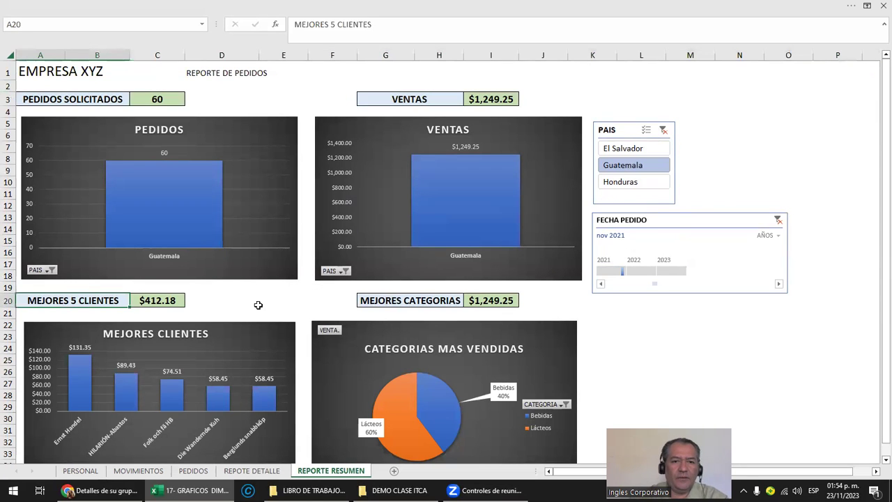
left_click(645, 334)
scroll(646, 335, "down", 1)
scroll(644, 334, "down", 1)
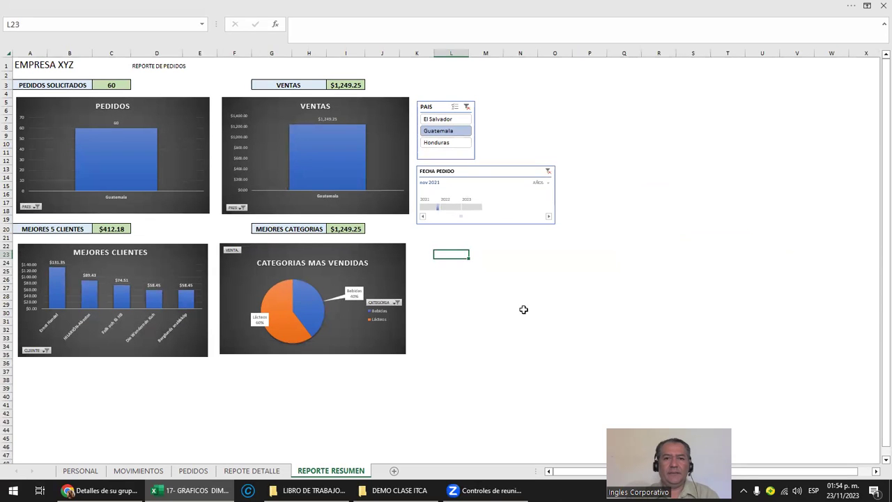
scroll(524, 310, "up", 2)
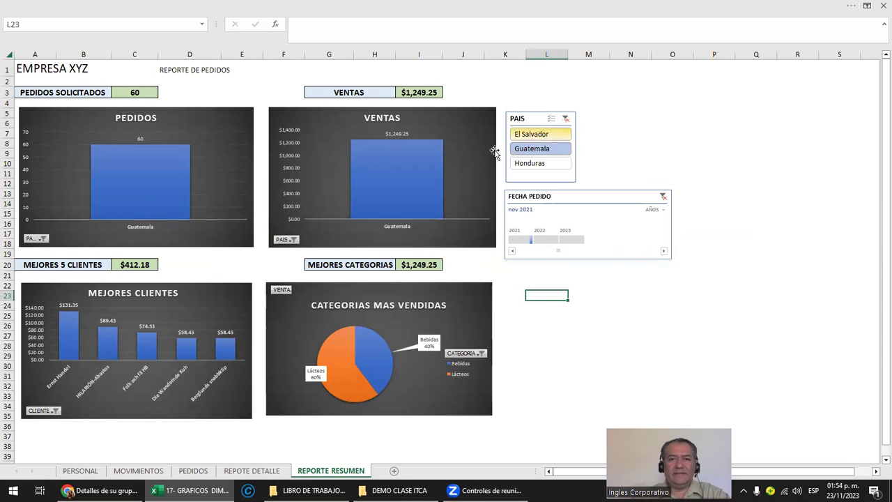
mouse_move(41, 60)
left_mouse_down()
mouse_move(441, 87)
mouse_move(508, 76)
mouse_move(683, 81)
left_mouse_up()
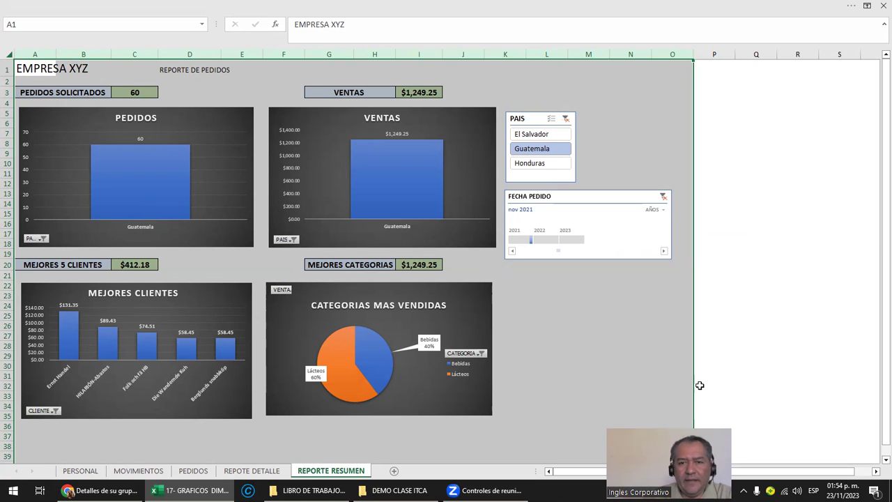
- Filter the dashboard to El Salvador for 2021, then all countries for 2022
left_click(791, 326)
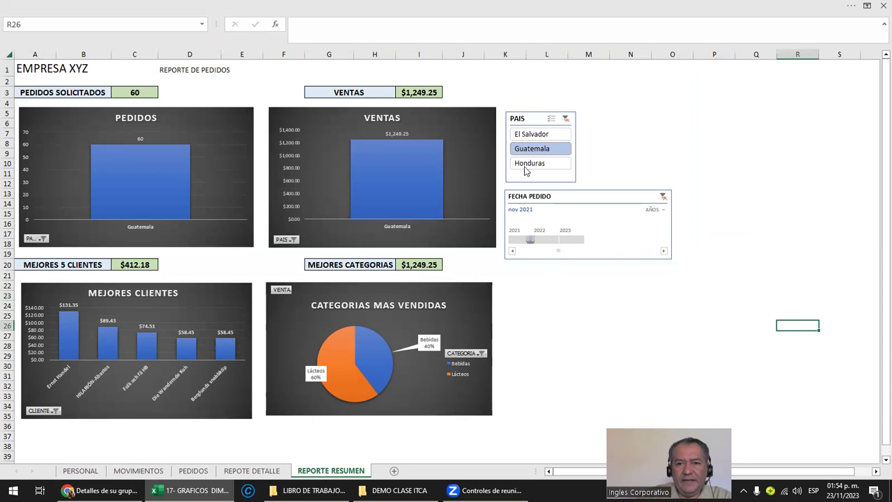
left_click(532, 134)
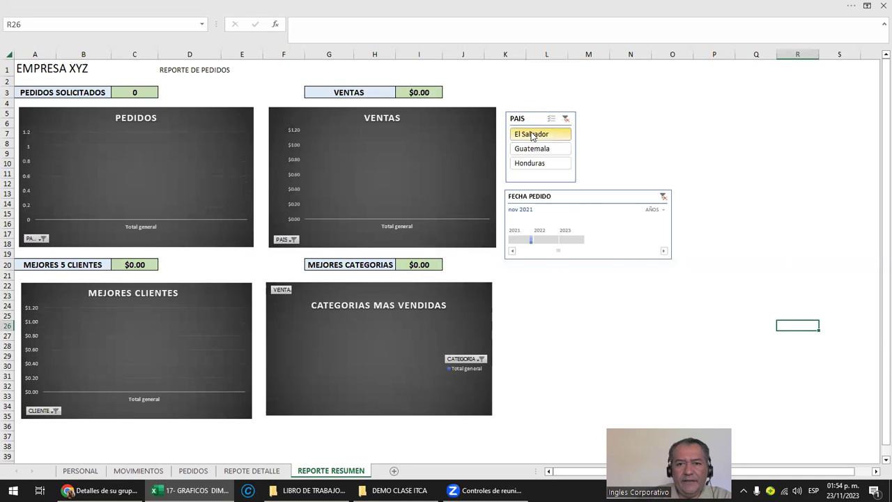
left_click(518, 242)
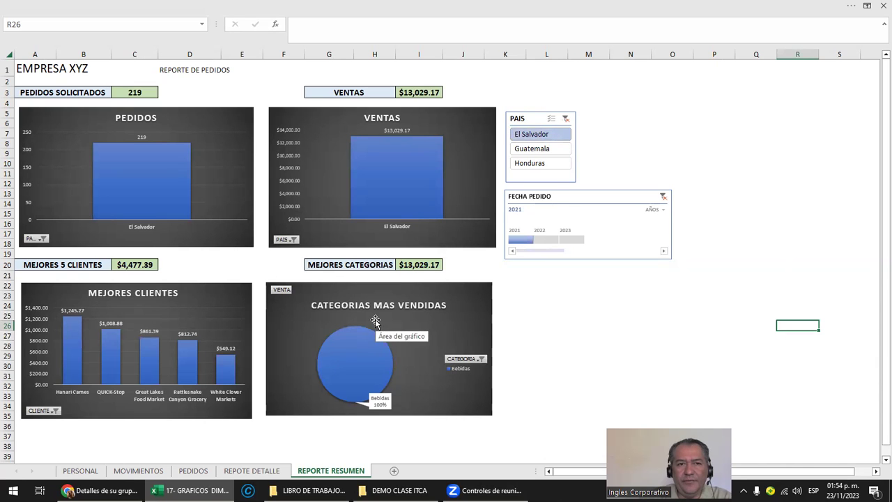
left_click(221, 126)
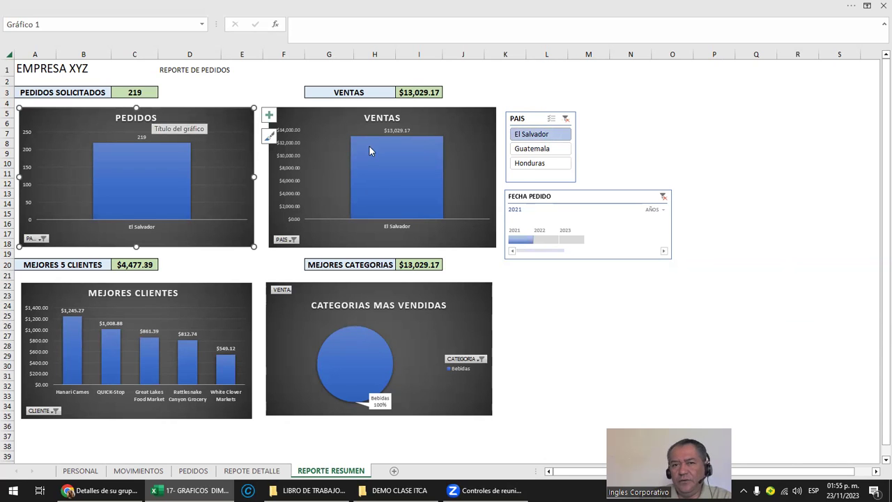
left_click(565, 119)
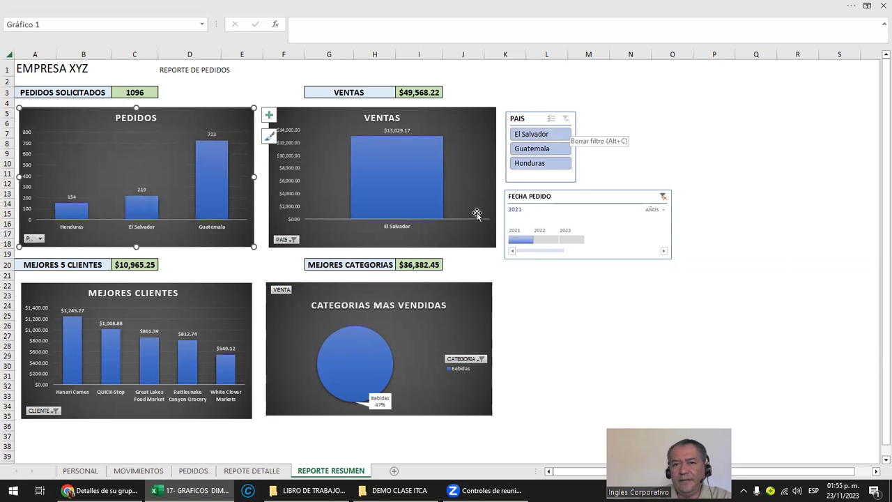
left_click(544, 240)
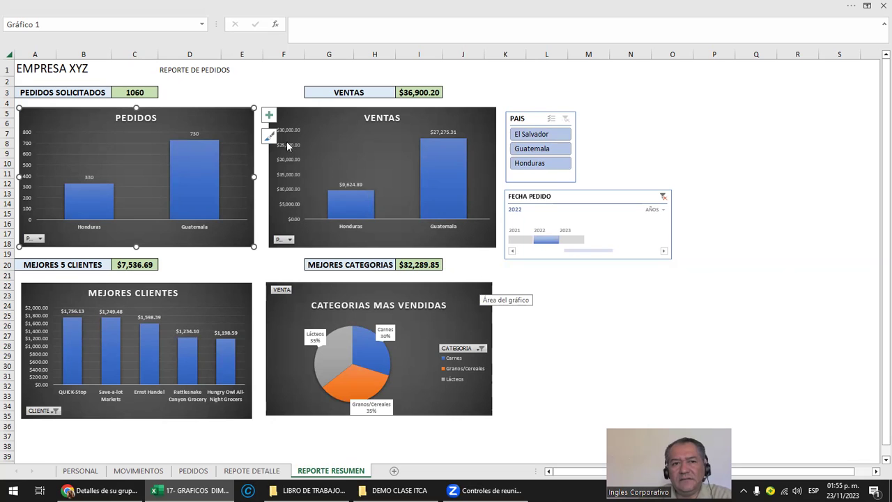
left_click(135, 92)
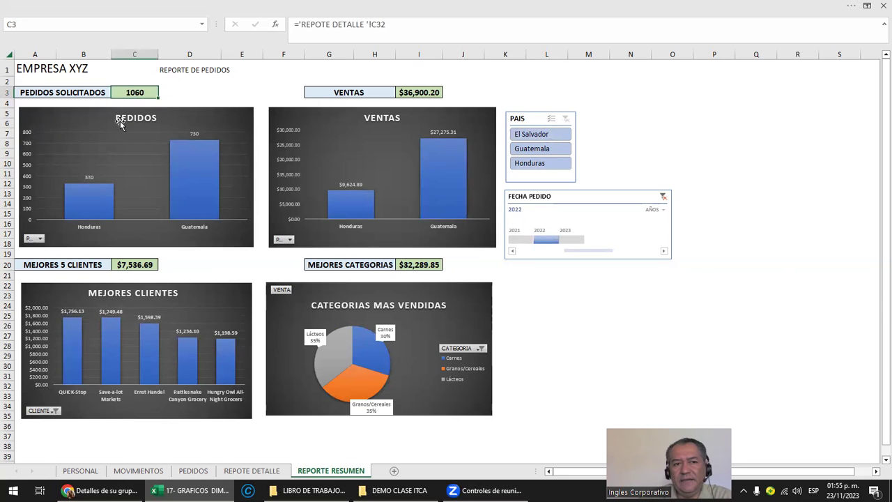
left_click(89, 177)
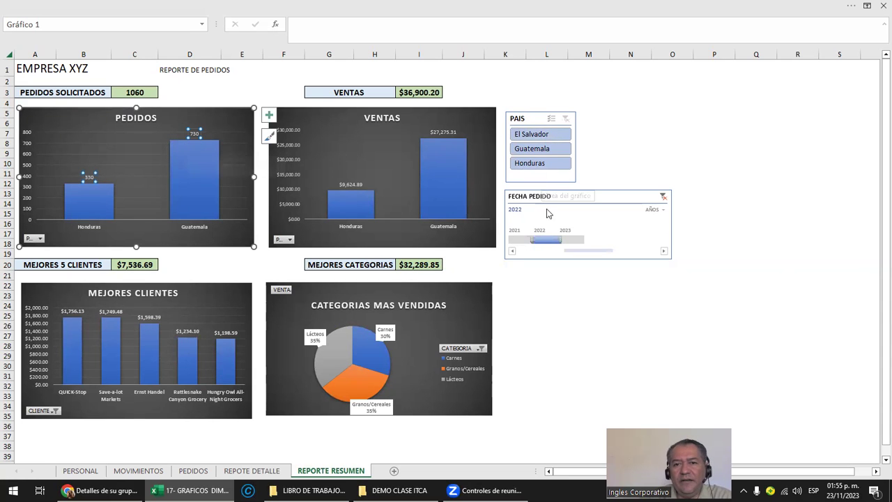
- Cycle through El Salvador, Guatemala and Honduras with 2021/2022, ending on all countries for 2021
left_click(512, 241)
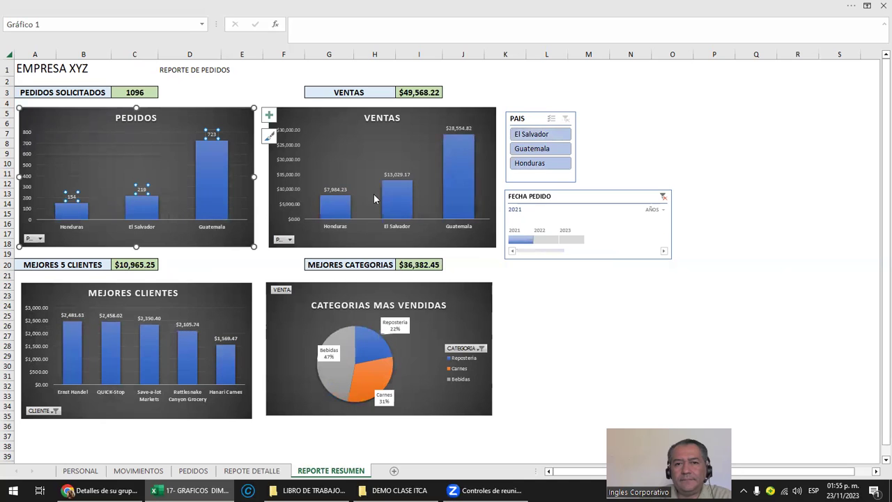
left_click(549, 133)
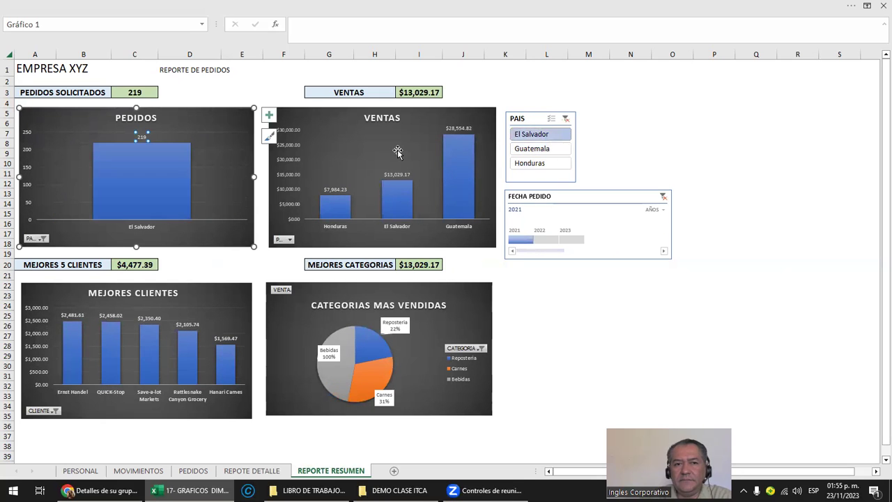
left_click(537, 149)
left_click(548, 241)
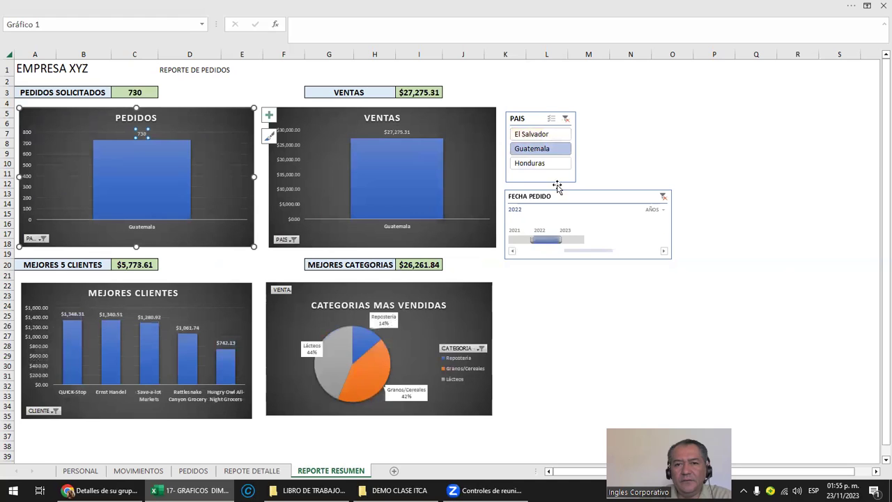
left_click(540, 163)
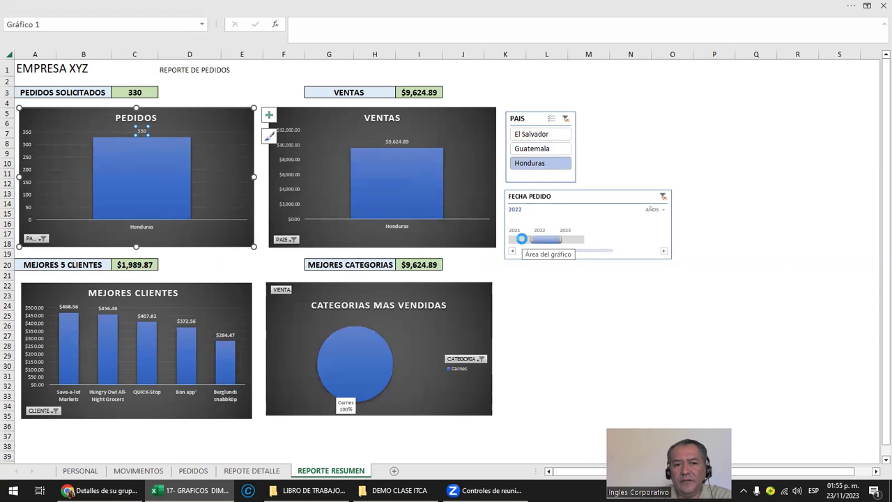
left_click(521, 239)
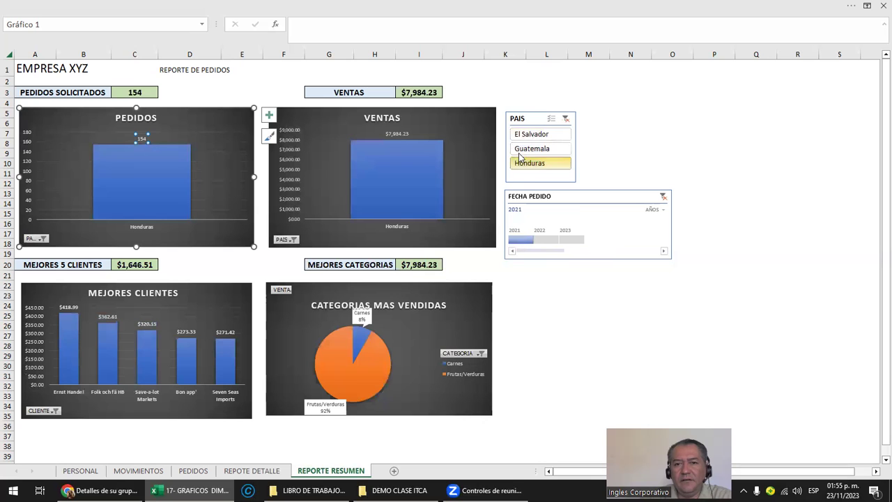
left_click(534, 135)
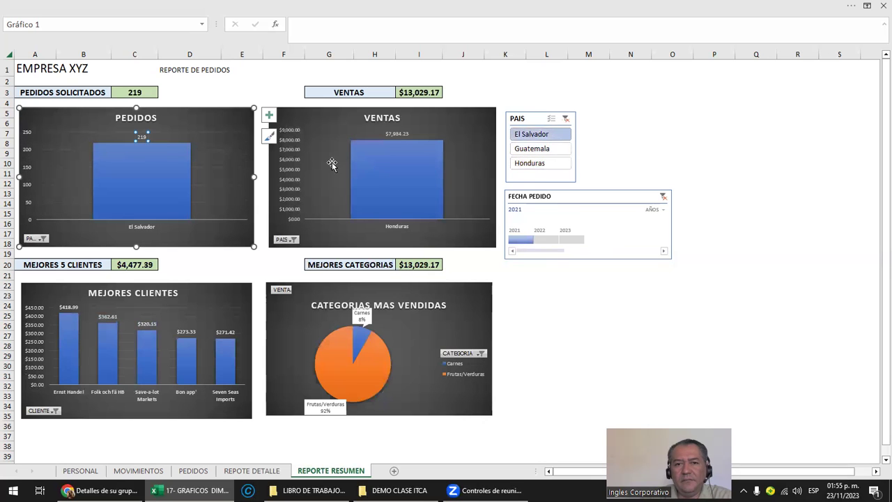
left_click(544, 240)
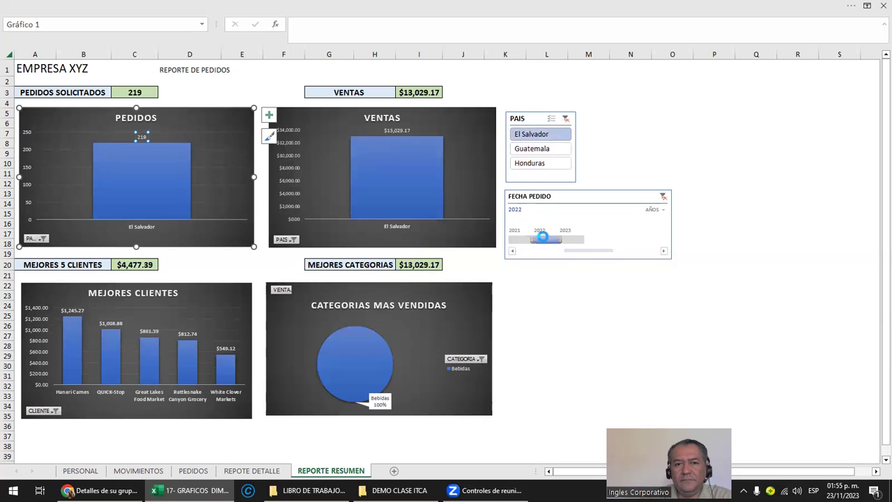
left_click(520, 239)
left_click(566, 119)
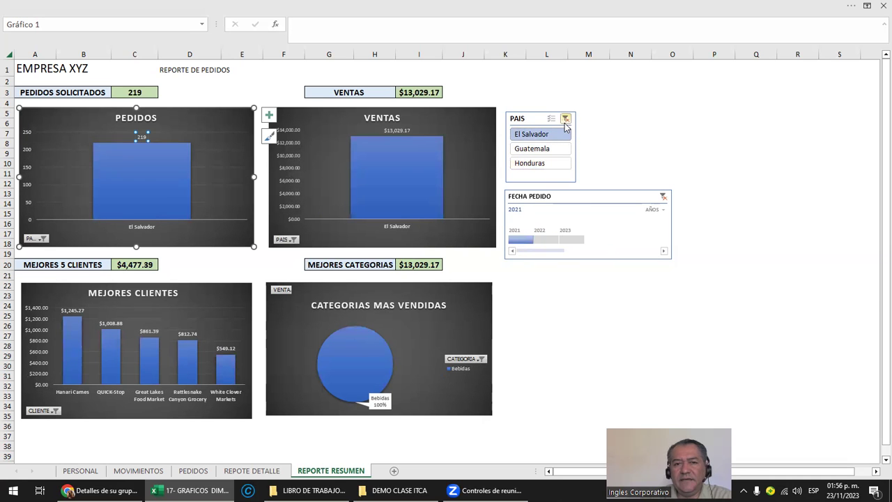
left_click(560, 330)
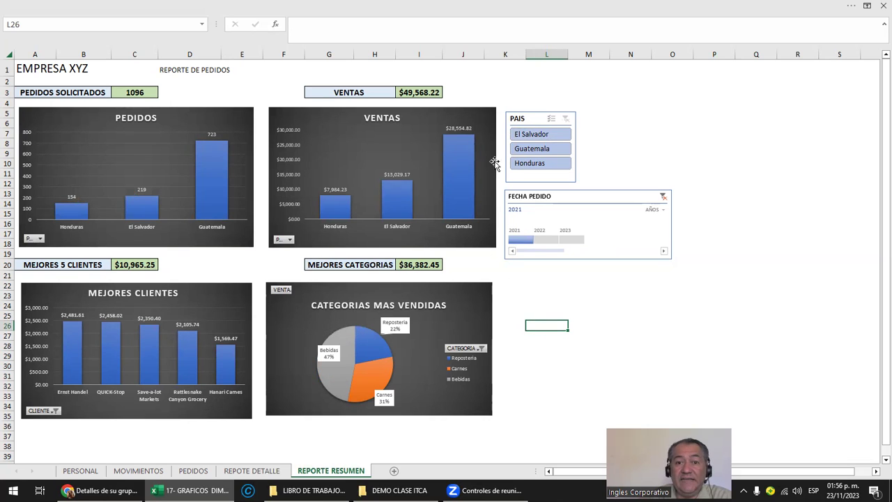
- Select the PEDIDOS chart and restore the full ribbon tabs
left_click(208, 109)
double_click(208, 109)
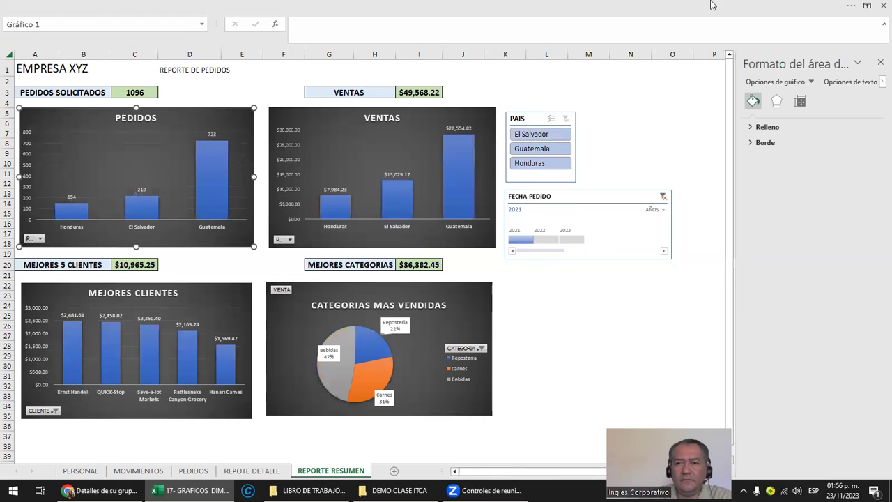
left_click(867, 5)
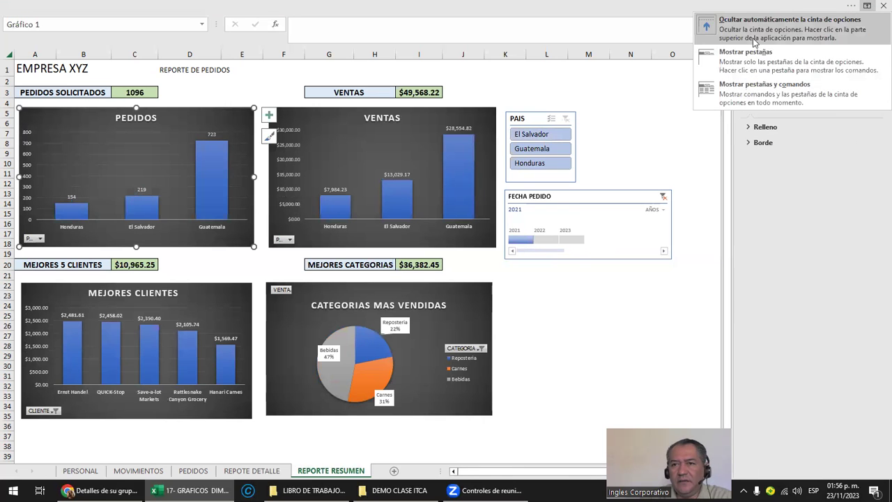
left_click(731, 93)
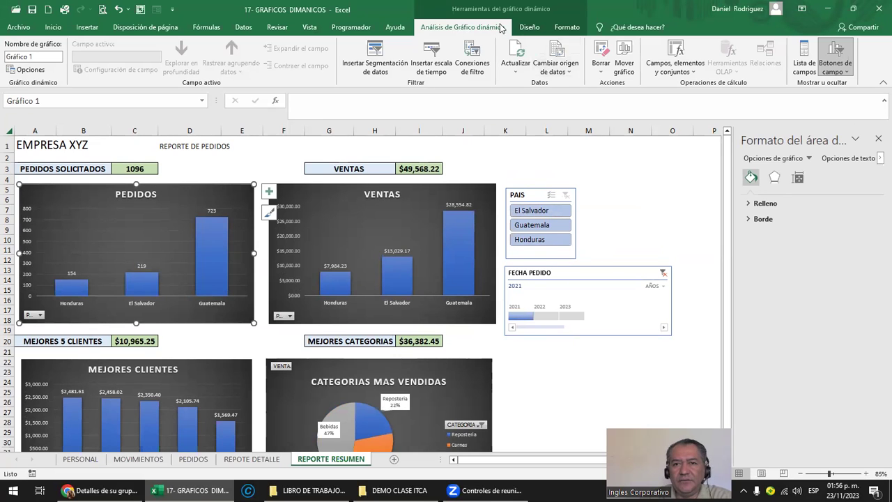
- Give the PEDIDOS chart a white gridded chart style
left_click(529, 26)
left_click(566, 28)
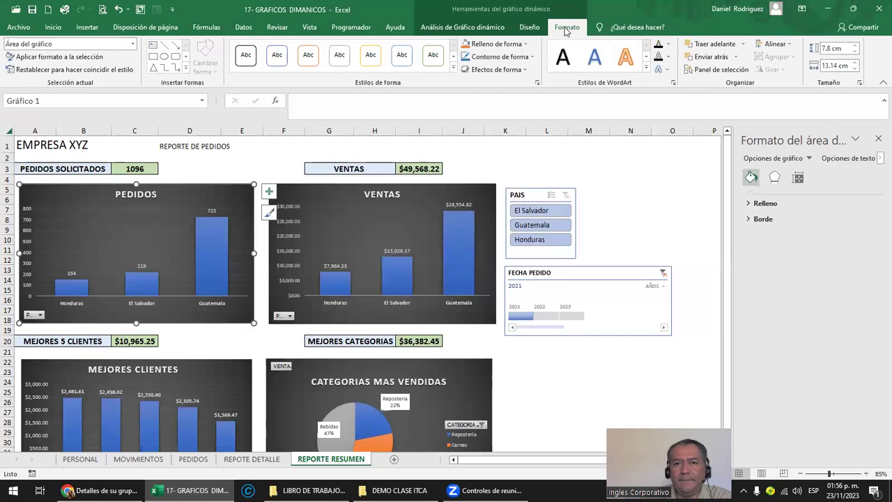
left_click(529, 28)
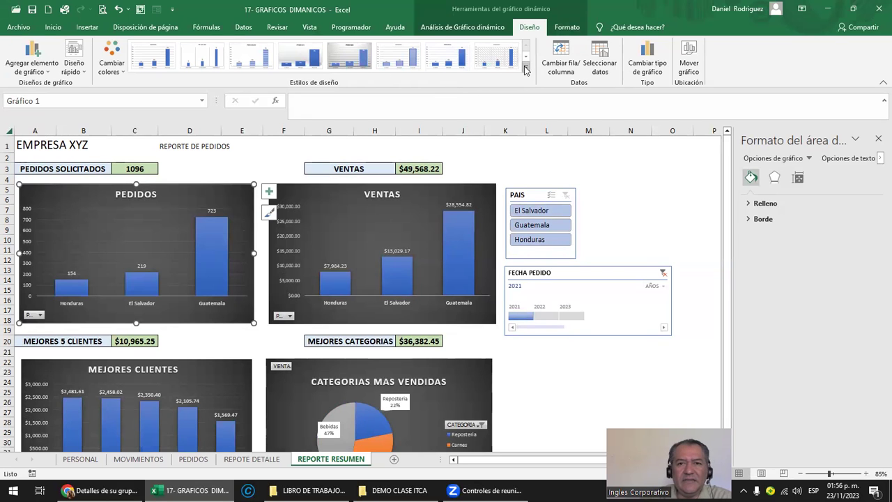
left_click(499, 63)
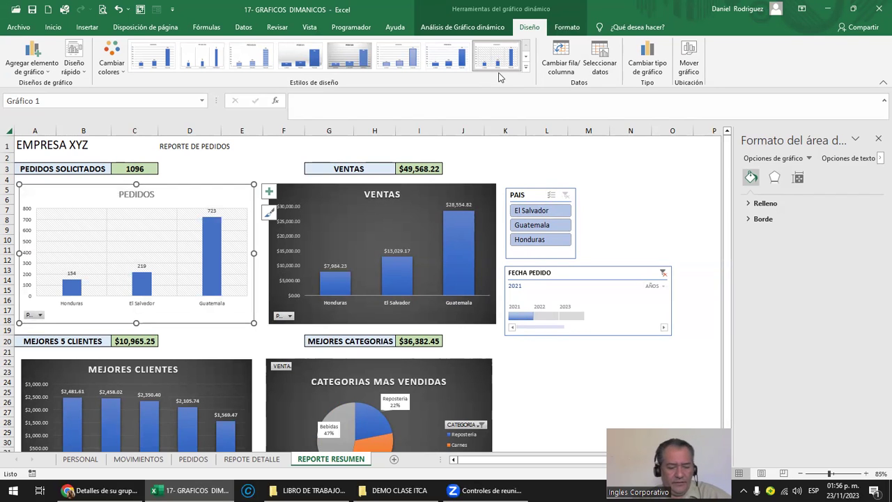
left_click(600, 144)
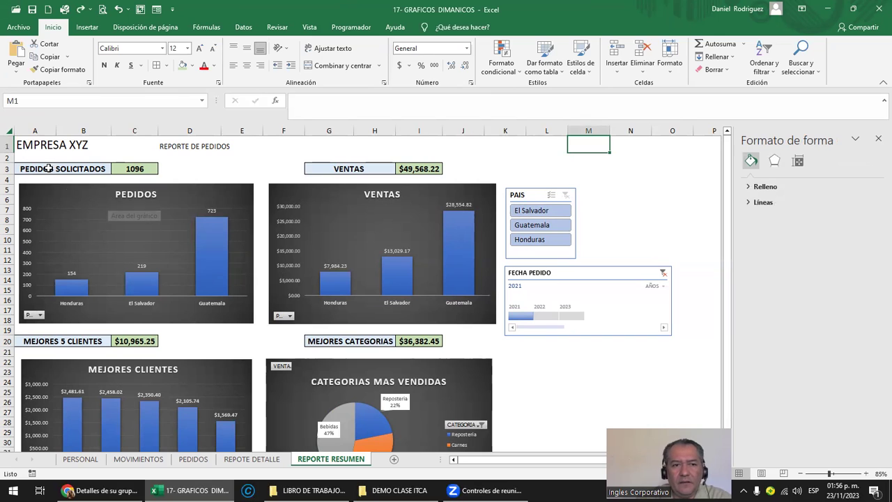
- Close the Formato de forma pane and reselect the PEDIDOS chart
left_click_drag(63, 169, 134, 169)
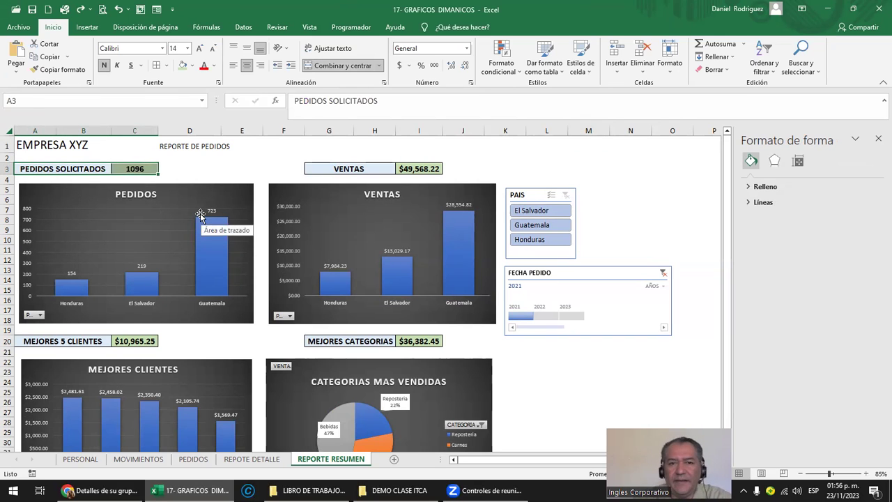
left_click(878, 139)
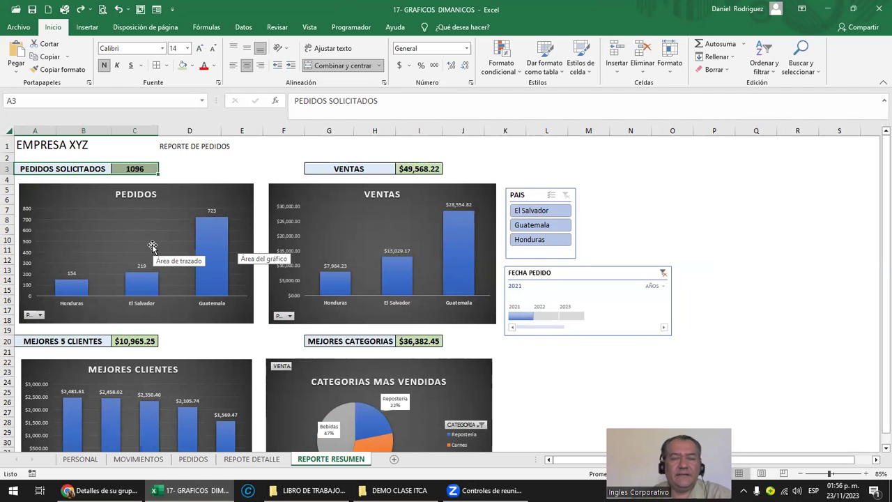
left_click(63, 197)
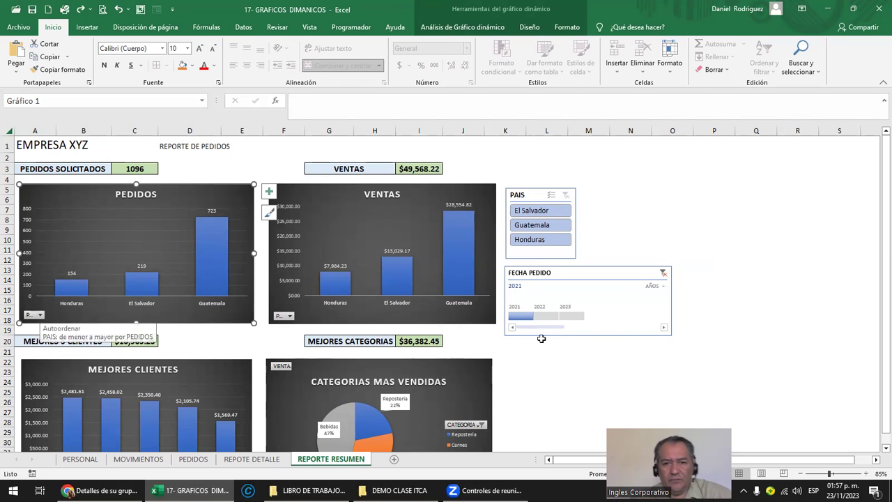
- Filter the dashboard to El Salvador in the PAIS slicer
left_click(593, 377)
scroll(602, 378, "up", 1)
scroll(613, 312, "up", 2)
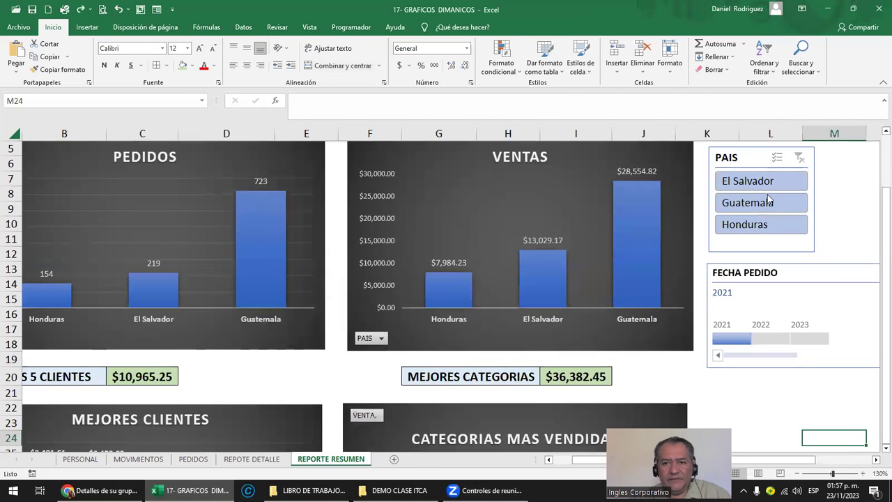
left_click(745, 186)
left_click(744, 185)
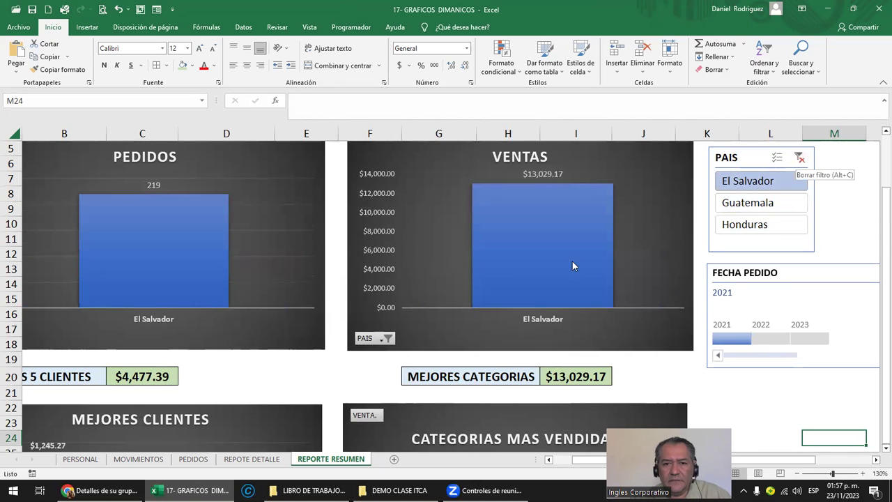
- Hide all field buttons on the VENTAS chart
right_click(380, 338)
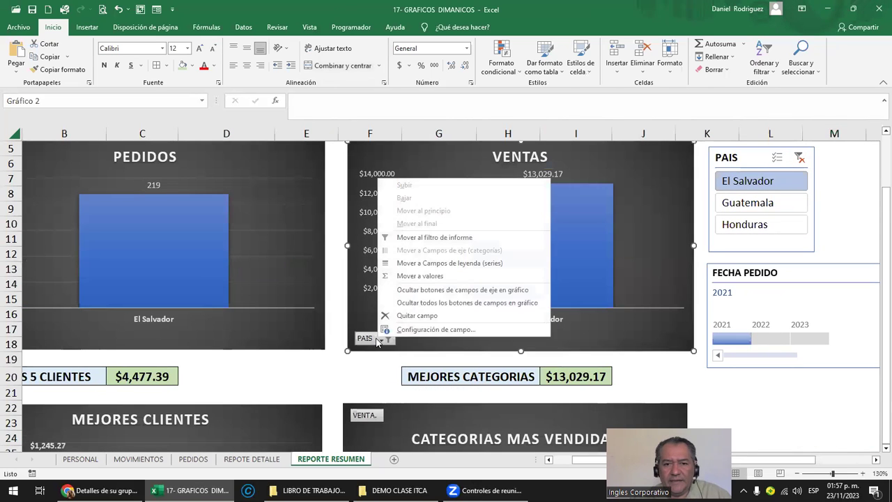
left_click(461, 304)
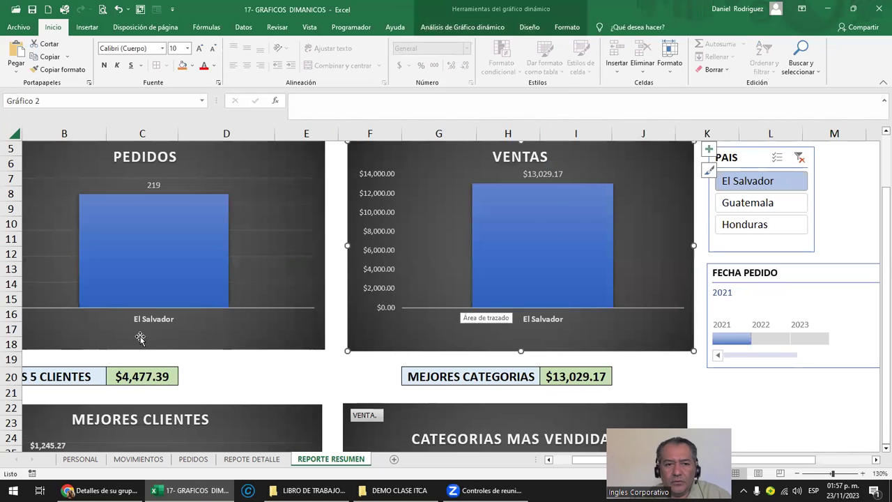
left_click(456, 257)
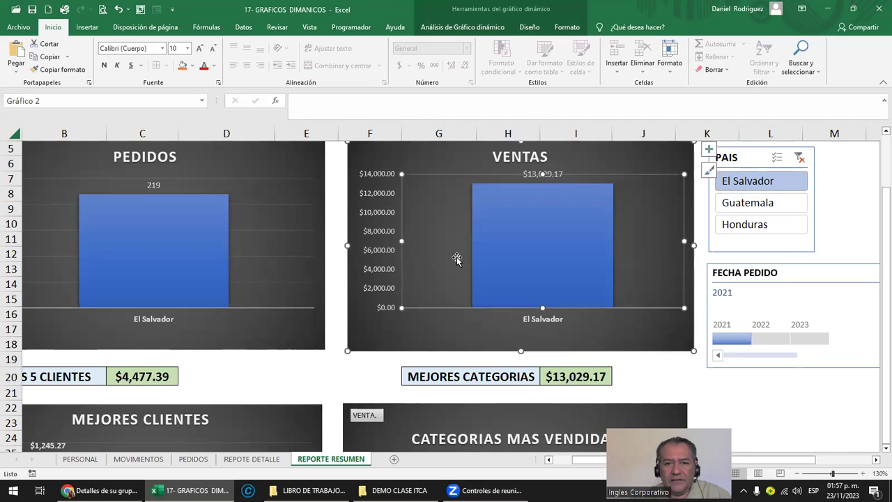
left_click(718, 403)
key("Left")
- Hide all field buttons on the PEDIDOS and MEJORES CLIENTES charts
left_click(174, 335)
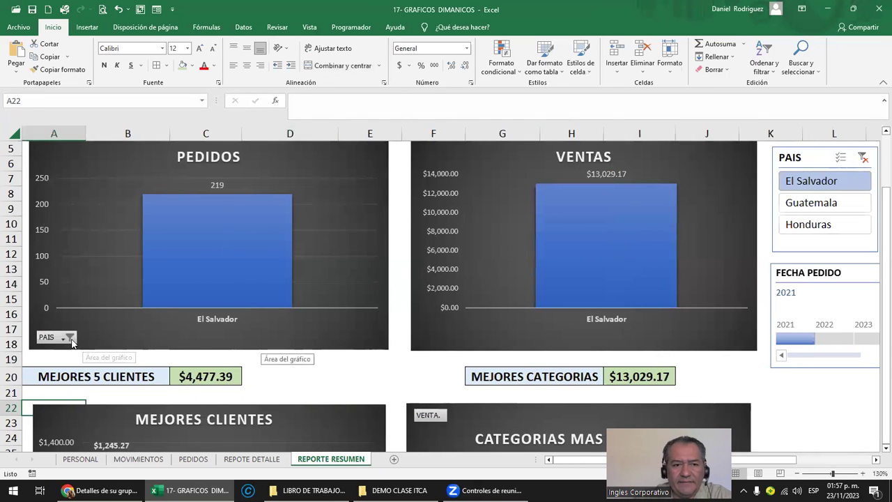
right_click(63, 338)
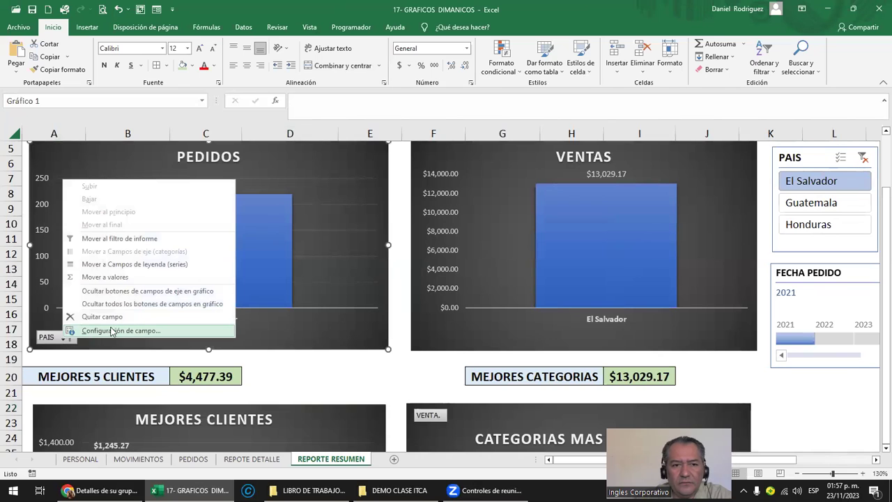
left_click(146, 303)
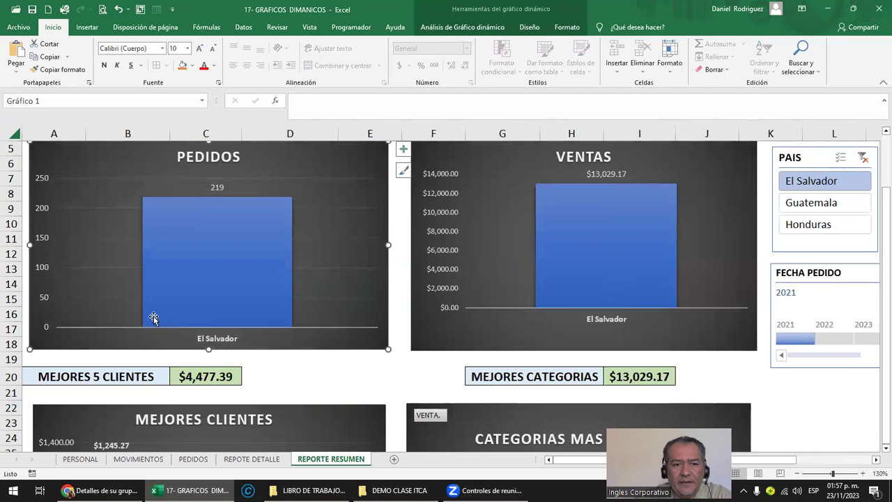
scroll(153, 318, "down", 4)
right_click(87, 414)
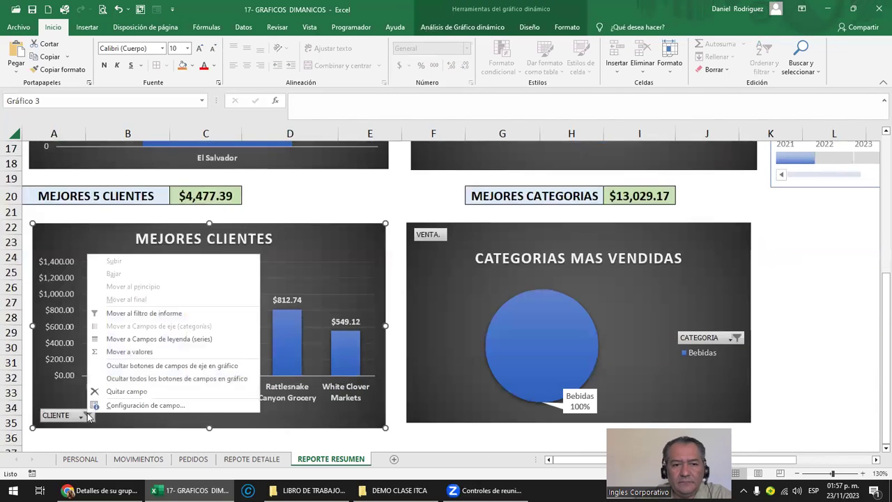
left_click(139, 380)
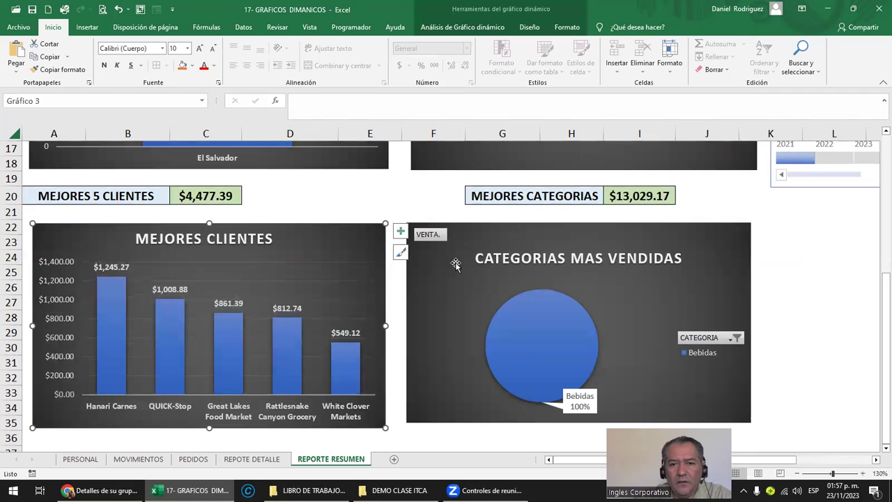
right_click(439, 237)
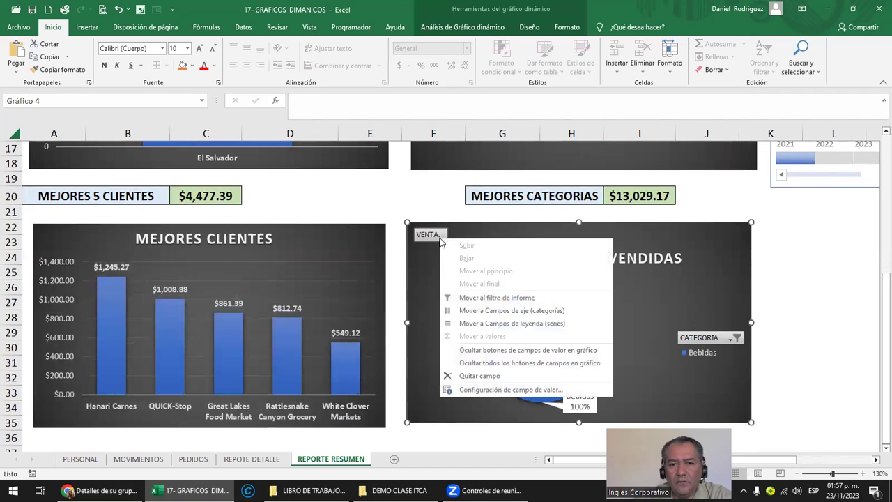
- Hide all field buttons on the VENTA pie chart
left_click(539, 363)
left_click(818, 319)
scroll(818, 319, "down", 3, "ctrl")
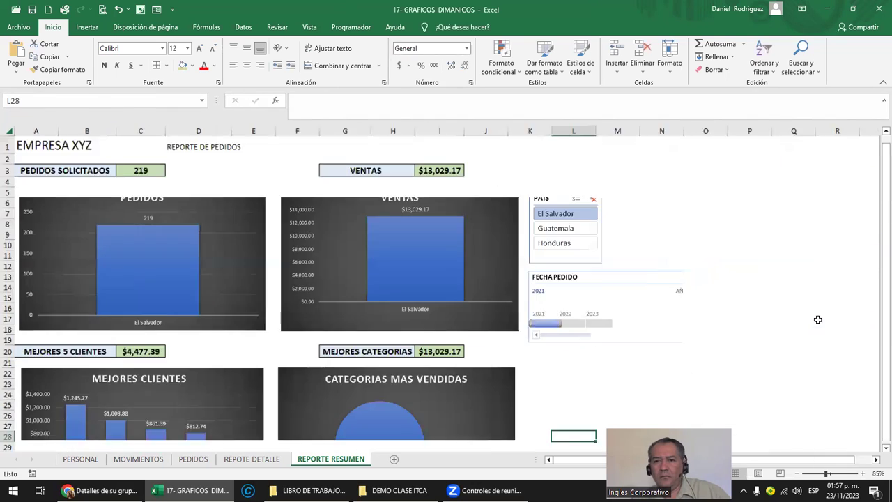
scroll(818, 320, "down", 1, "ctrl")
- Filter the dashboard to Guatemala, then Honduras, and save the workbook
left_click(438, 207)
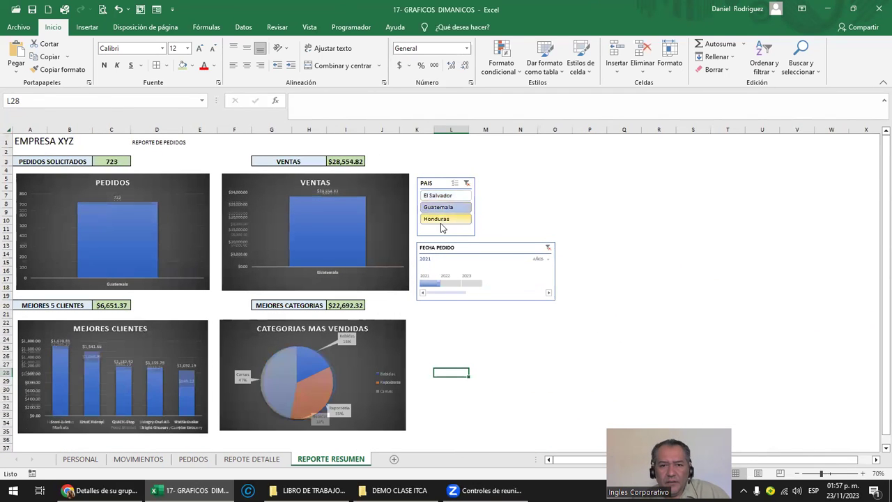
left_click(441, 220)
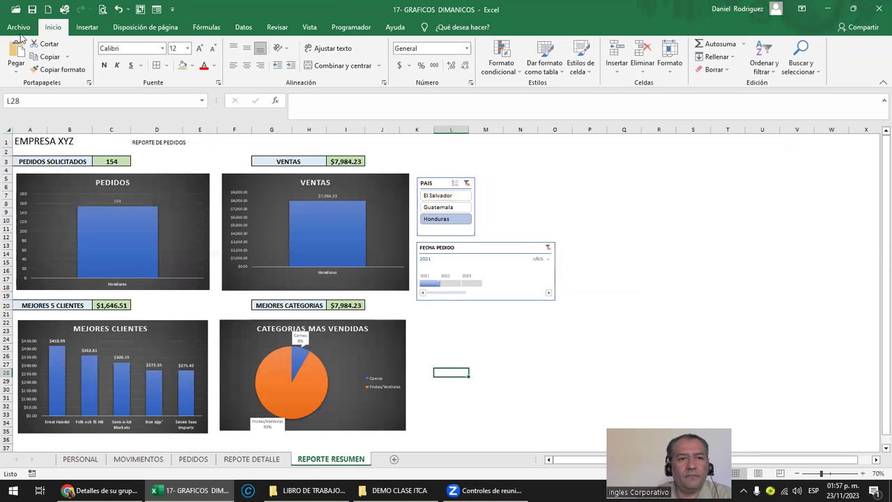
left_click(32, 9)
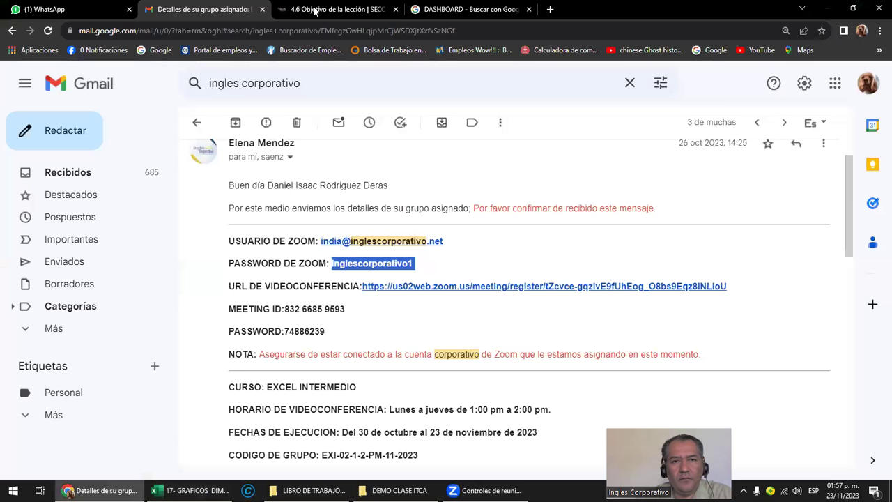
- Return to the course and advance from lesson 4.6 to 4.7 Gráficos Dinámicos
left_click(317, 8)
scroll(488, 308, "down", 3)
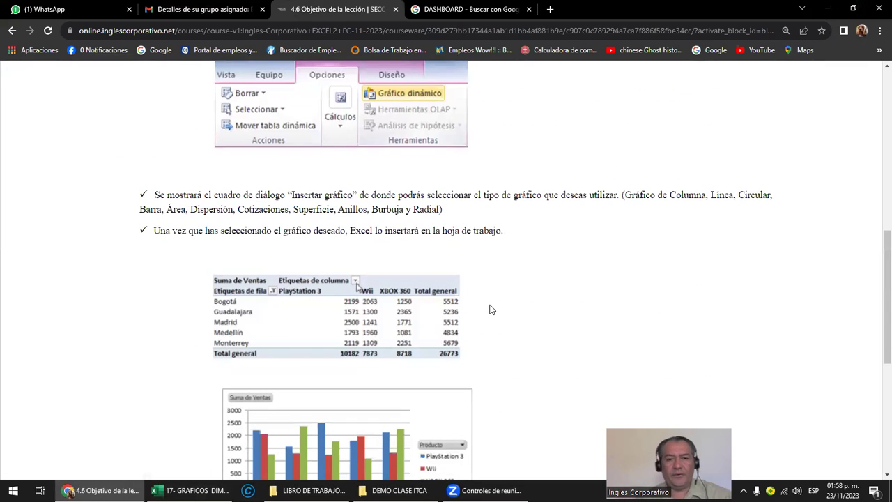
scroll(490, 309, "down", 3)
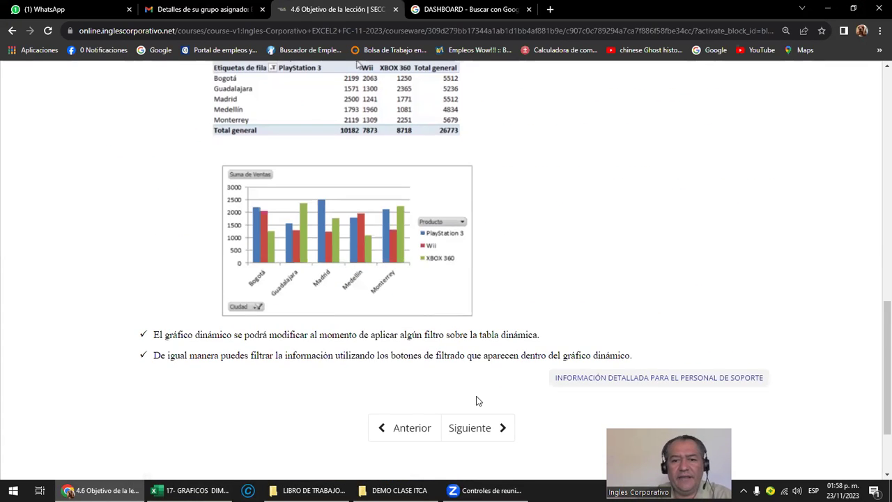
left_click(471, 427)
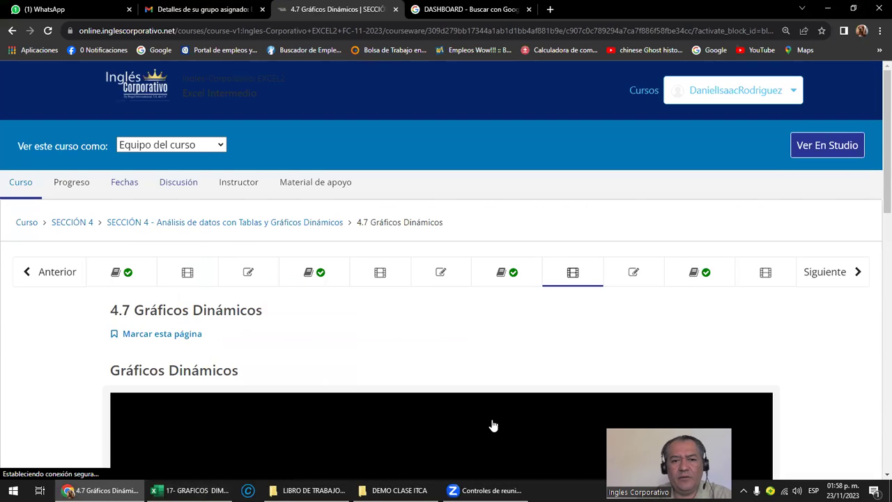
- Move on to lesson 4.8 Laboratorio 3
scroll(493, 425, "down", 2)
scroll(494, 424, "down", 1)
scroll(494, 423, "down", 2)
scroll(496, 422, "down", 1)
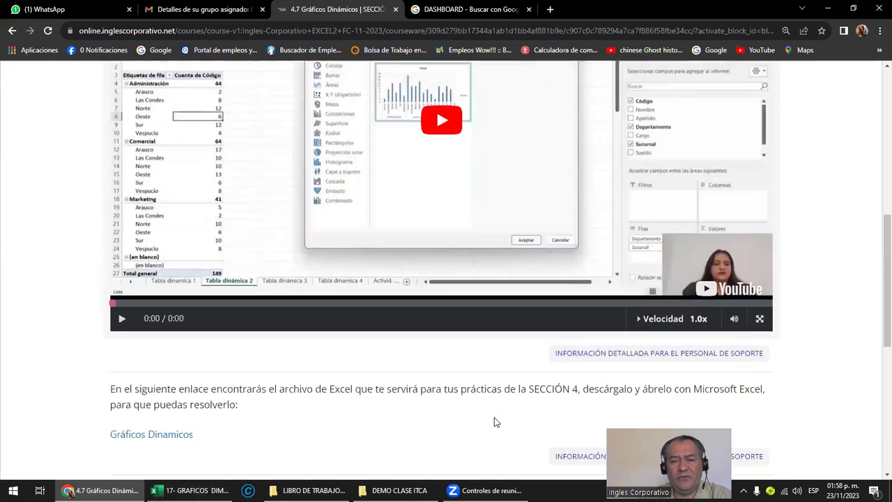
scroll(494, 421, "down", 1)
scroll(484, 411, "down", 1)
scroll(485, 398, "down", 2)
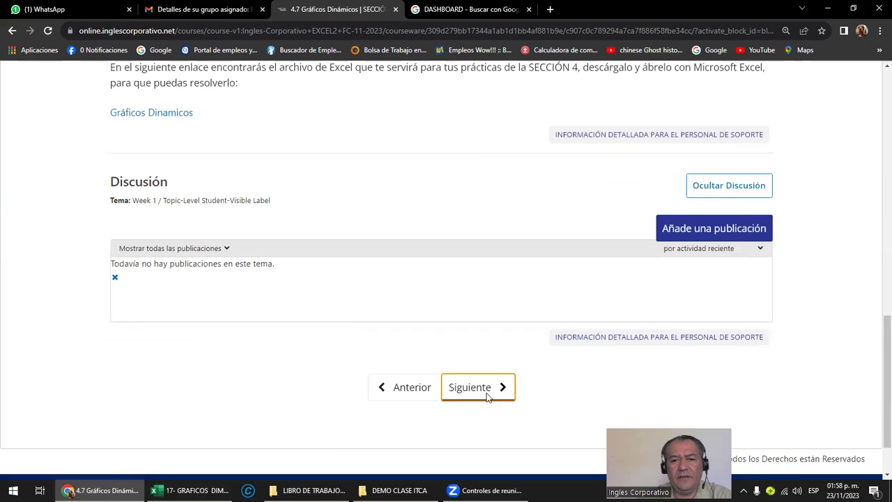
left_click(487, 397)
- Continue to lesson 4.9 Objetivo de la lección
scroll(472, 399, "down", 1)
scroll(470, 399, "down", 2)
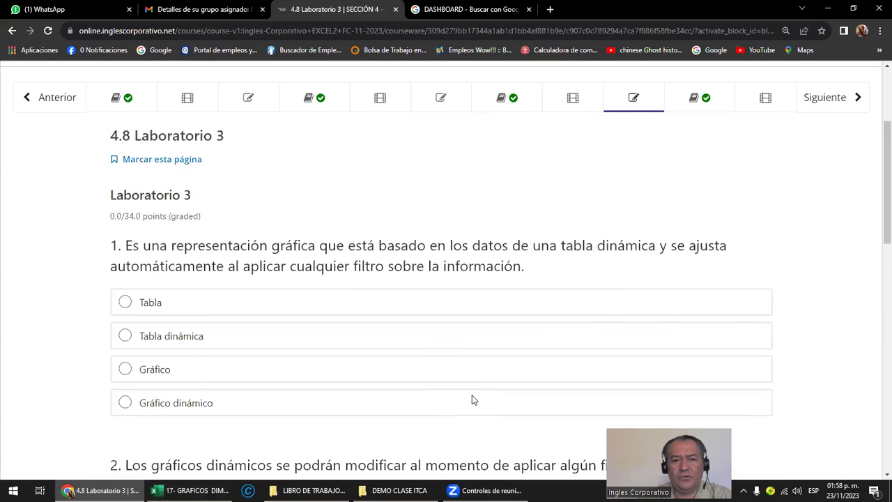
scroll(466, 397, "down", 1)
scroll(467, 397, "down", 3)
scroll(424, 365, "down", 3)
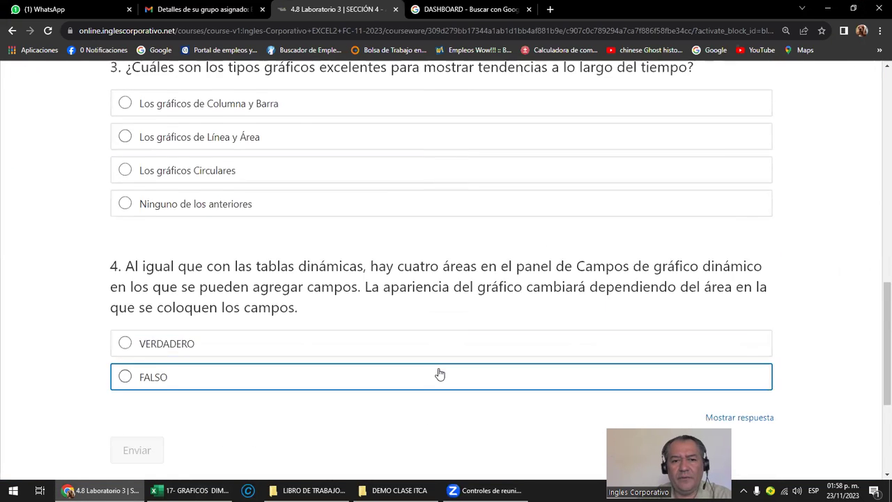
scroll(439, 372, "down", 3)
left_click(467, 320)
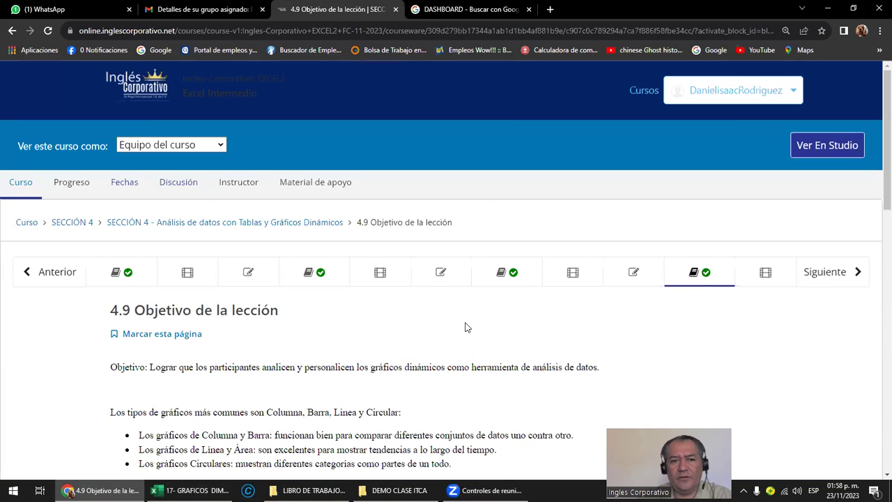
- Highlight the Columna y Barra, Línea y Área and Circulares chart types, then return to Excel
scroll(466, 326, "down", 3)
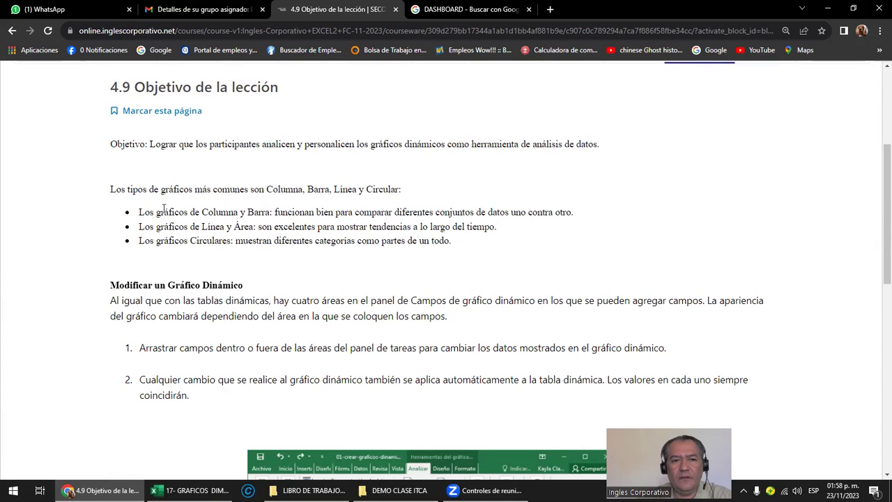
left_click_drag(156, 212, 264, 207)
left_click_drag(198, 227, 252, 224)
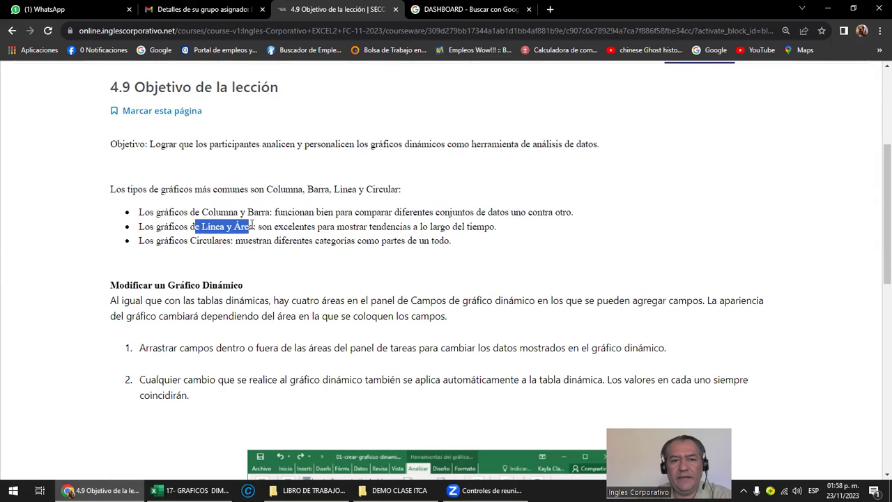
left_click_drag(192, 242, 232, 243)
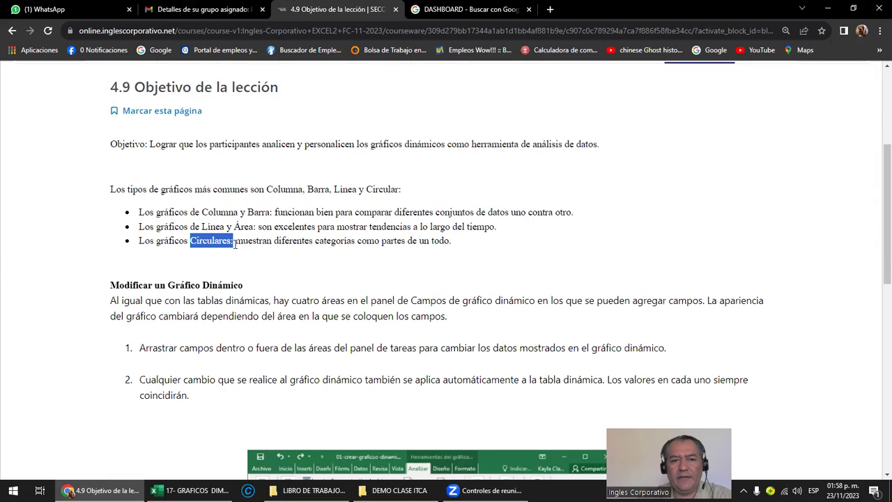
left_click(331, 280)
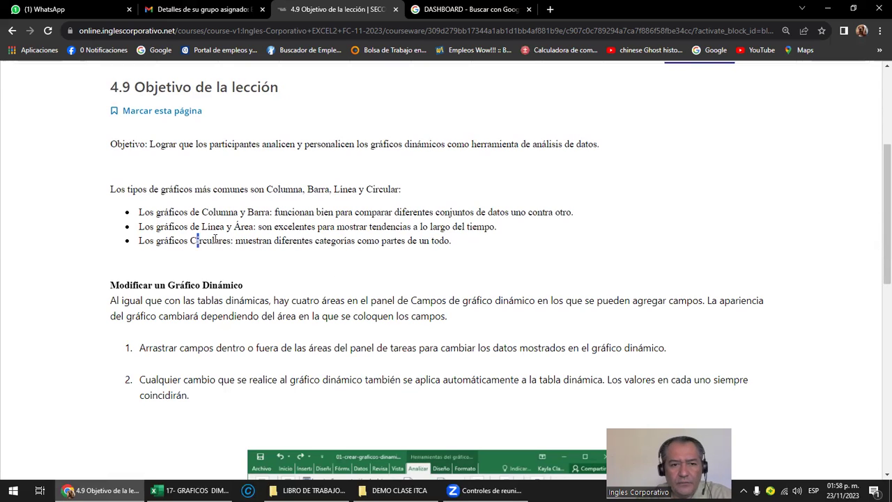
left_click_drag(198, 240, 233, 240)
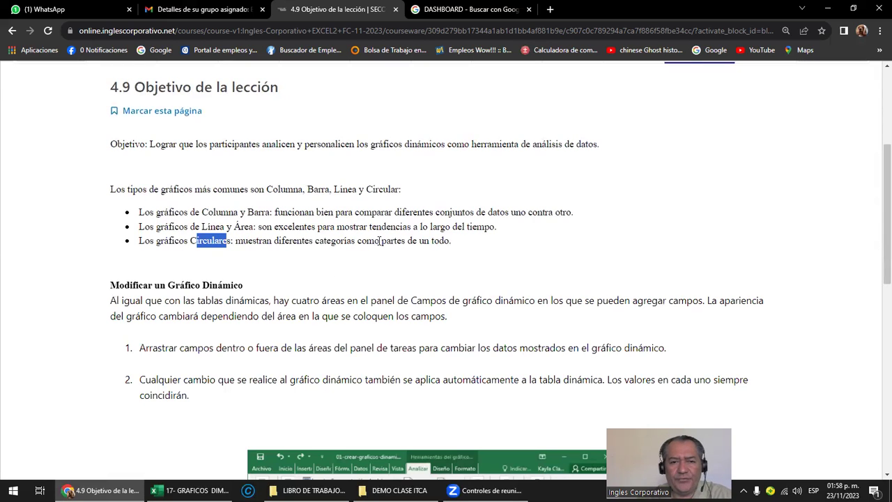
left_click_drag(199, 226, 226, 226)
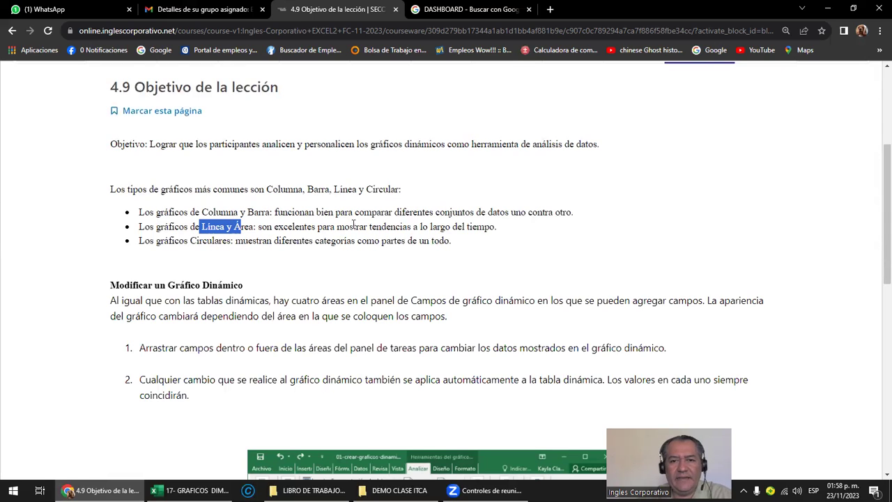
left_click(235, 213)
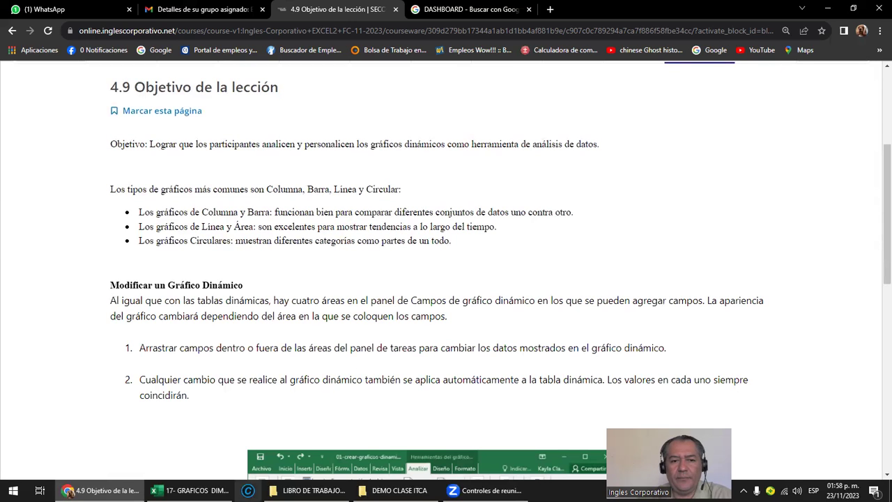
left_click(187, 490)
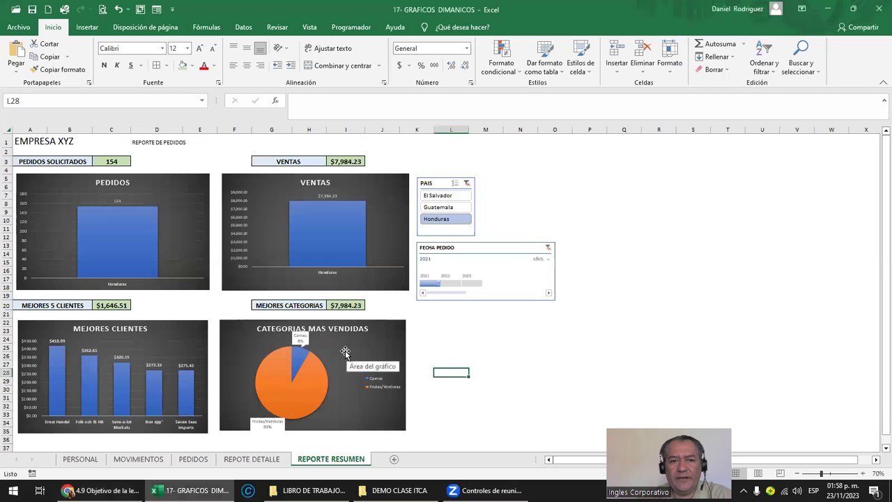
- Preview the MEJORES CLIENTES chart as Línea con marcadores, then undo back to columns
left_click(168, 355)
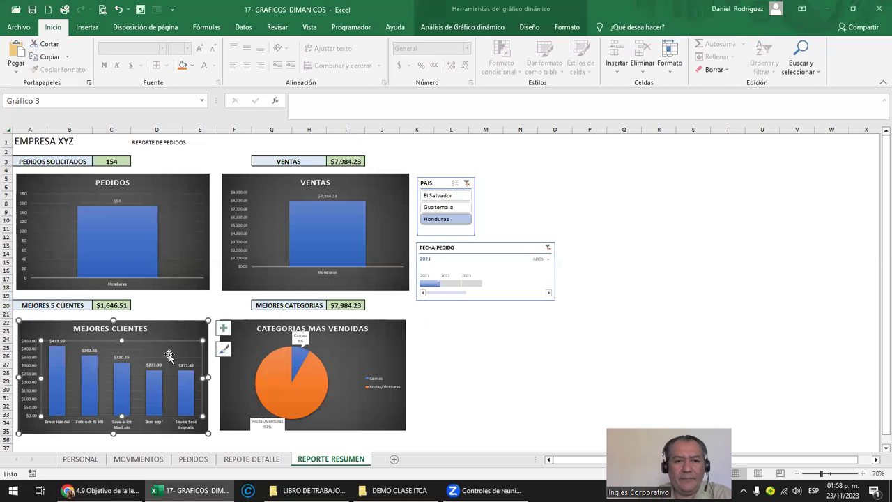
scroll(168, 356, "down", 2)
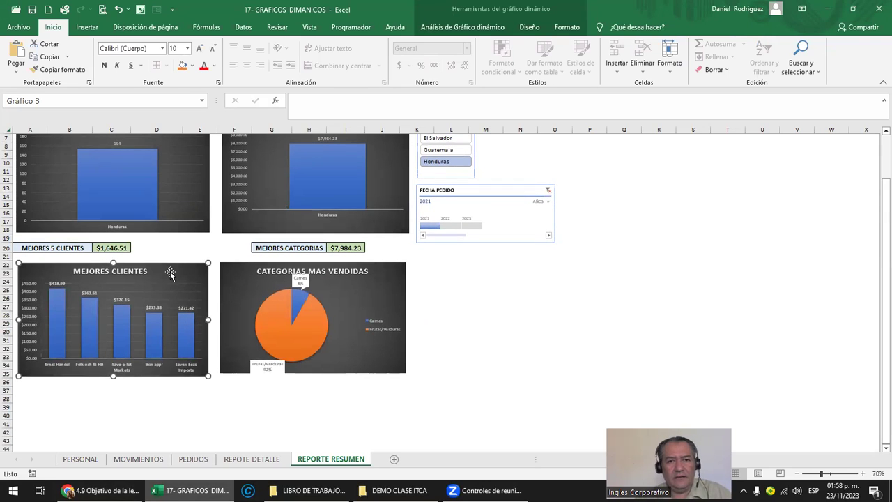
double_click(165, 296)
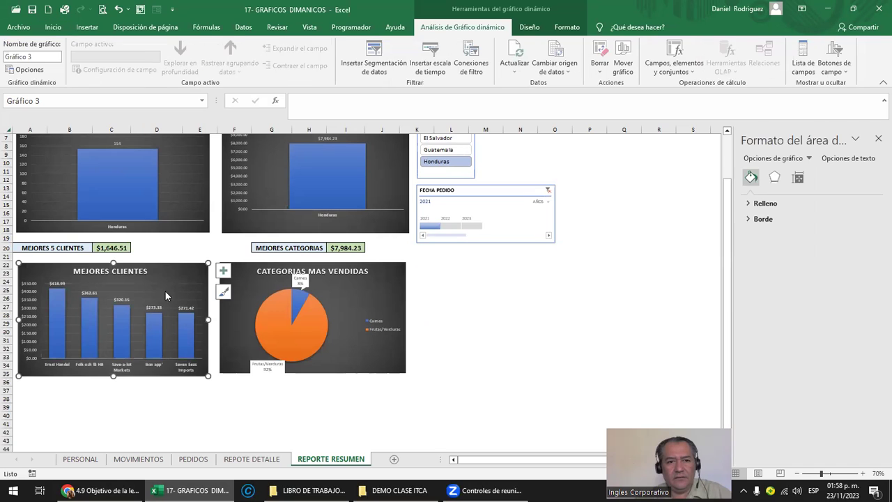
left_click(529, 28)
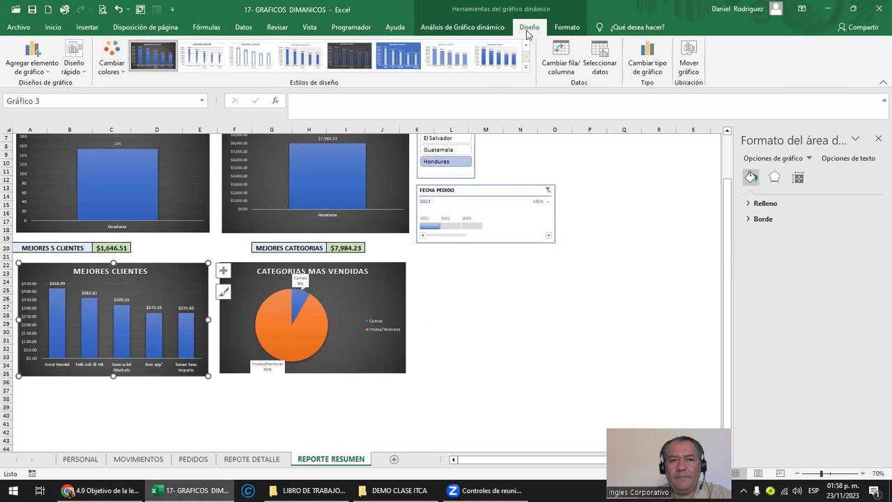
left_click(647, 63)
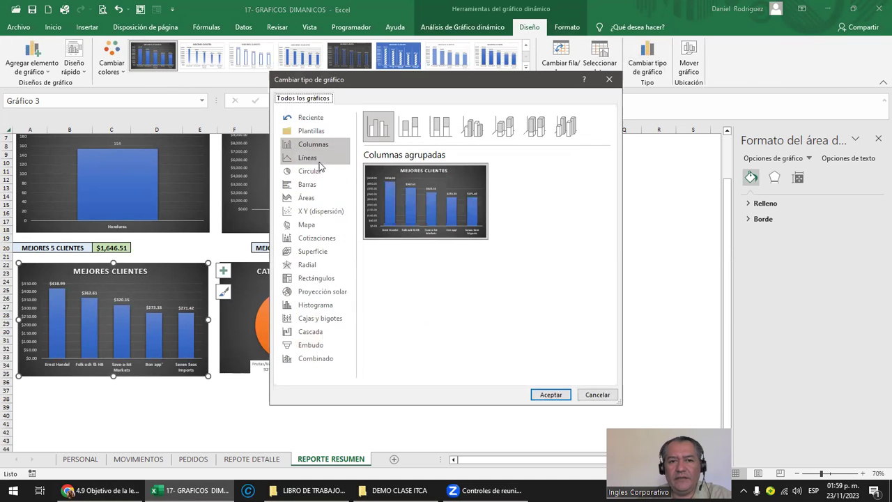
left_click(320, 161)
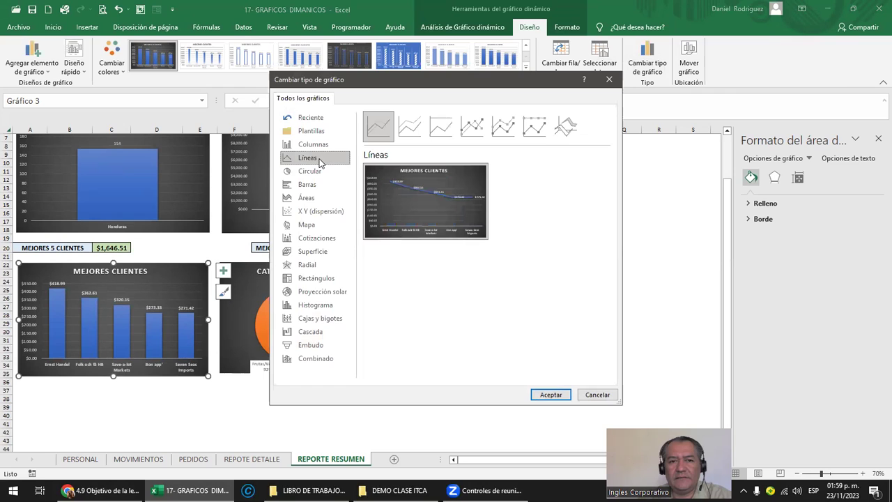
left_click(473, 127)
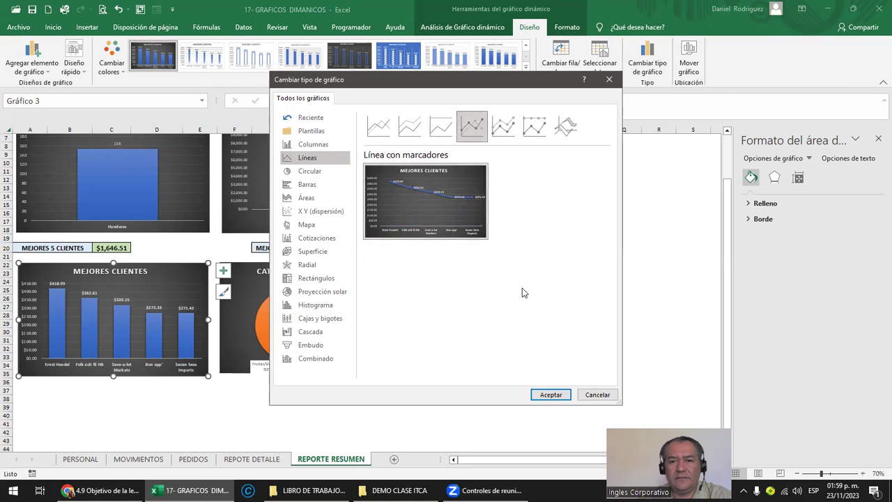
left_click(550, 395)
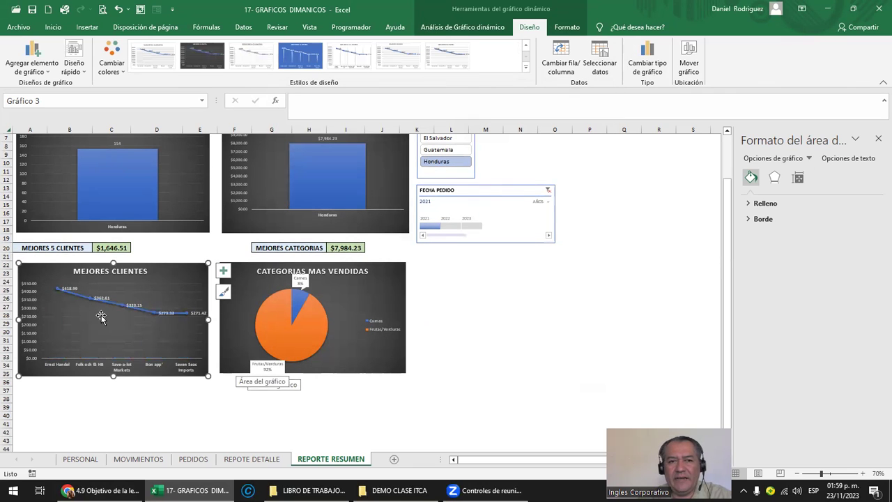
key("ctrl+z")
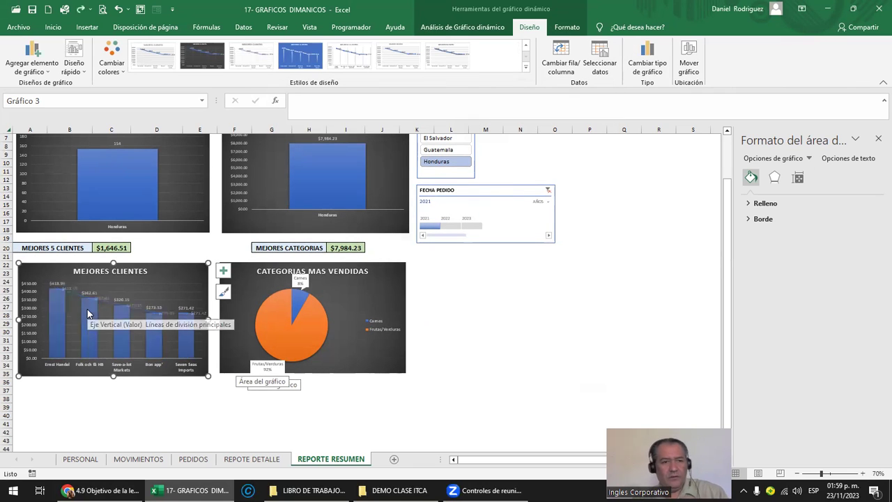
- Reselect the MEJORES CLIENTES chart and switch back to the lesson 4.9 page
left_click(510, 347)
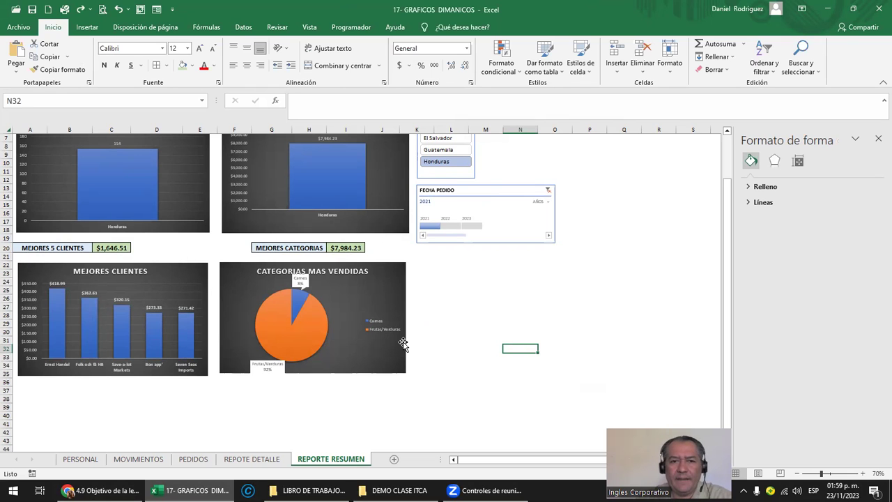
scroll(469, 247, "up", 1)
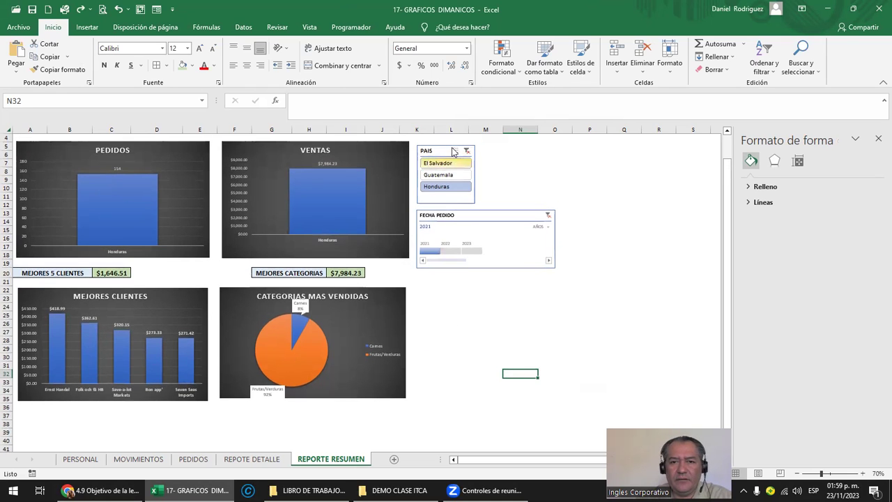
left_click(183, 301)
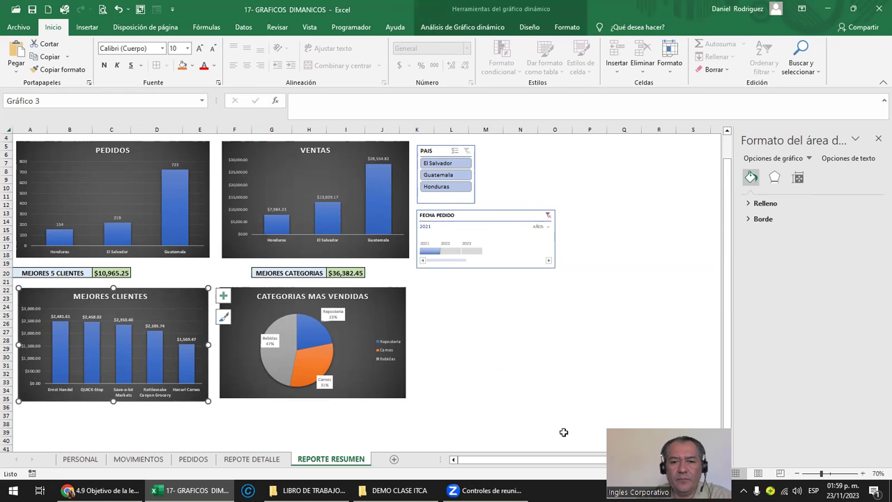
key("alt+Tab")
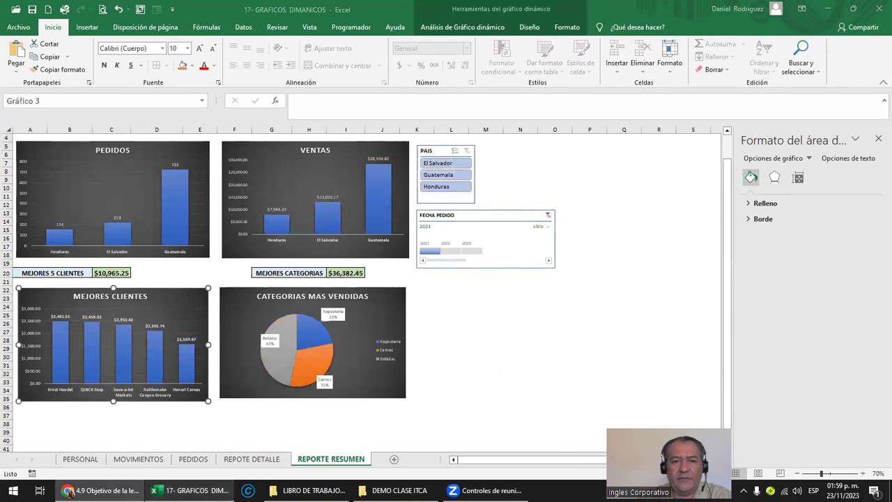
scroll(272, 255, "down", 1)
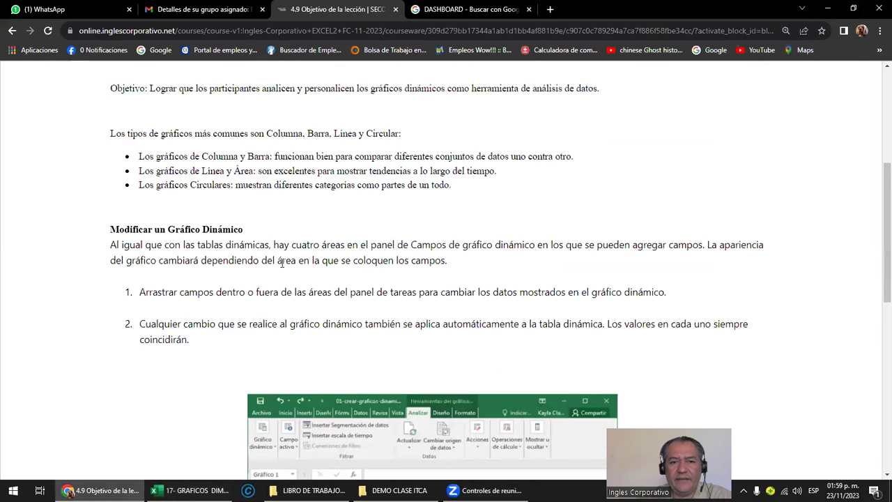
- Finish lesson 4.9 and advance to lesson 4.10 Personalizar Gráficos Dinámicos
scroll(283, 265, "down", 2)
scroll(286, 272, "down", 1)
scroll(288, 275, "down", 2)
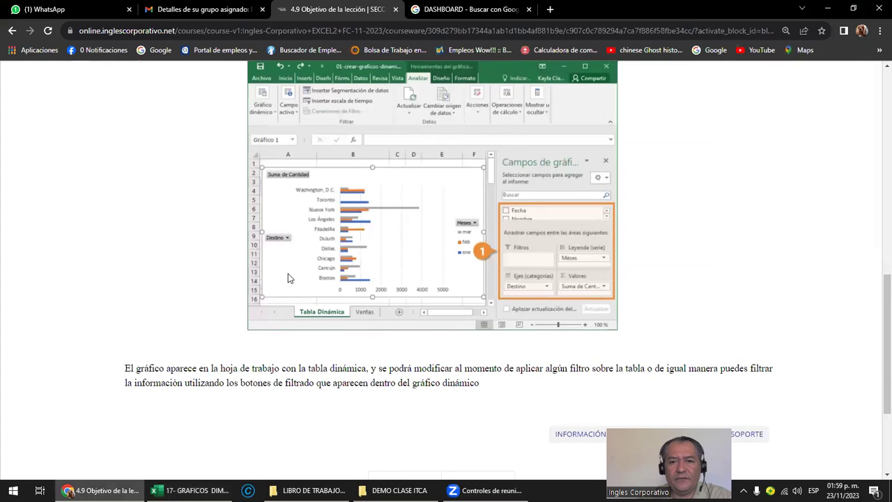
scroll(431, 407, "down", 3)
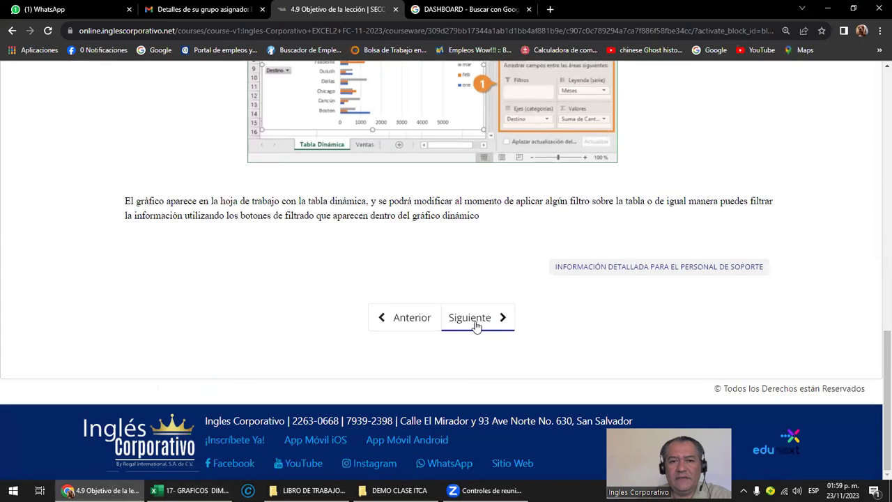
left_click(476, 324)
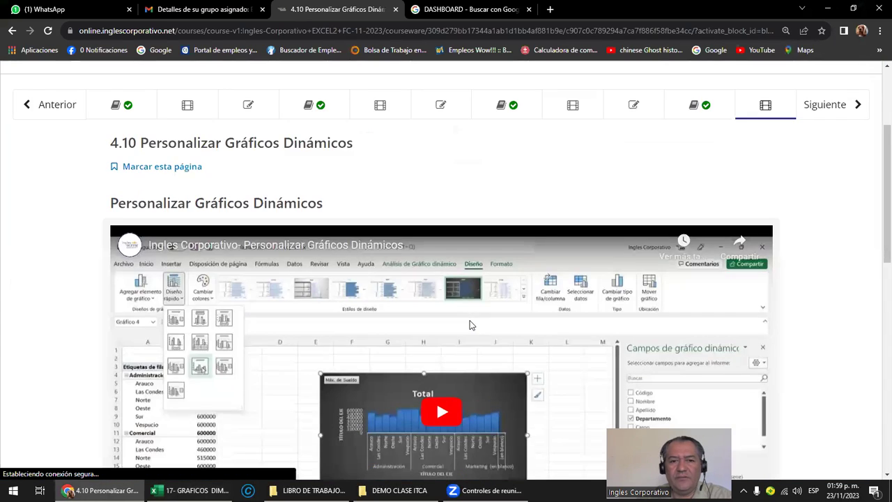
- Continue to the Sección 4 Examen final and scroll through its questions
scroll(470, 324, "down", 2)
scroll(470, 324, "down", 2)
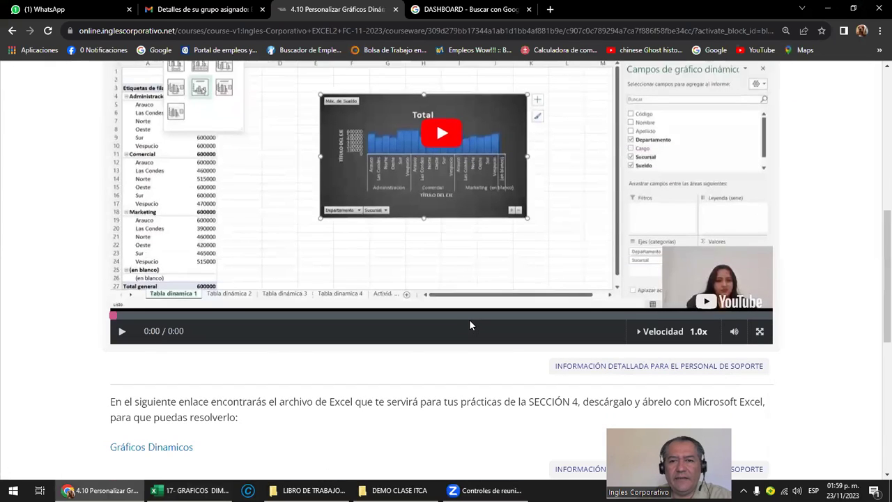
scroll(492, 260, "down", 3)
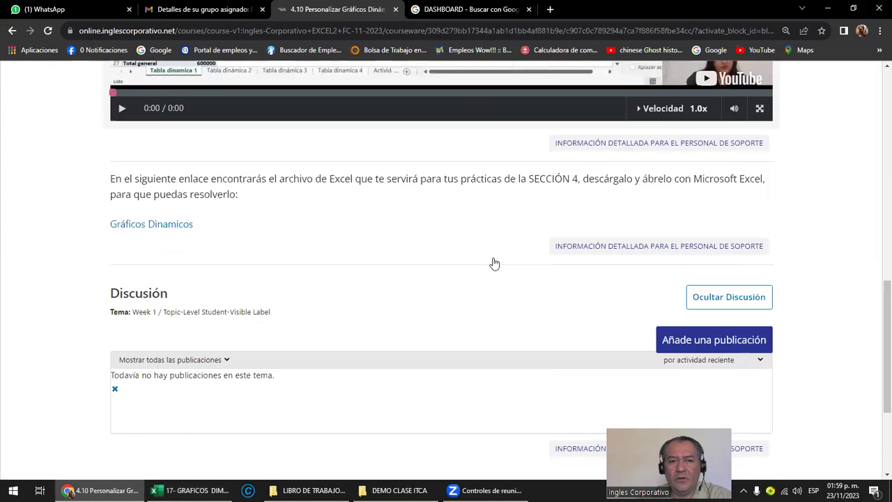
scroll(492, 263, "down", 3)
left_click(485, 318)
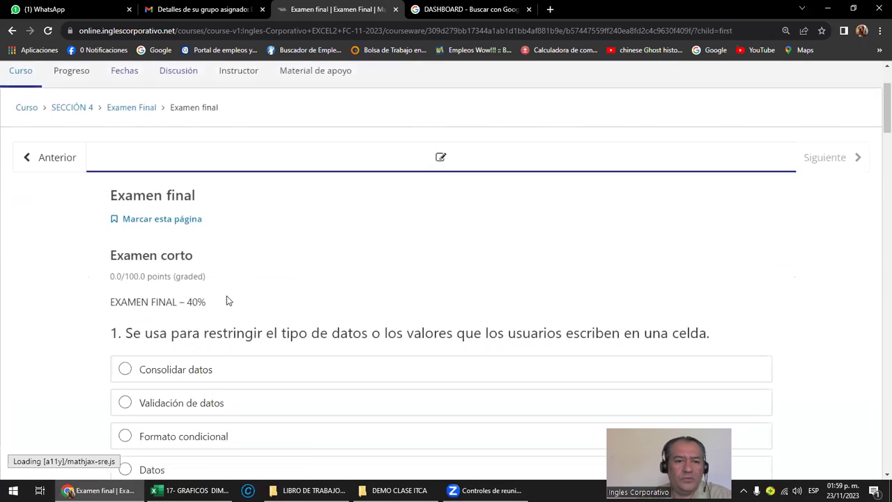
scroll(227, 296, "down", 2)
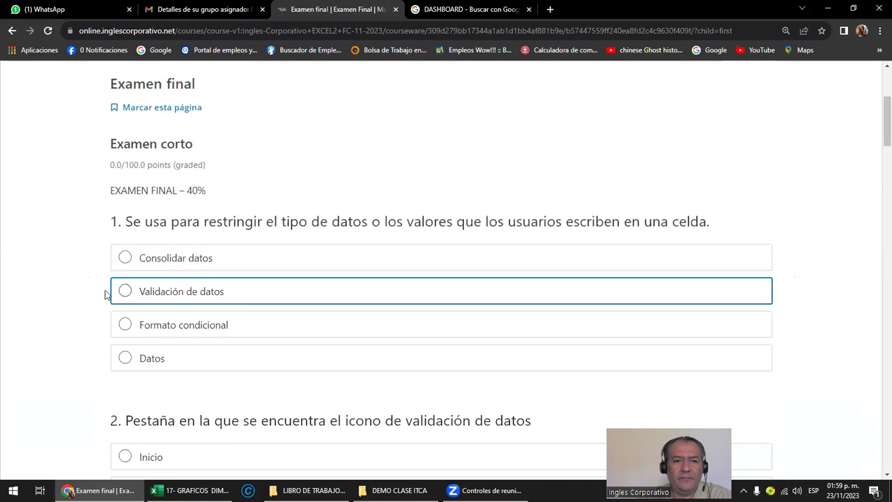
scroll(112, 301, "down", 5)
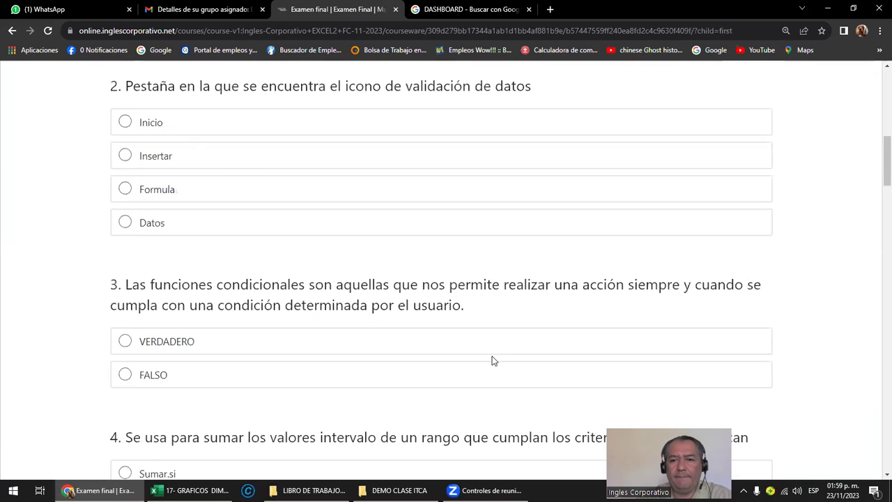